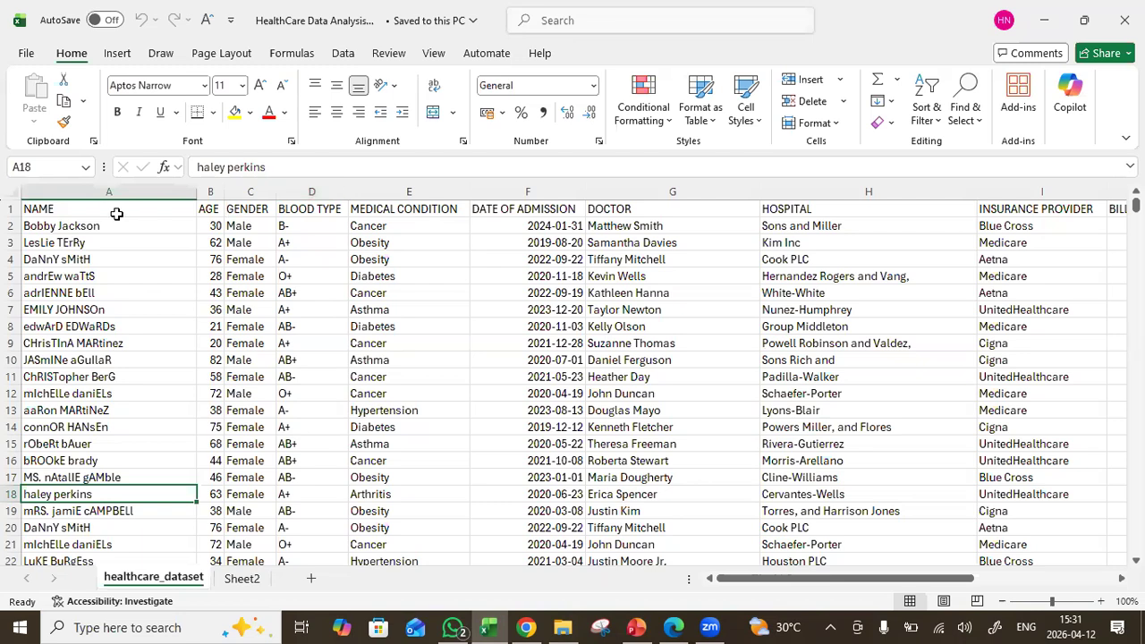
Review the dataset's columns from NAME through TEST RESULTS, including DATE OF ADMISSION and DISCHARGE DATE
click(138, 189)
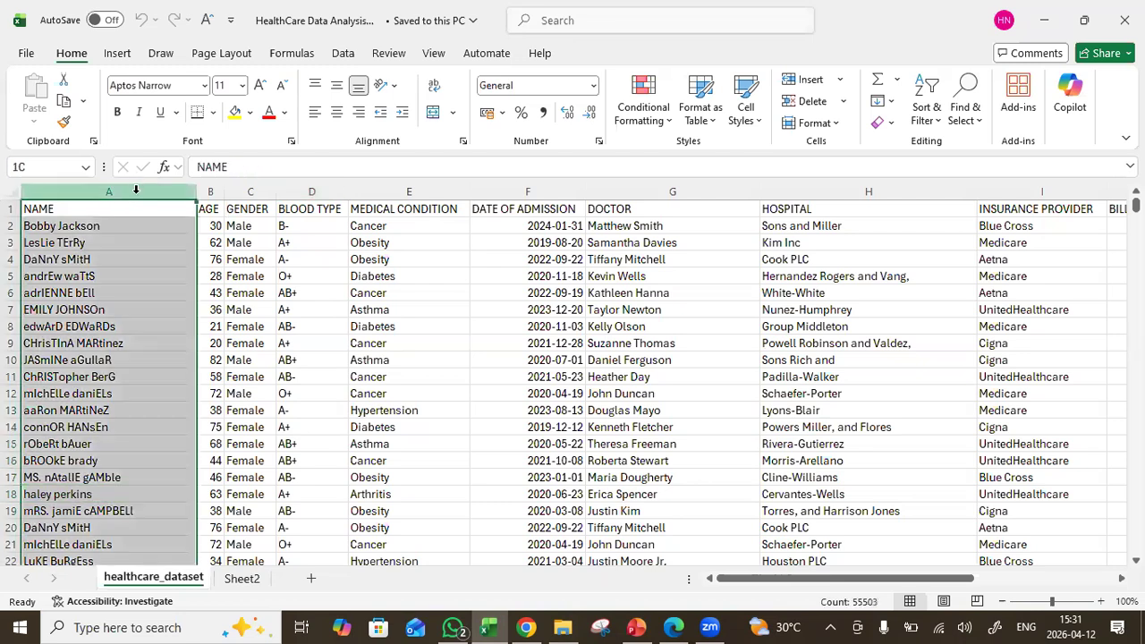
click(255, 190)
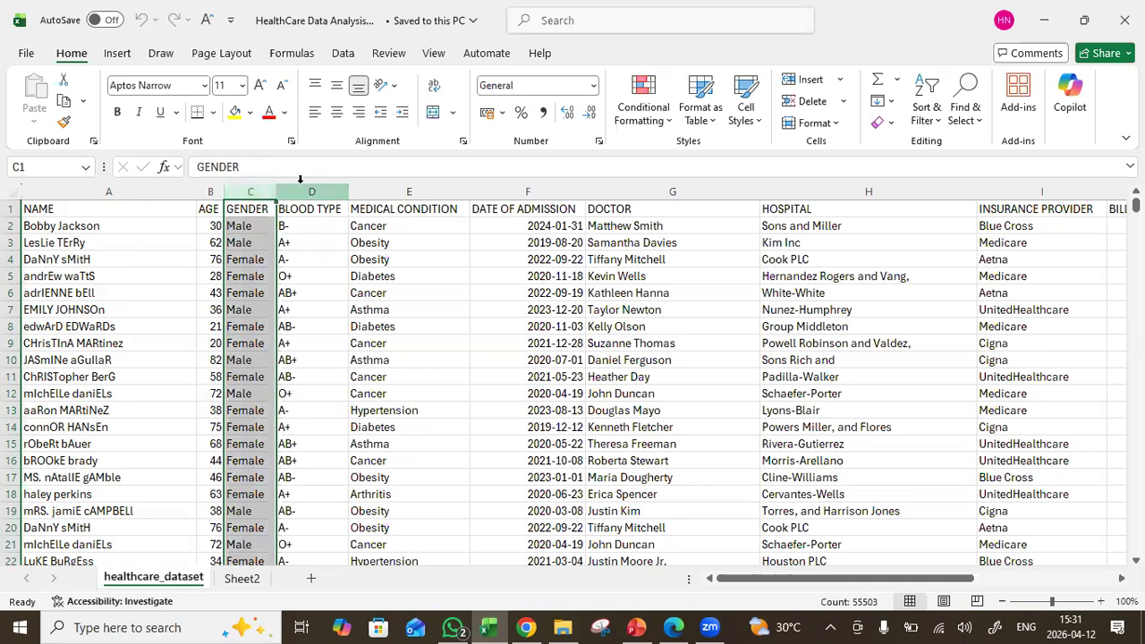
click(300, 182)
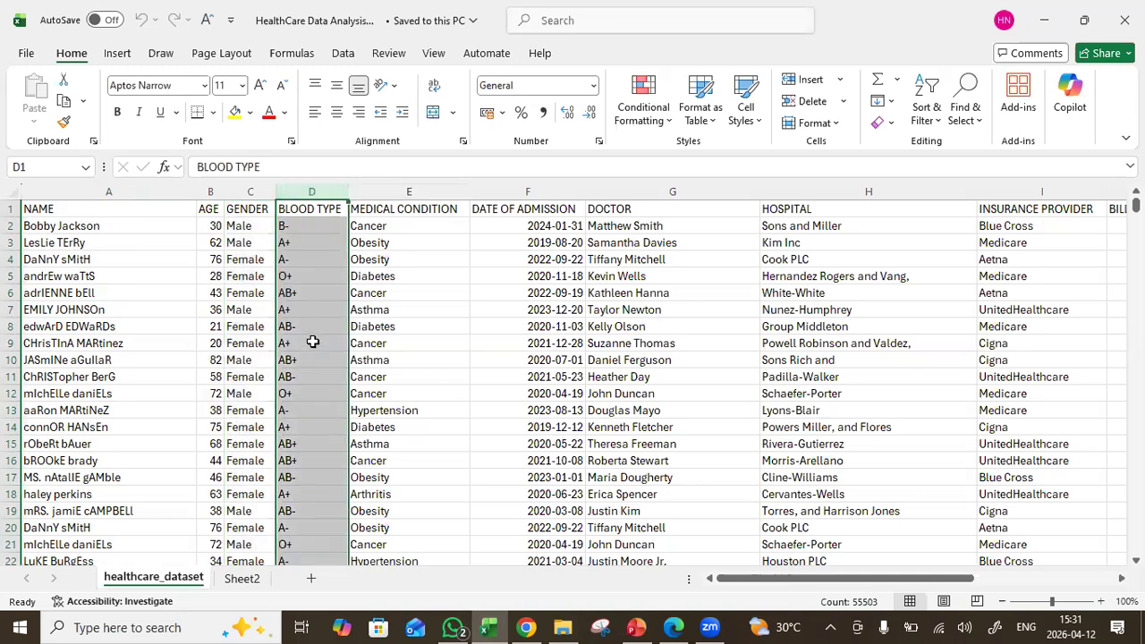
click(379, 190)
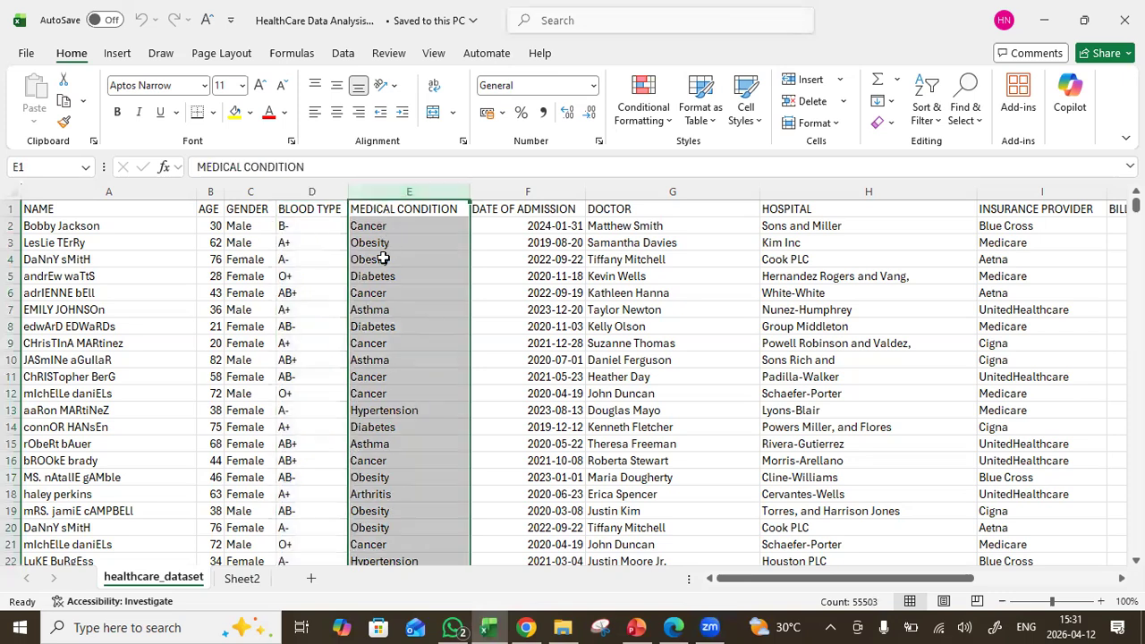
click(545, 192)
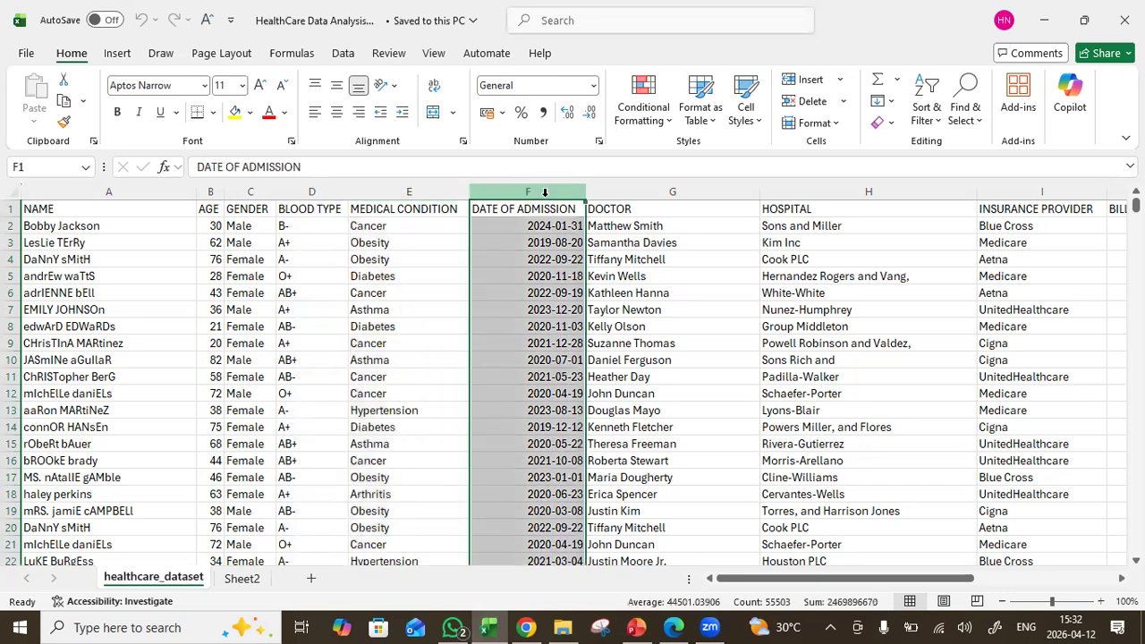
click(623, 192)
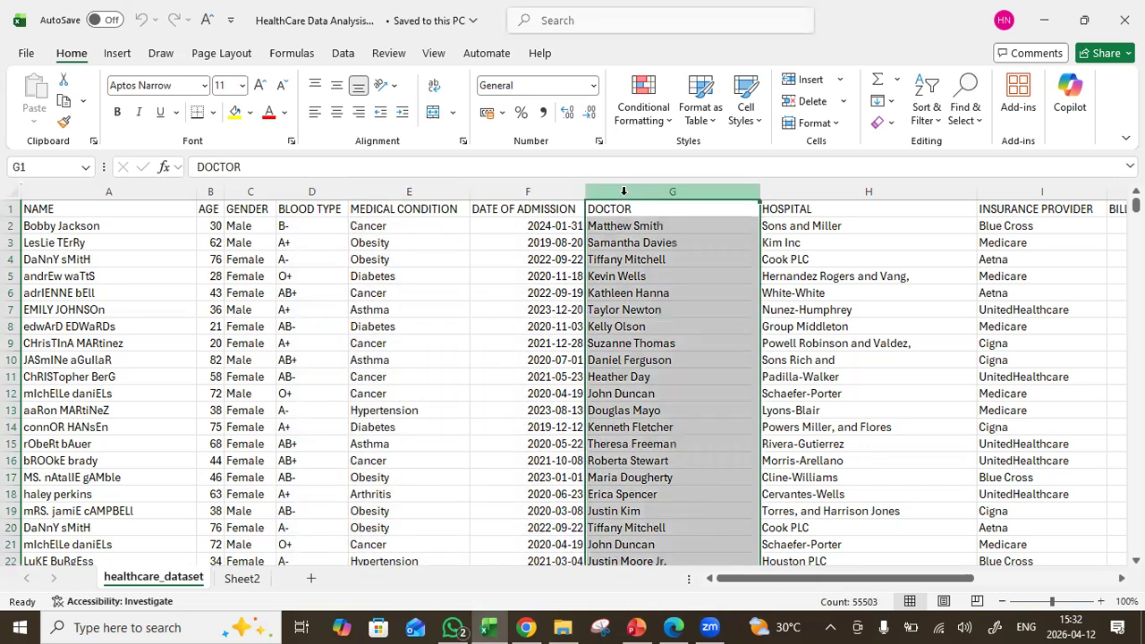
click(805, 192)
drag(794, 582, 960, 579)
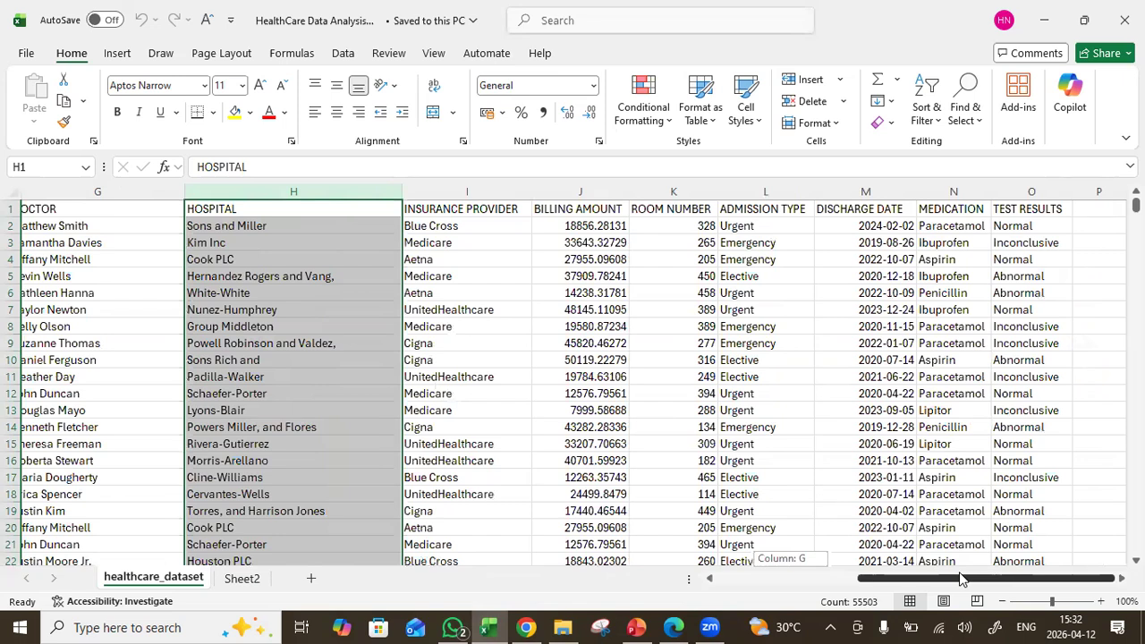
mouse_move(960, 579)
mouse_down()
mouse_move(951, 579)
mouse_move(966, 586)
mouse_up()
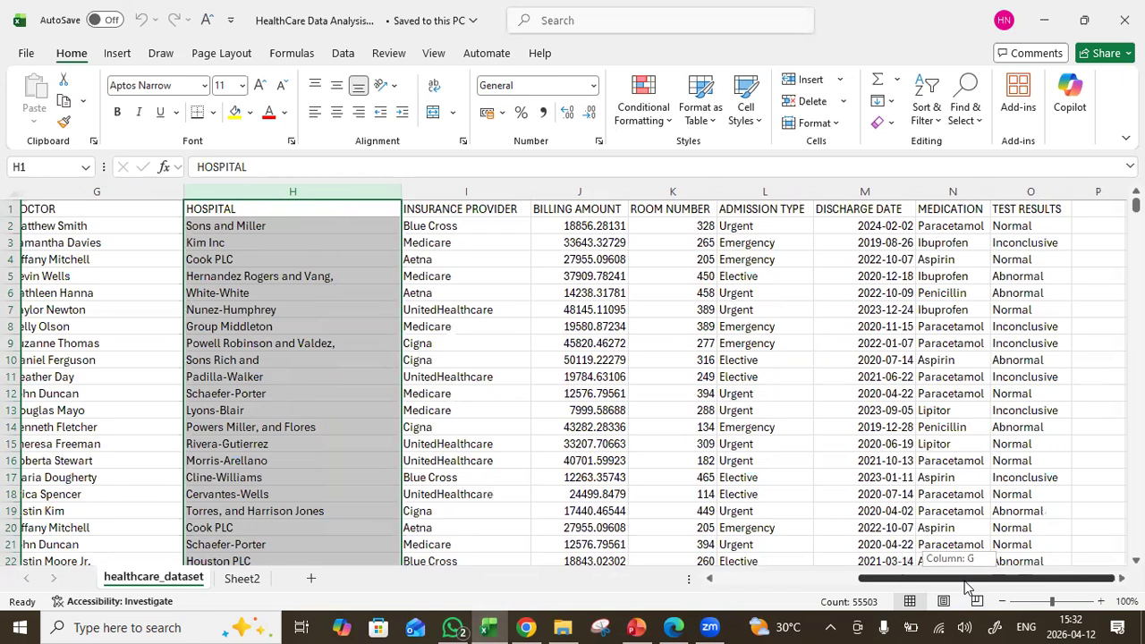
drag(967, 586, 866, 603)
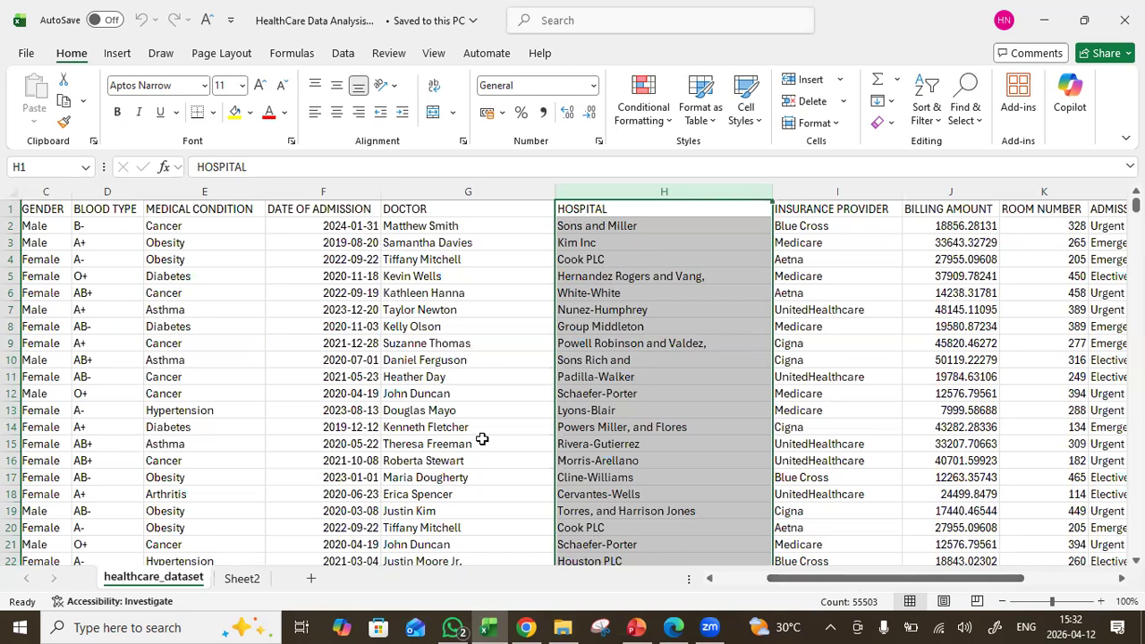
click(348, 212)
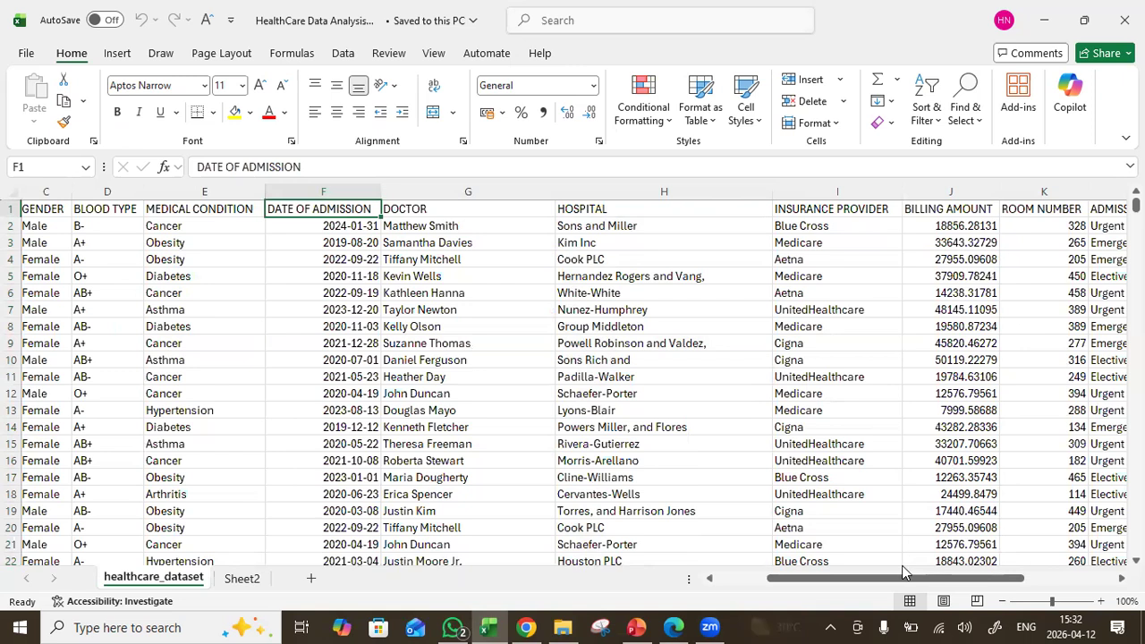
drag(900, 578, 992, 580)
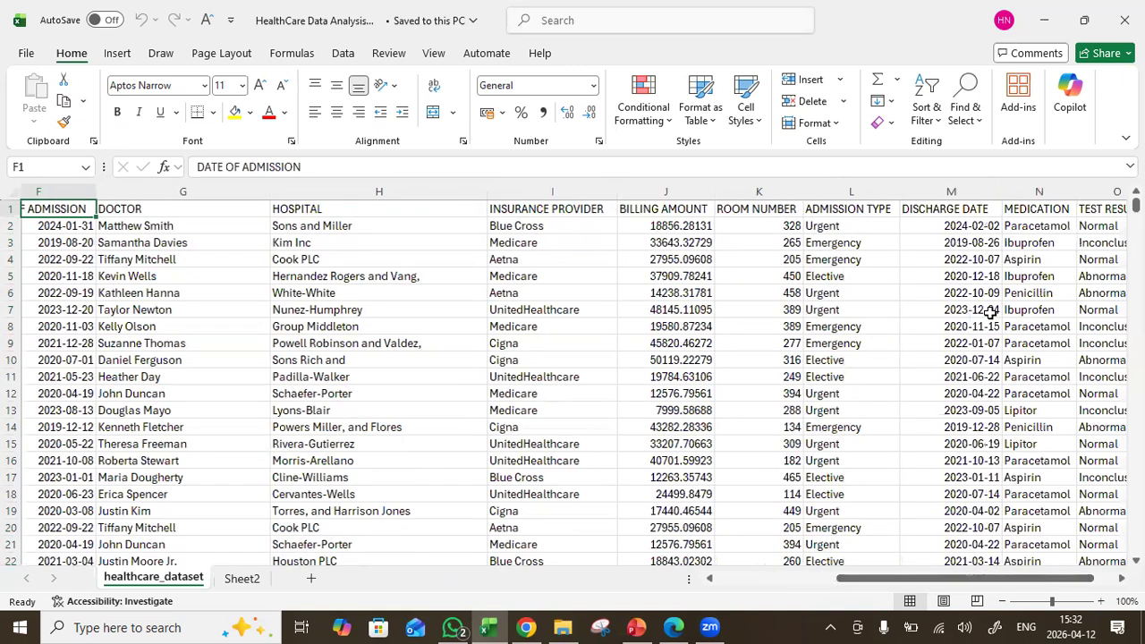
click(941, 211)
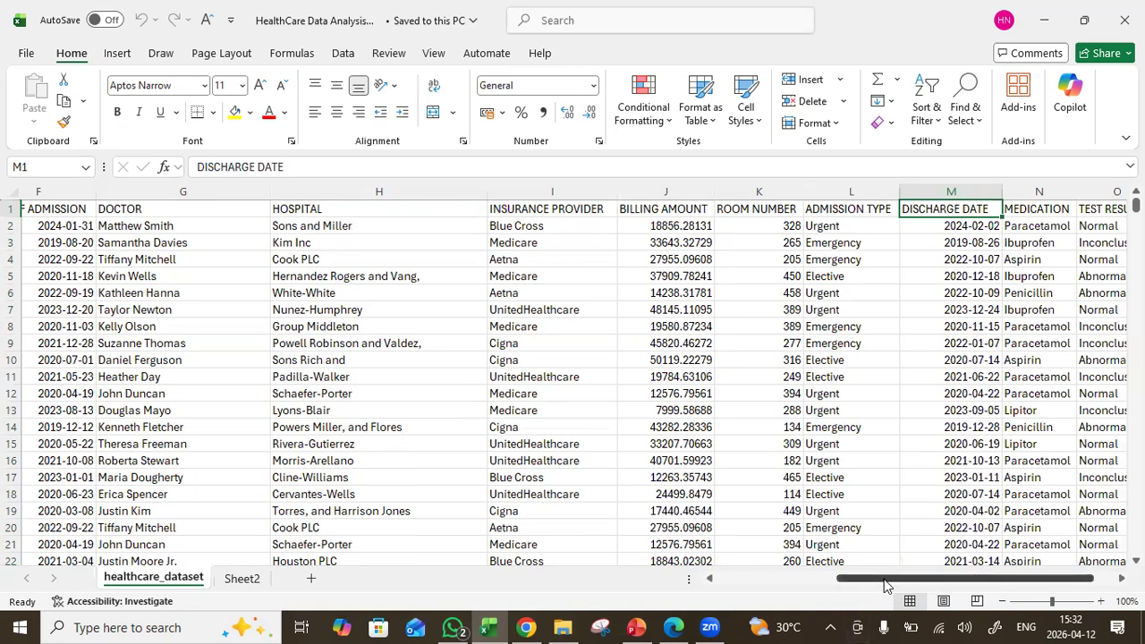
drag(886, 586, 765, 582)
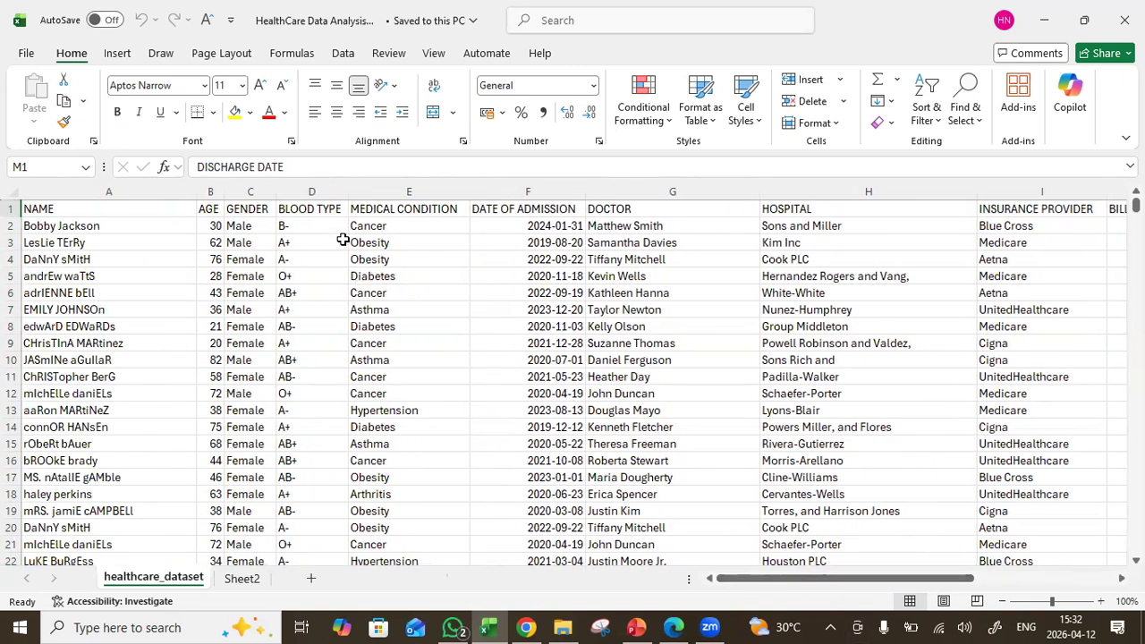
Examine the MEDICAL CONDITION column alongside the BLOOD TYPE, AGE and GENDER columns
click(330, 182)
click(383, 187)
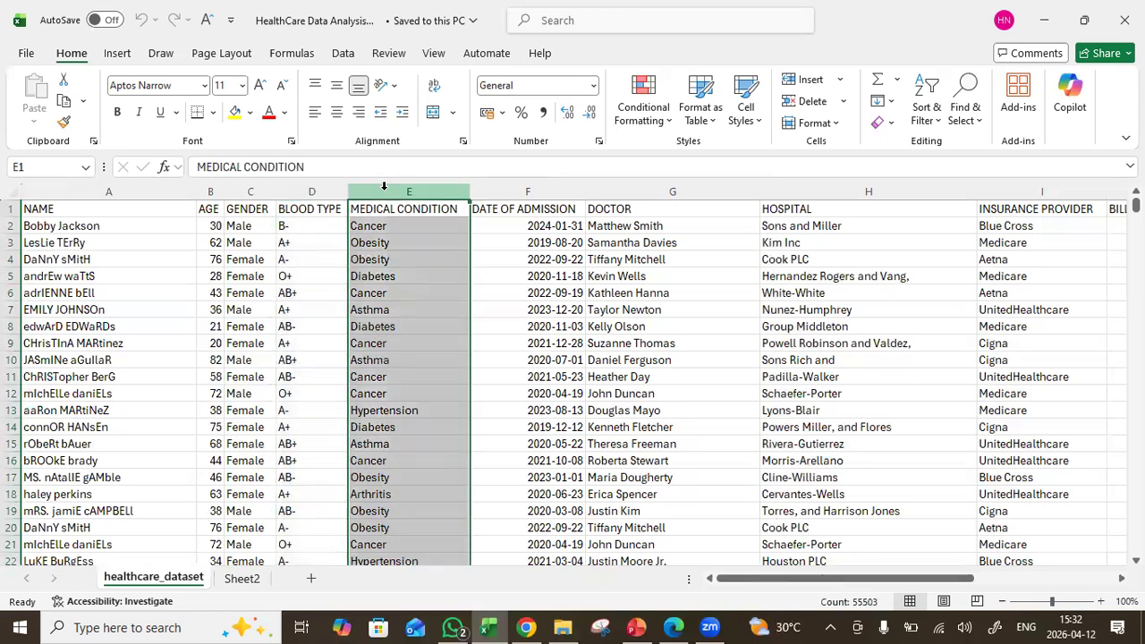
click(319, 190)
click(380, 189)
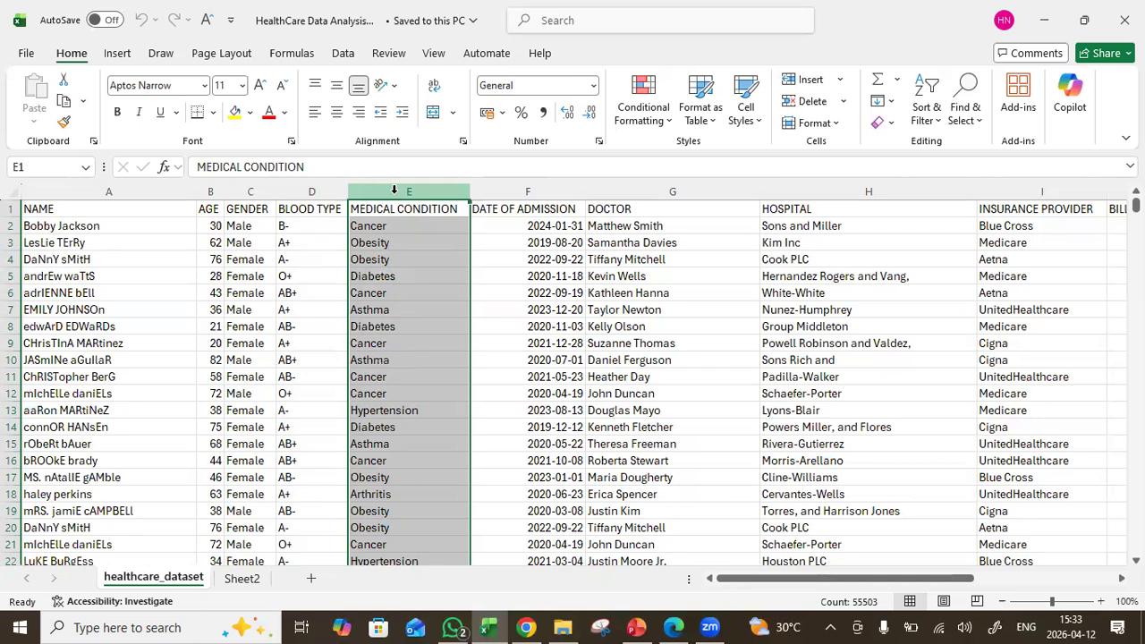
click(207, 186)
click(382, 187)
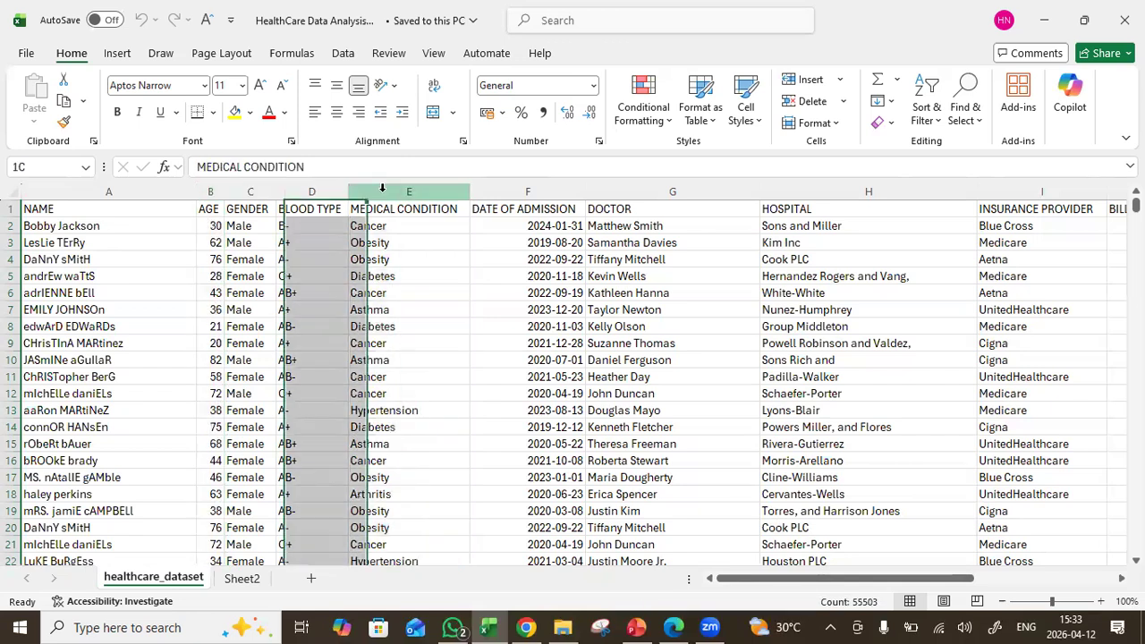
click(213, 188)
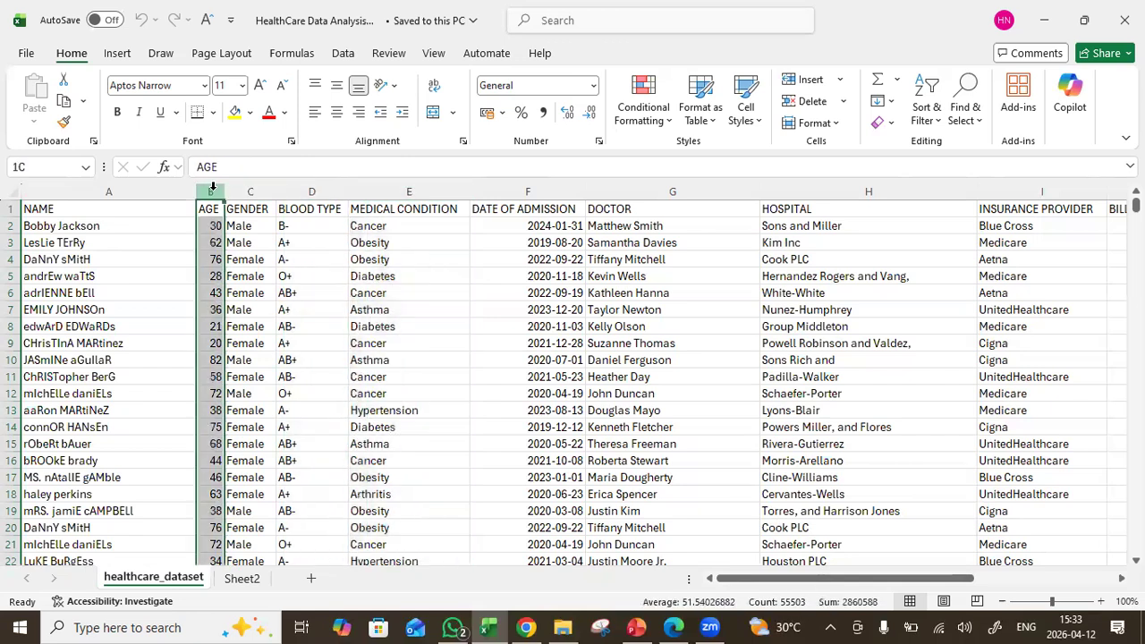
click(368, 191)
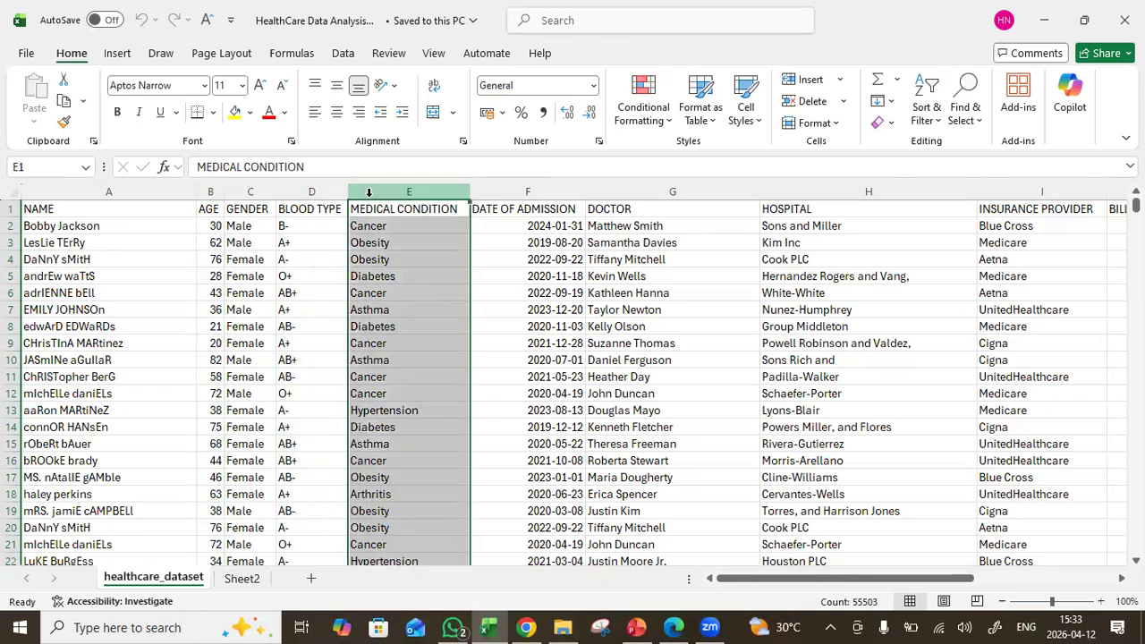
click(240, 189)
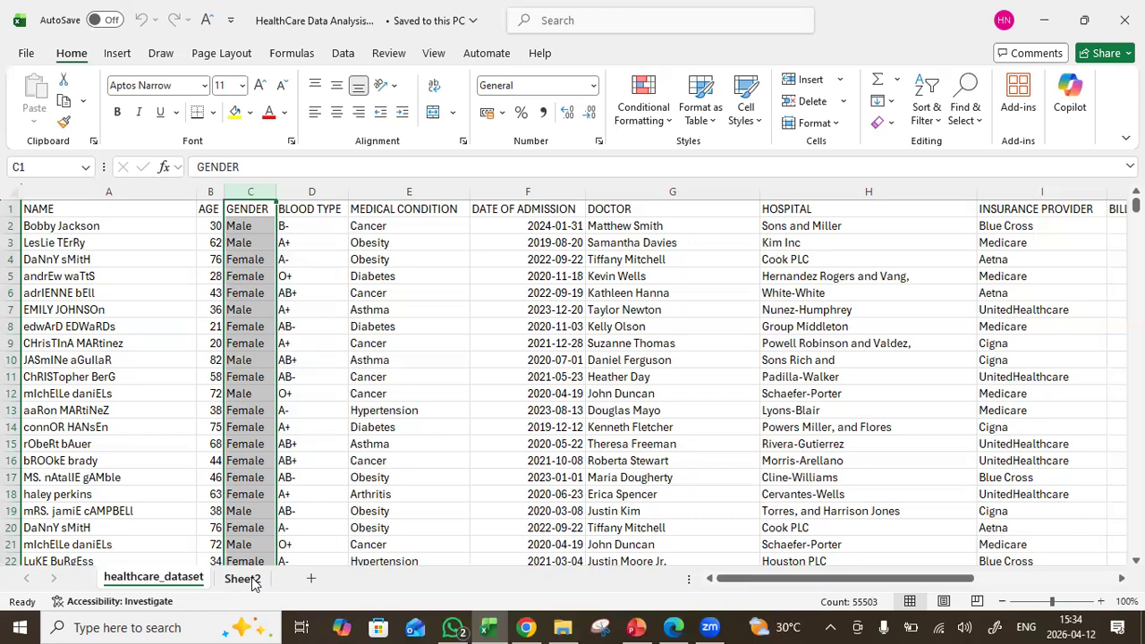
Delete the Sheet2 worksheet containing the INSIGHTS questions from the workbook
click(253, 583)
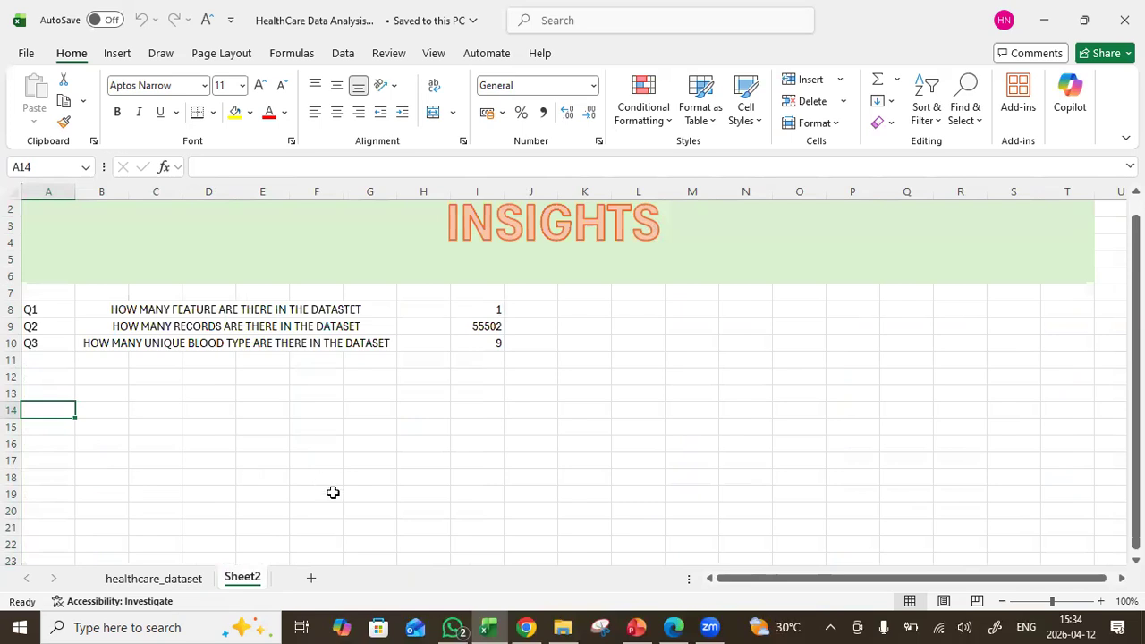
right_click(244, 578)
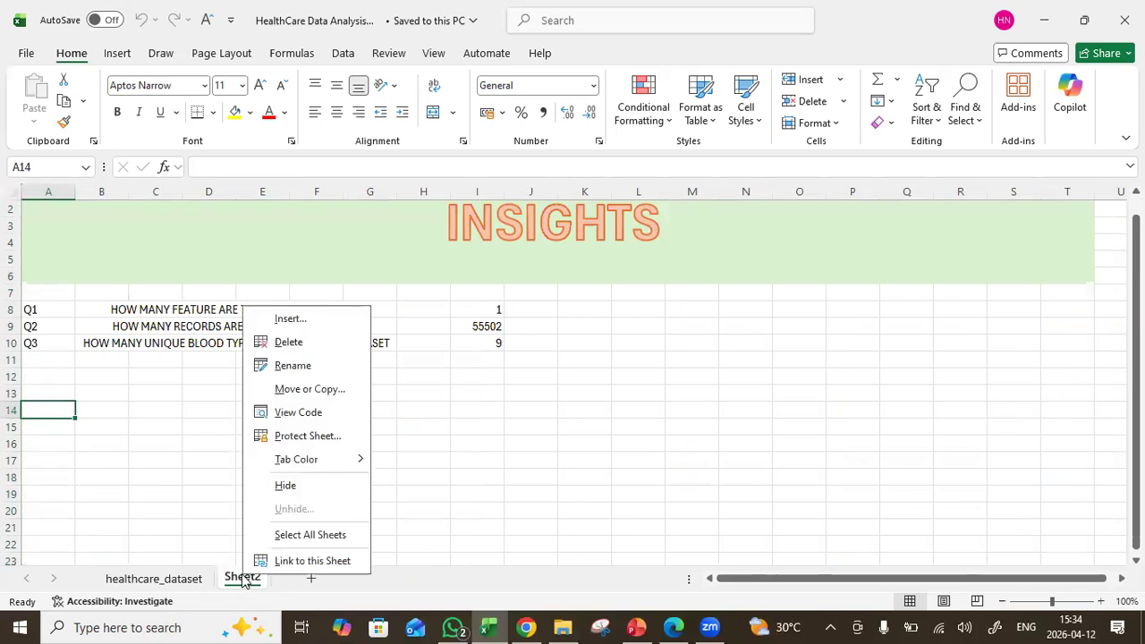
click(309, 344)
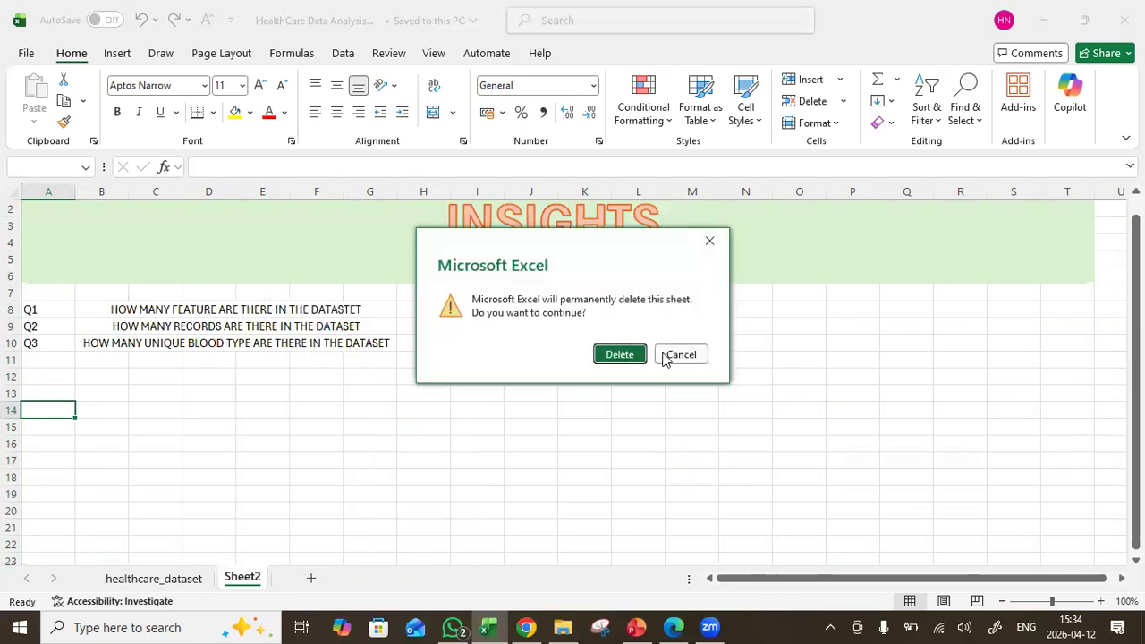
click(631, 358)
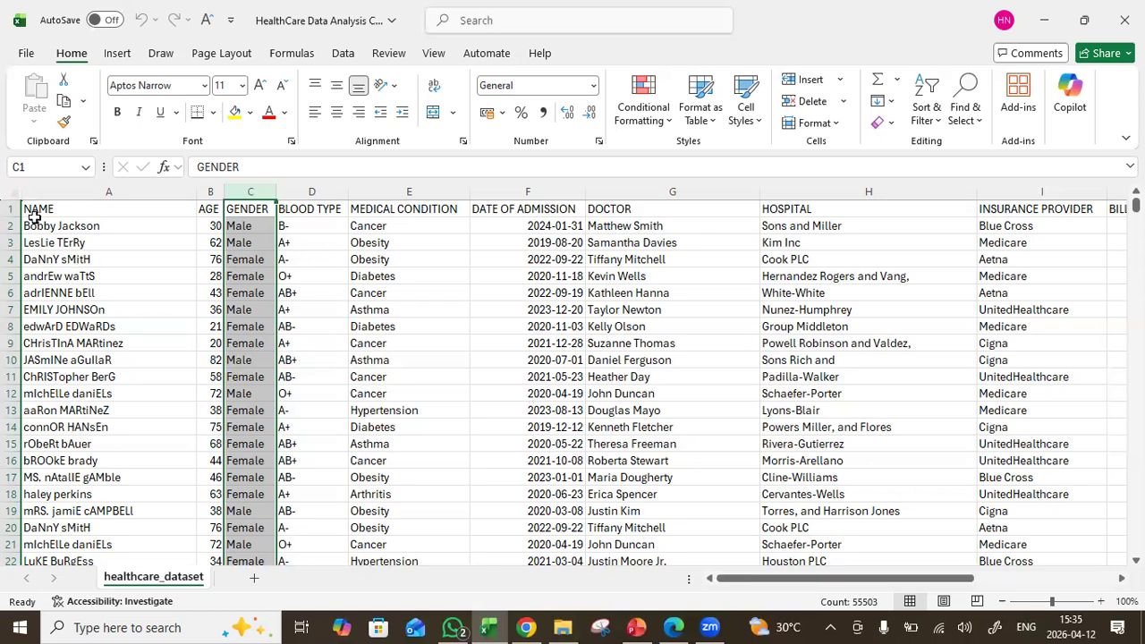
Copy the entire healthcare_dataset sheet into a new worksheet, starting at cell A1
click(14, 193)
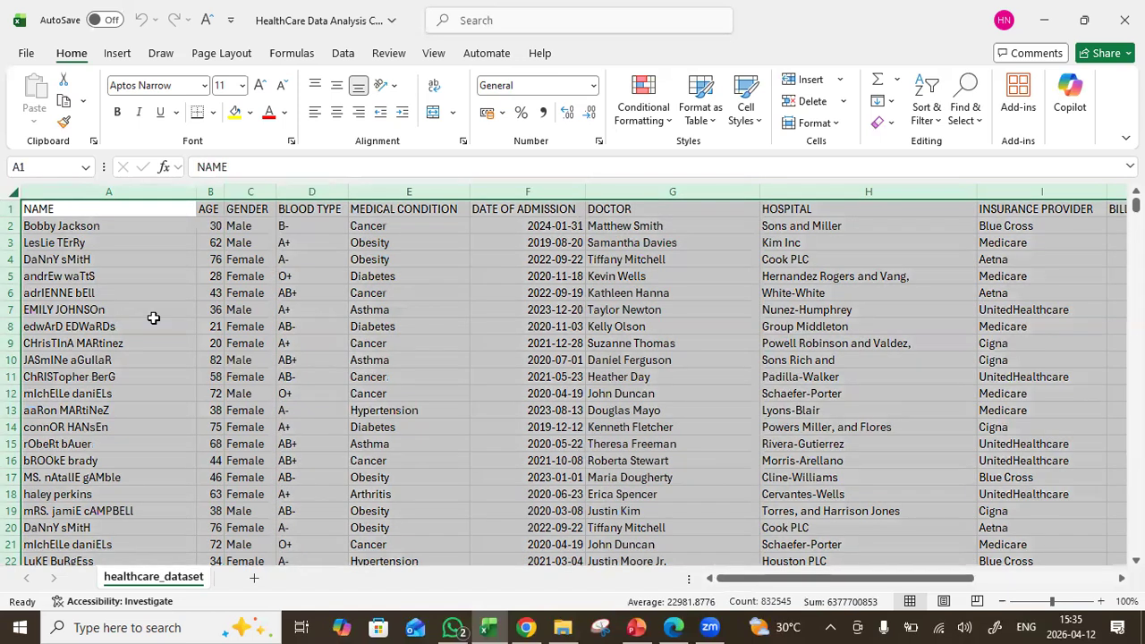
key(ctrl+c)
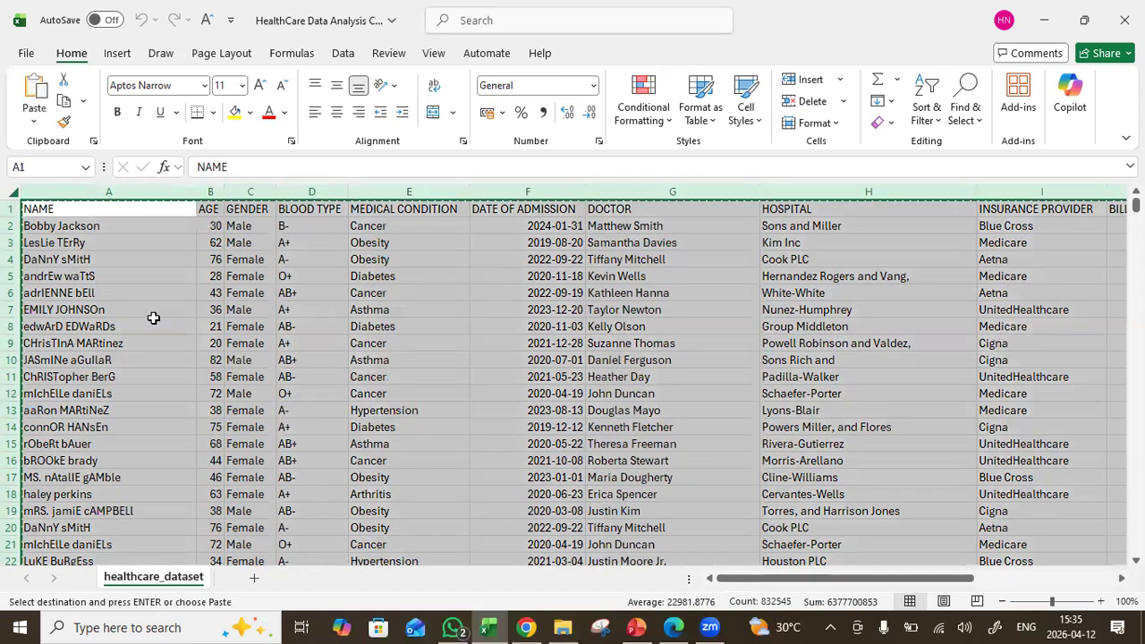
click(255, 583)
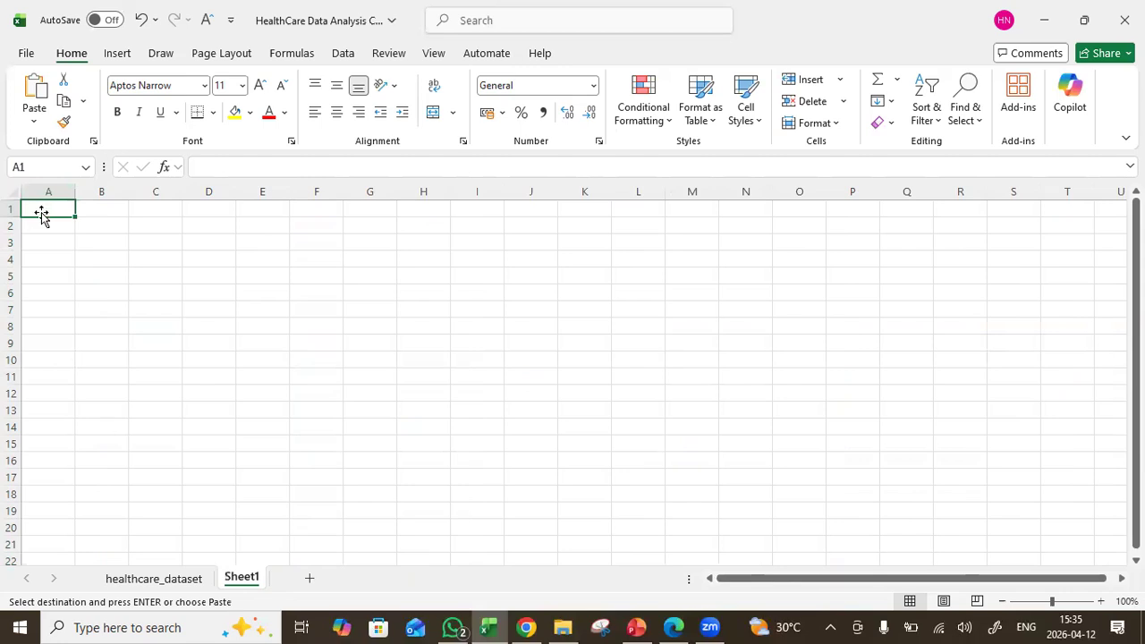
key(ctrl+v)
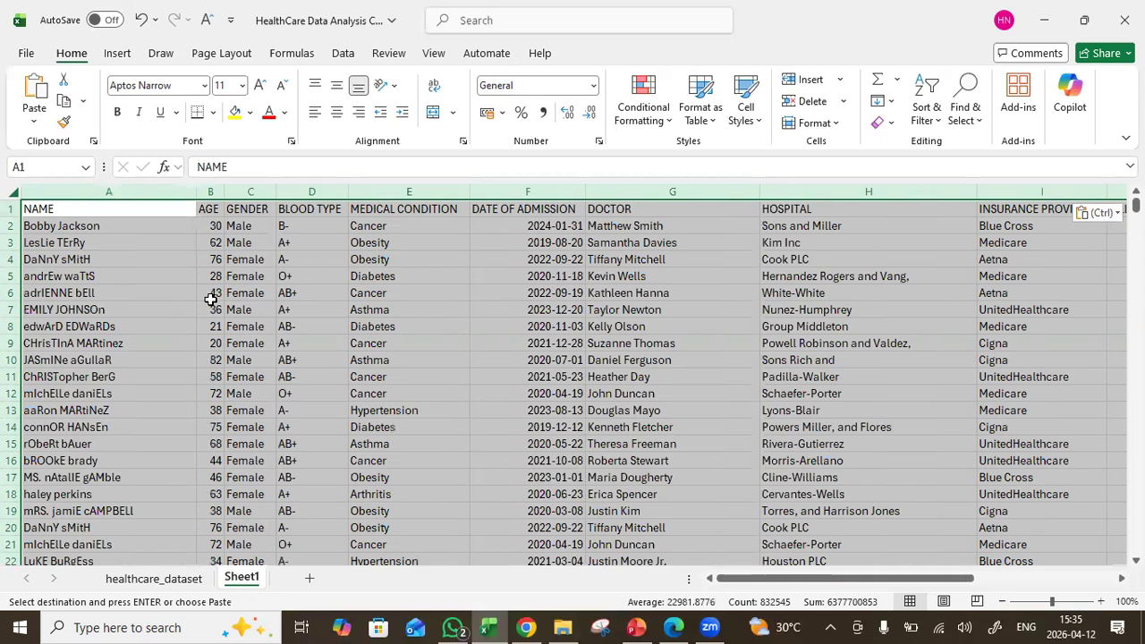
click(145, 209)
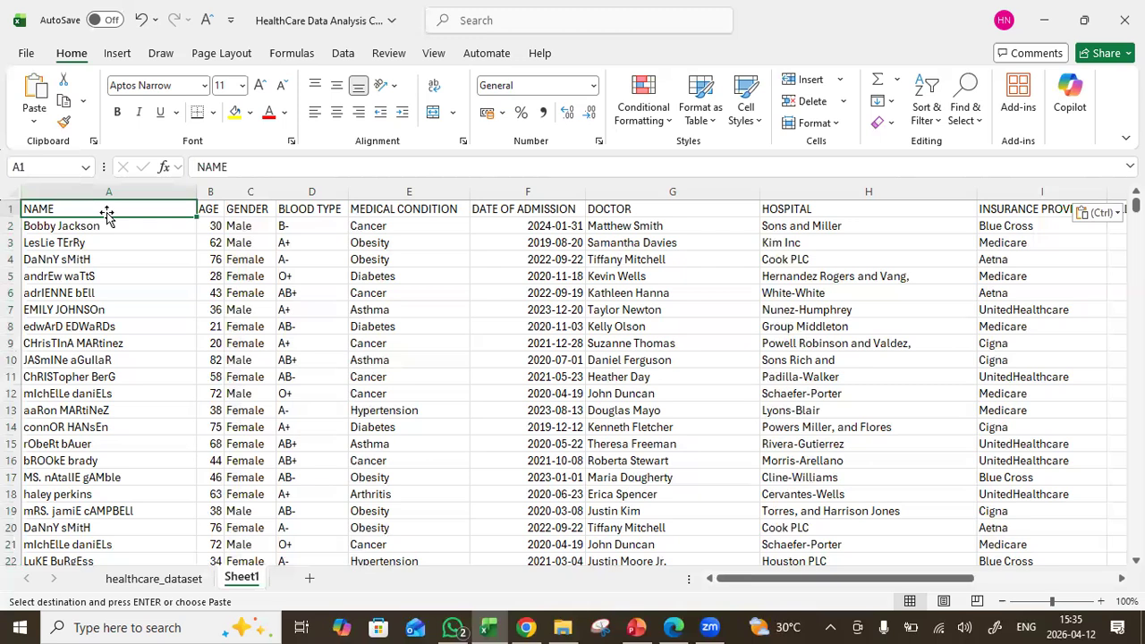
Review the header row and the NAME, AGE and GENDER columns in the copied sheet
drag(107, 197, 108, 195)
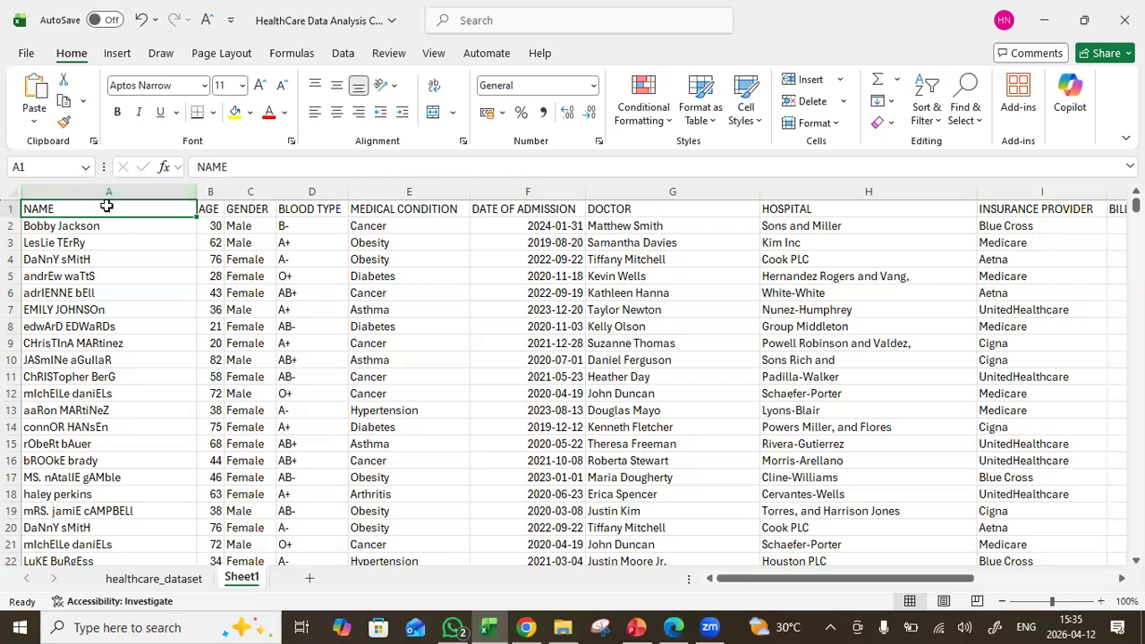
click(12, 208)
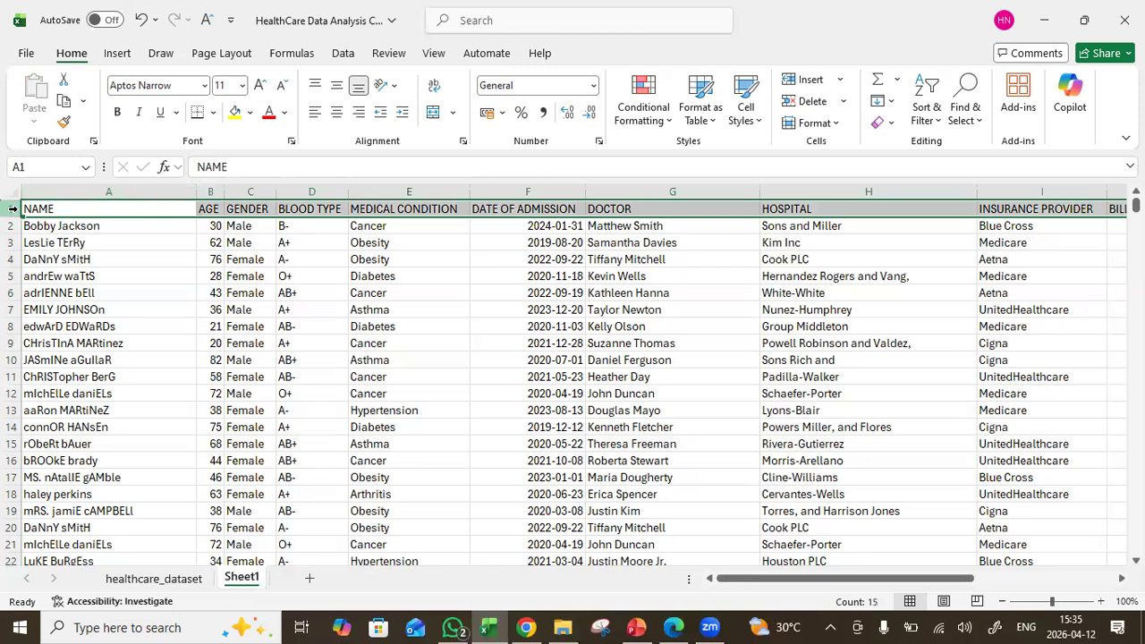
click(156, 190)
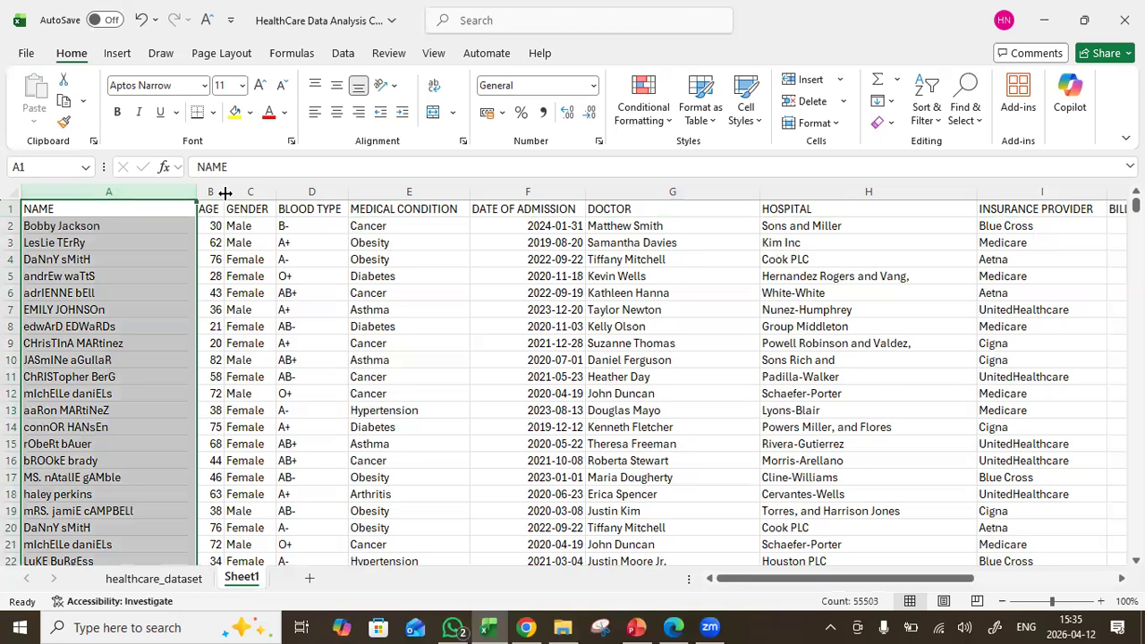
click(212, 189)
click(250, 191)
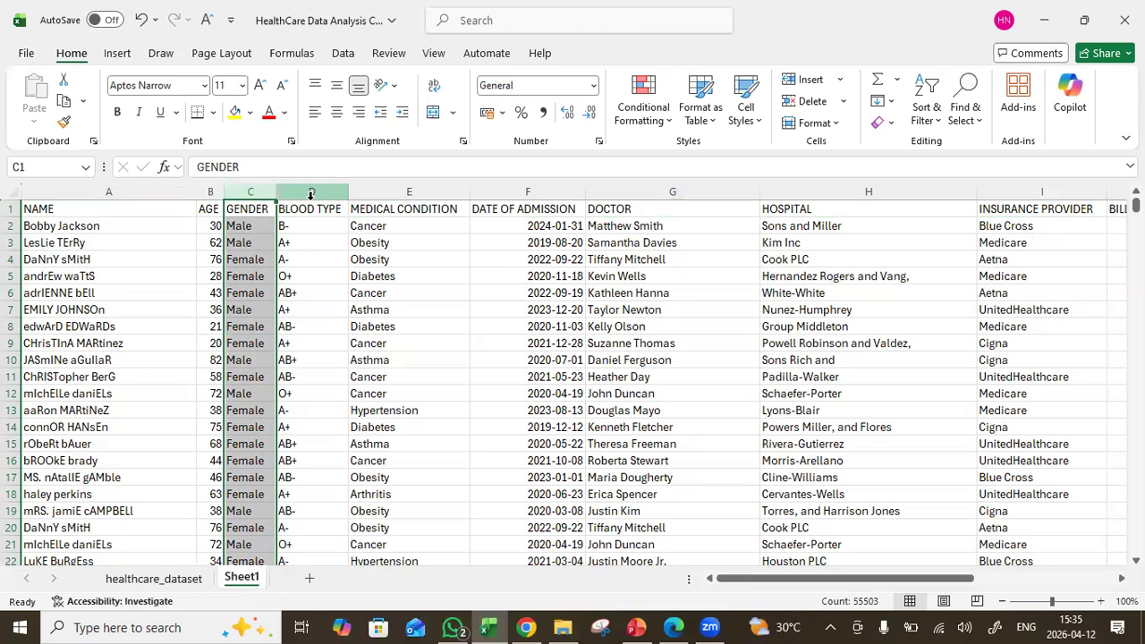
click(123, 190)
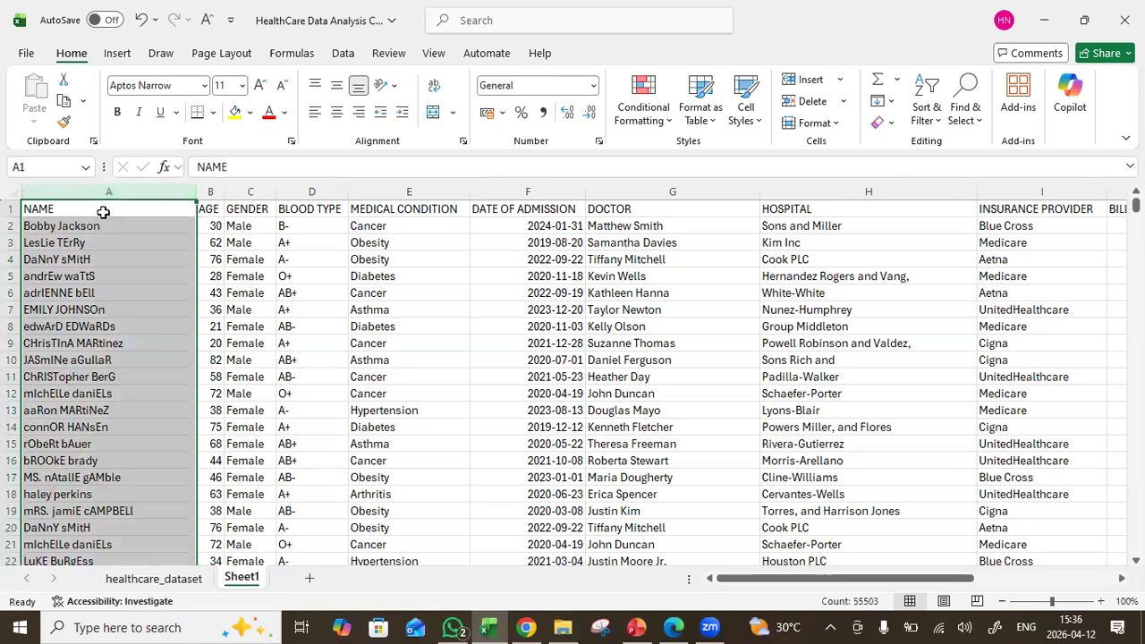
Rename the NAME header in cell A1 to PATIENT NAMES
click(104, 208)
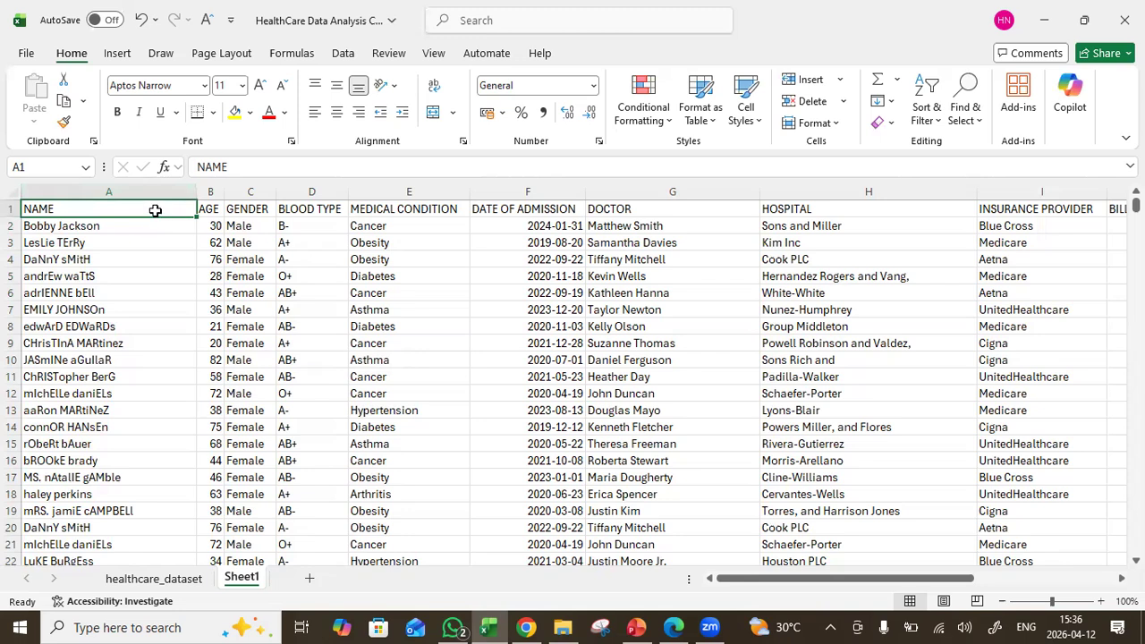
click(196, 168)
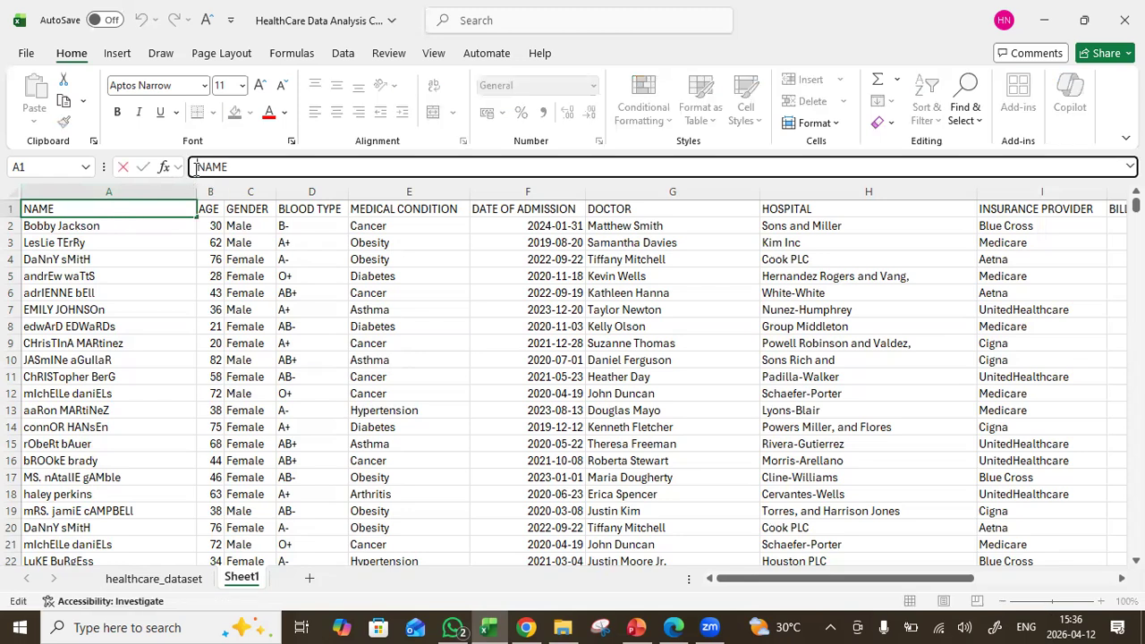
text(PATIEN)
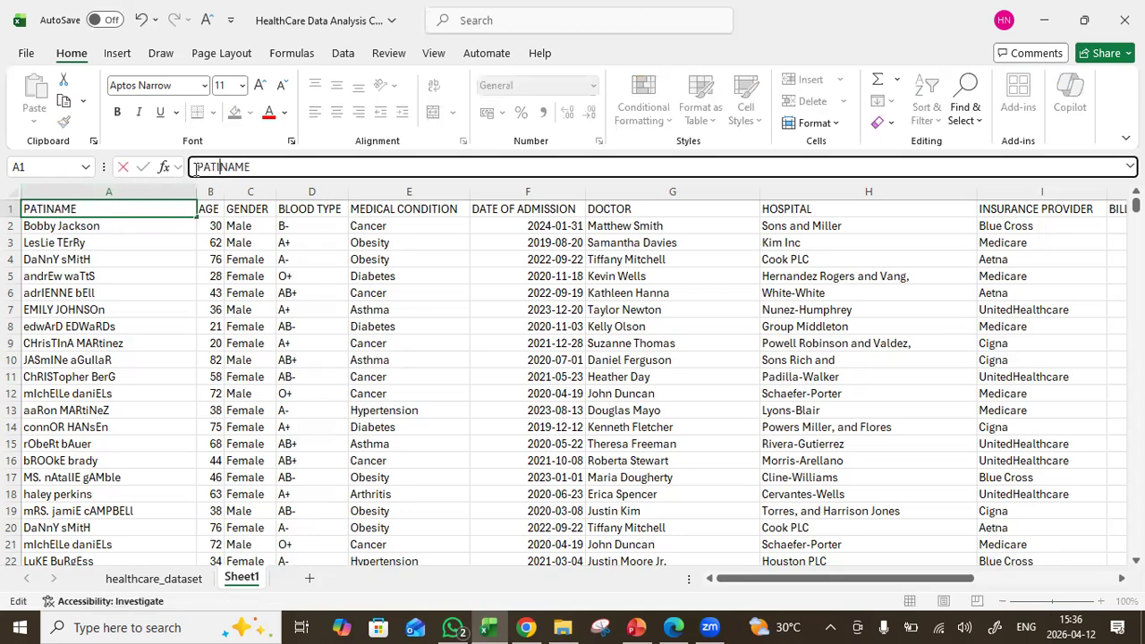
text(T NAME)
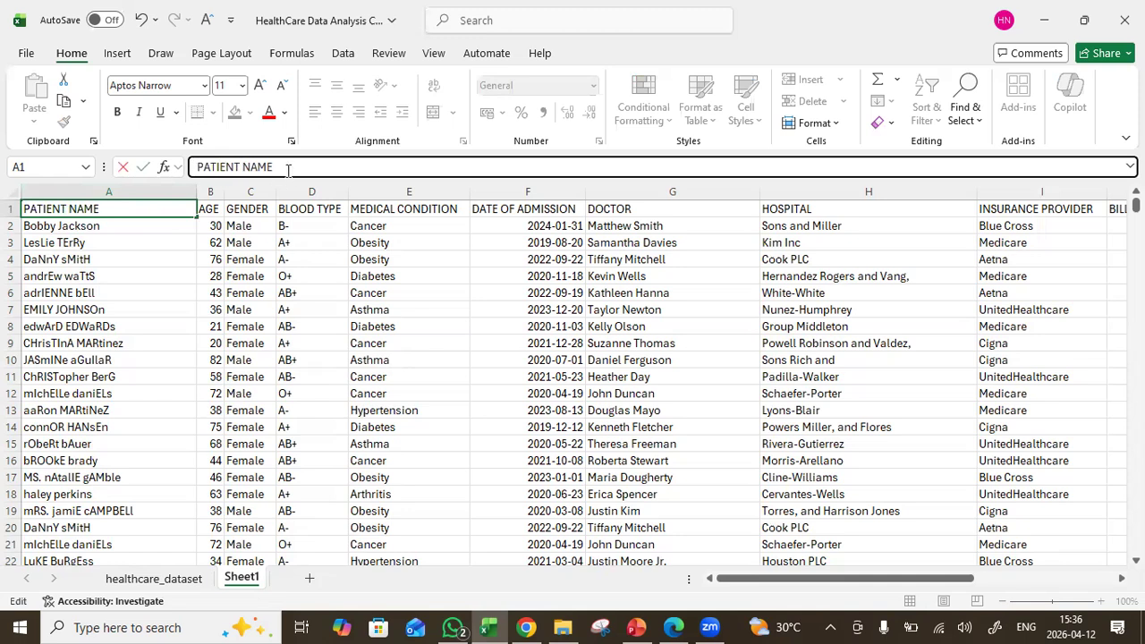
text(S)
key(BackSpace)
text(S)
Rename the DOCTOR header in cell G1 to DOCTOR NAME
click(719, 216)
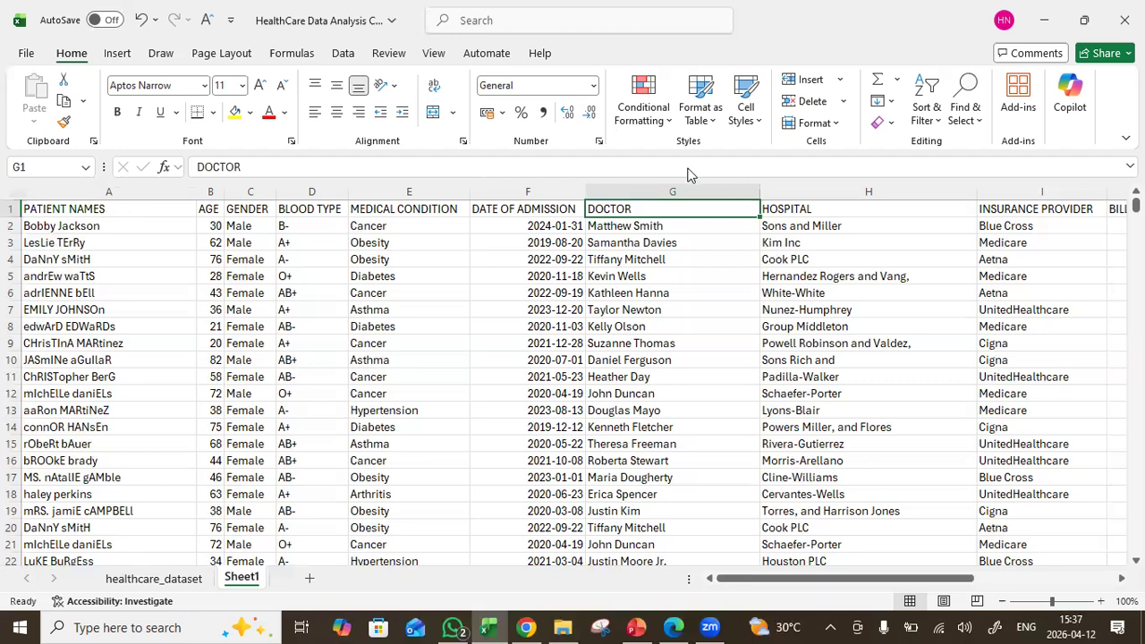
click(296, 167)
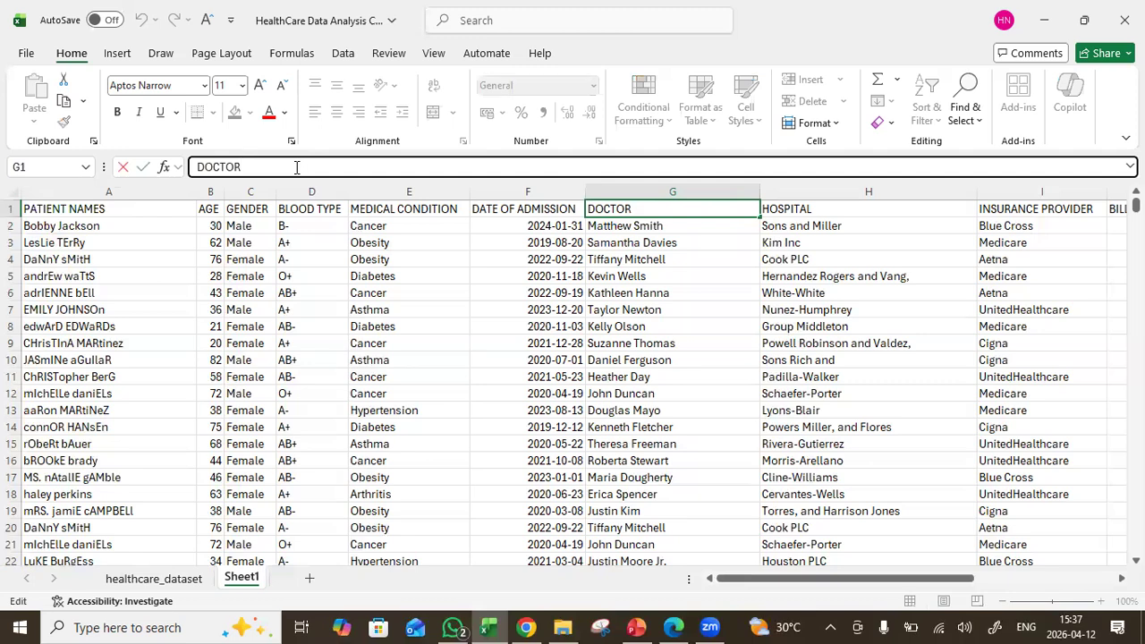
text(NAMES)
key(BackSpace)
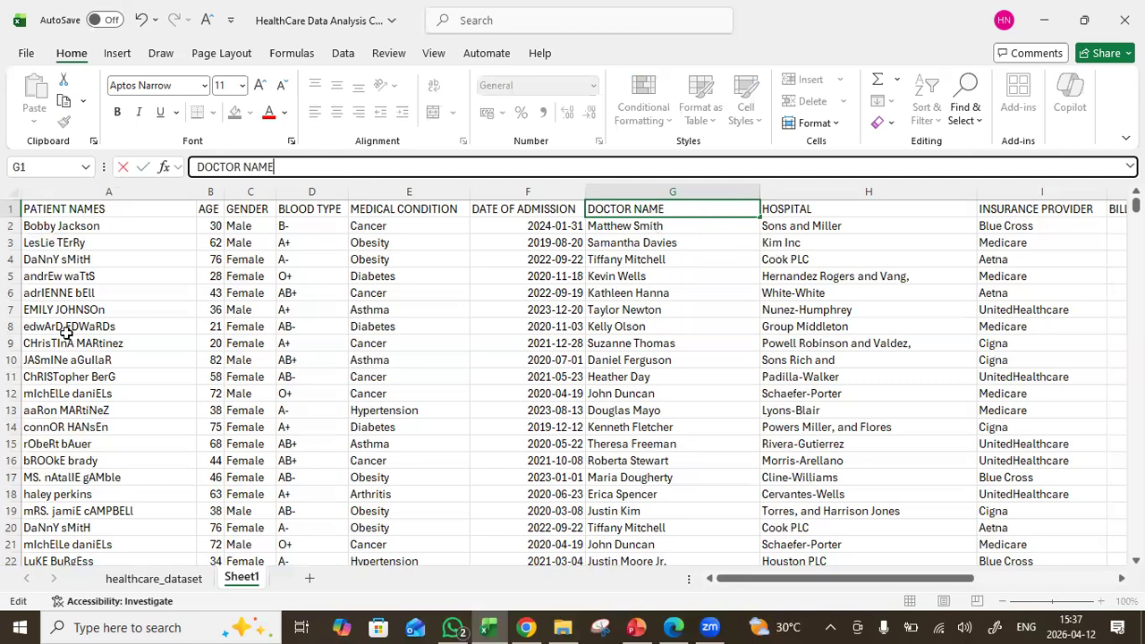
Change the header in cell A1 to the singular PATIENT NAME and check the remaining column headers
click(118, 210)
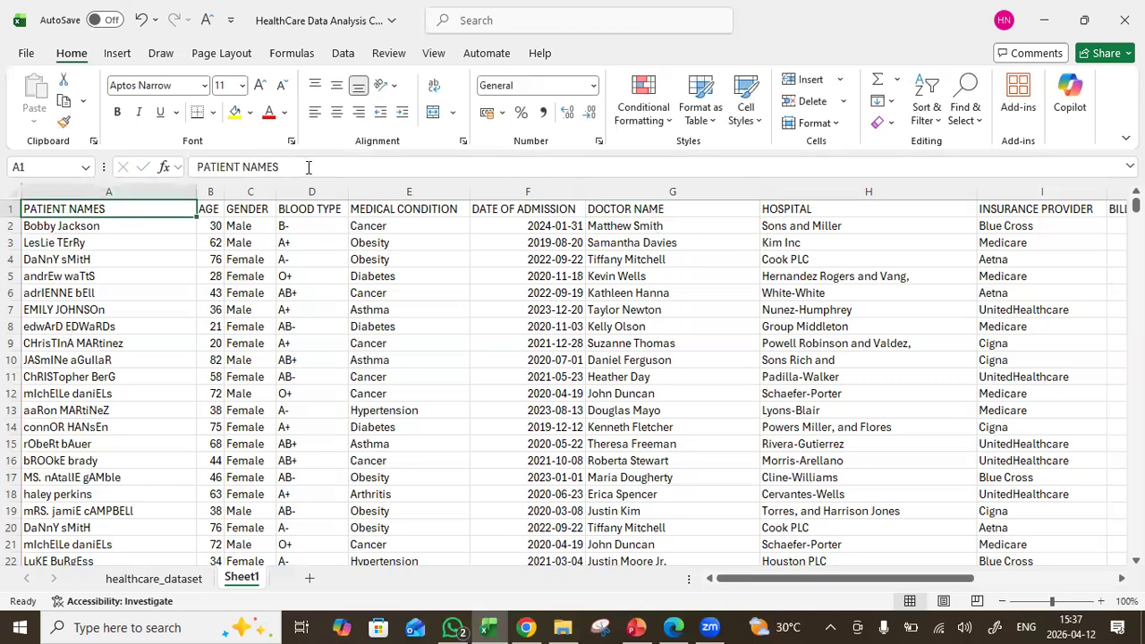
click(308, 168)
key(BackSpace)
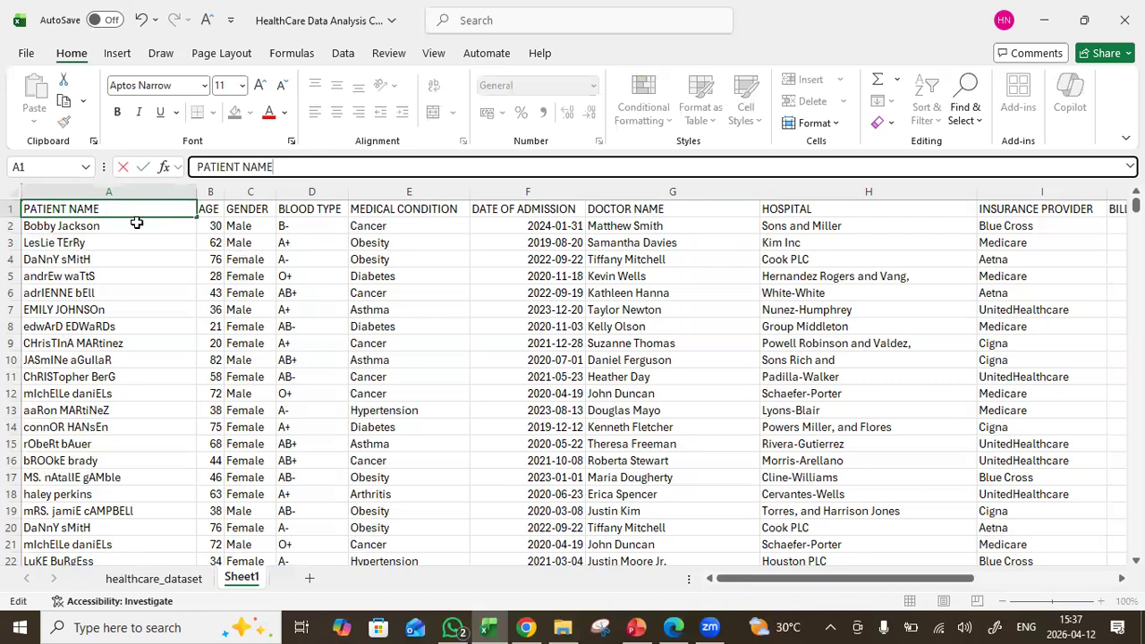
click(136, 208)
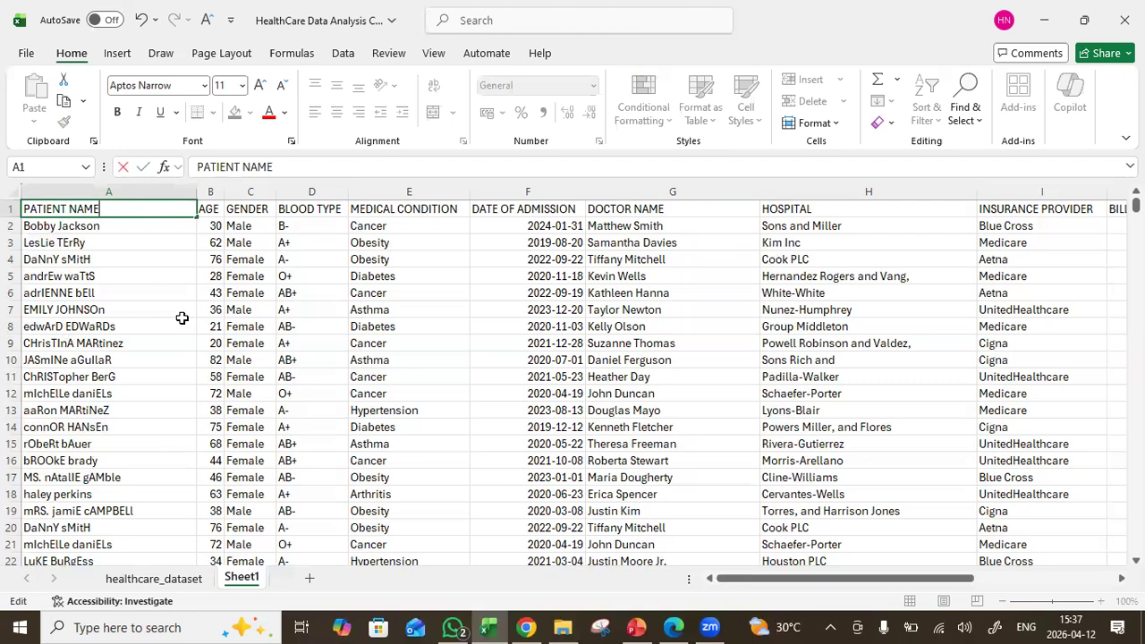
drag(731, 580, 891, 555)
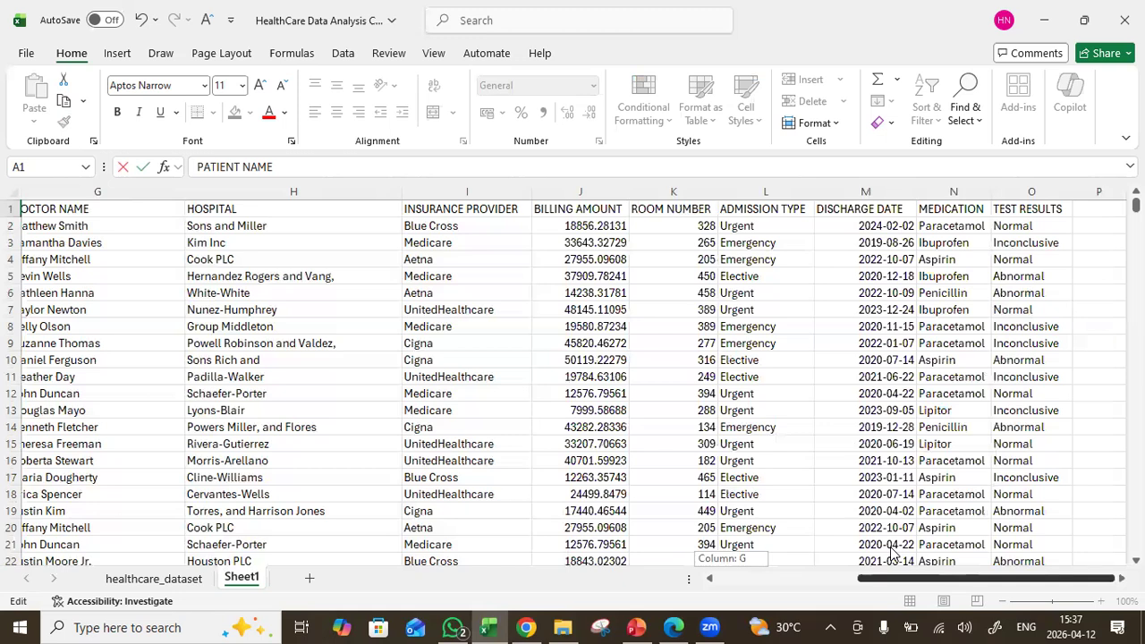
drag(892, 554, 712, 603)
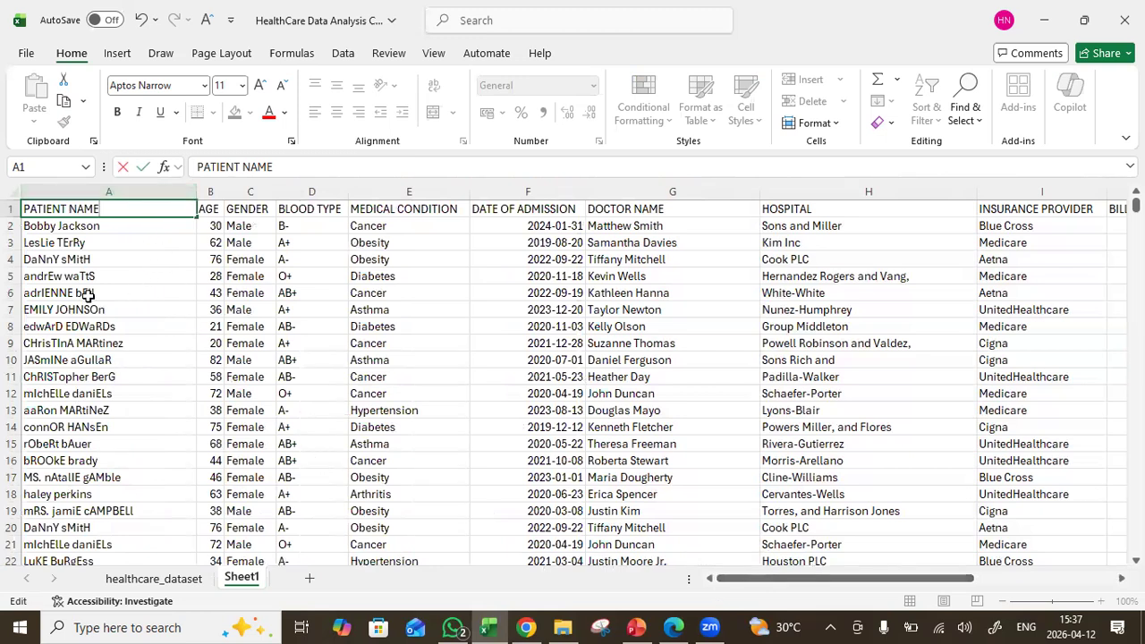
click(46, 256)
click(79, 245)
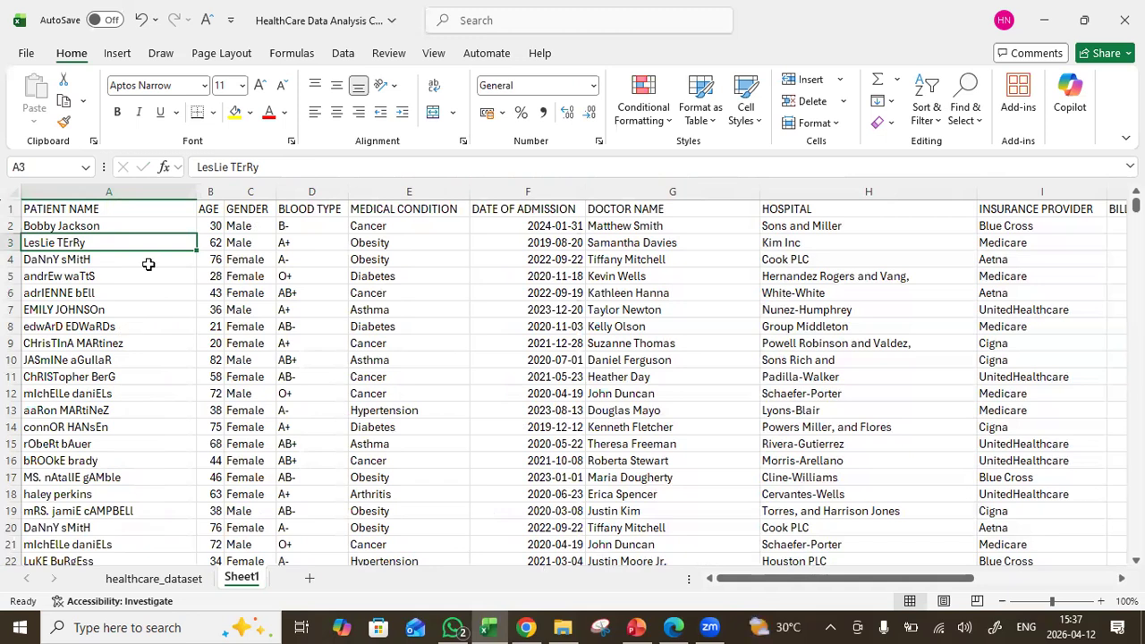
Insert a blank column between PATIENT NAME and AGE
click(211, 192)
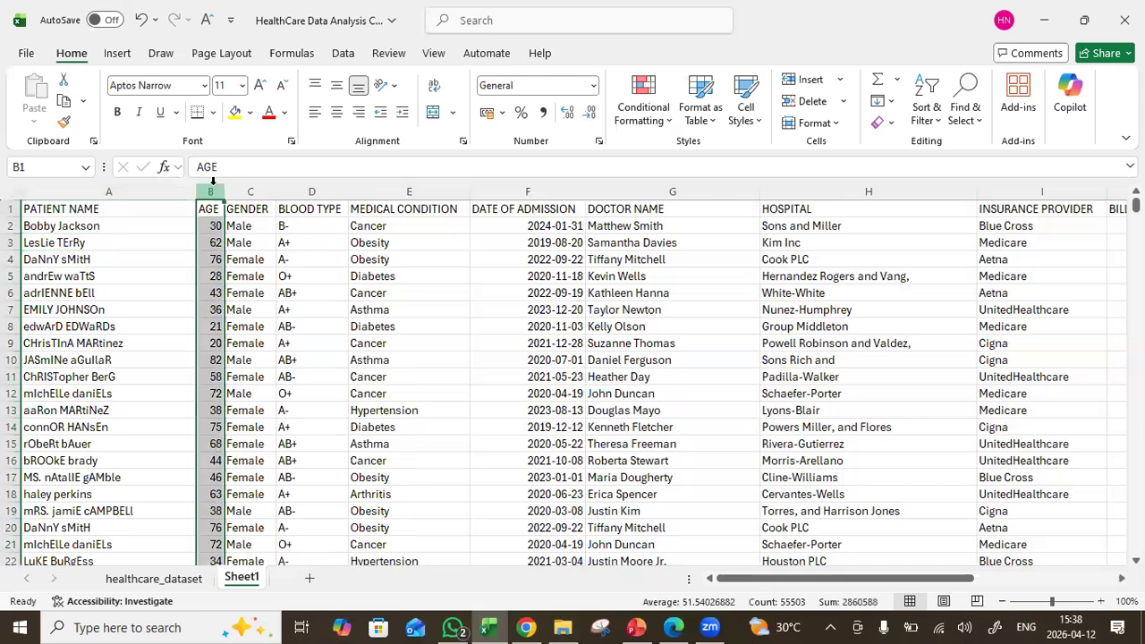
right_click(212, 185)
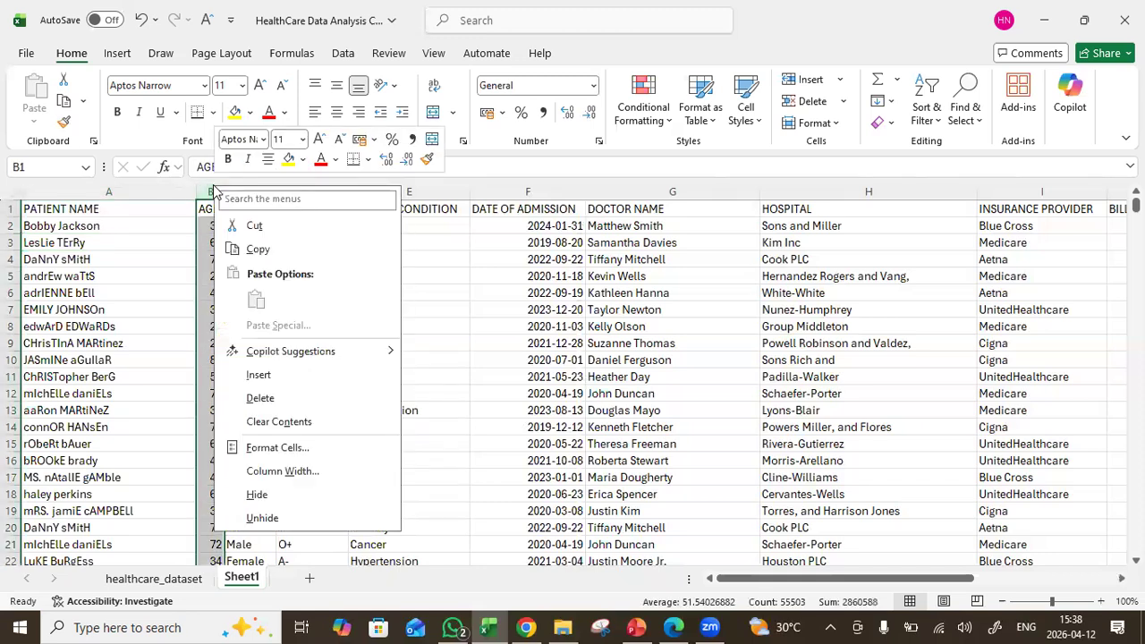
click(260, 375)
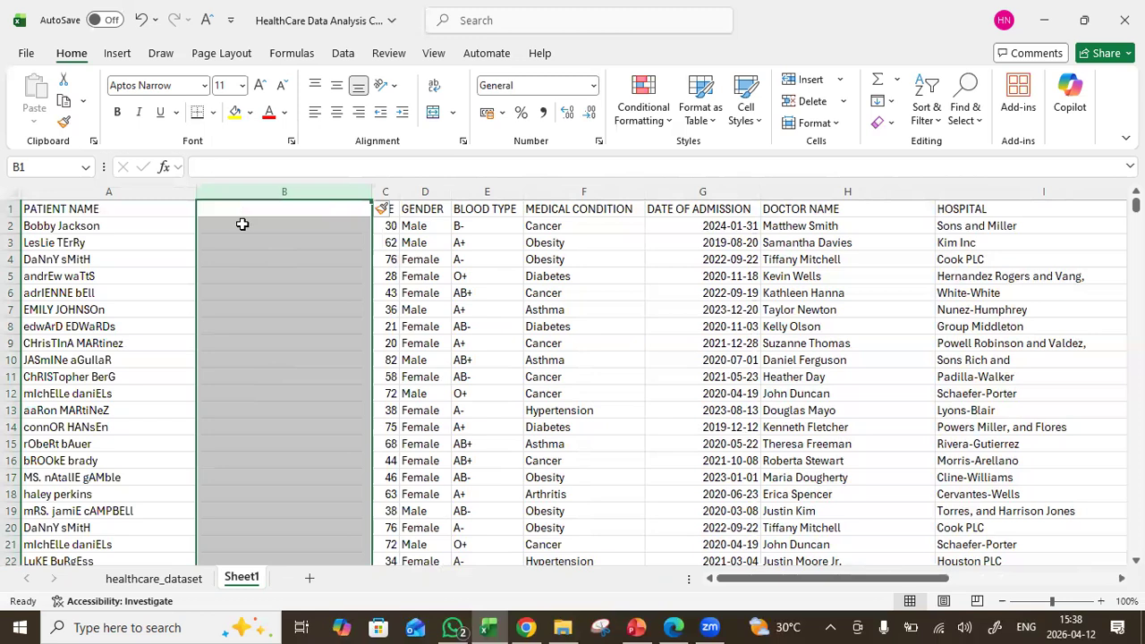
Enter =PROPER(A2) in cell B2 and fill the formula down column B
click(242, 223)
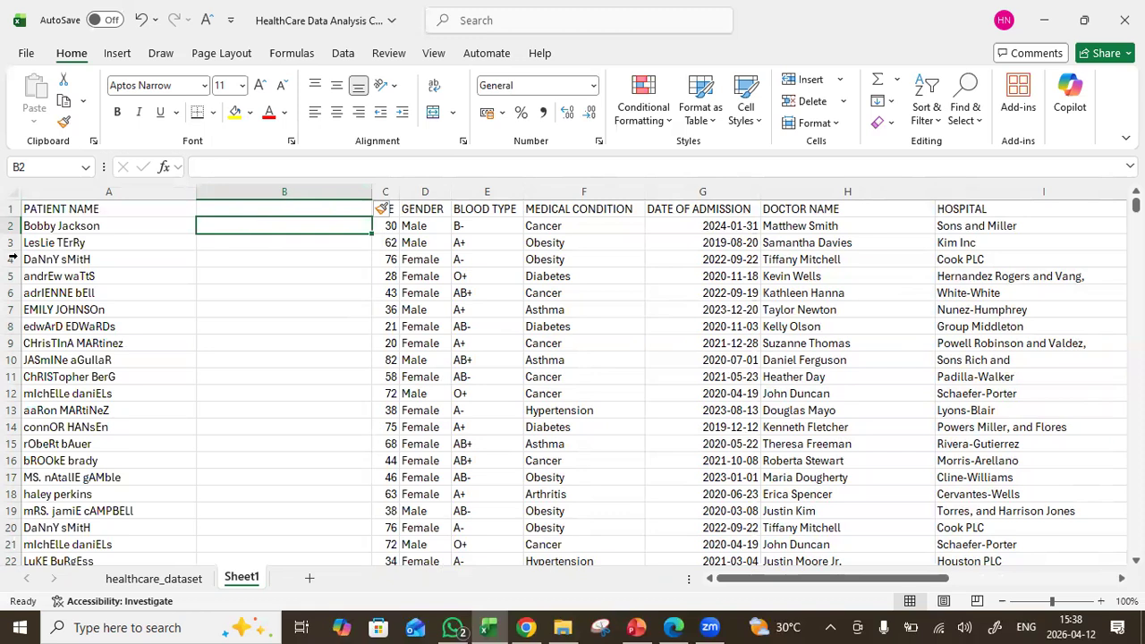
click(48, 227)
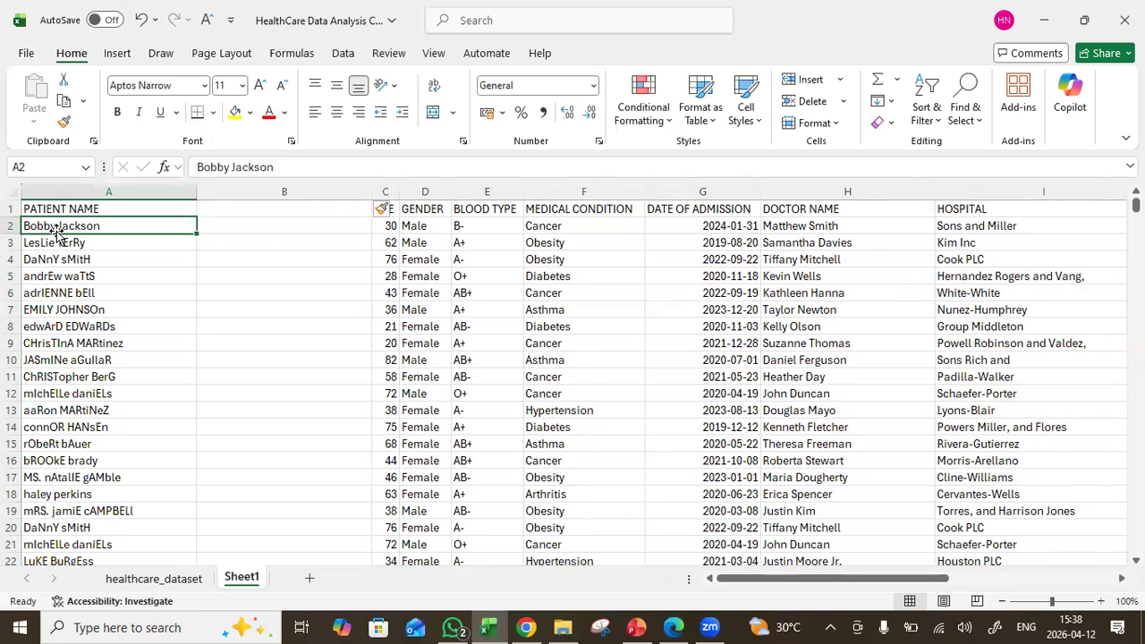
click(248, 222)
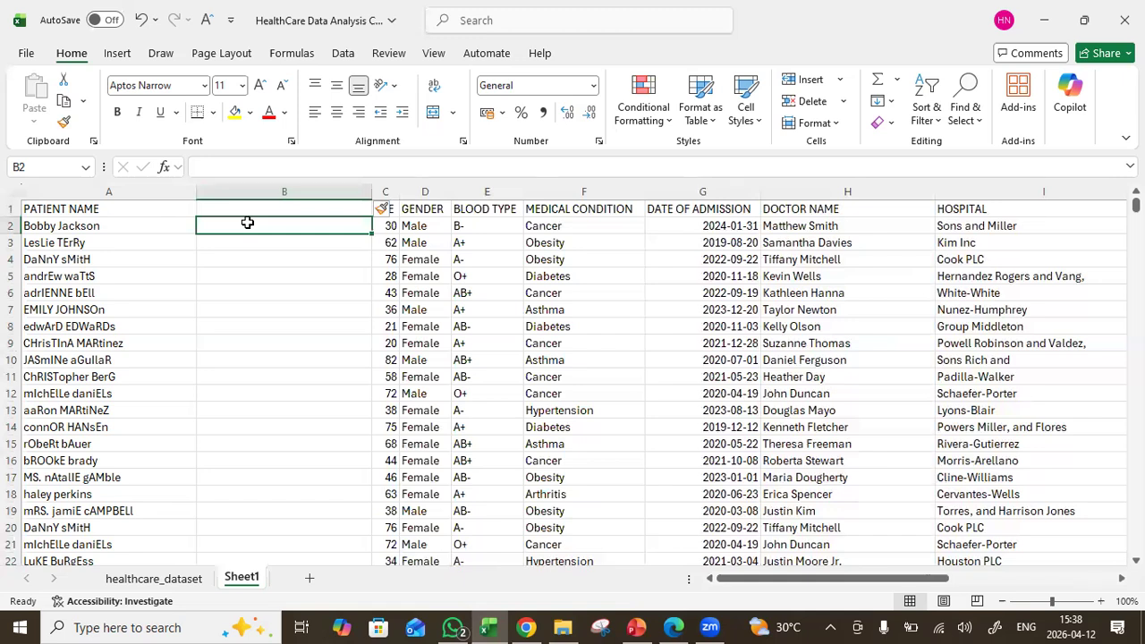
text(=)
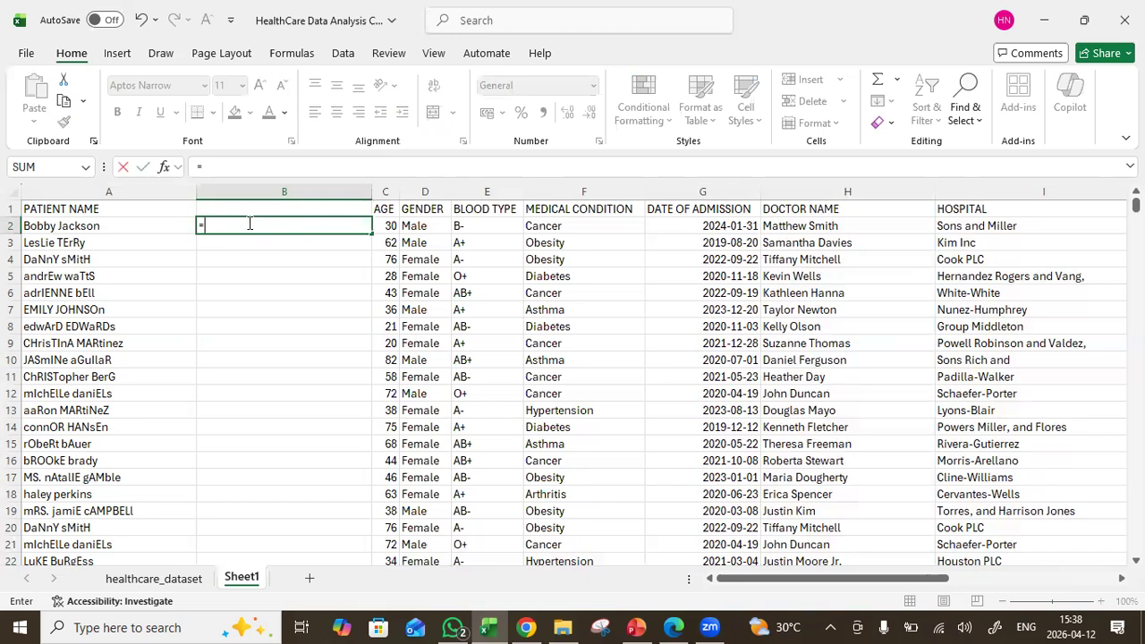
text(PROPER)
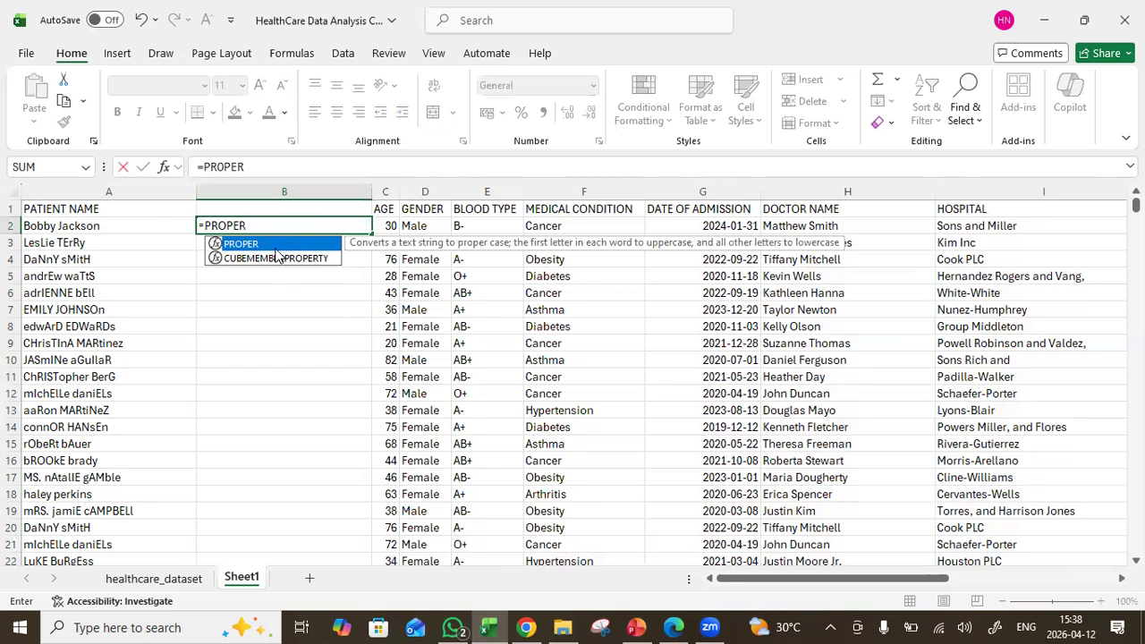
double_click(276, 249)
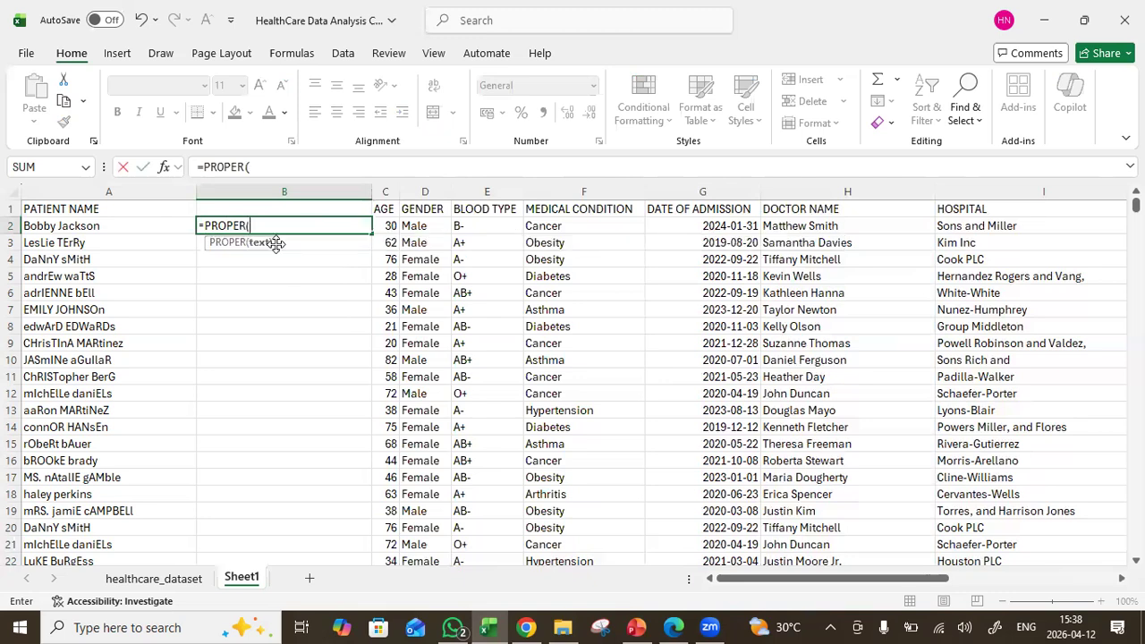
click(118, 223)
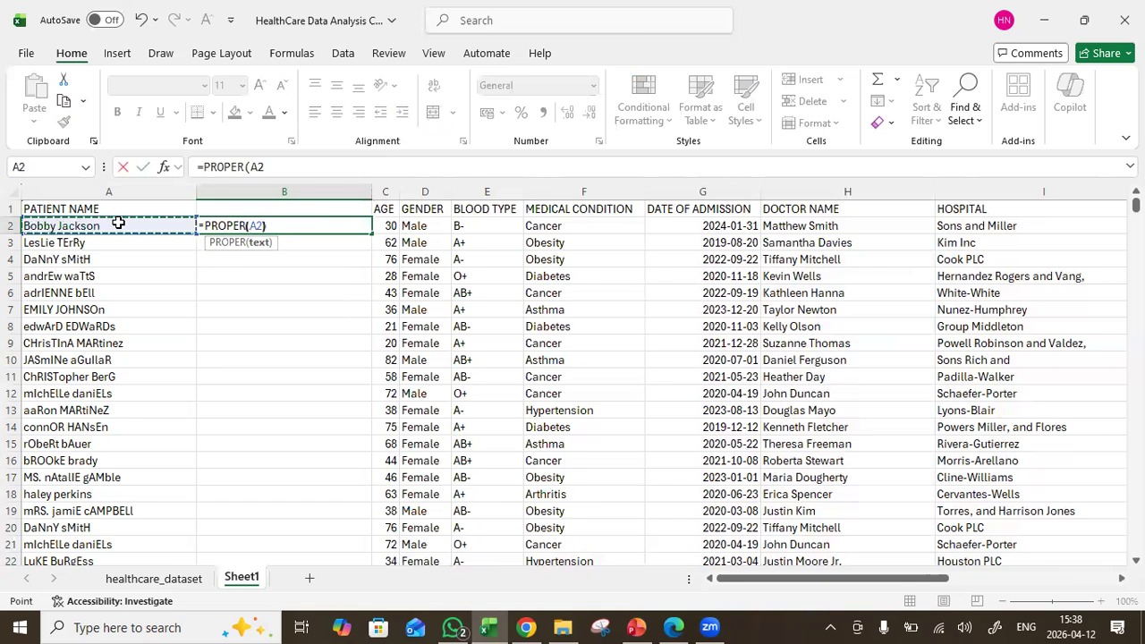
key(Return)
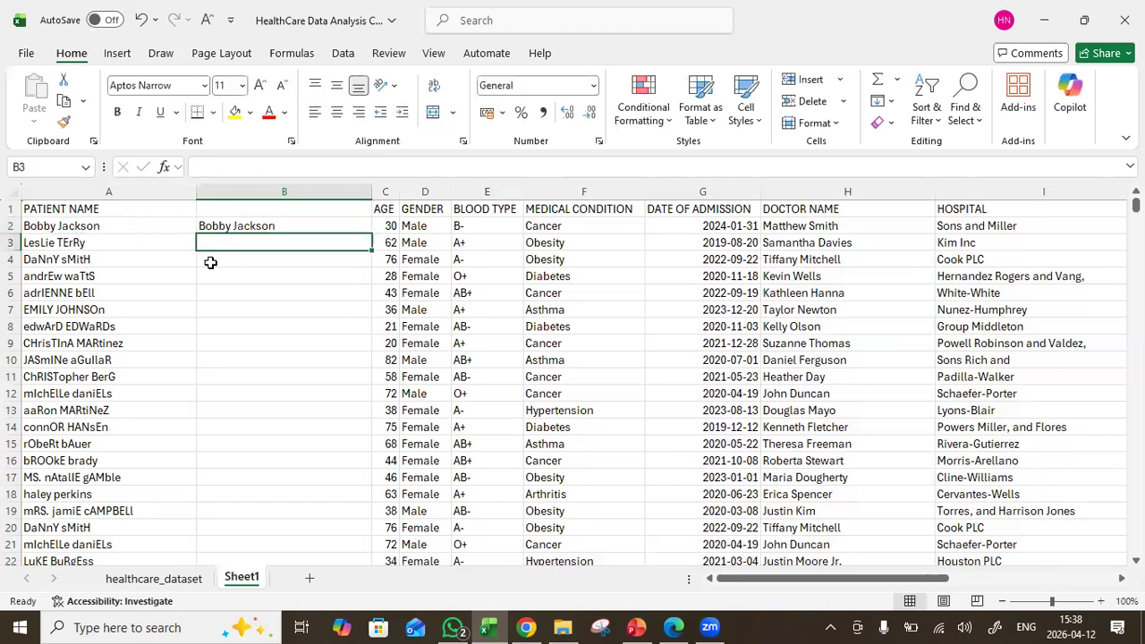
click(283, 225)
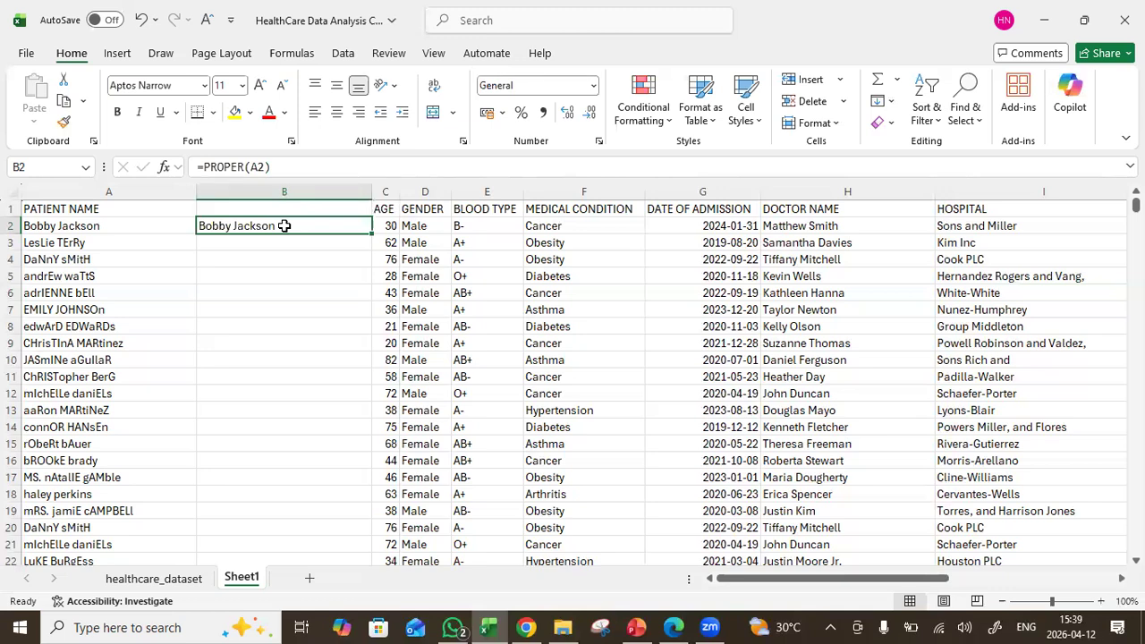
double_click(370, 234)
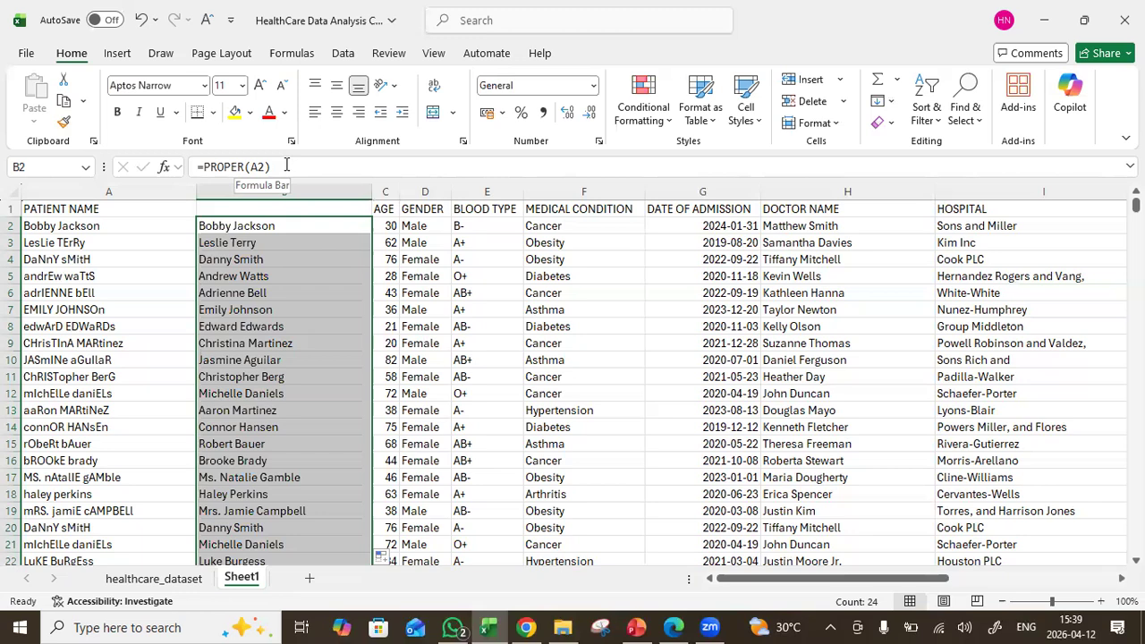
Try to replace the PROPER formulas in column B with their plain values, starting at cell B2
key(ctrl+c)
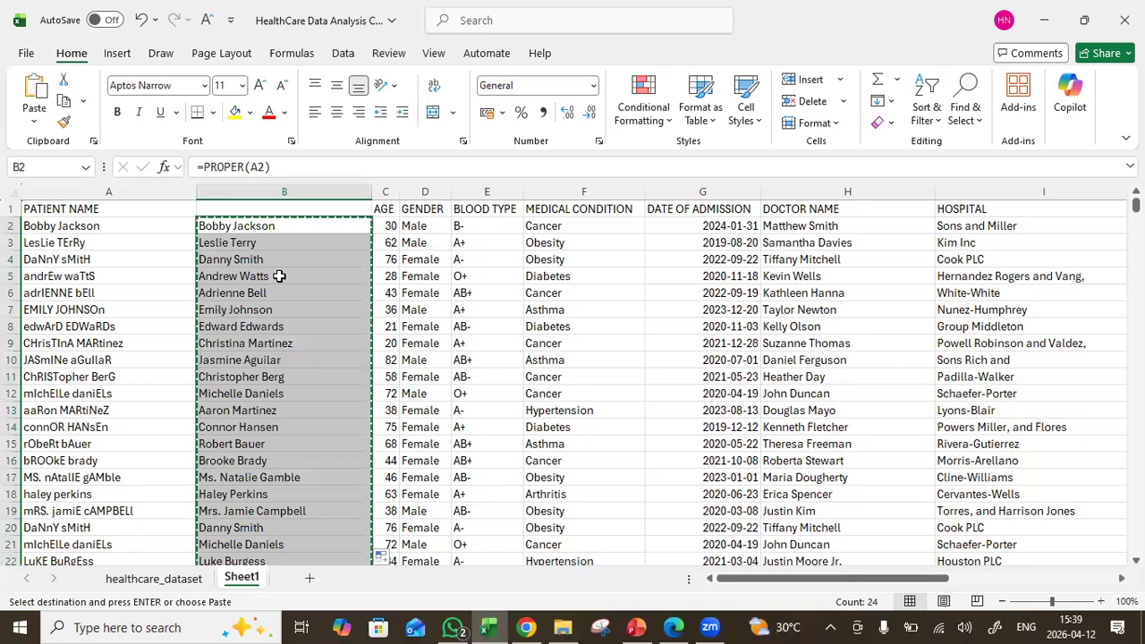
click(36, 122)
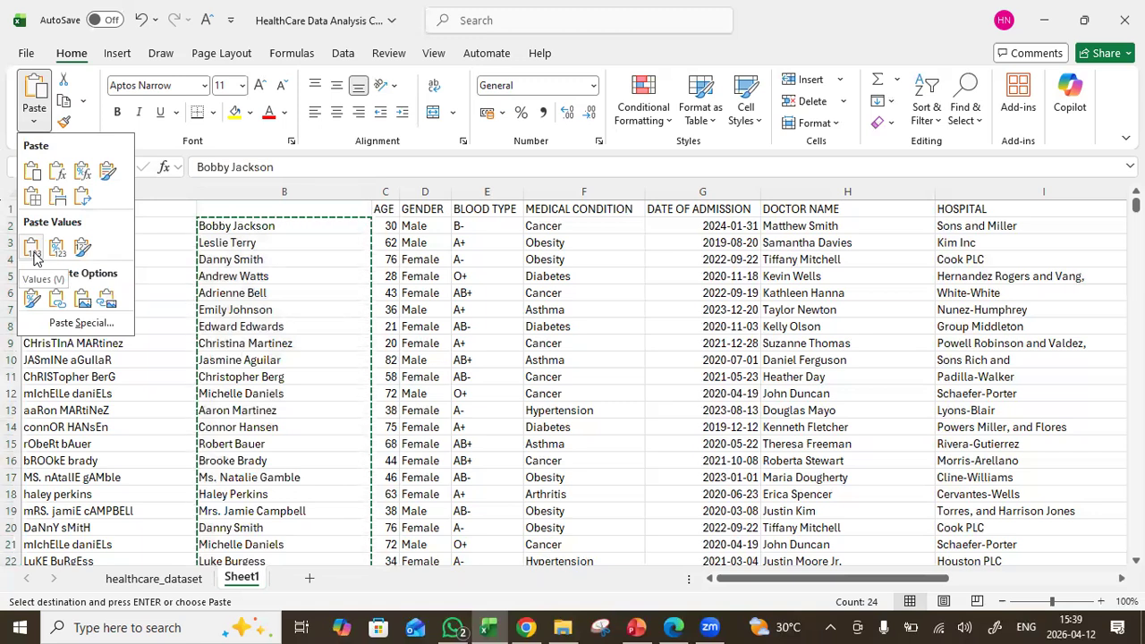
click(33, 254)
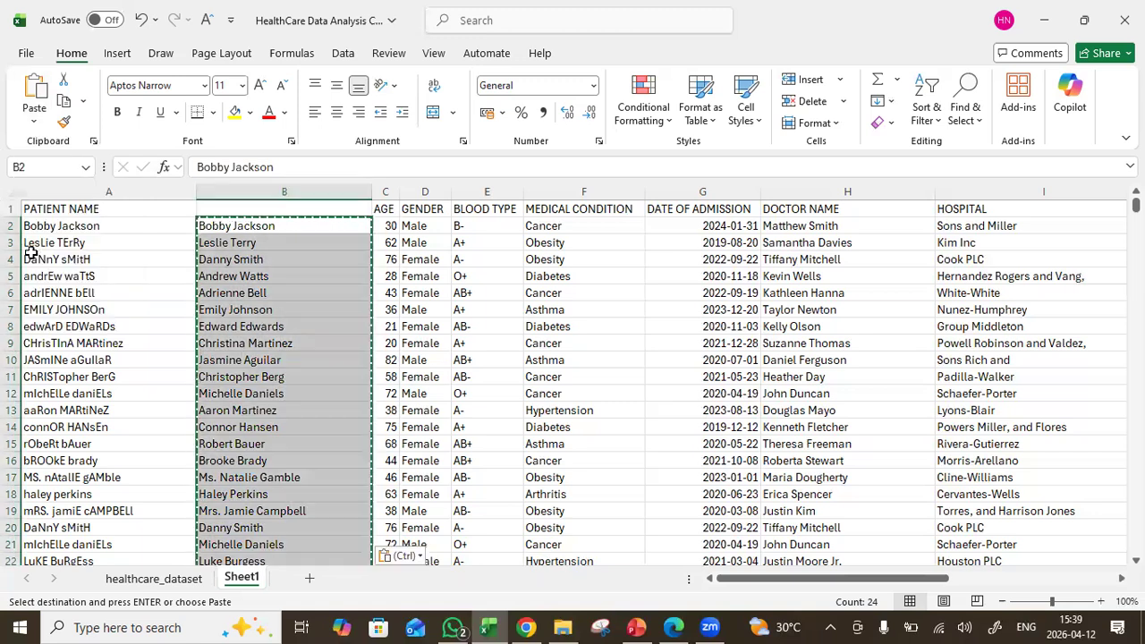
click(312, 230)
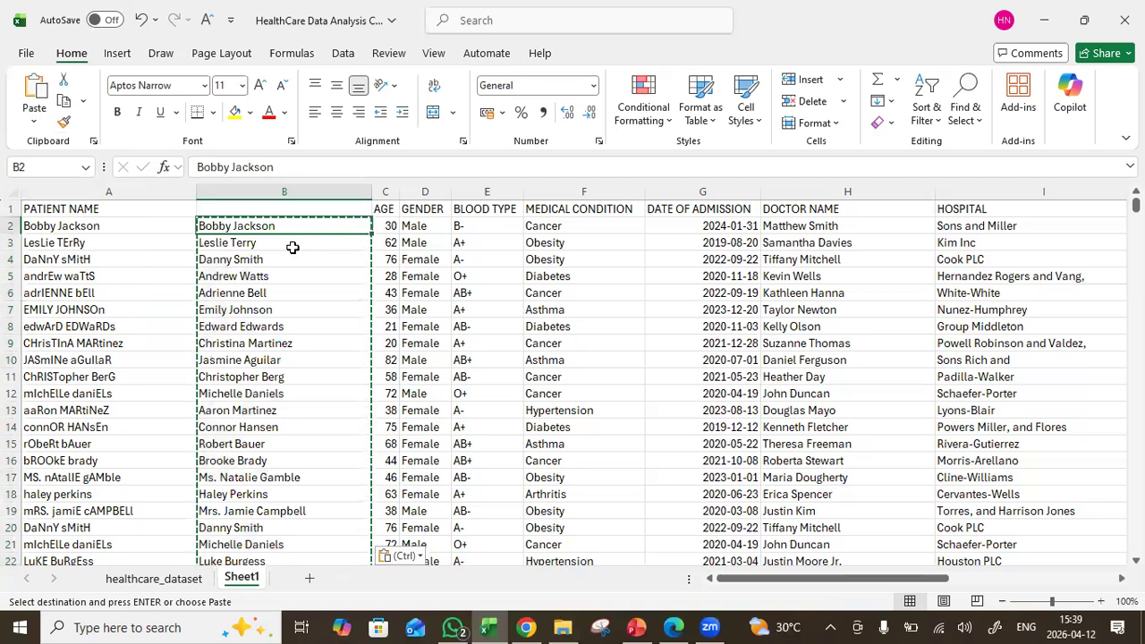
key(Escape)
click(281, 247)
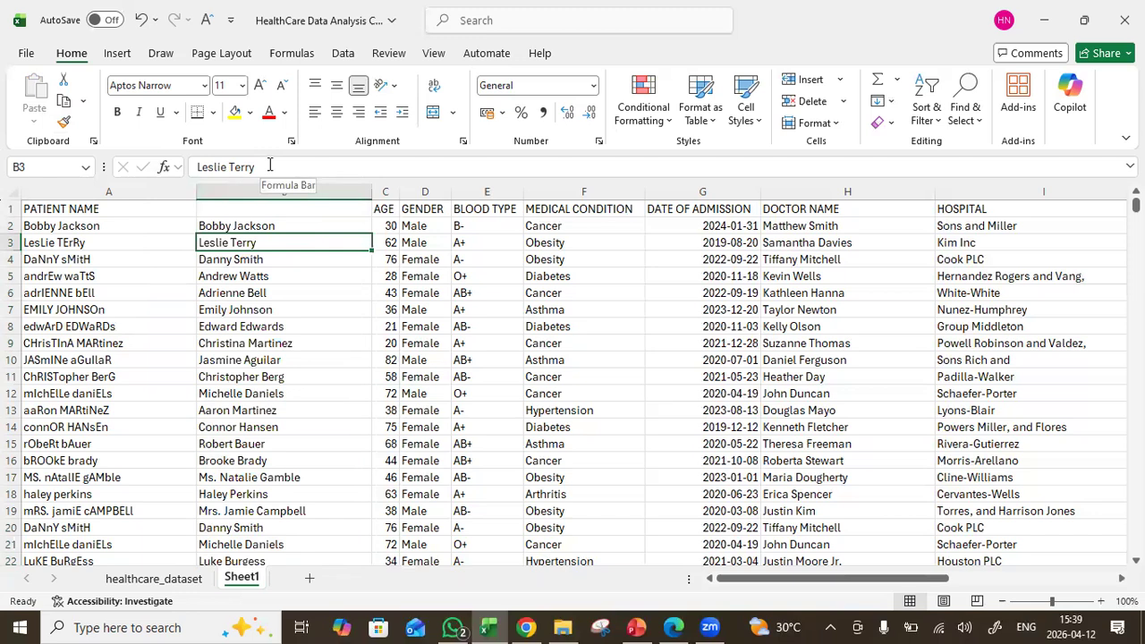
Undo the values paste in column B and check the PROPER formulas in cells B2 and B3
key(Up)
key(ctrl+shift+Down)
key(ctrl+c)
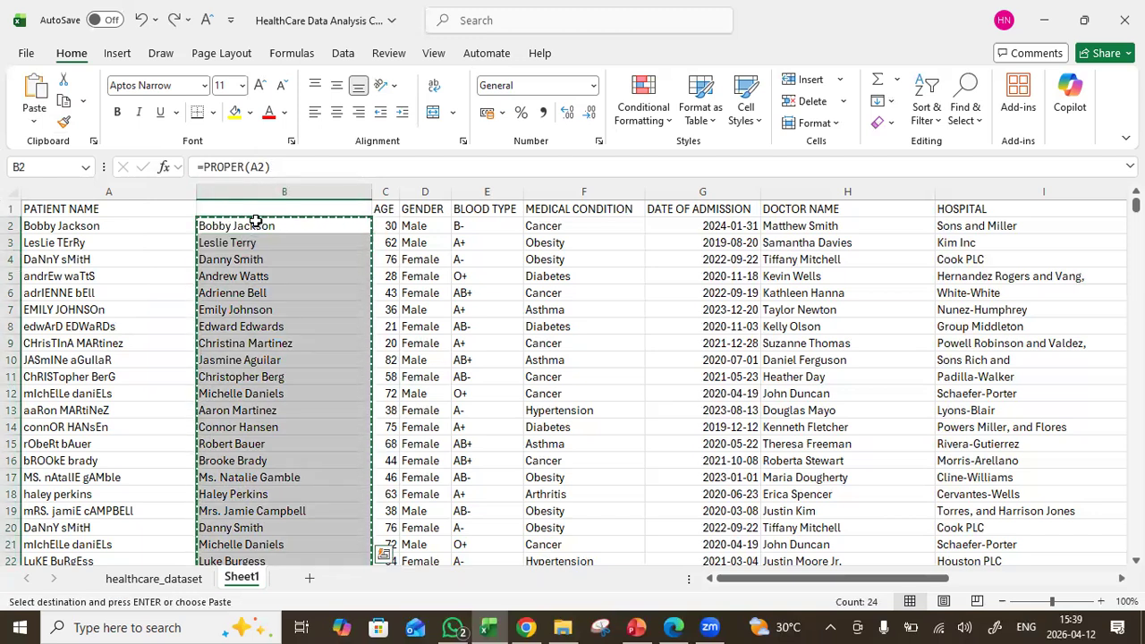
key(Escape)
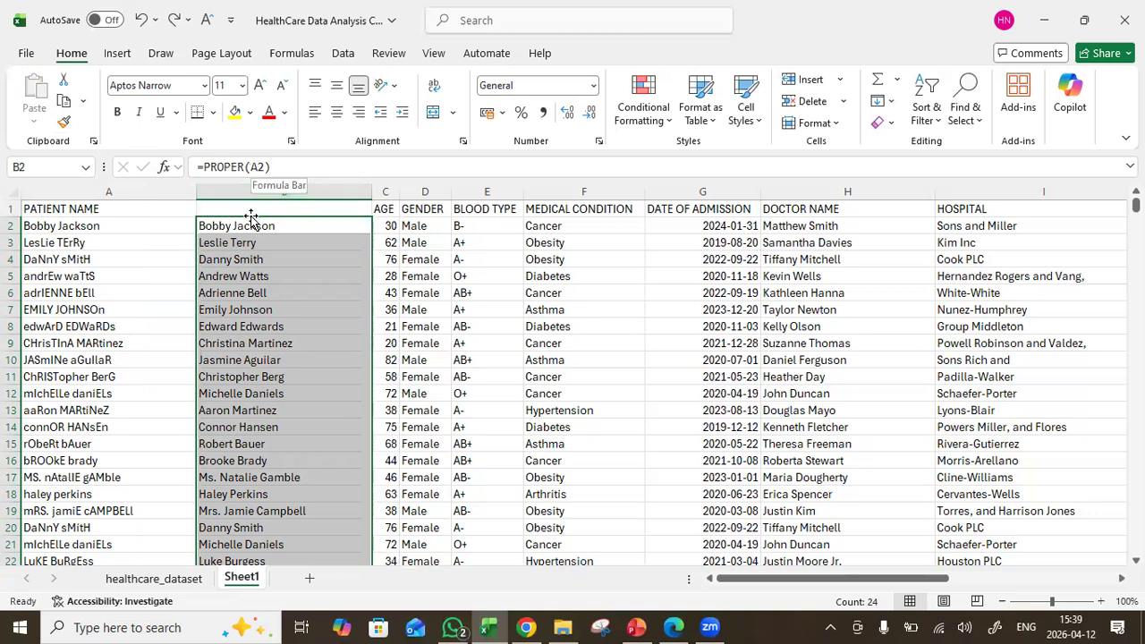
click(253, 223)
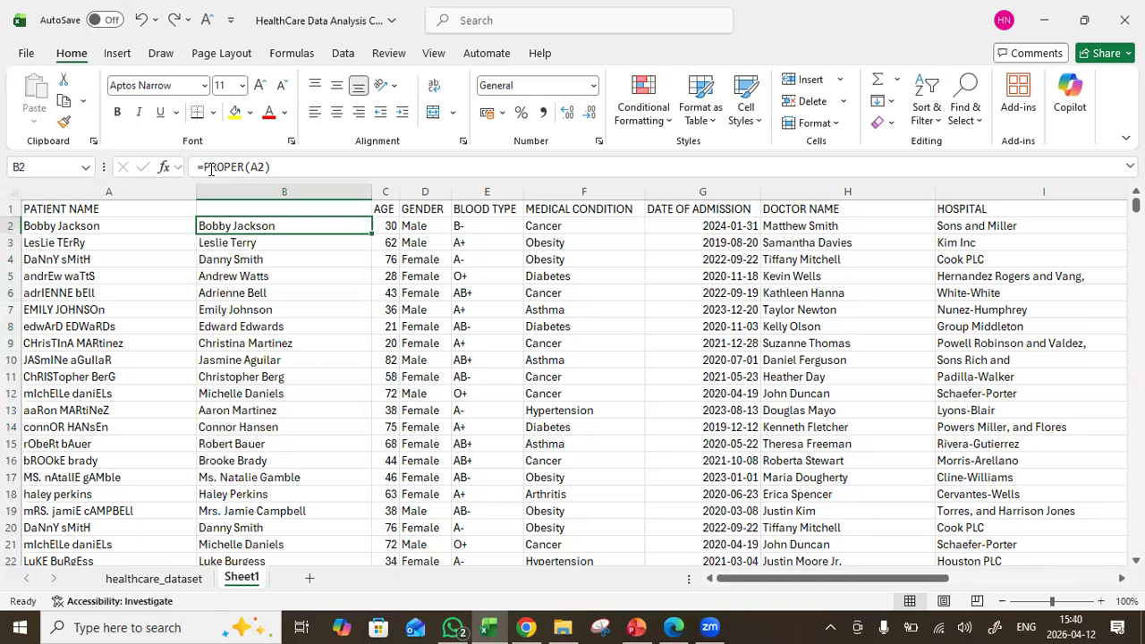
click(251, 243)
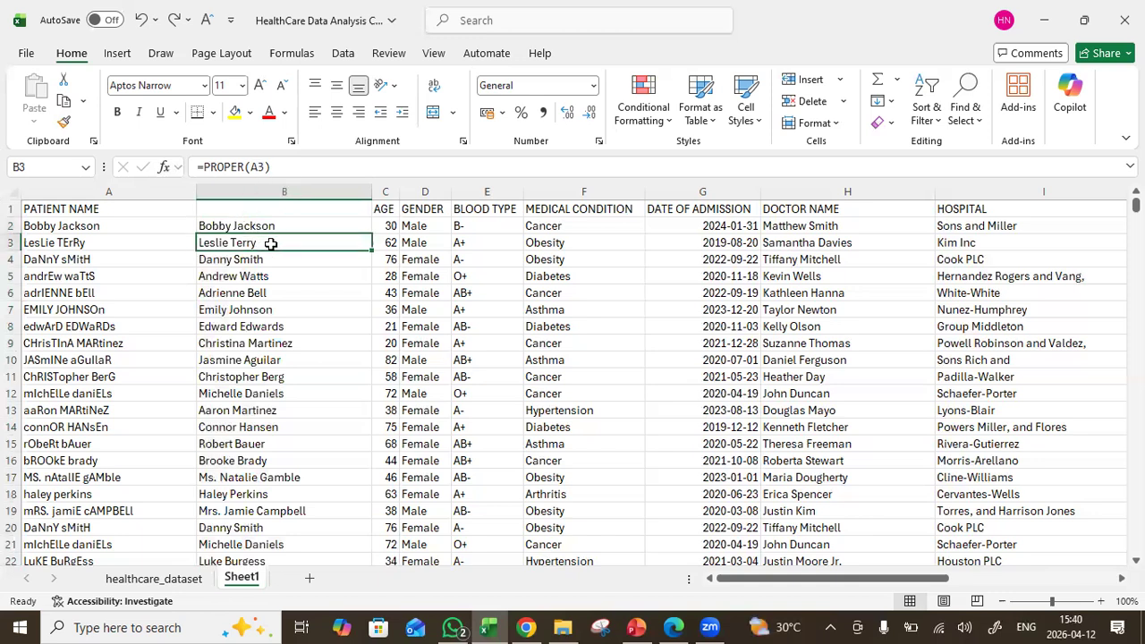
Replace the PROPER formulas in cells B2 to B25 with their plain values and check the contents of B2 and B4
click(290, 167)
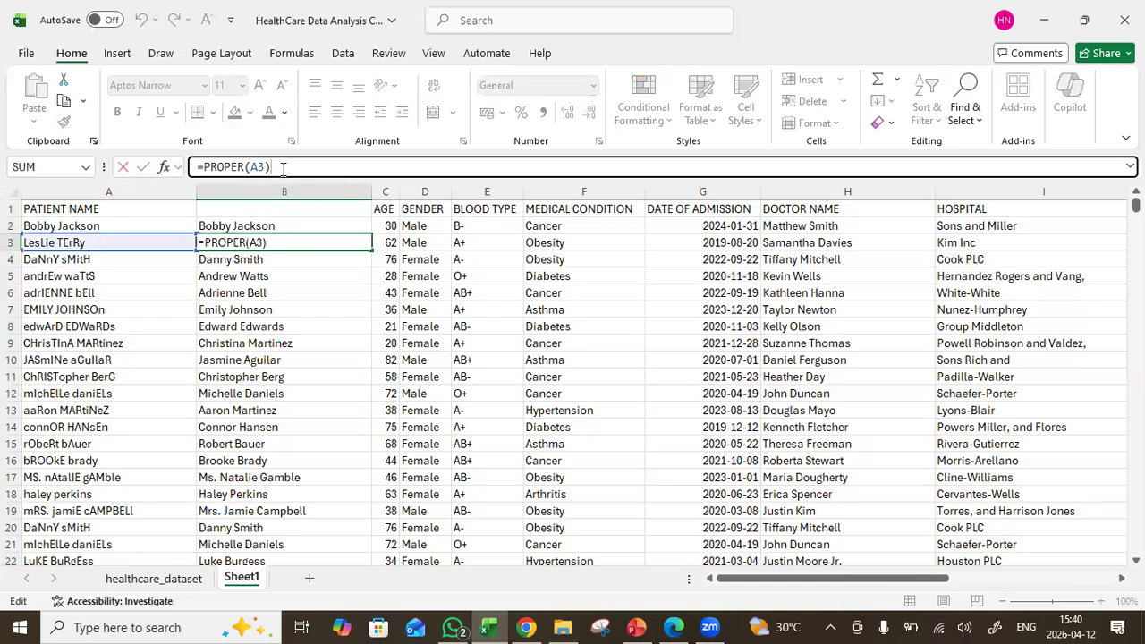
click(149, 188)
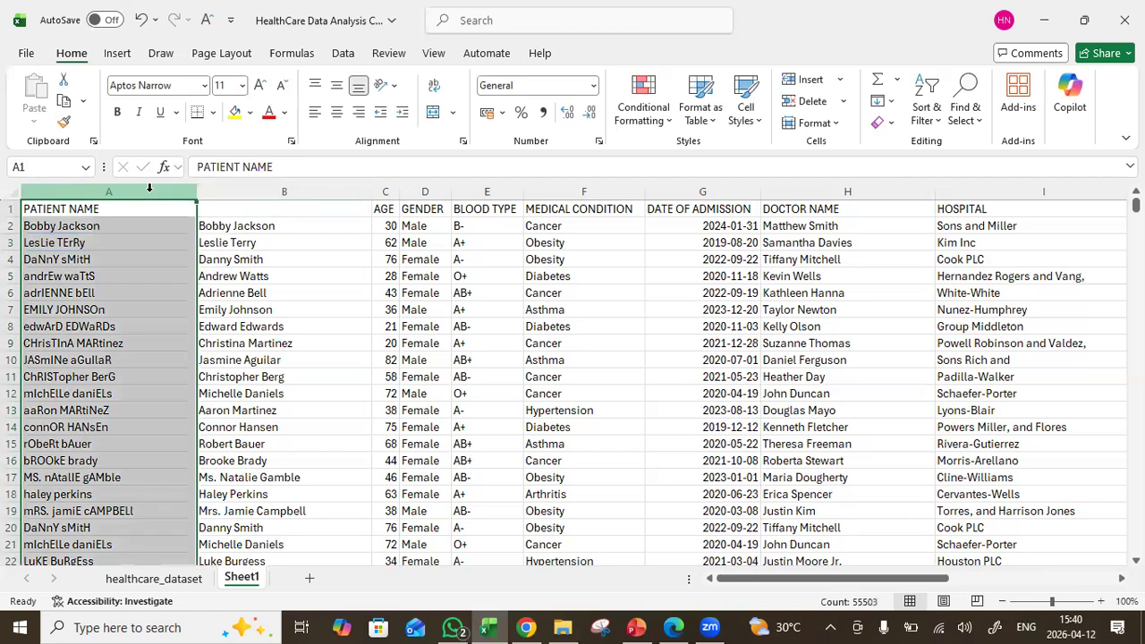
click(245, 227)
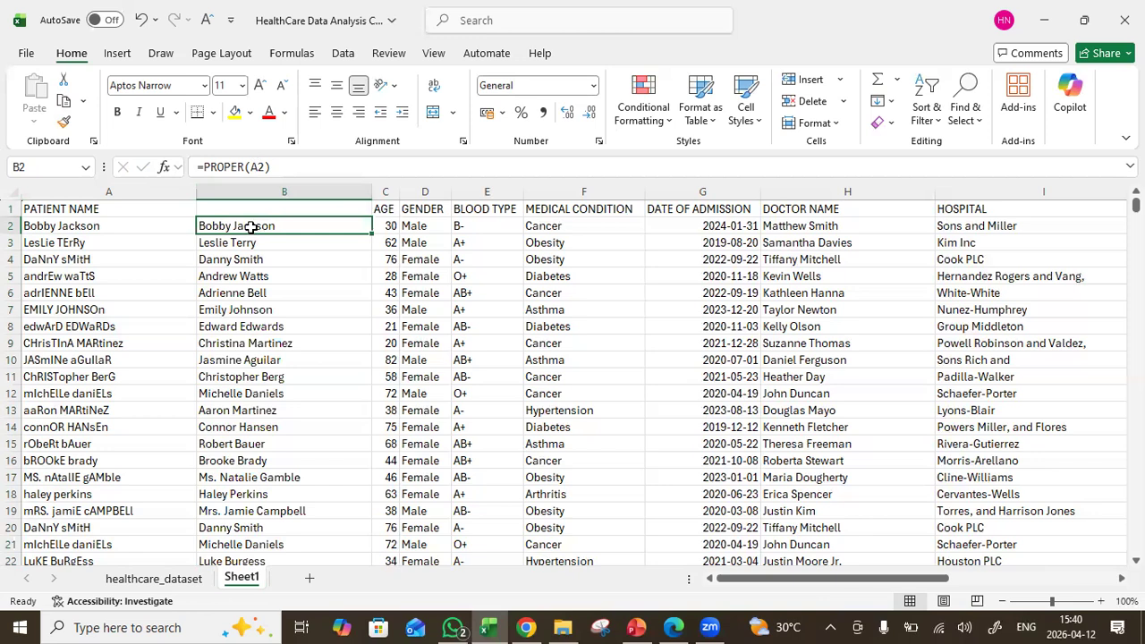
key(ctrl+shift+Down)
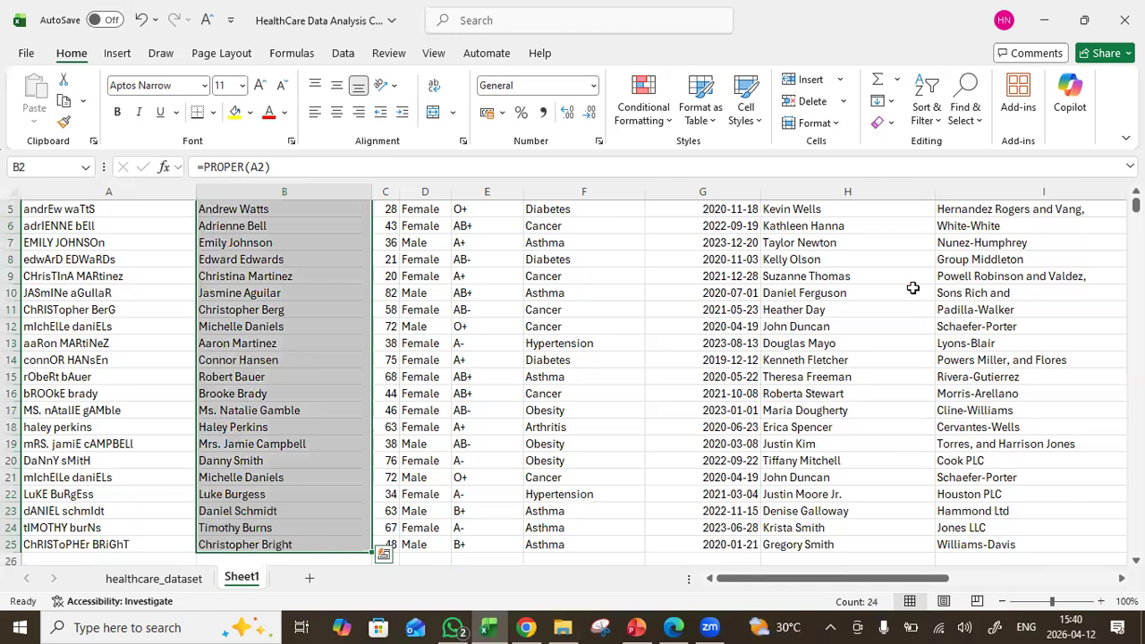
scroll(102, 327, up, 2)
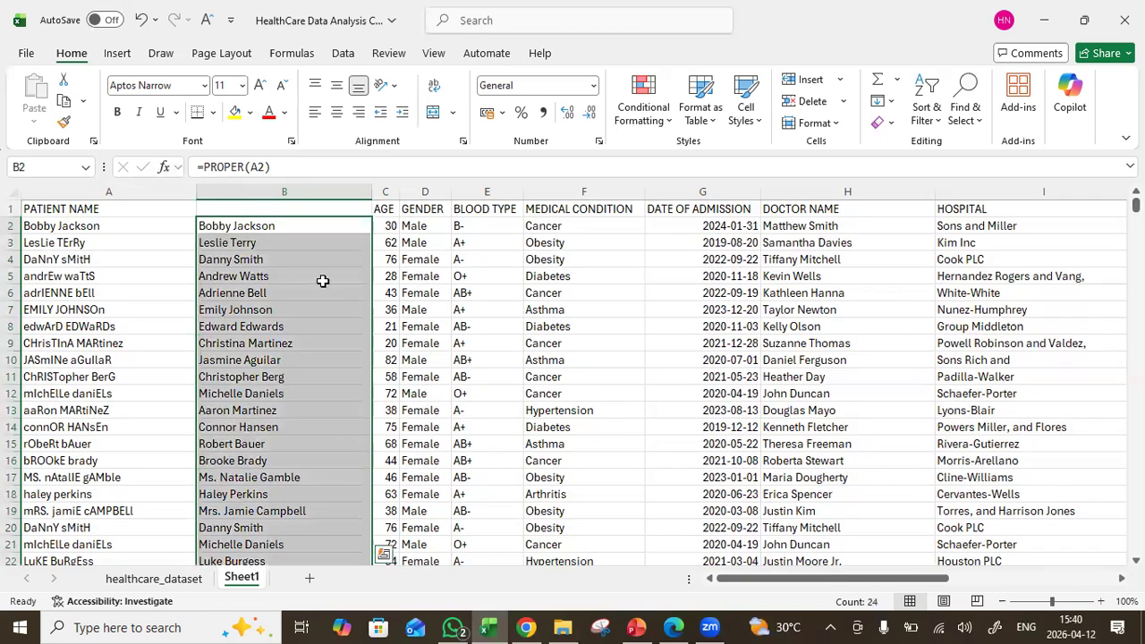
key(ctrl+c)
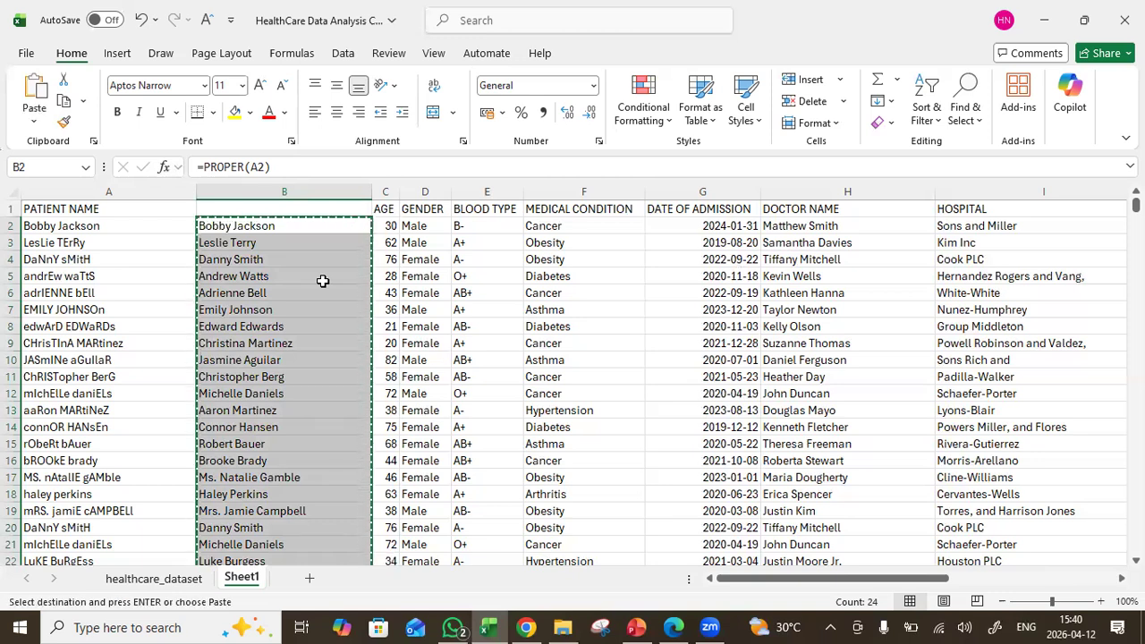
click(36, 124)
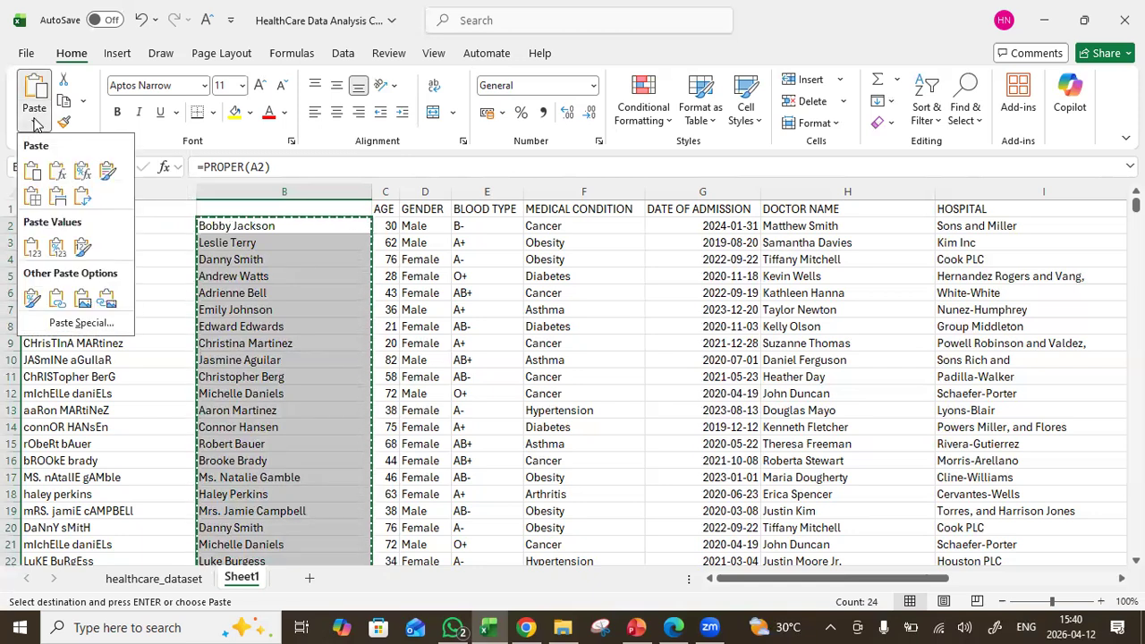
click(32, 251)
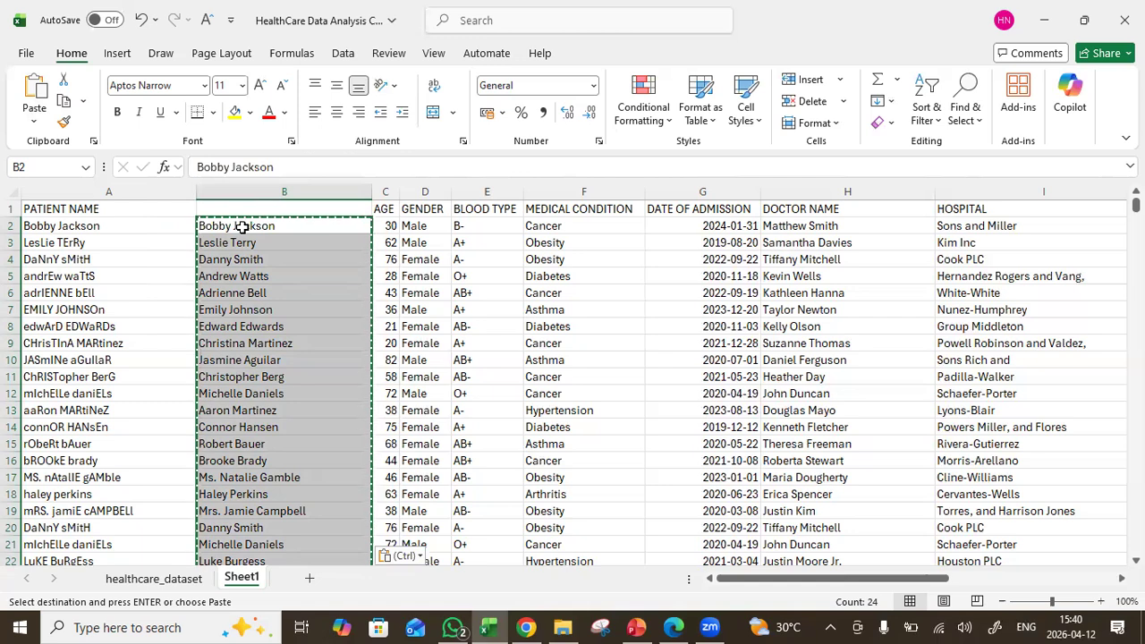
key(Escape)
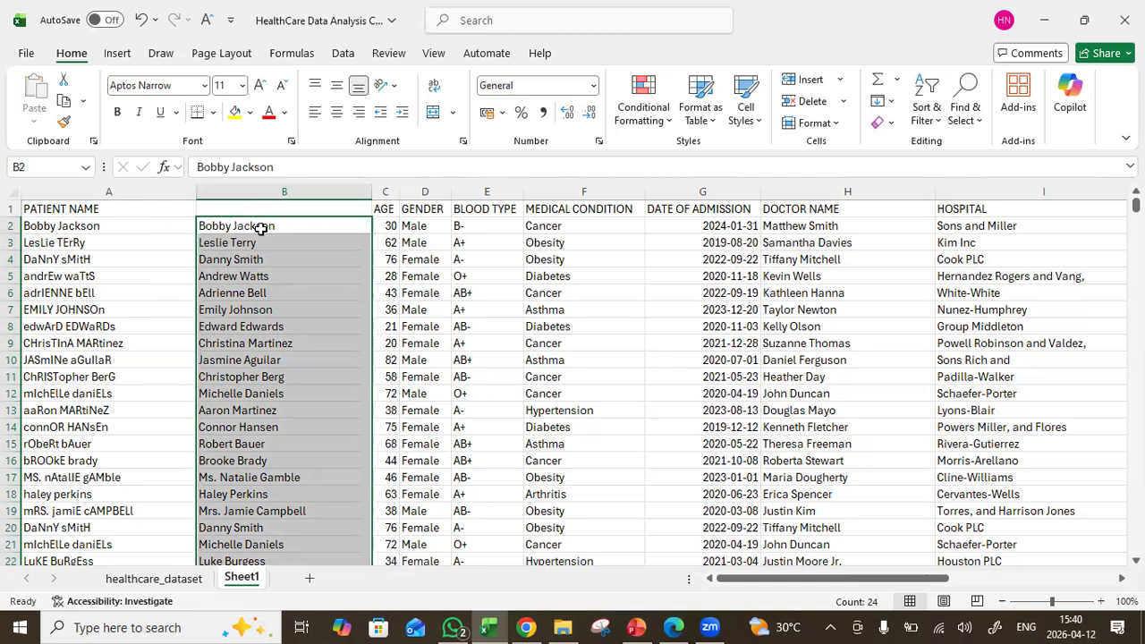
click(260, 229)
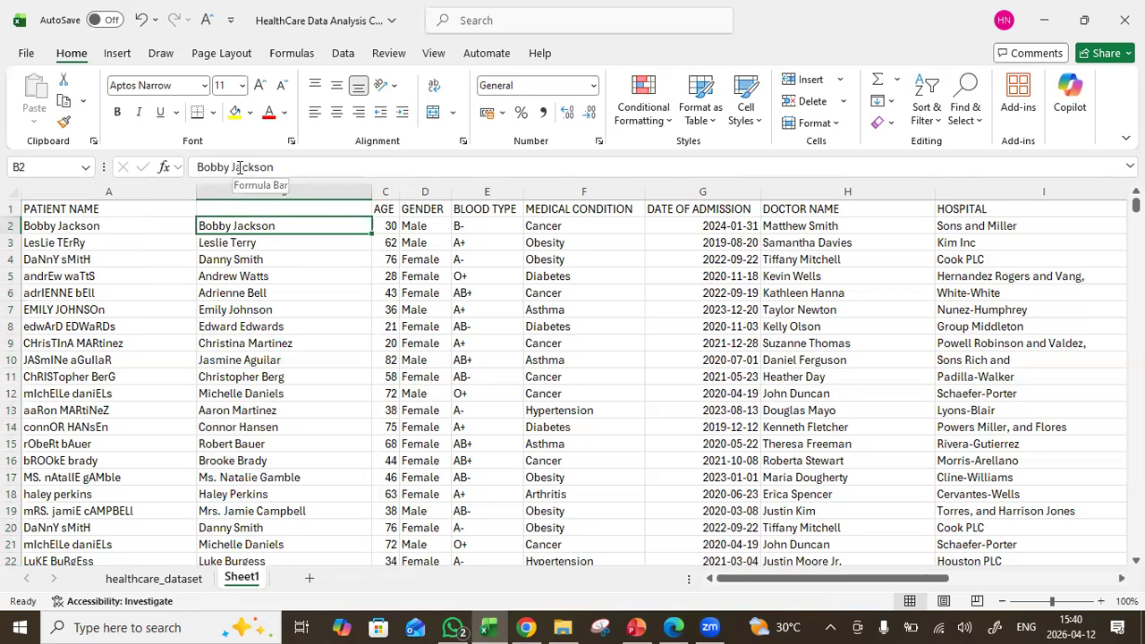
click(254, 261)
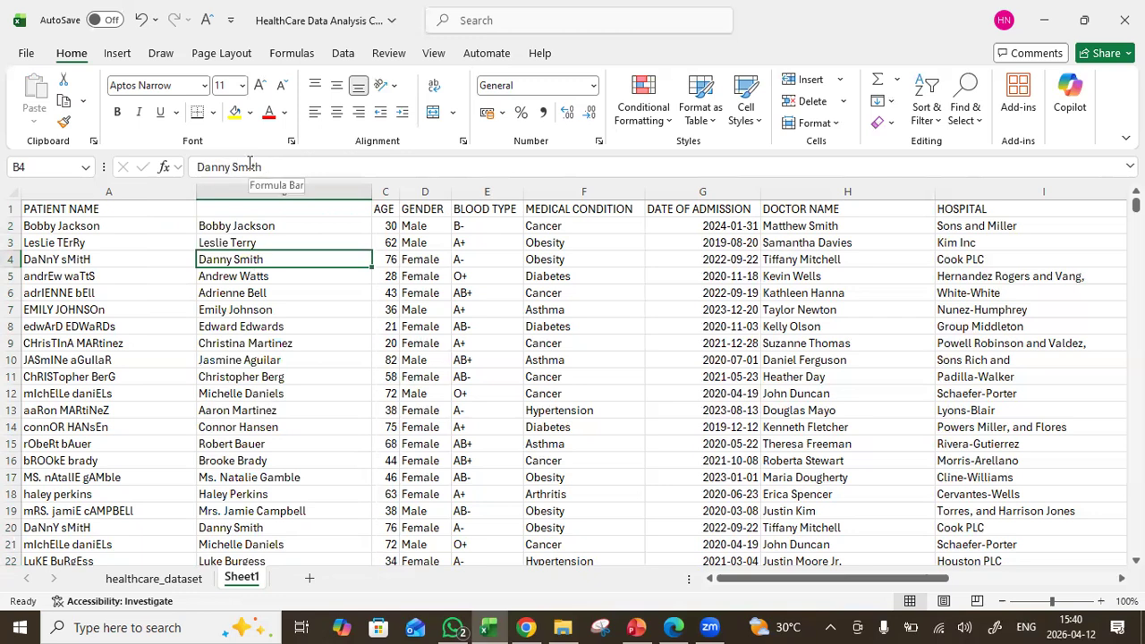
Delete the original PATIENT NAME column that holds the inconsistently capitalized names
click(136, 188)
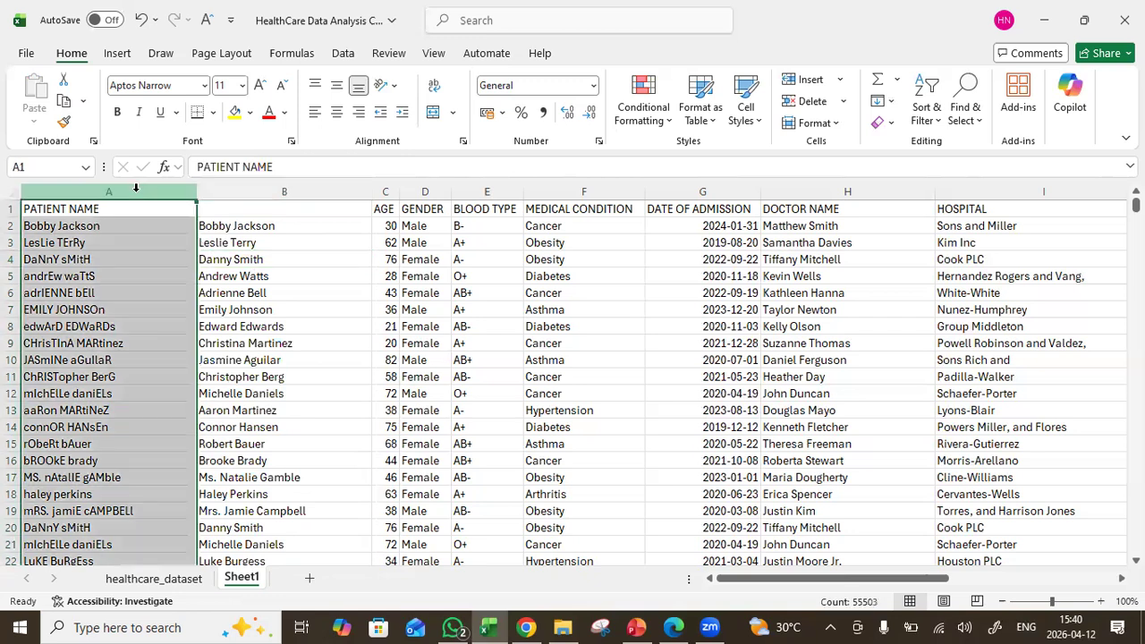
right_click(136, 190)
click(179, 402)
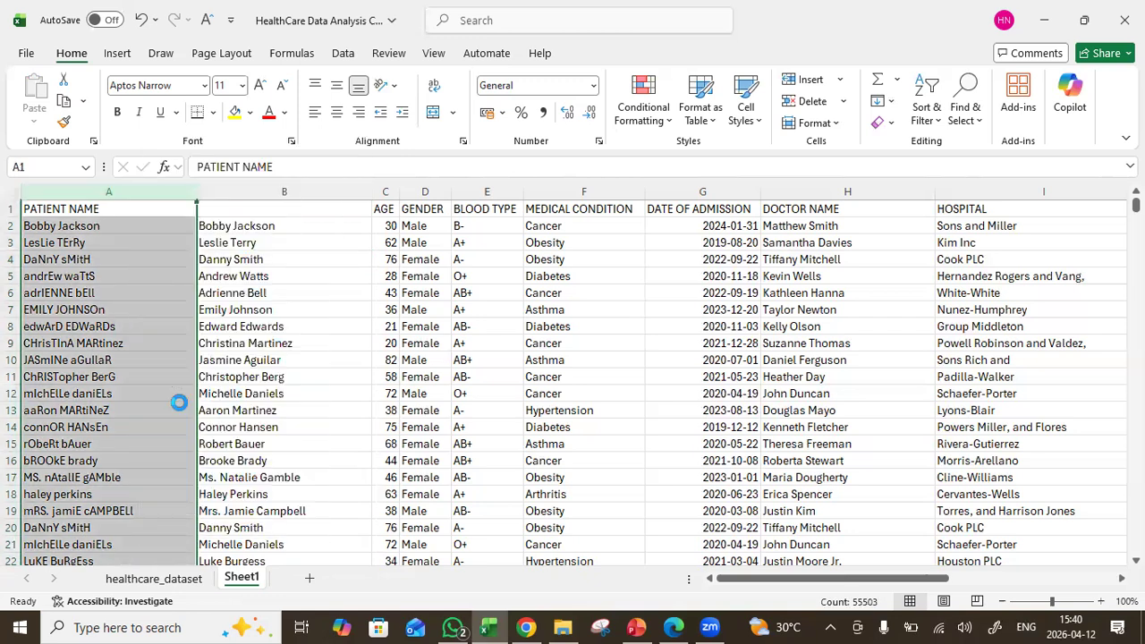
Enter the header PATIENT NAME in cell A1 above the proper-case names
click(132, 212)
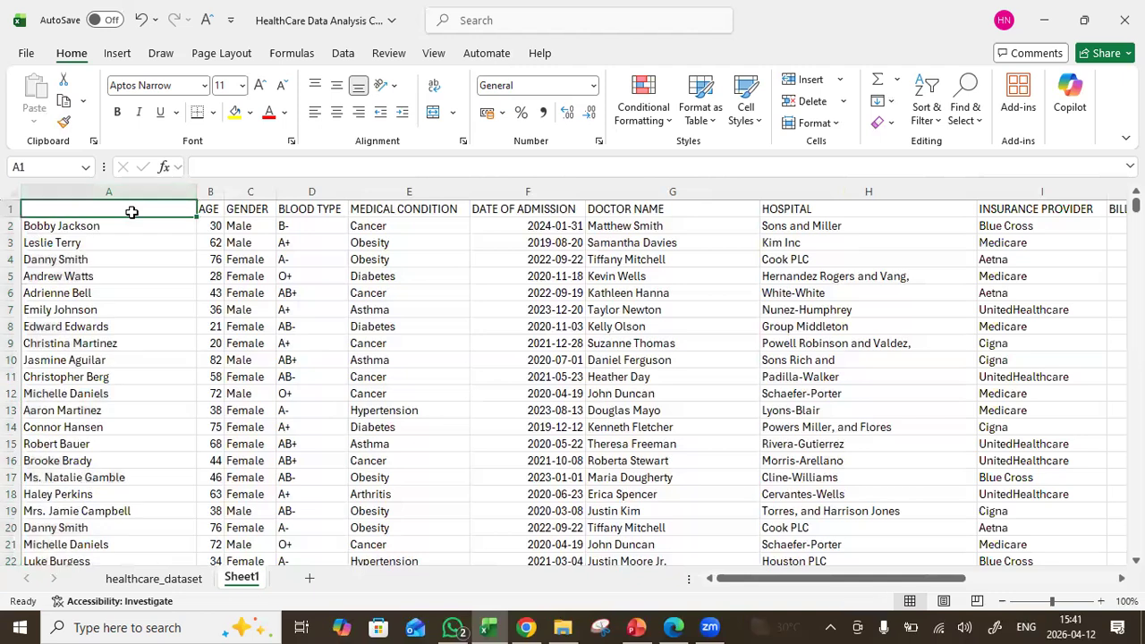
text(PA)
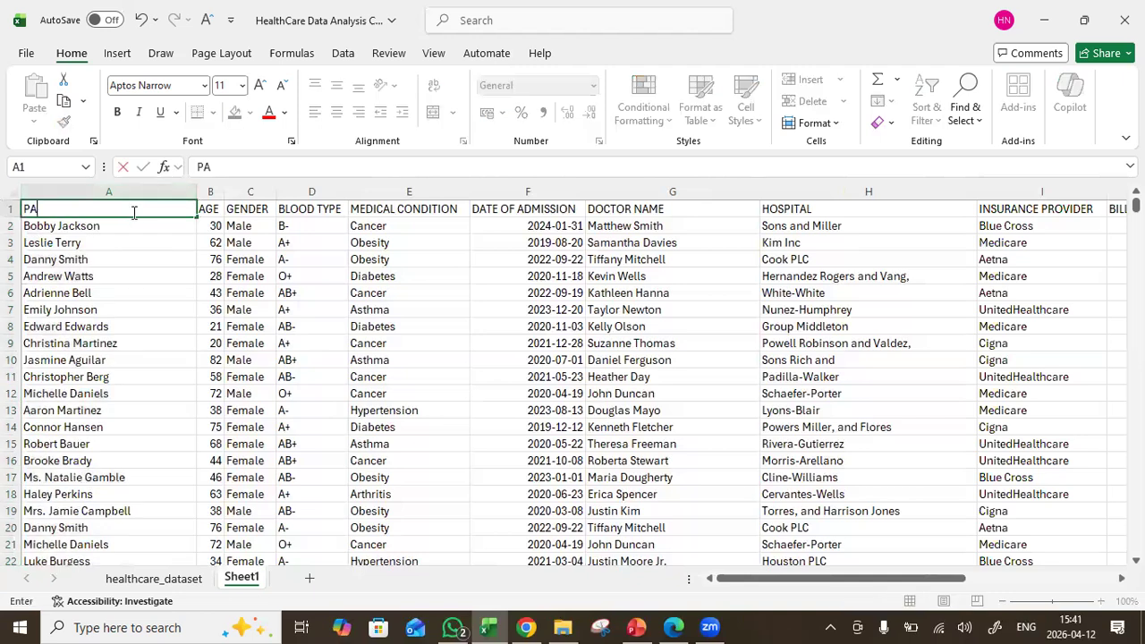
text(TIENT NAME)
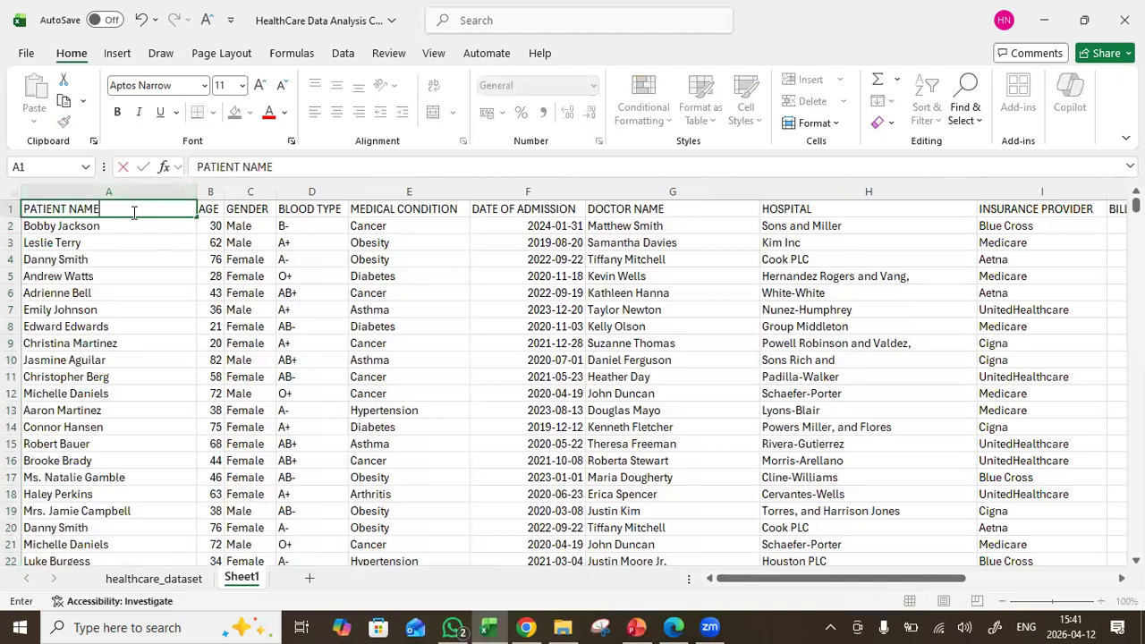
key(Return)
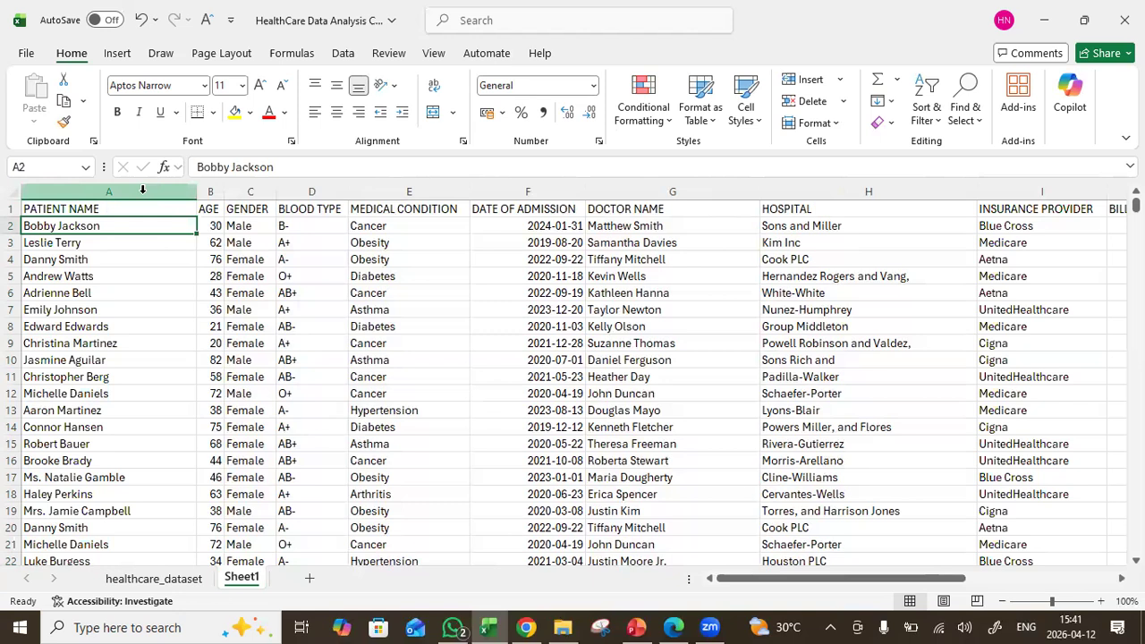
Widen the AGE column slightly so its header is separated from the GENDER column
drag(224, 190, 247, 190)
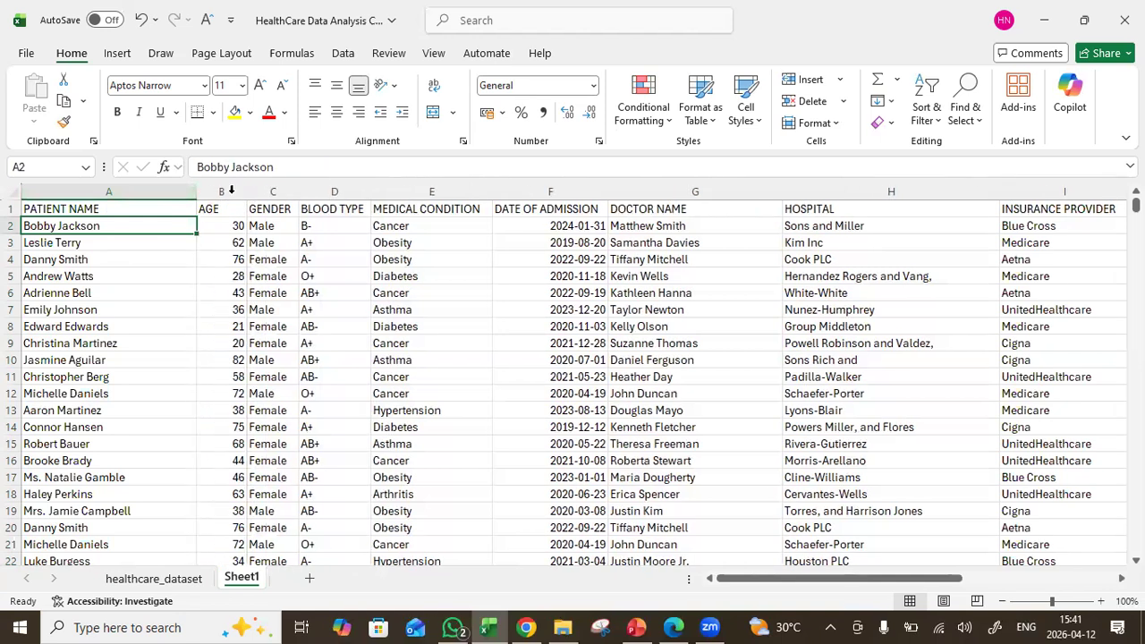
click(231, 229)
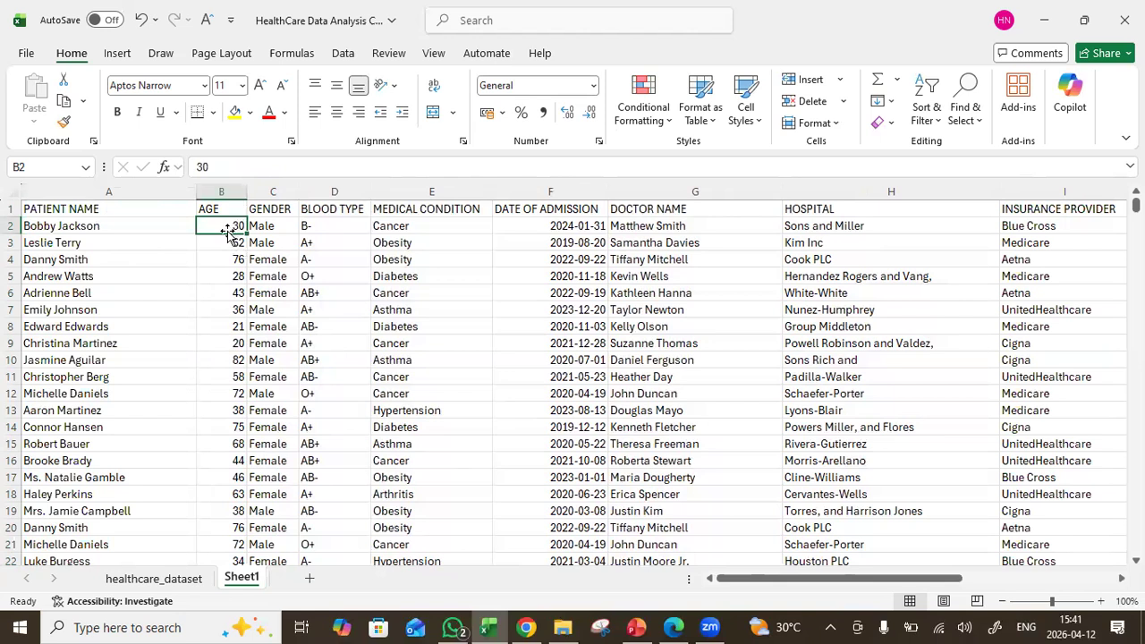
click(133, 233)
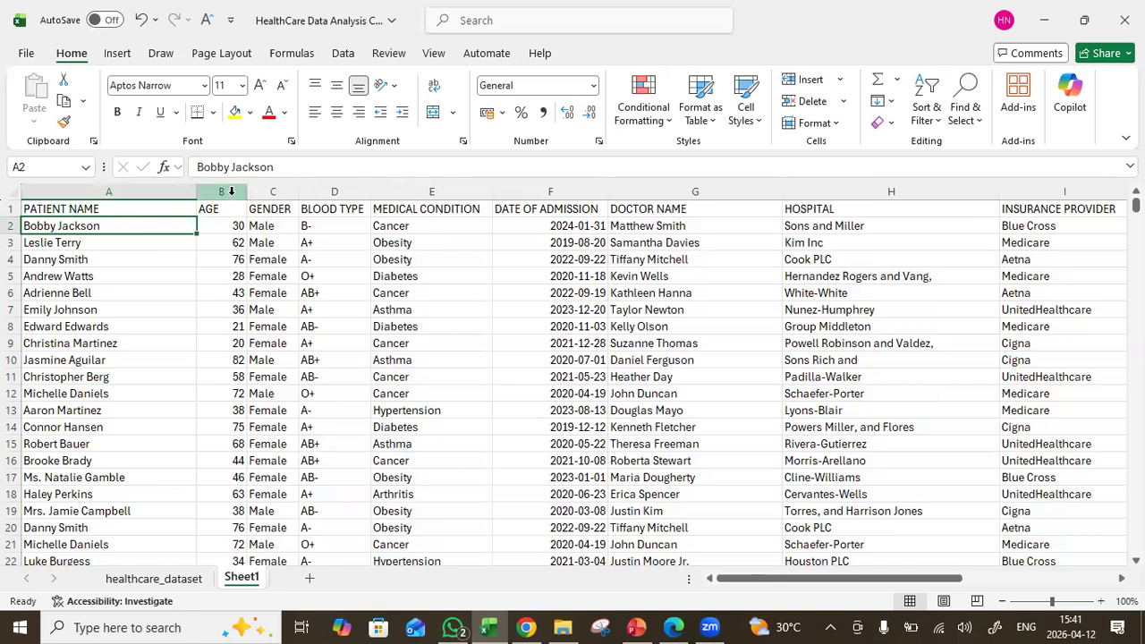
click(231, 192)
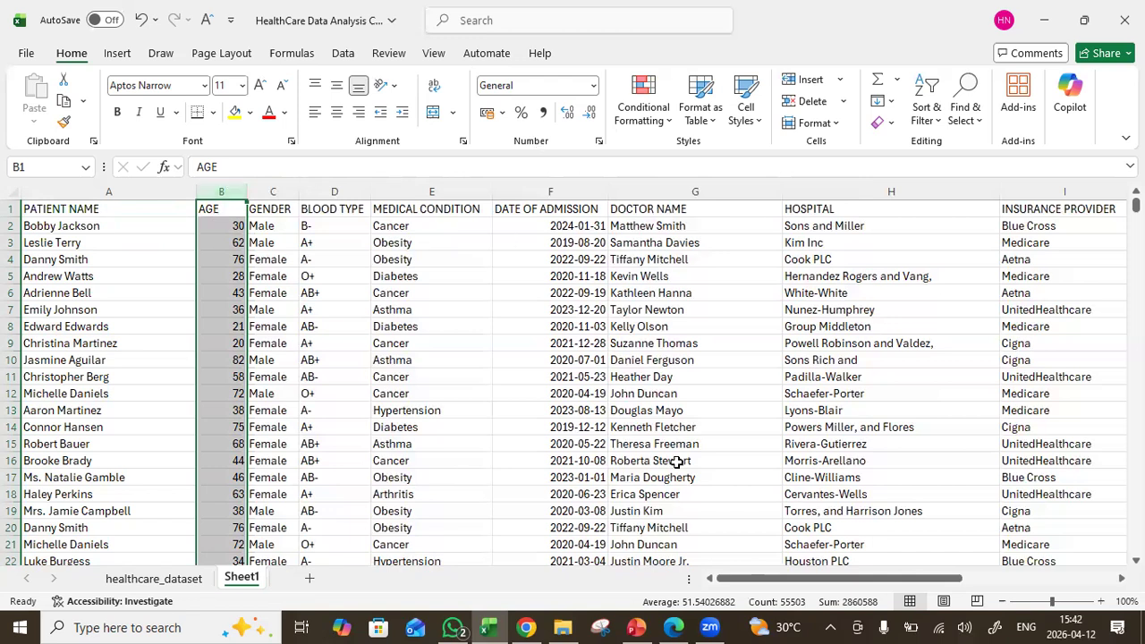
drag(766, 583, 887, 574)
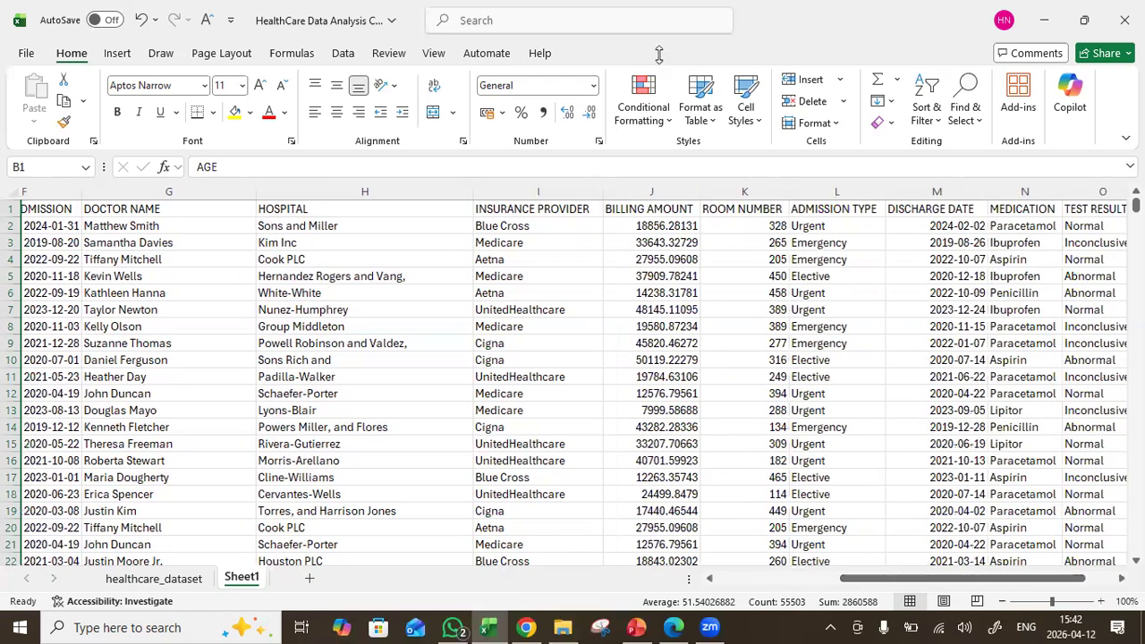
click(678, 191)
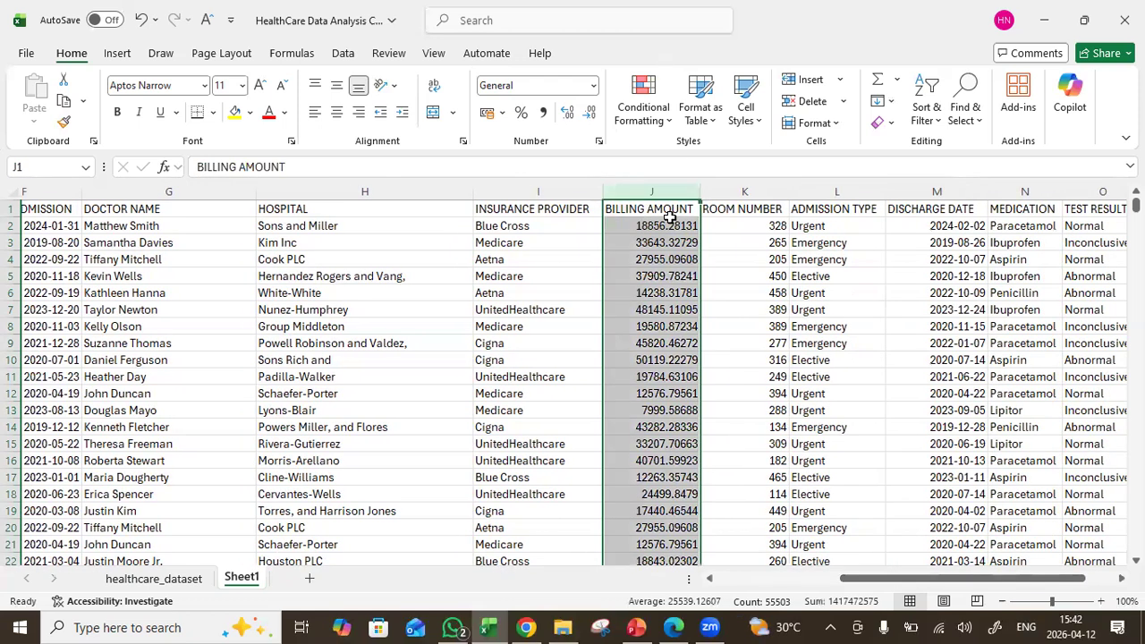
drag(984, 578, 861, 594)
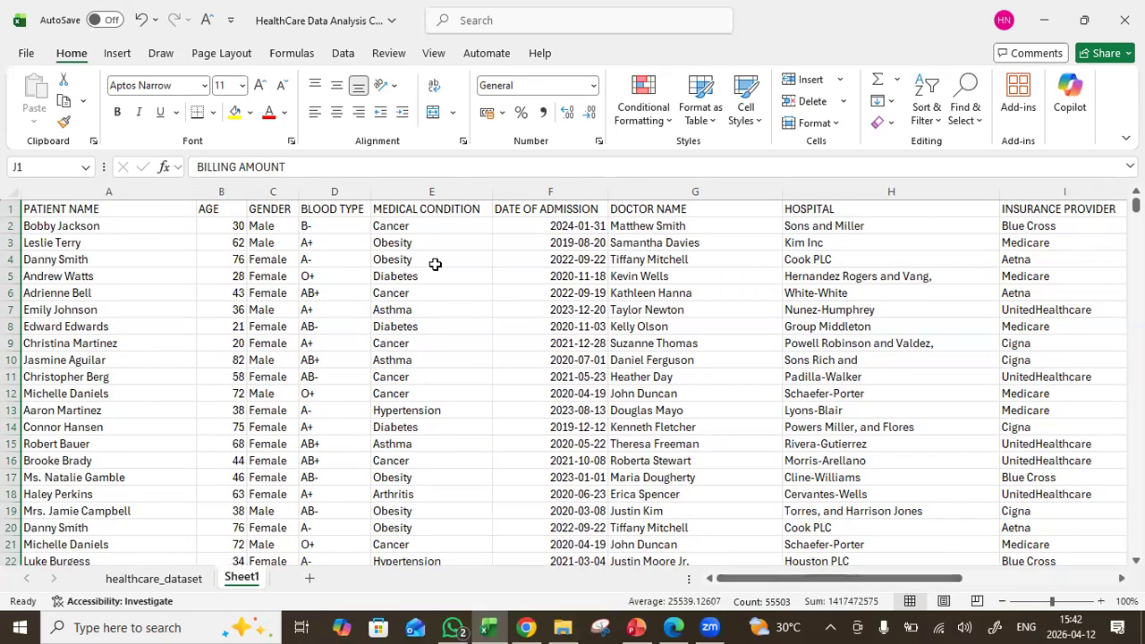
Apply the Number format to the AGE and ROOM NUMBER columns together
click(233, 188)
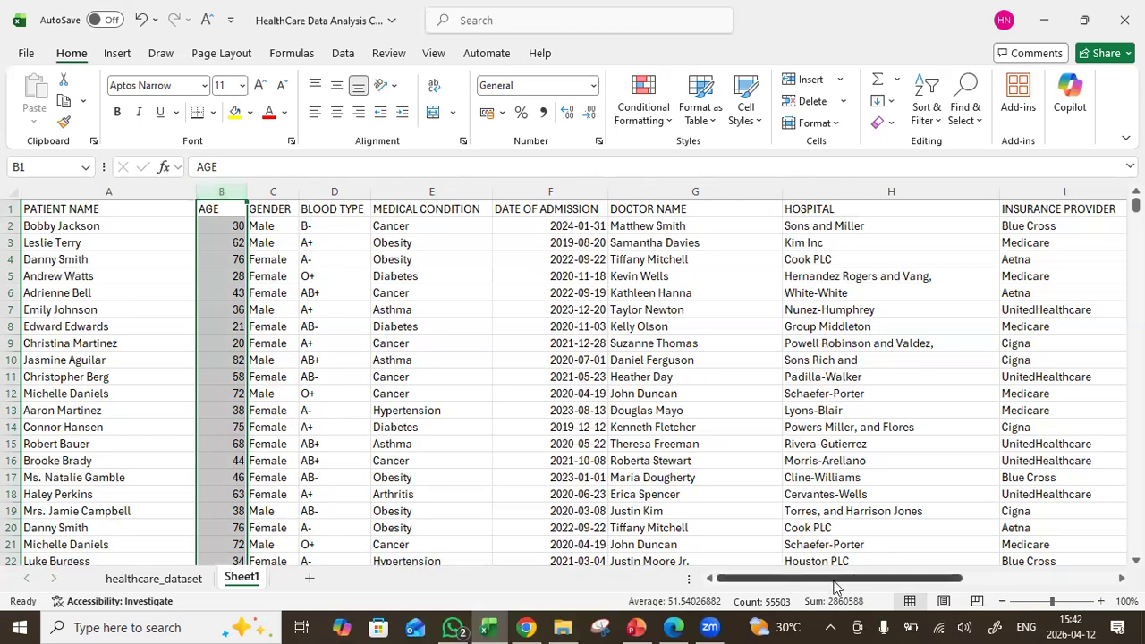
drag(837, 587, 956, 582)
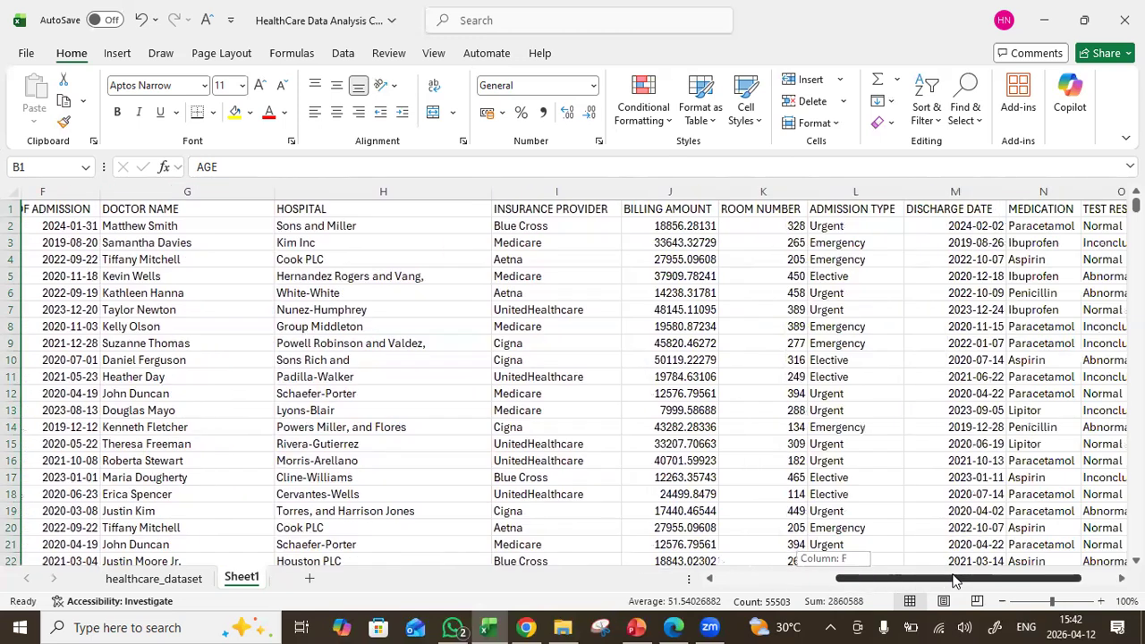
click(783, 186)
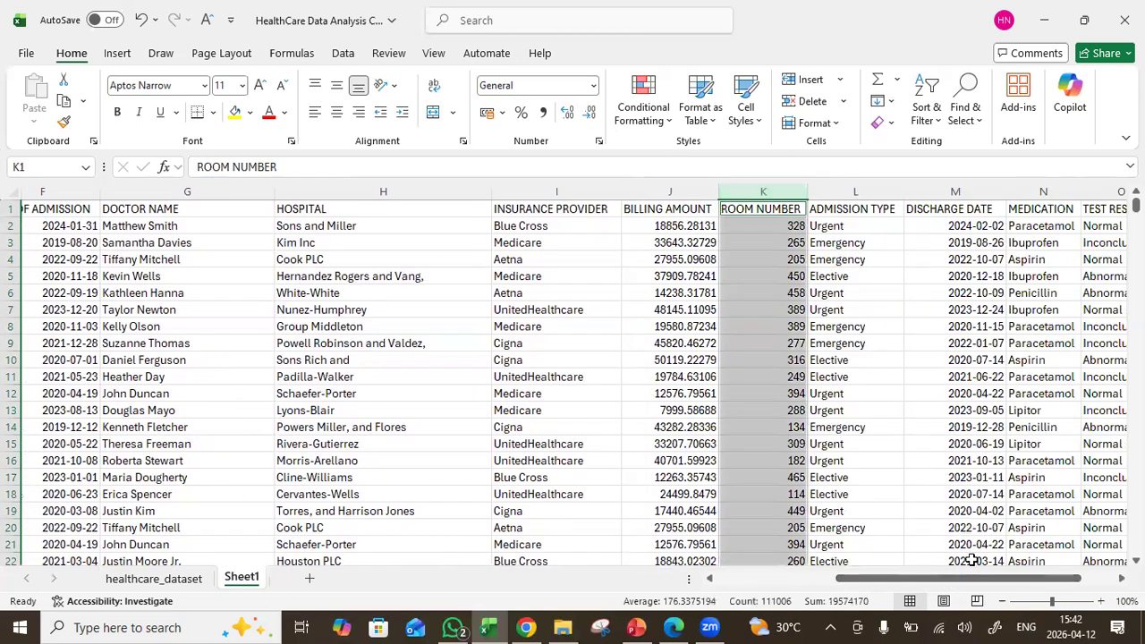
drag(981, 586, 931, 590)
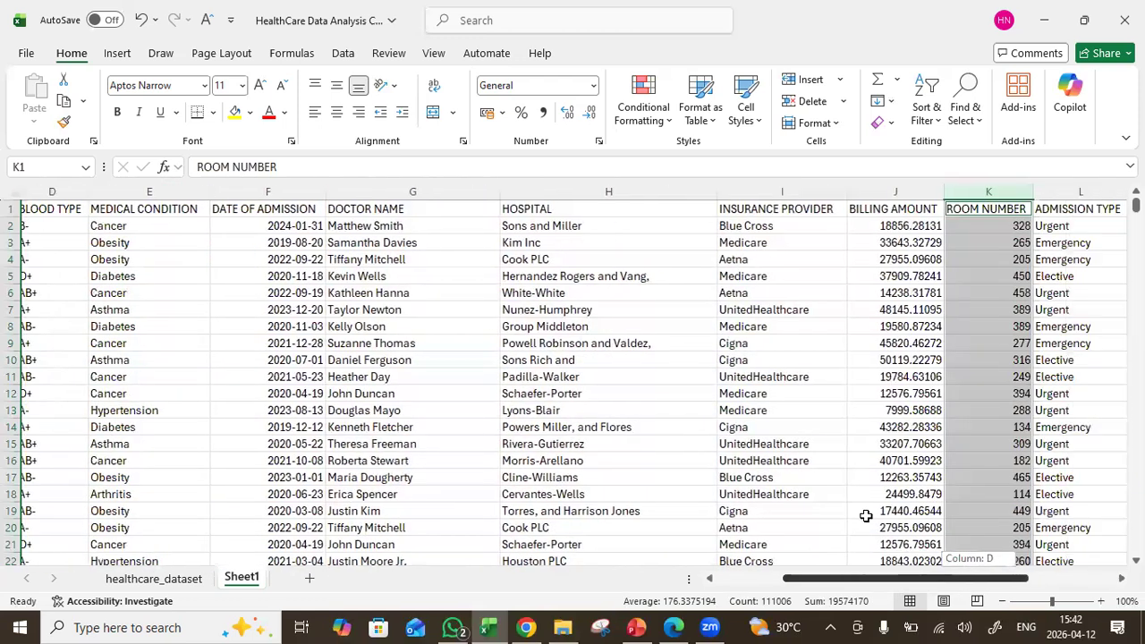
click(592, 87)
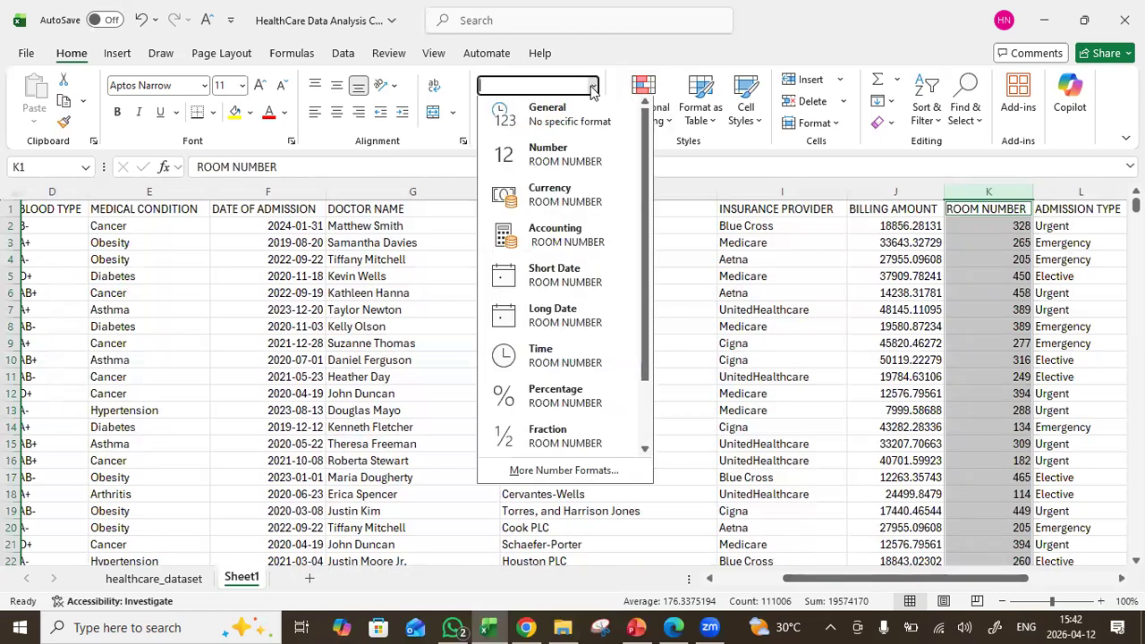
click(557, 159)
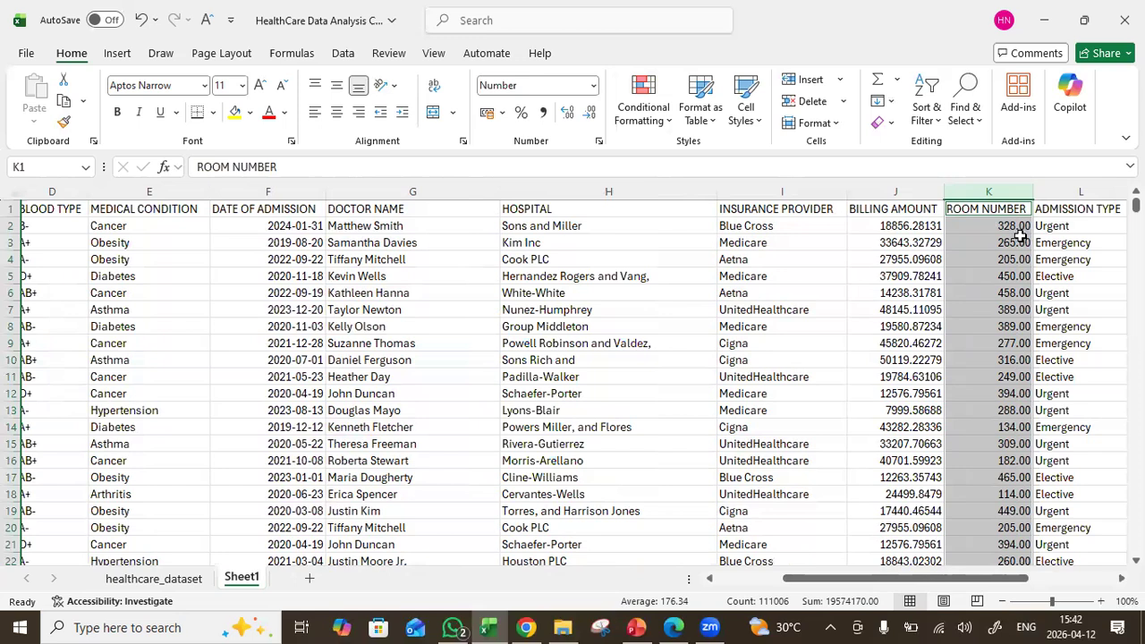
Reduce the AGE and ROOM NUMBER columns to zero decimal places and save the workbook
click(590, 115)
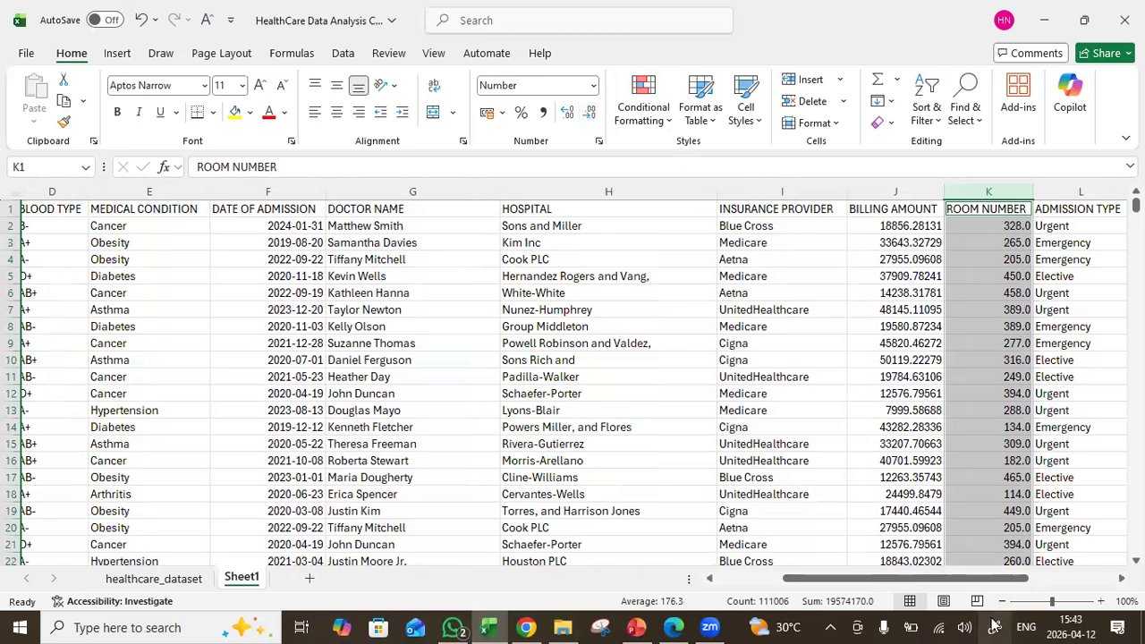
drag(954, 579, 912, 598)
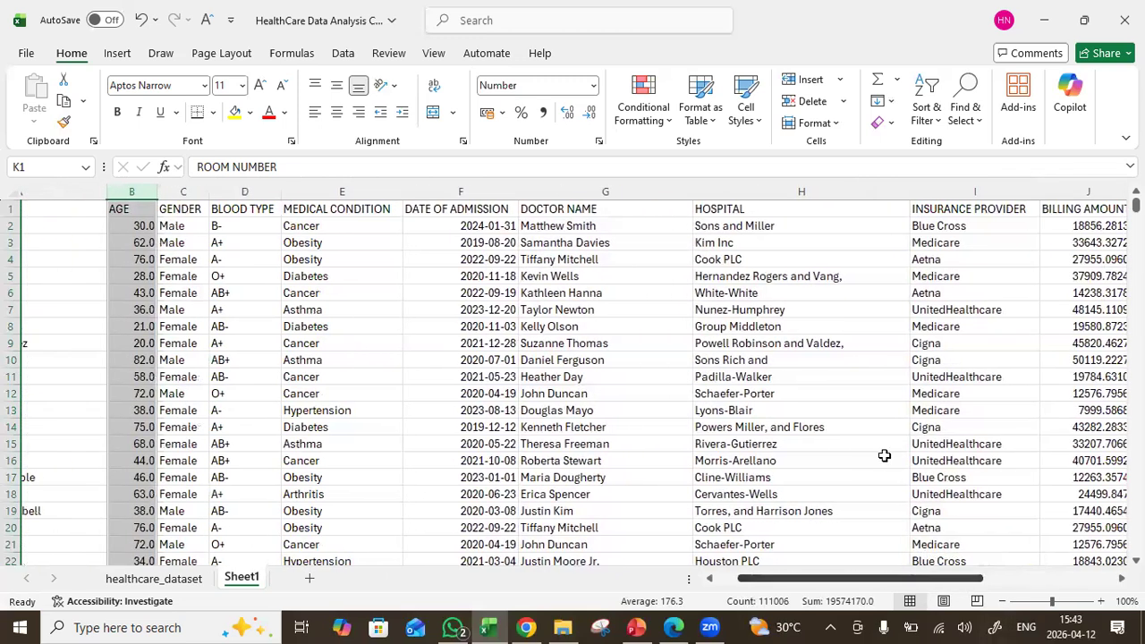
click(590, 114)
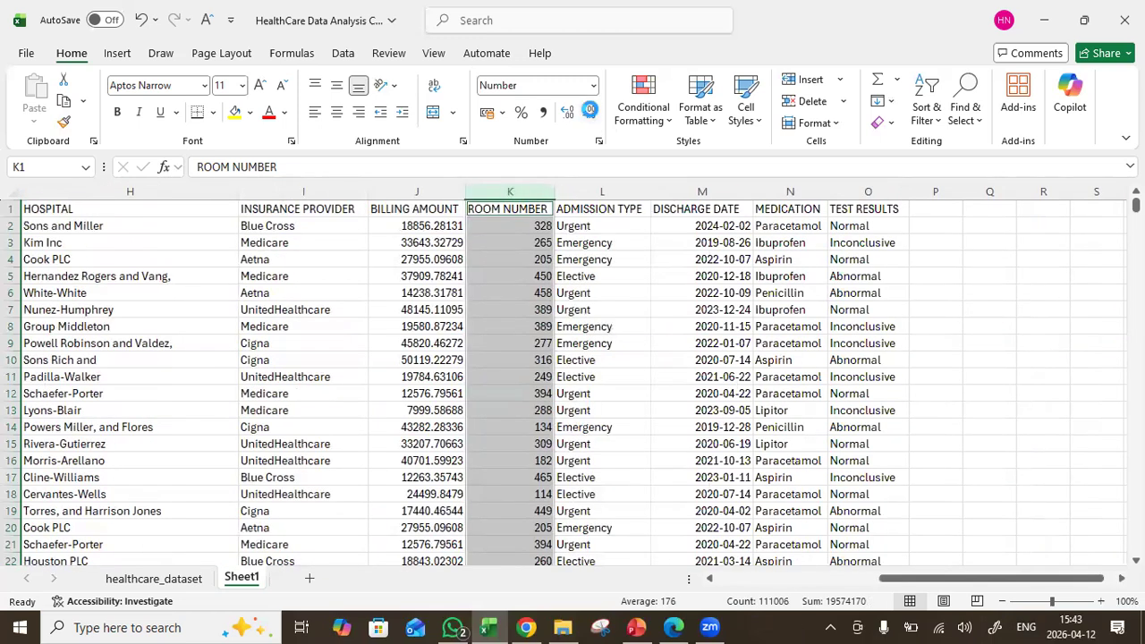
key(ctrl+s)
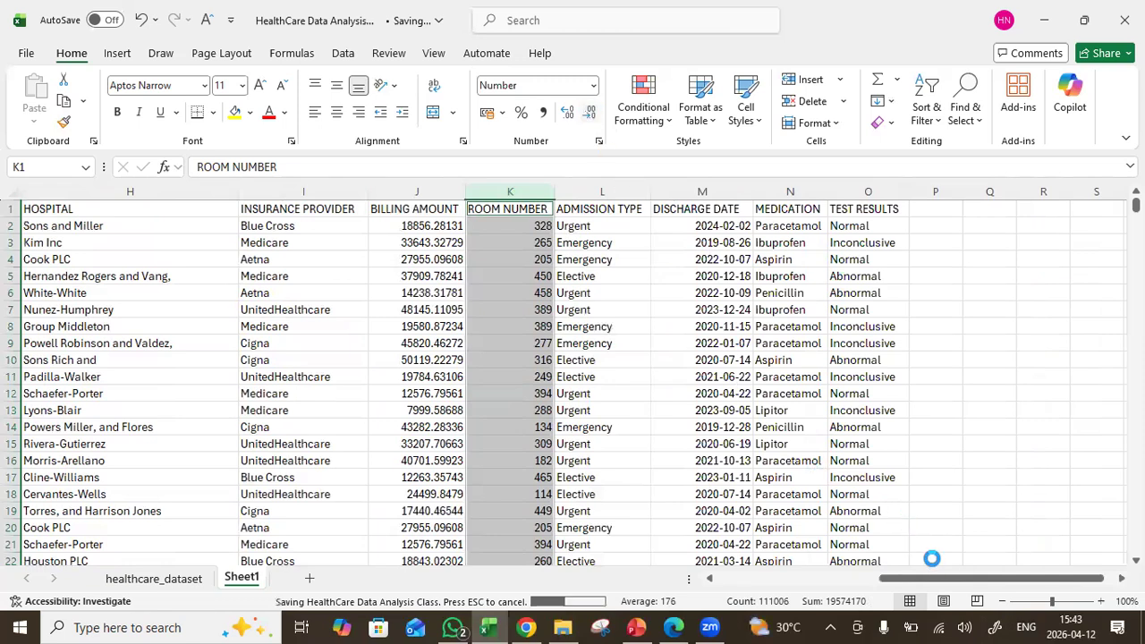
drag(957, 582, 757, 603)
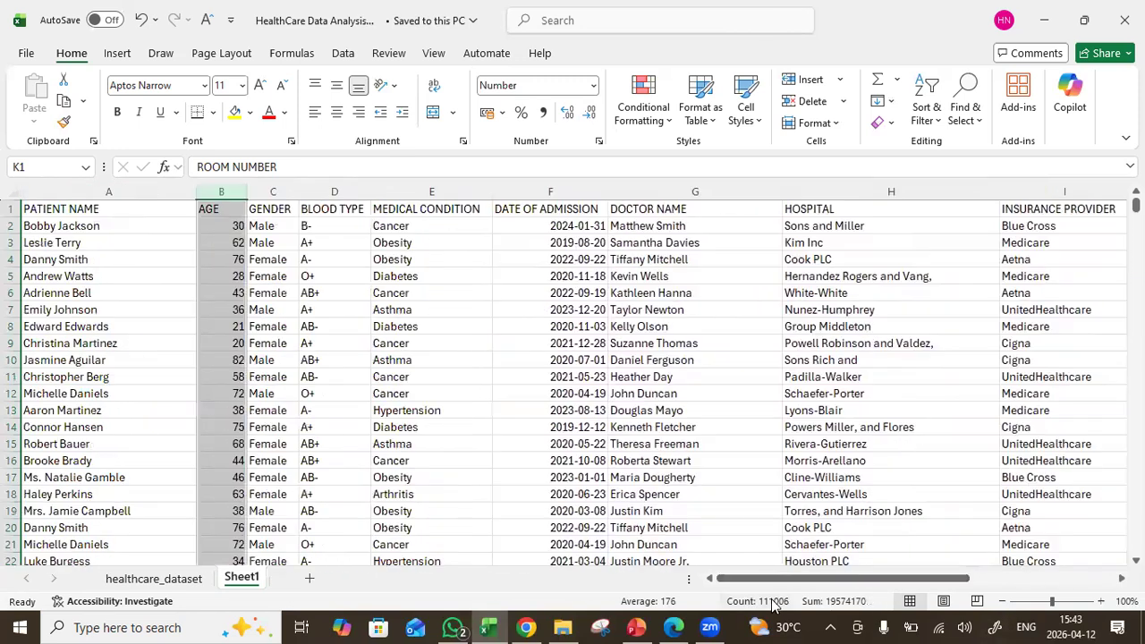
Run a spell check on the PATIENT NAME column and dismiss the completion message
click(63, 185)
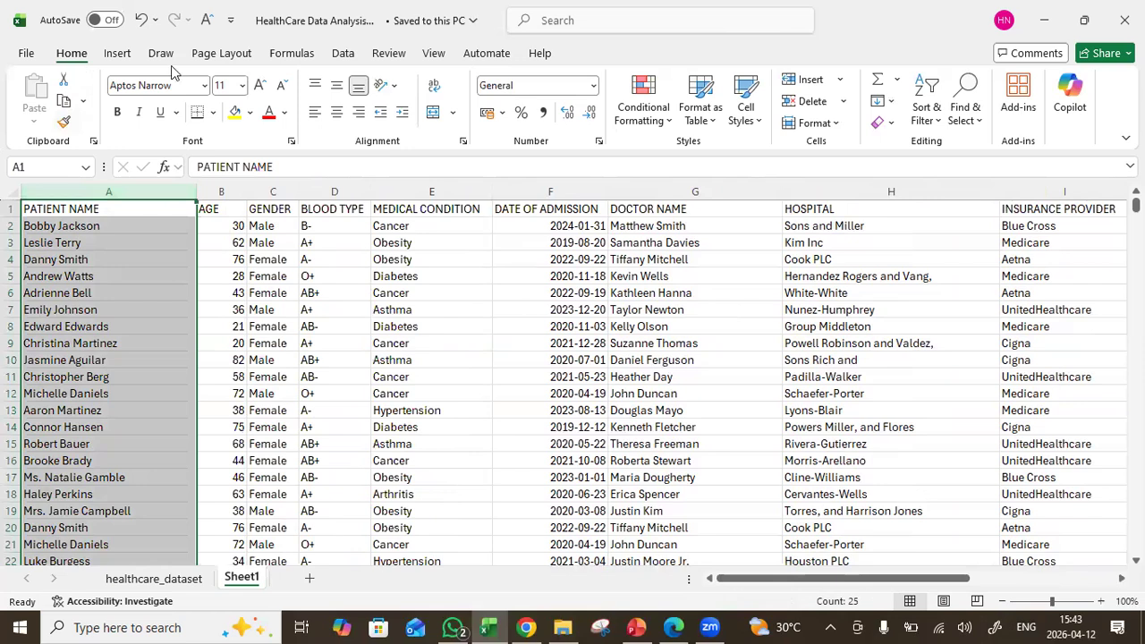
click(389, 56)
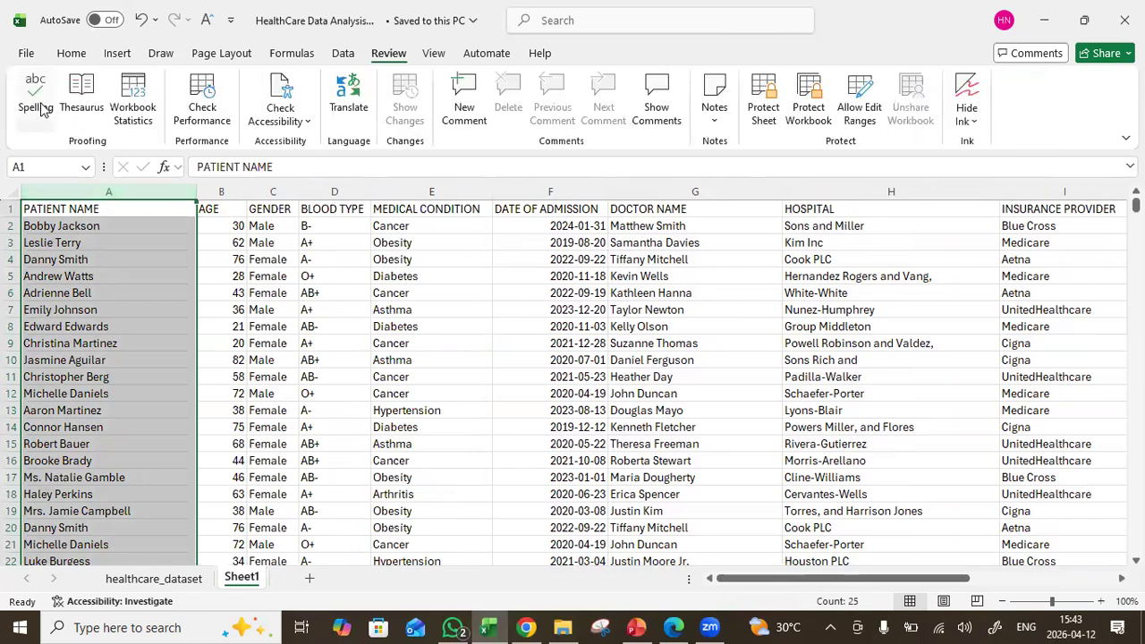
click(40, 108)
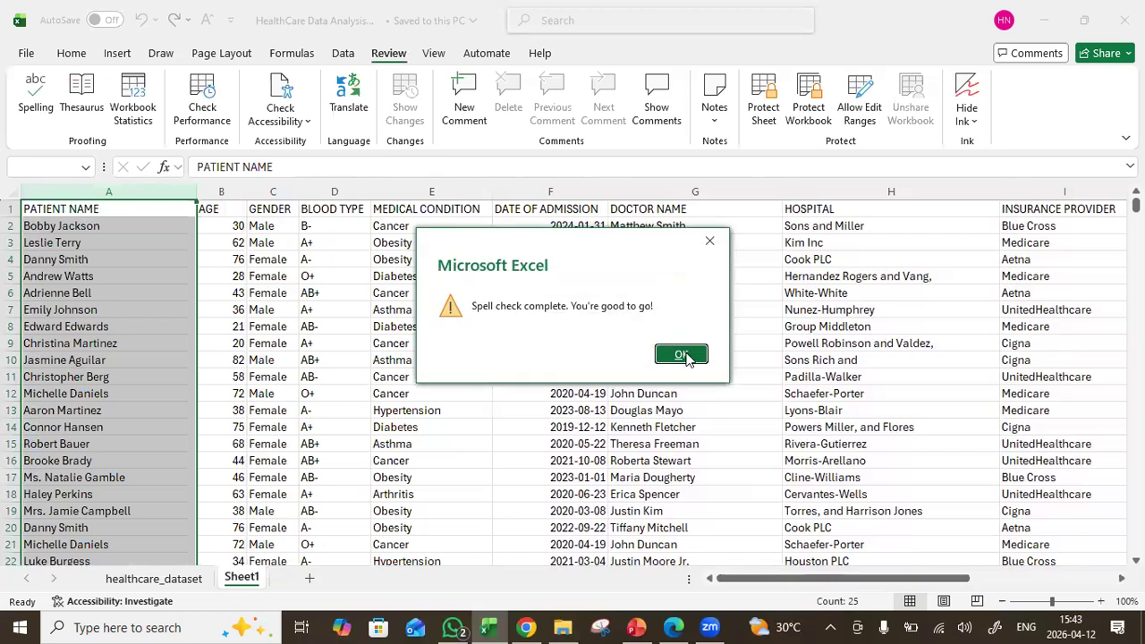
click(682, 355)
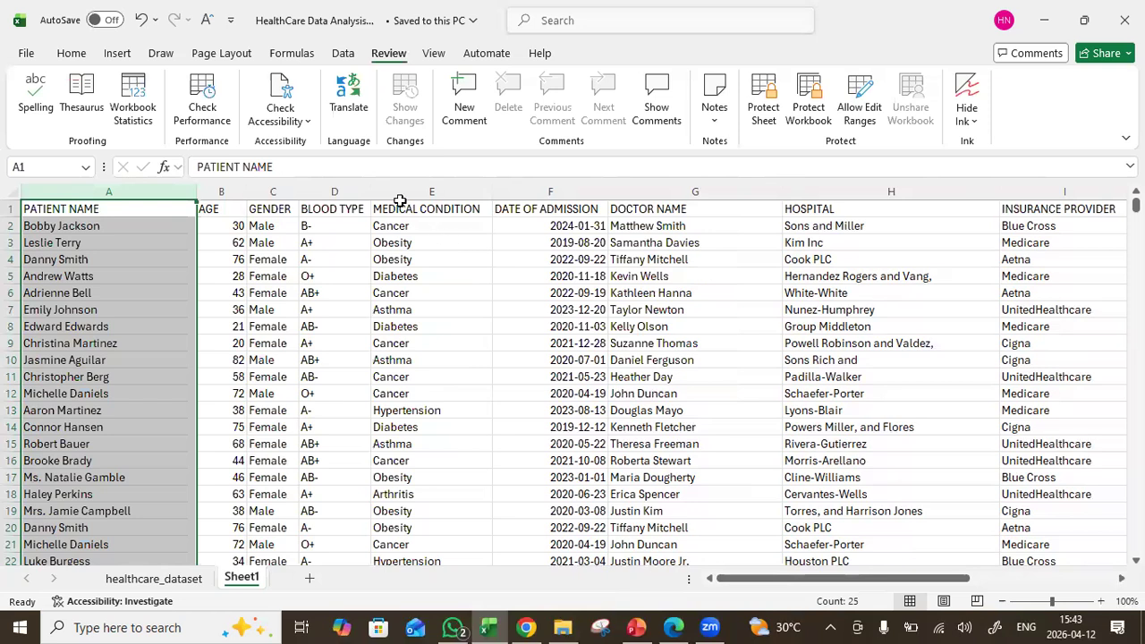
Run a spell check on the GENDER column and dismiss the completion message
click(279, 193)
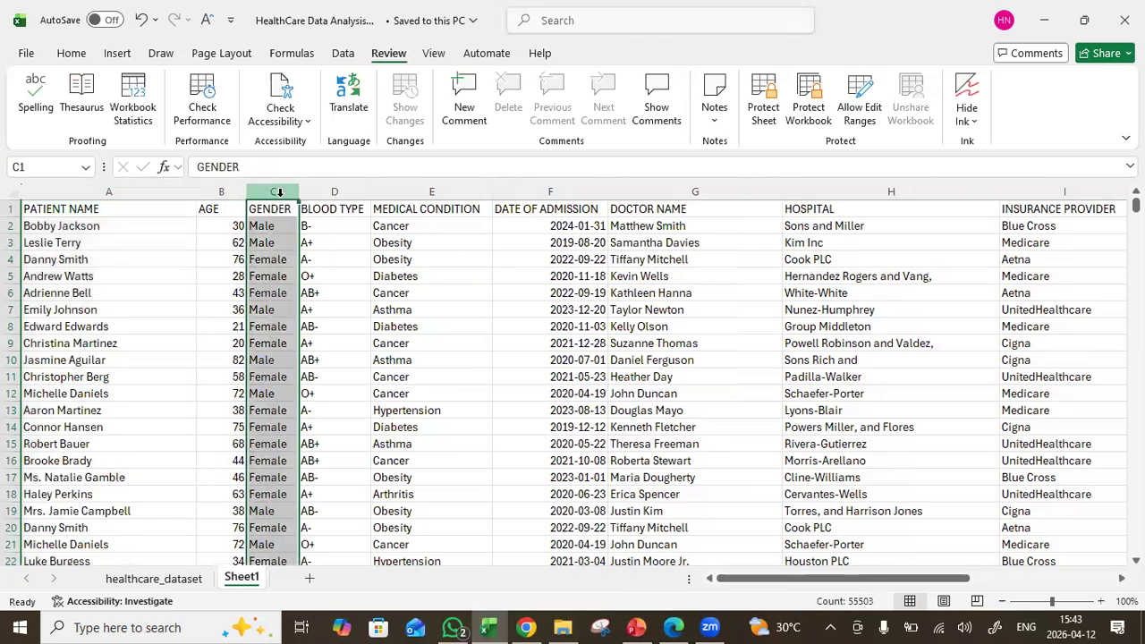
click(35, 105)
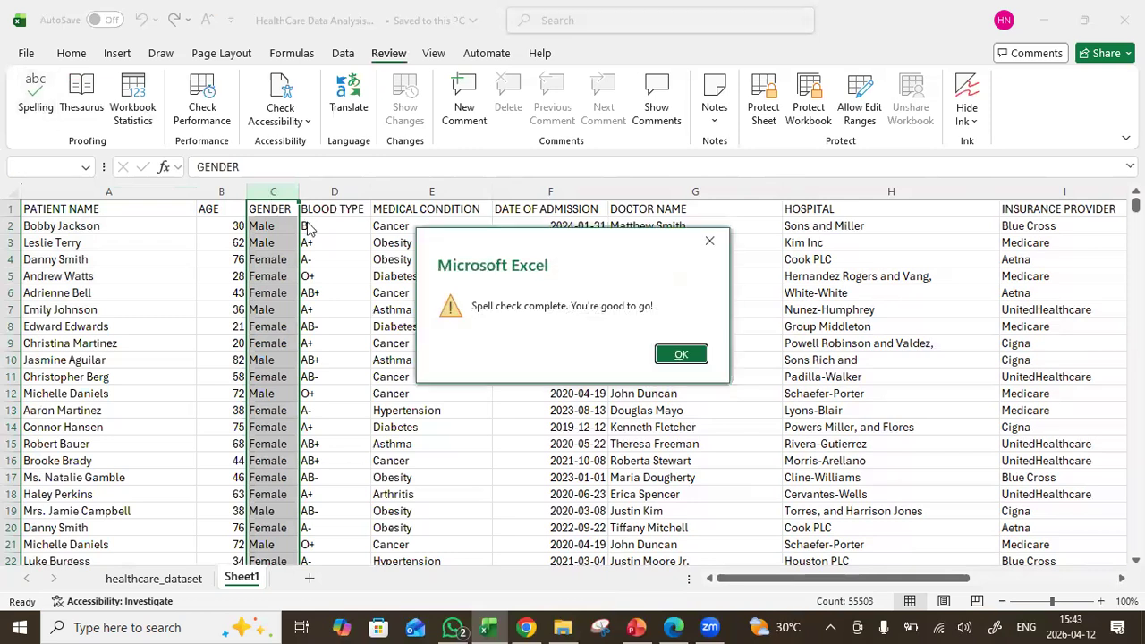
click(682, 354)
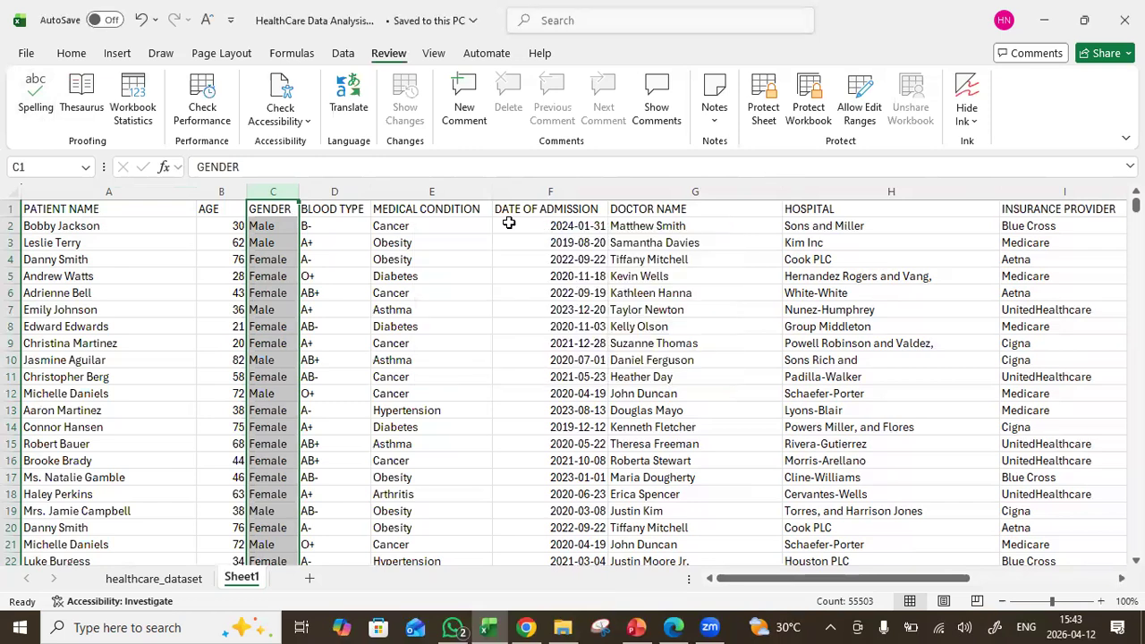
Run a spell check on the MEDICAL CONDITION column and dismiss the completion message
click(429, 206)
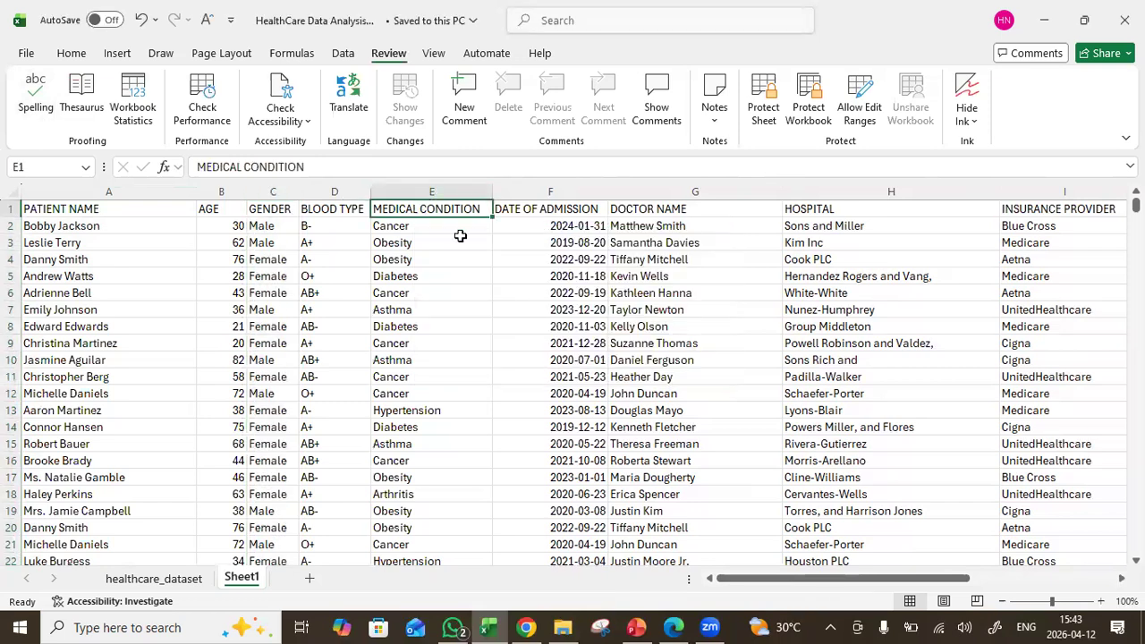
click(392, 189)
click(33, 95)
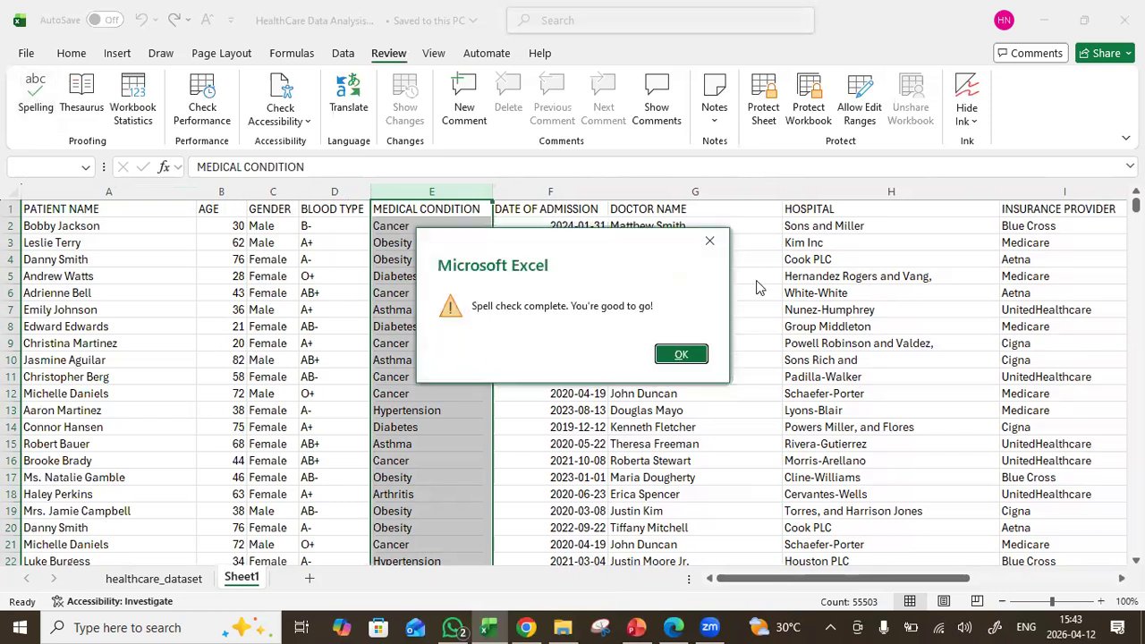
click(694, 354)
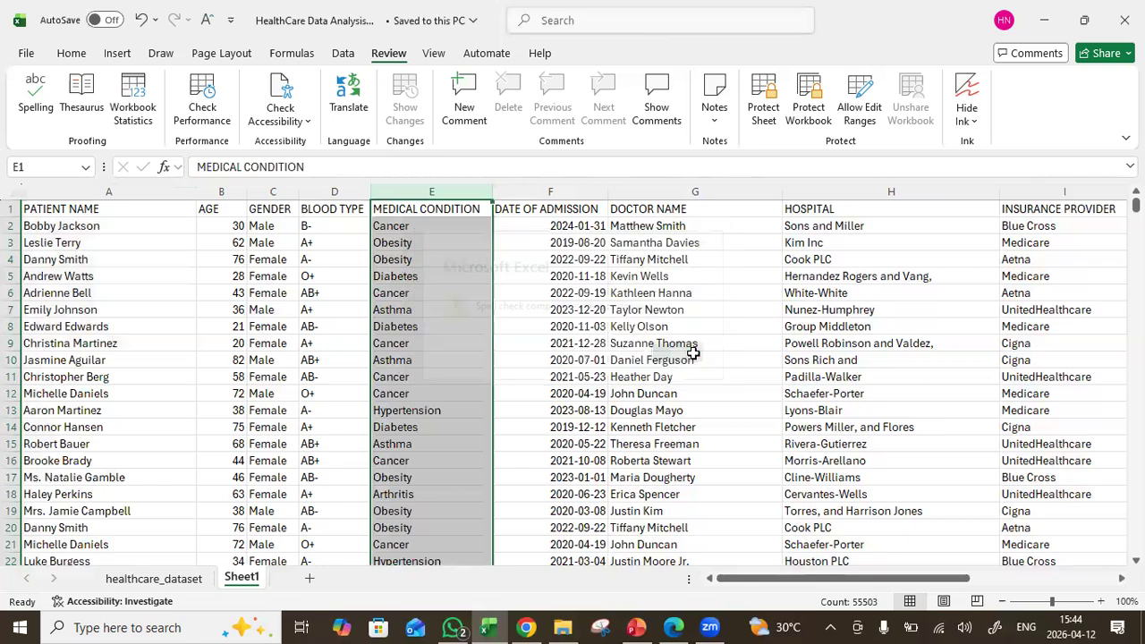
Spell-check the DOCTOR NAME column and replace all occurrences of the surname flagged in G164 with the suggested spelling
click(689, 189)
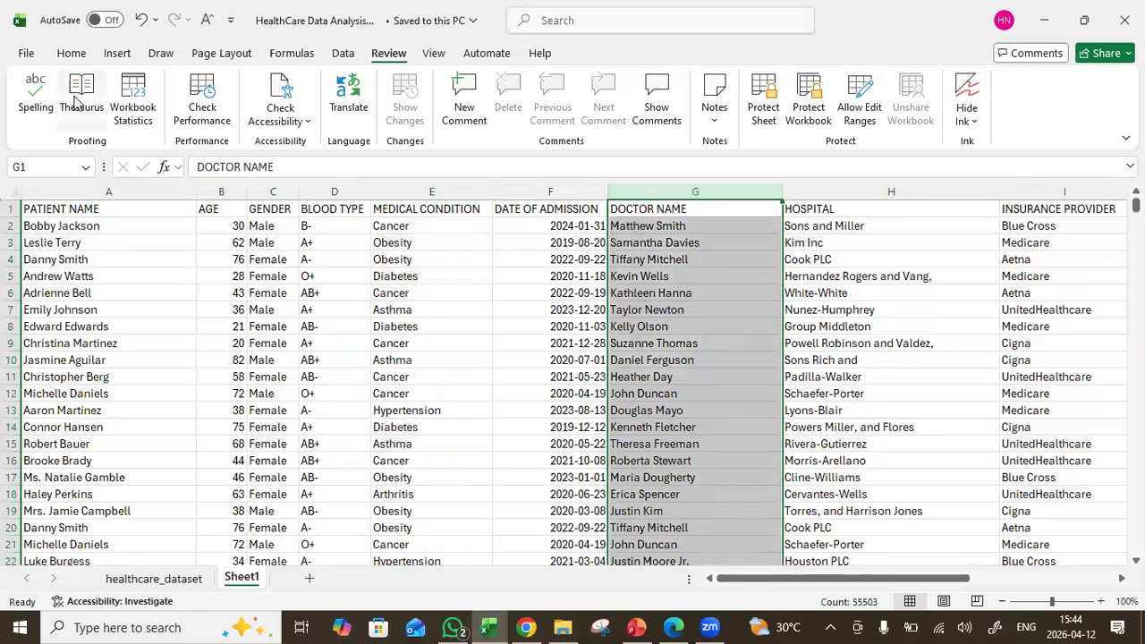
click(39, 100)
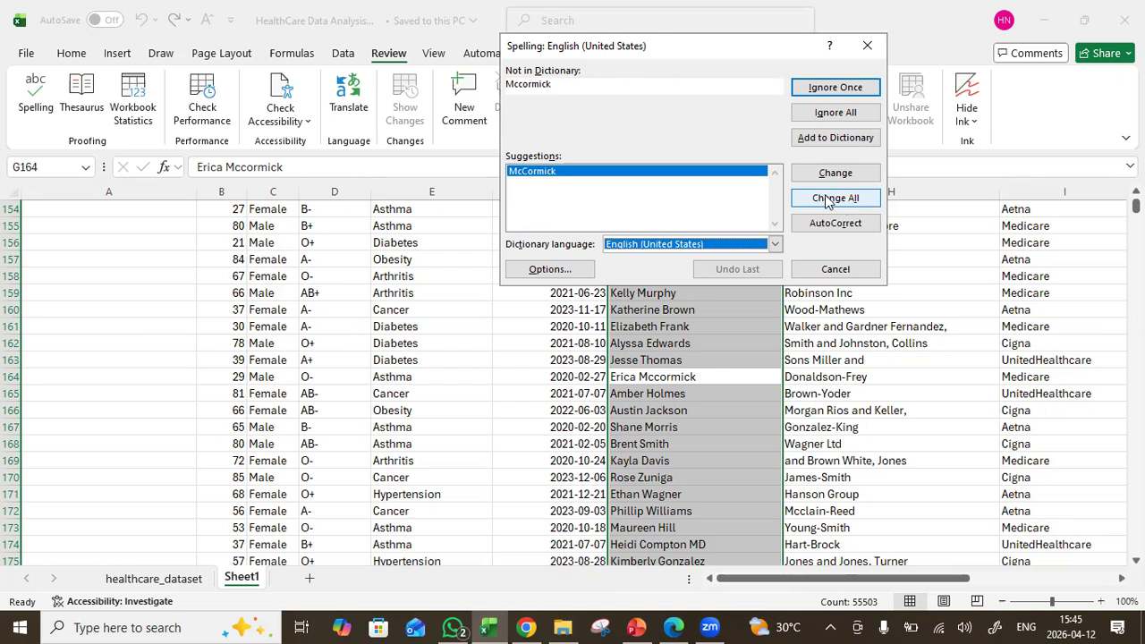
click(827, 199)
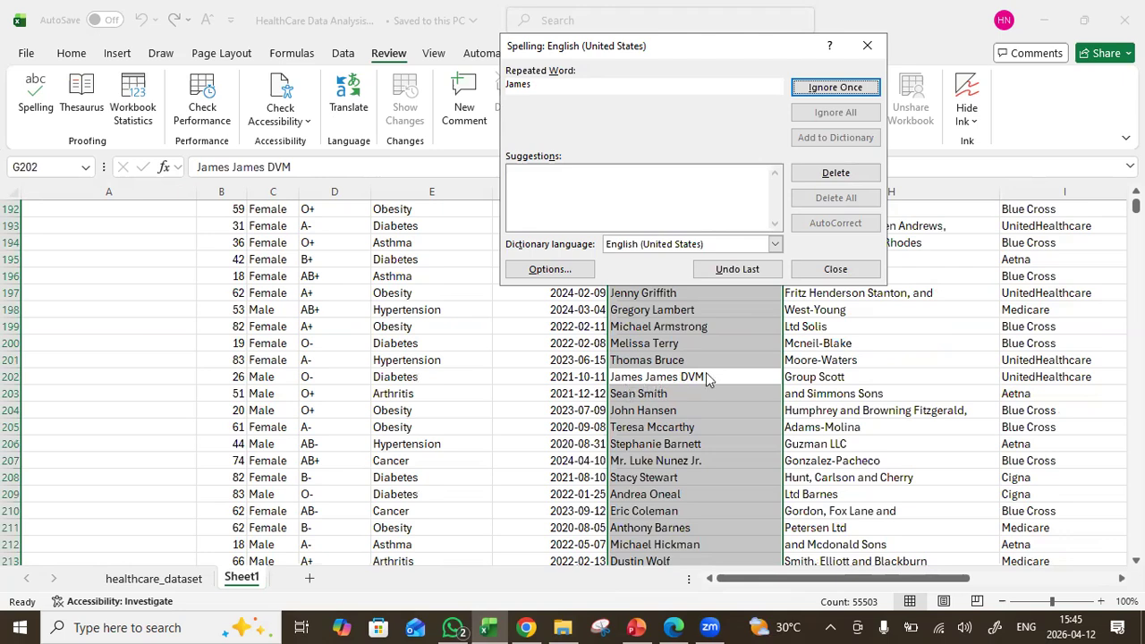
Ignore the repeated word in G202 once and change all occurrences of the surname flagged in G205 to the first suggestion
click(827, 88)
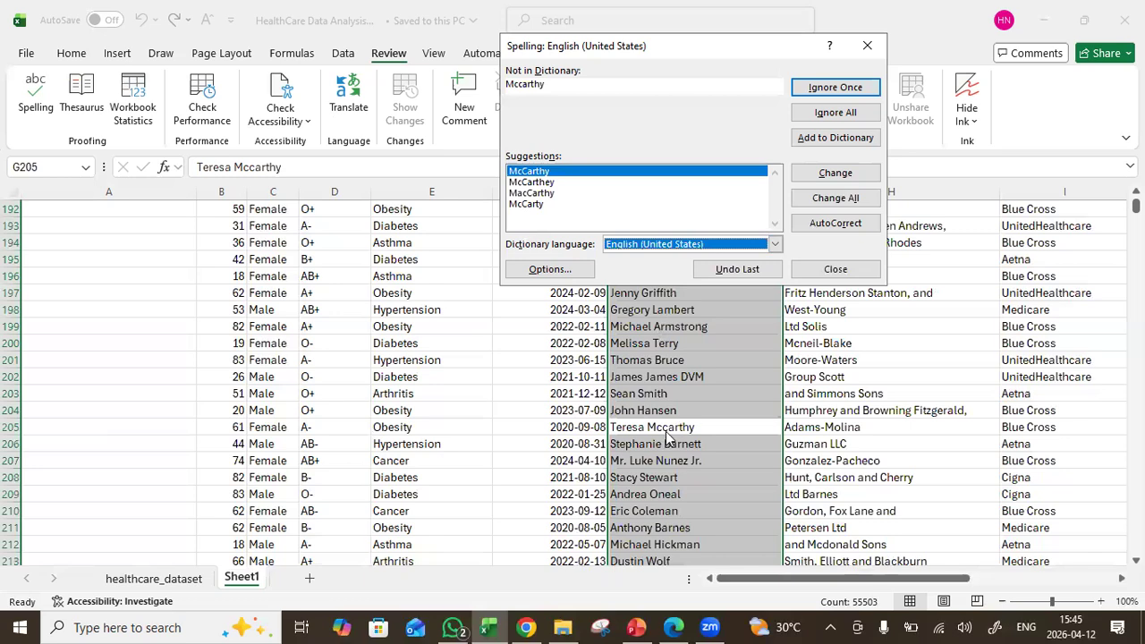
click(549, 183)
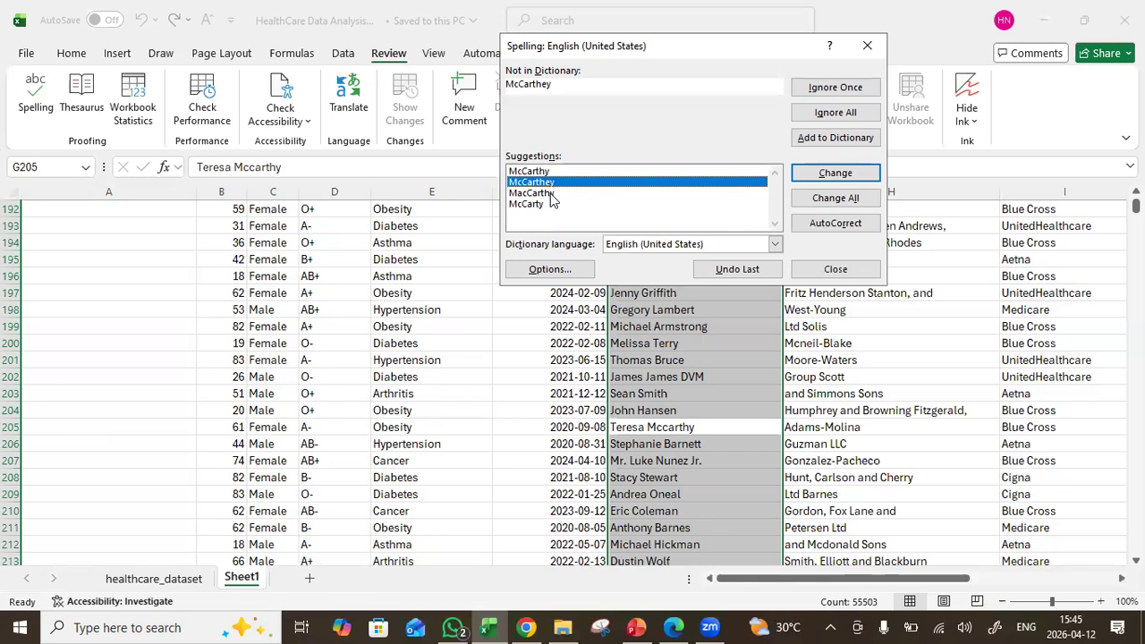
key(Down)
key(Down)
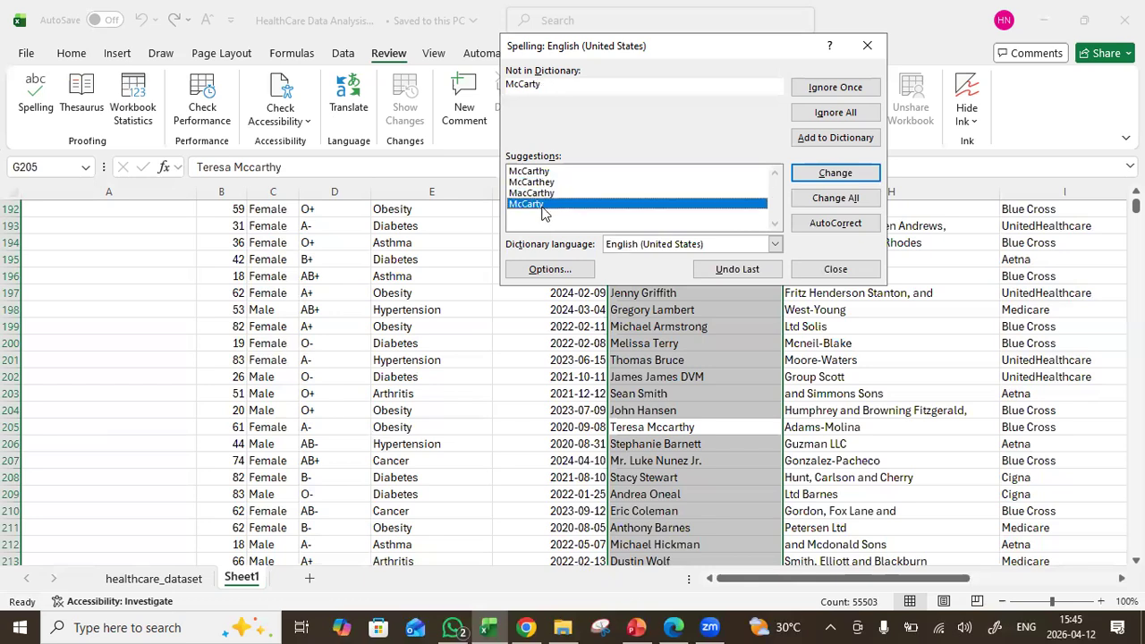
click(540, 173)
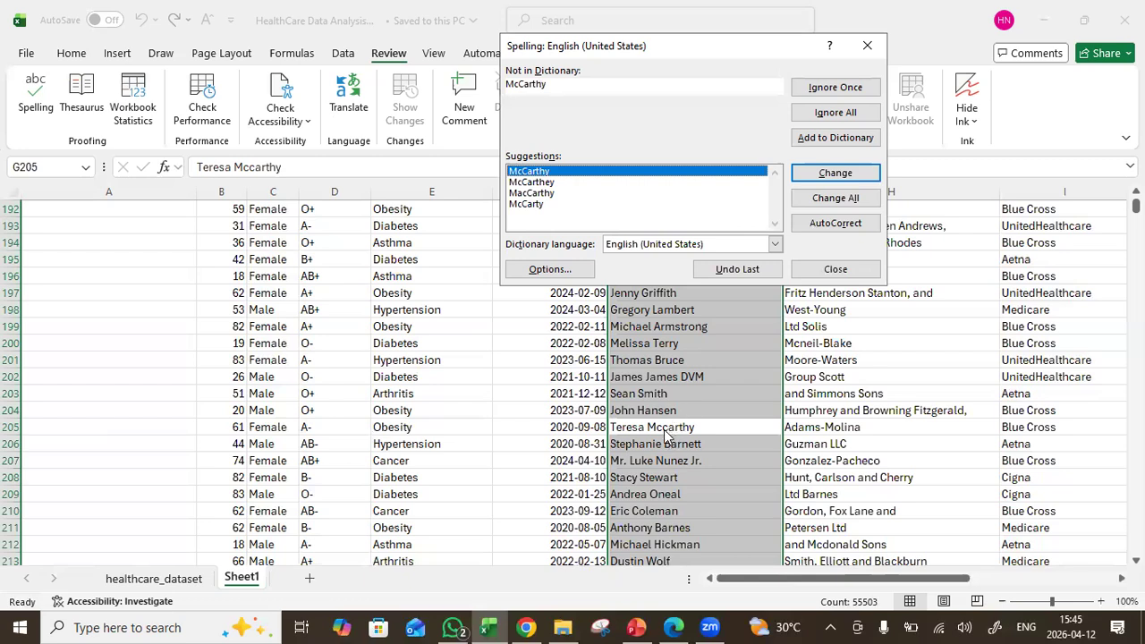
click(835, 199)
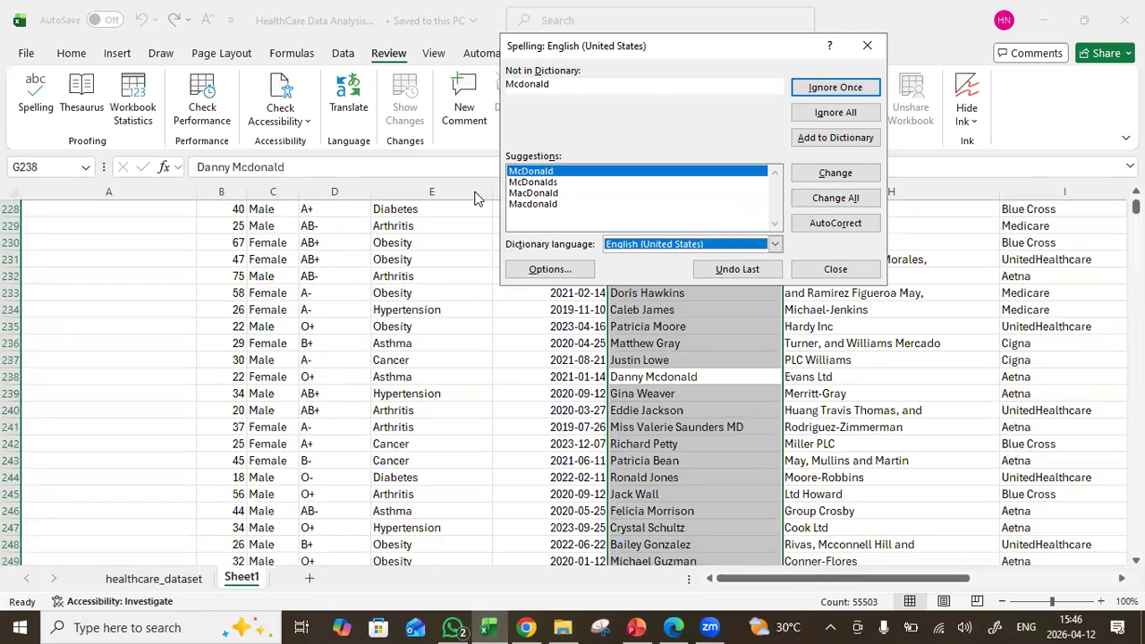
Change all occurrences of the surname flagged in G238 to the third suggestion, the "Mac" spelling with a capital after the prefix
click(542, 194)
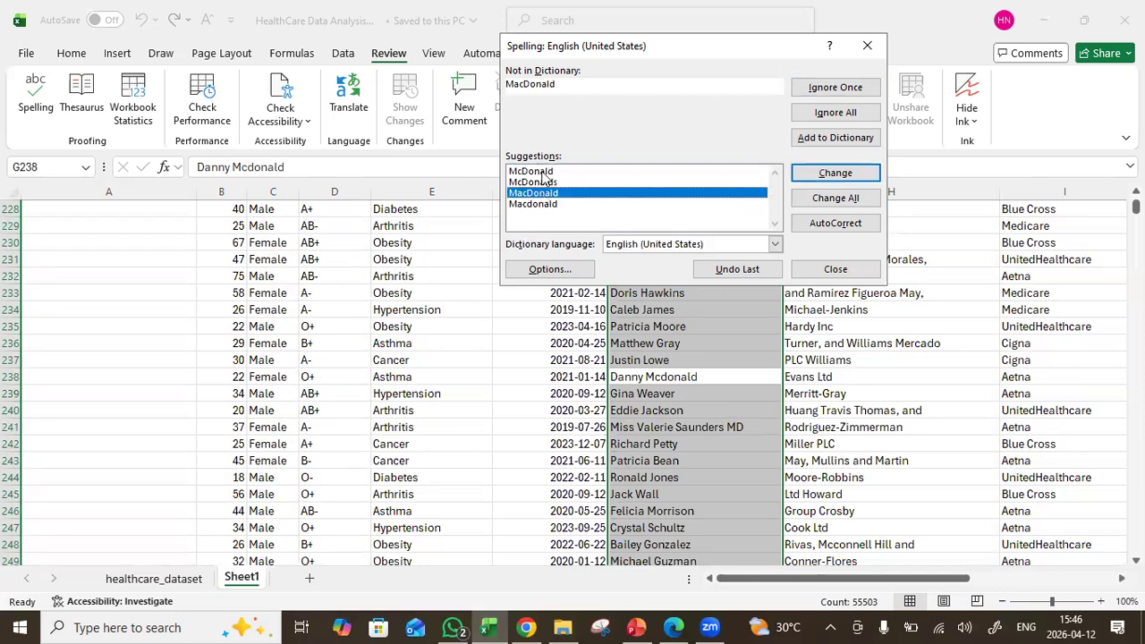
click(543, 173)
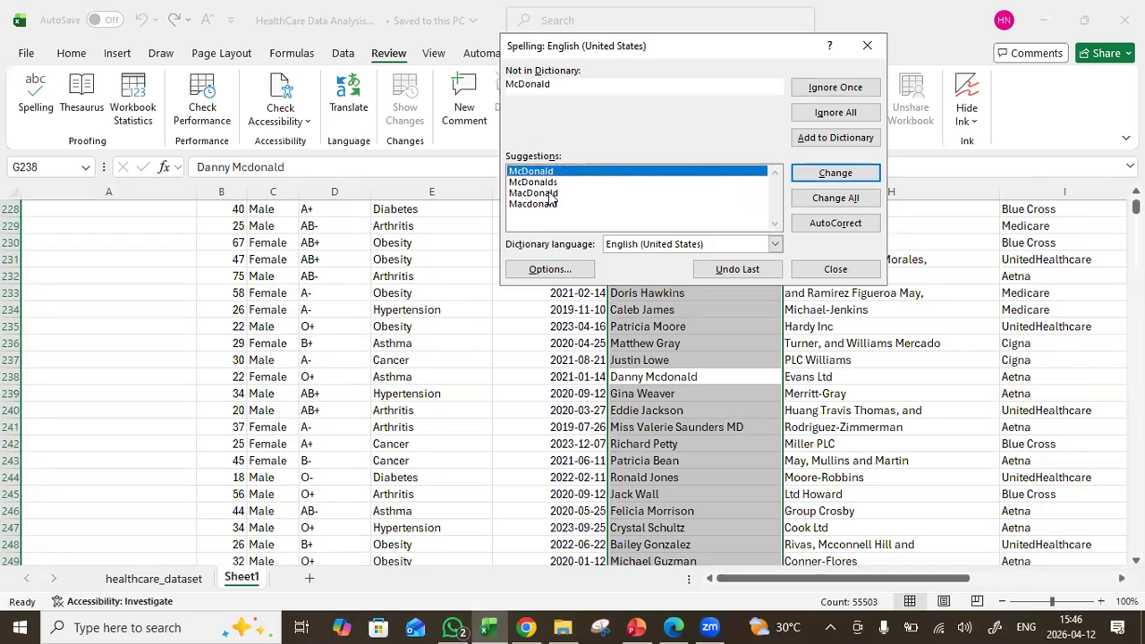
click(551, 194)
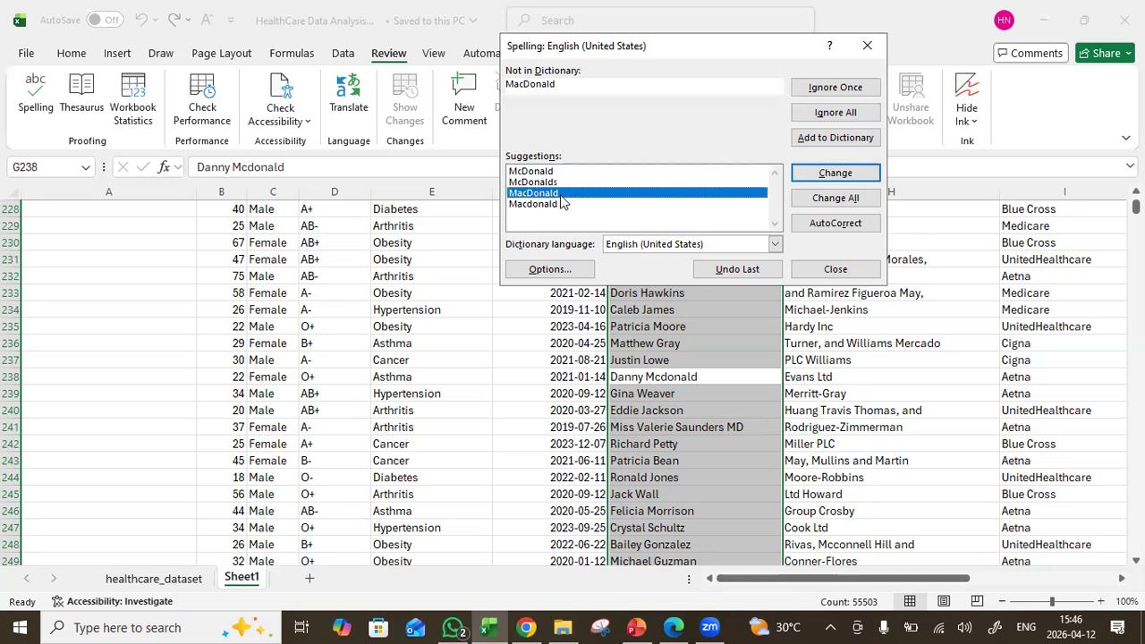
click(835, 198)
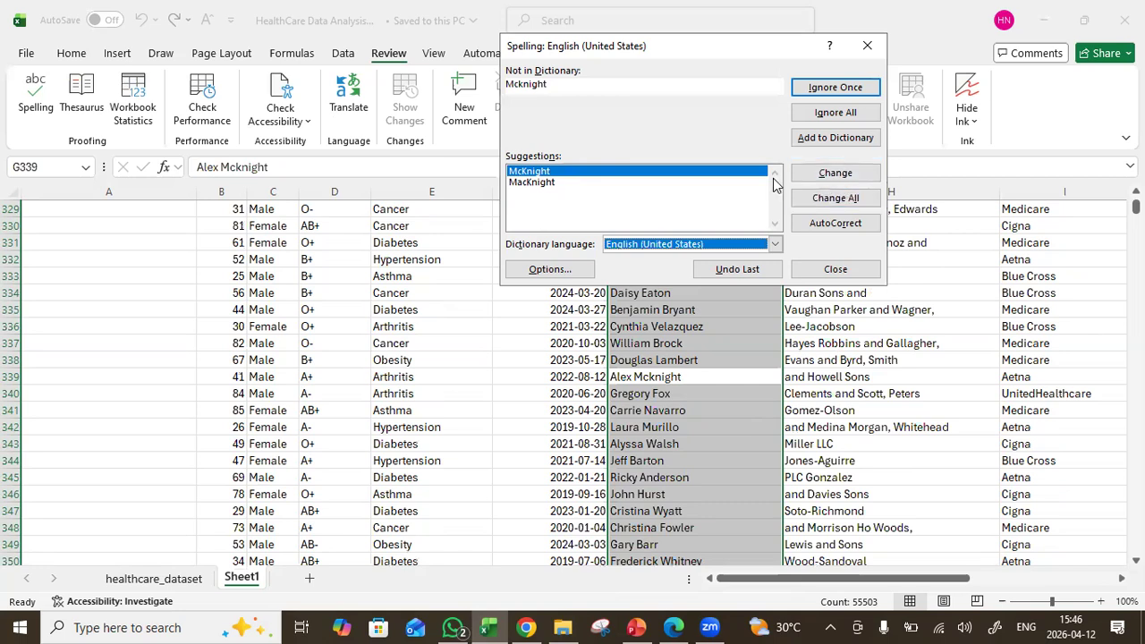
Replace all occurrences of the surnames flagged in G339 and G560 with suggested spellings
click(702, 177)
click(827, 198)
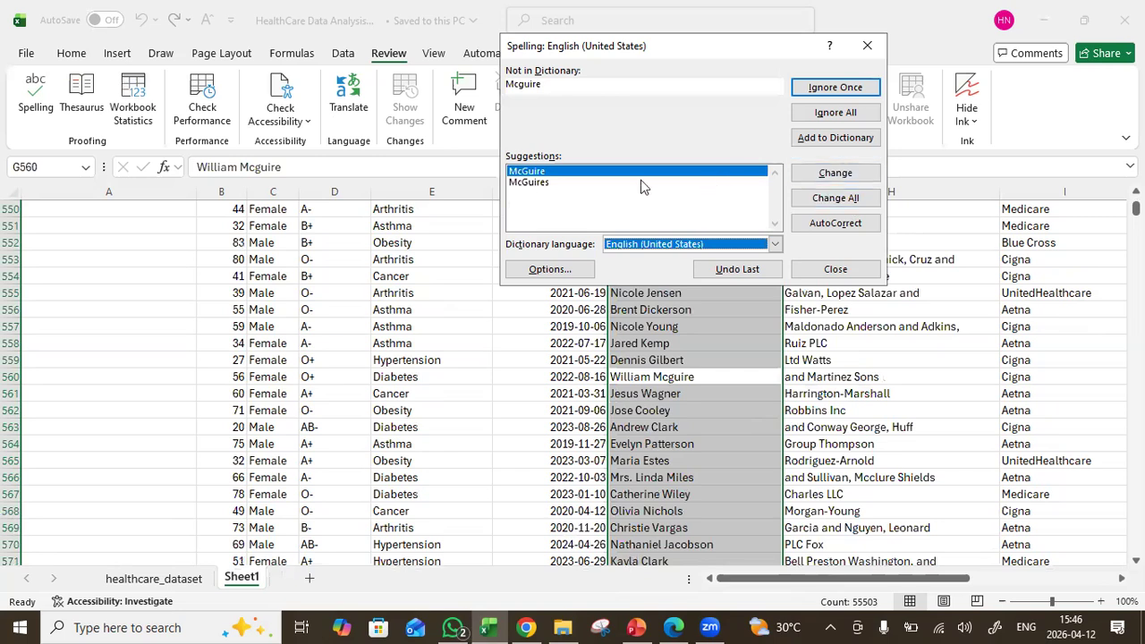
click(825, 199)
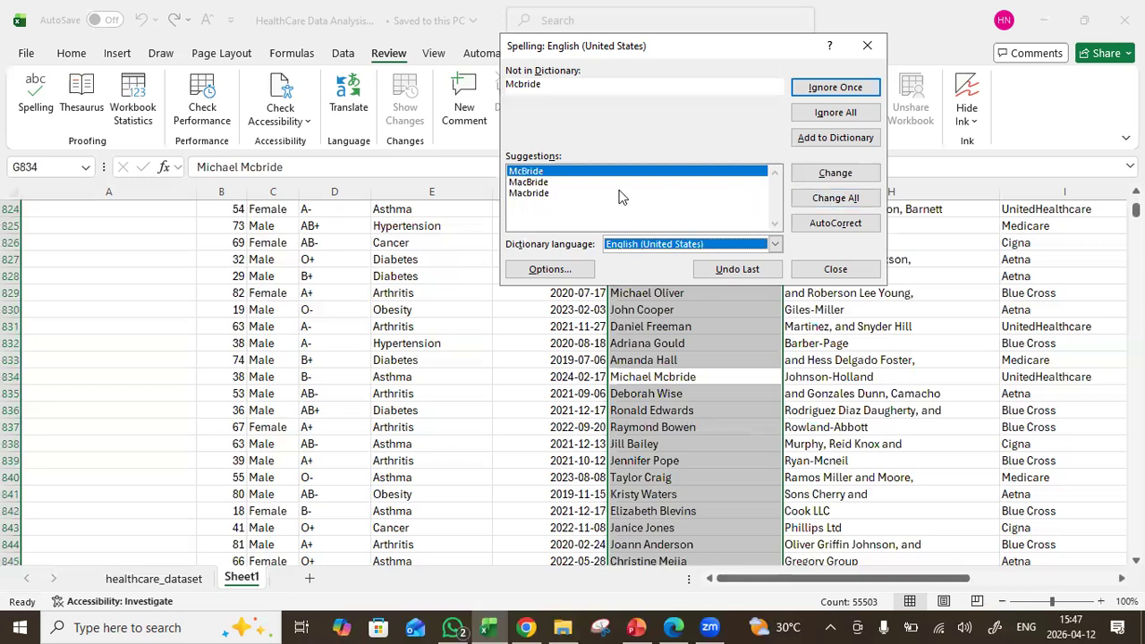
Change all occurrences of the surname flagged in G834 to the second suggestion and ignore the one in G1158 once
click(546, 184)
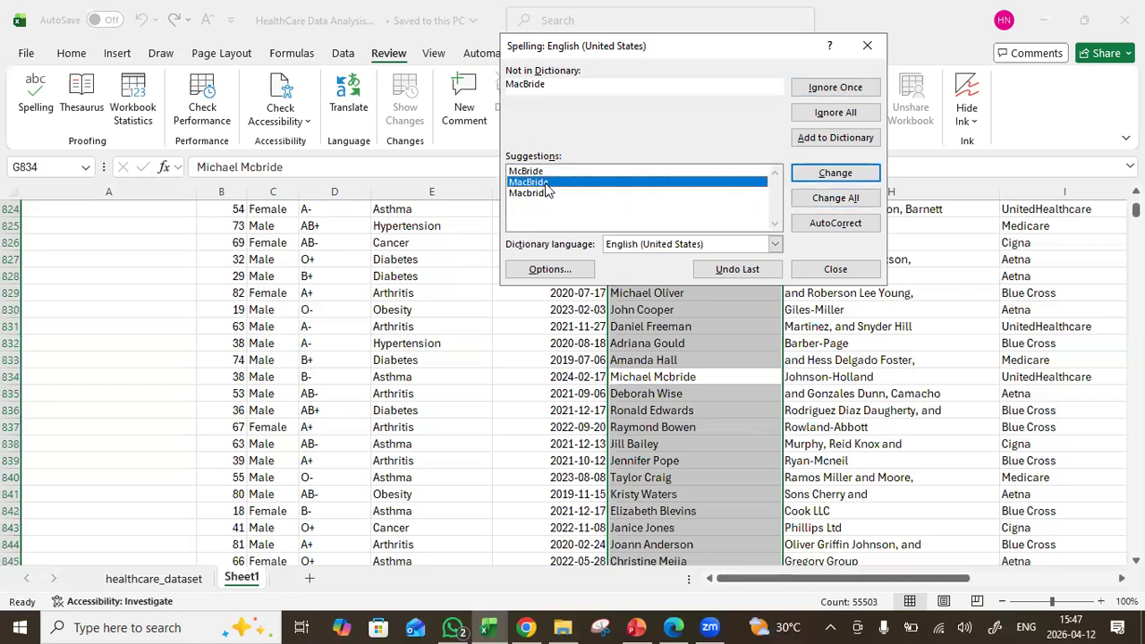
click(826, 199)
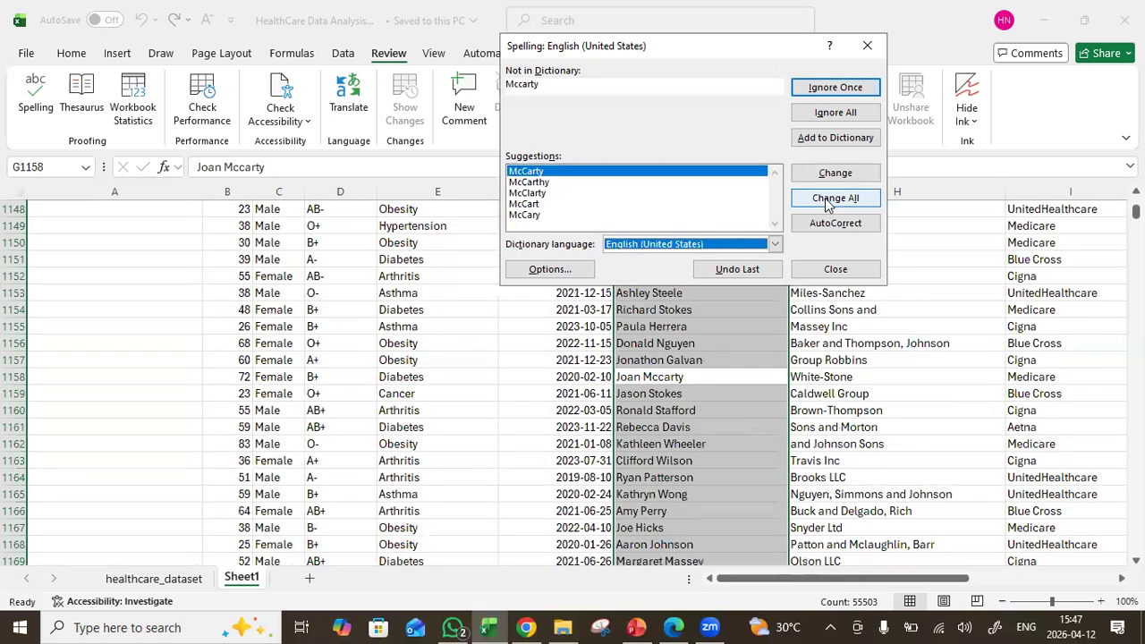
click(546, 173)
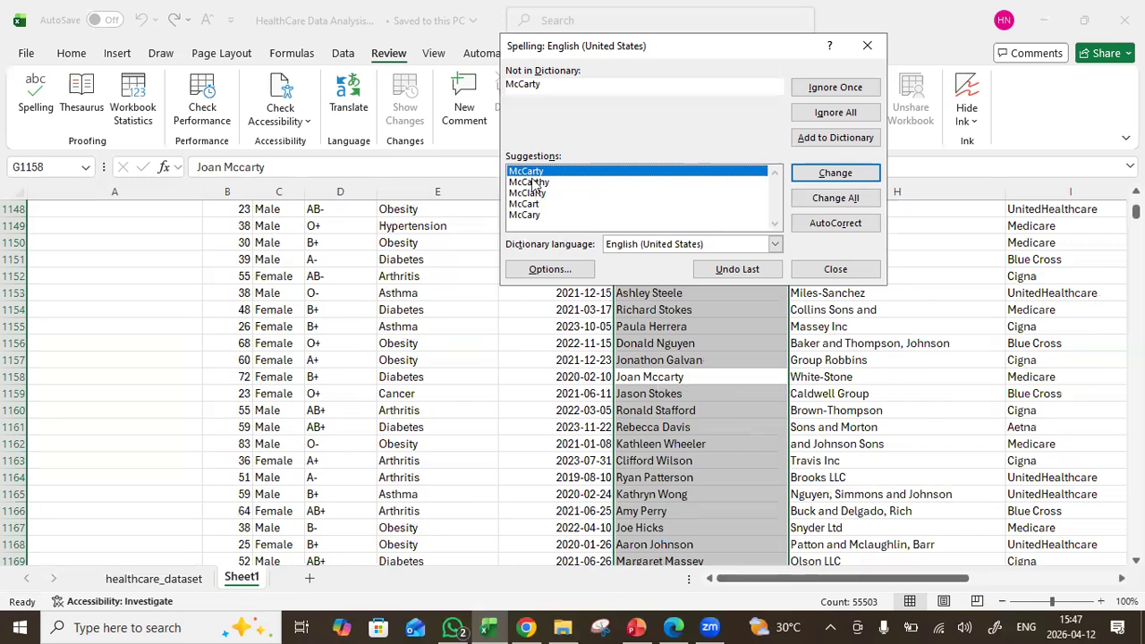
click(838, 88)
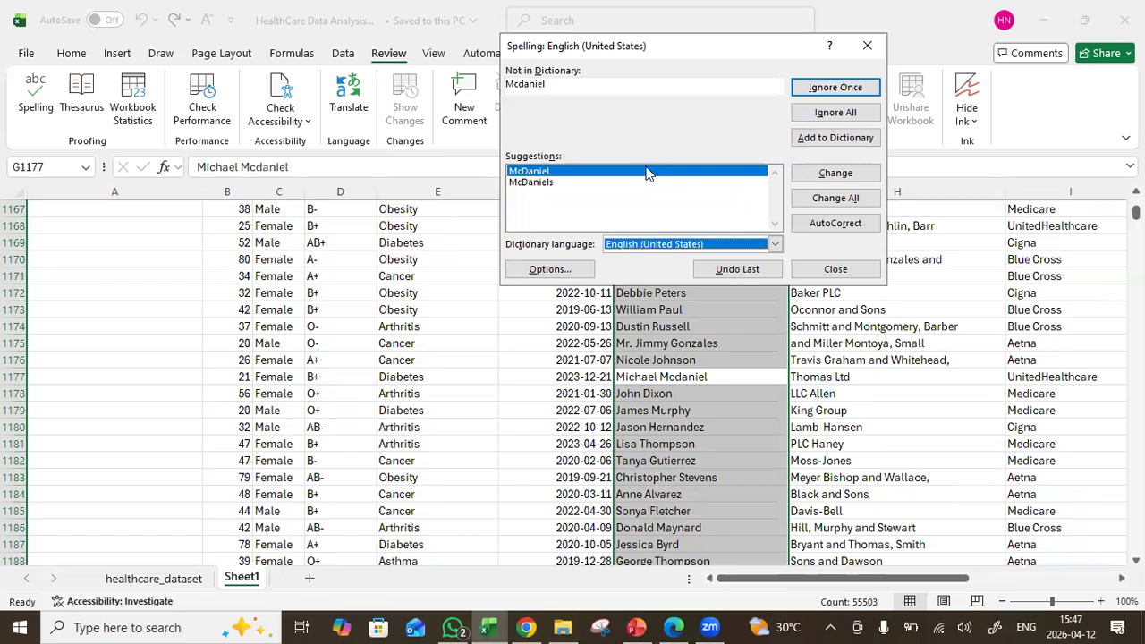
Change all occurrences of the surname in G1177 to the first suggestion and the one in G1323 to the third, "Mac" spelling
click(841, 198)
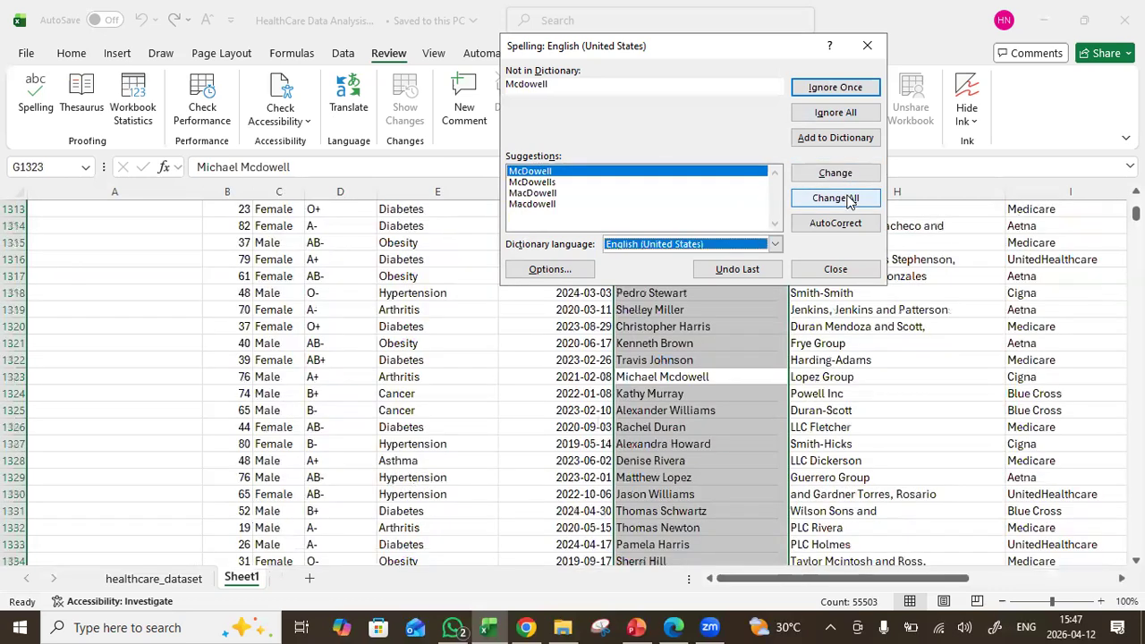
click(541, 193)
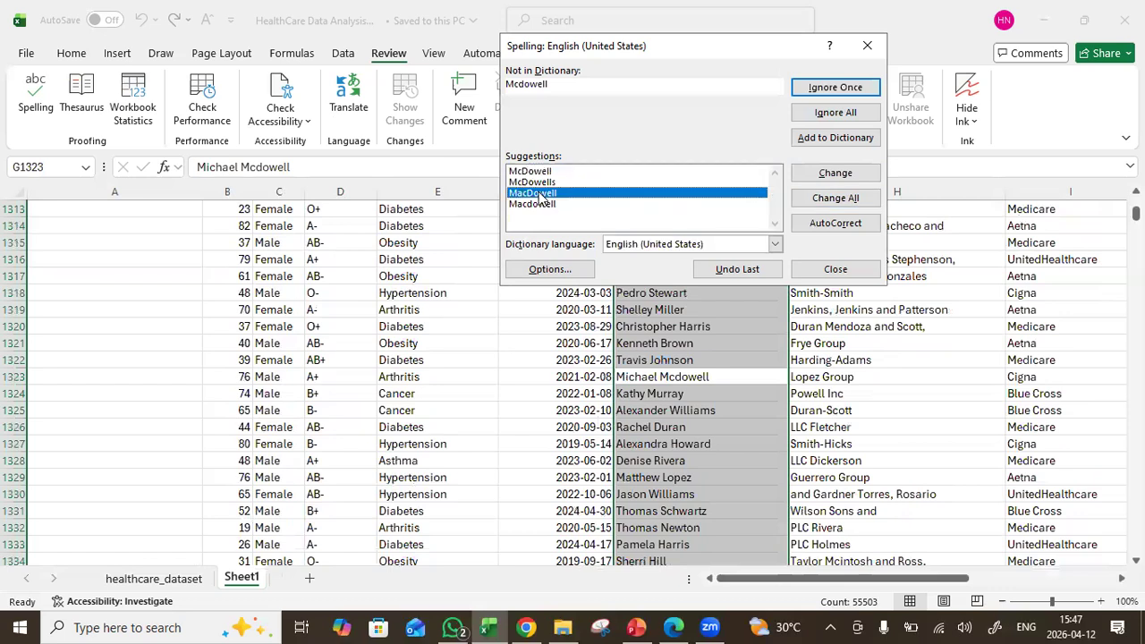
click(851, 202)
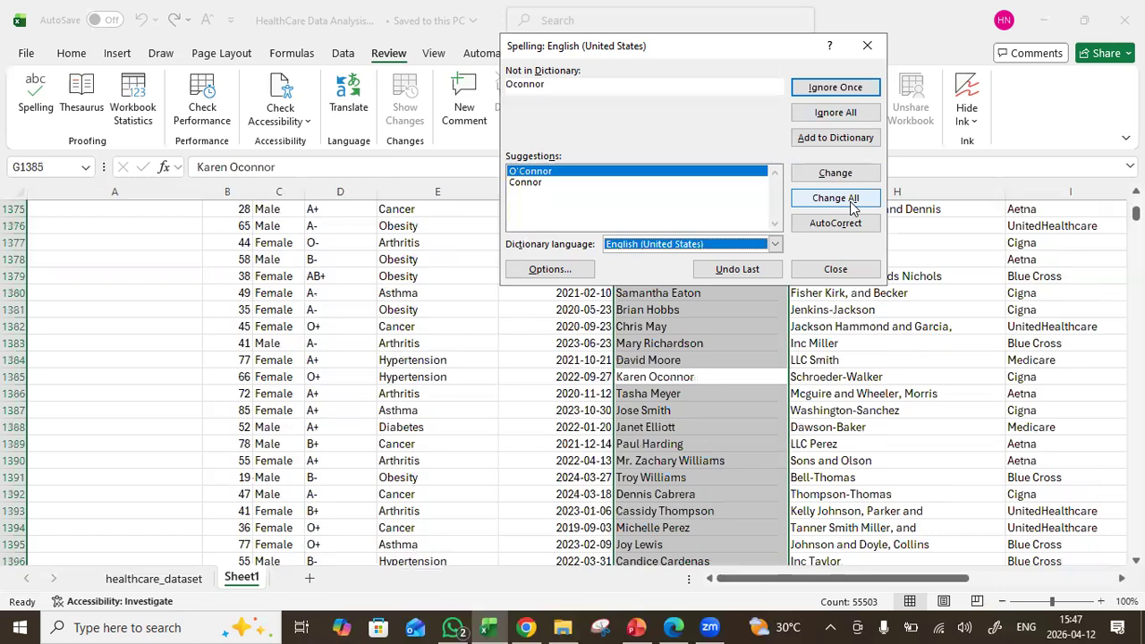
Change all occurrences of the surname in G1385 to the apostrophe spelling and the one in G2191 to the first suggestion
click(586, 174)
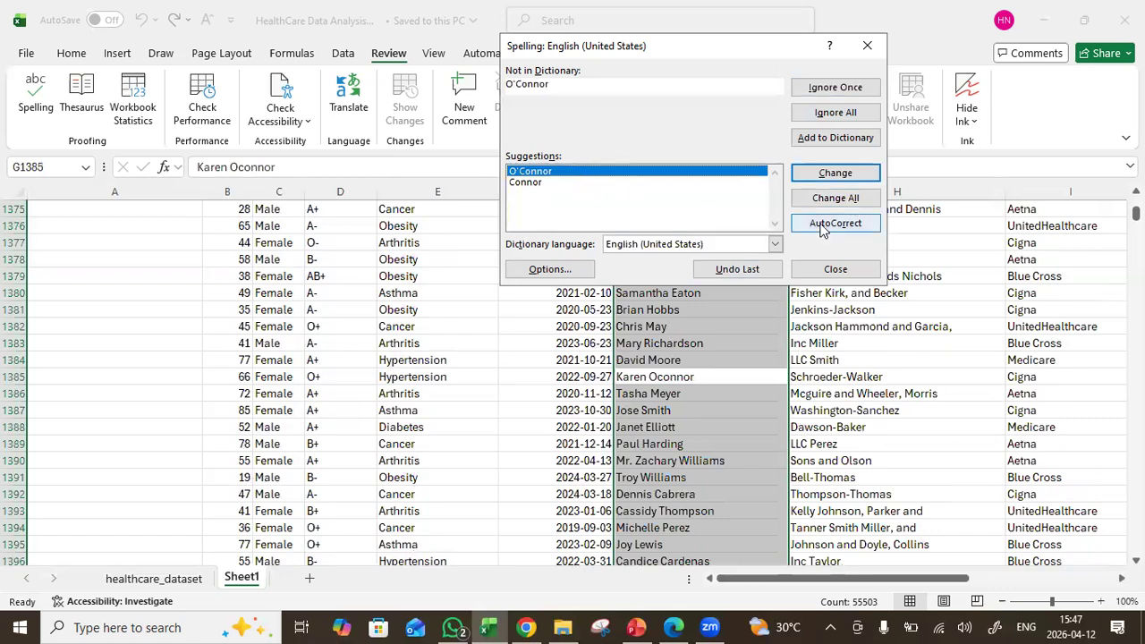
click(857, 199)
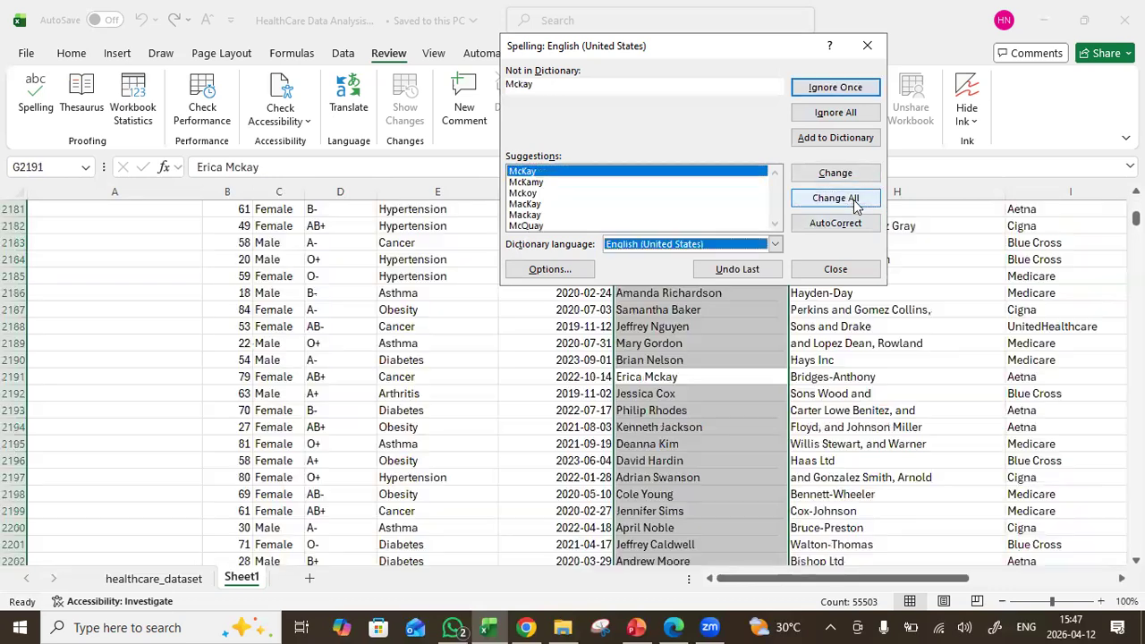
click(537, 175)
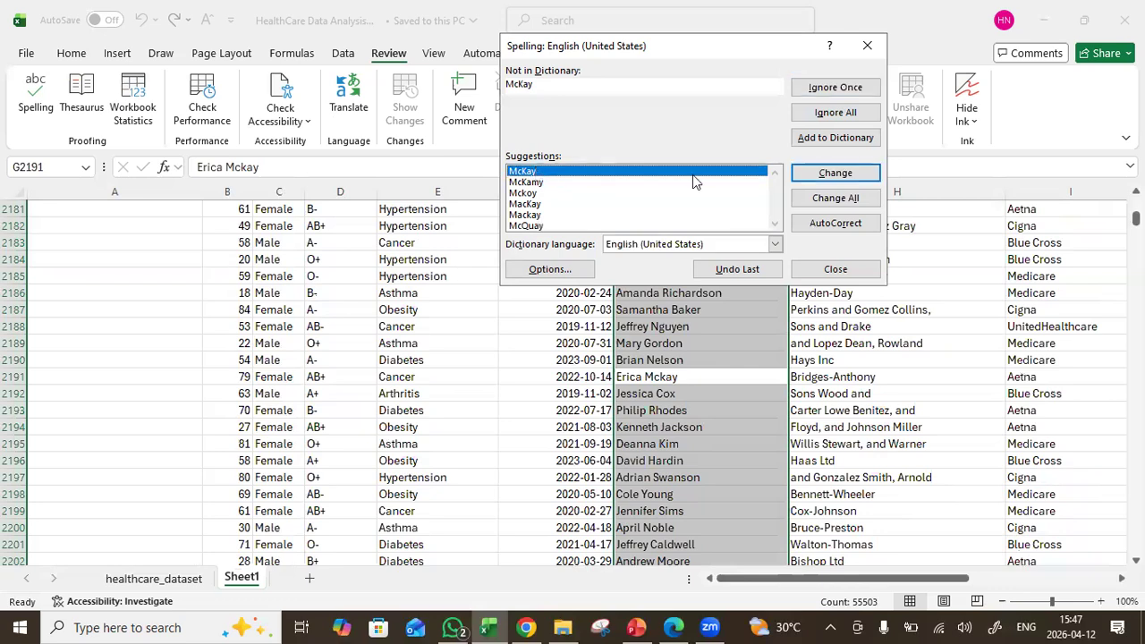
click(853, 198)
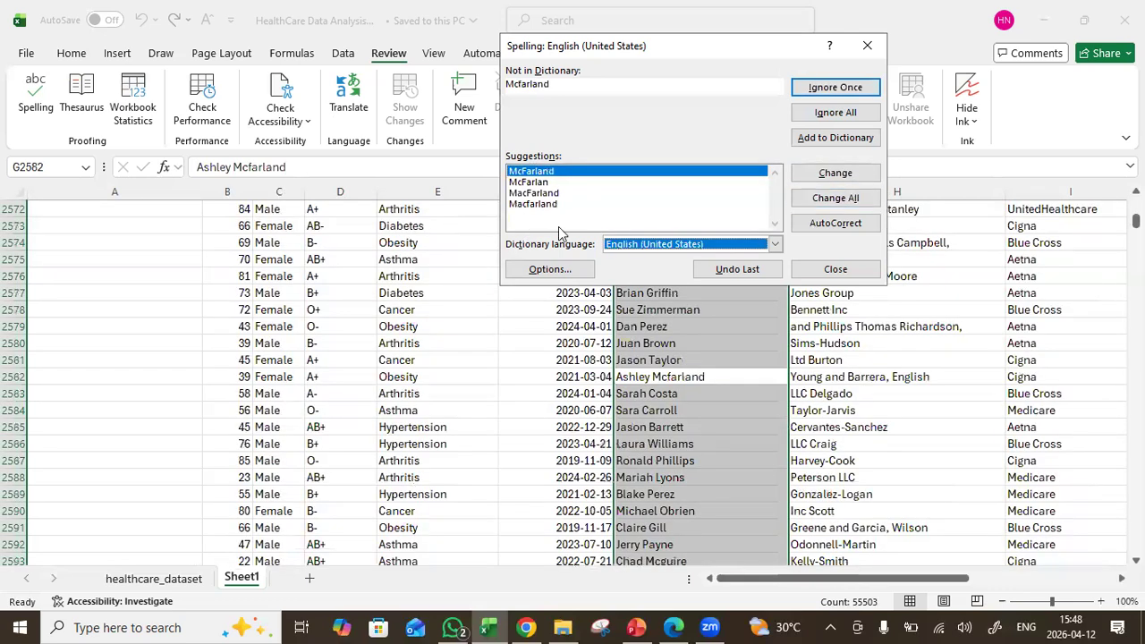
Change all occurrences of the surnames flagged in G2582, G2662, G2739 and G2813 to the first suggested spelling
click(551, 172)
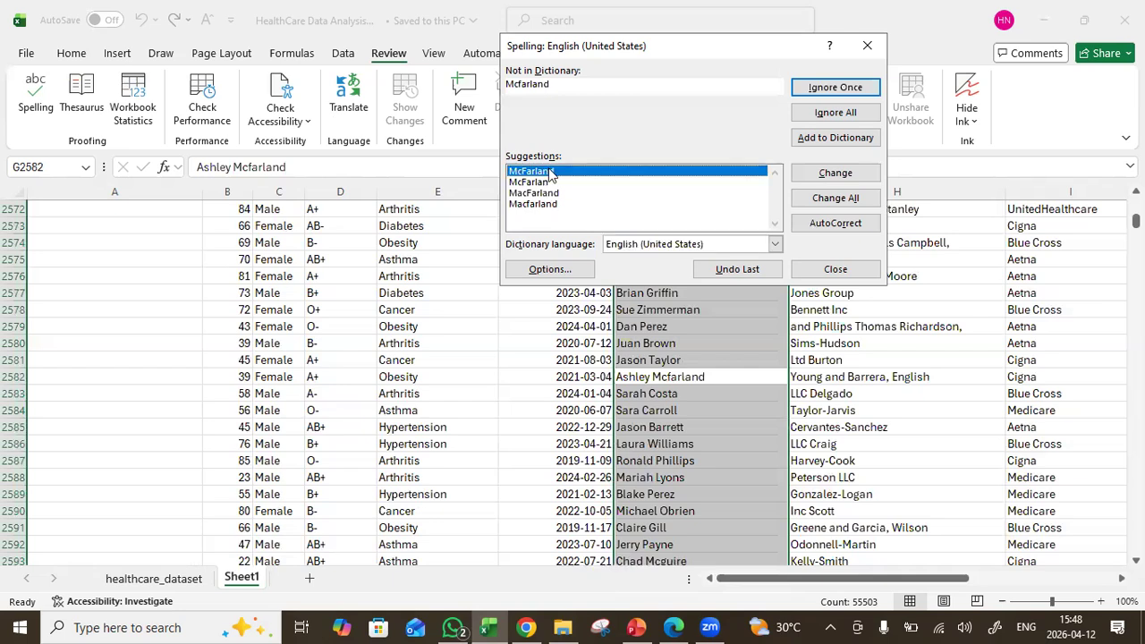
click(846, 199)
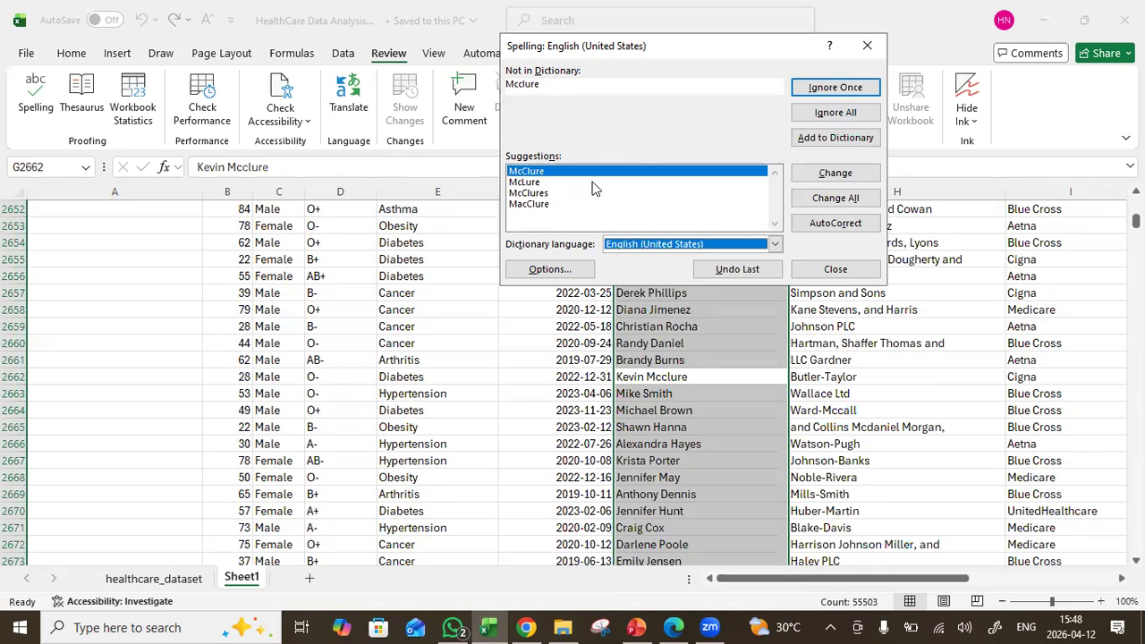
click(727, 172)
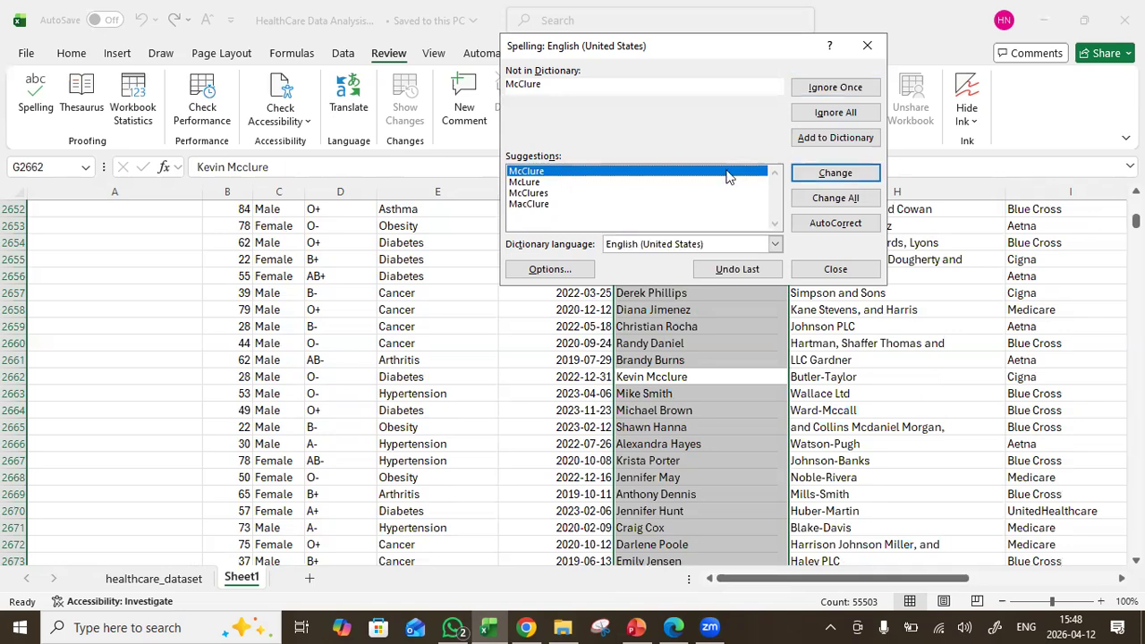
click(824, 200)
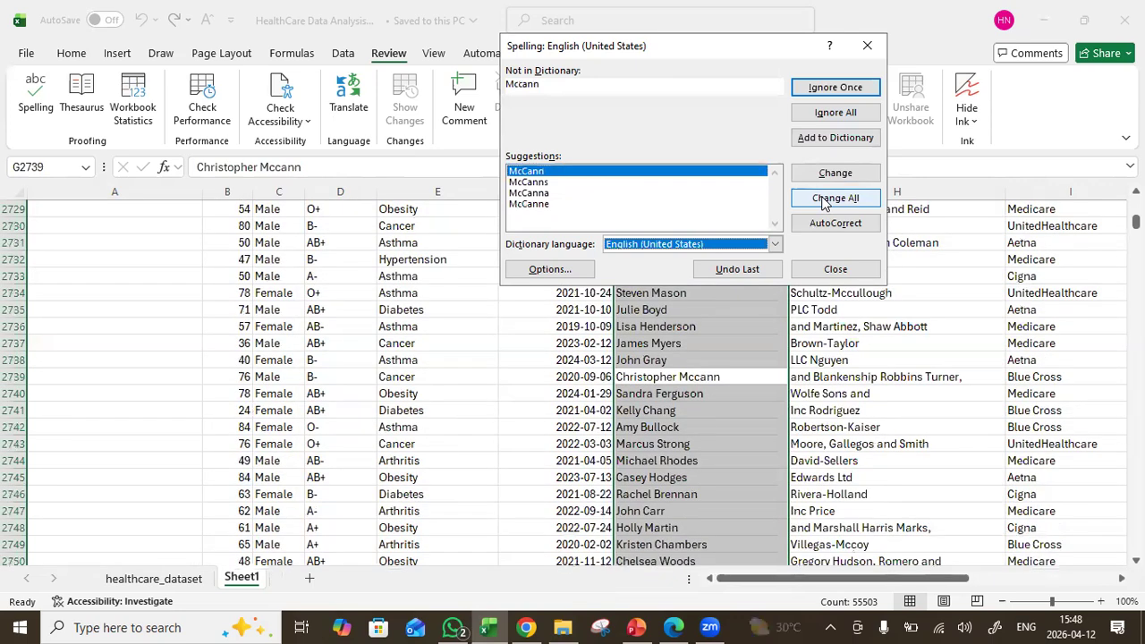
click(824, 200)
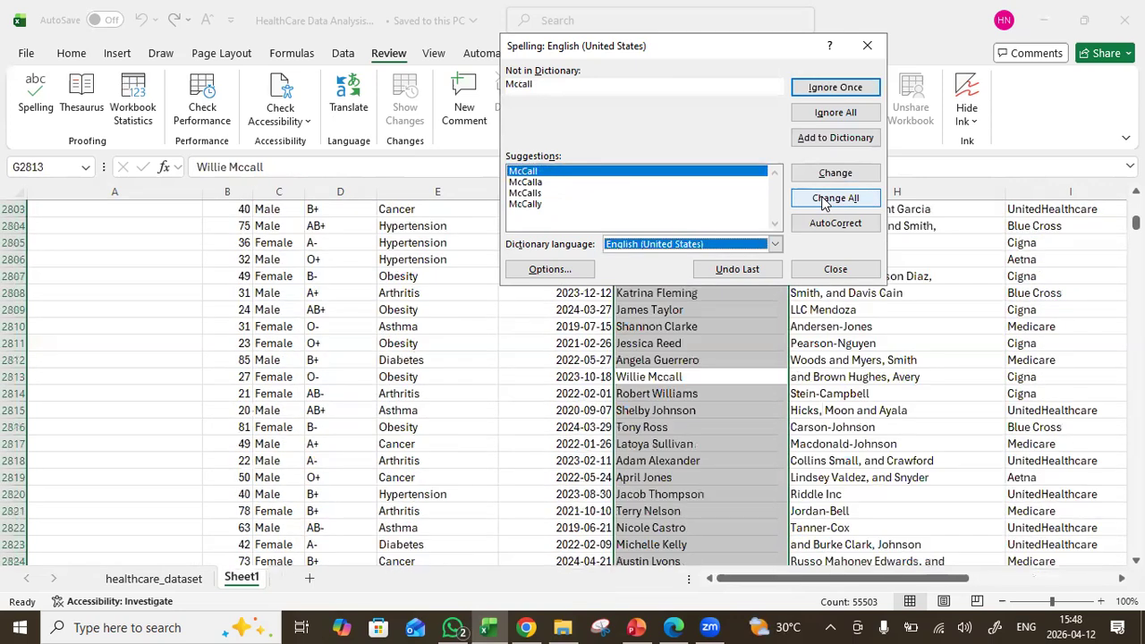
click(824, 200)
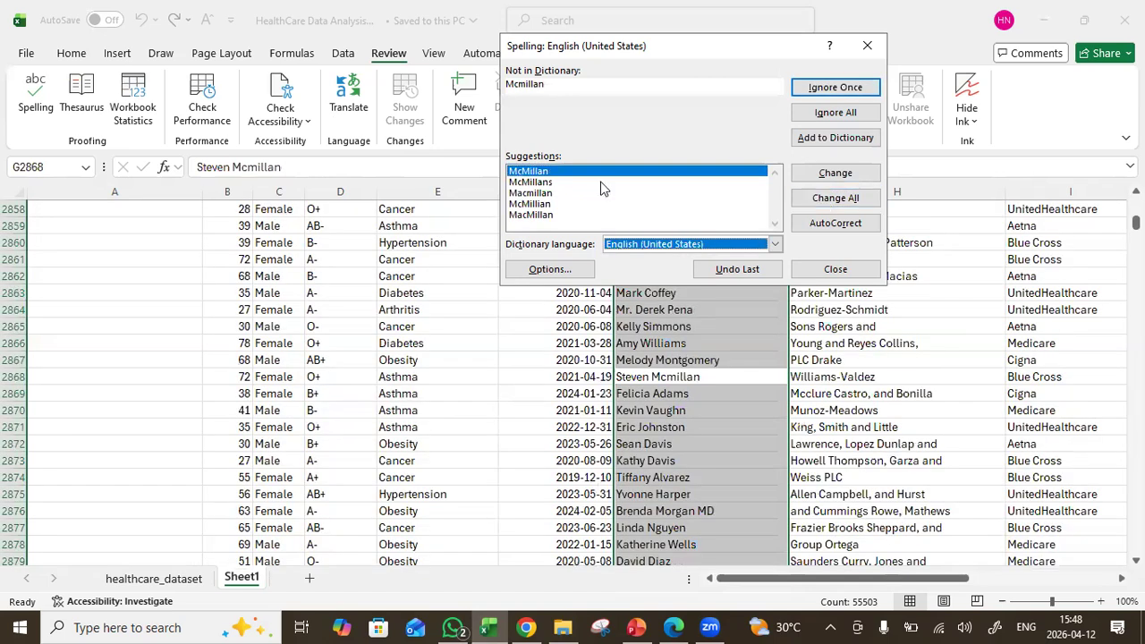
Change all occurrences of the surname in G2868 to the third suggestion and the one in G3424 to the fourth, both "Mac" spellings
click(535, 194)
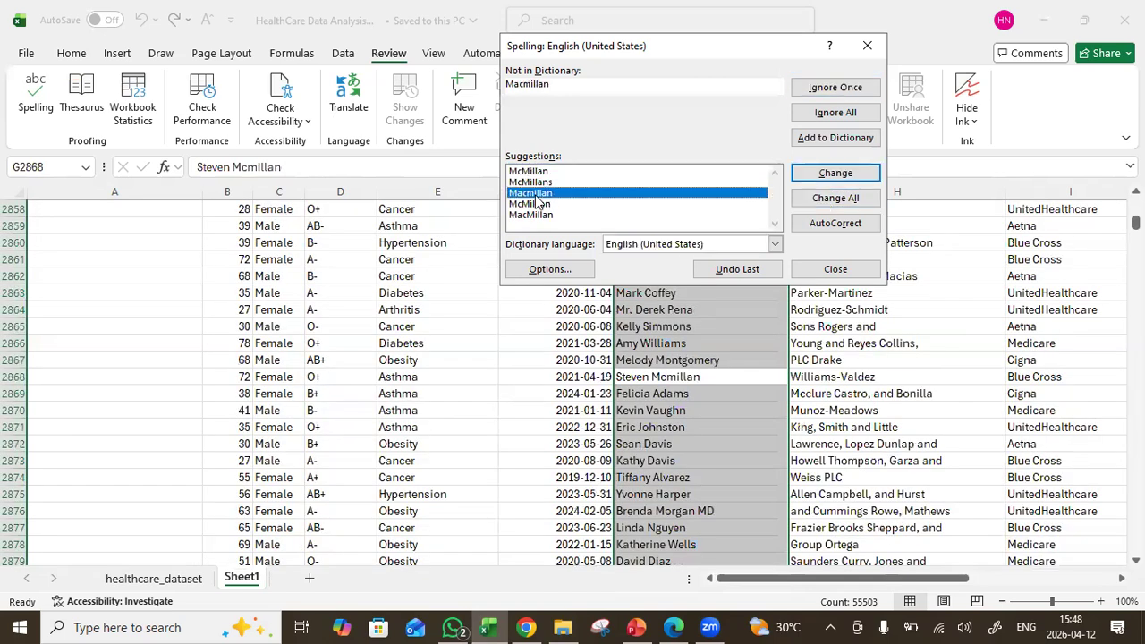
click(824, 199)
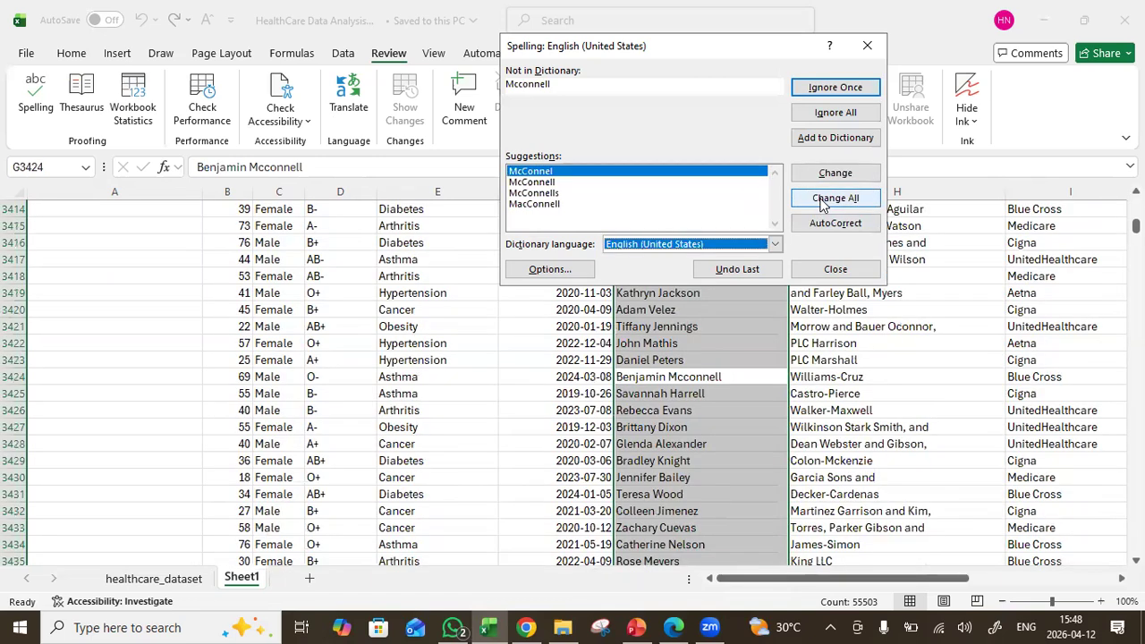
click(537, 204)
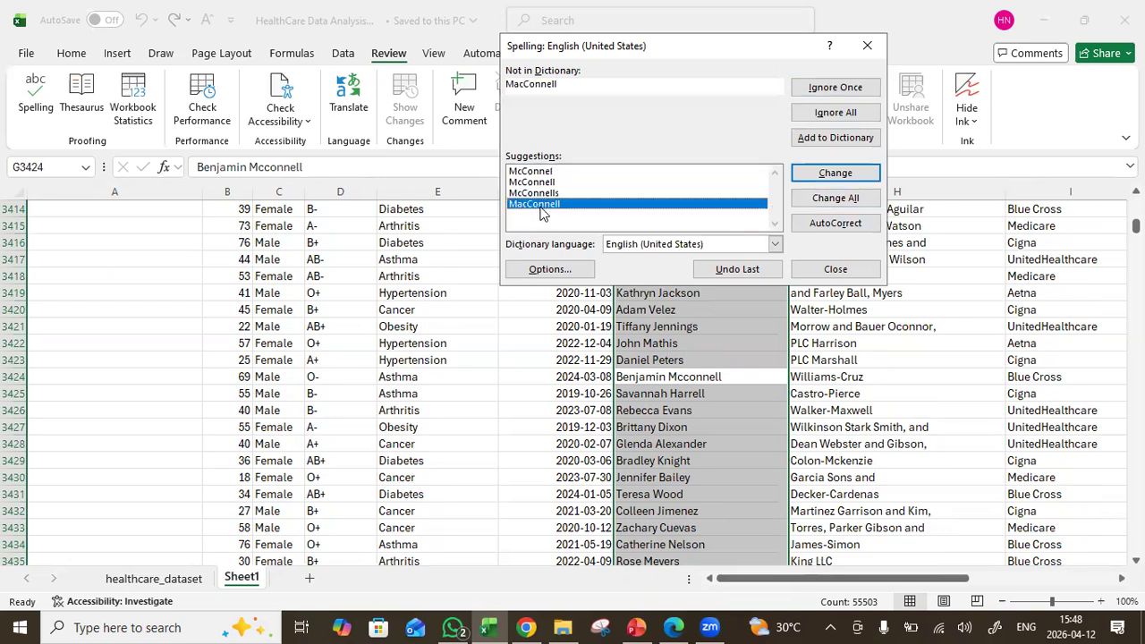
click(865, 198)
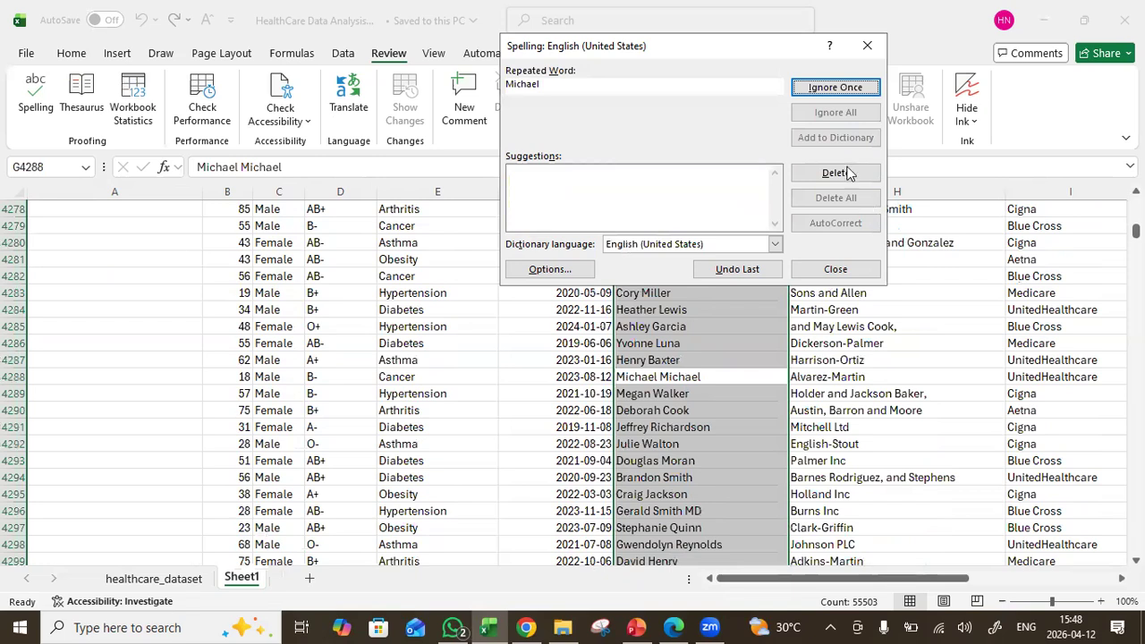
Ignore the repeated name in G4288 once and change all occurrences of the surname in G4646 to the first suggestion
click(833, 88)
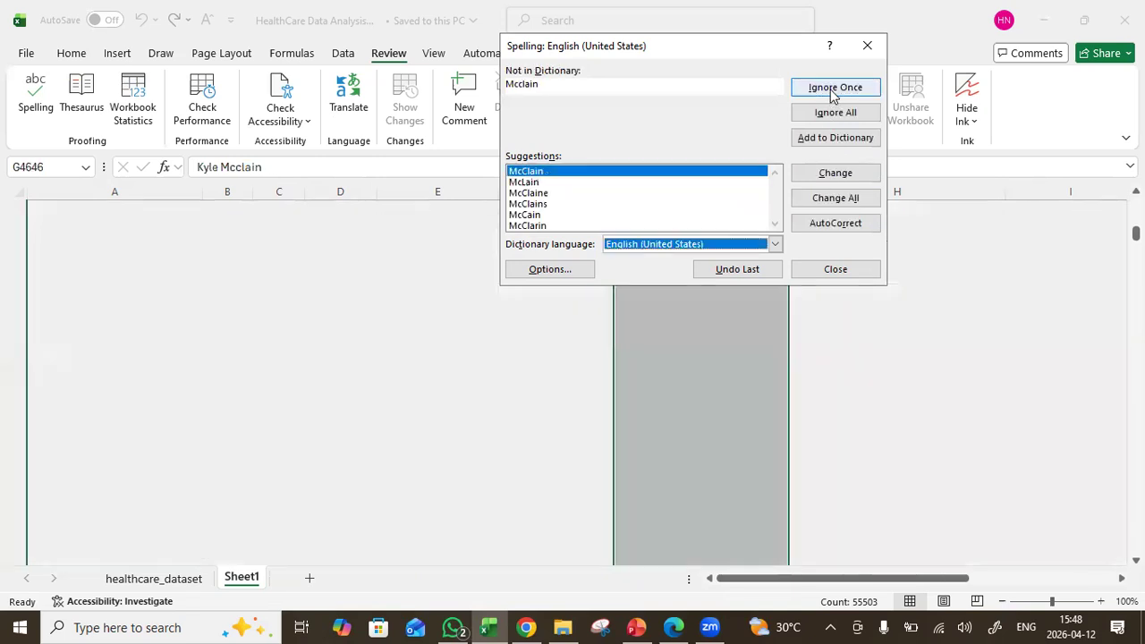
click(569, 171)
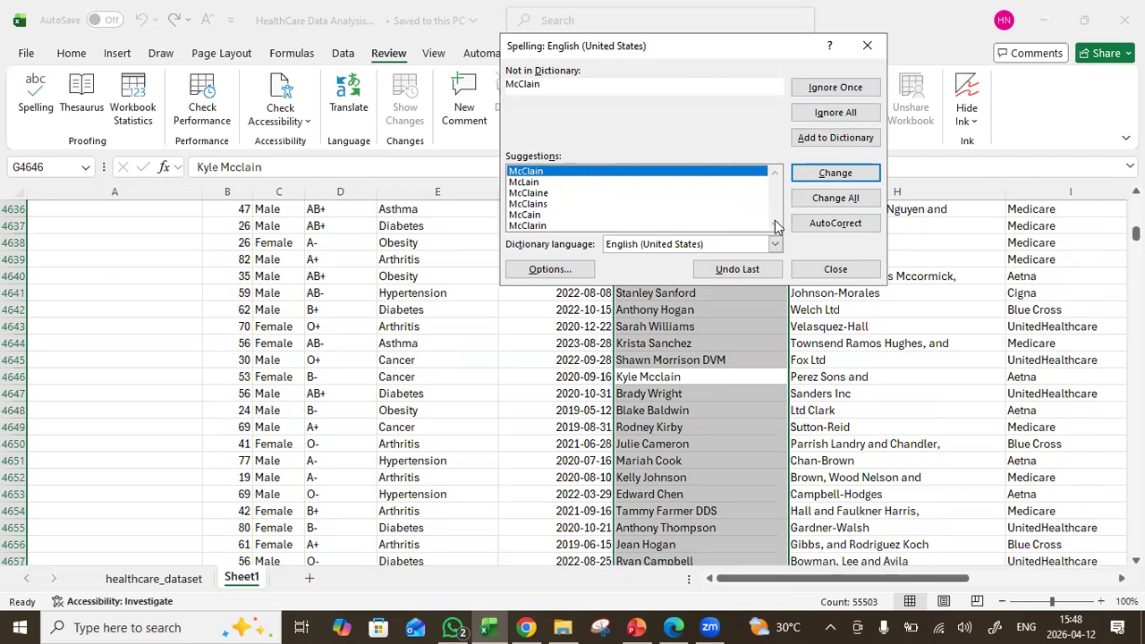
click(825, 200)
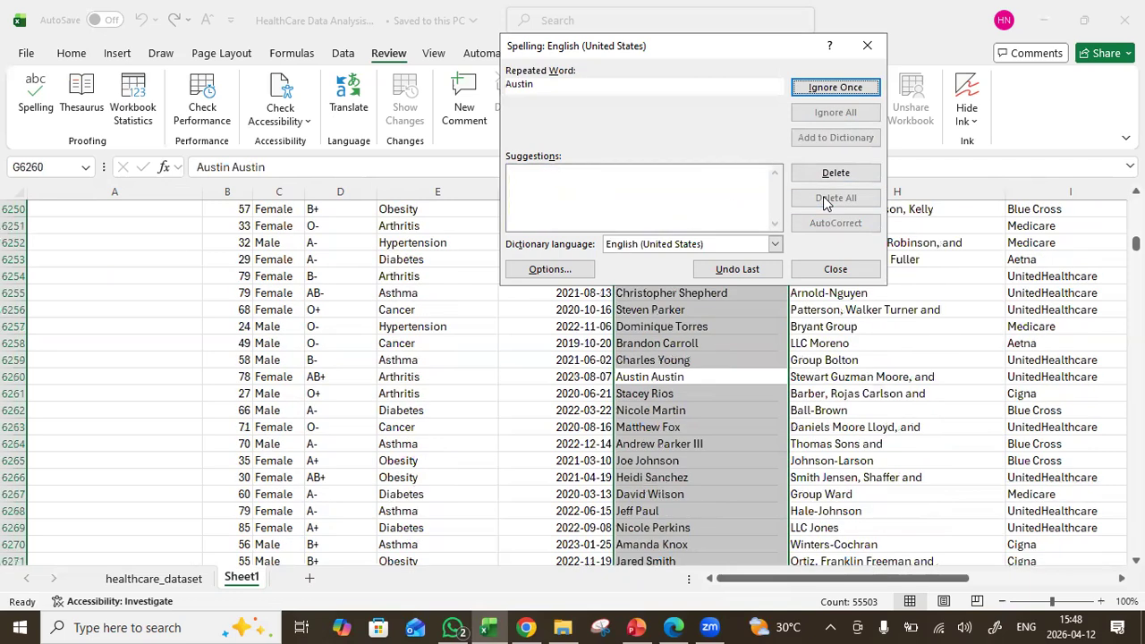
Ignore the repeated names in G6260 and G7099 once each and change all occurrences of the surname in G8848 to the first suggestion
click(832, 88)
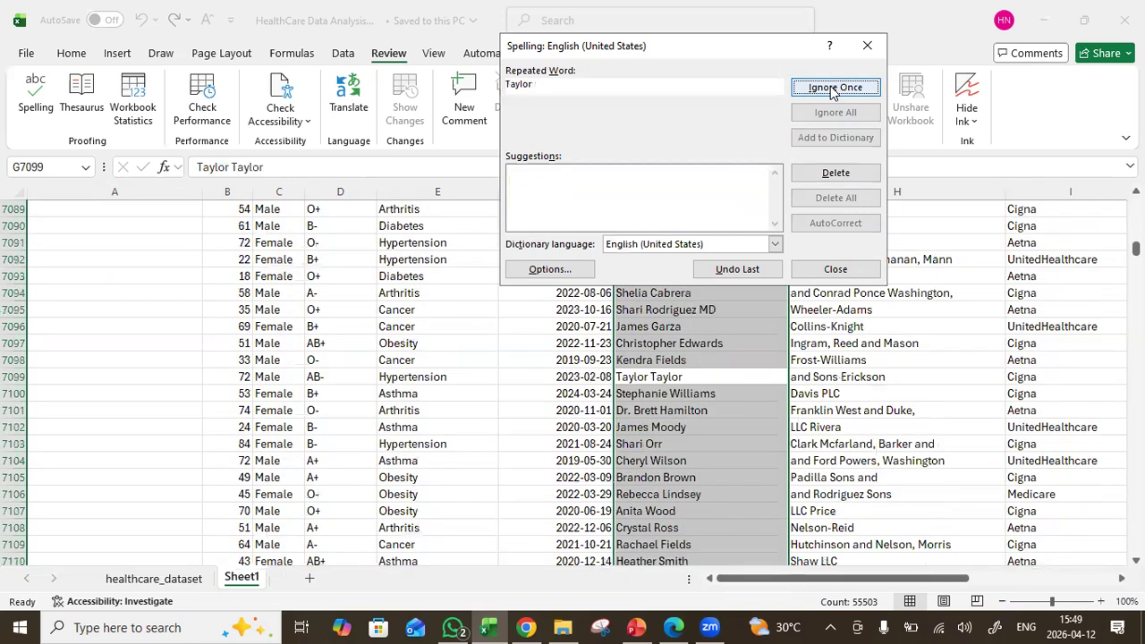
click(832, 88)
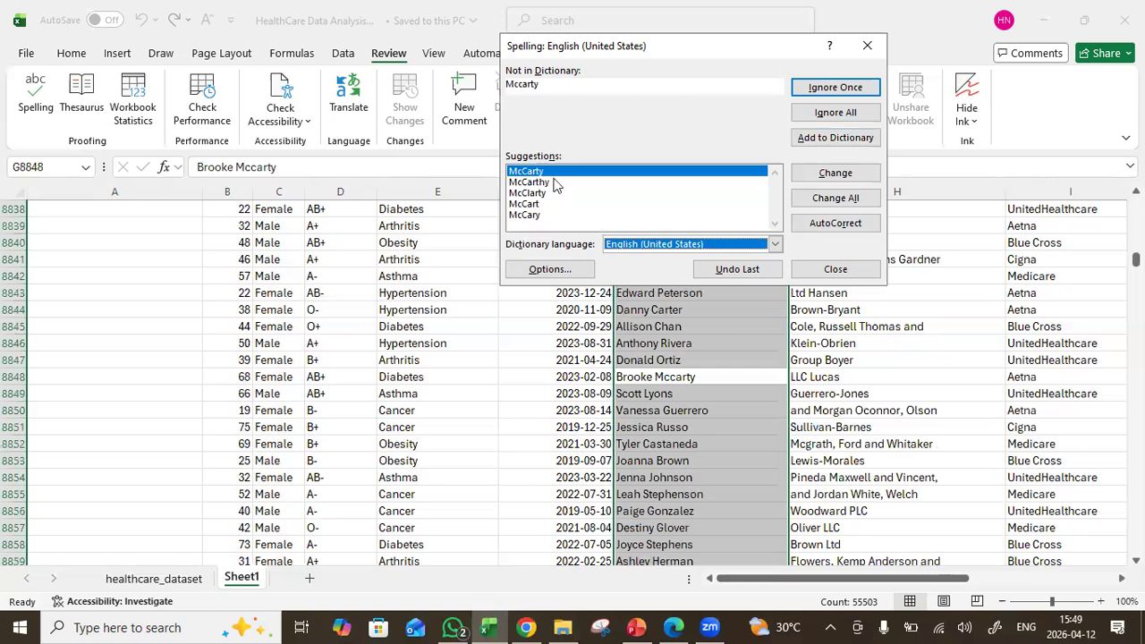
click(835, 199)
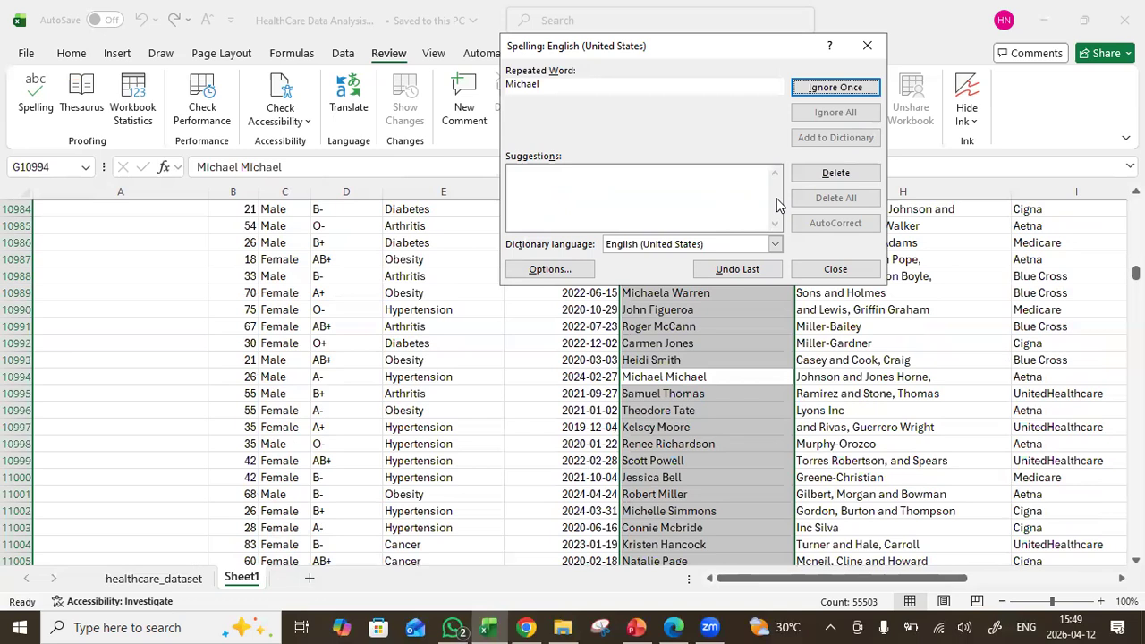
Ignore each remaining repeated name in the DOCTOR NAME column once, from G10994 through G55459, and finish the spell check
click(837, 89)
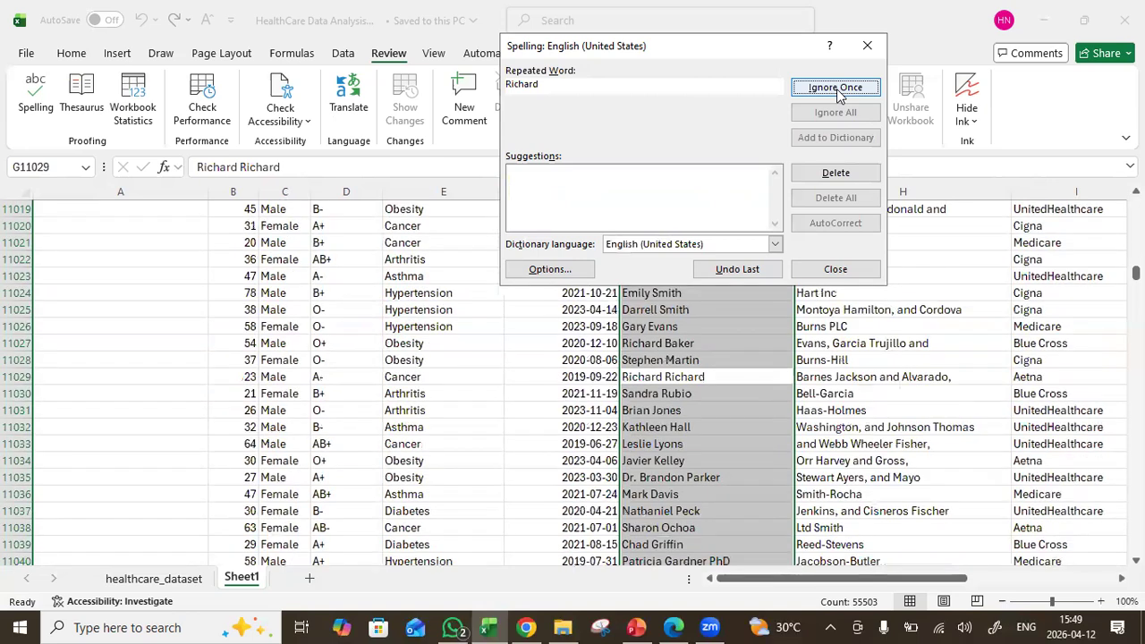
click(837, 88)
click(837, 88)
click(838, 90)
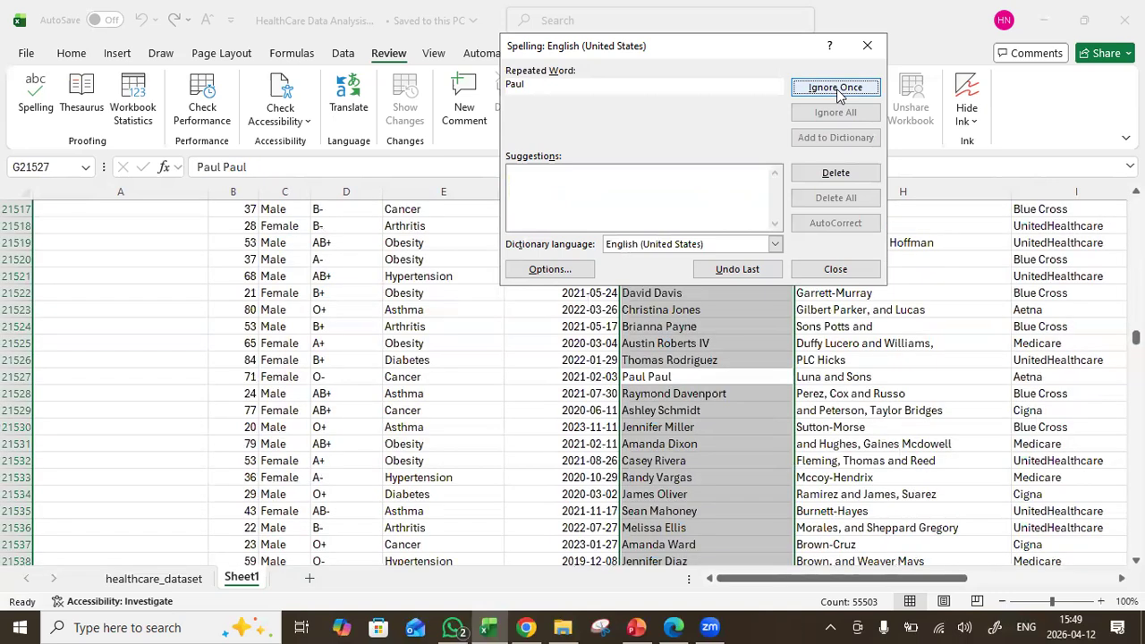
click(837, 87)
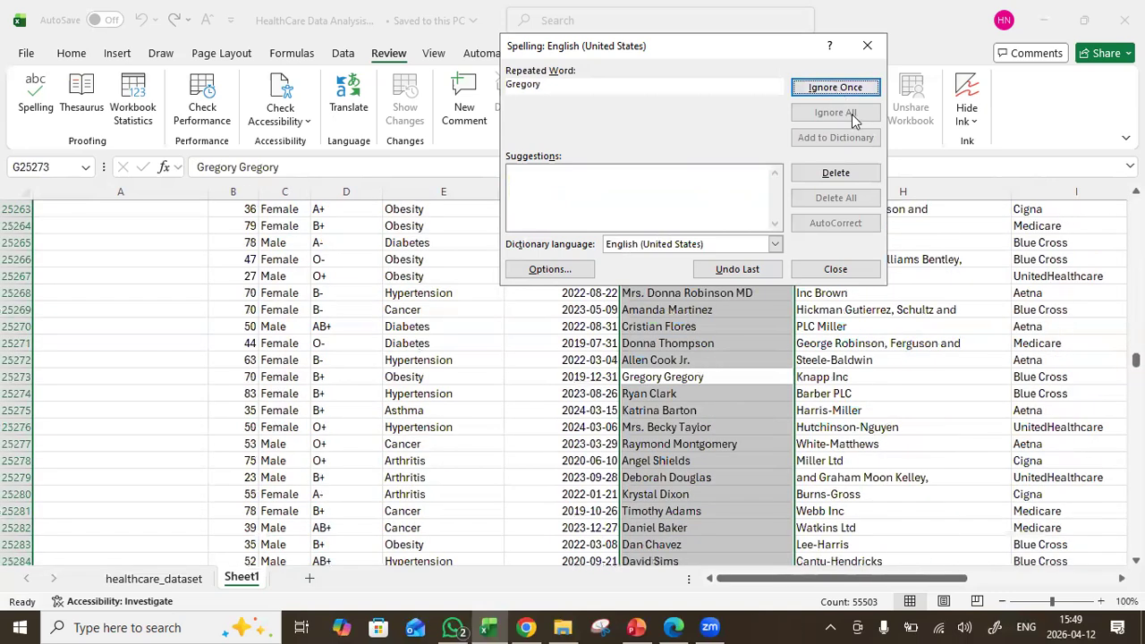
click(838, 88)
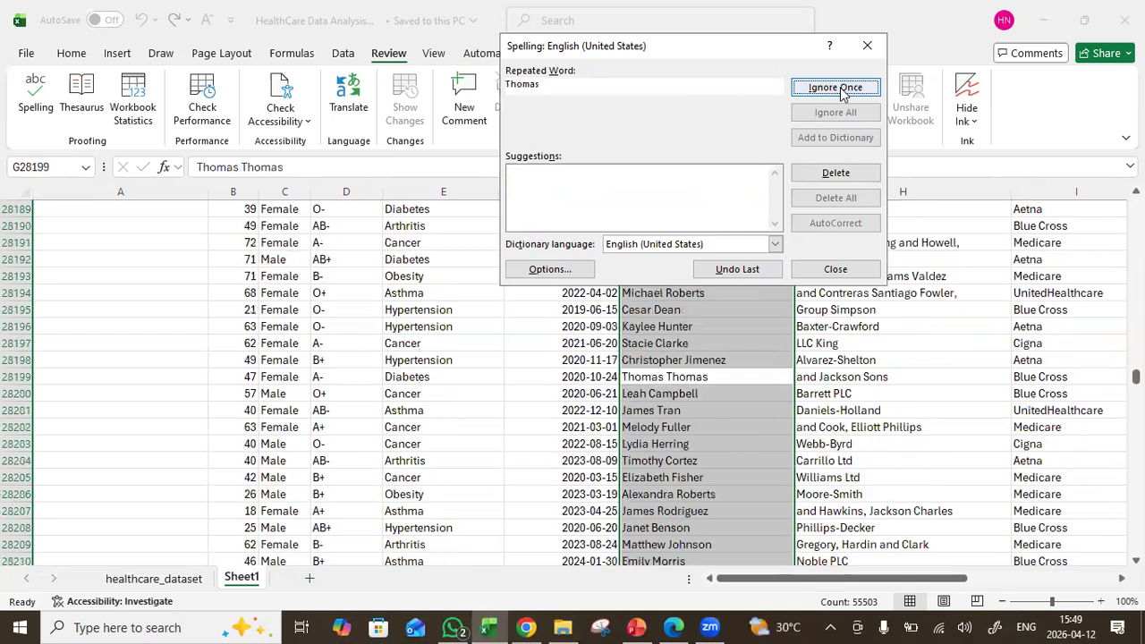
click(837, 88)
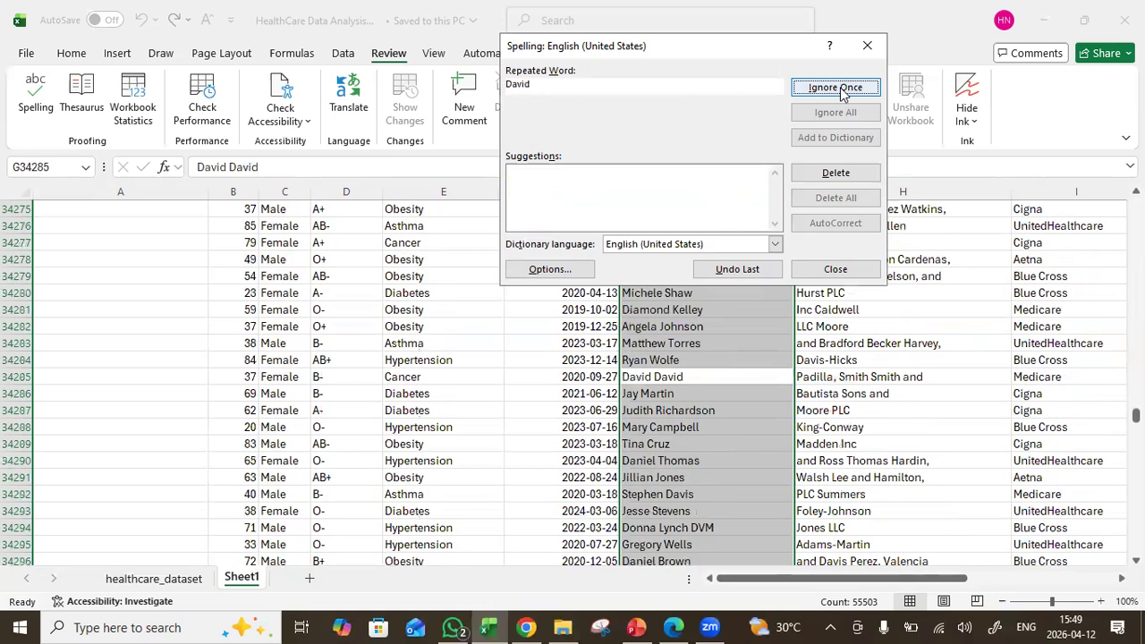
click(837, 88)
click(839, 90)
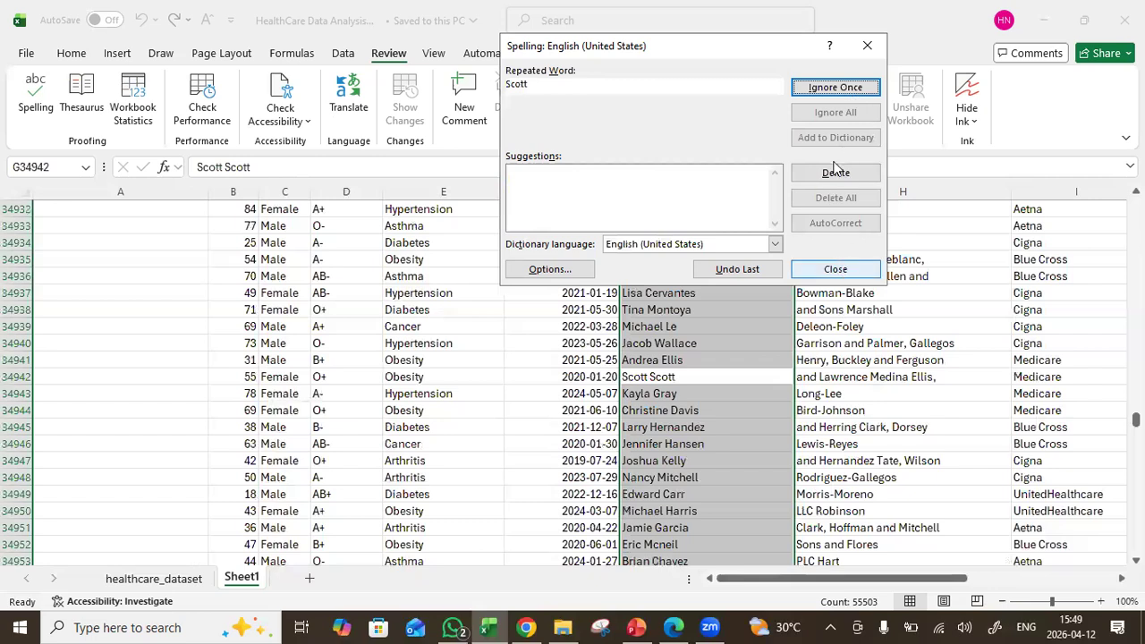
click(837, 89)
click(837, 90)
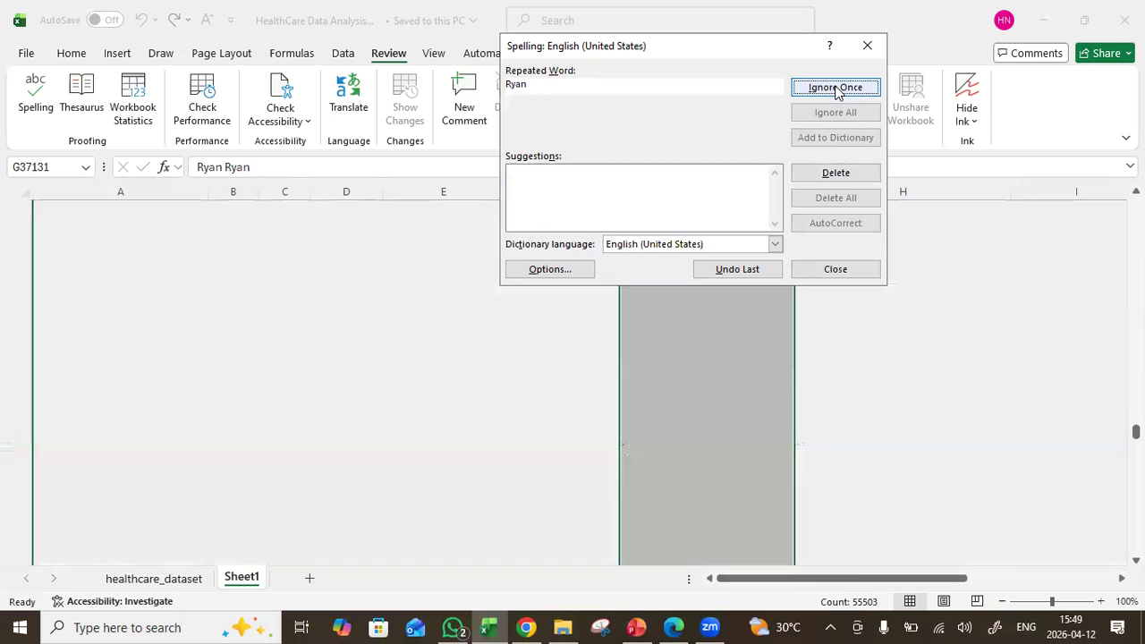
click(837, 90)
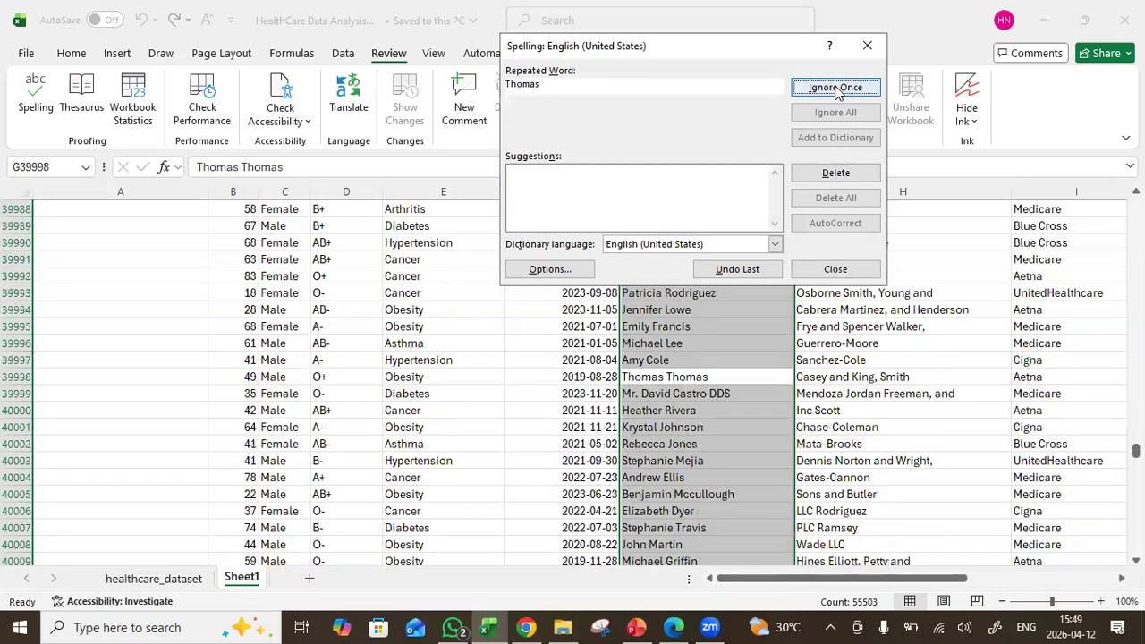
click(836, 89)
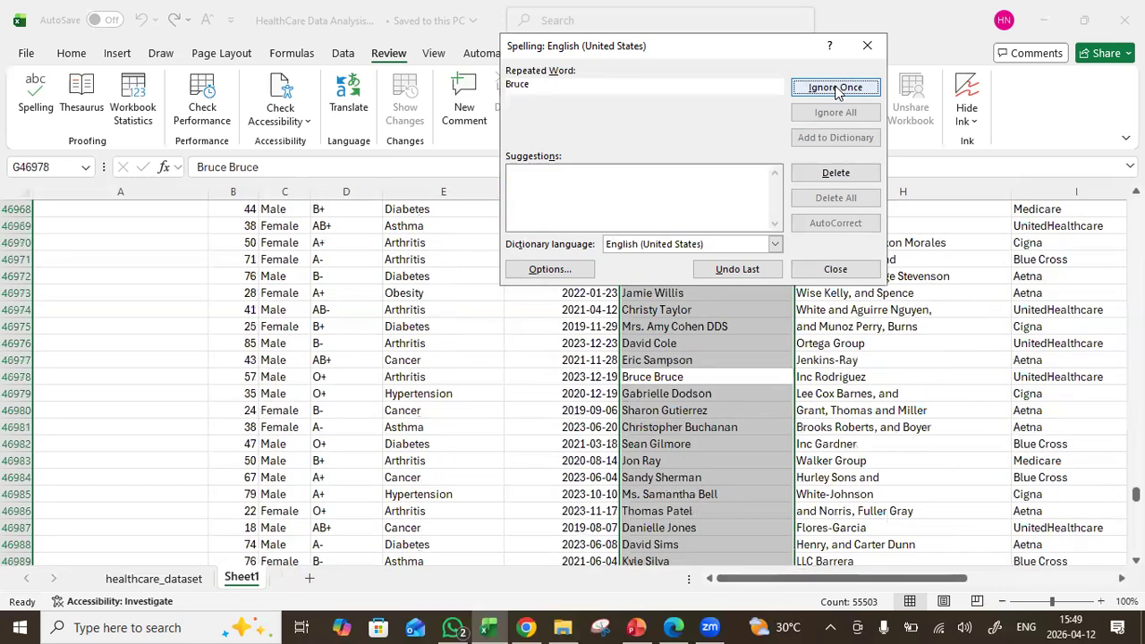
click(837, 90)
click(836, 90)
click(837, 90)
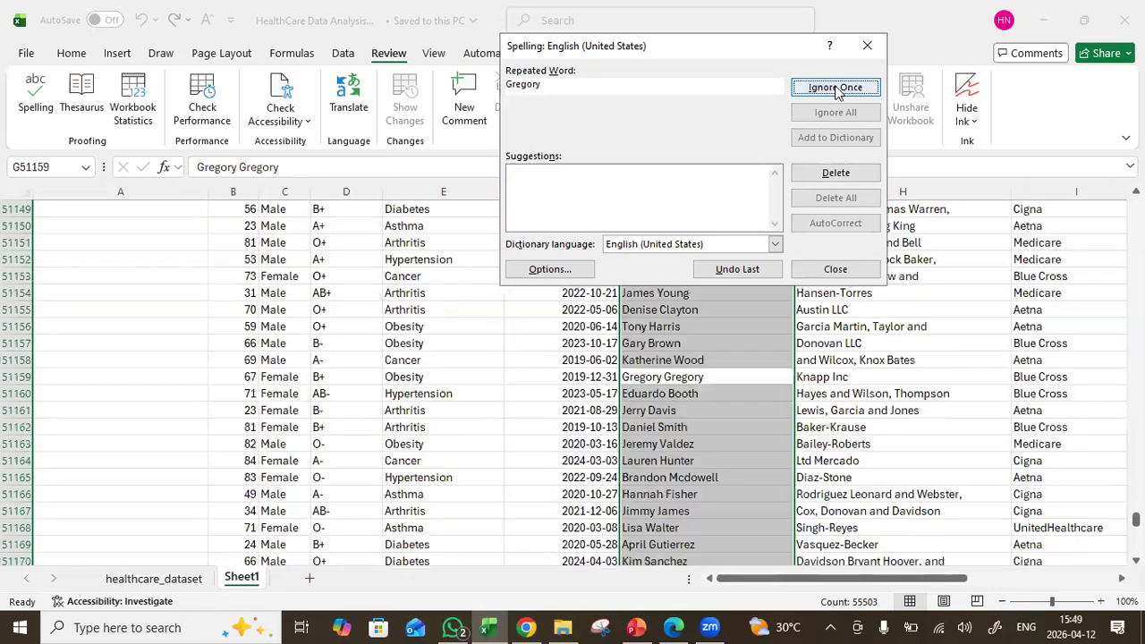
click(837, 89)
click(836, 89)
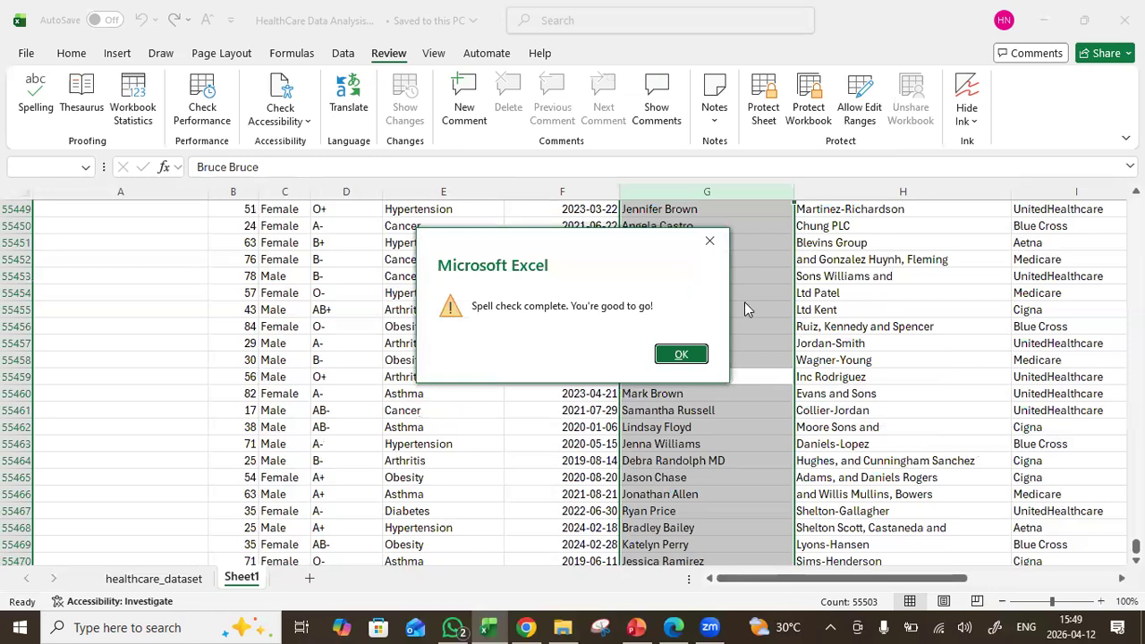
click(682, 355)
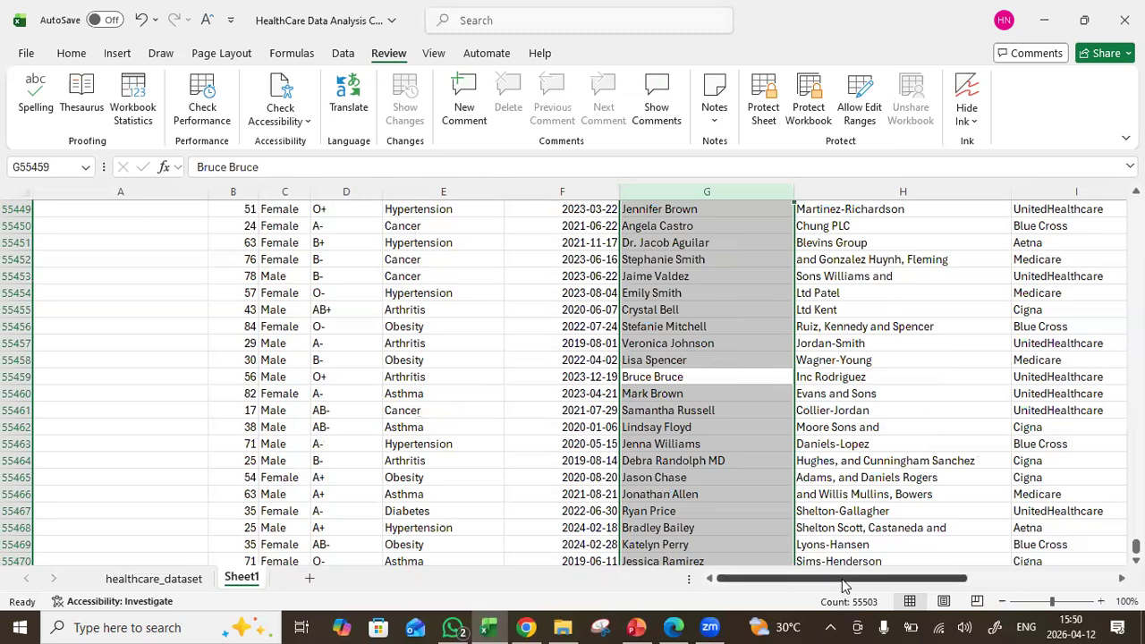
Spell-check the HOSPITAL column, changing all occurrences of the names flagged in H48, H80 and H172 to the first suggestion
drag(842, 579, 725, 598)
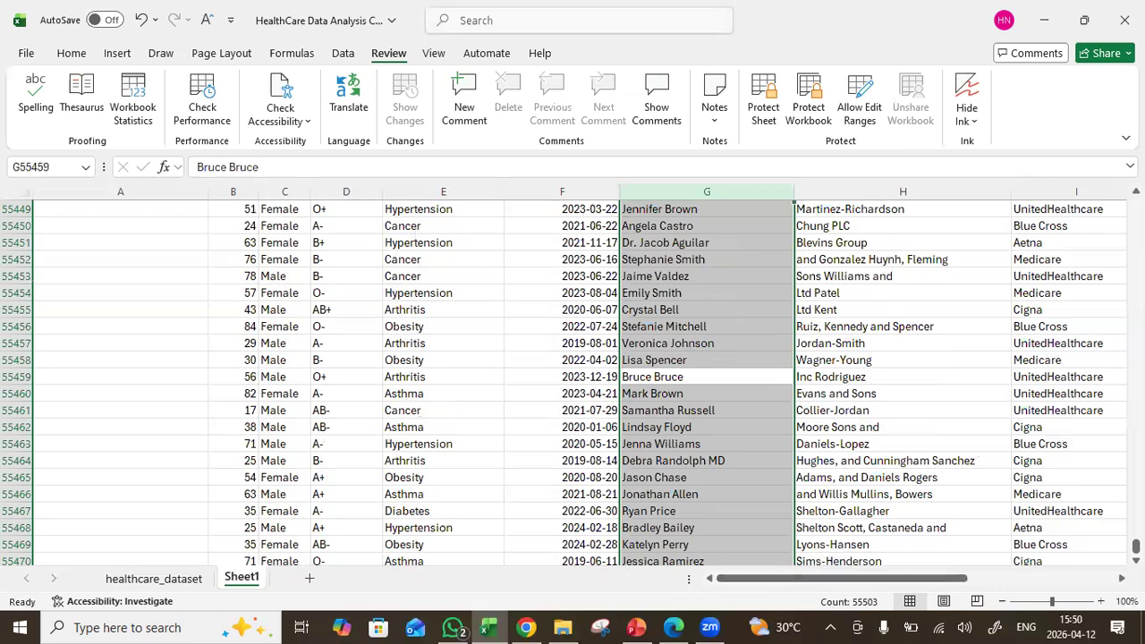
drag(1135, 546, 1135, 204)
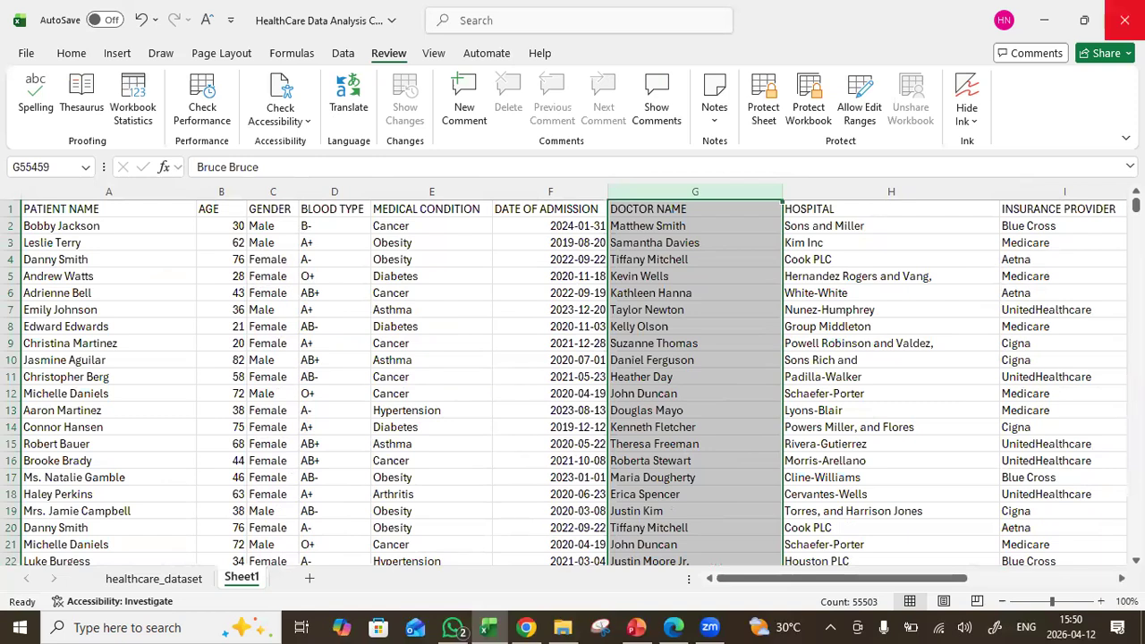
click(929, 194)
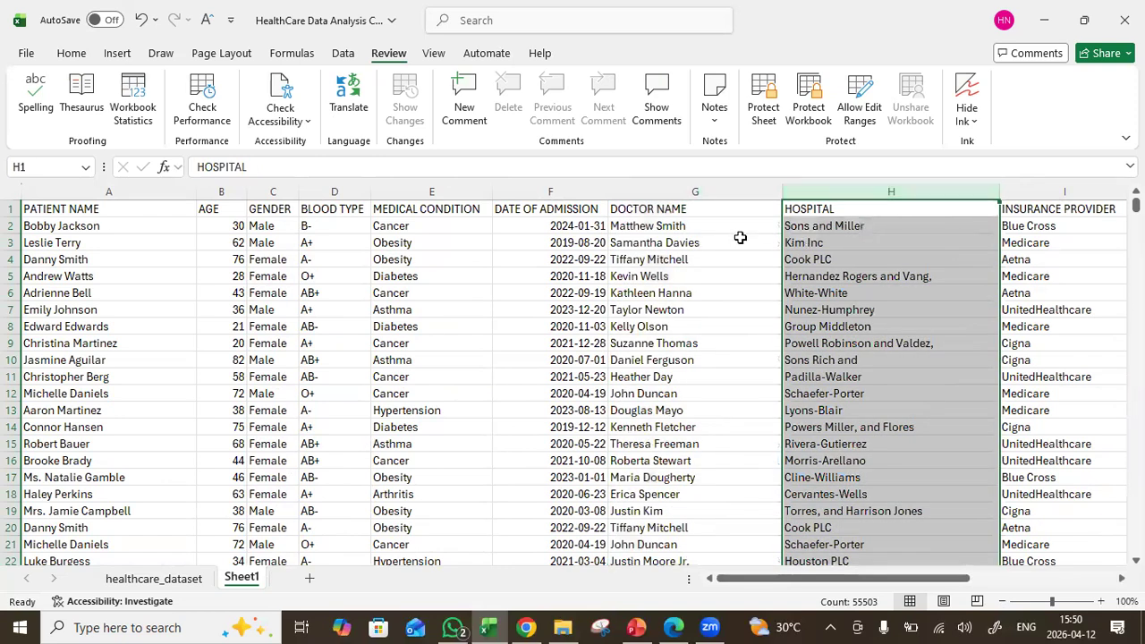
click(29, 95)
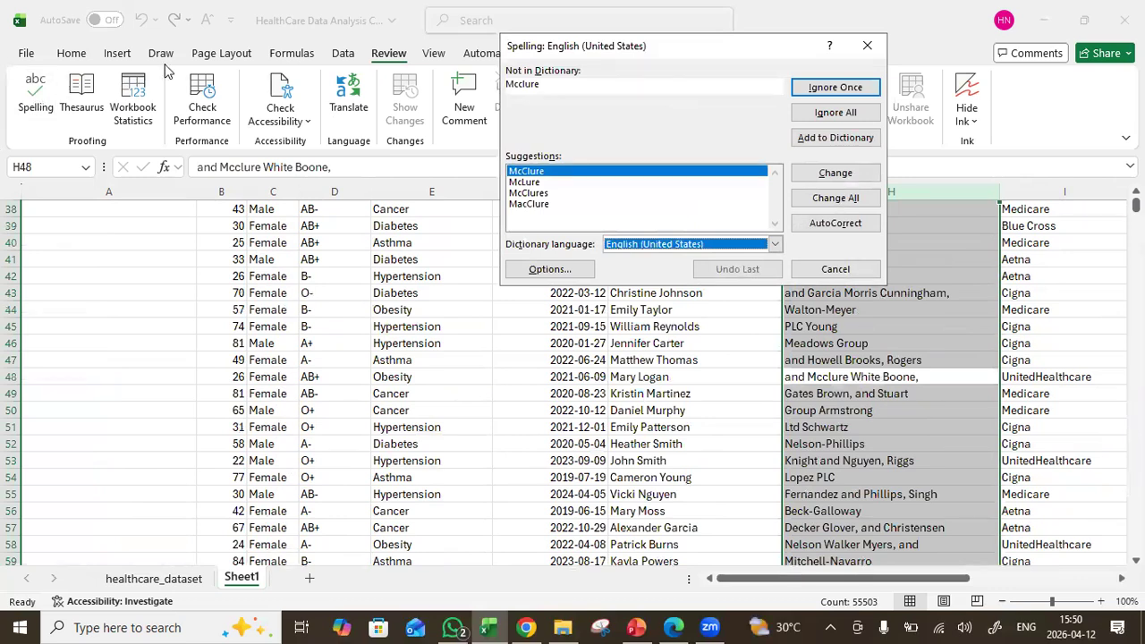
click(857, 198)
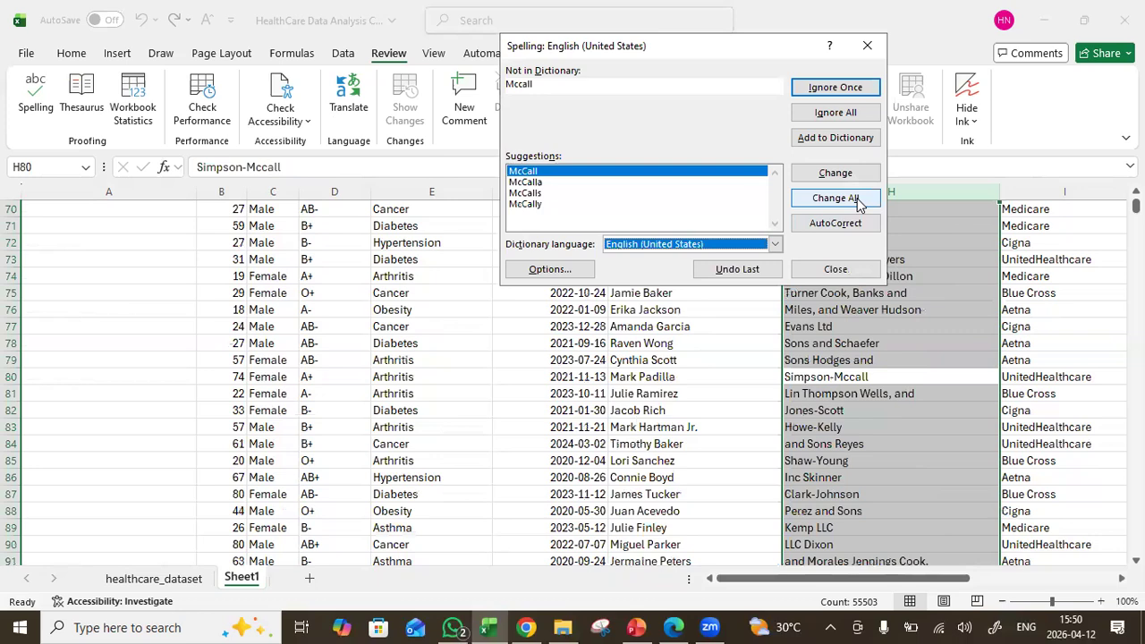
click(858, 199)
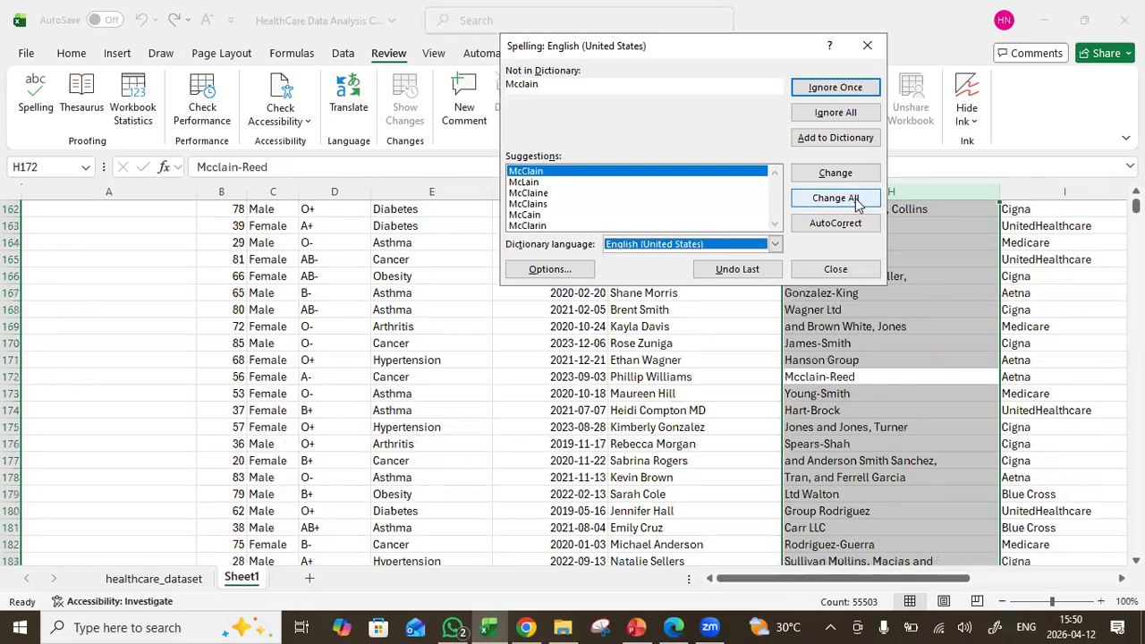
click(857, 198)
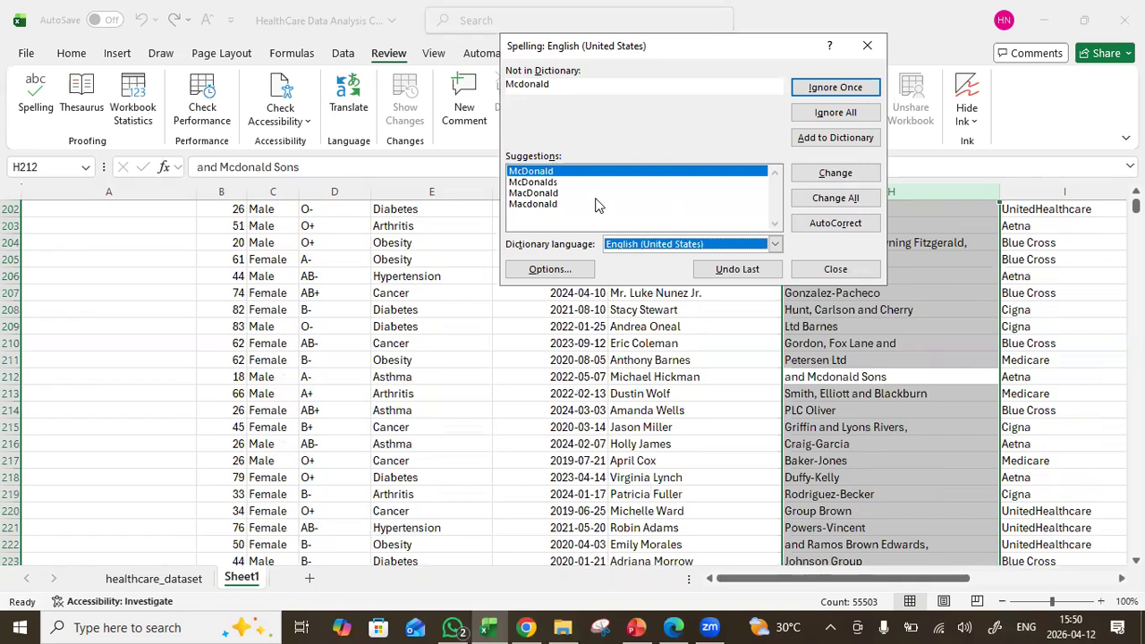
Change all occurrences of the name flagged in H212 to the third suggestion and those in H229, H248 and H326 to the first suggestion
click(550, 193)
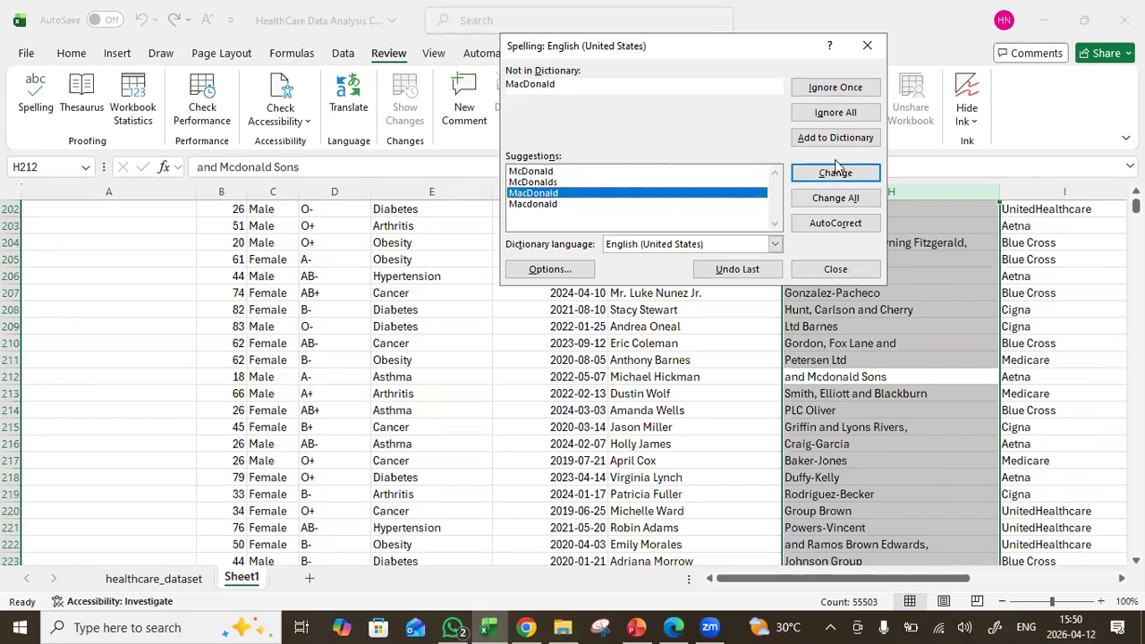
click(845, 210)
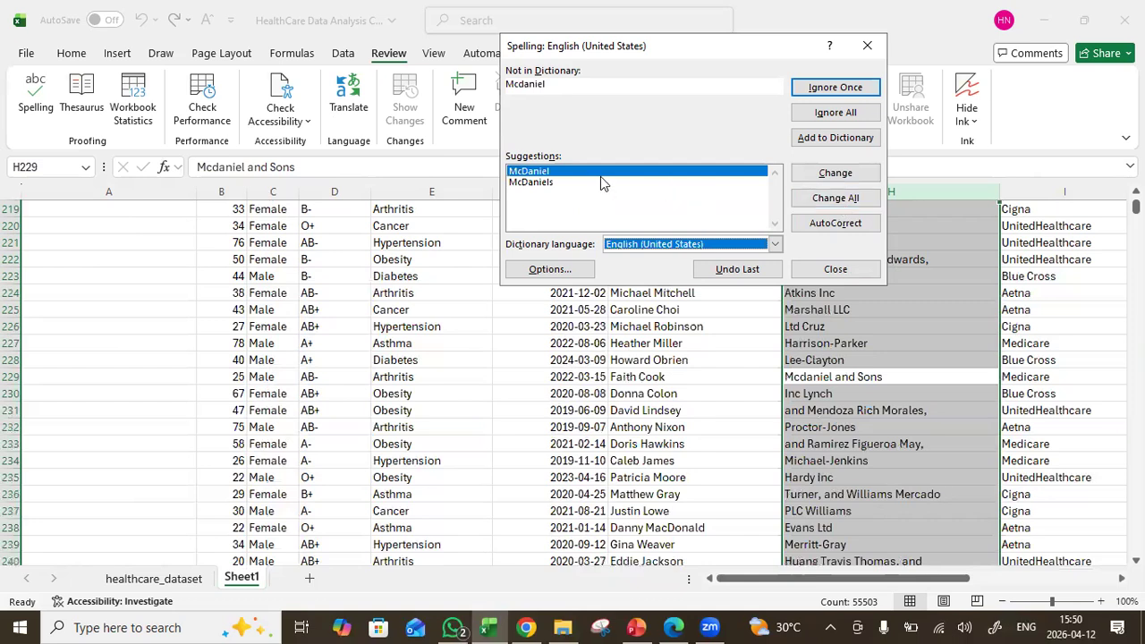
click(853, 206)
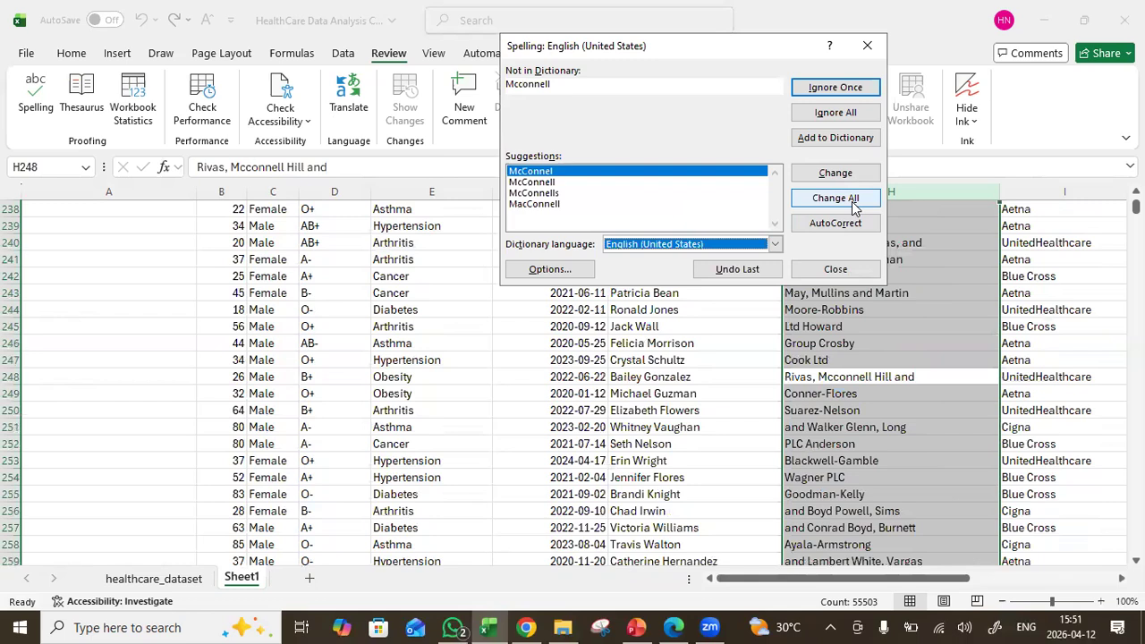
click(852, 199)
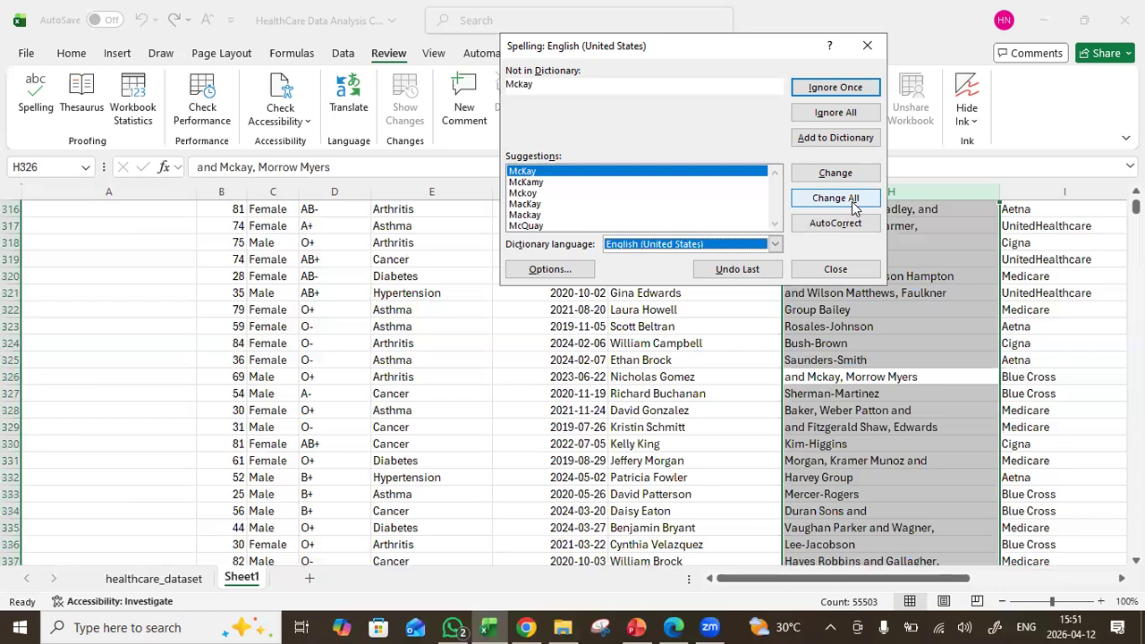
click(852, 198)
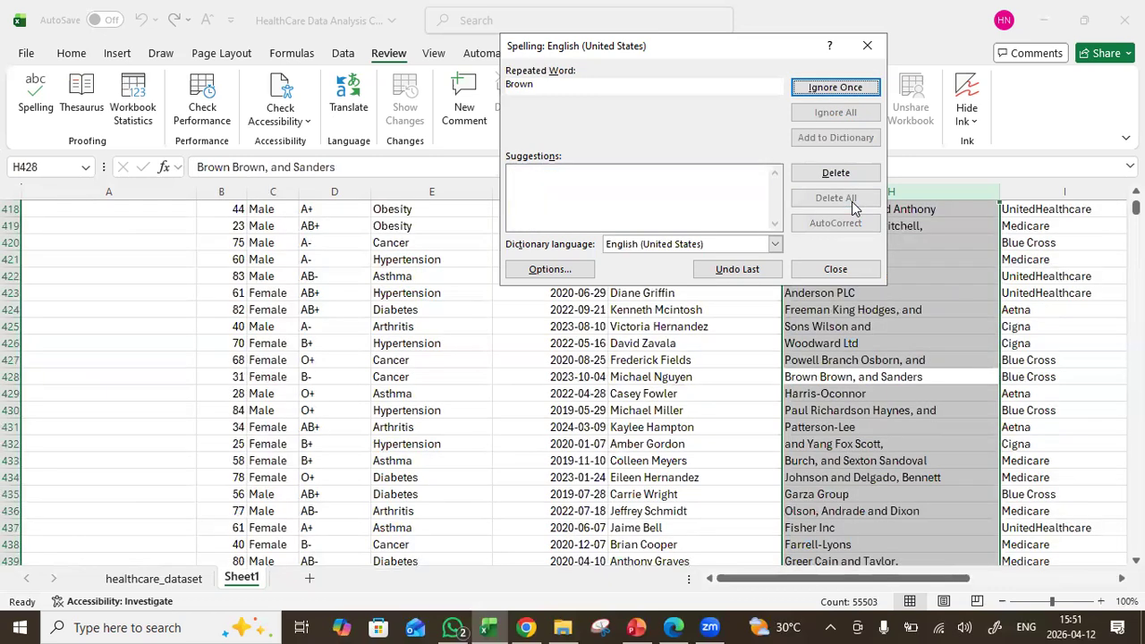
Ignore the repeated name in H428 once and change all occurrences of the names flagged in H429, H499, H553 and H554 to the first suggestion
click(845, 88)
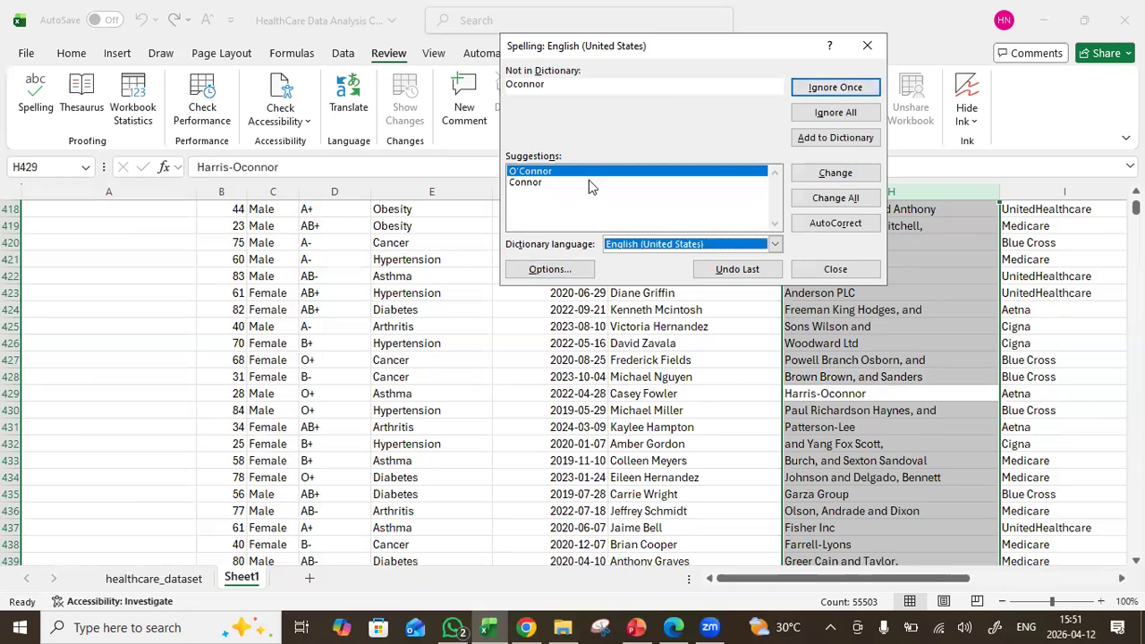
click(818, 201)
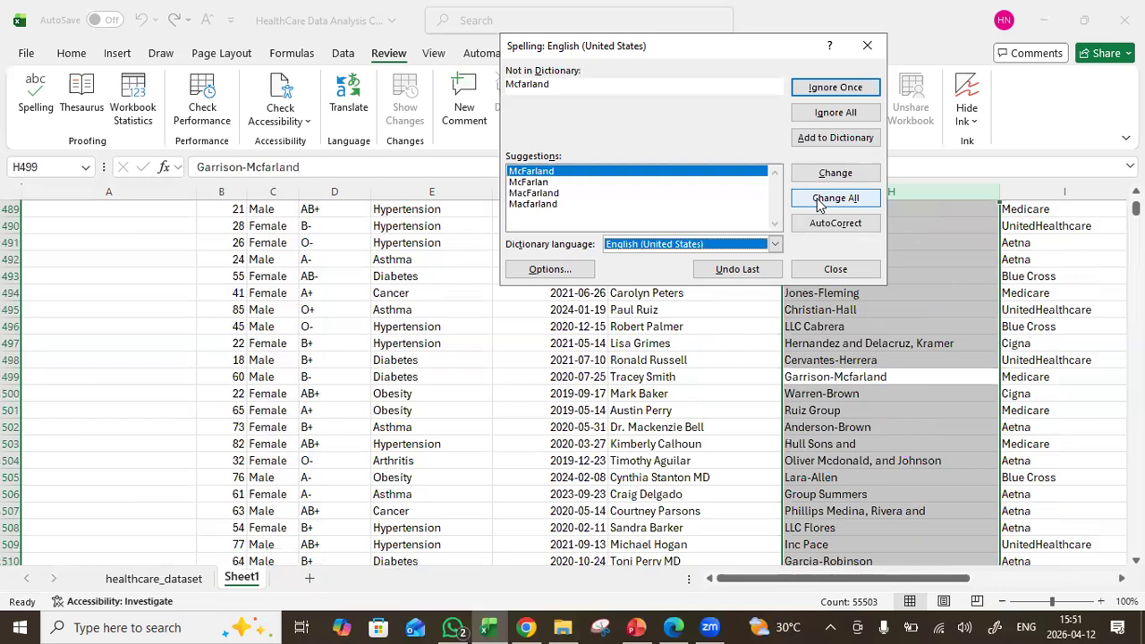
click(822, 200)
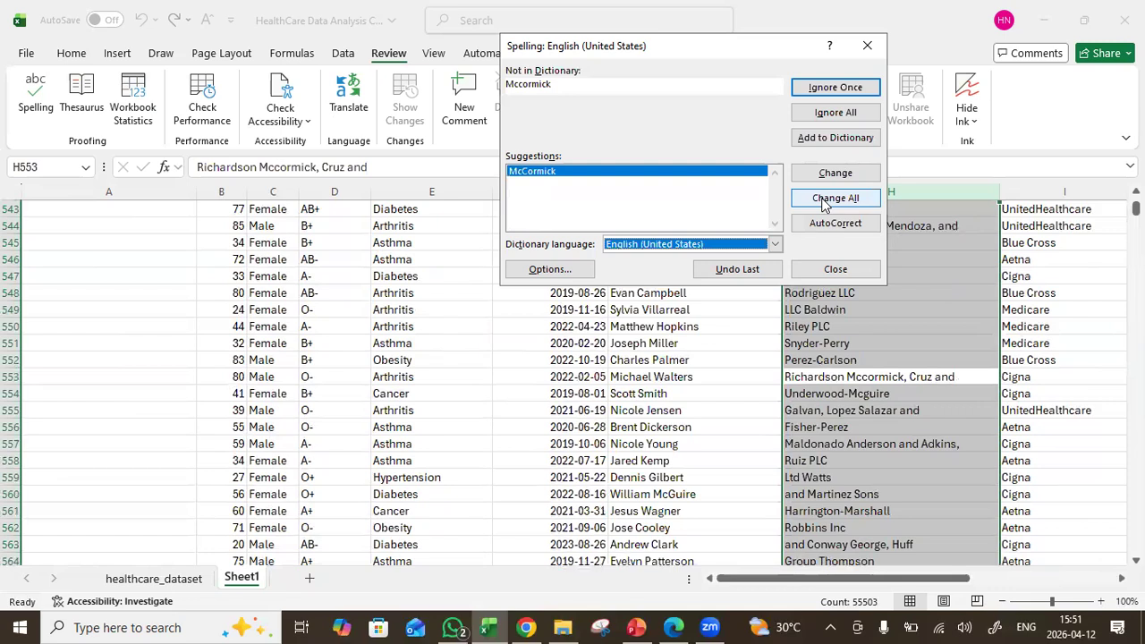
click(823, 200)
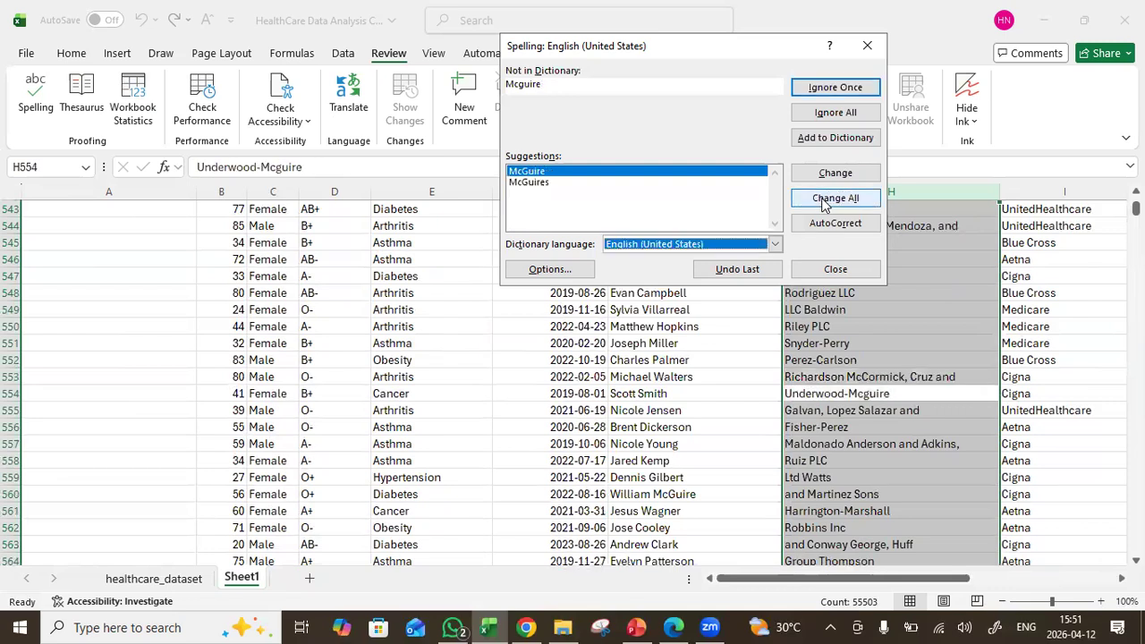
click(823, 201)
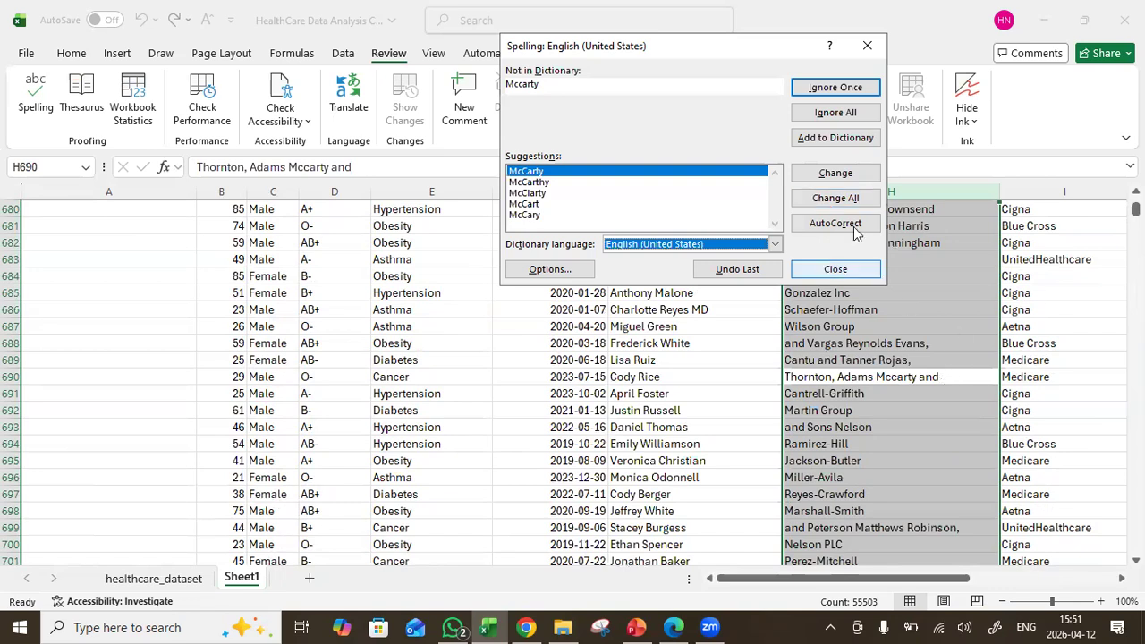
Change all occurrences of the names flagged in H690, H744, H1548 and H1591 to the first suggestion, ignoring the repeated name in H1371 once
click(837, 199)
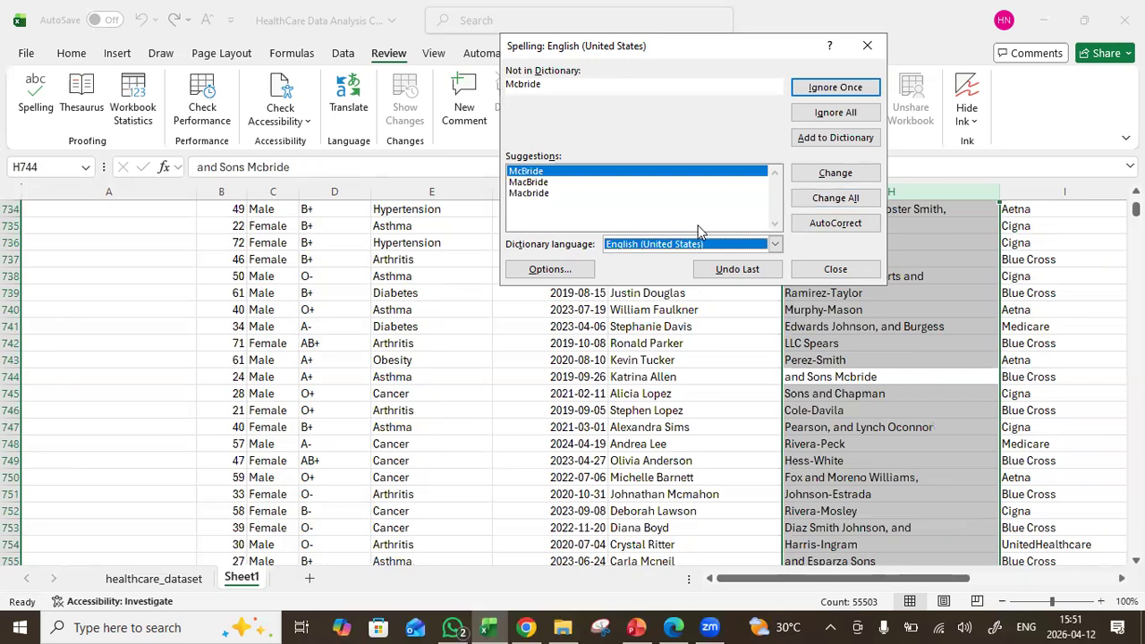
click(851, 197)
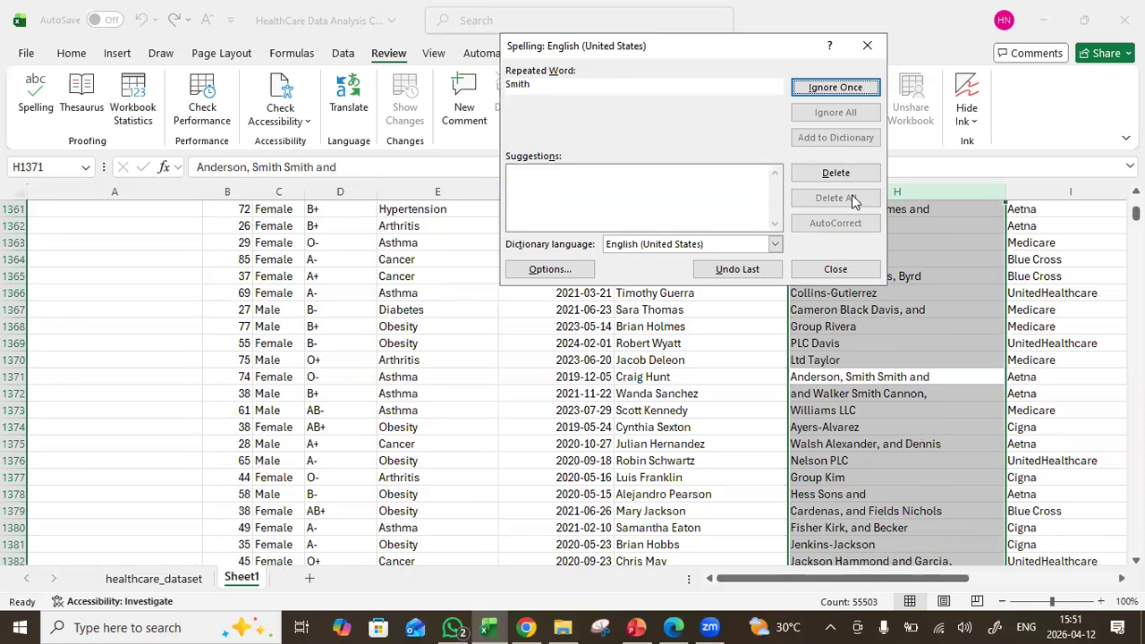
click(835, 87)
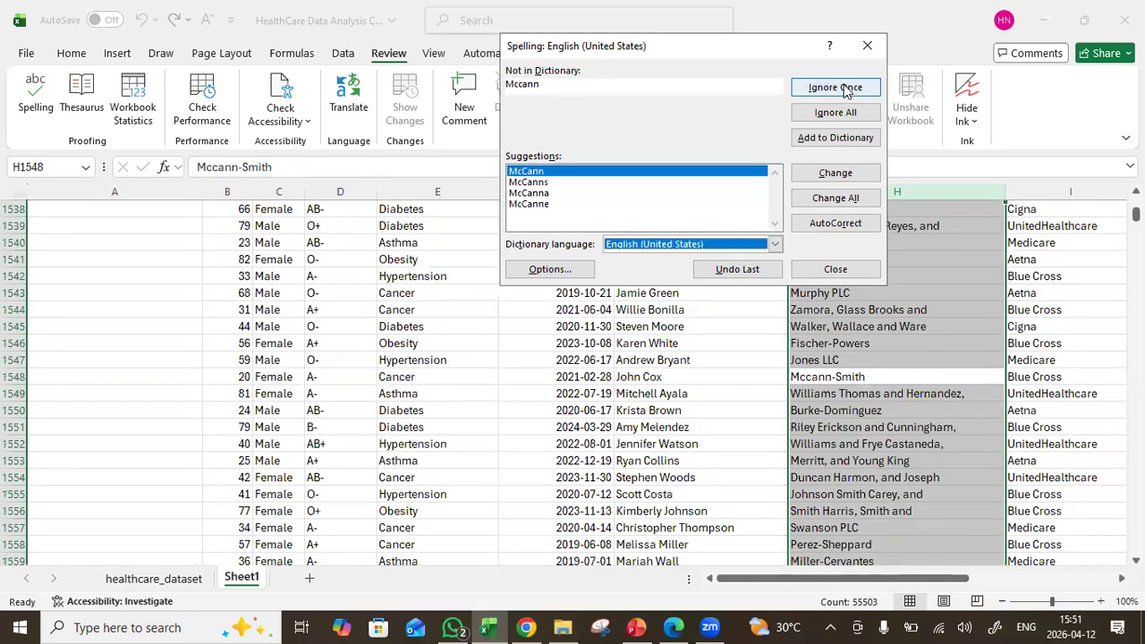
click(836, 198)
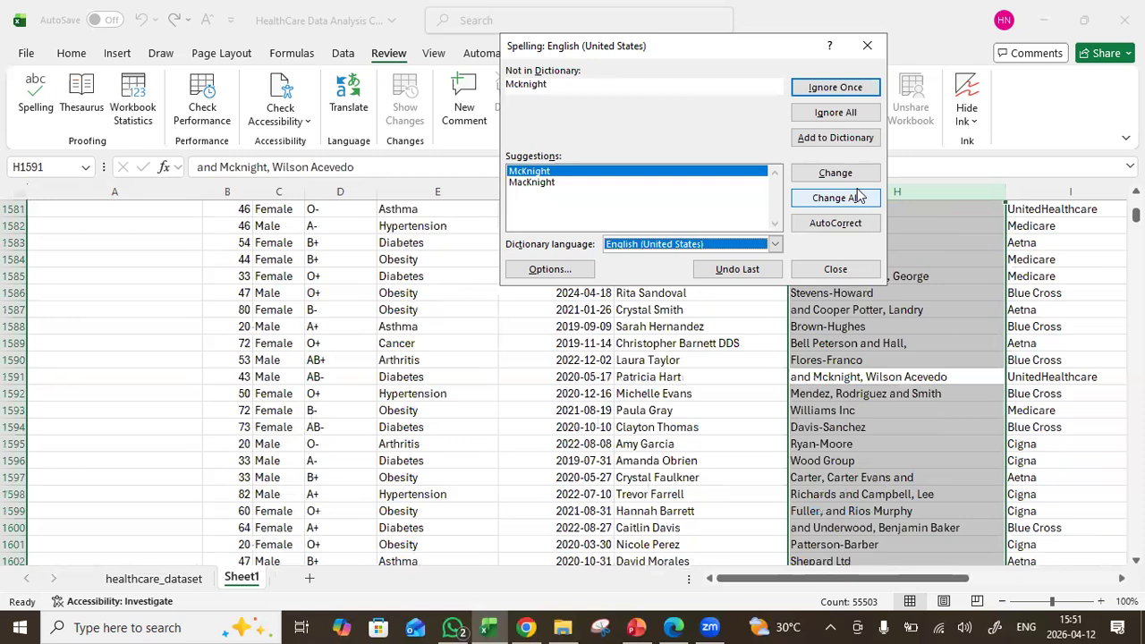
click(859, 198)
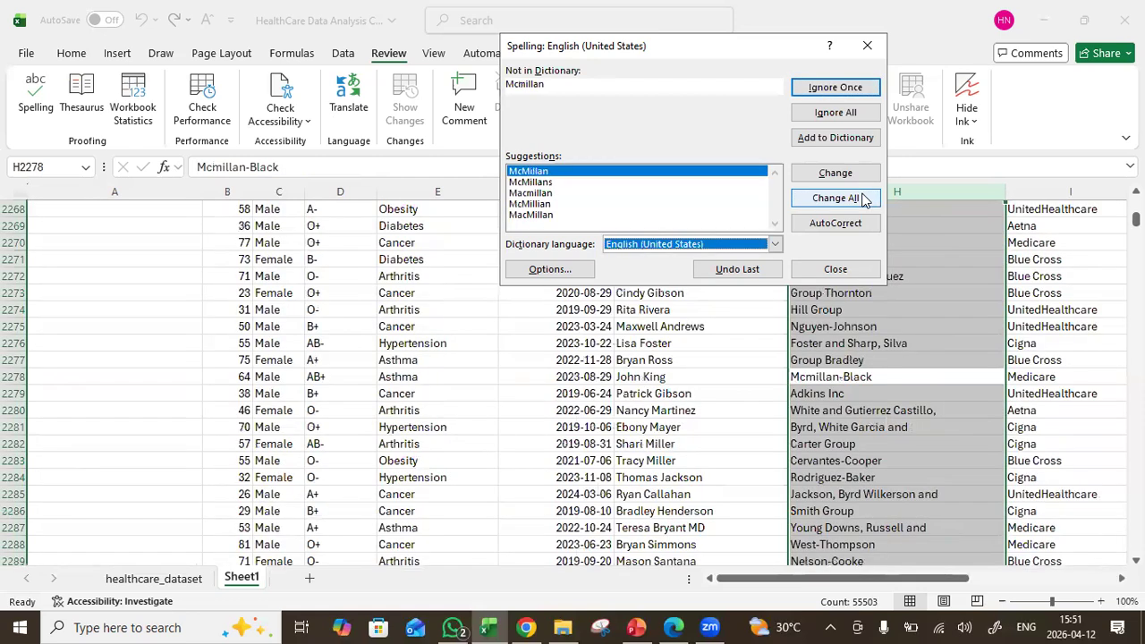
Change all occurrences of the names in H2278 and H3600 to the third suggestion and in H4551 to the first, ignoring the repeat in H2860 once
click(532, 193)
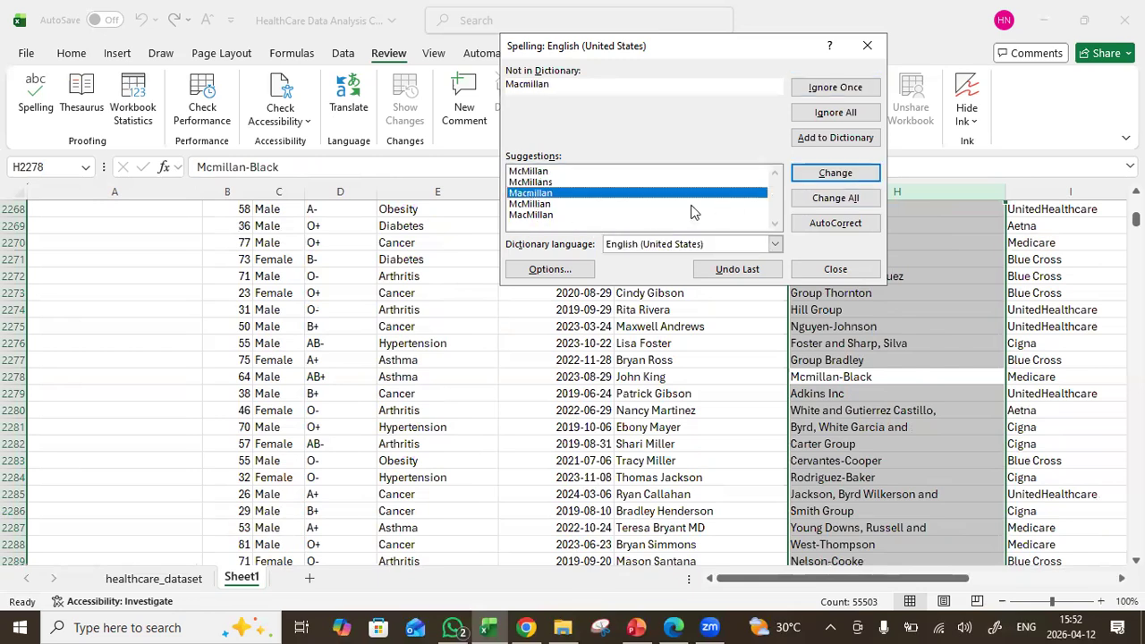
click(848, 201)
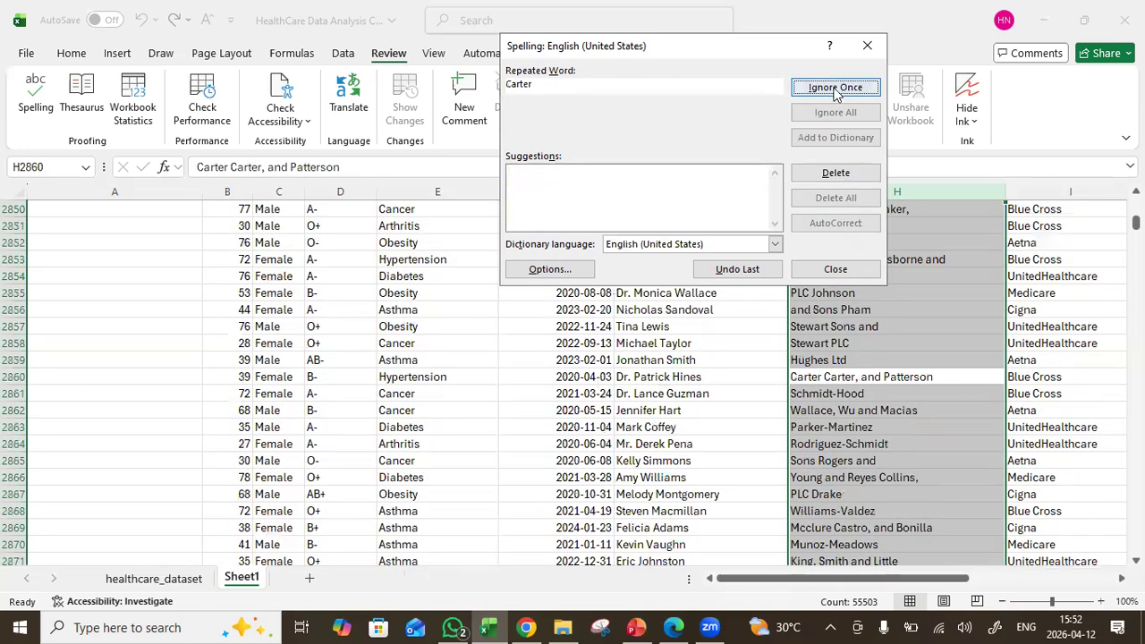
click(837, 89)
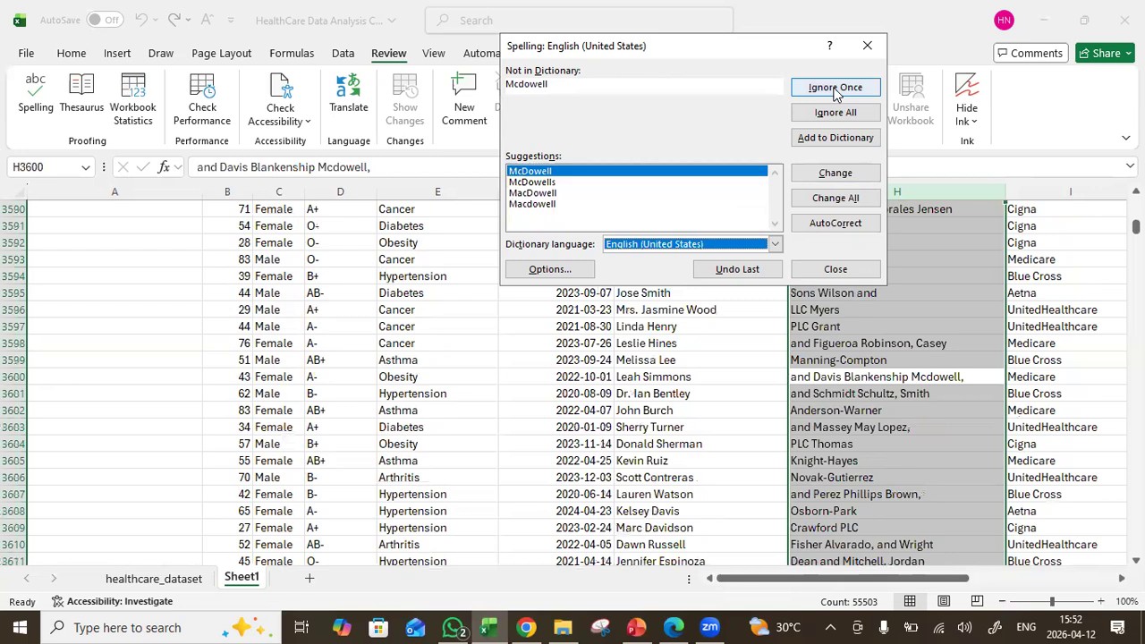
click(572, 191)
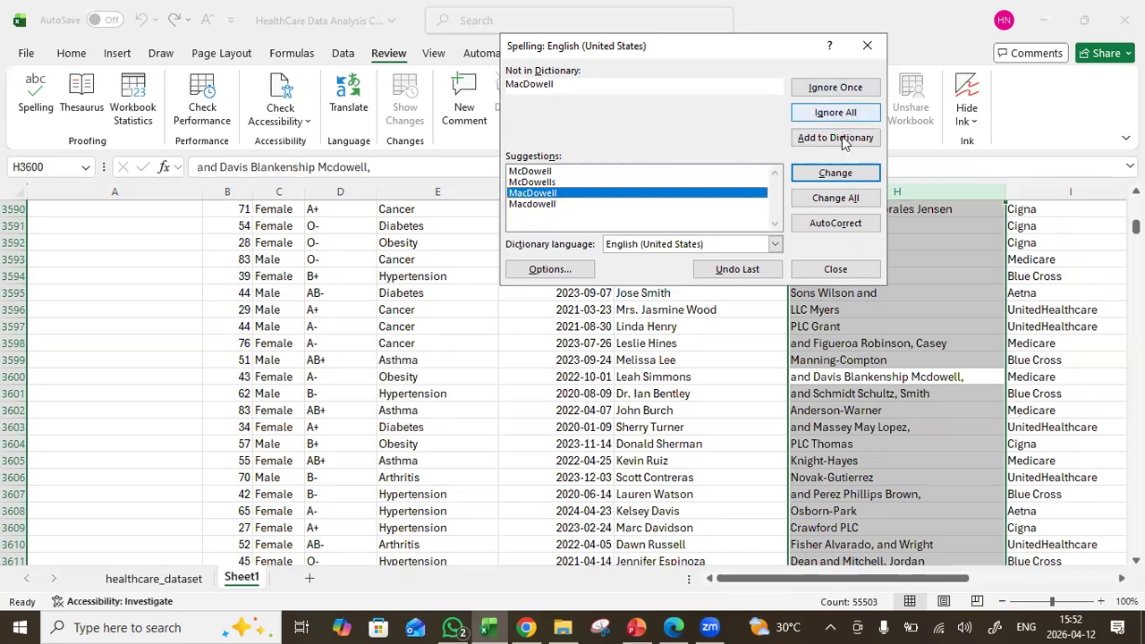
click(847, 201)
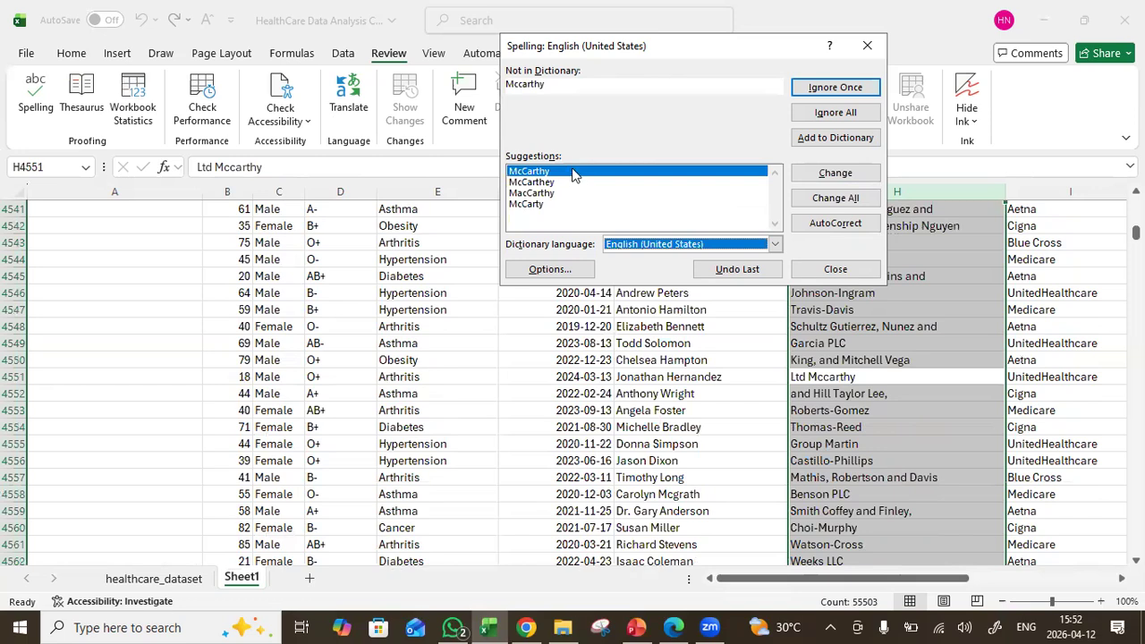
click(826, 200)
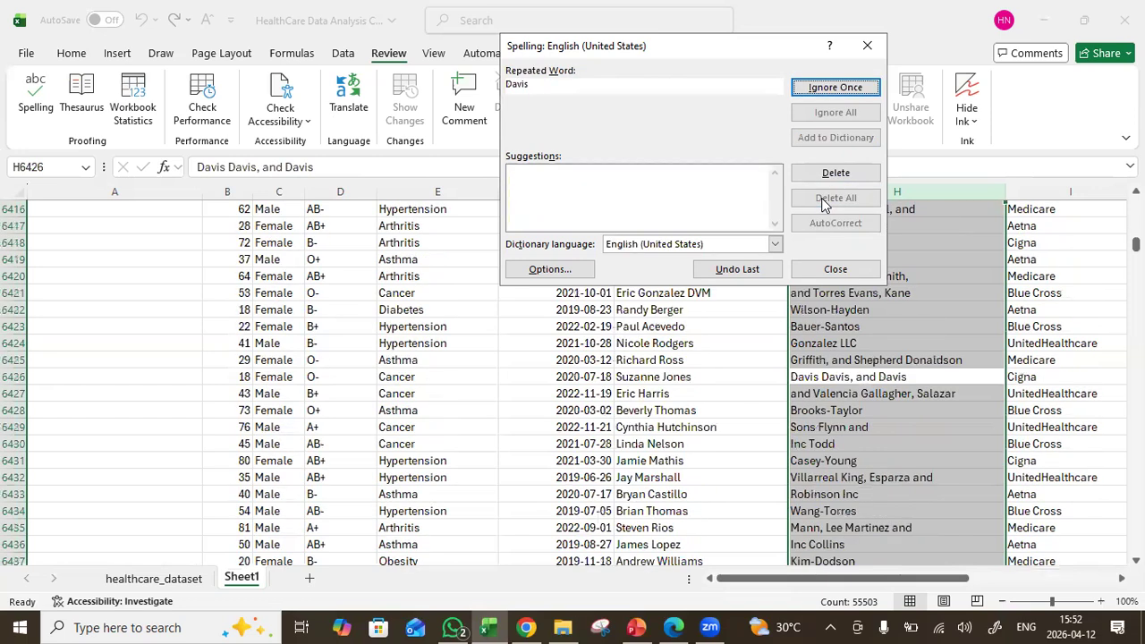
Ignore each repeated name flagged in the HOSPITAL column once, from H6426 until the spell check reaches H17165
click(832, 90)
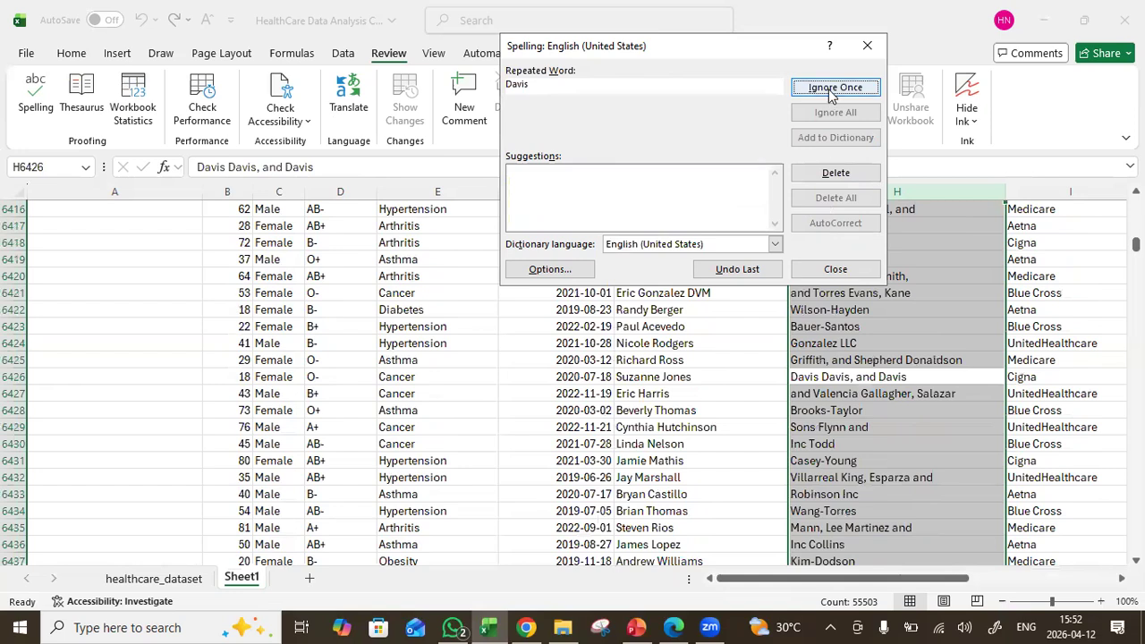
click(833, 89)
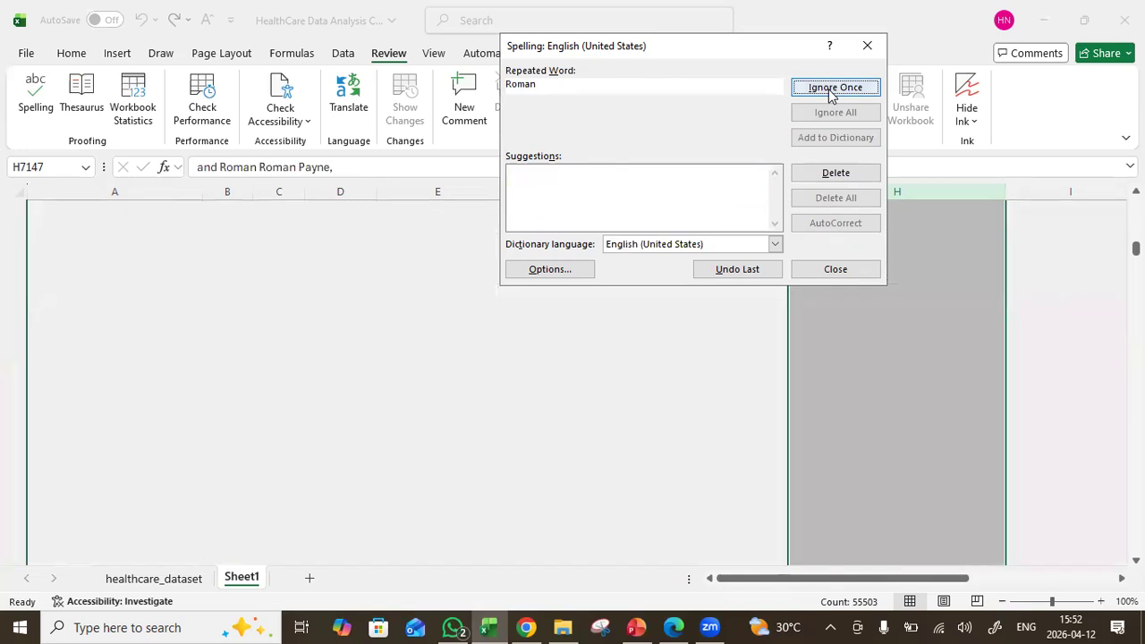
click(832, 90)
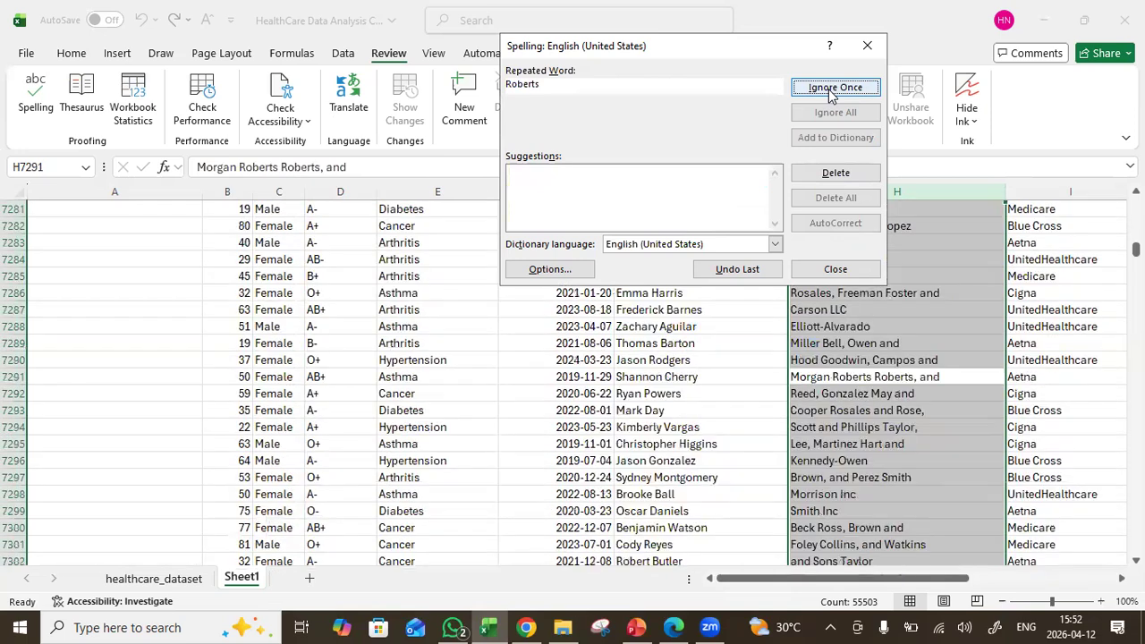
click(833, 89)
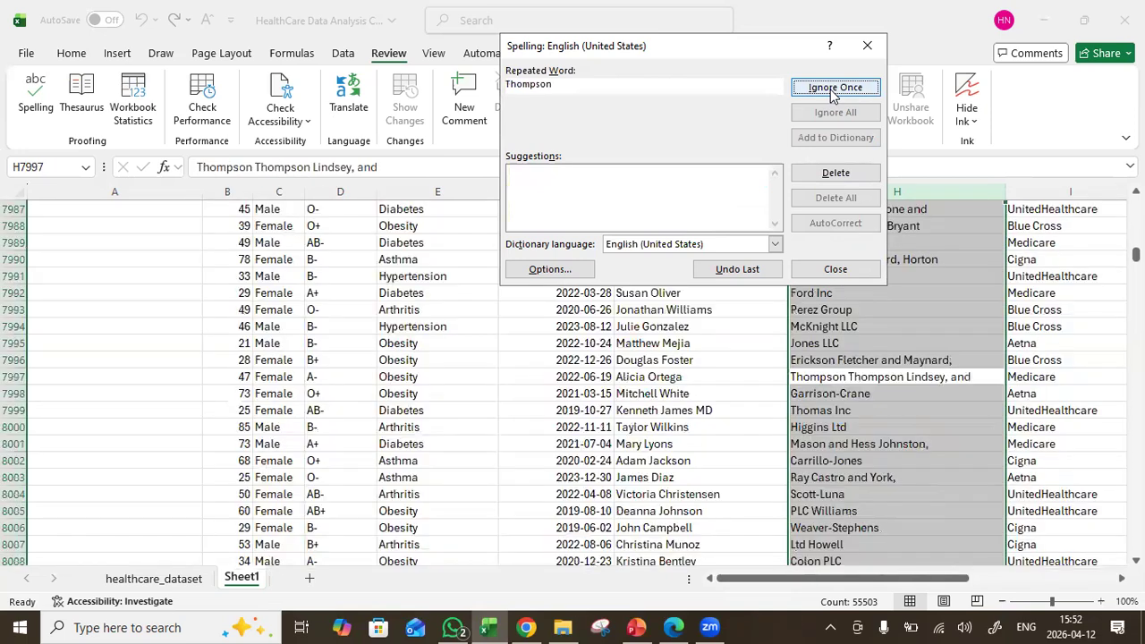
click(832, 90)
click(833, 89)
click(832, 89)
click(832, 89)
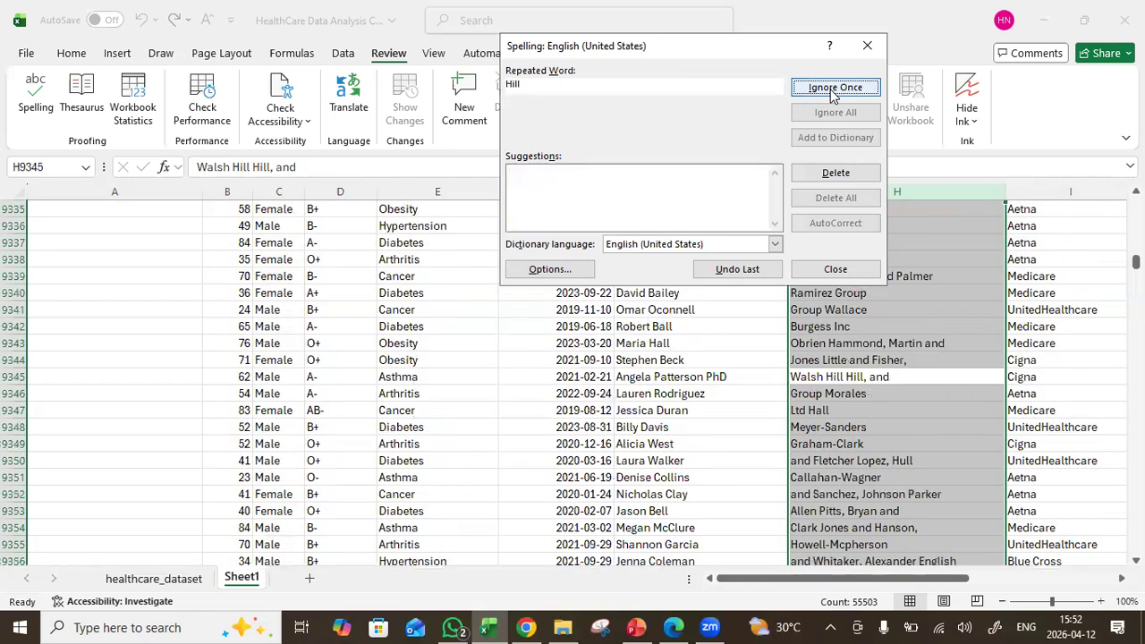
click(832, 89)
click(832, 90)
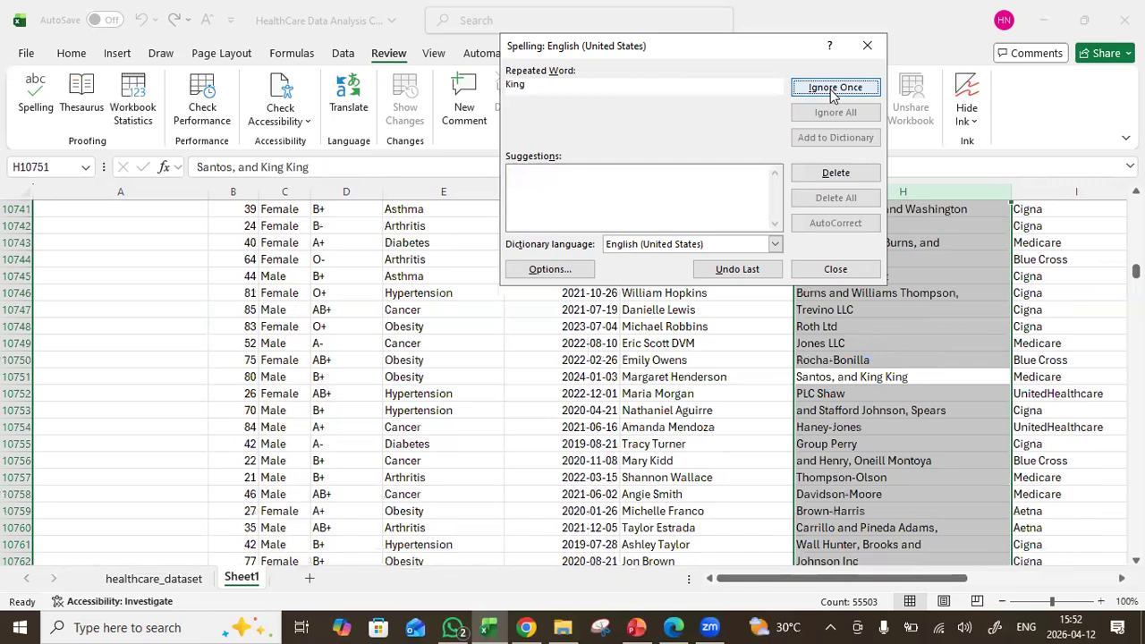
click(832, 90)
click(833, 90)
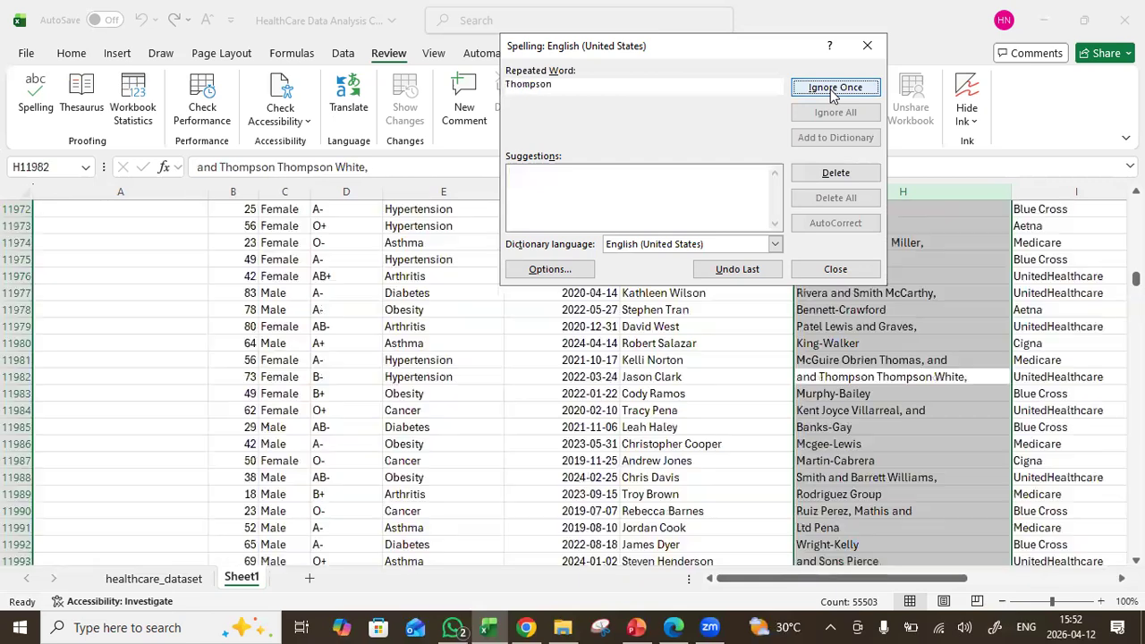
click(832, 92)
click(832, 92)
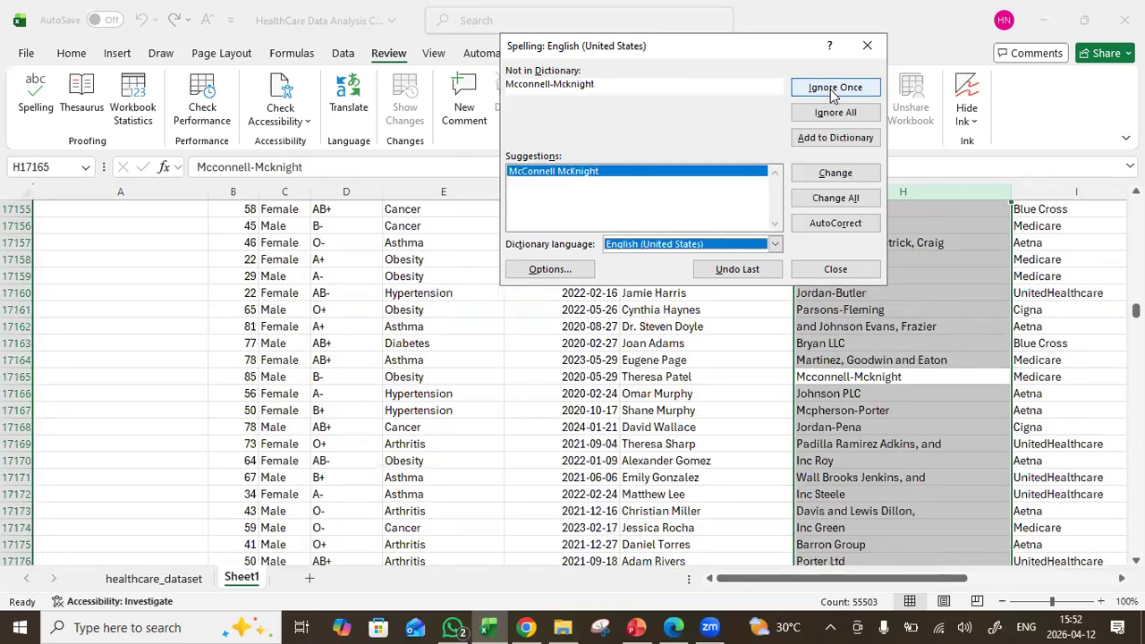
Change all occurrences of the name flagged in H17165 to the suggestion and ignore each repeated name once until the spell check reaches H53904
click(845, 200)
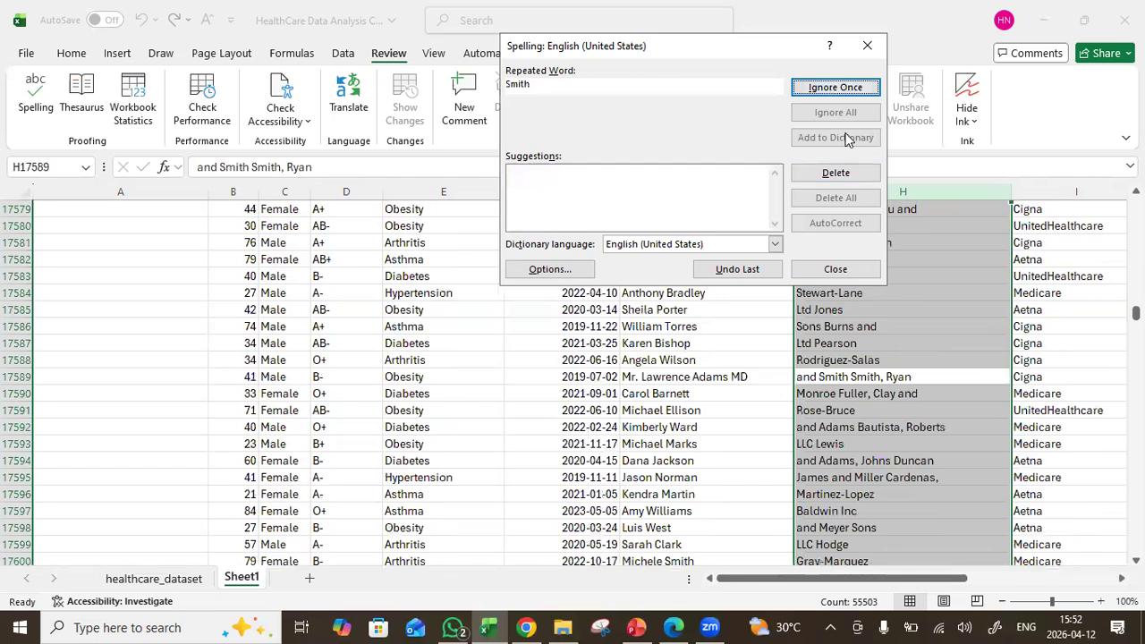
click(841, 92)
click(842, 92)
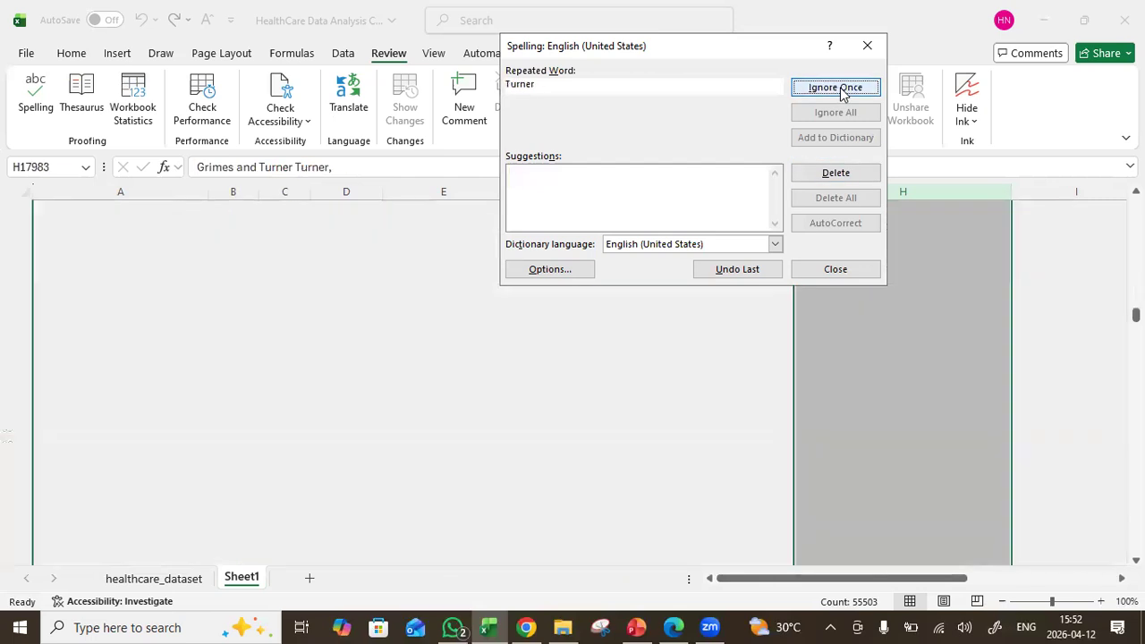
click(841, 92)
click(841, 93)
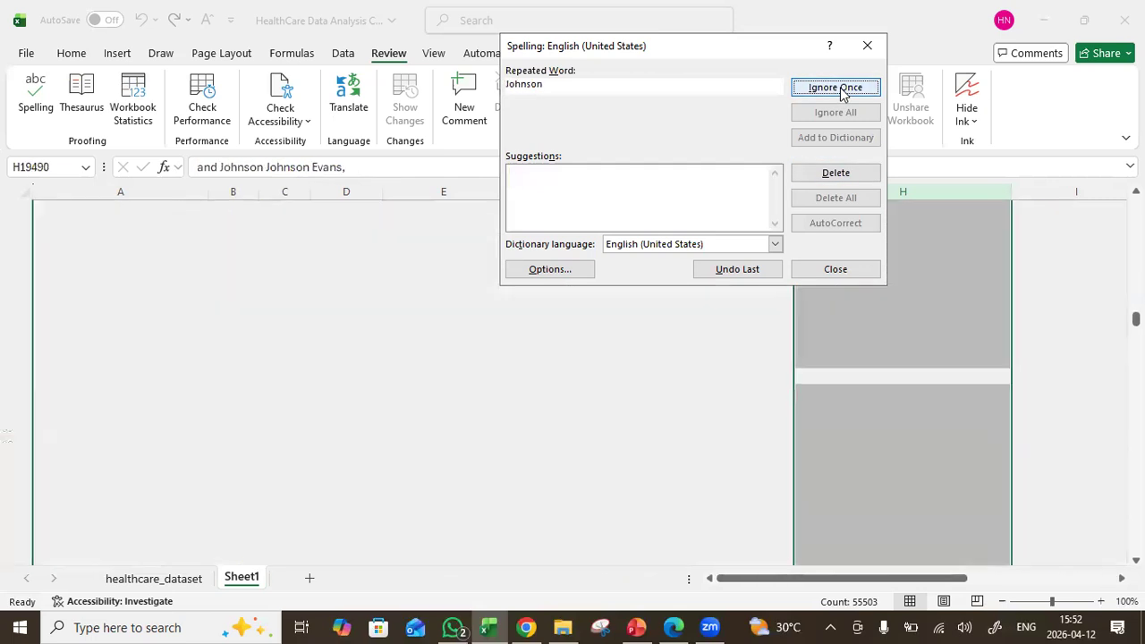
click(842, 92)
click(841, 92)
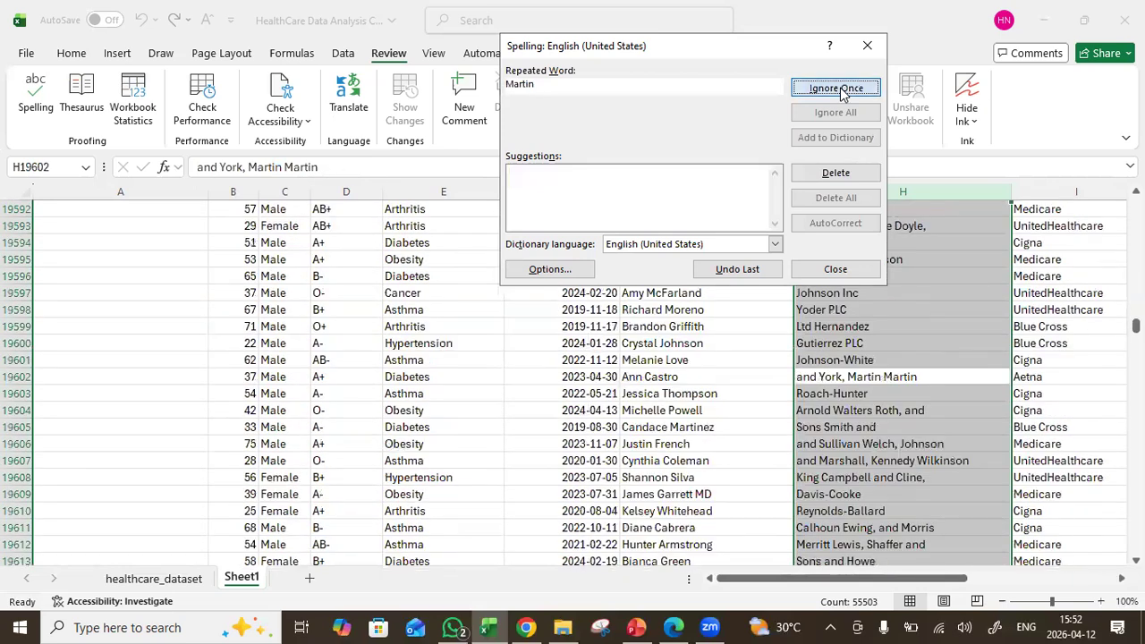
click(842, 92)
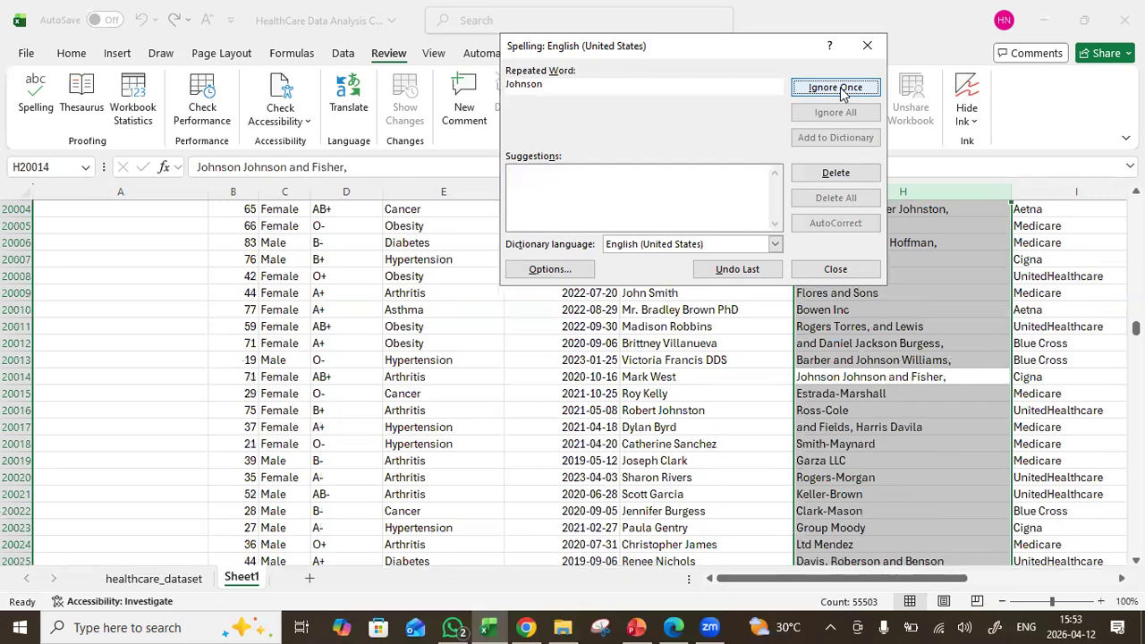
click(841, 92)
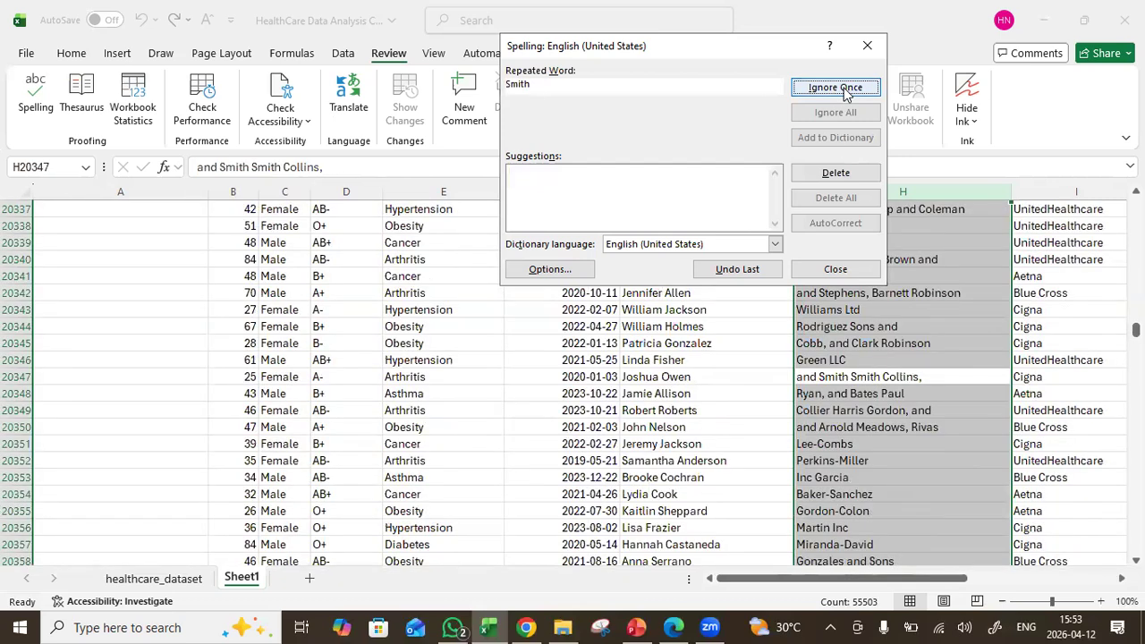
click(841, 89)
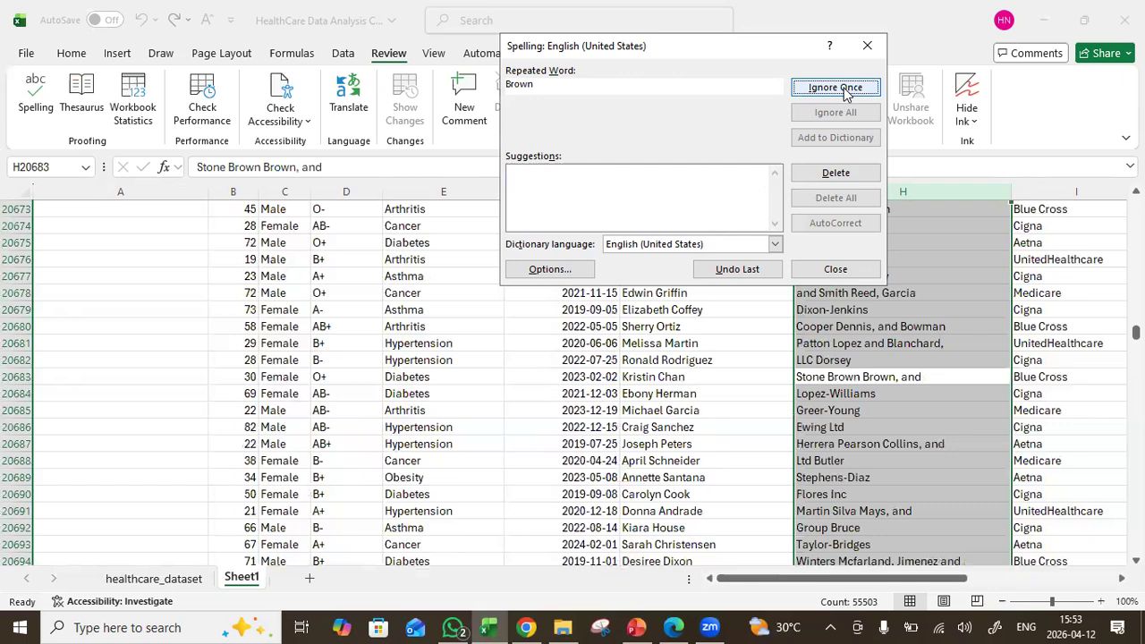
click(837, 88)
click(837, 88)
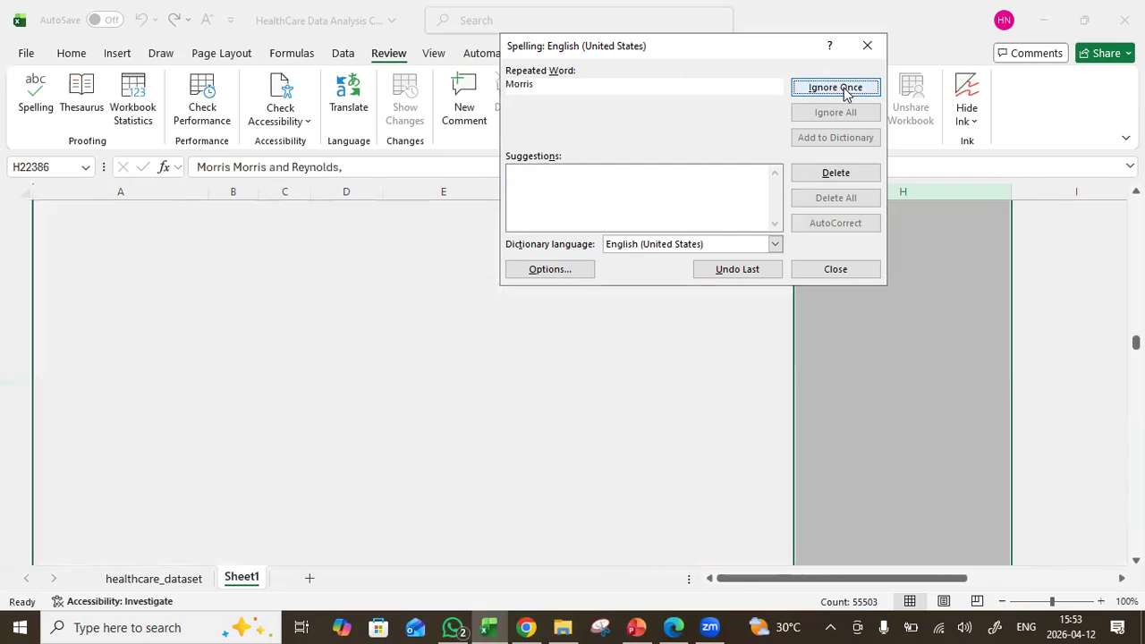
click(836, 88)
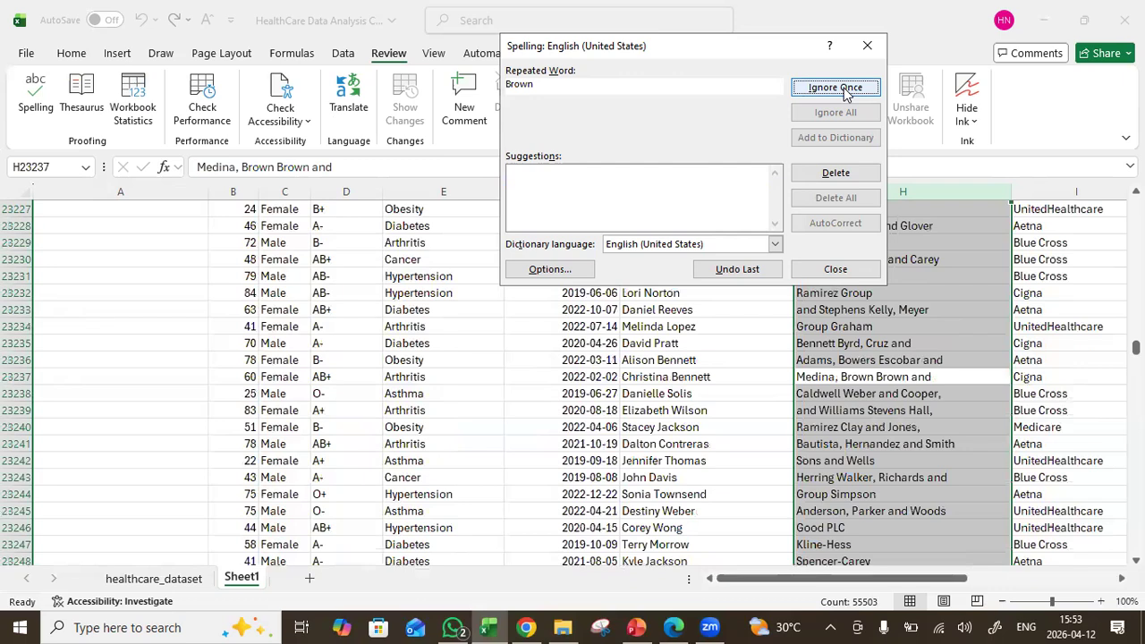
click(836, 87)
click(837, 87)
click(837, 87)
click(837, 87)
click(837, 88)
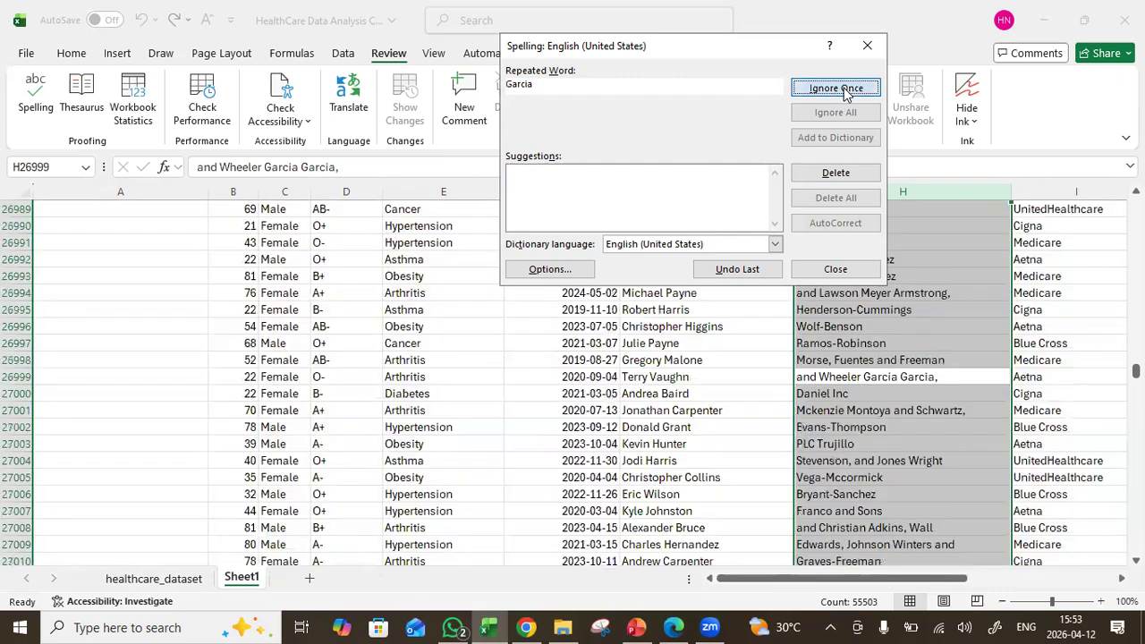
click(836, 87)
click(837, 88)
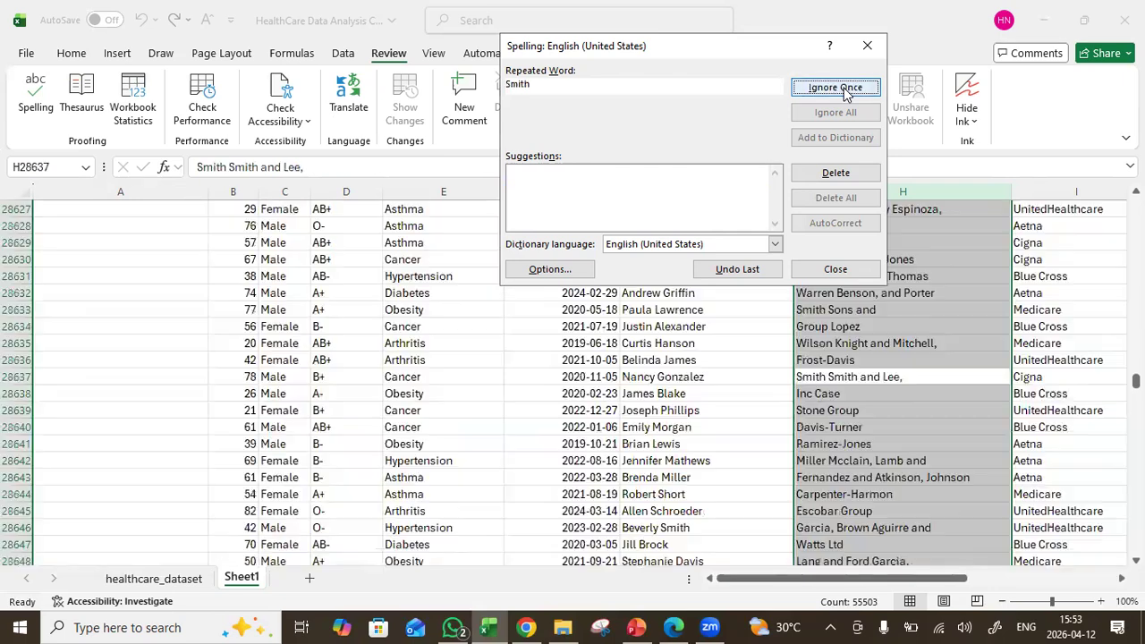
click(837, 88)
click(837, 87)
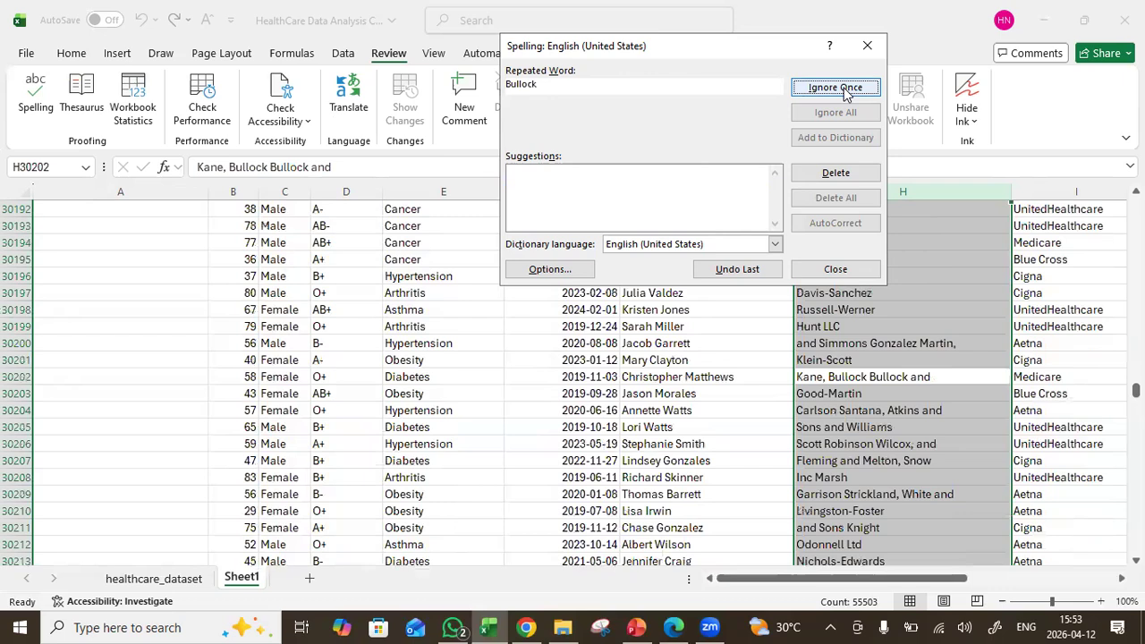
click(837, 87)
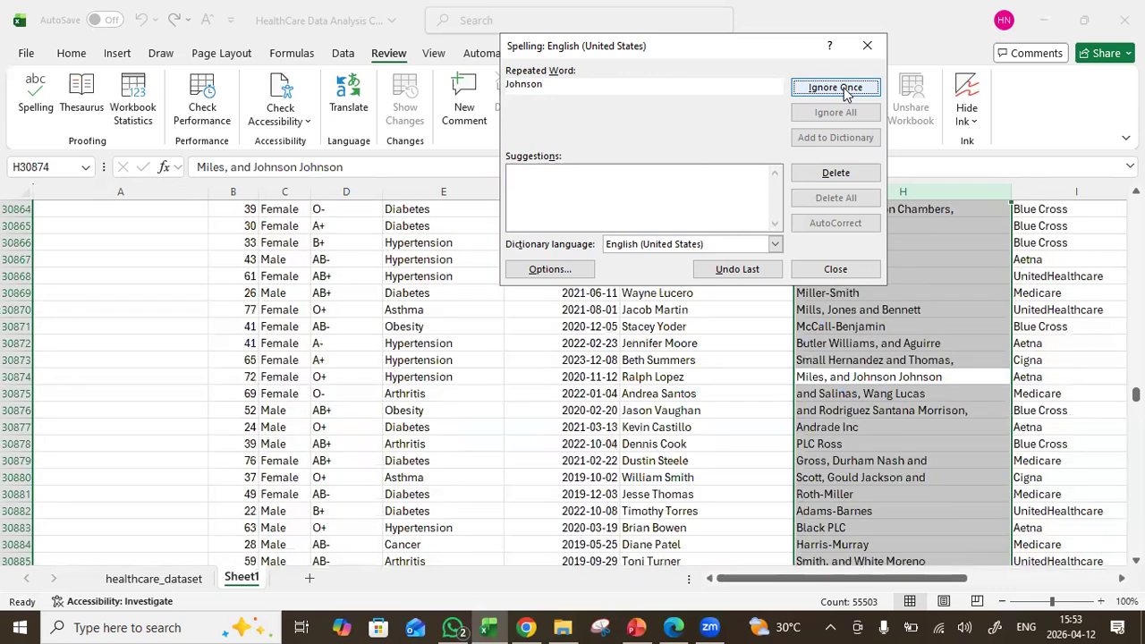
click(845, 91)
click(837, 88)
click(845, 91)
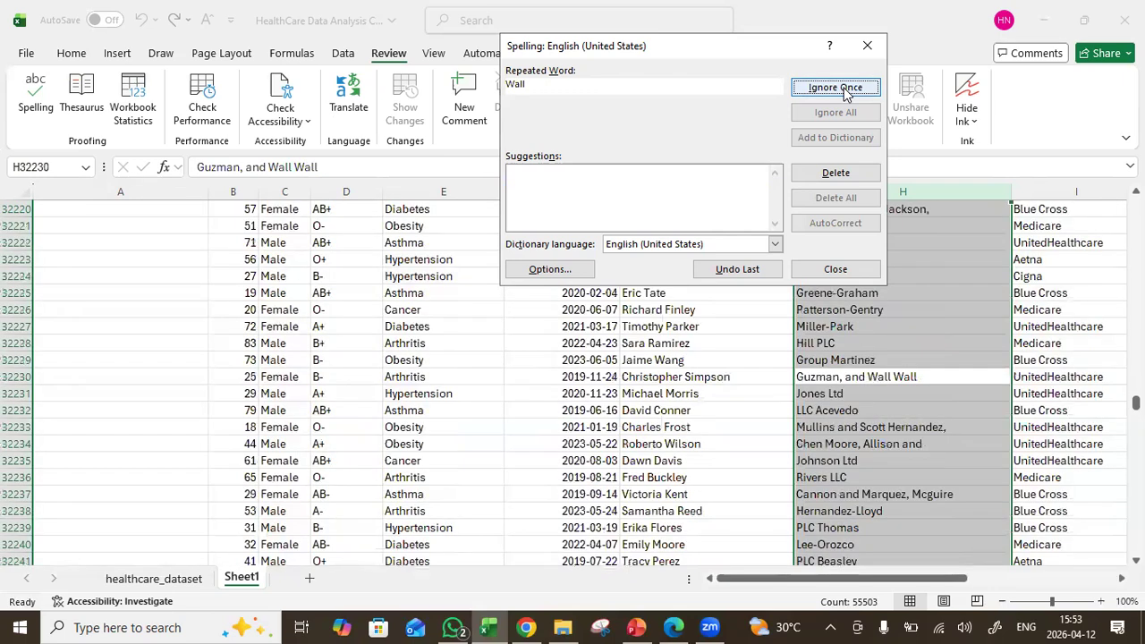
click(845, 90)
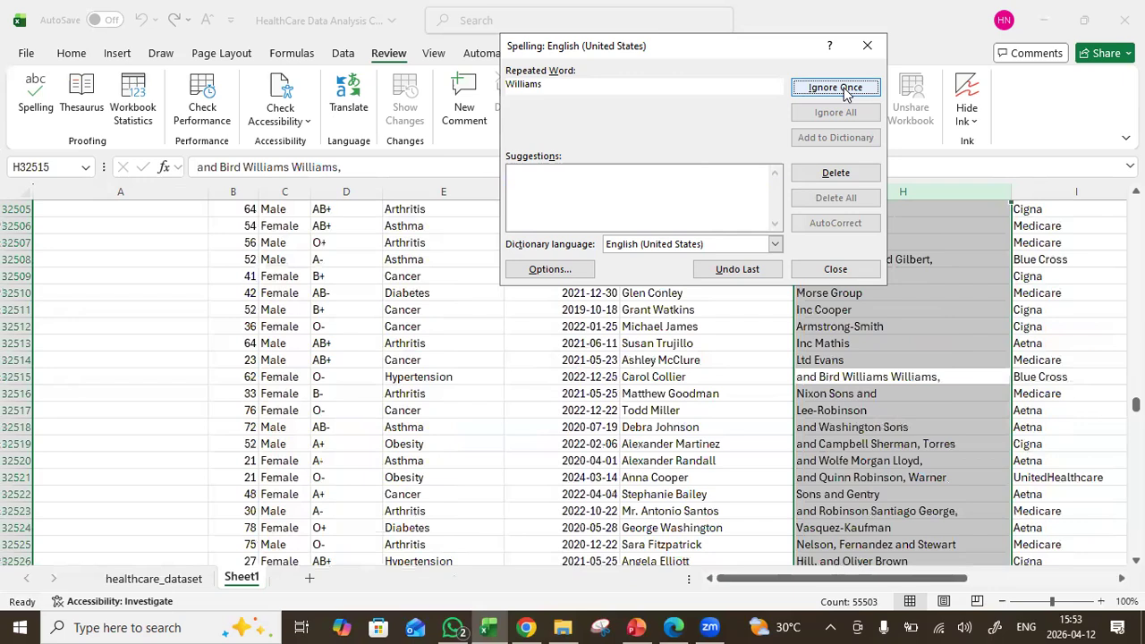
click(845, 90)
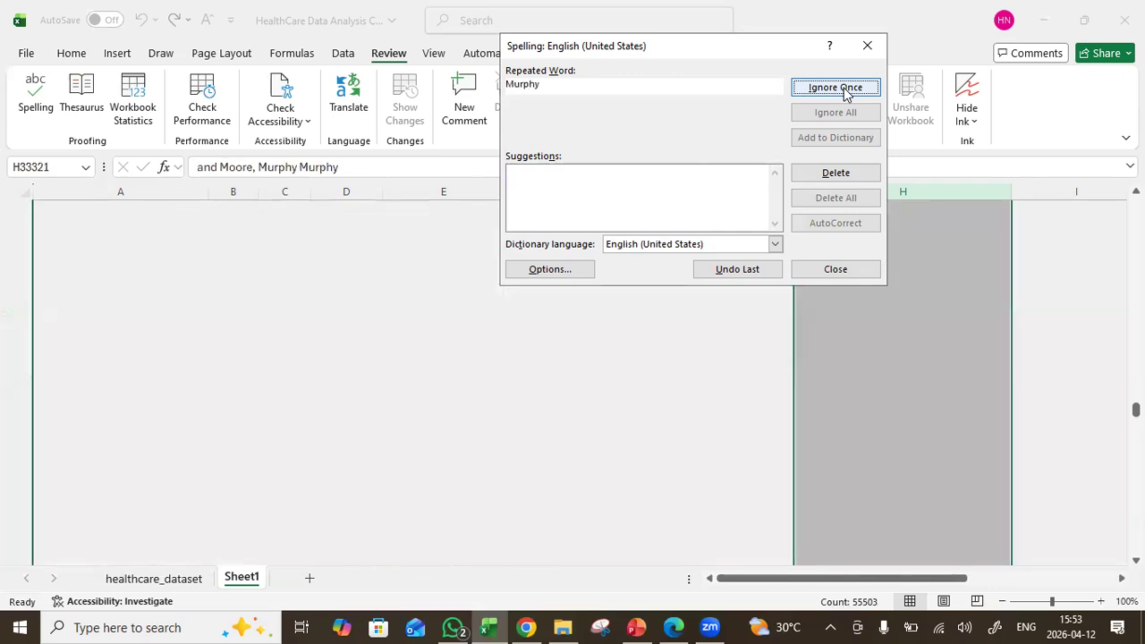
click(845, 90)
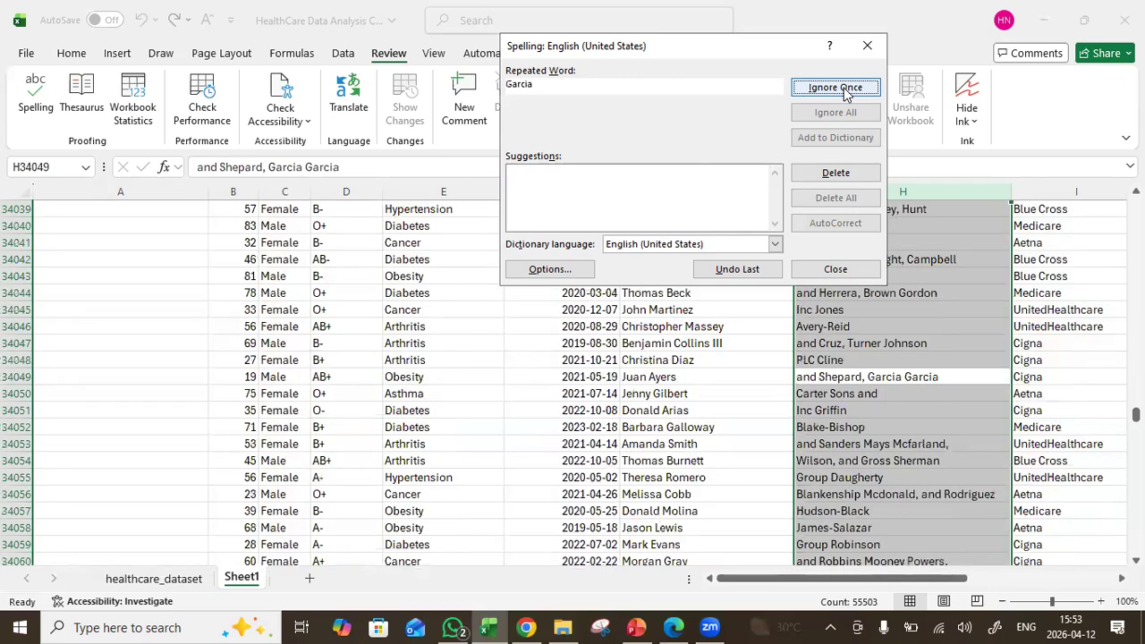
click(845, 90)
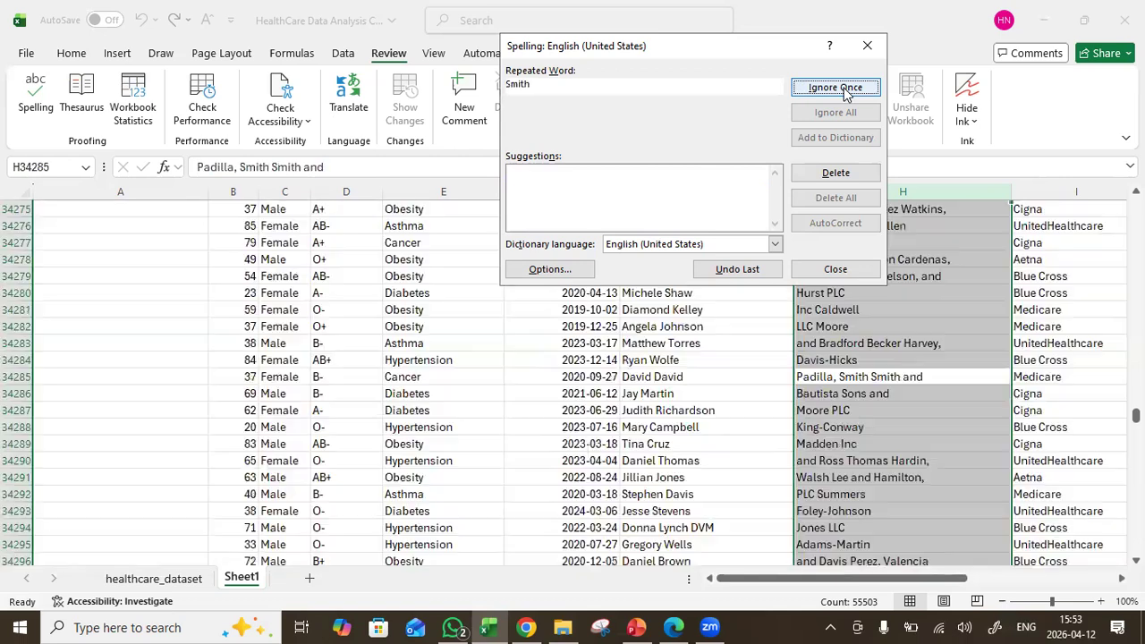
click(845, 90)
click(845, 90)
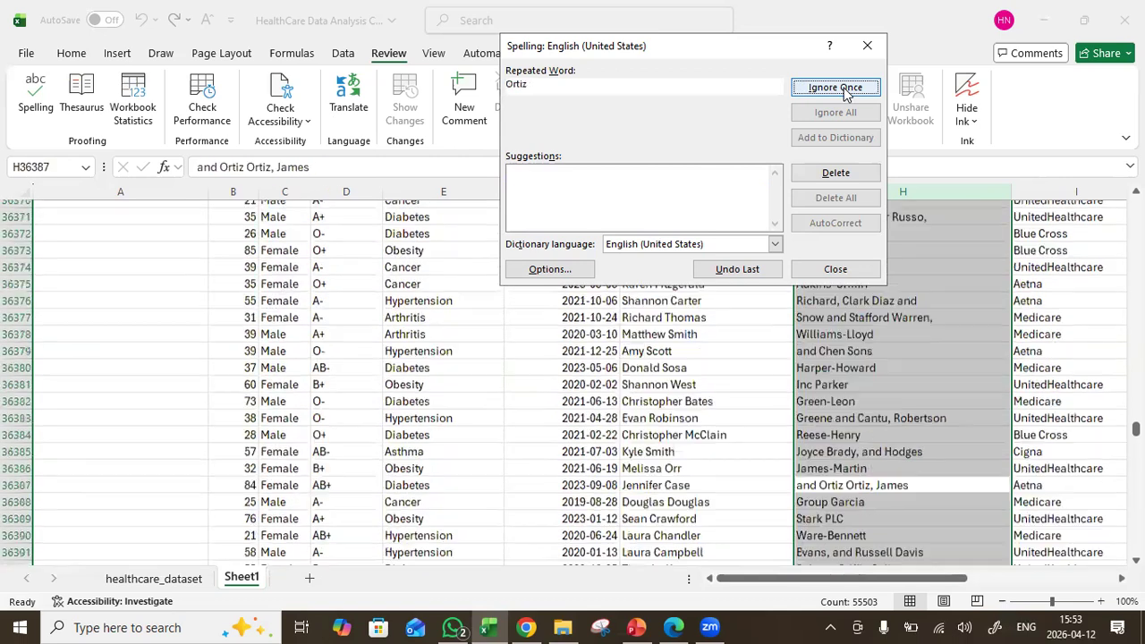
click(845, 91)
click(845, 90)
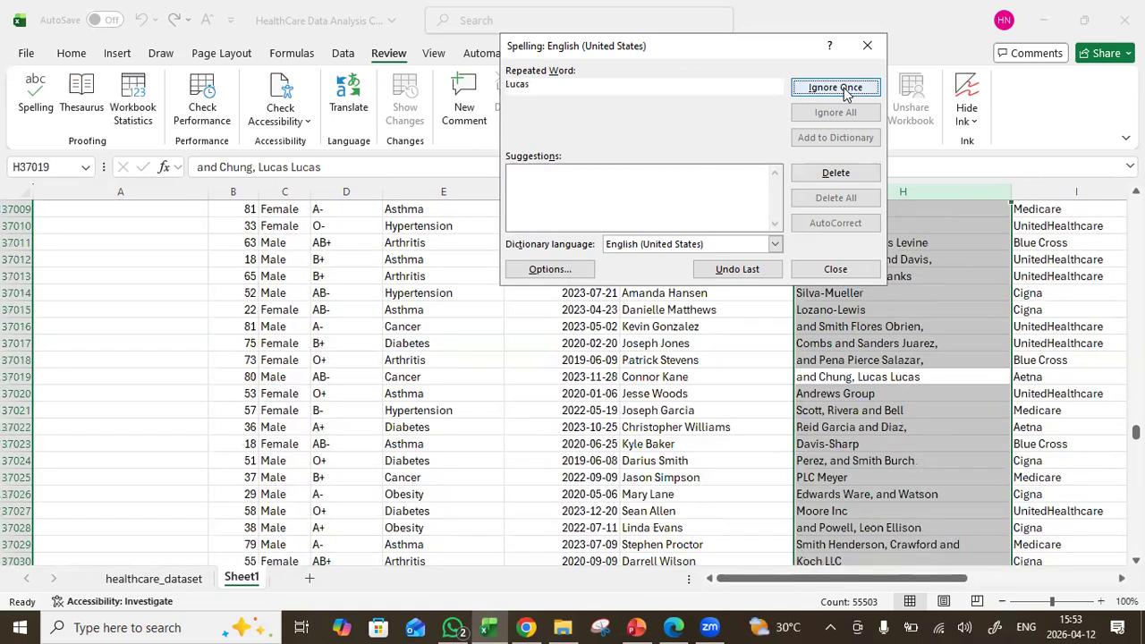
click(845, 91)
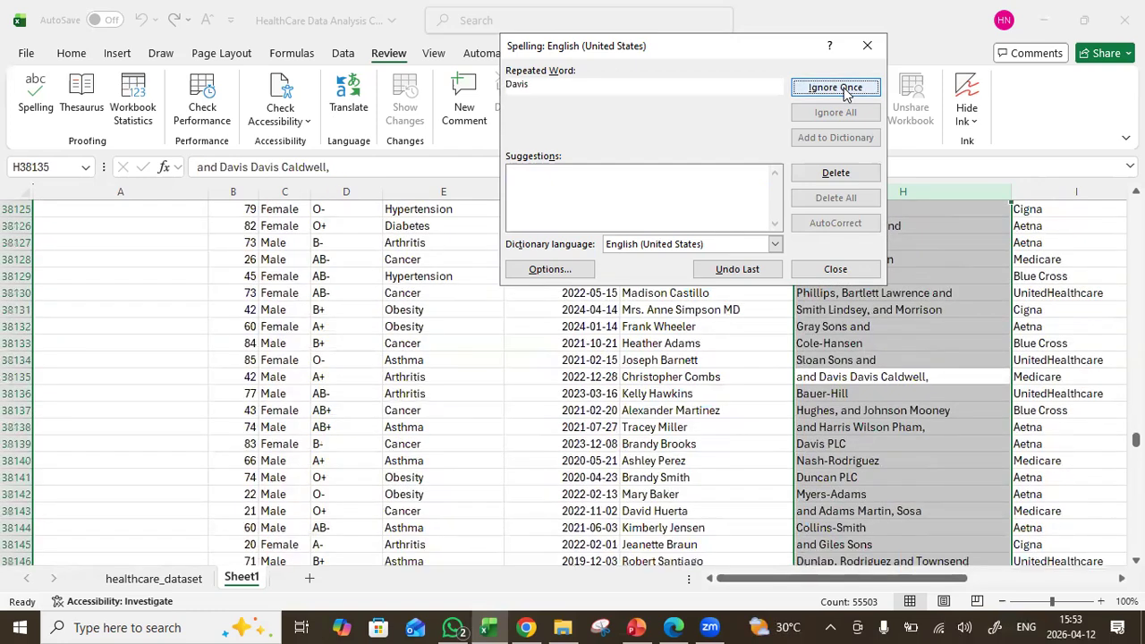
click(844, 90)
click(844, 90)
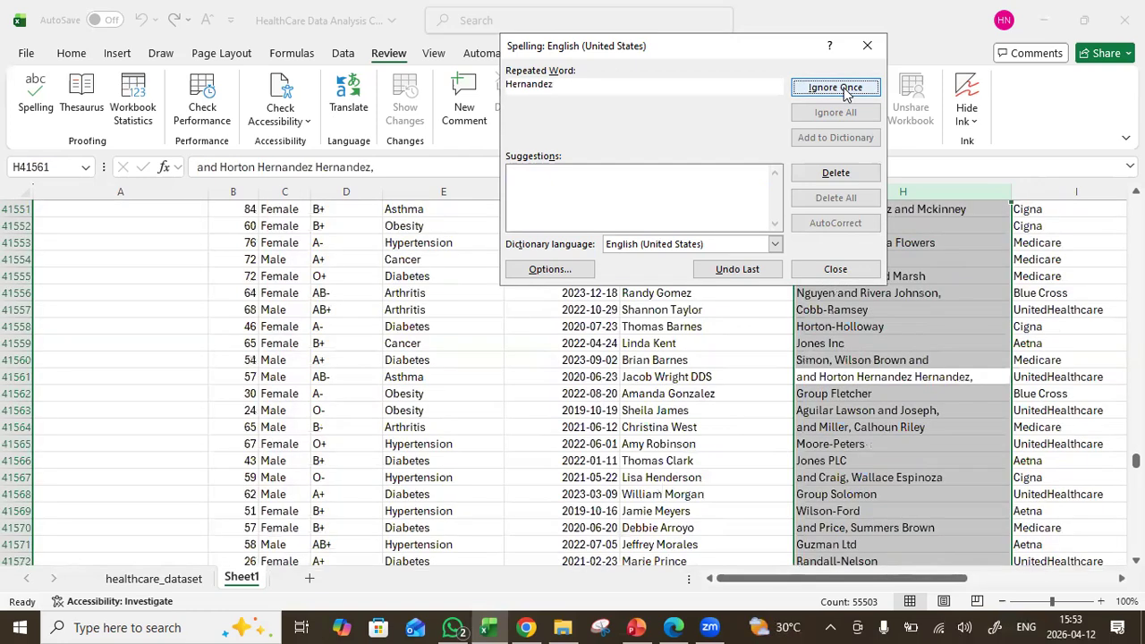
click(845, 90)
click(845, 90)
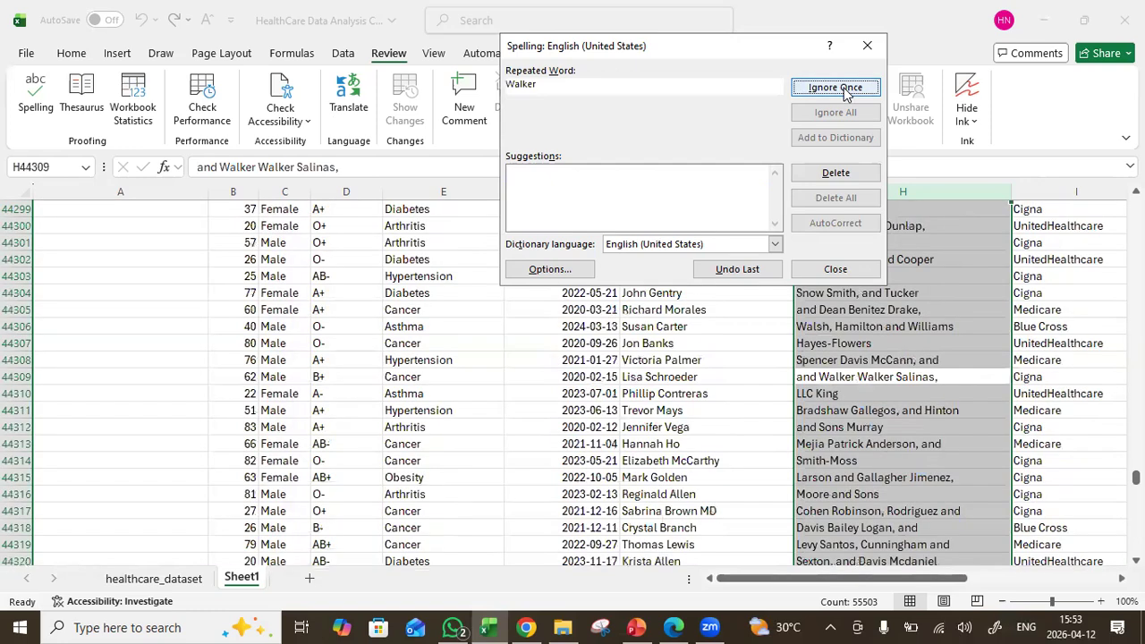
click(836, 88)
click(835, 88)
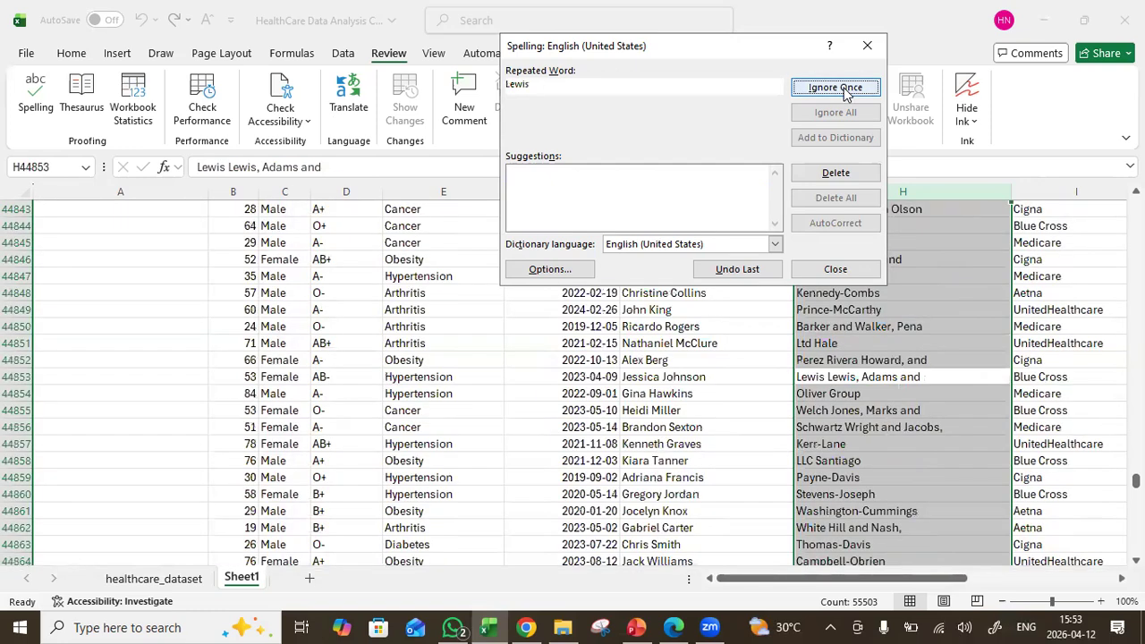
click(836, 88)
click(835, 88)
click(835, 88)
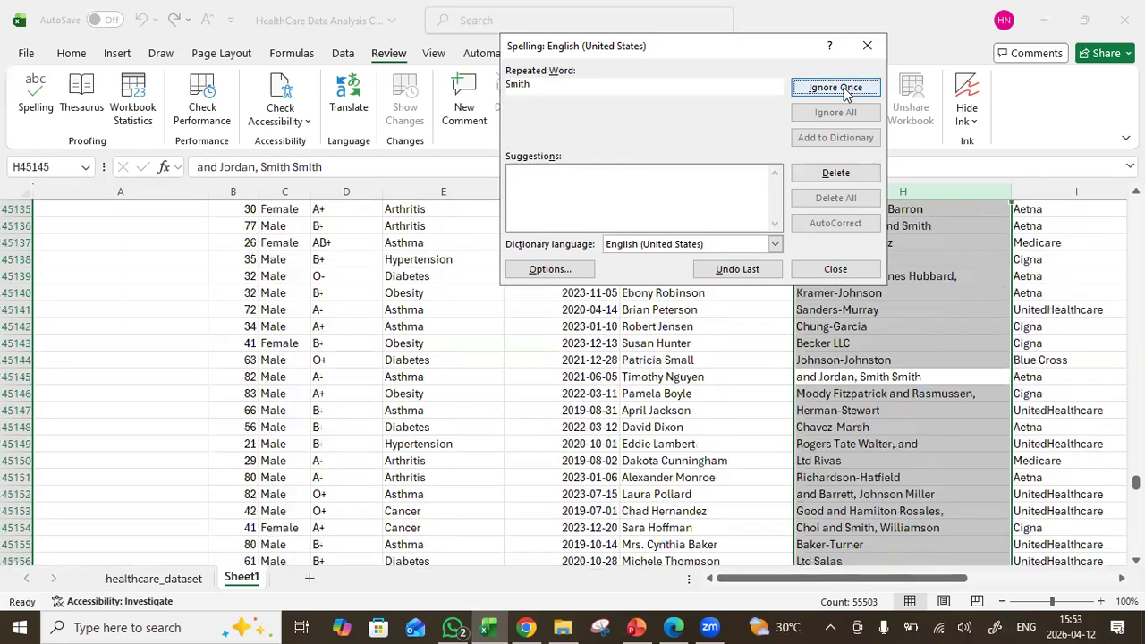
click(836, 88)
click(836, 88)
click(836, 87)
click(836, 88)
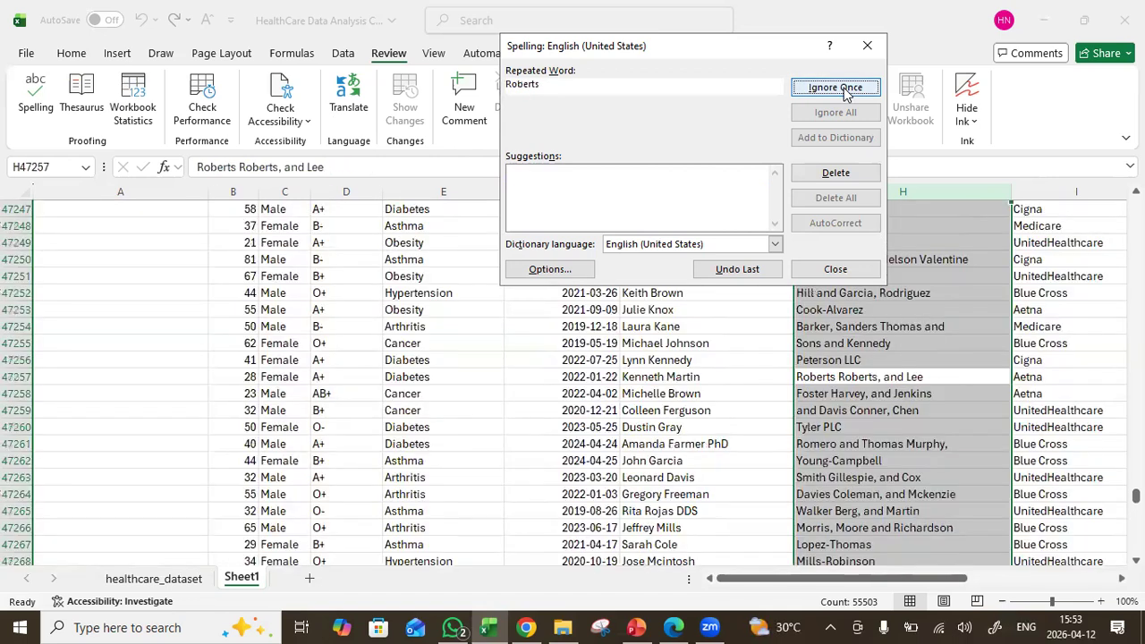
click(835, 88)
click(836, 88)
click(836, 87)
click(835, 87)
click(836, 87)
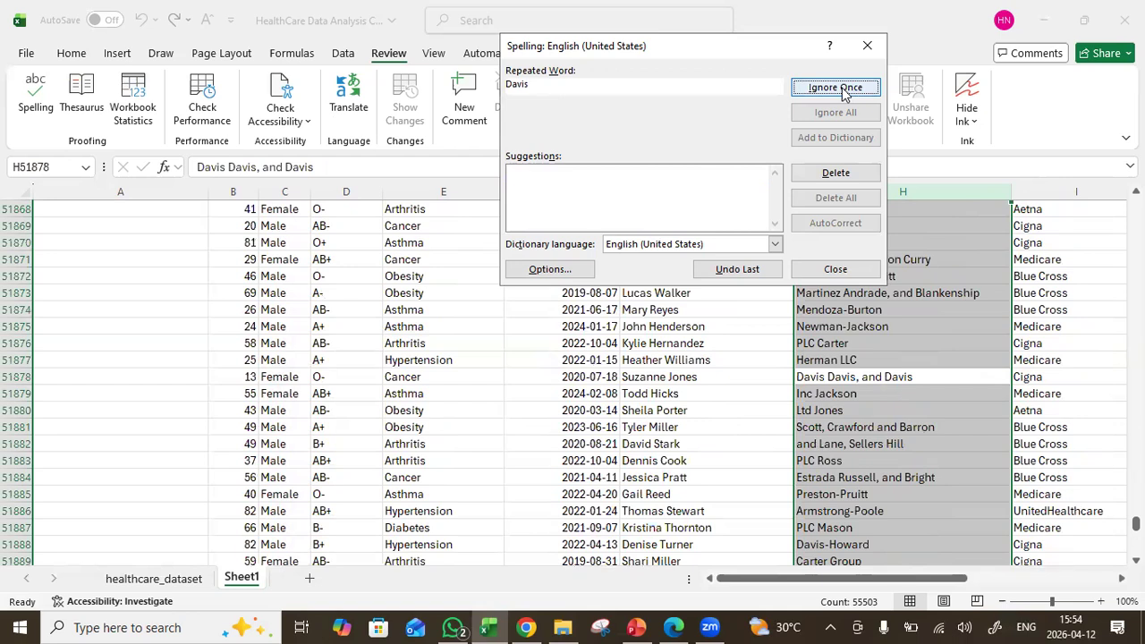
click(841, 90)
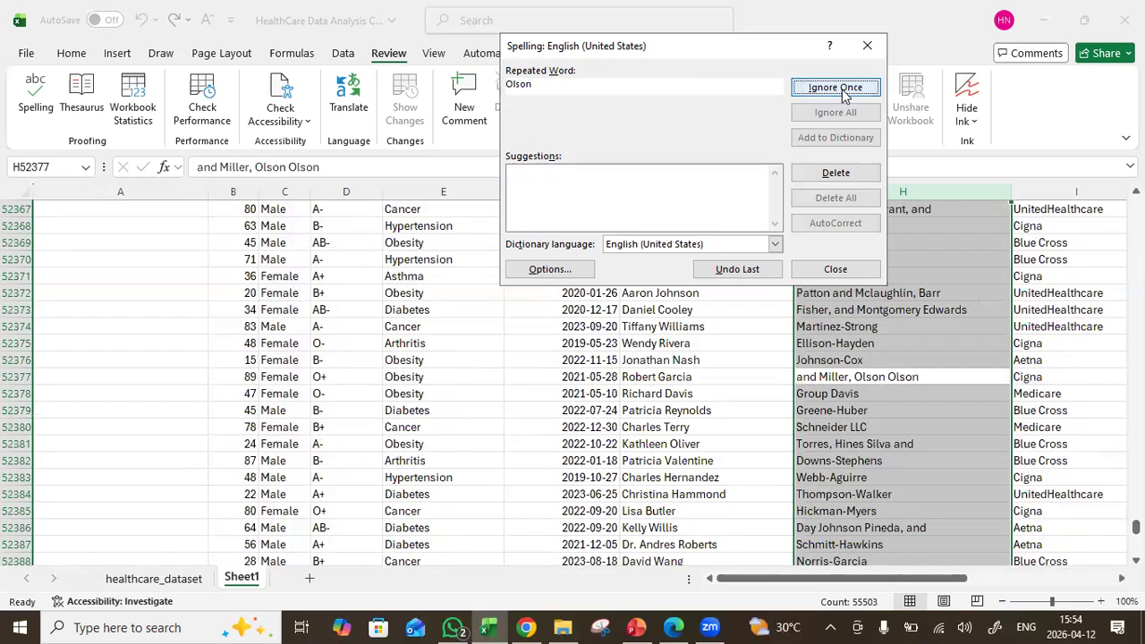
click(842, 90)
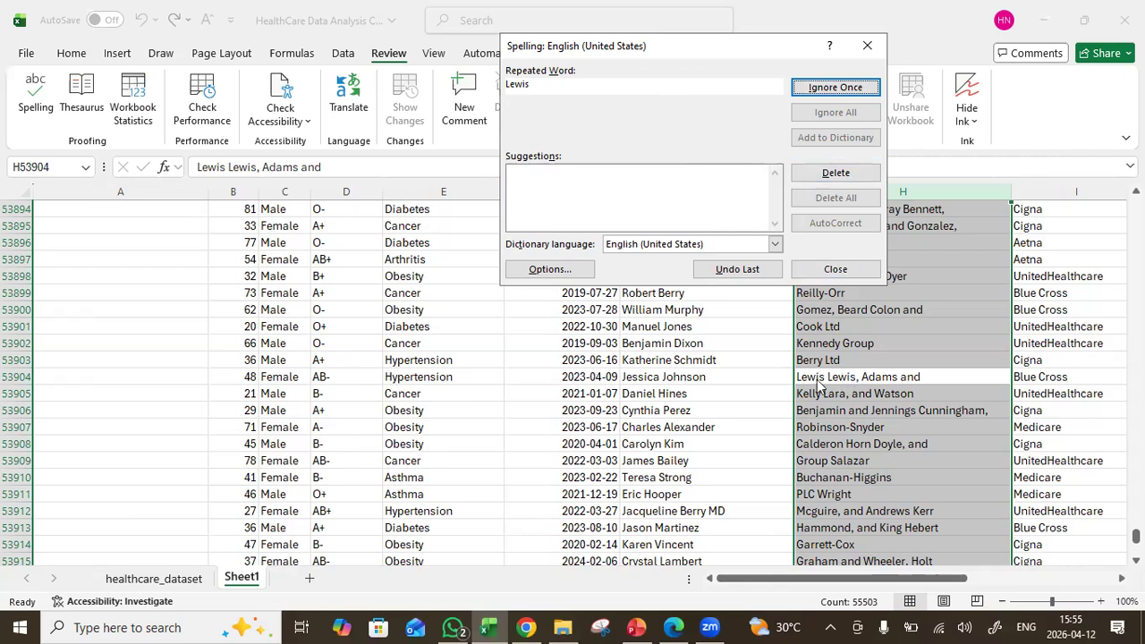
Delete the repeated names flagged in H53904, H54138 and H54442, and finish the HOSPITAL column's spell check
click(830, 175)
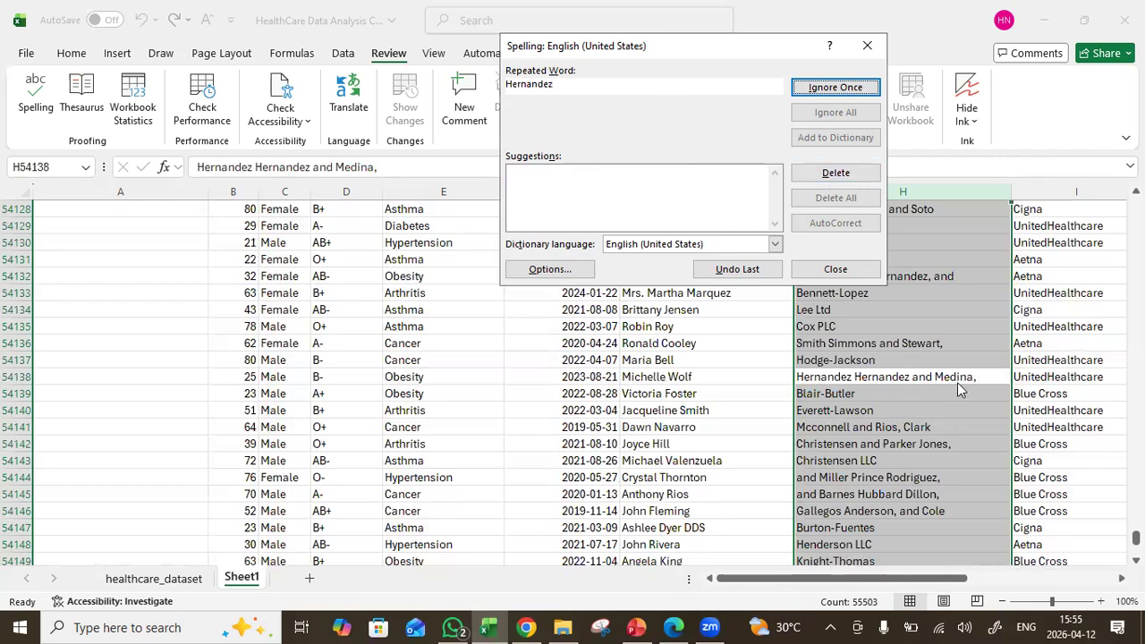
click(824, 174)
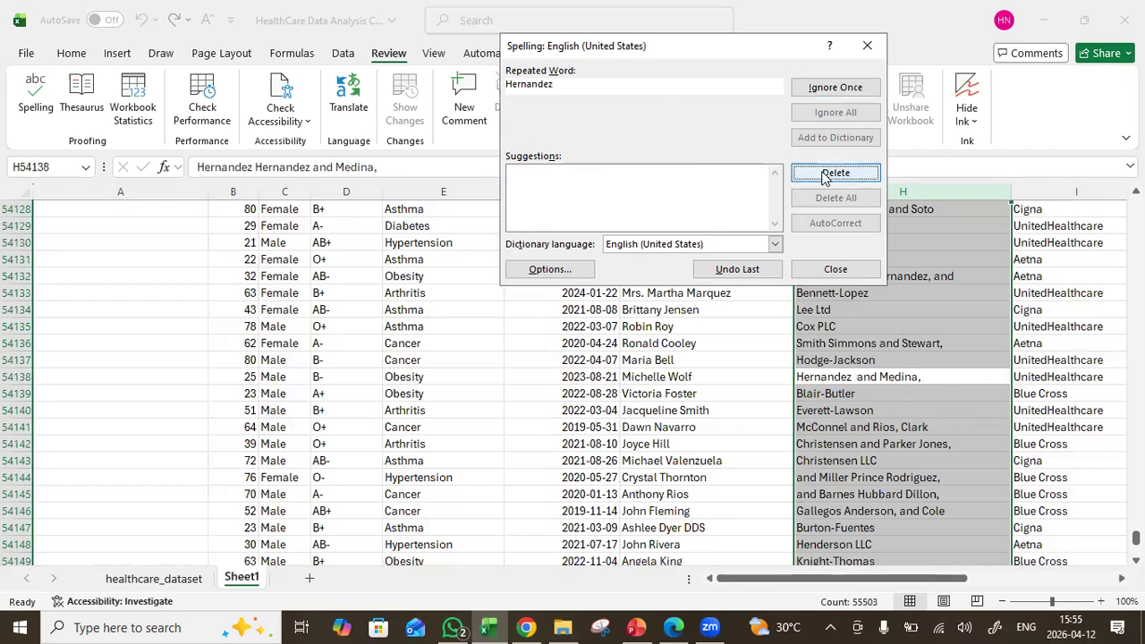
click(825, 175)
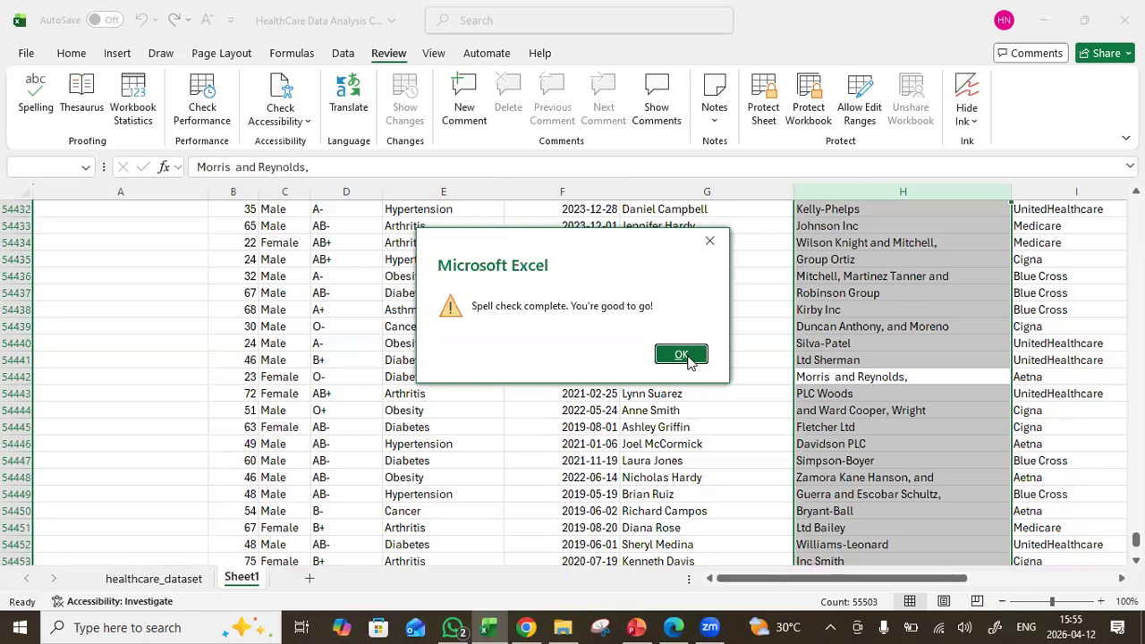
click(685, 356)
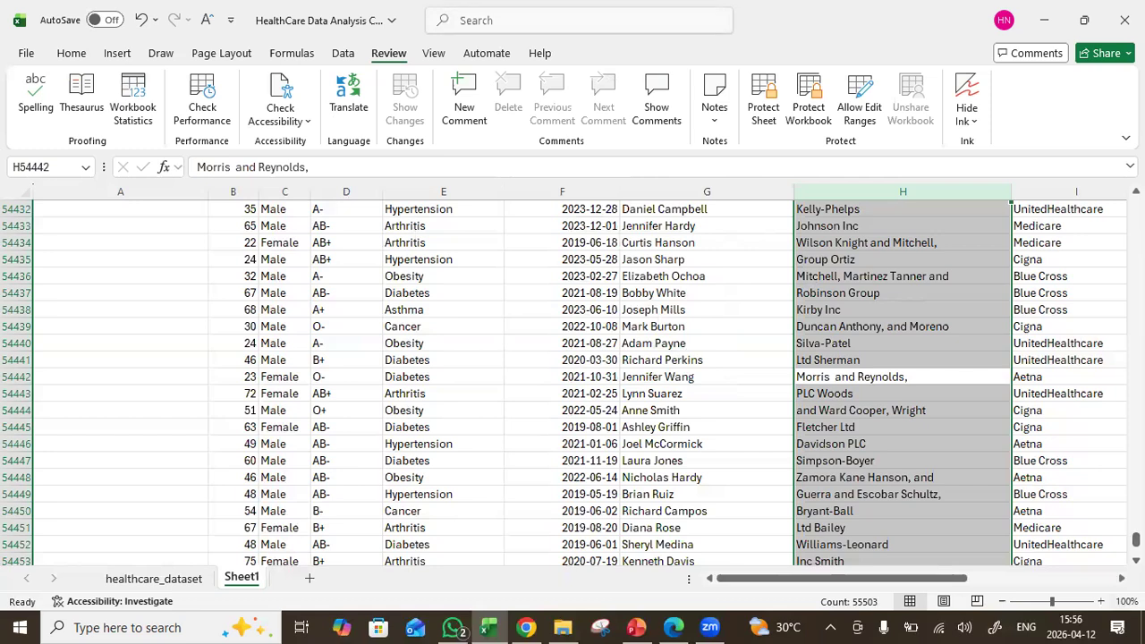
Spell-check the INSURANCE PROVIDER column from its header down to its last entry
scroll(580, 383, up, 20)
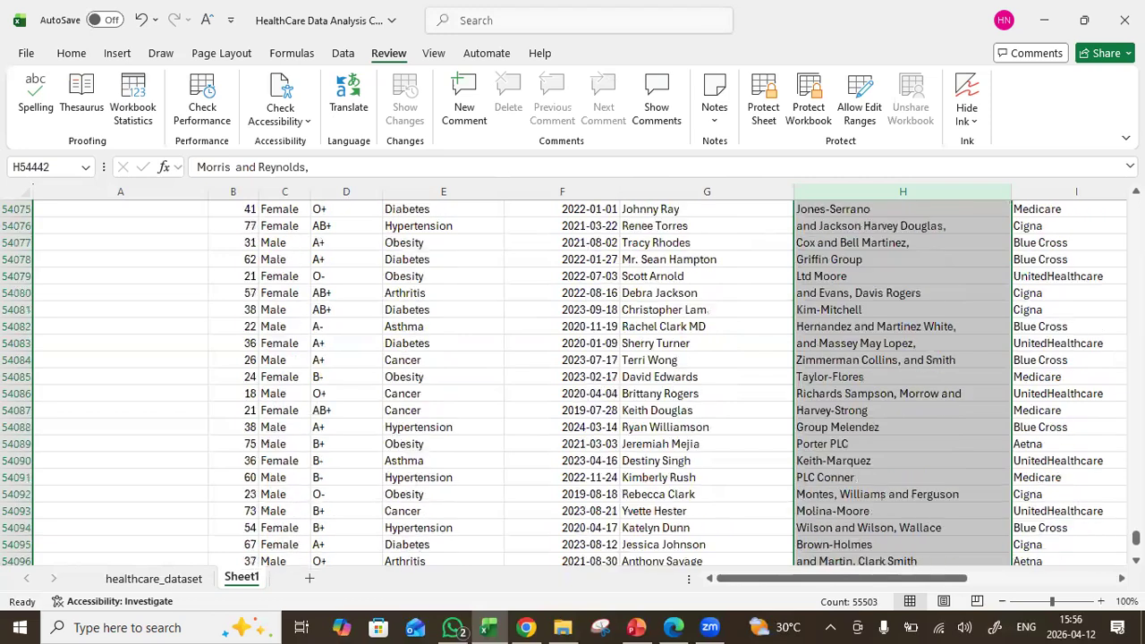
drag(840, 575, 951, 575)
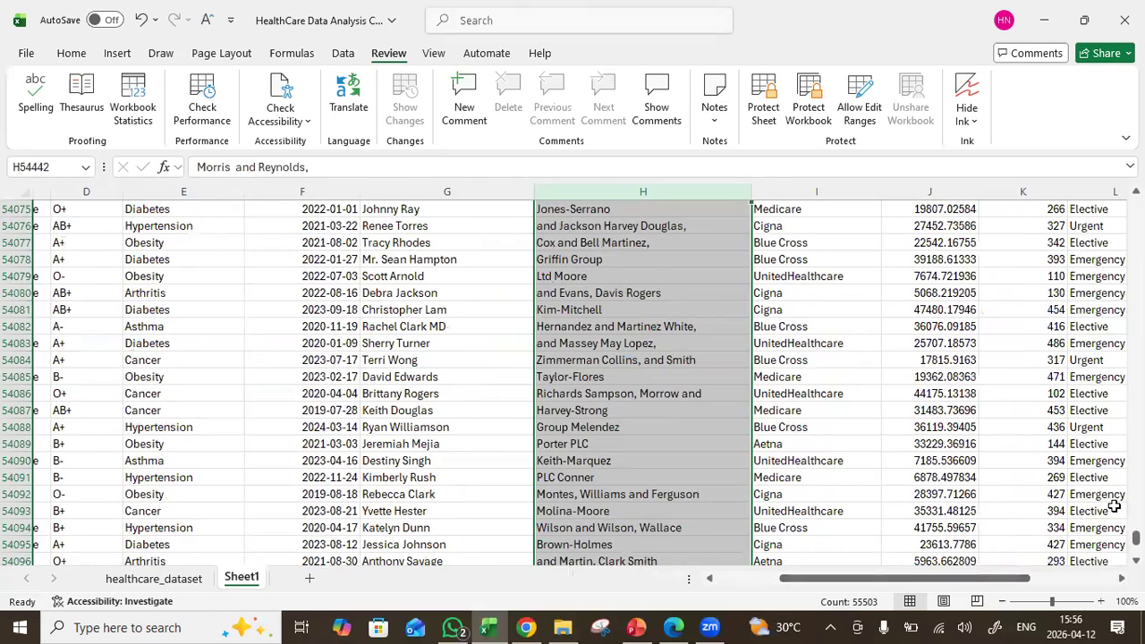
drag(1136, 537, 1137, 204)
scroll(601, 452, up, 20)
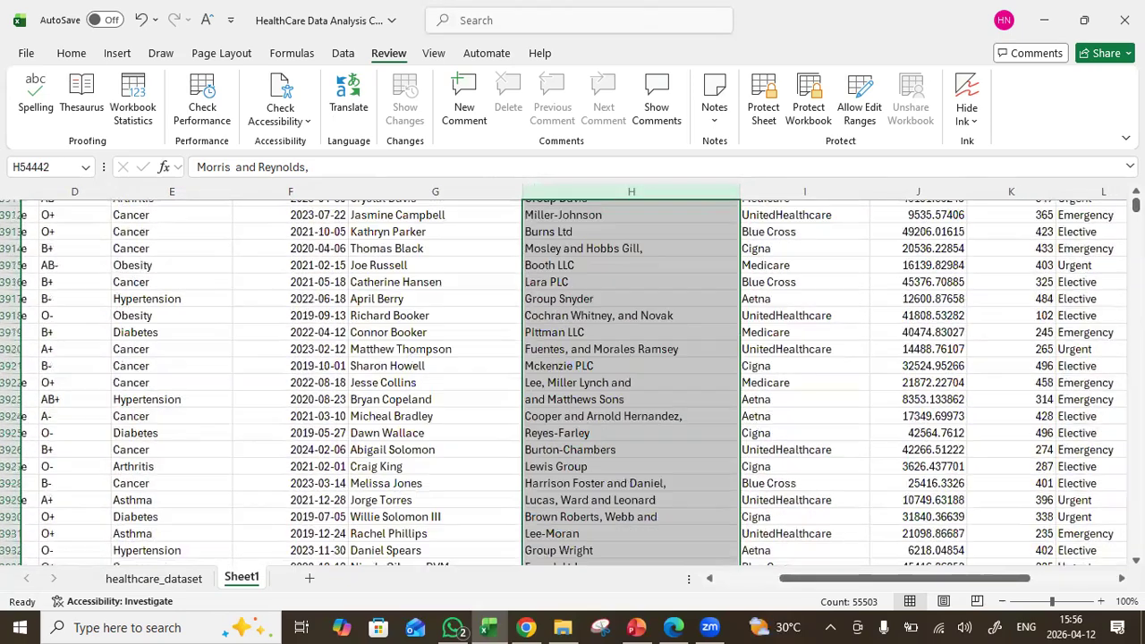
scroll(572, 381, up, 20)
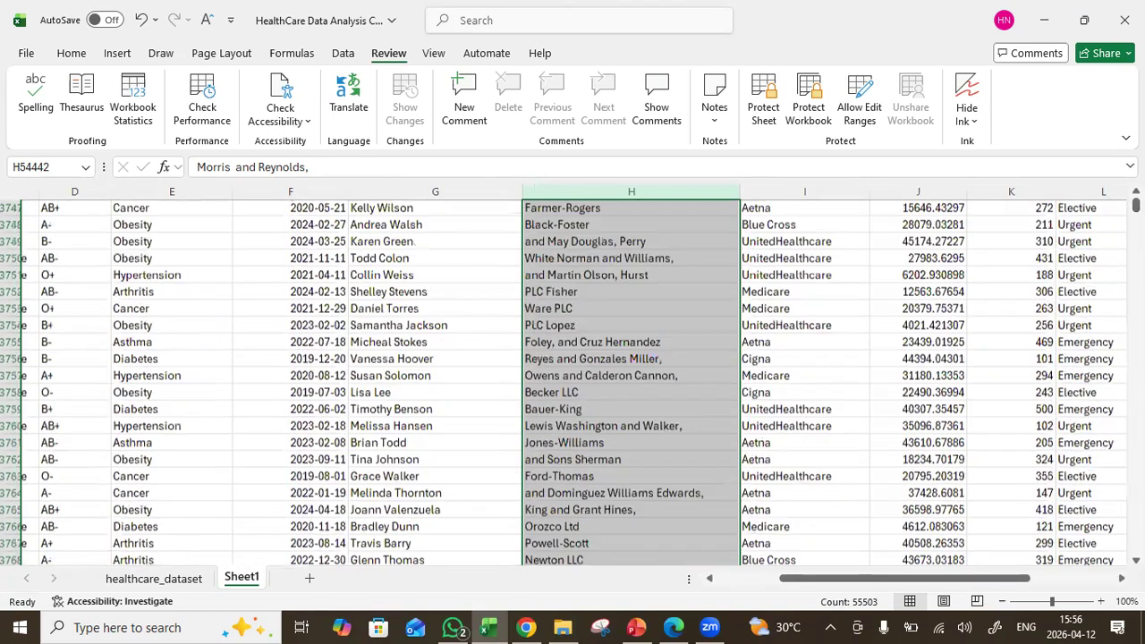
scroll(573, 380, up, 6)
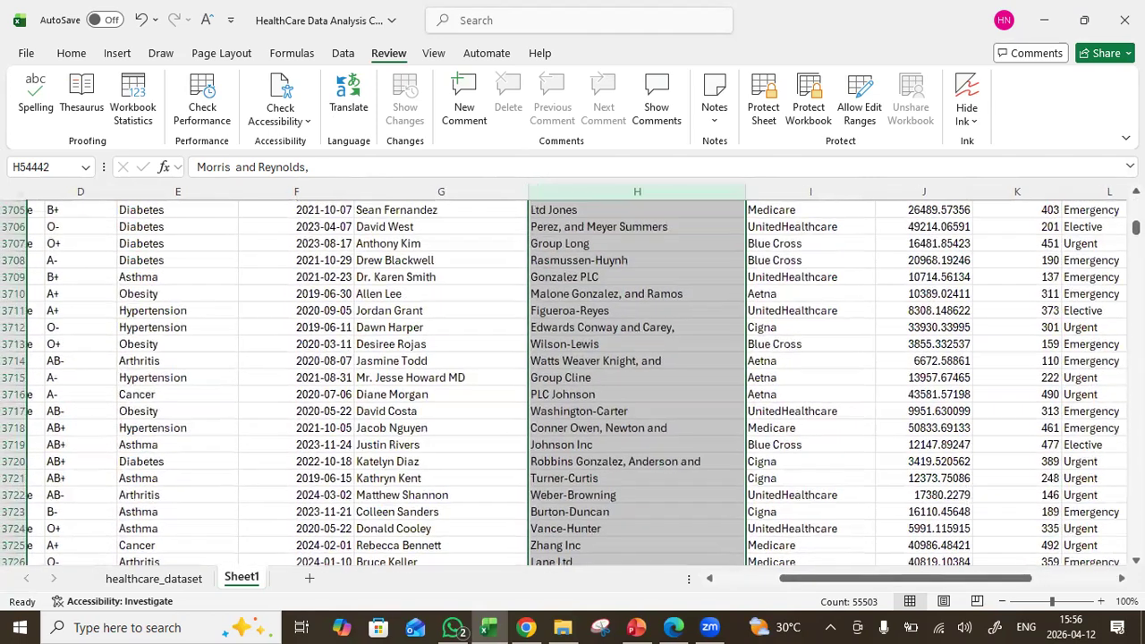
drag(1135, 229, 1135, 205)
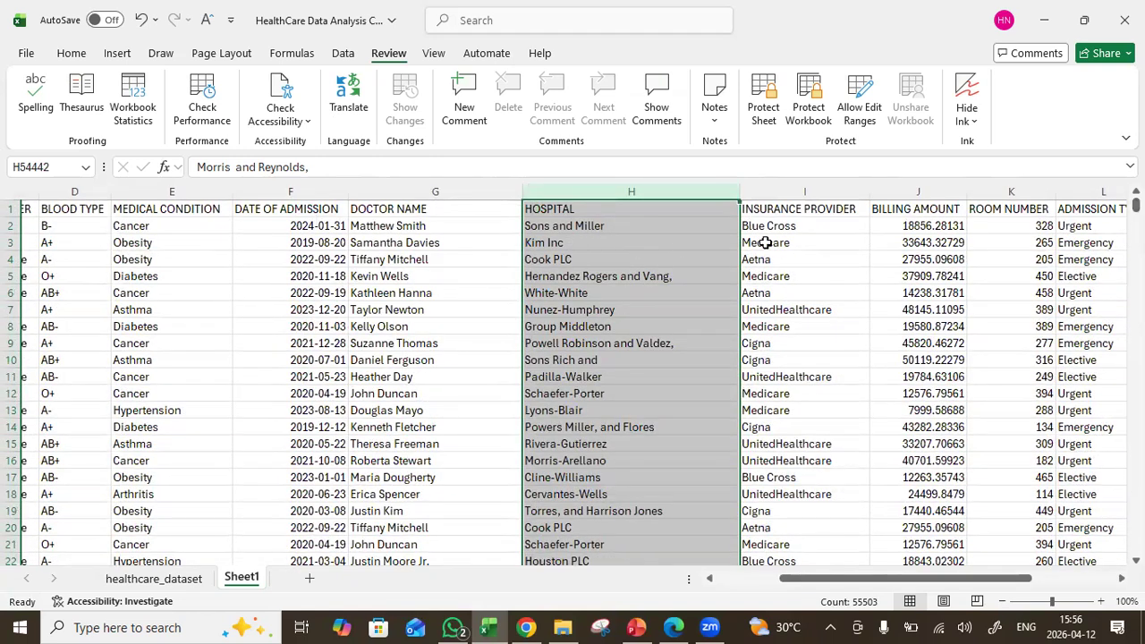
click(794, 210)
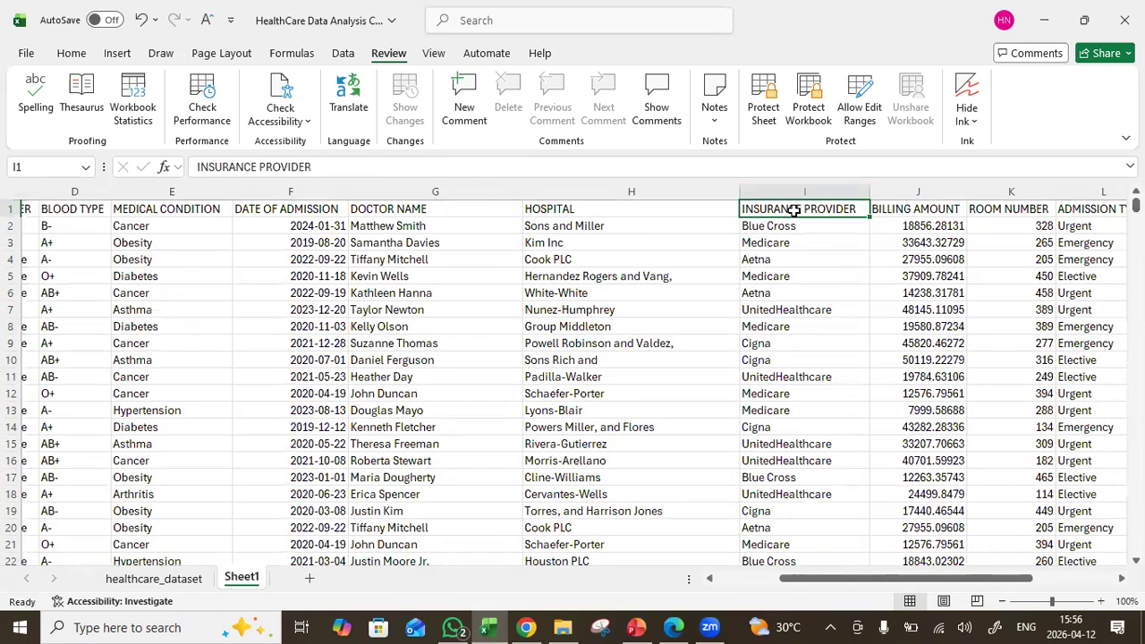
key(ctrl+shift+Down)
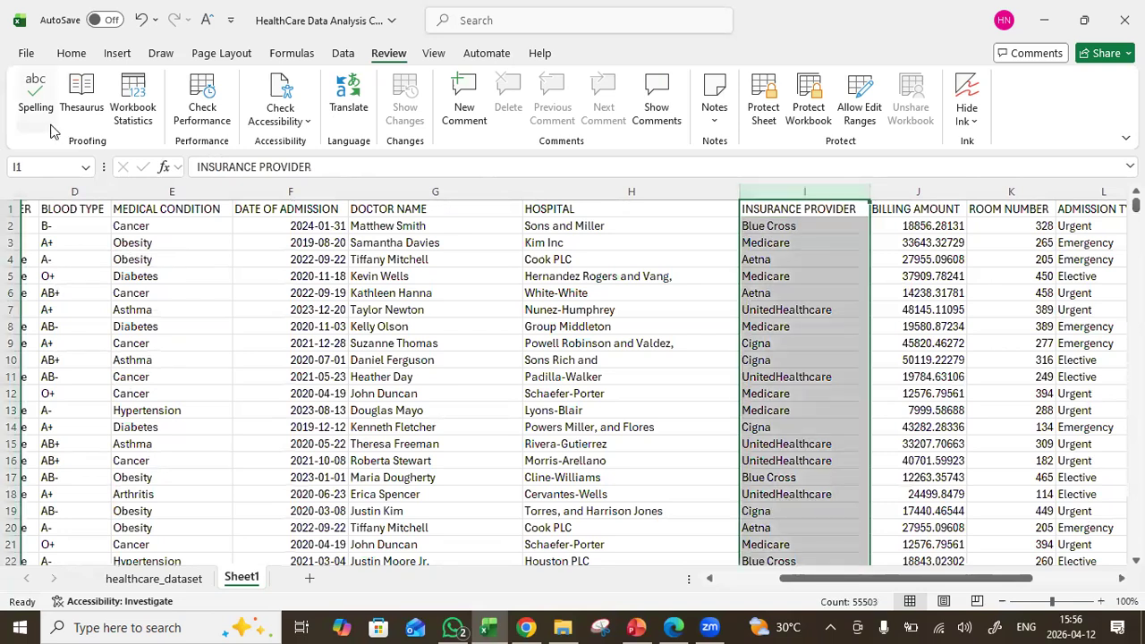
click(35, 94)
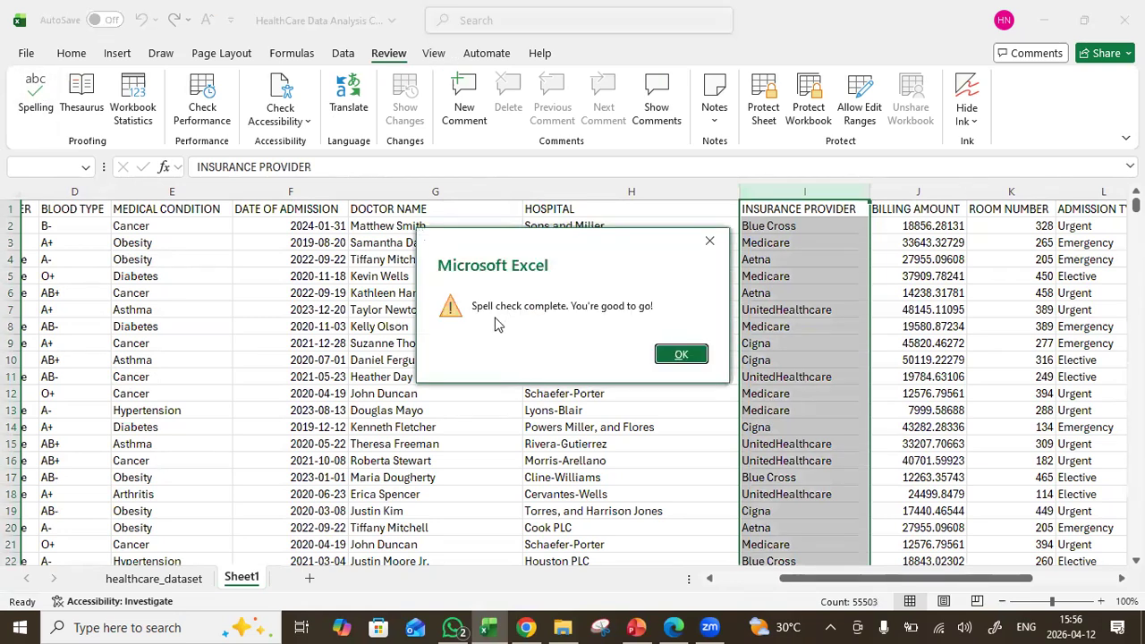
click(682, 355)
Spell-check the ADMISSION TYPE column from its header down to its last entry
drag(810, 580, 914, 559)
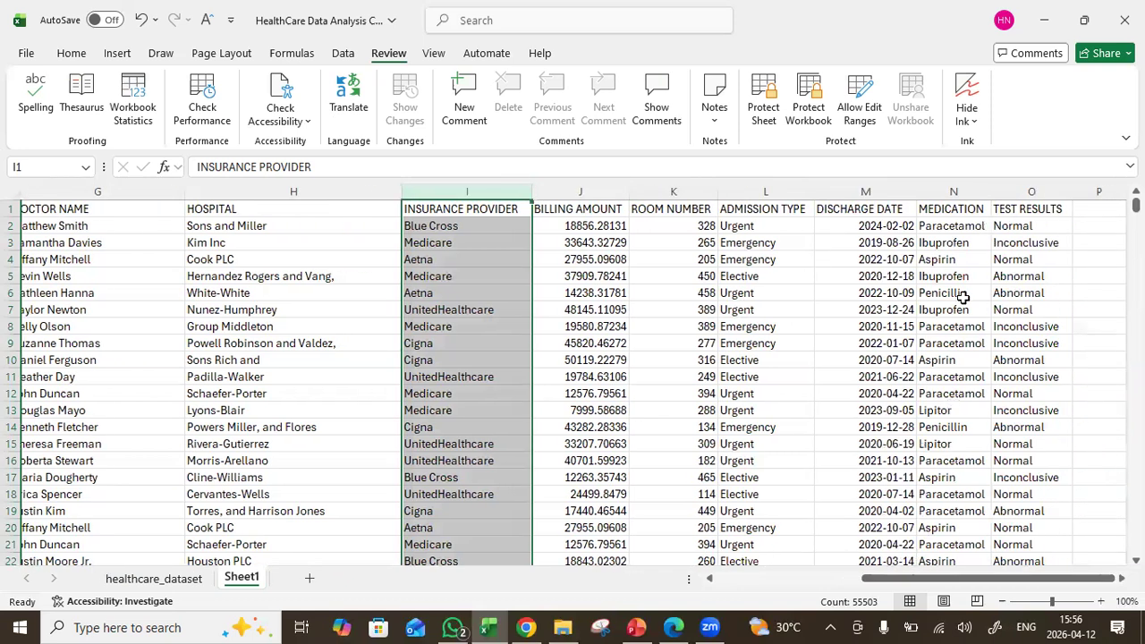
click(768, 209)
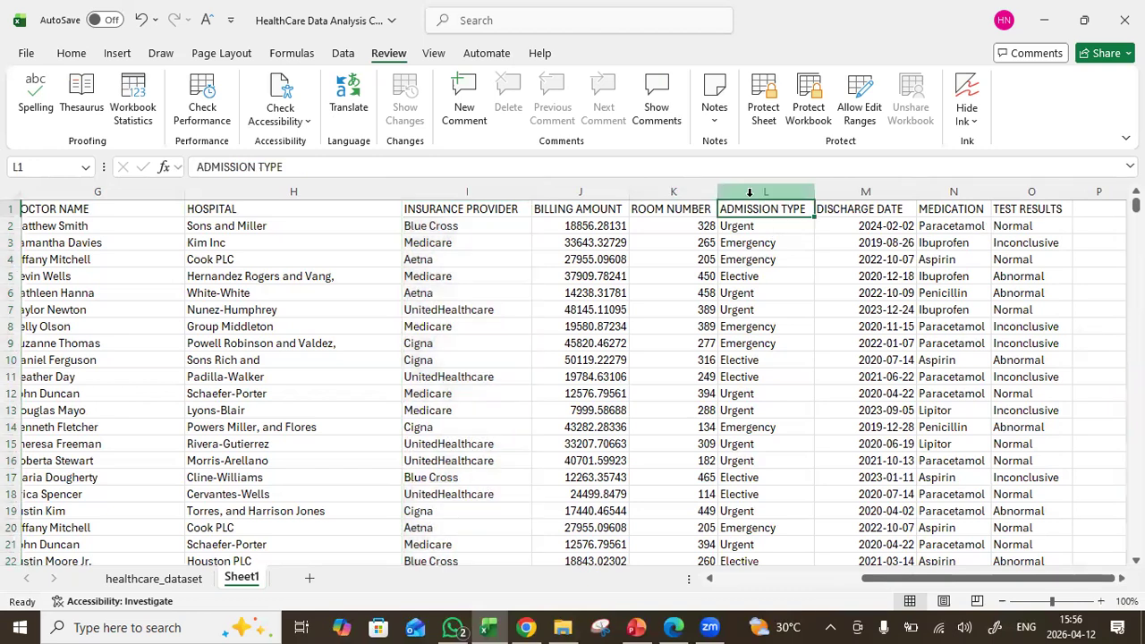
key(ctrl+shift+Down)
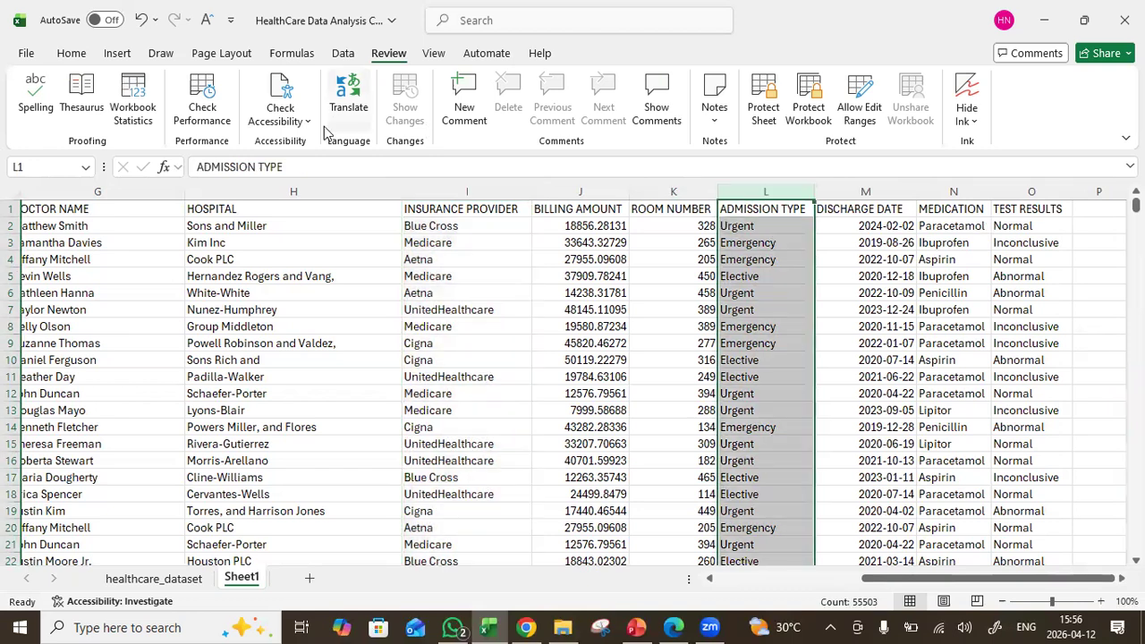
click(32, 104)
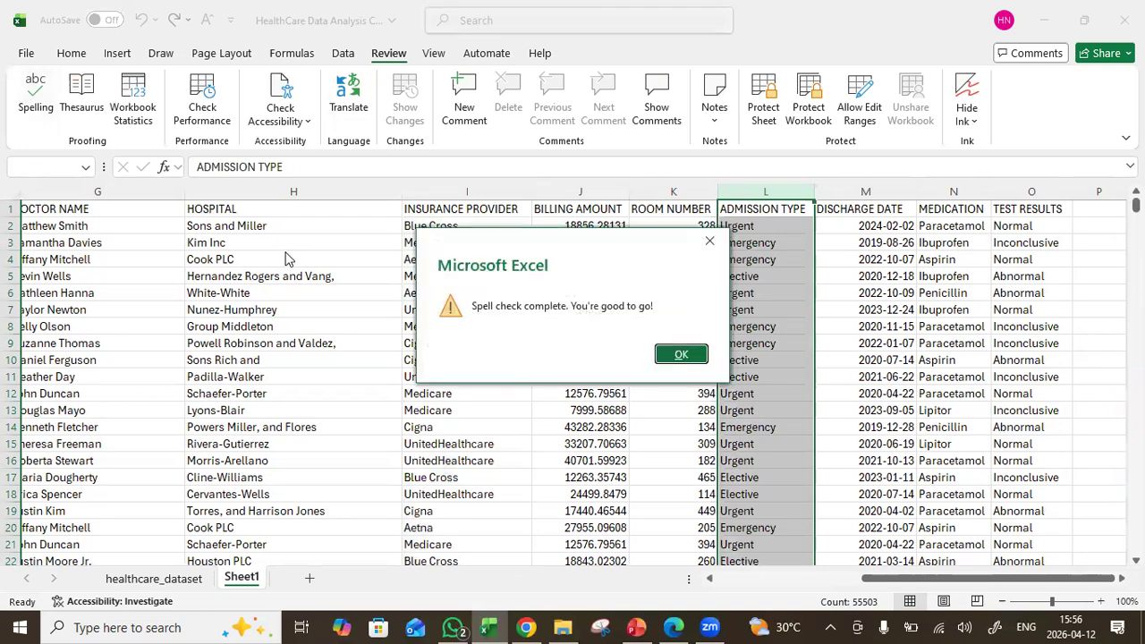
click(685, 354)
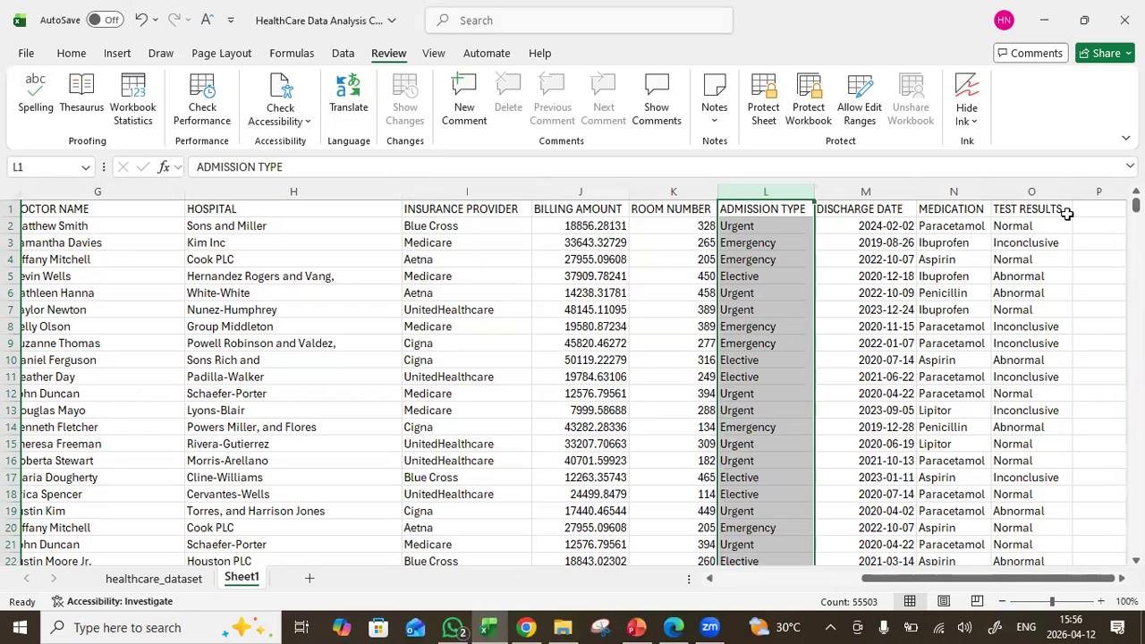
Spell-check the MEDICATION column and the TEST RESULTS column one after the other
click(974, 192)
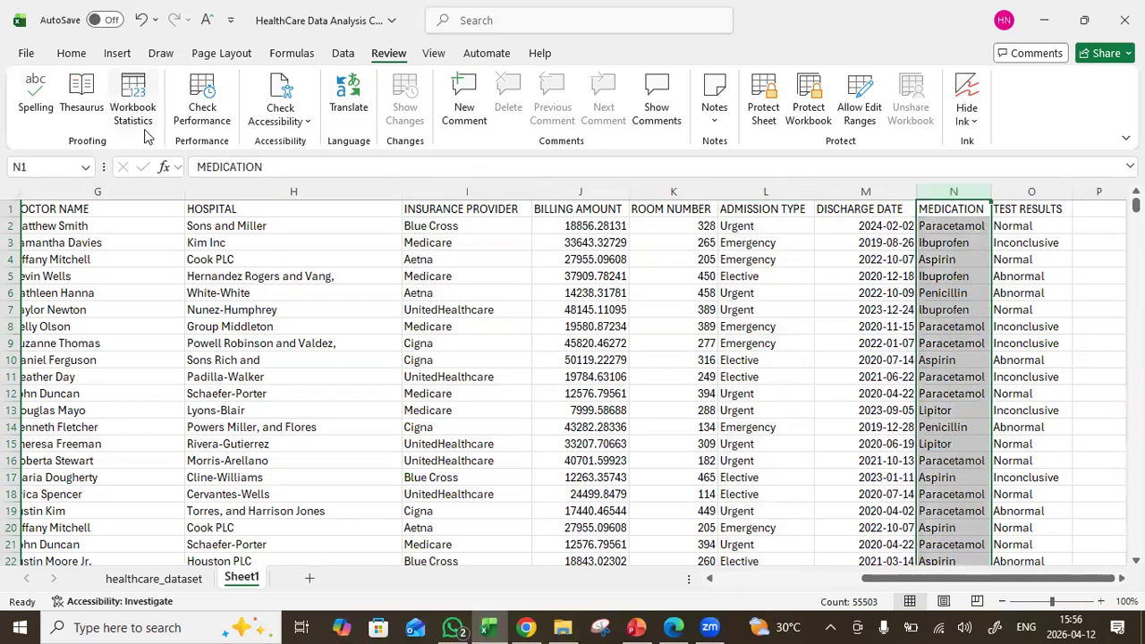
click(38, 114)
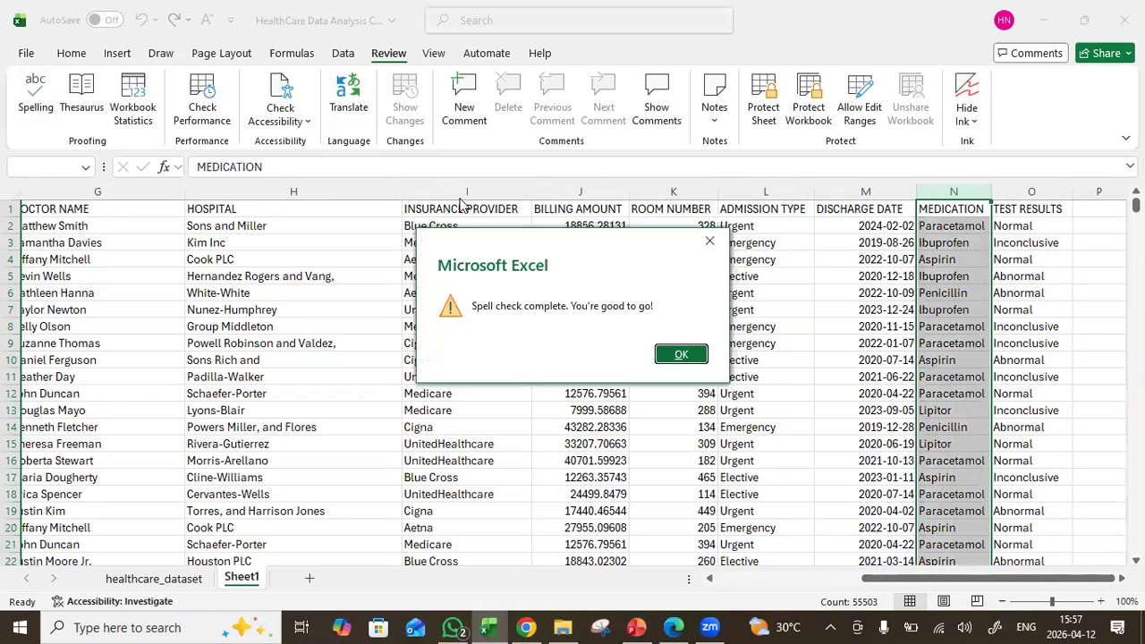
click(682, 354)
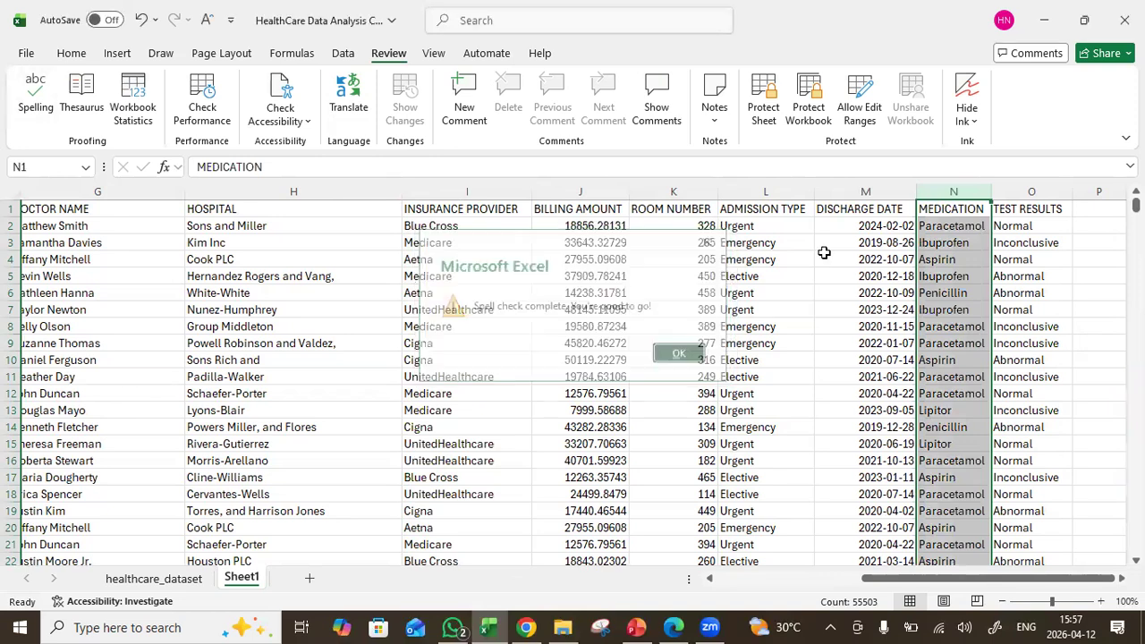
click(1031, 194)
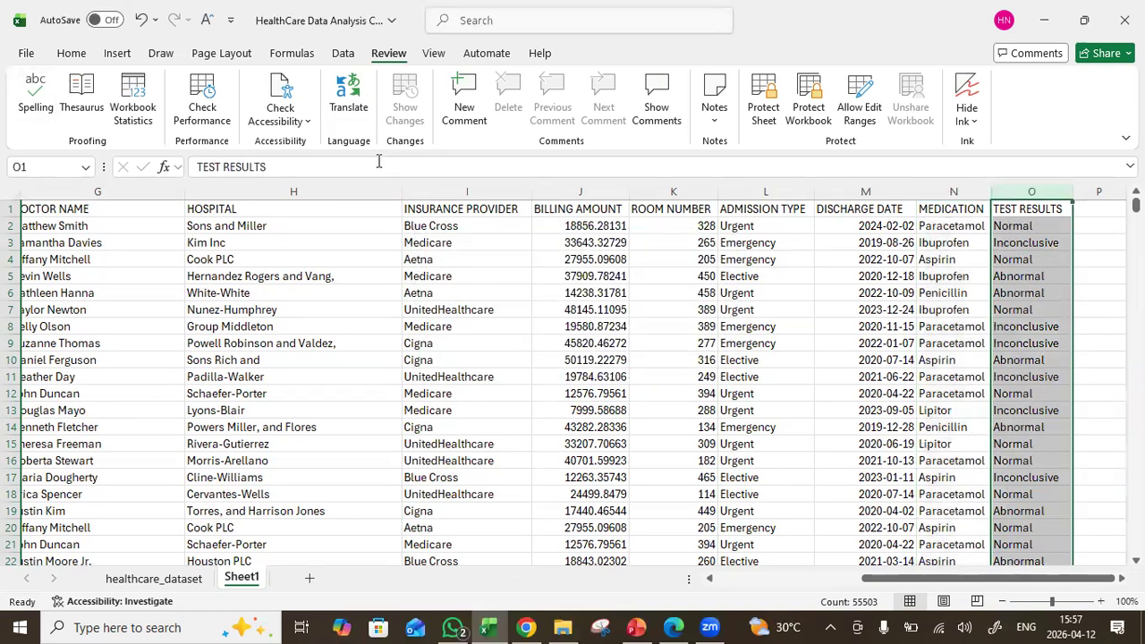
click(35, 98)
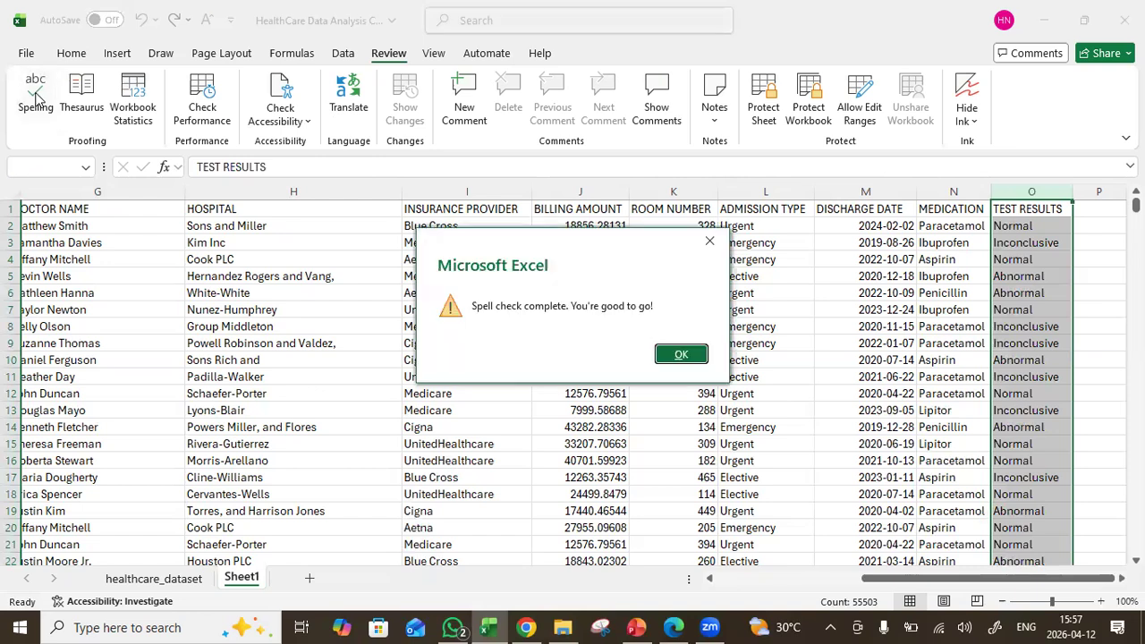
click(682, 355)
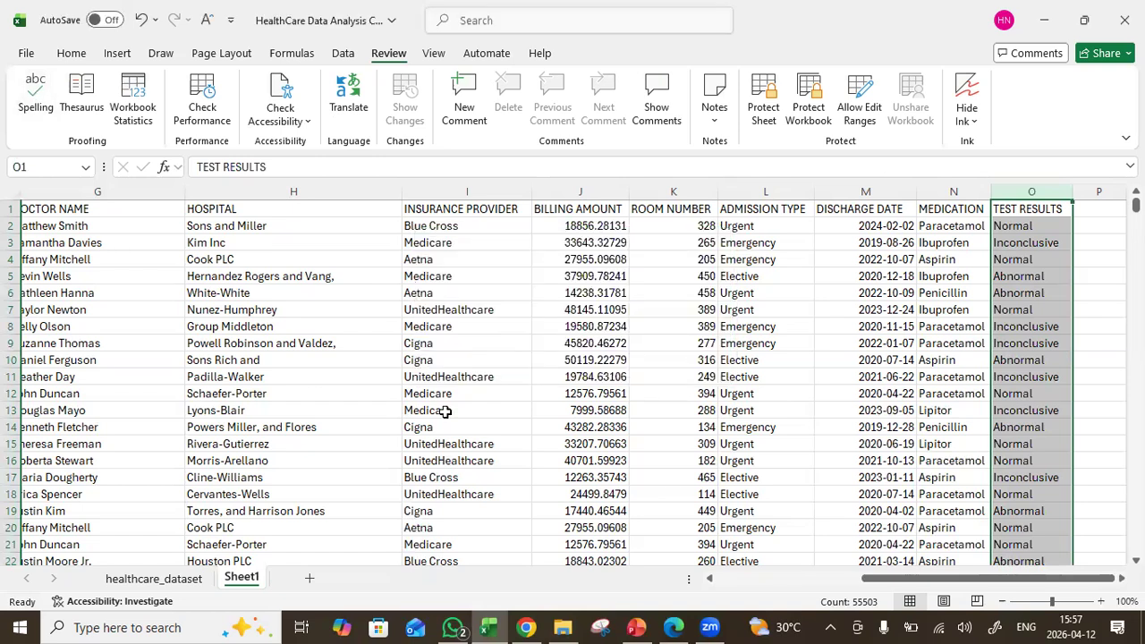
Find the first occurrence of "and" in the HOSPITAL column, searching by columns
drag(915, 583, 810, 617)
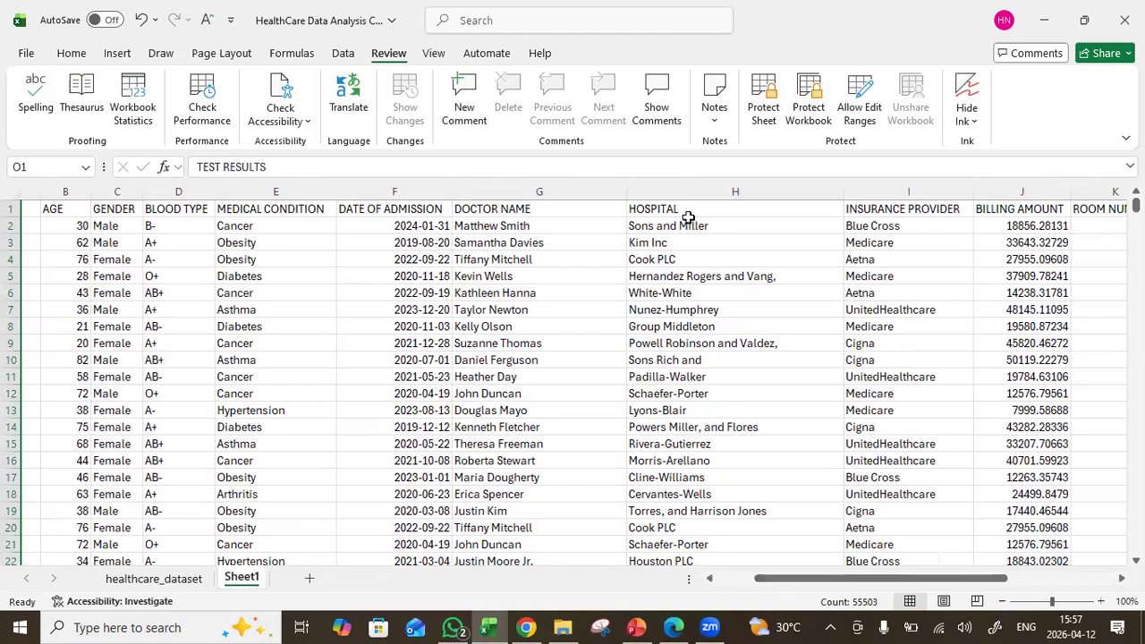
click(686, 185)
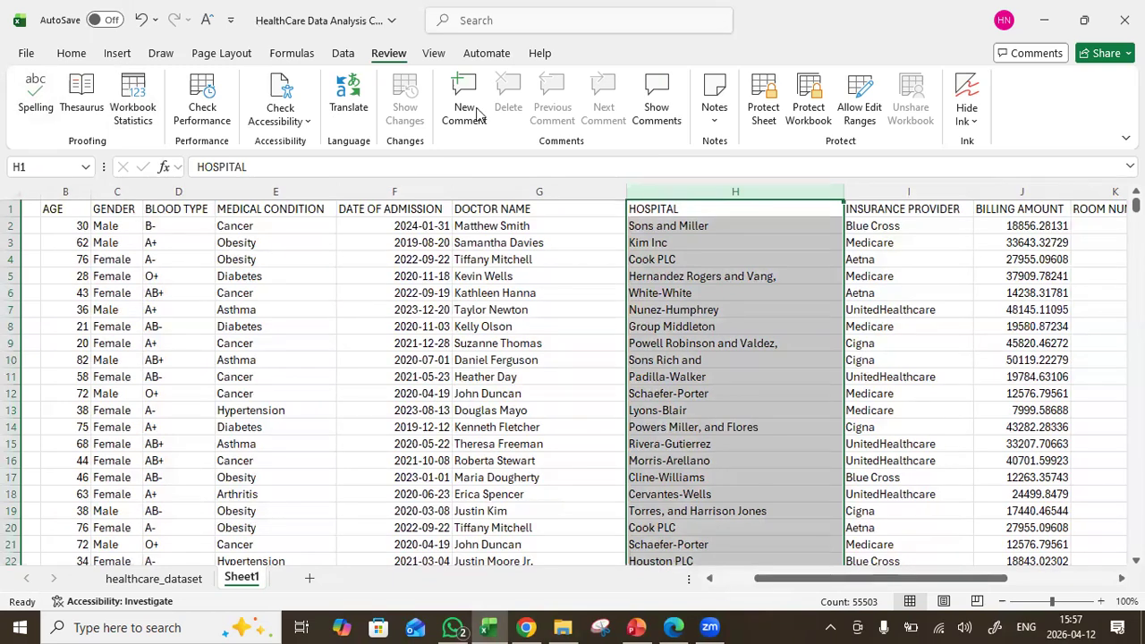
click(75, 54)
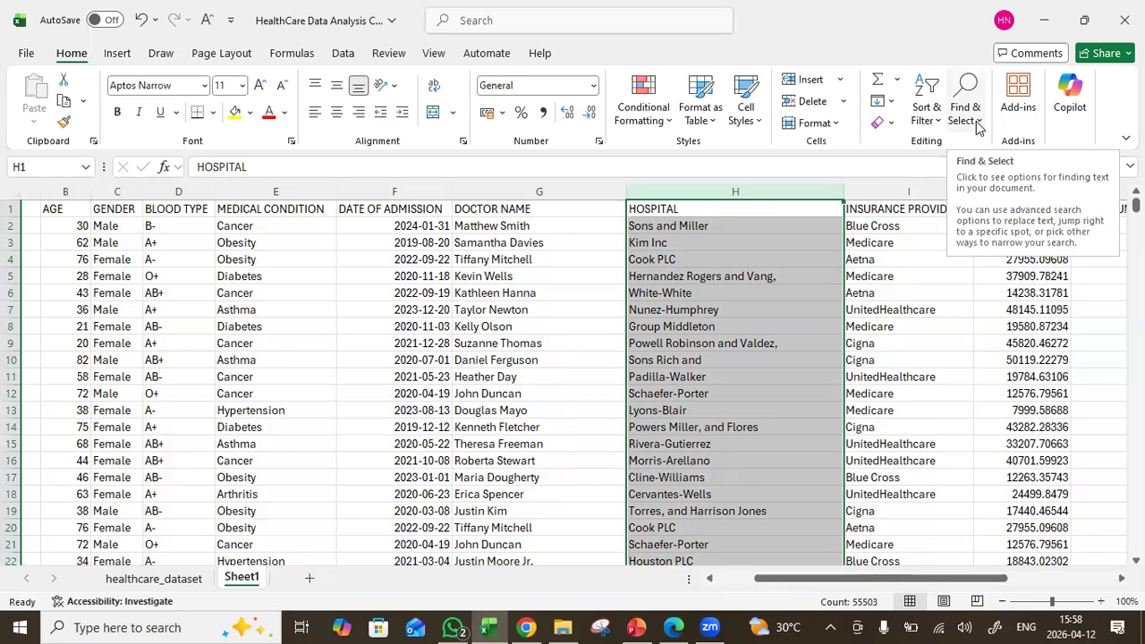
click(979, 126)
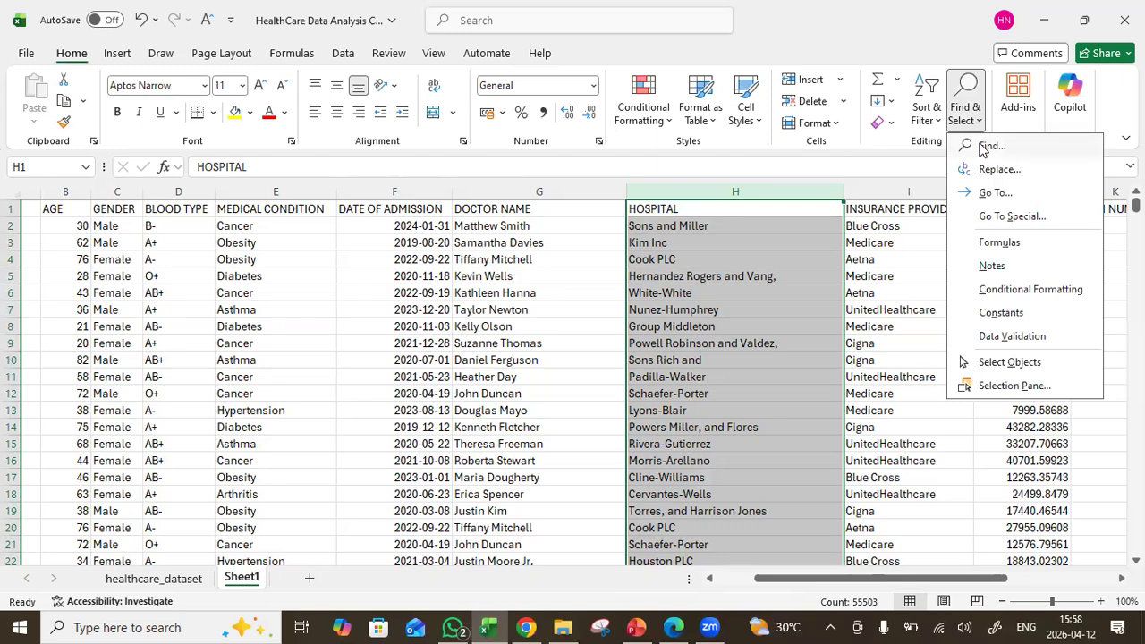
click(988, 146)
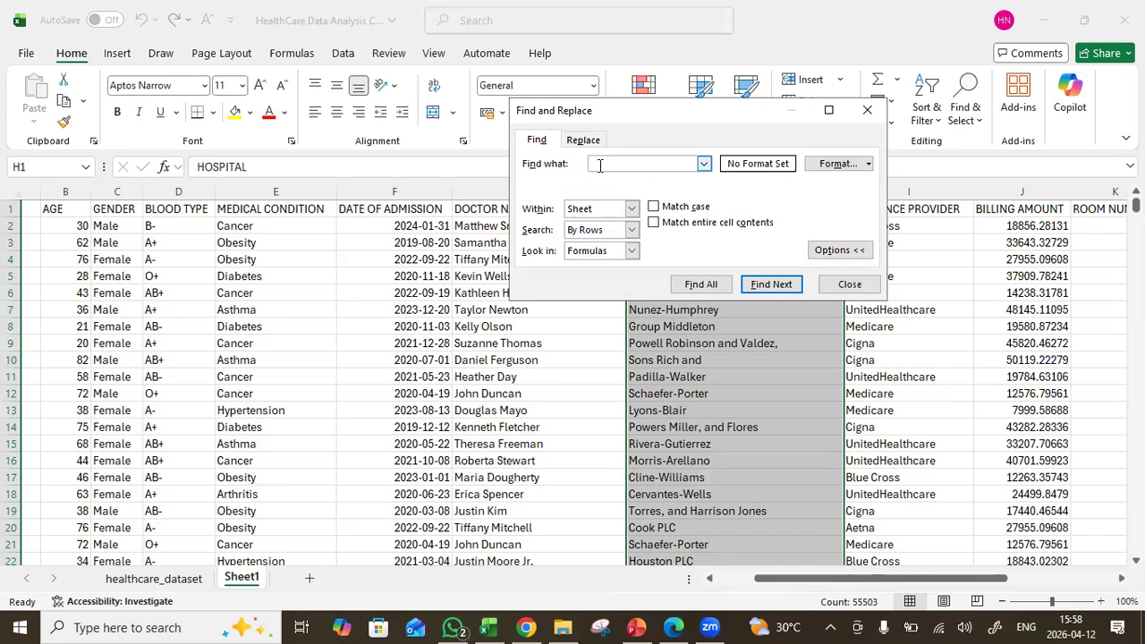
text(AID)
key(BackSpace)
key(BackSpace)
key(BackSpace)
text(and)
click(635, 229)
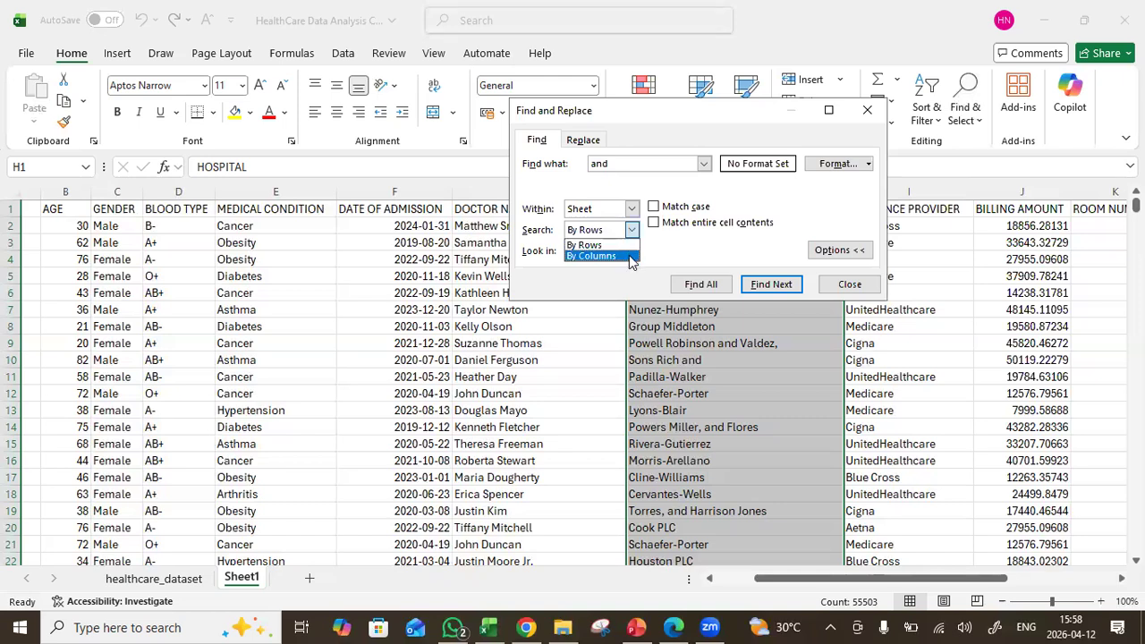
click(597, 256)
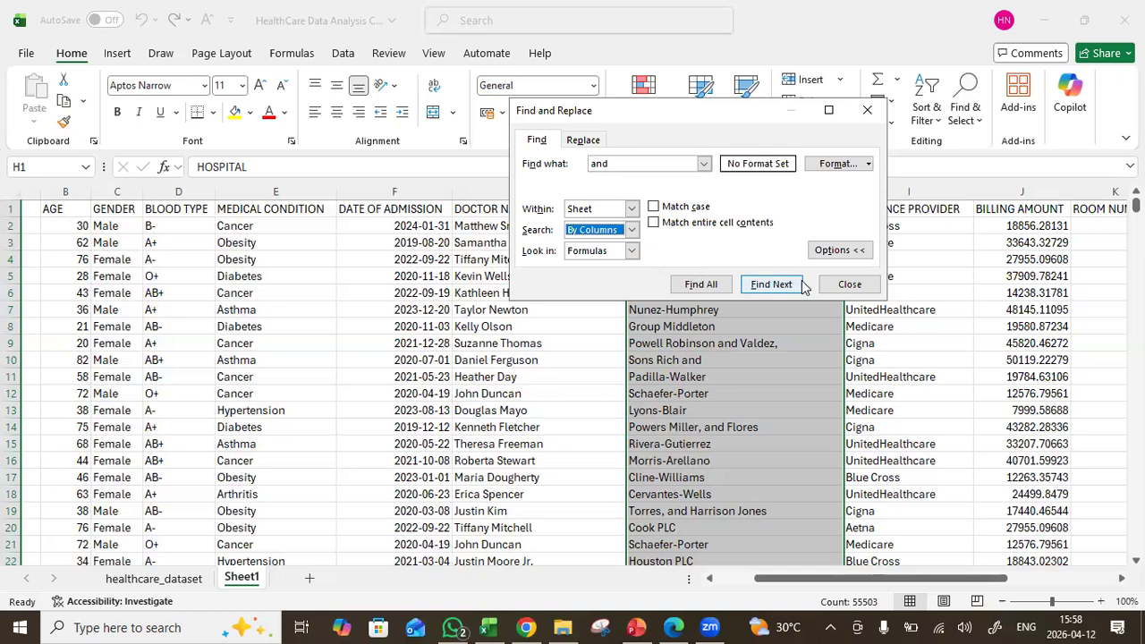
click(772, 284)
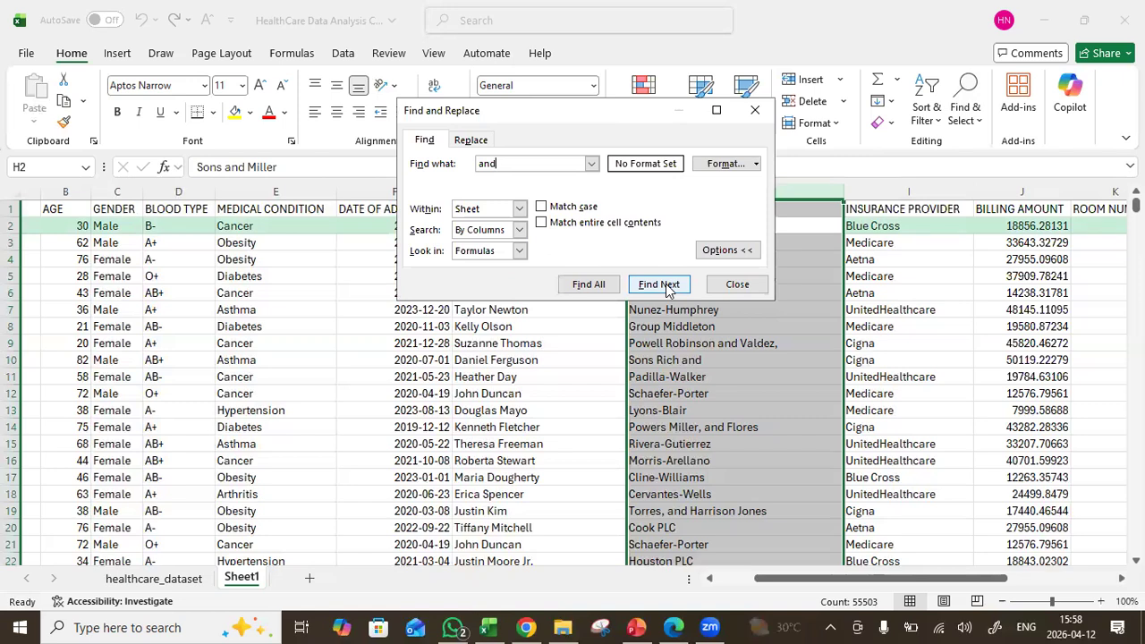
Switch the search to by rows, list all HOSPITAL cells containing "and", and close the search
click(520, 230)
click(504, 246)
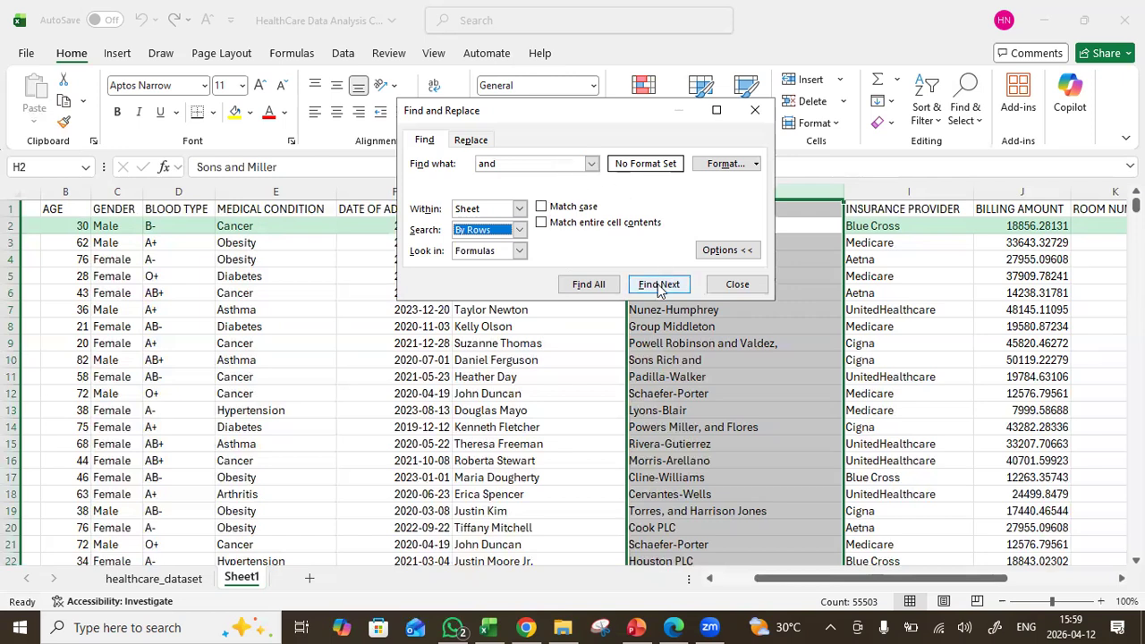
click(606, 285)
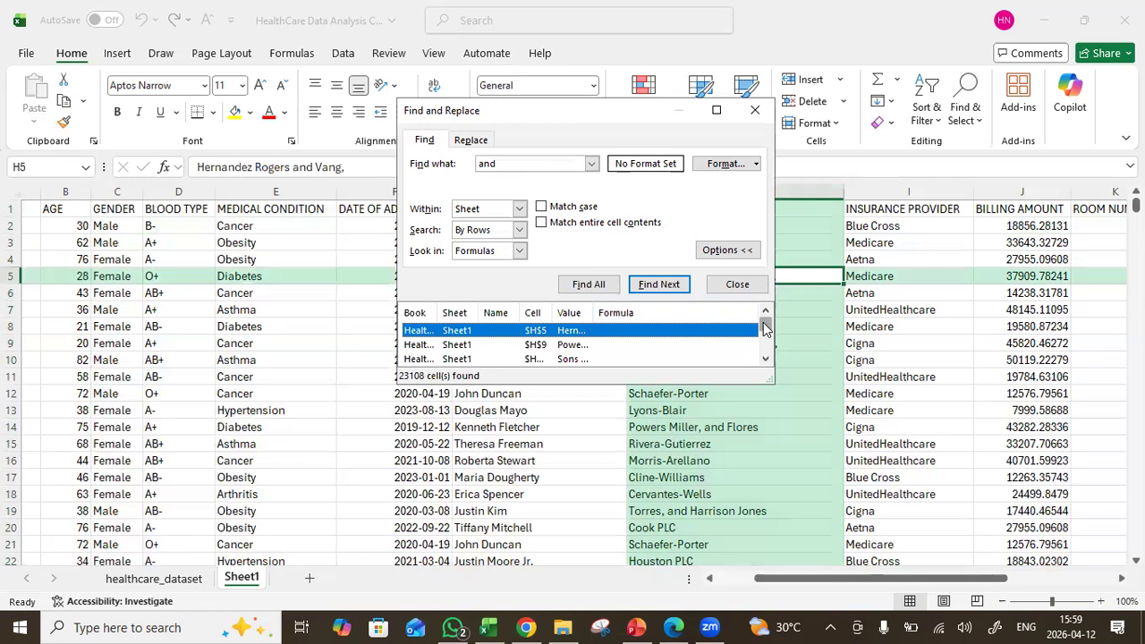
mouse_move(766, 330)
mouse_down()
mouse_move(765, 350)
mouse_move(765, 313)
mouse_up()
click(738, 283)
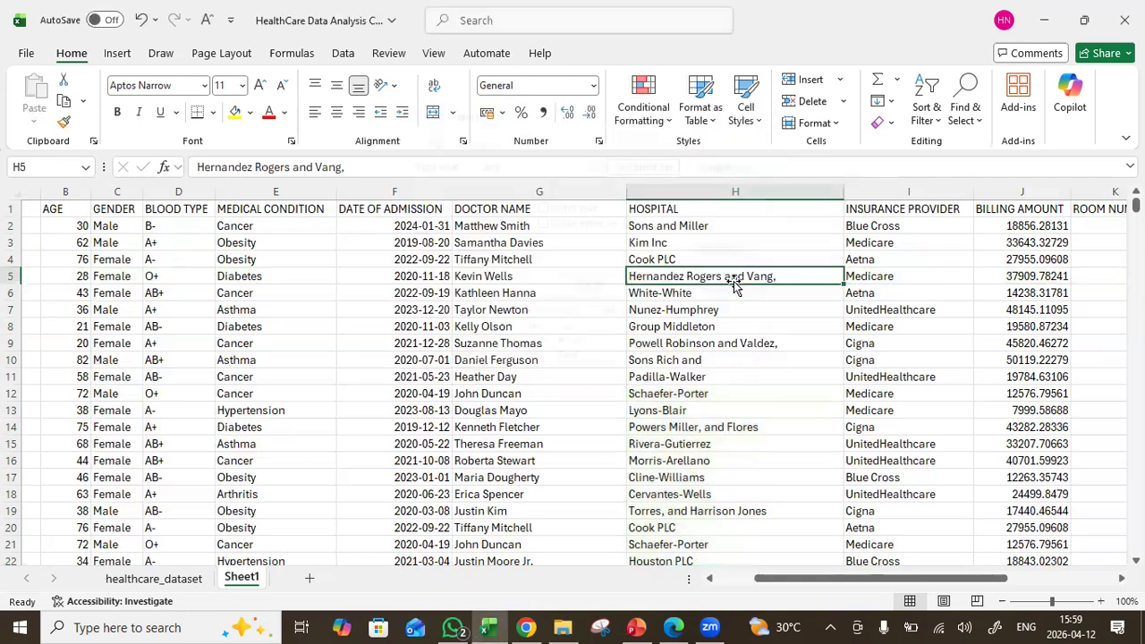
Reselect the HOSPITAL column, find the next "and", and list all matches with the search window clear of the column
click(697, 186)
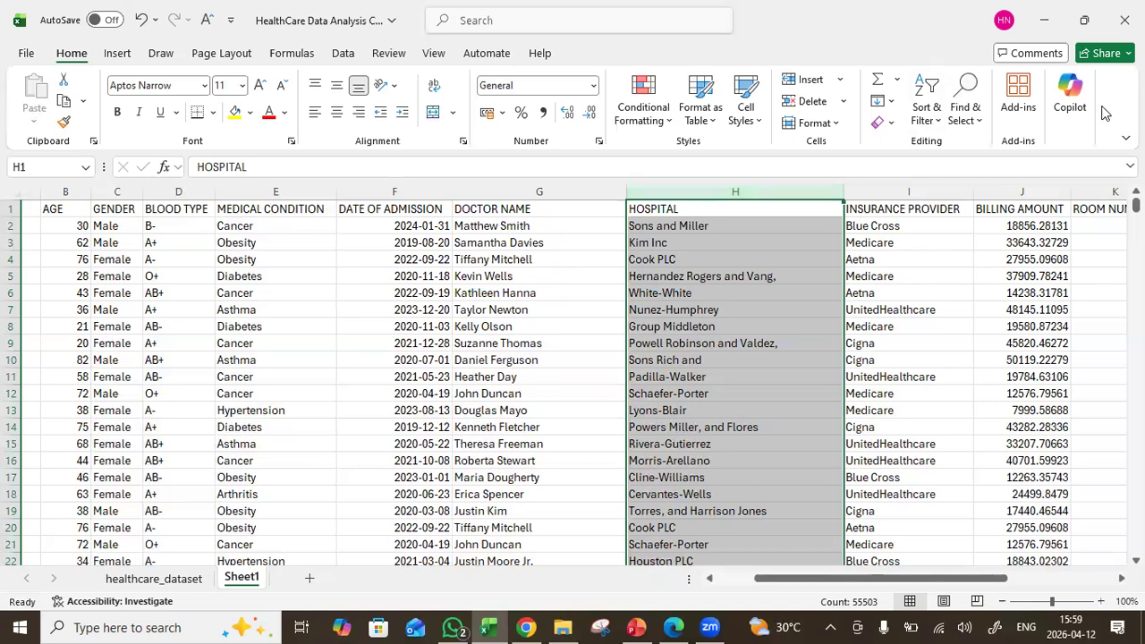
click(962, 115)
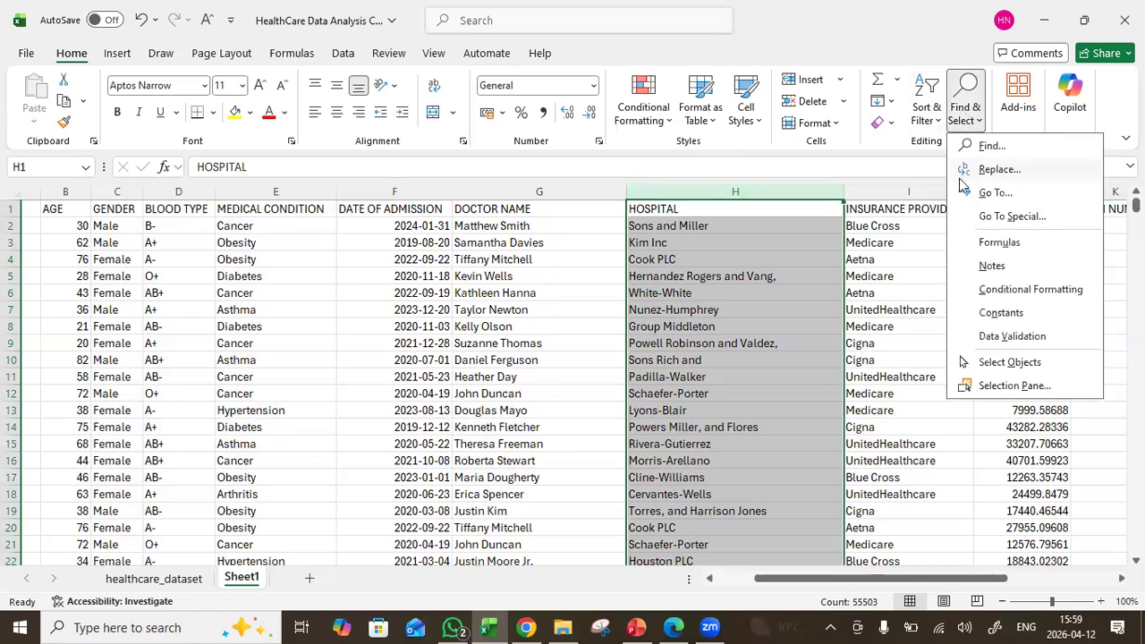
click(997, 143)
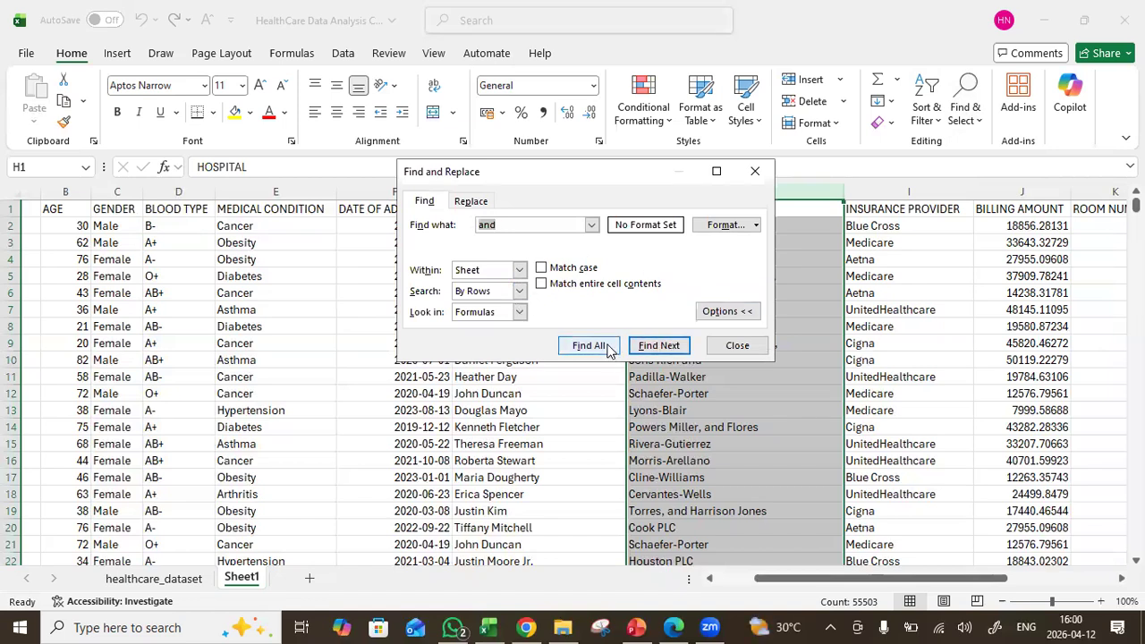
click(656, 346)
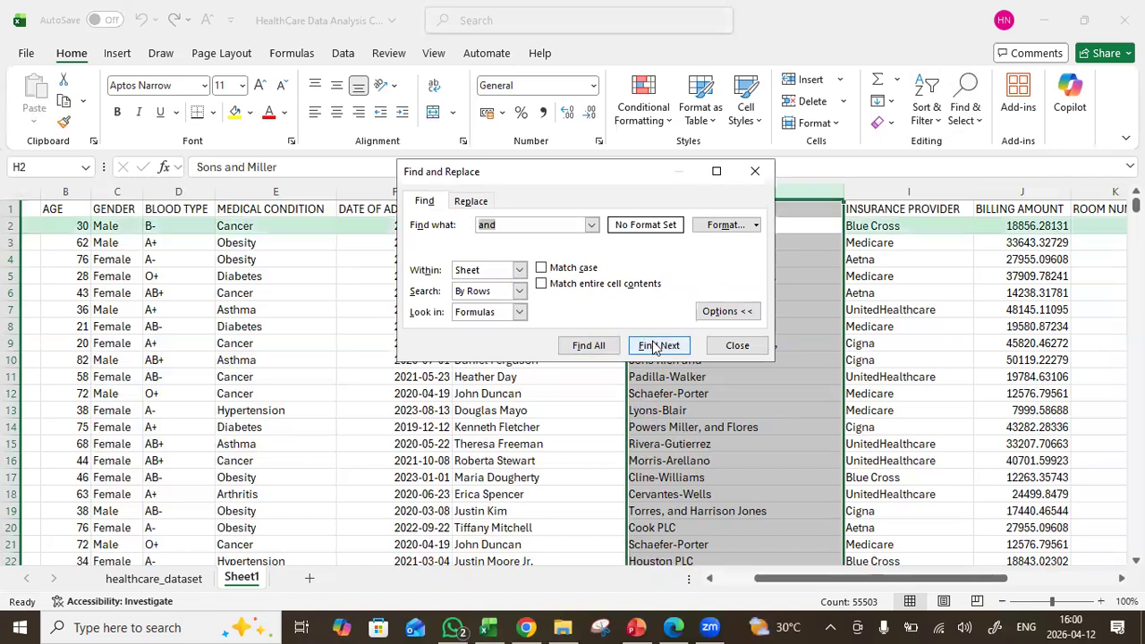
drag(629, 177, 430, 102)
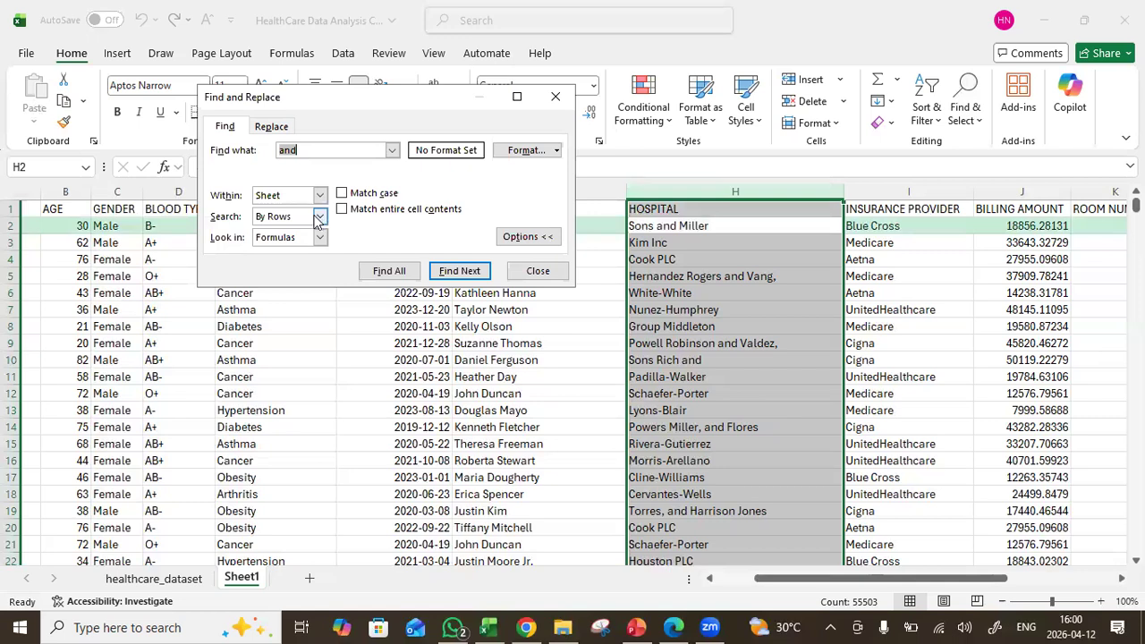
click(394, 271)
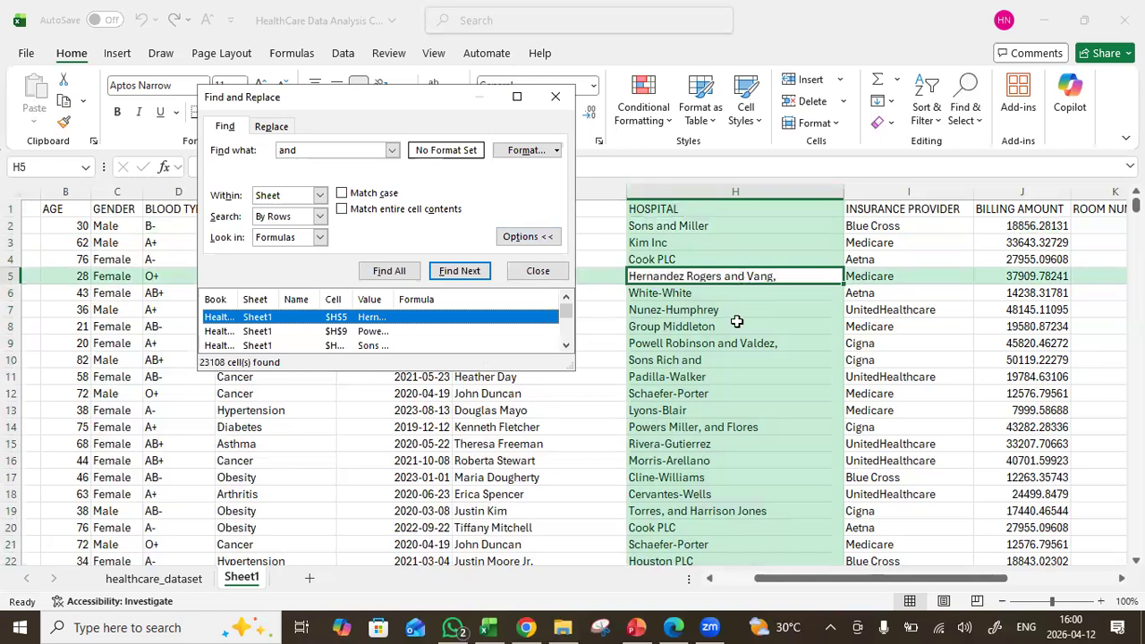
Replace every "and" with "&" in the HOSPITAL column of Sheet1
mouse_move(1134, 205)
mouse_down()
mouse_move(1135, 239)
mouse_move(1135, 205)
mouse_up()
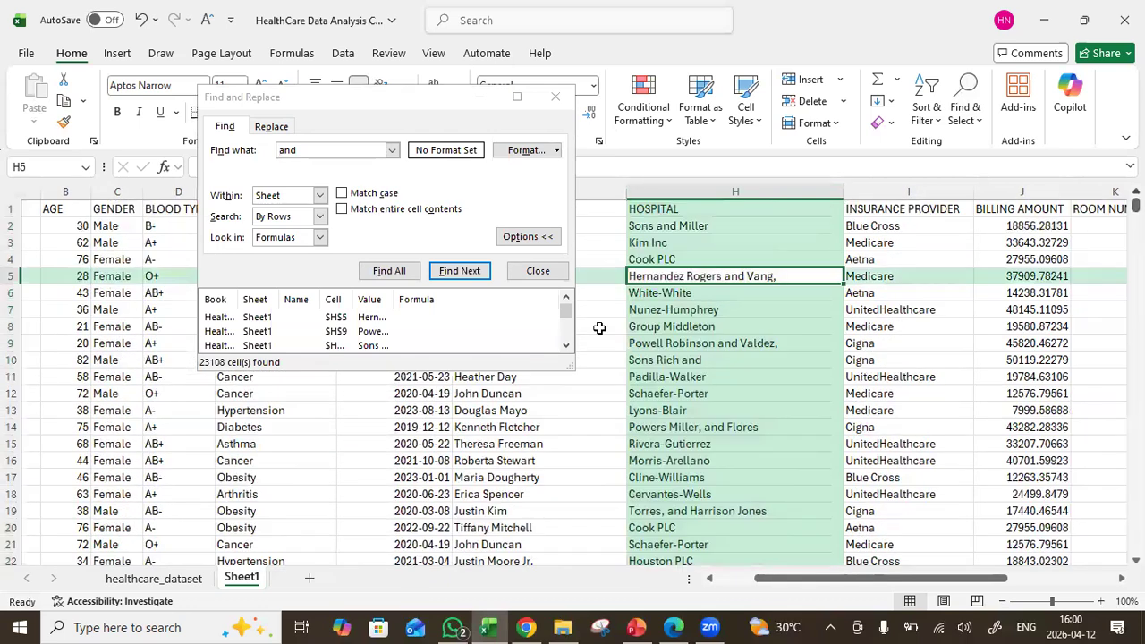
click(273, 128)
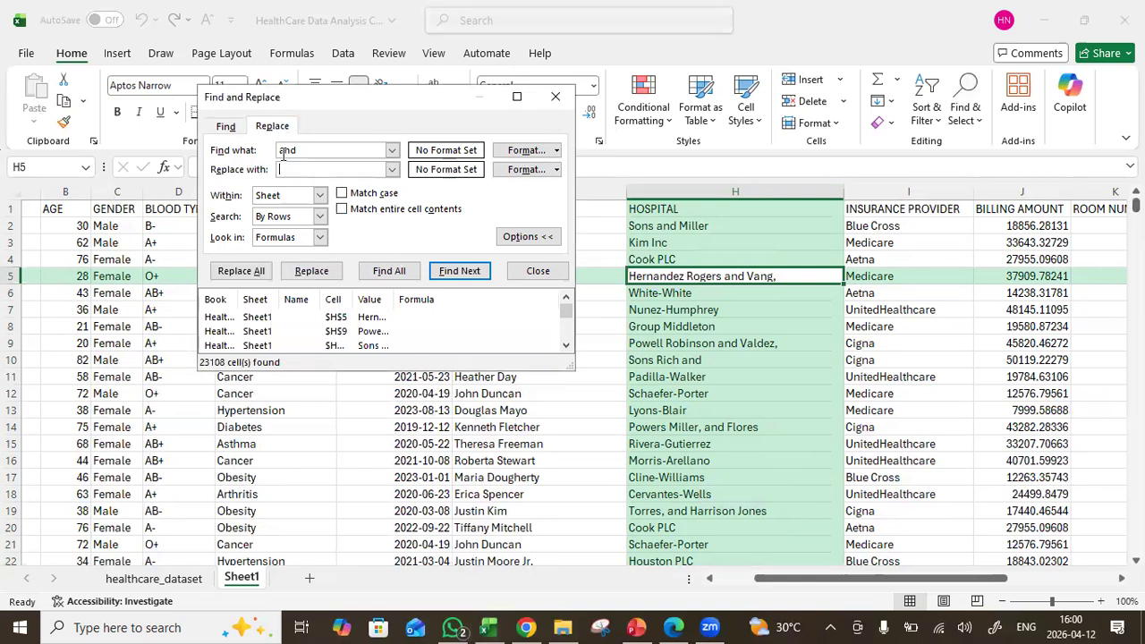
click(308, 168)
text(&)
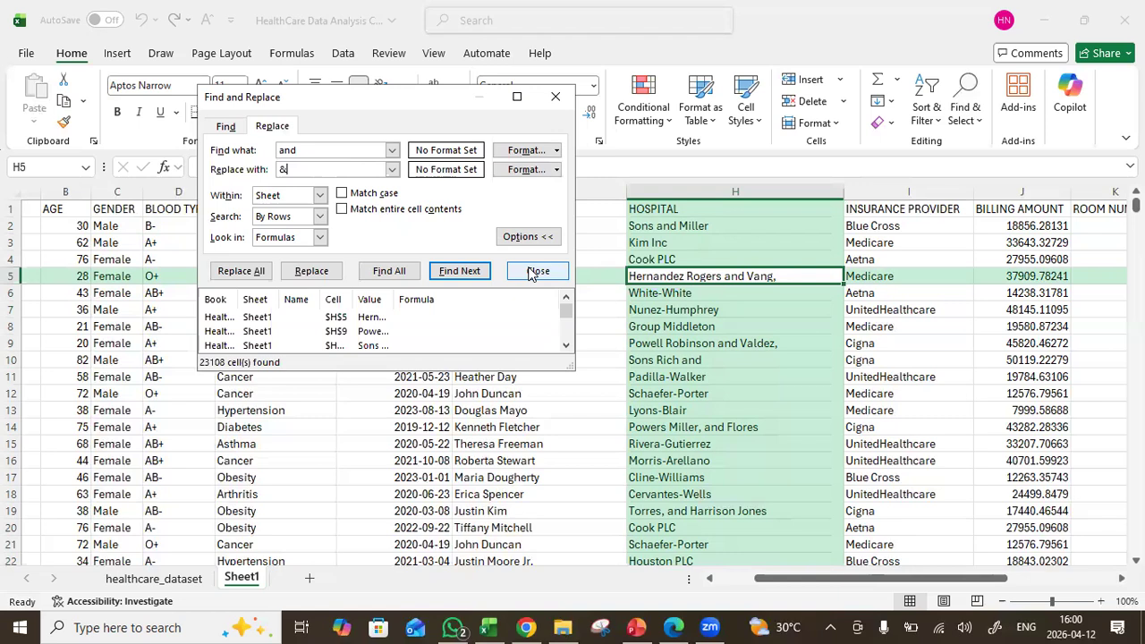
click(249, 274)
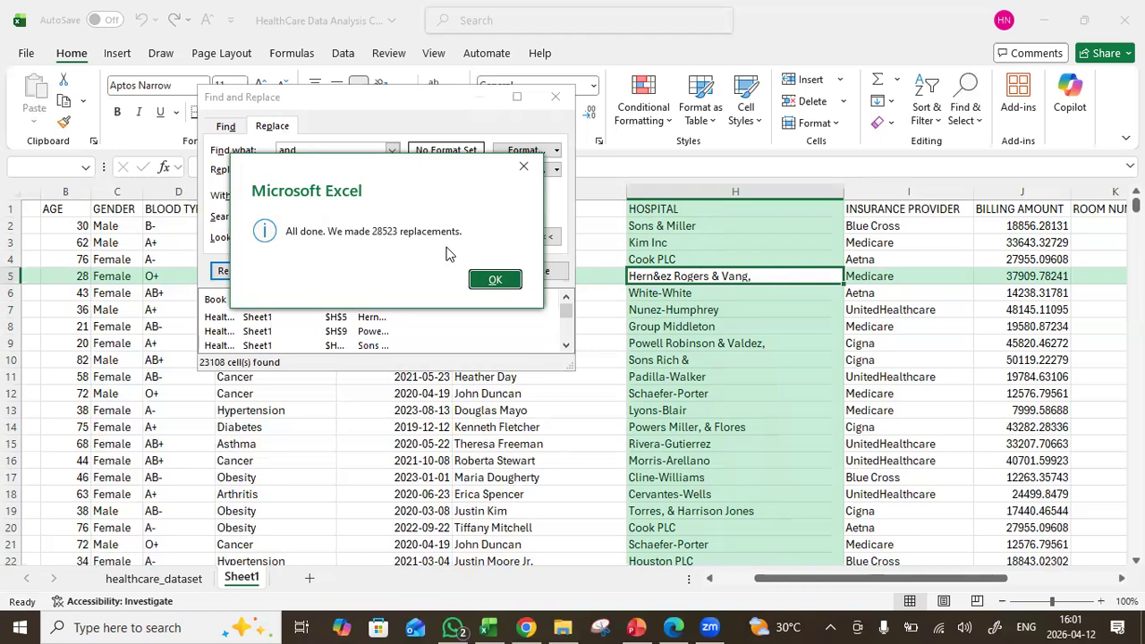
click(495, 280)
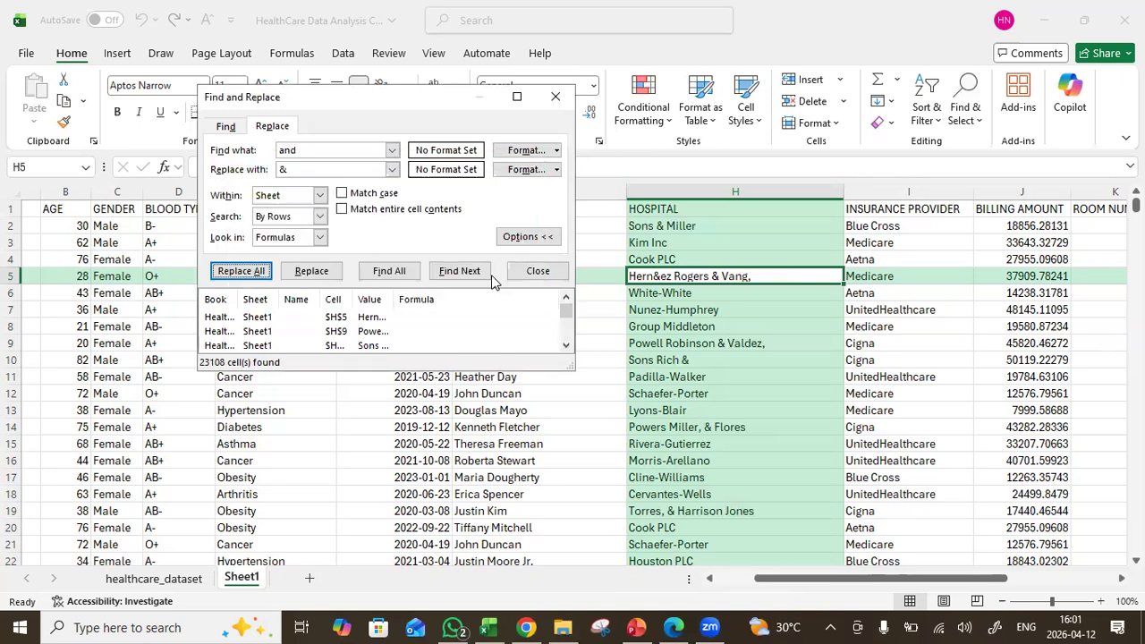
Close Find and Replace and undo the replacement of "and" with "&" in the HOSPITAL column
click(227, 131)
click(271, 126)
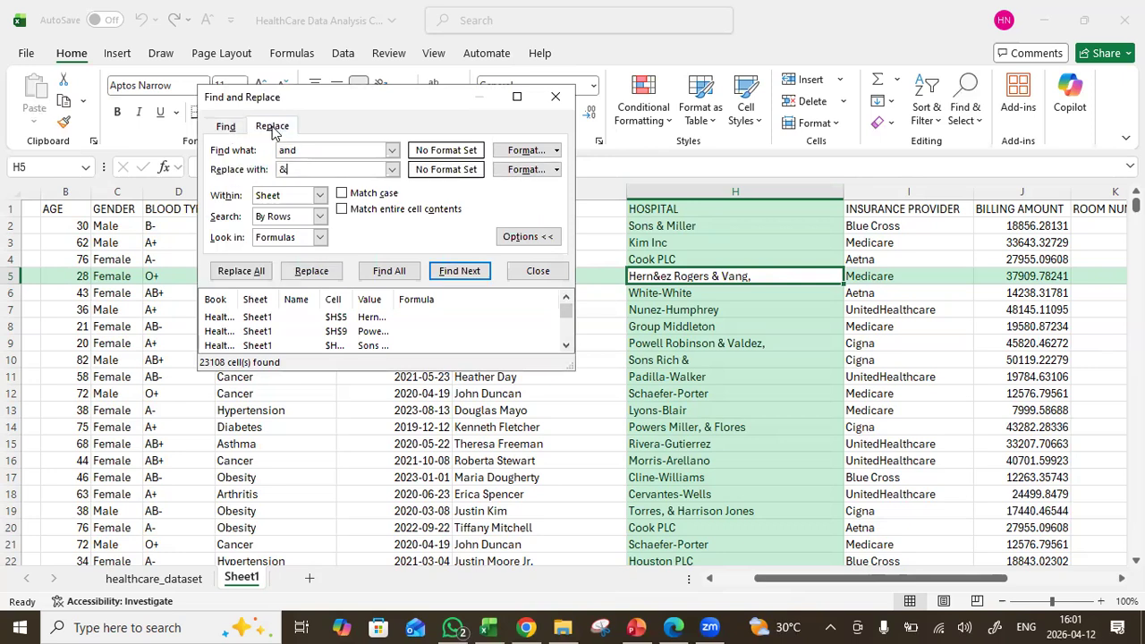
click(325, 153)
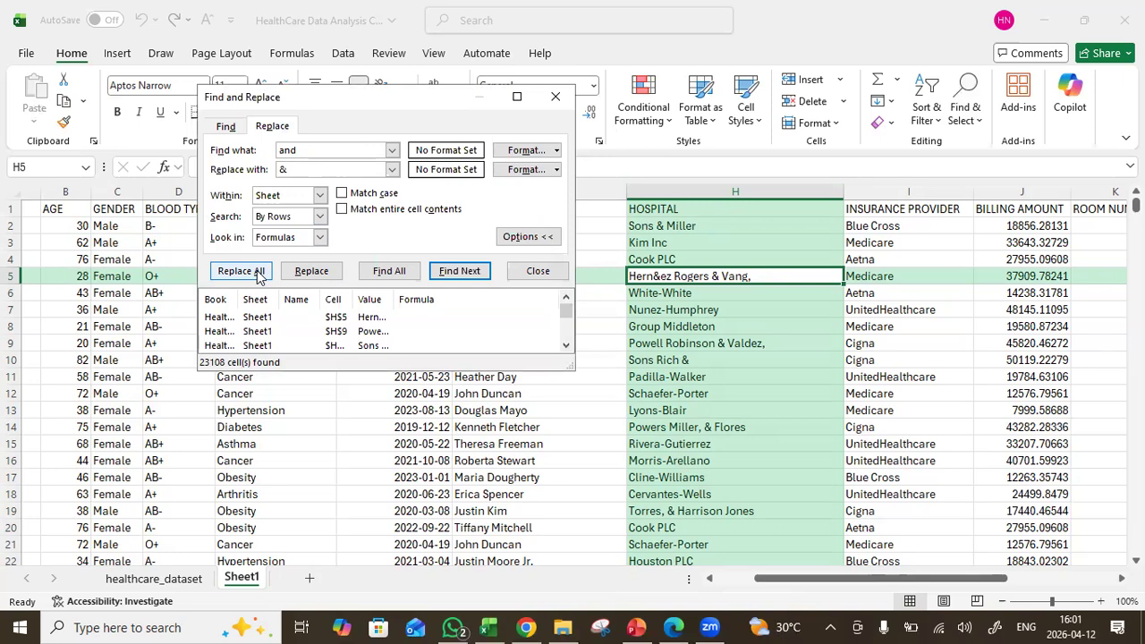
click(556, 97)
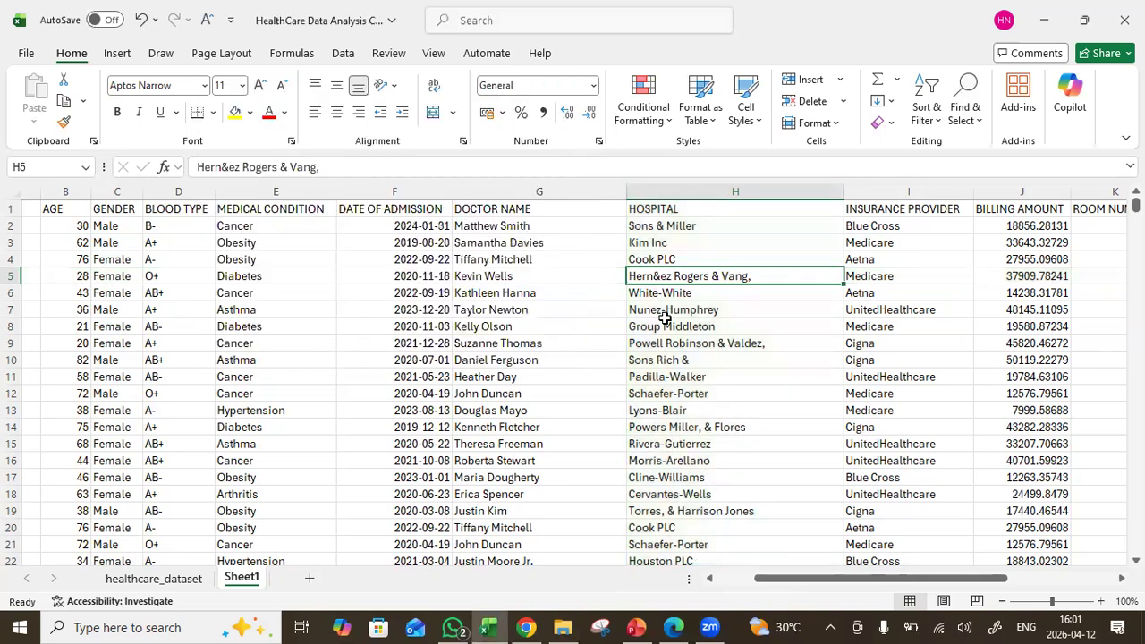
key(ctrl+z)
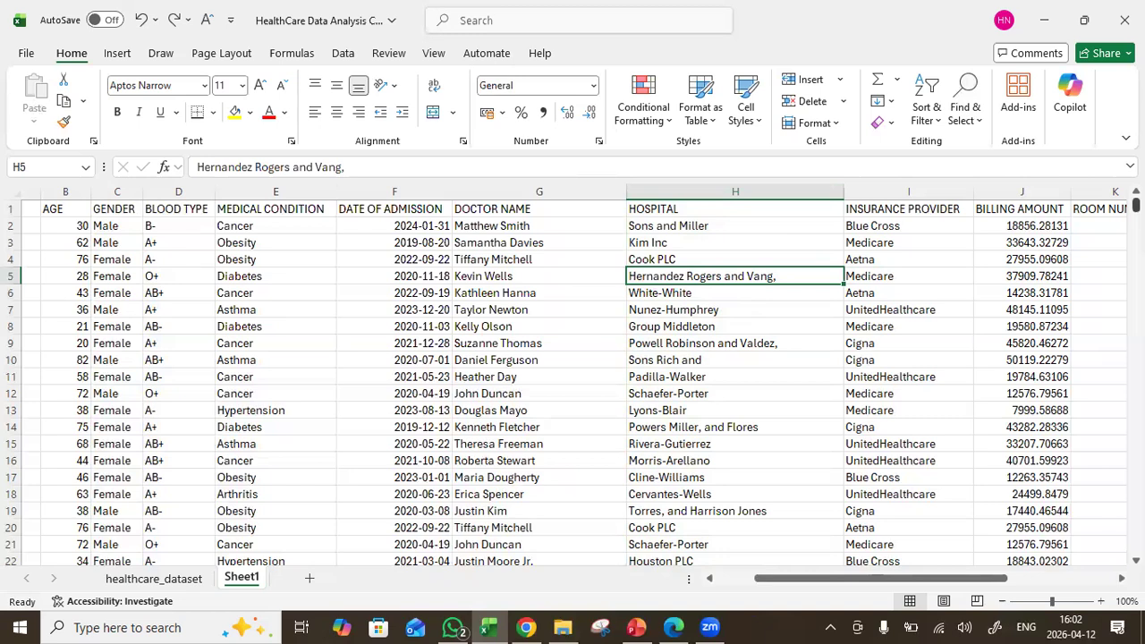
With the HOSPITAL column selected, examine the Within, Search and Look in options and the replace settings in Find and Replace
mouse_move(1136, 204)
mouse_down()
mouse_move(1136, 229)
mouse_move(1136, 205)
mouse_up()
click(810, 191)
click(963, 123)
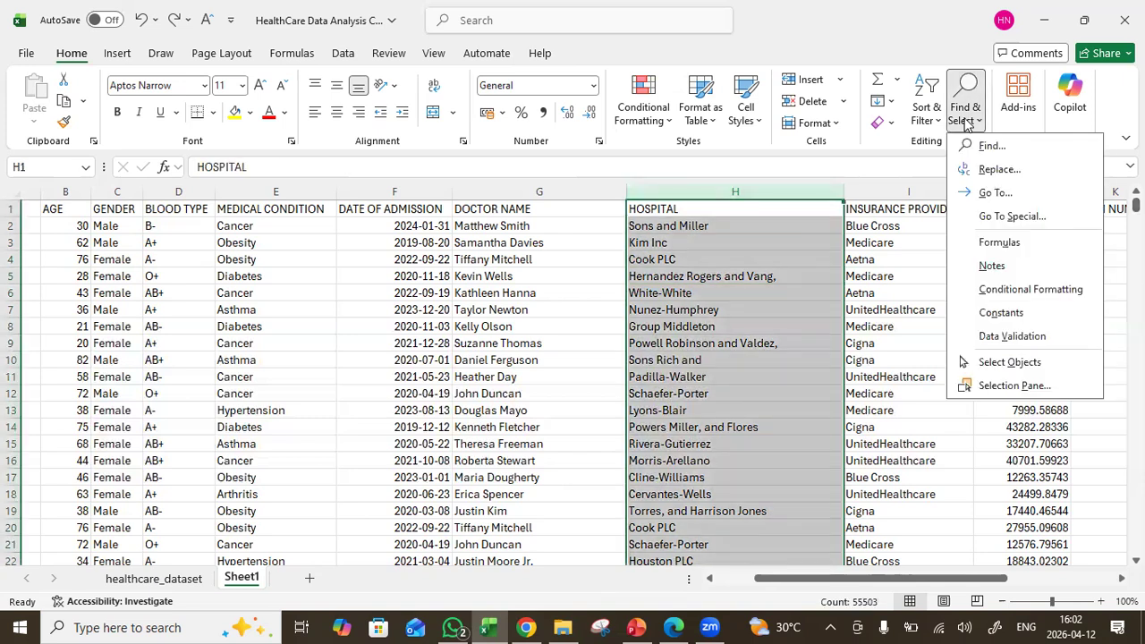
click(993, 146)
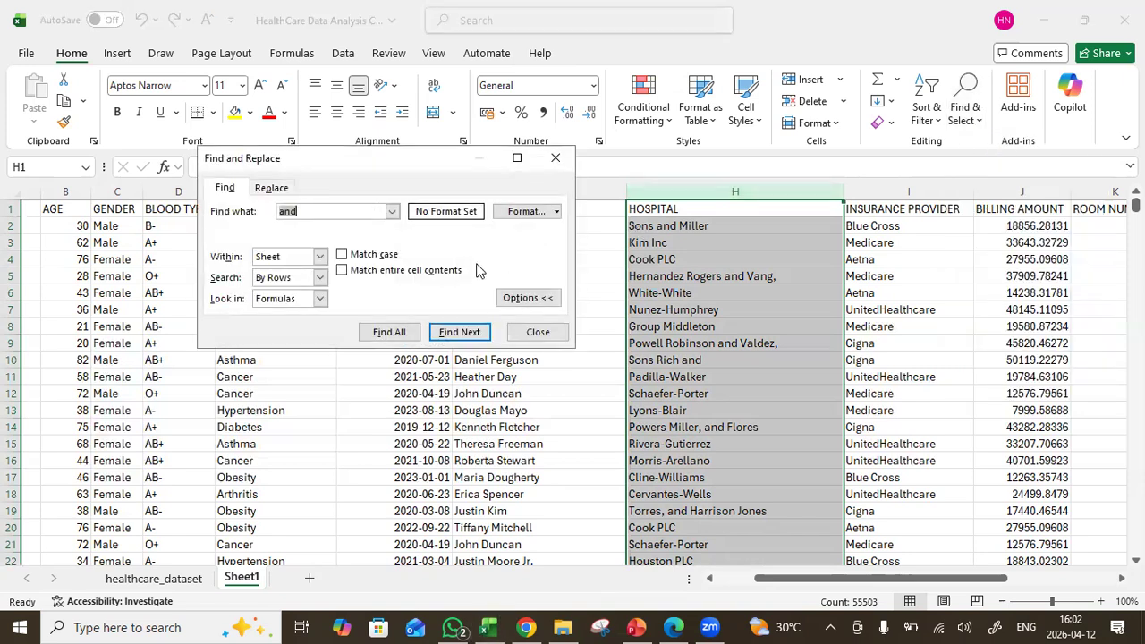
click(321, 260)
click(320, 260)
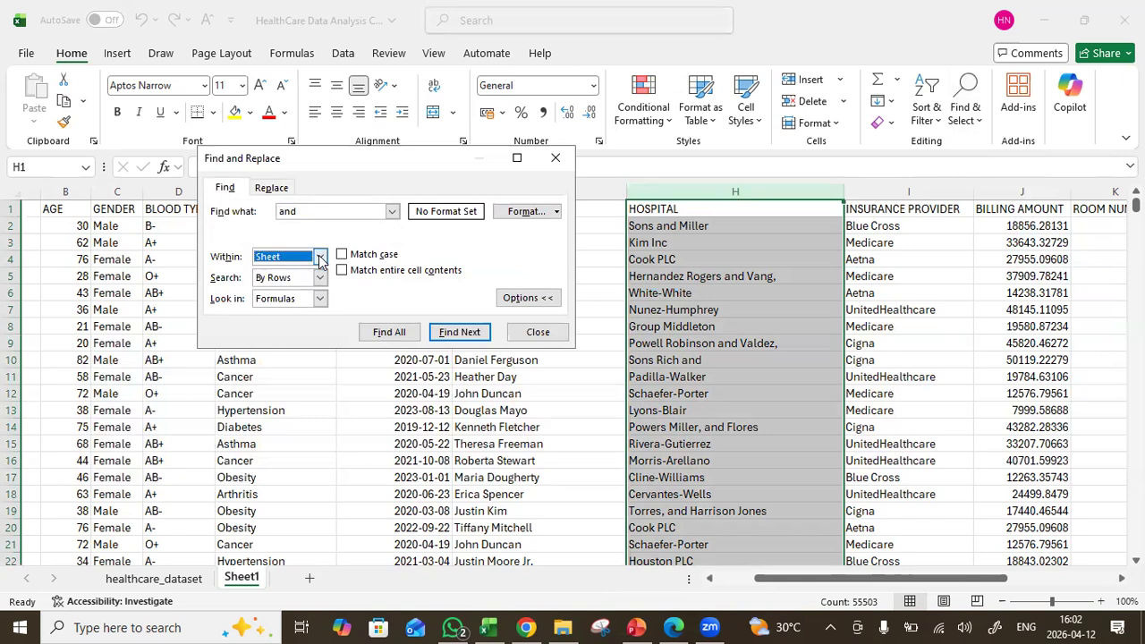
click(320, 278)
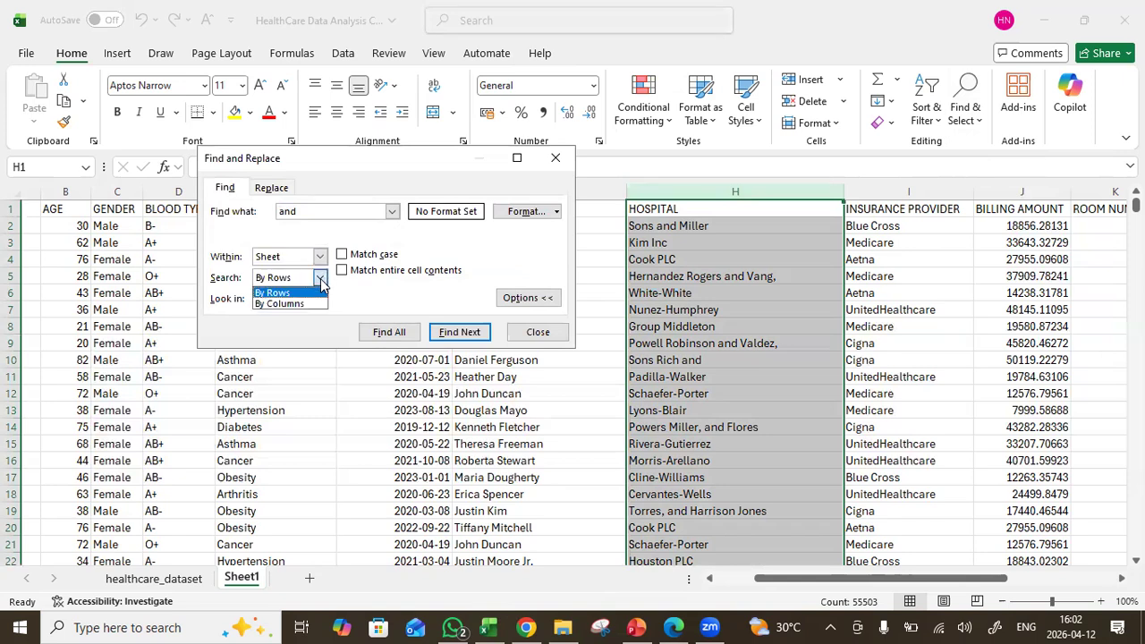
click(321, 279)
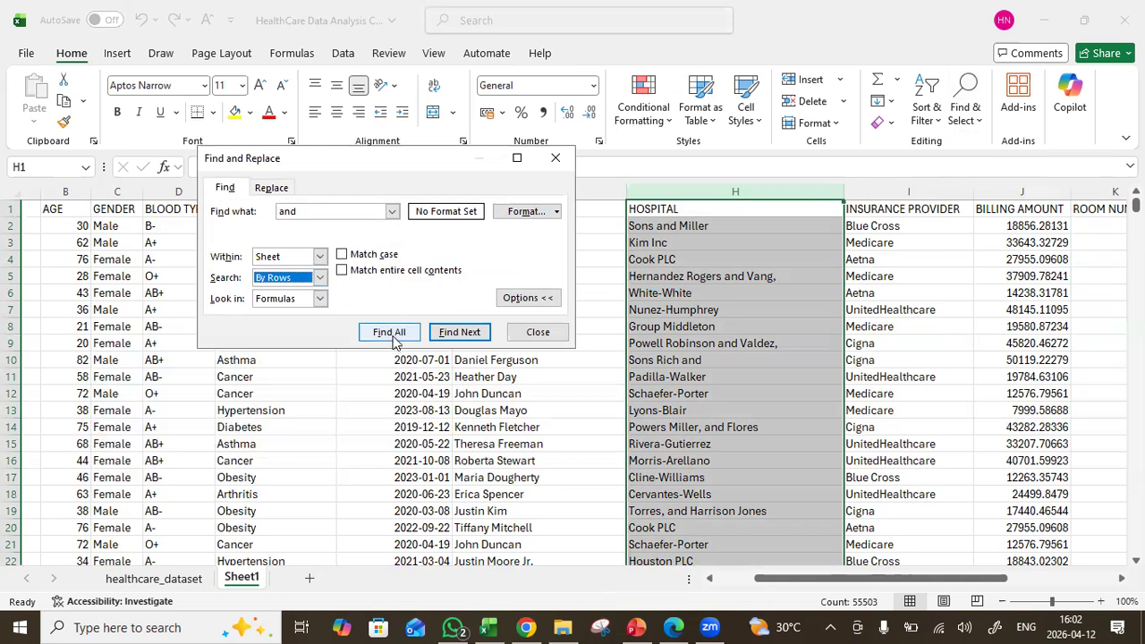
click(320, 299)
click(320, 303)
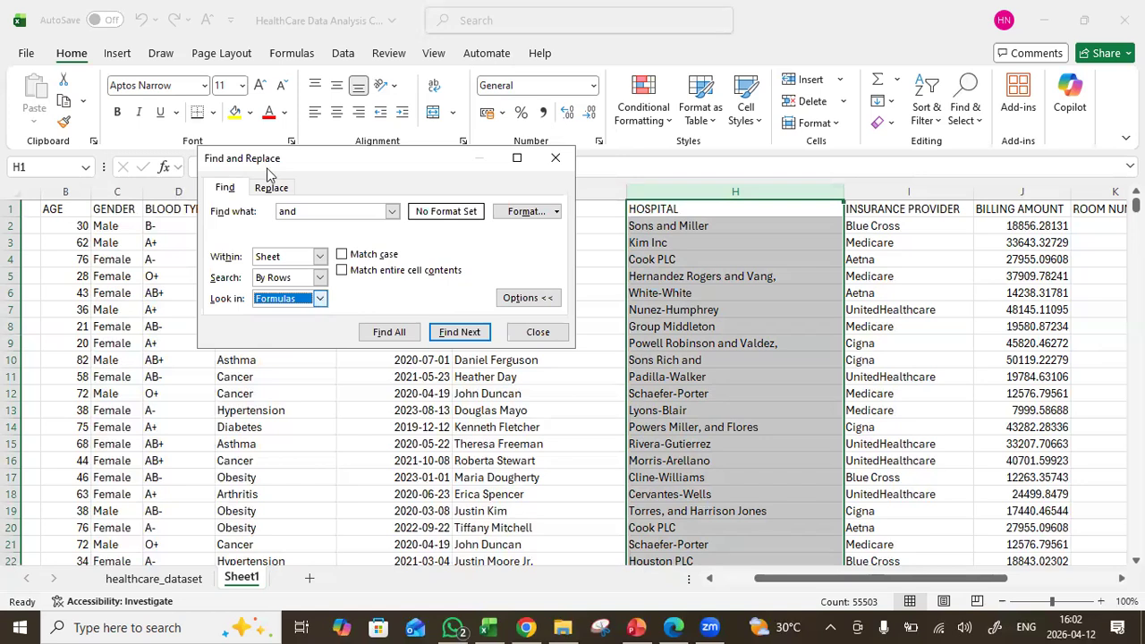
click(274, 188)
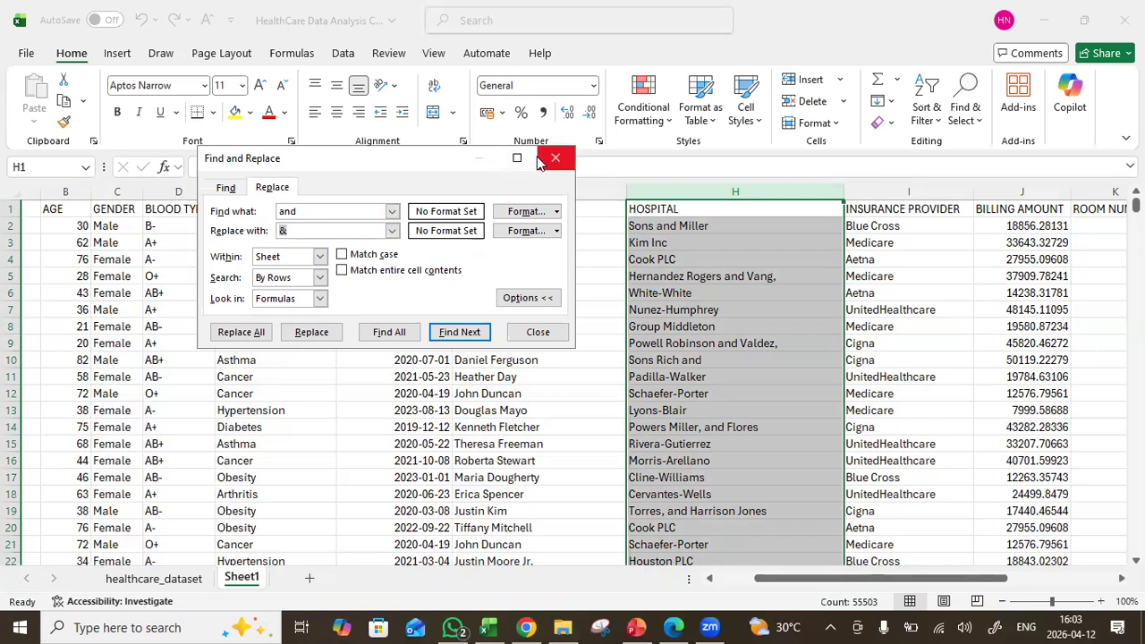
click(557, 332)
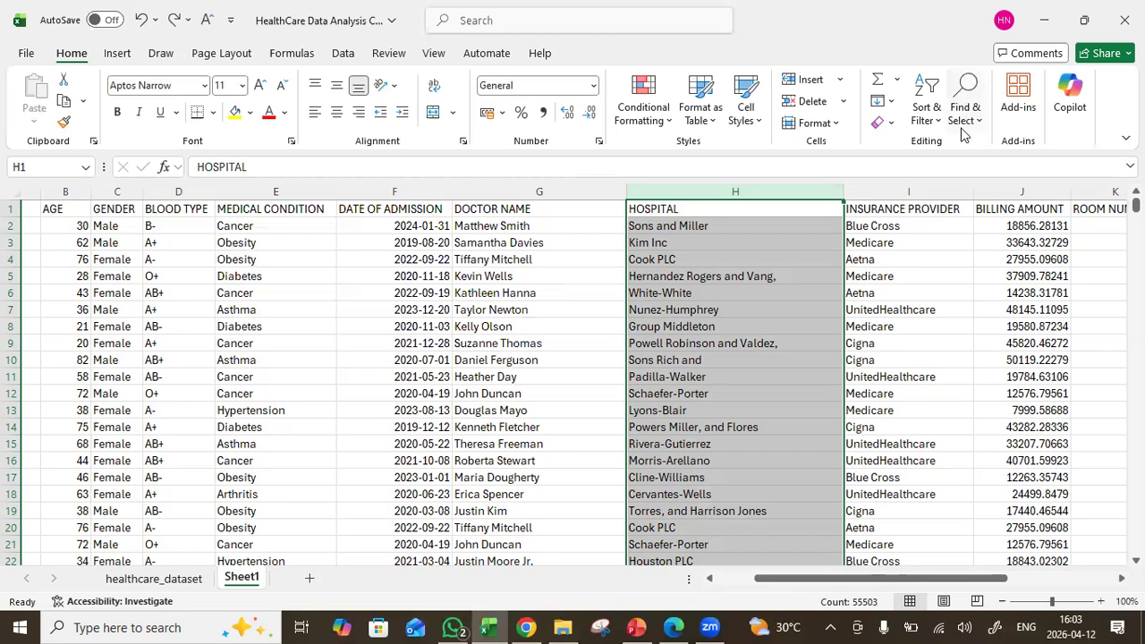
Select the entire INSURANCE PROVIDER column
click(882, 189)
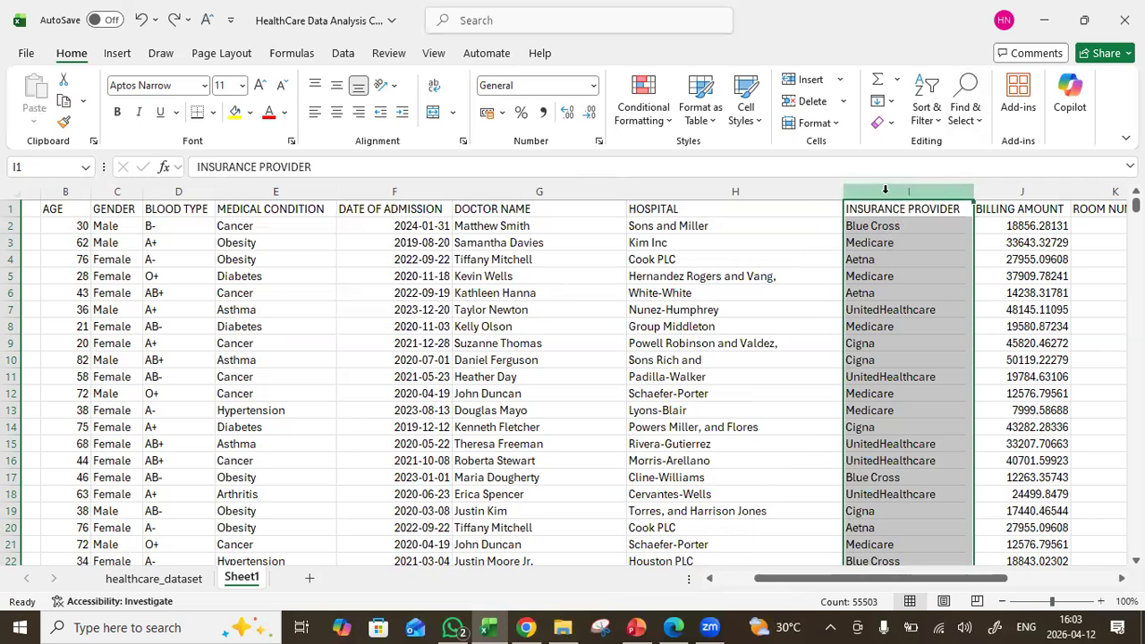
click(881, 260)
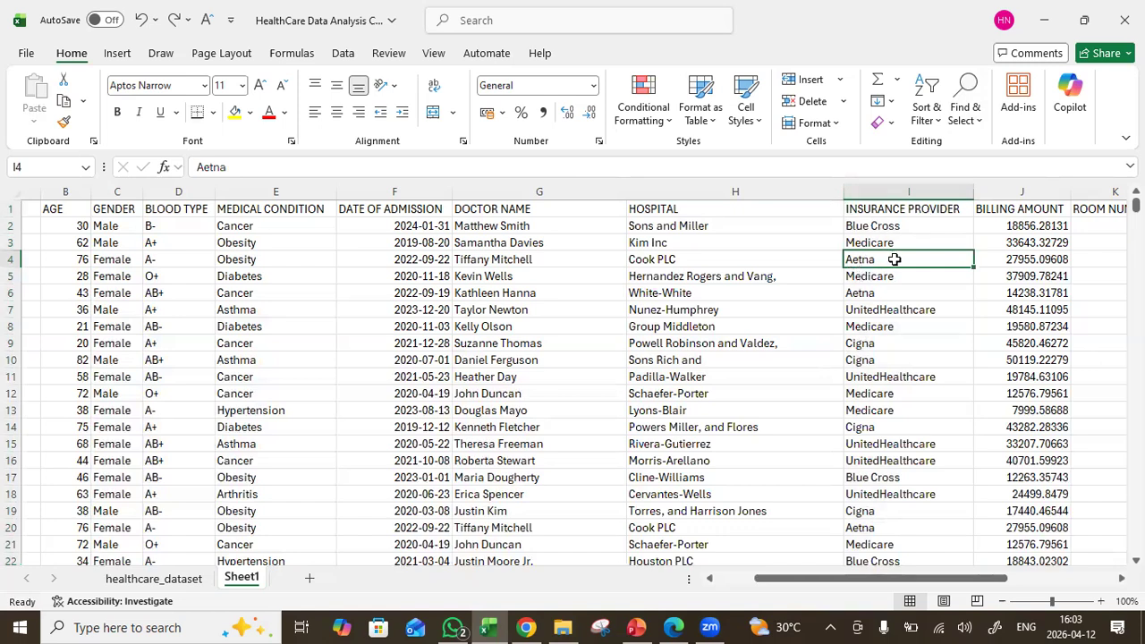
click(882, 191)
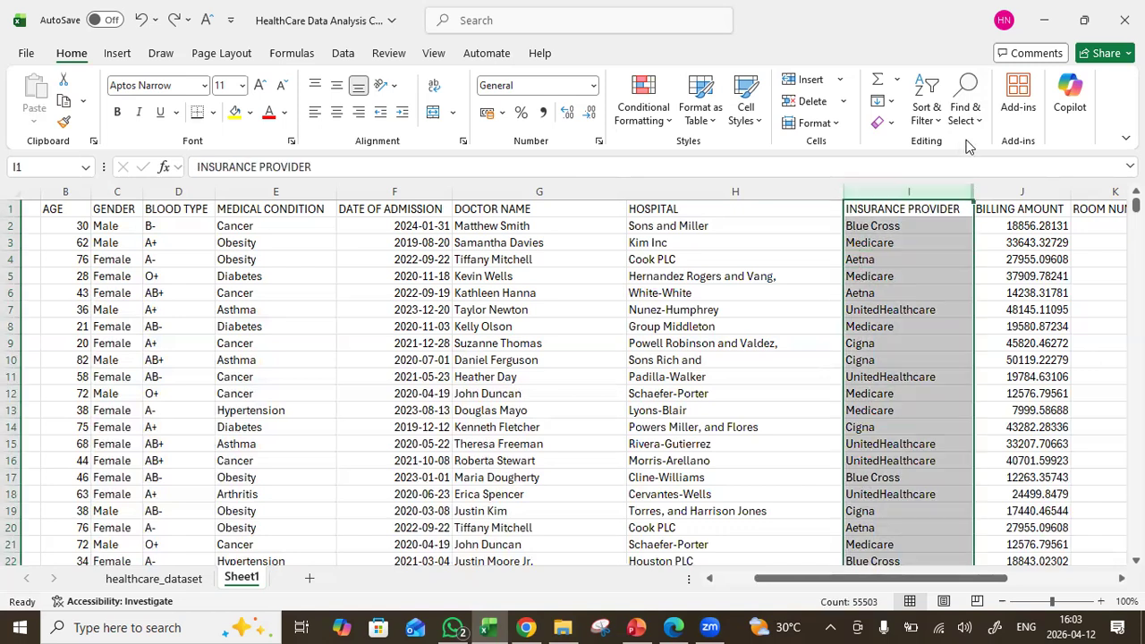
click(963, 126)
right_click(987, 145)
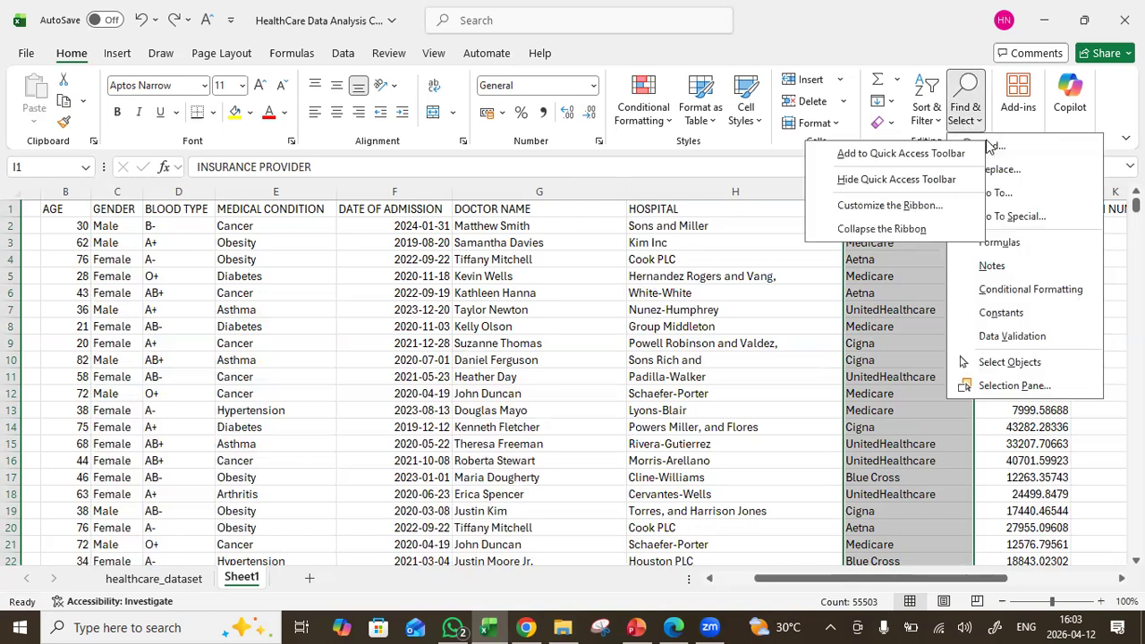
right_click(1002, 147)
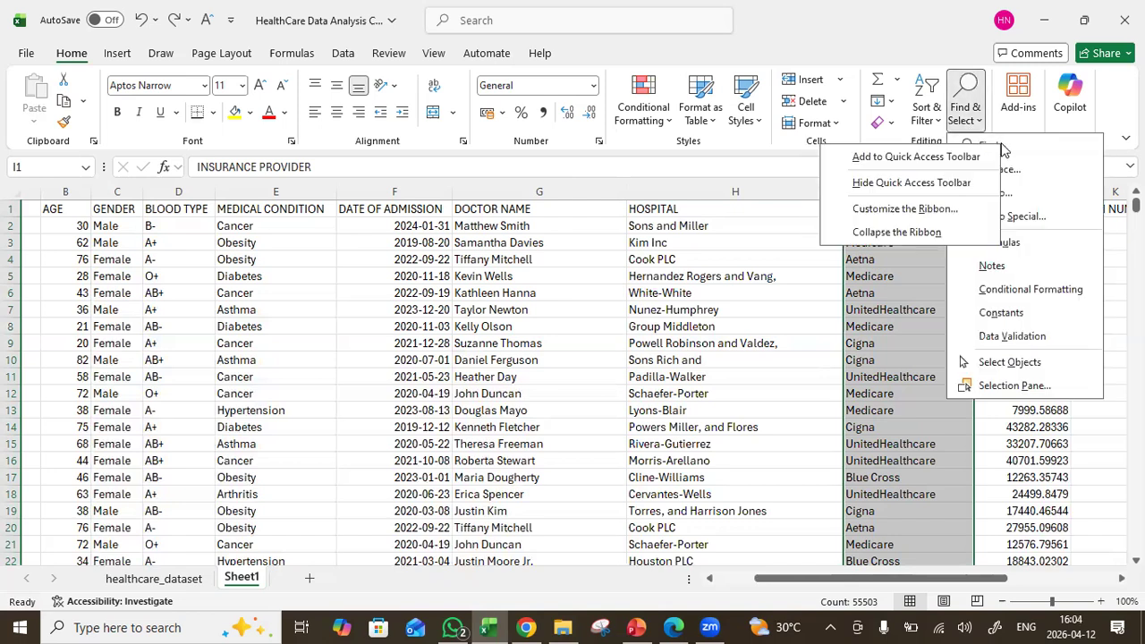
click(855, 425)
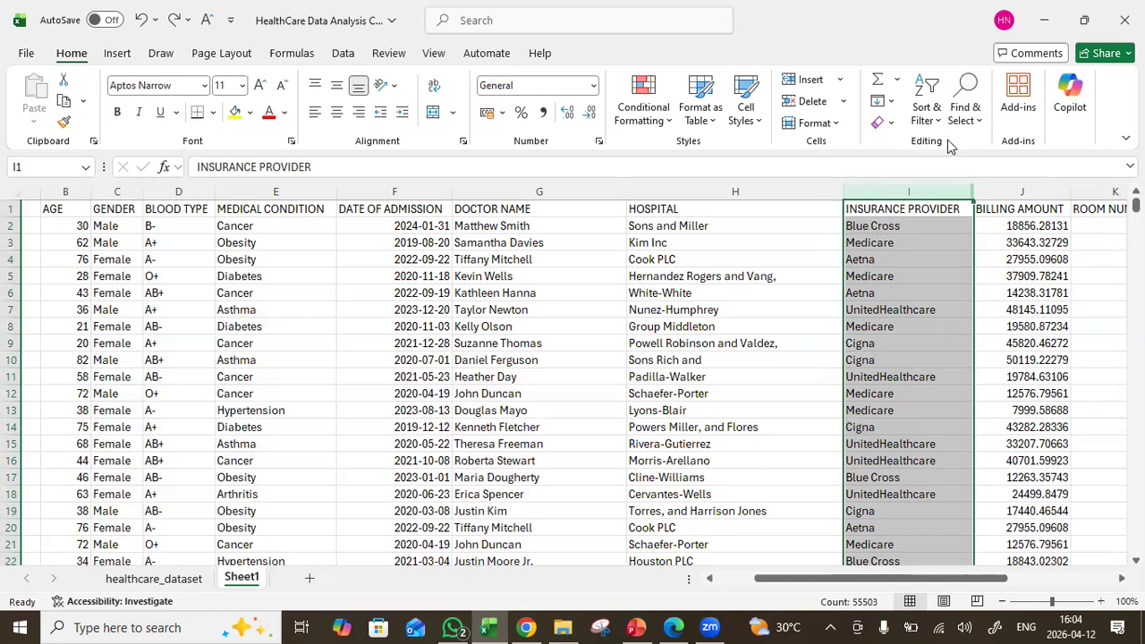
Replace every "Aetna" with "Atena" in the INSURANCE PROVIDER column and close Find and Replace
click(966, 120)
click(995, 146)
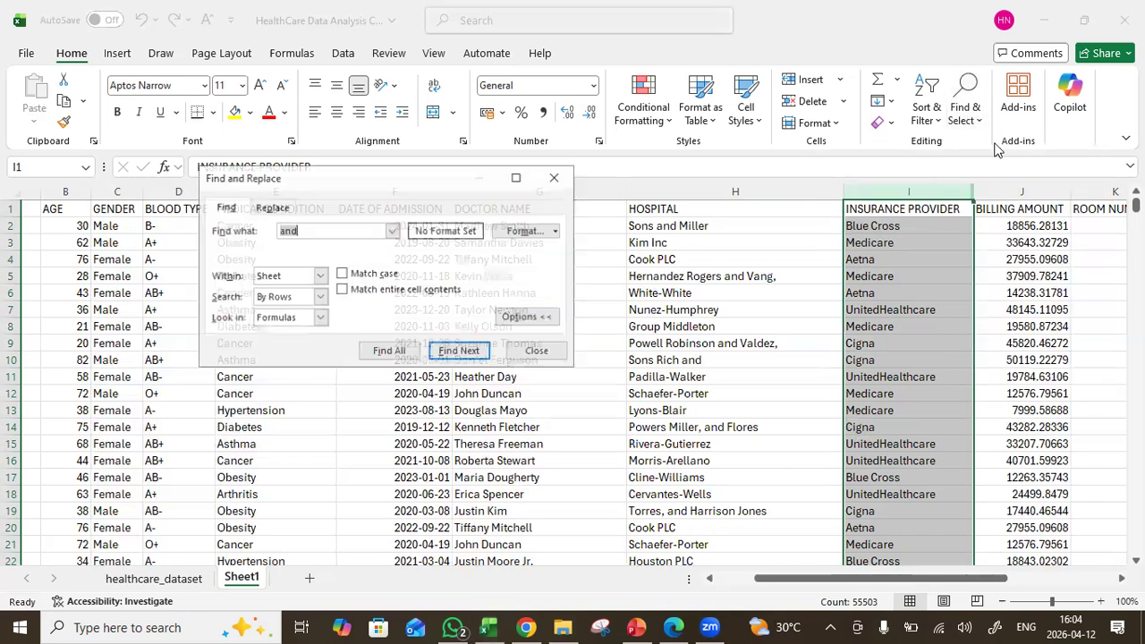
click(273, 208)
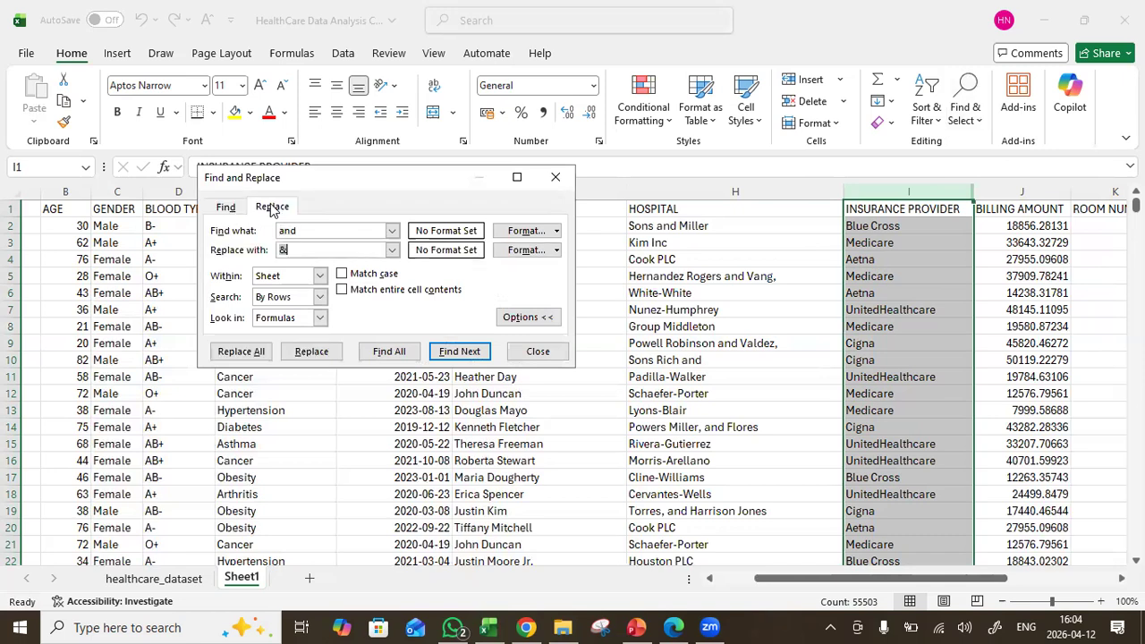
key(BackSpace)
key(BackSpace)
key(BackSpace)
text(Ae)
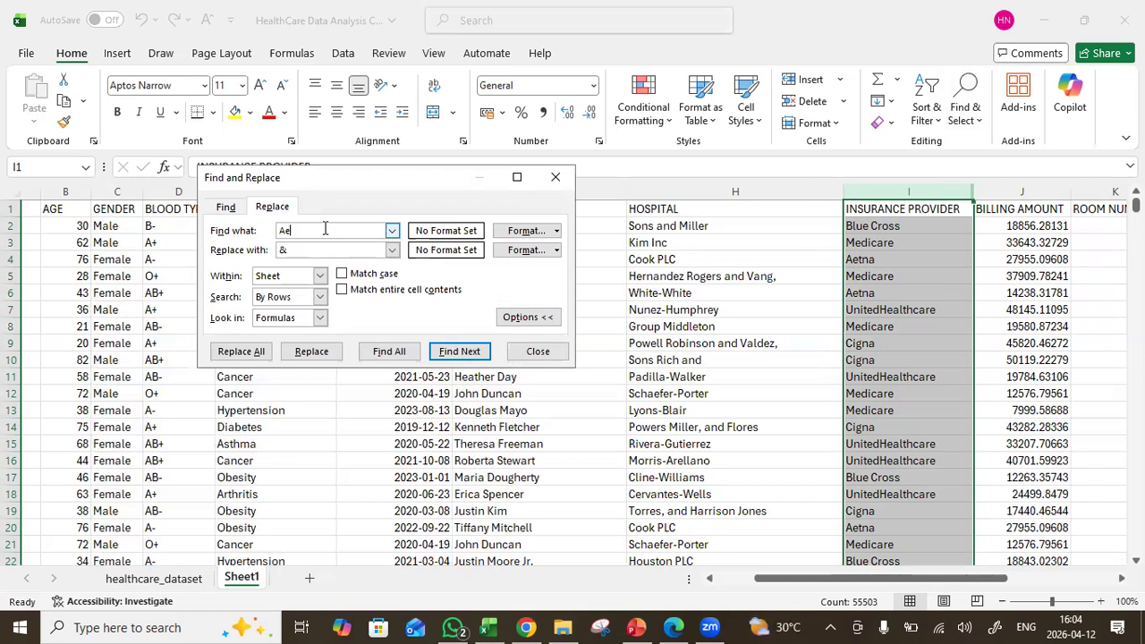
text(tna)
click(313, 251)
key(BackSpace)
text(Aten)
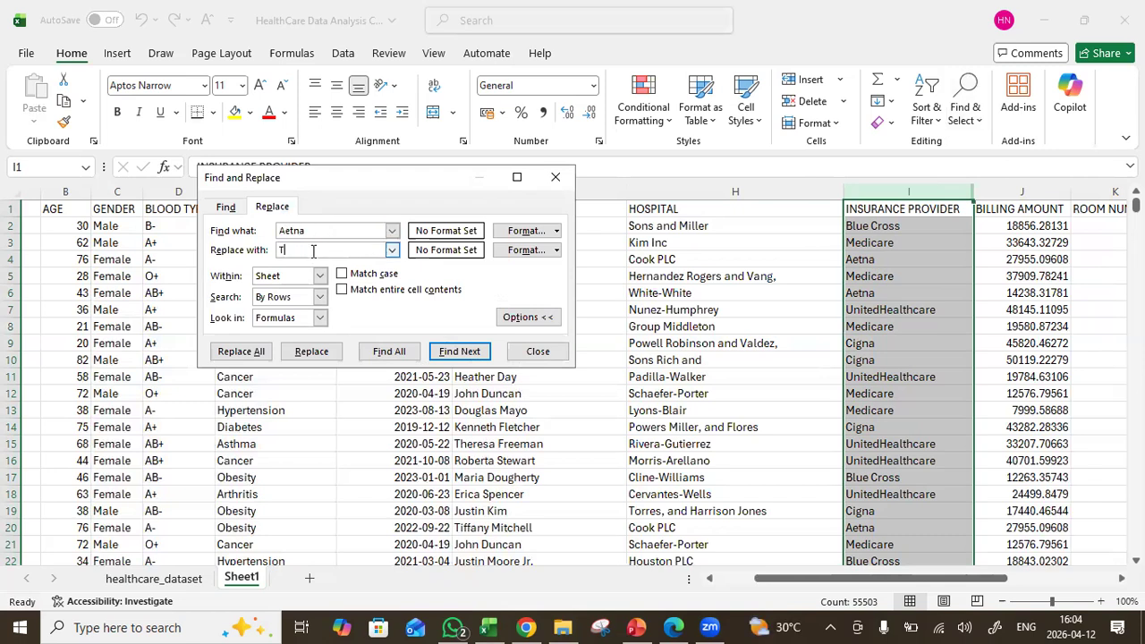
text(a)
click(237, 354)
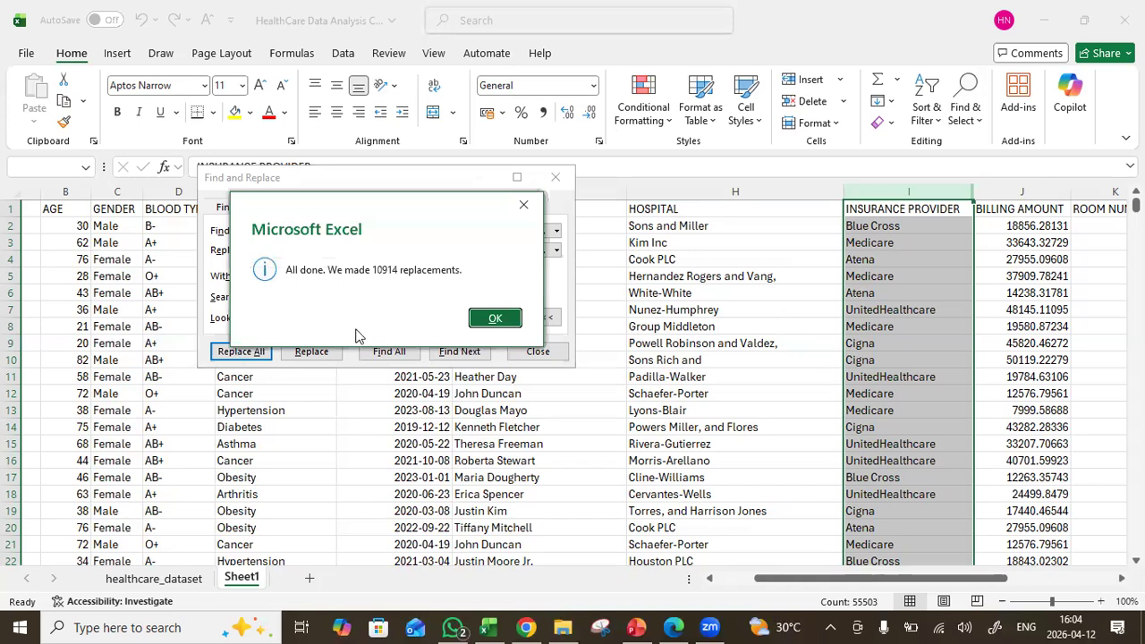
click(488, 320)
click(534, 351)
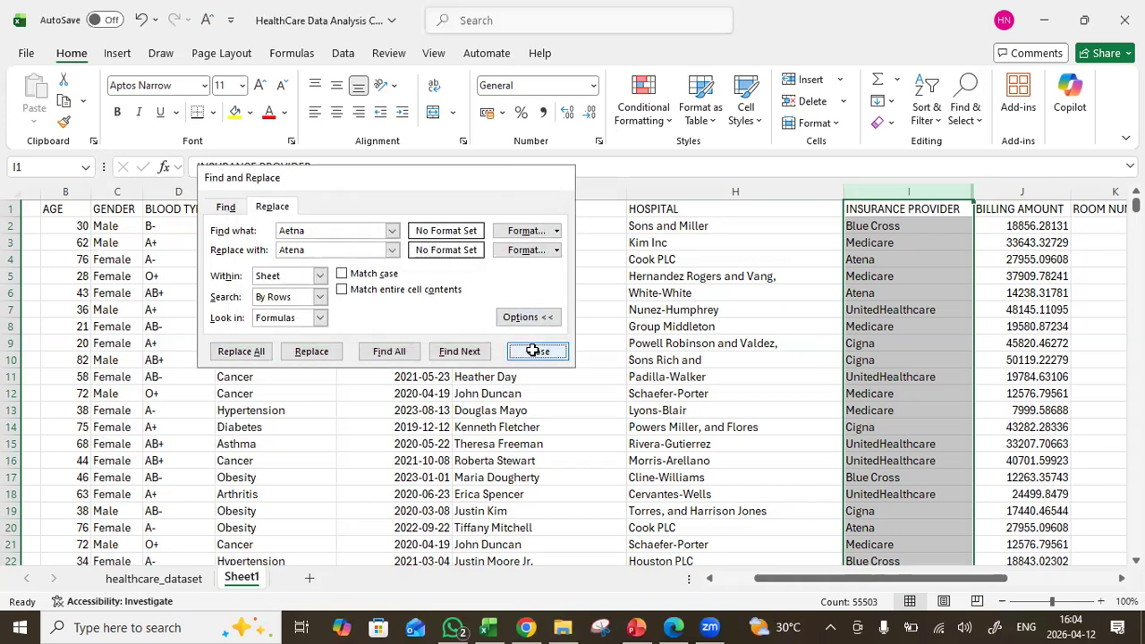
Check the replaced insurance provider names in cells I4, I6 and I20
click(891, 259)
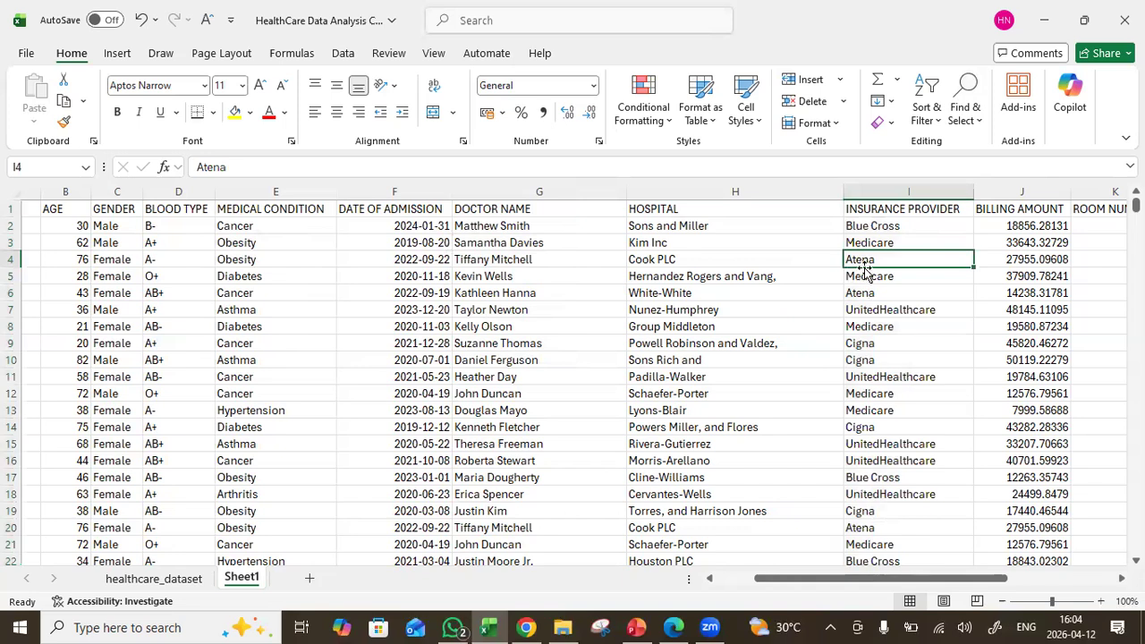
click(897, 295)
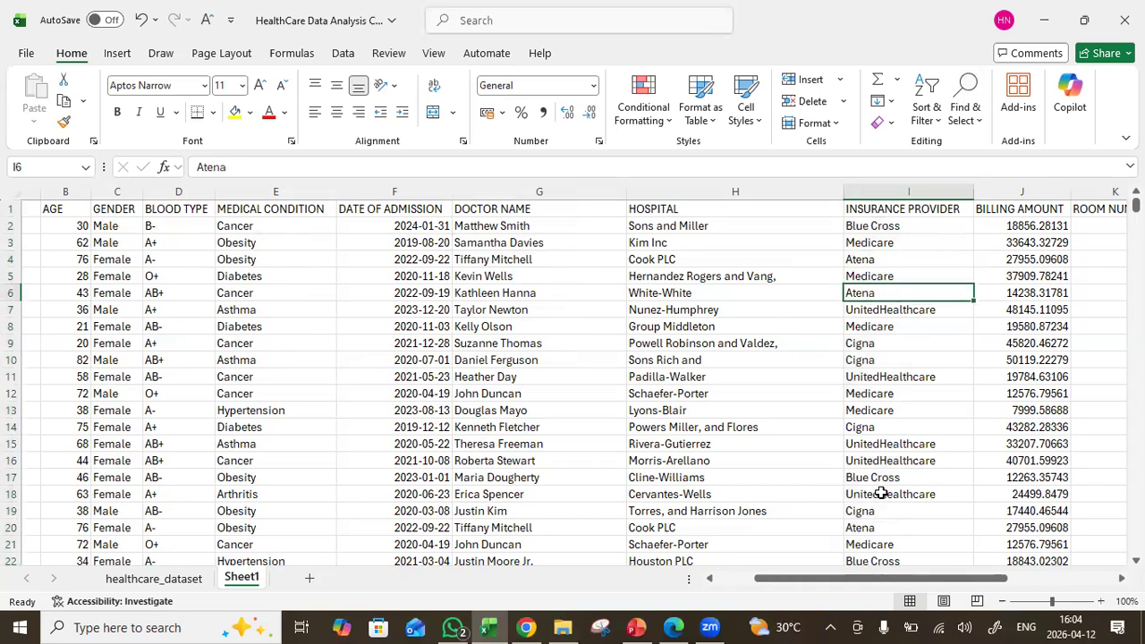
click(886, 527)
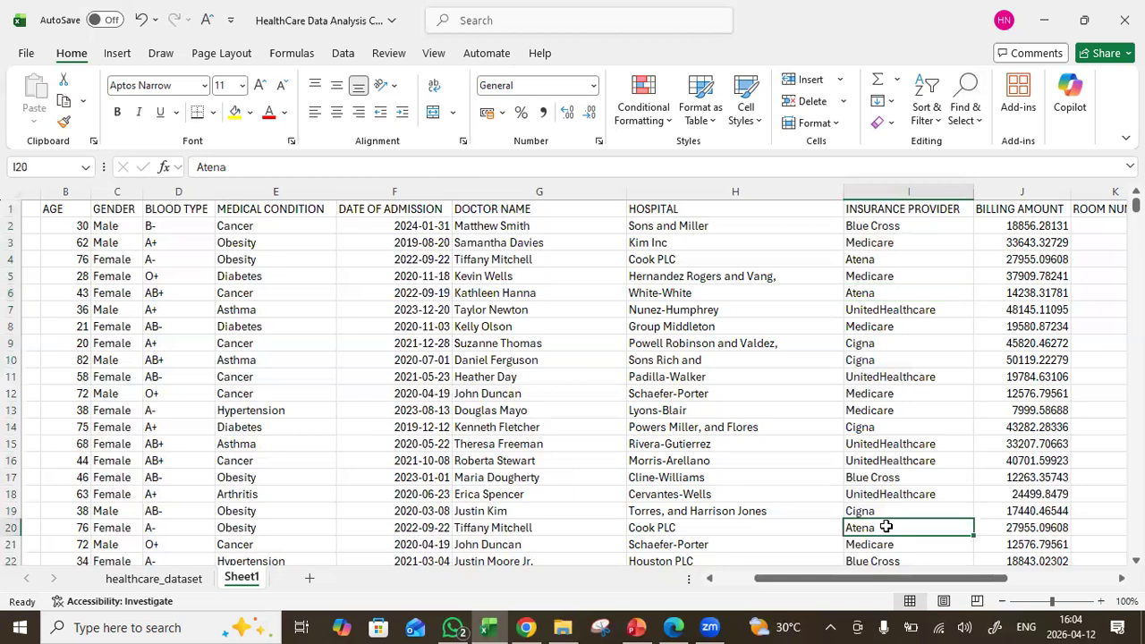
Format the entire BILLING AMOUNT column as Currency
click(875, 190)
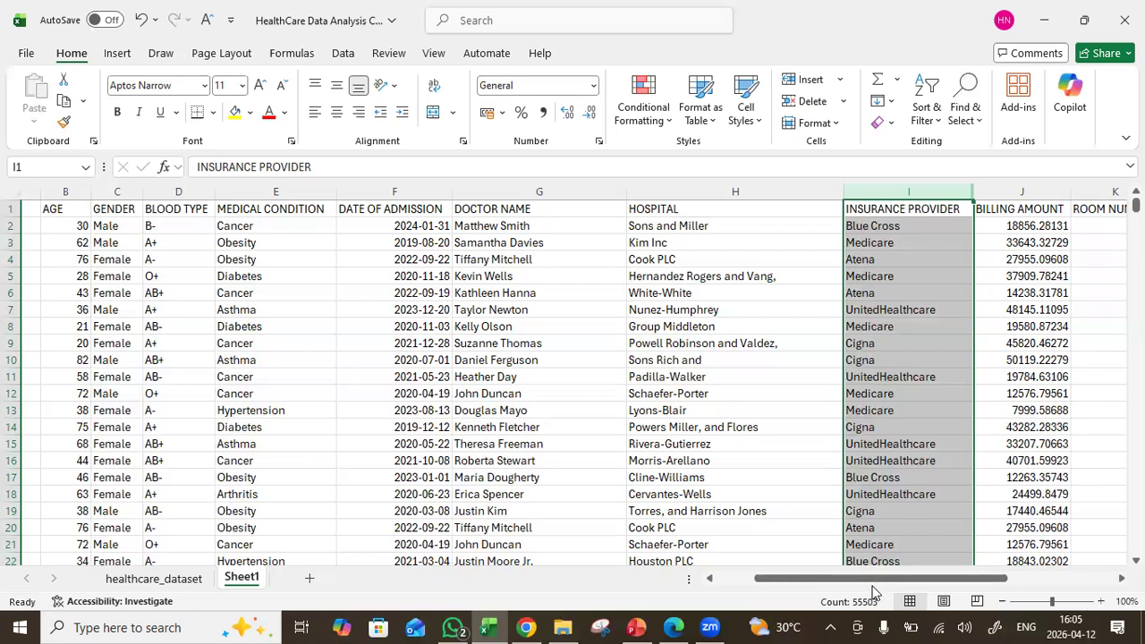
drag(872, 586, 929, 586)
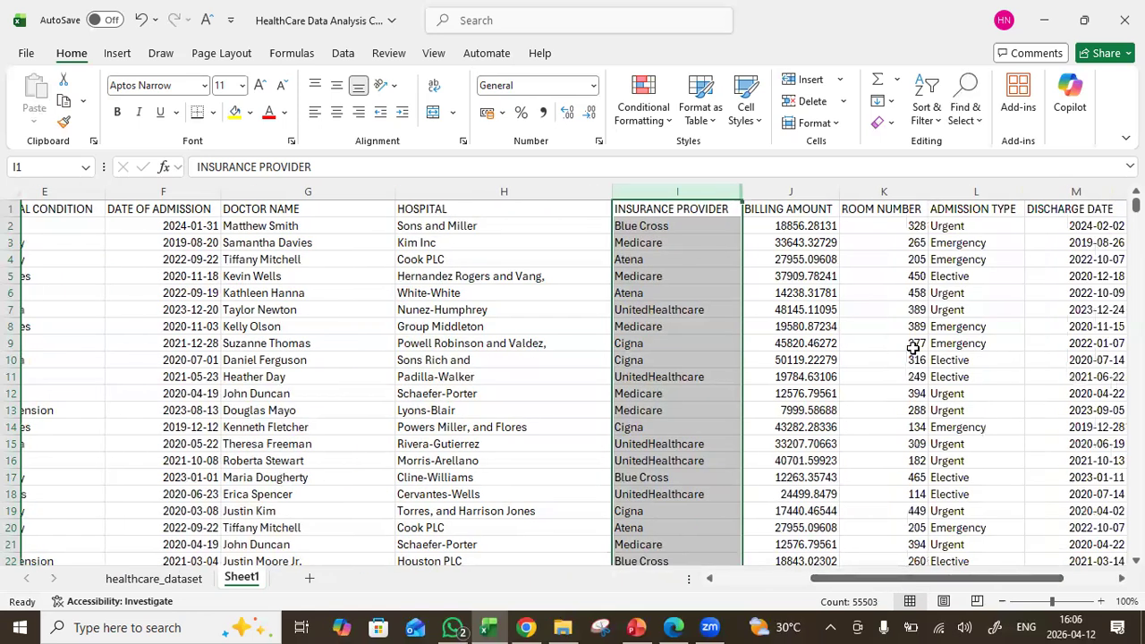
click(808, 191)
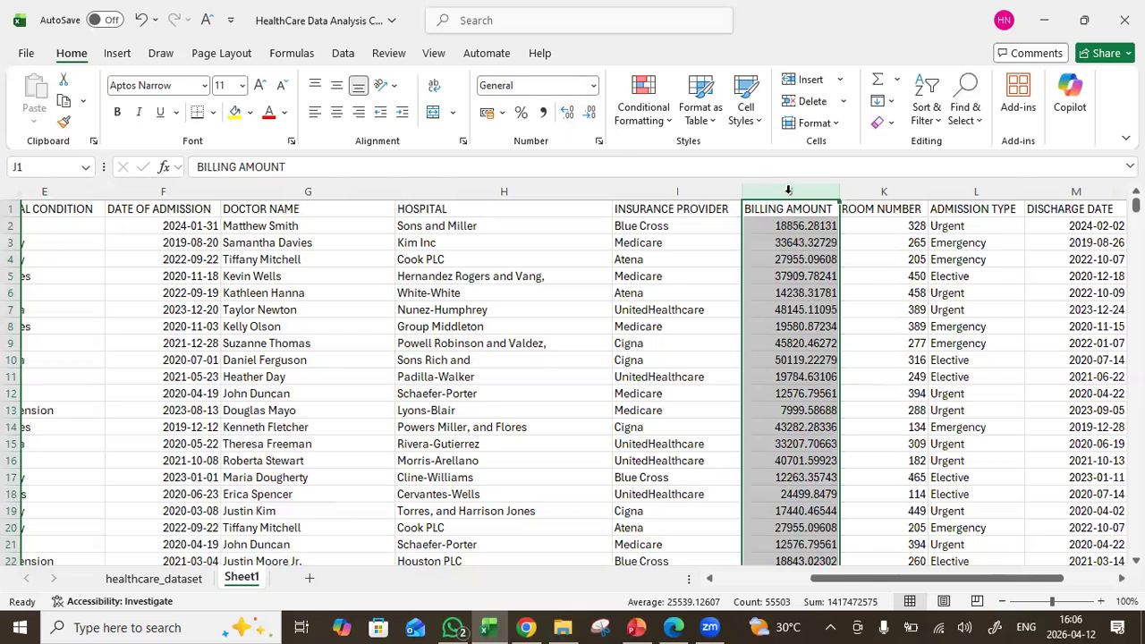
click(591, 87)
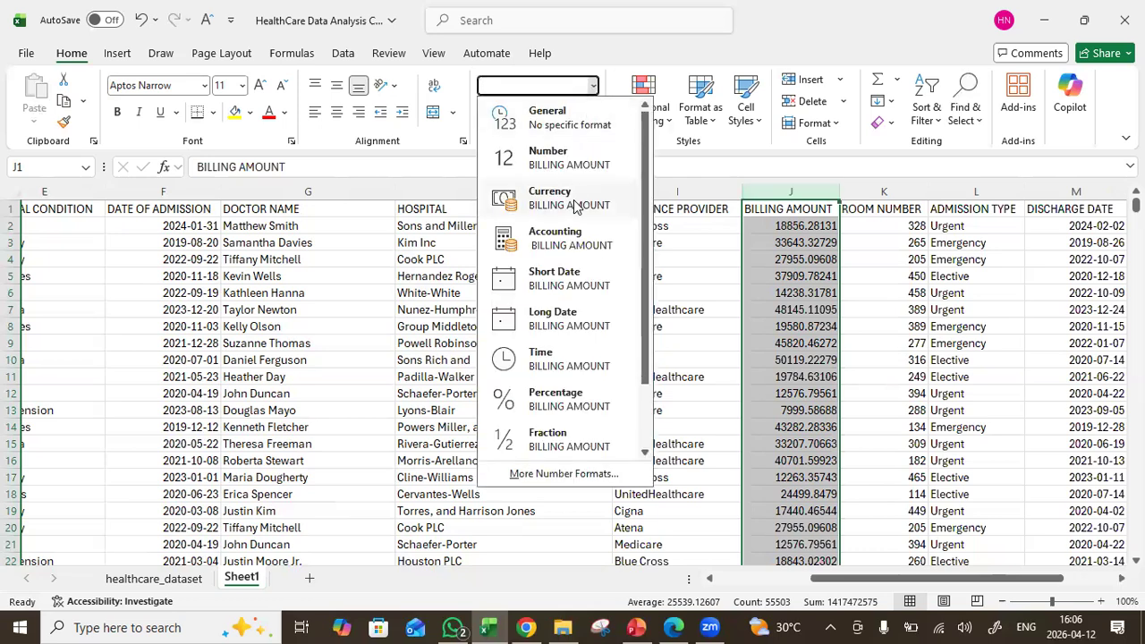
click(577, 207)
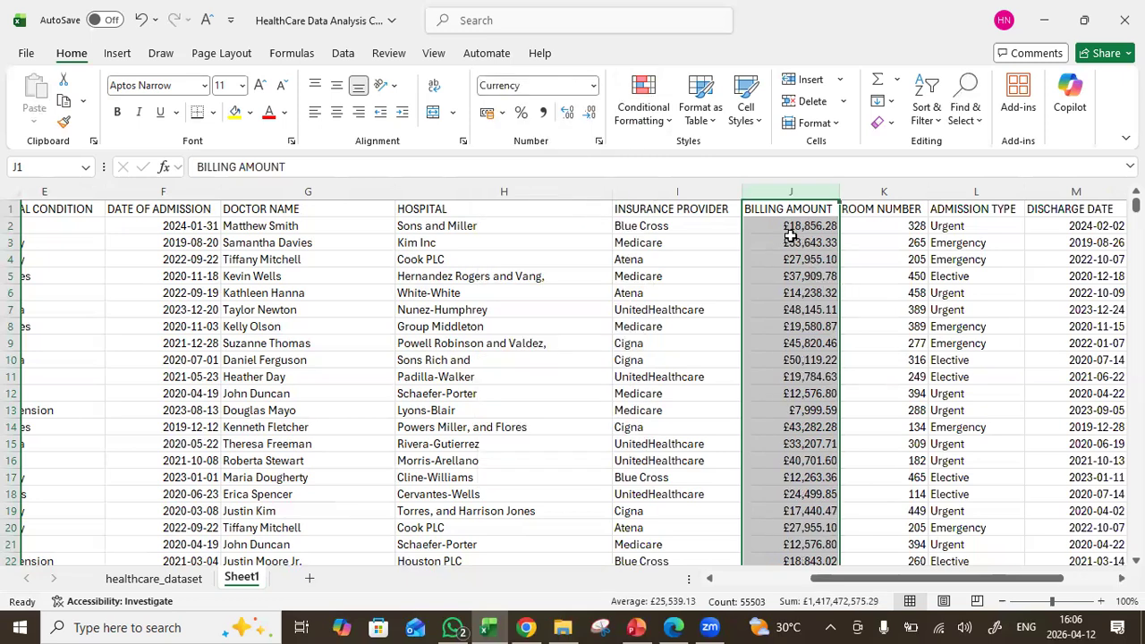
Switch the BILLING AMOUNT column to the Accounting format and reduce it to no decimal places
click(595, 87)
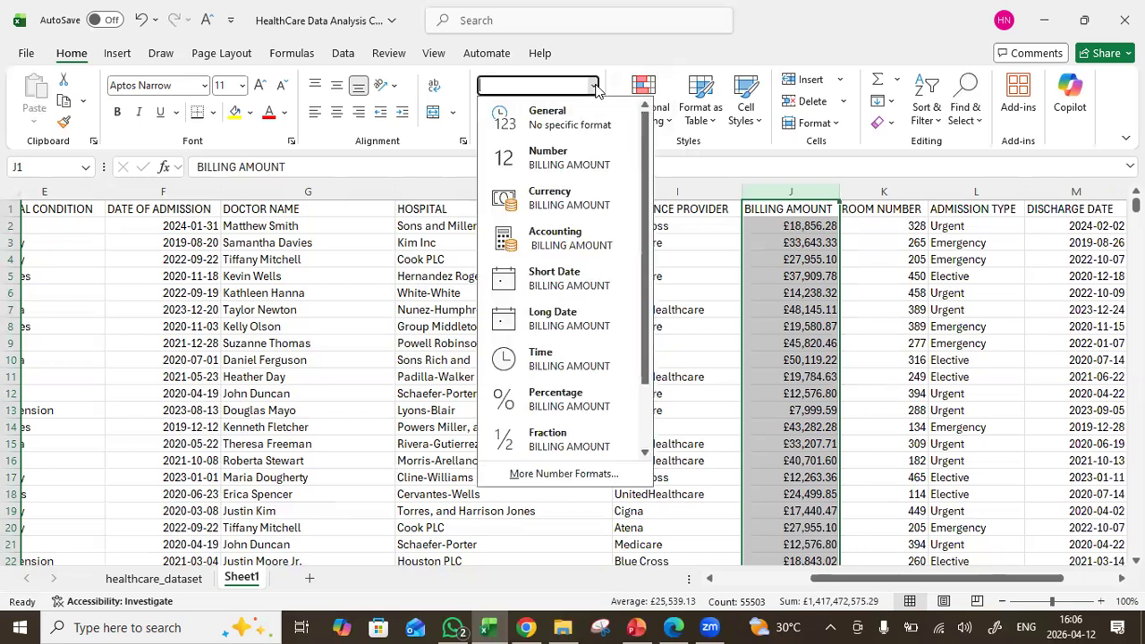
click(577, 238)
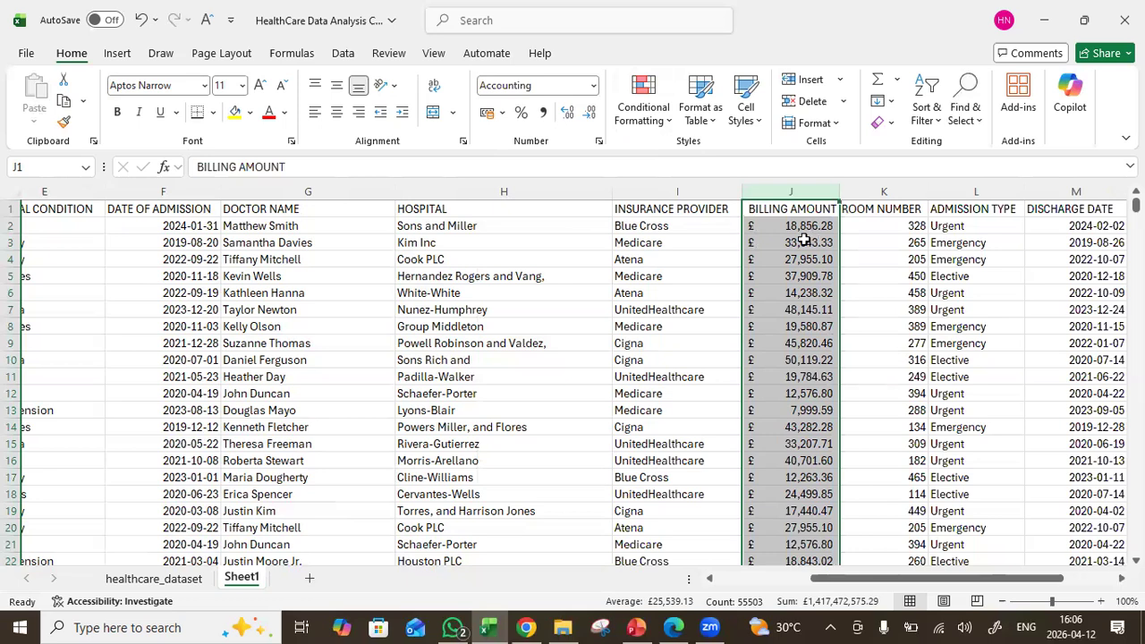
click(591, 114)
click(591, 114)
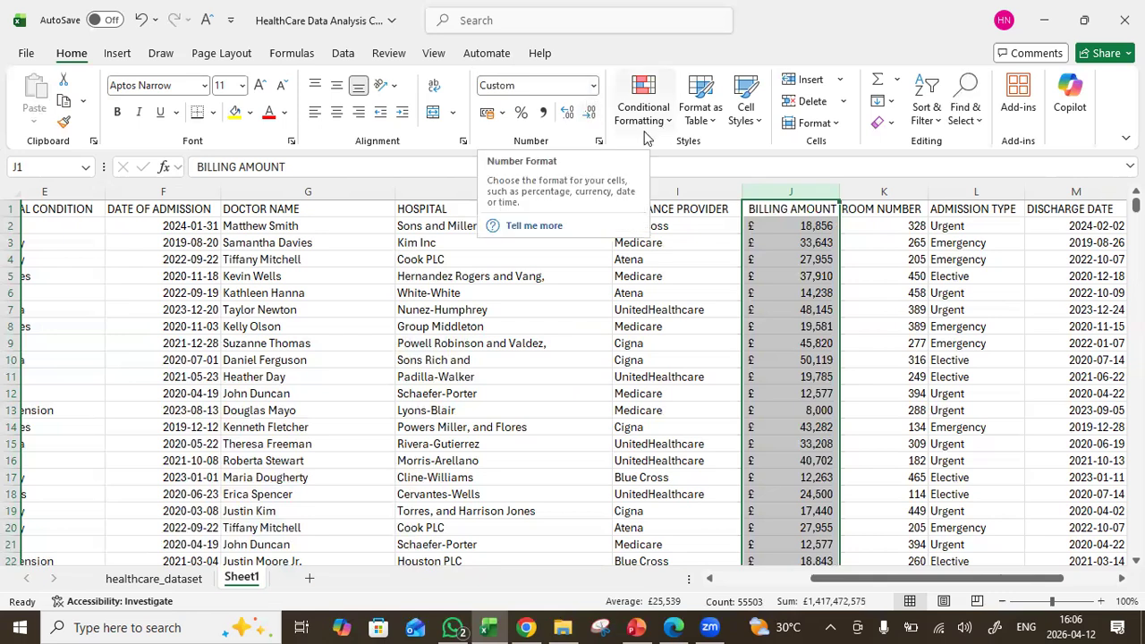
Set the BILLING AMOUNT column's Accounting format to the ₦ Edo currency symbol through the detailed cell format options
click(592, 86)
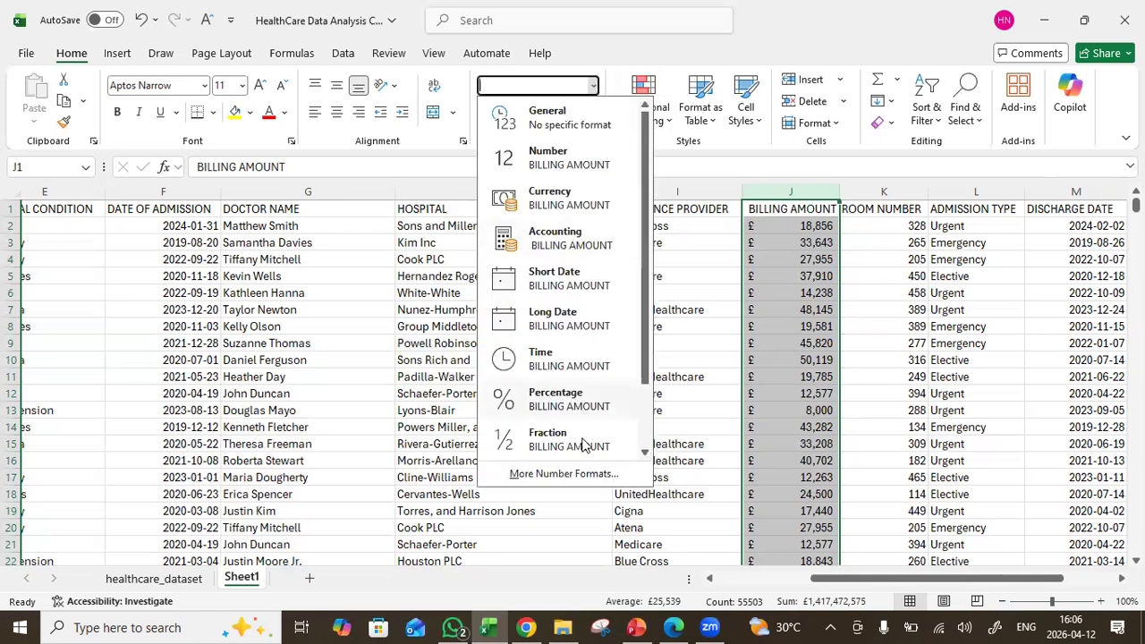
click(564, 474)
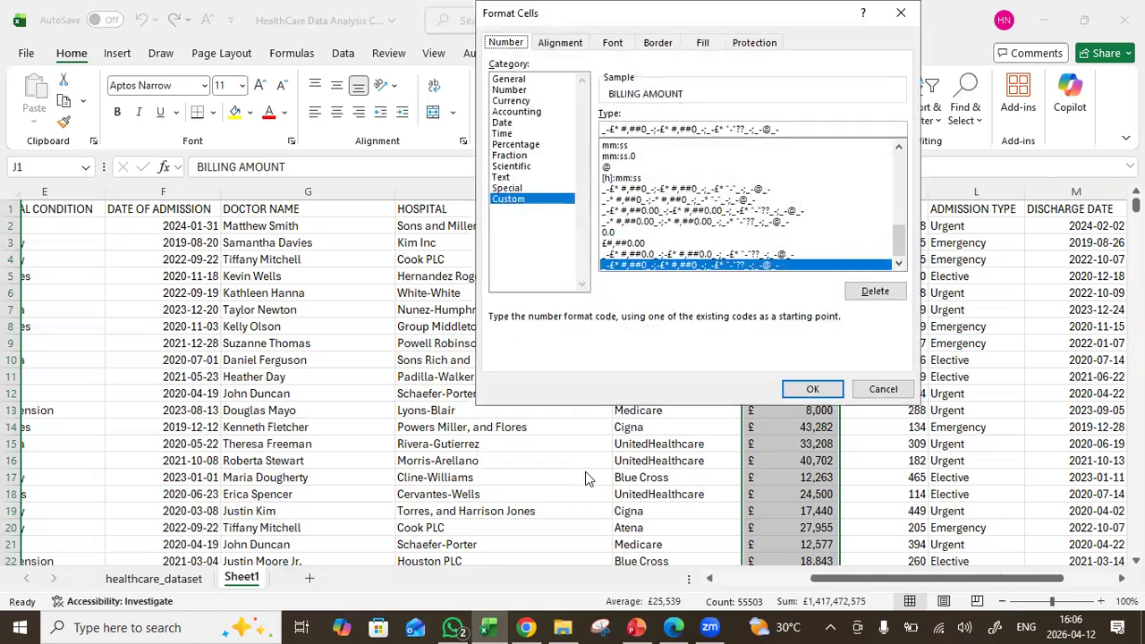
click(519, 112)
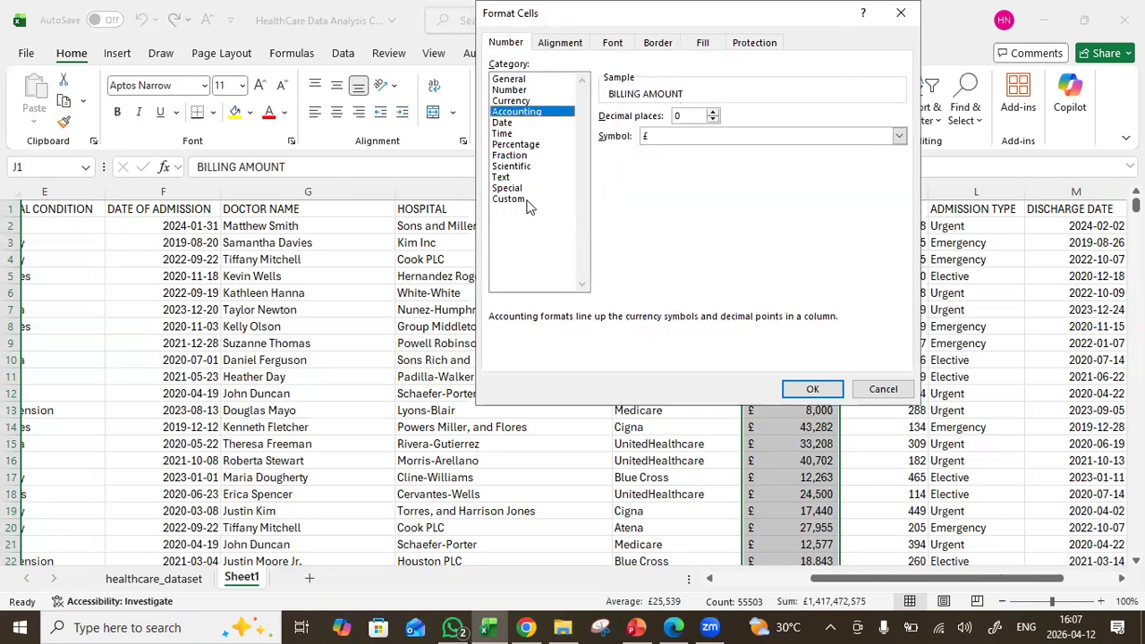
click(900, 136)
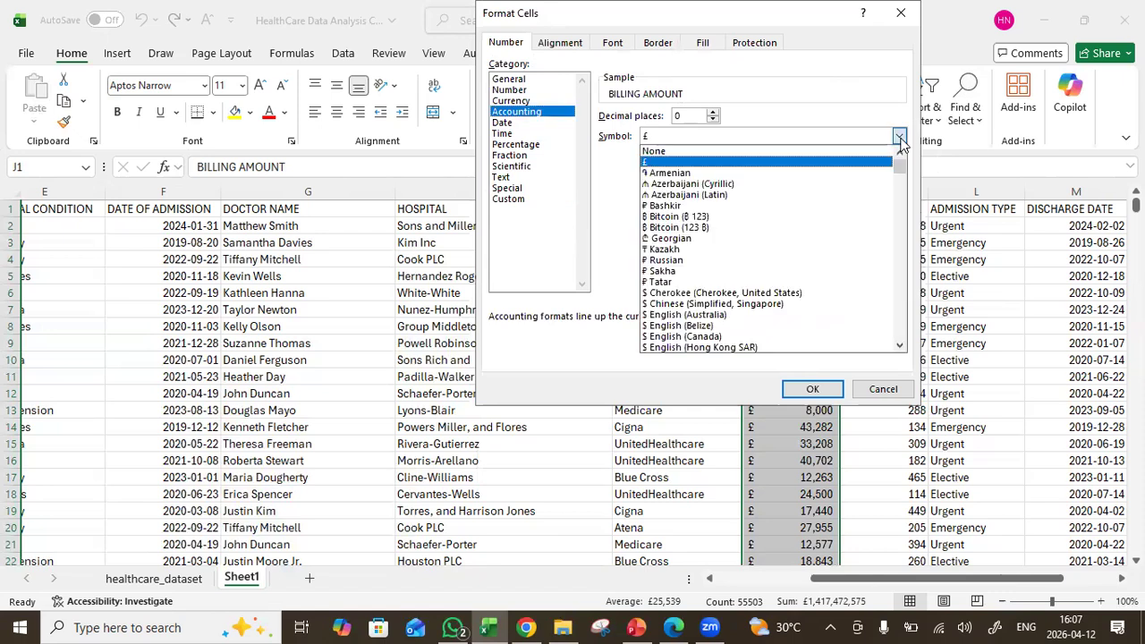
drag(902, 173, 904, 191)
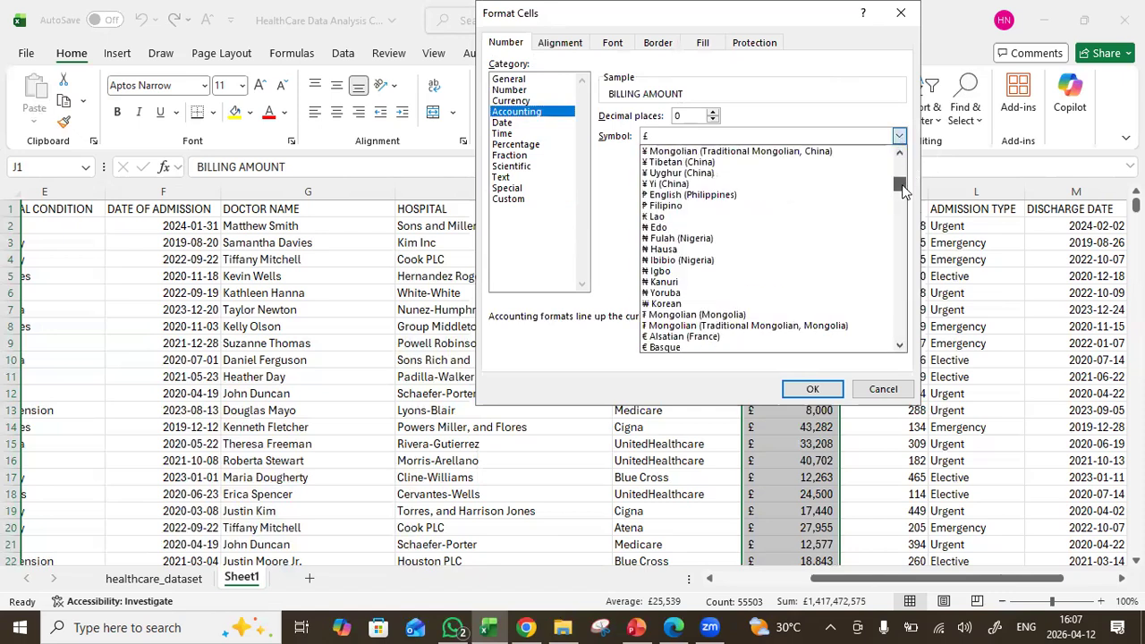
click(663, 231)
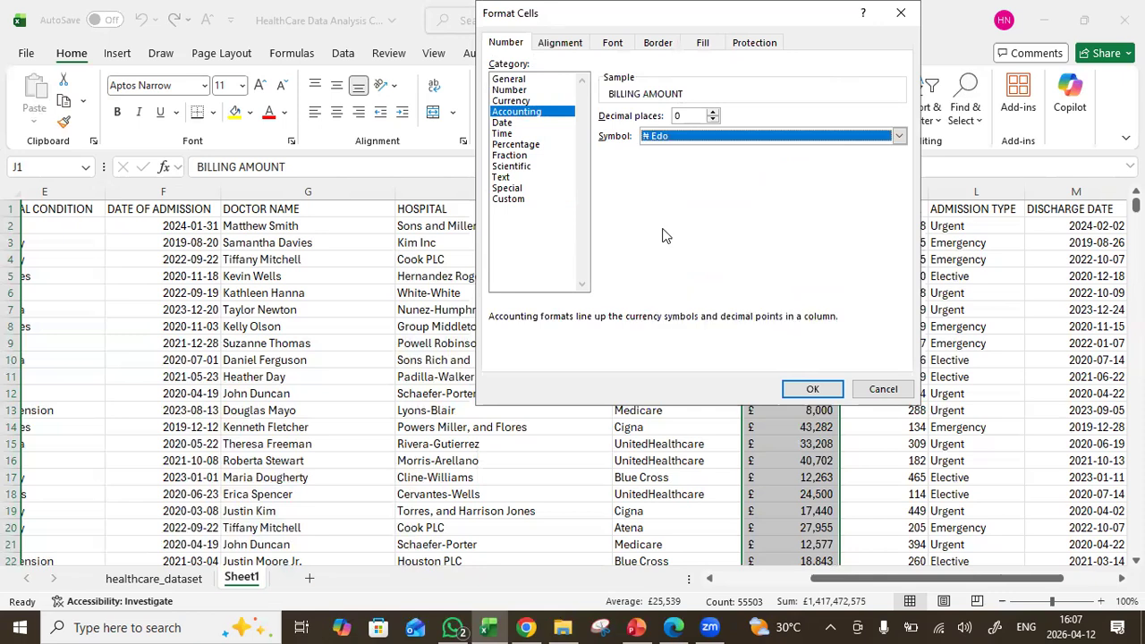
click(813, 390)
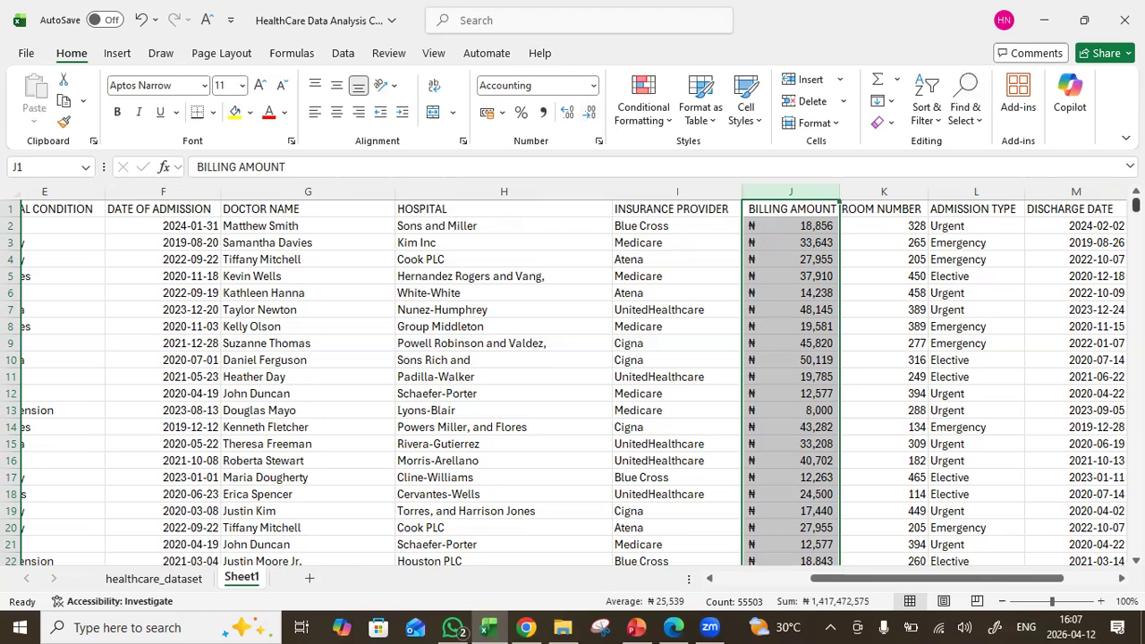
drag(1136, 205, 1136, 205)
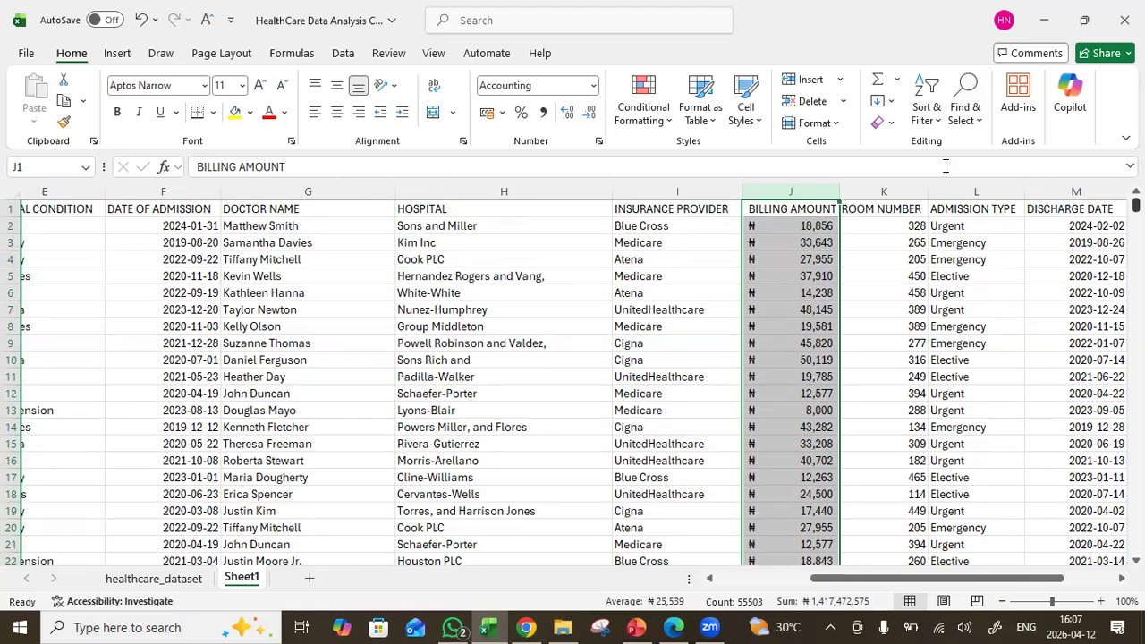
Apply the default Accounting format to the BILLING AMOUNT column and save the workbook
click(594, 86)
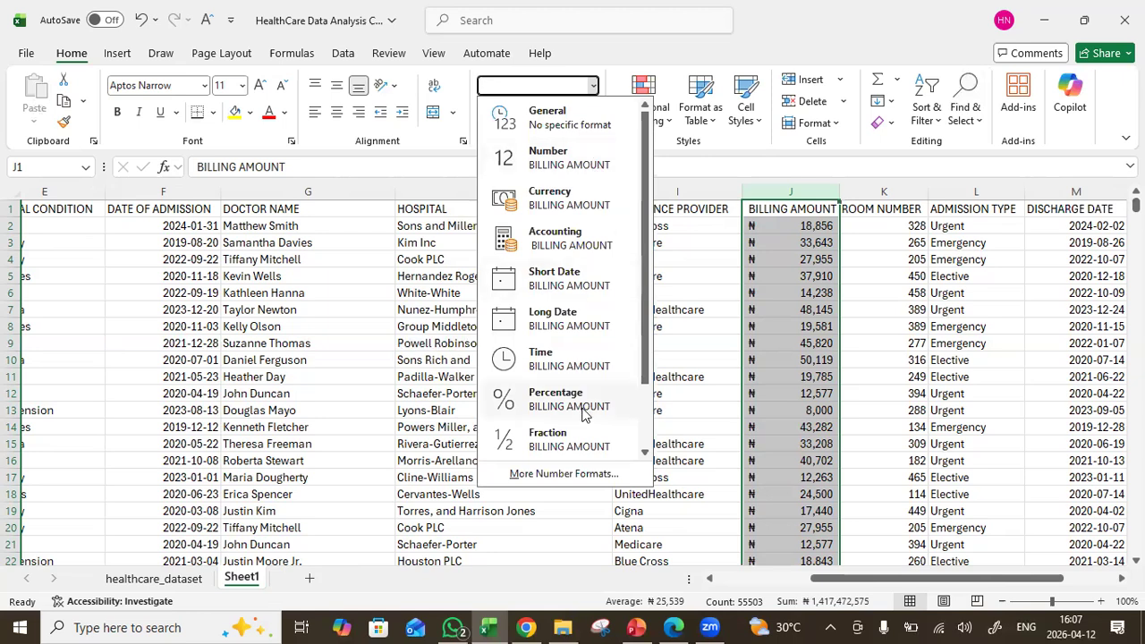
click(569, 232)
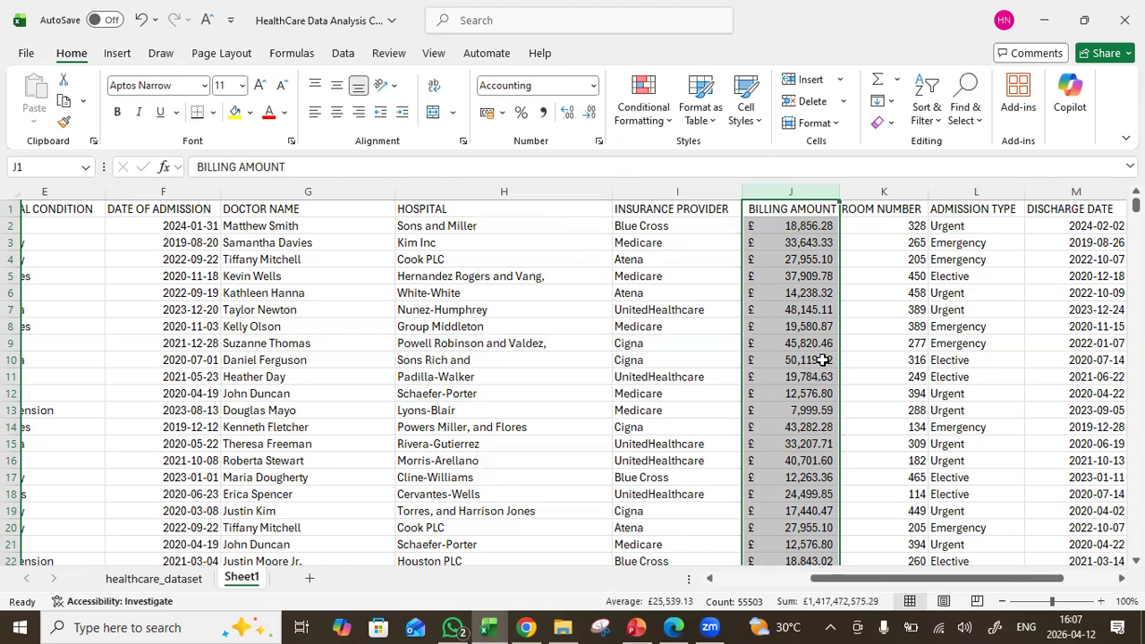
key(ctrl+s)
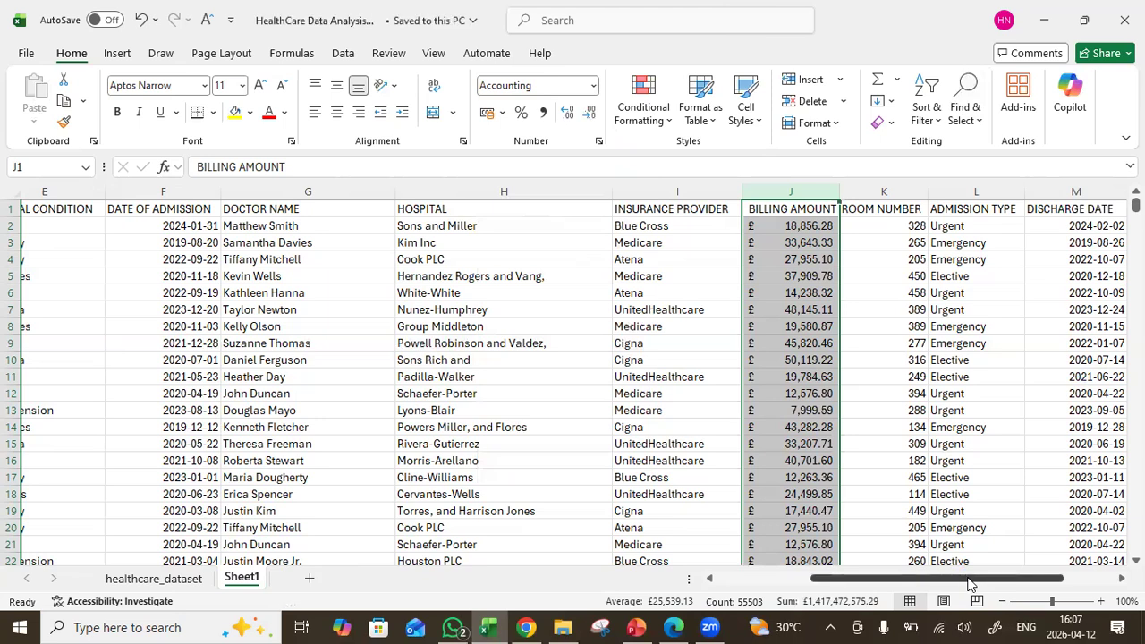
Select the whole sheet, turn on filters for all header columns, and select the PATIENT NAME header cell
mouse_move(969, 583)
mouse_down()
mouse_move(992, 578)
mouse_move(949, 578)
mouse_up()
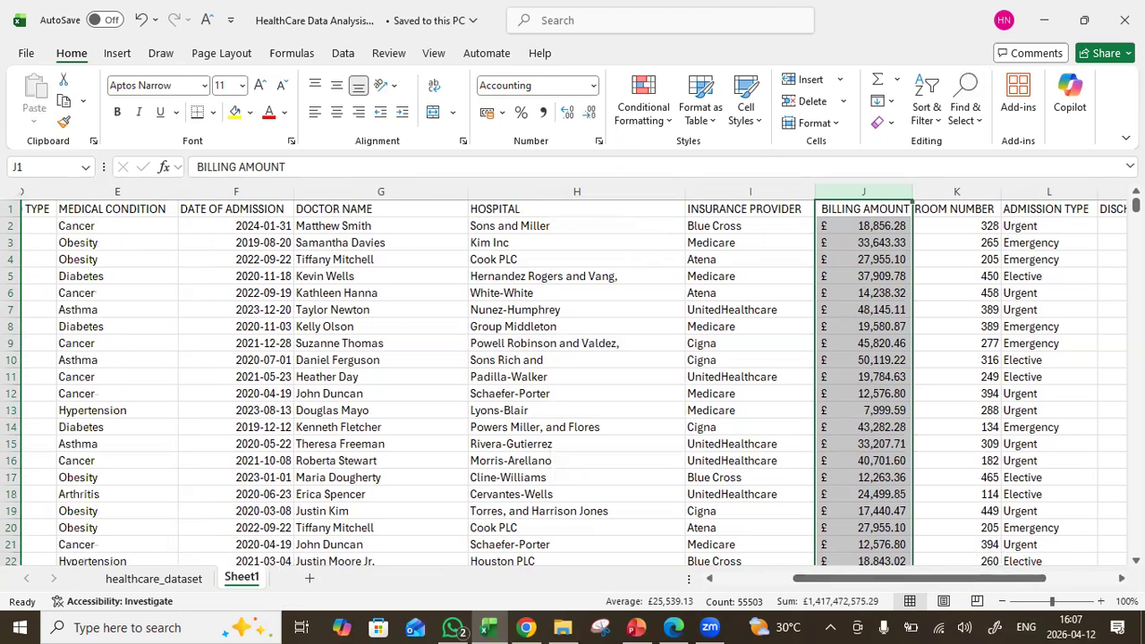
mouse_move(1136, 205)
mouse_down()
mouse_move(1136, 240)
mouse_move(1136, 205)
mouse_up()
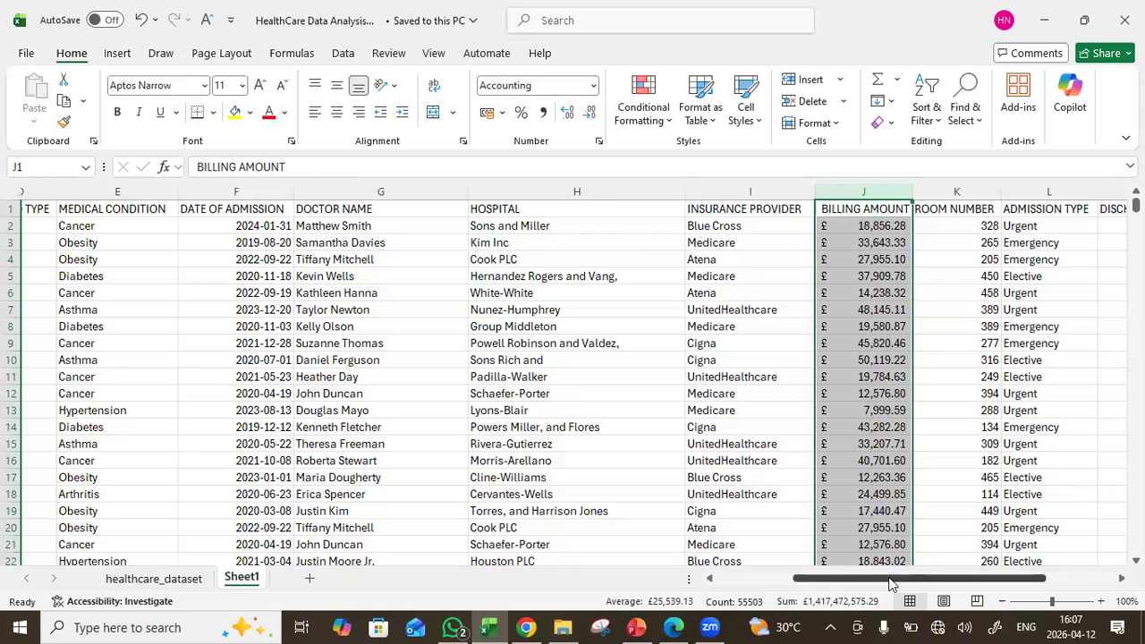
drag(850, 583, 813, 600)
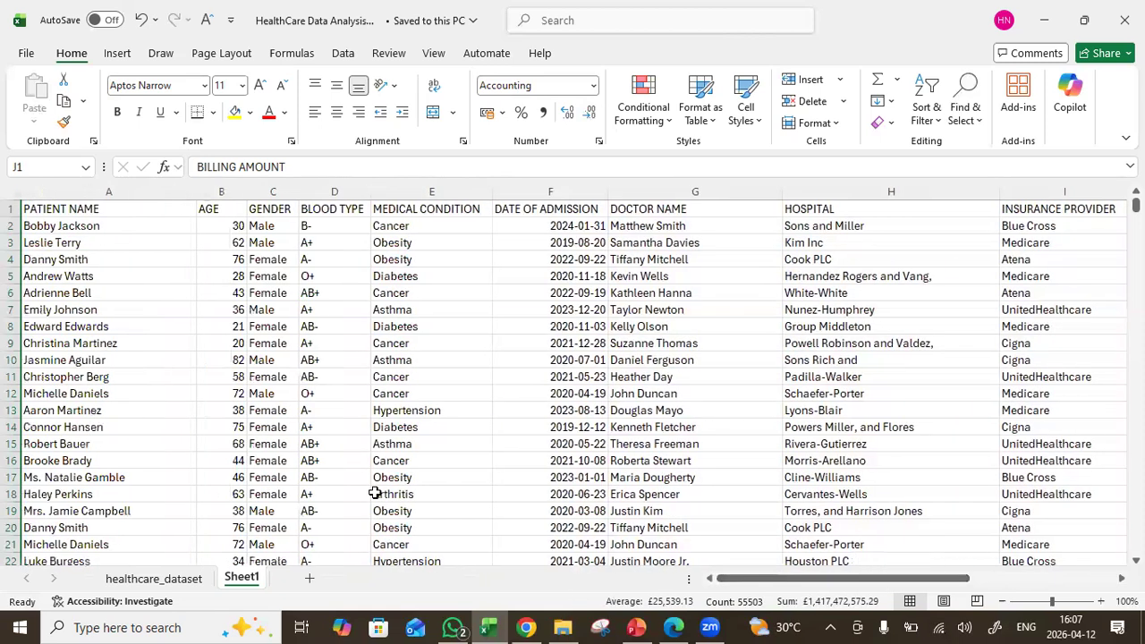
drag(907, 580, 830, 583)
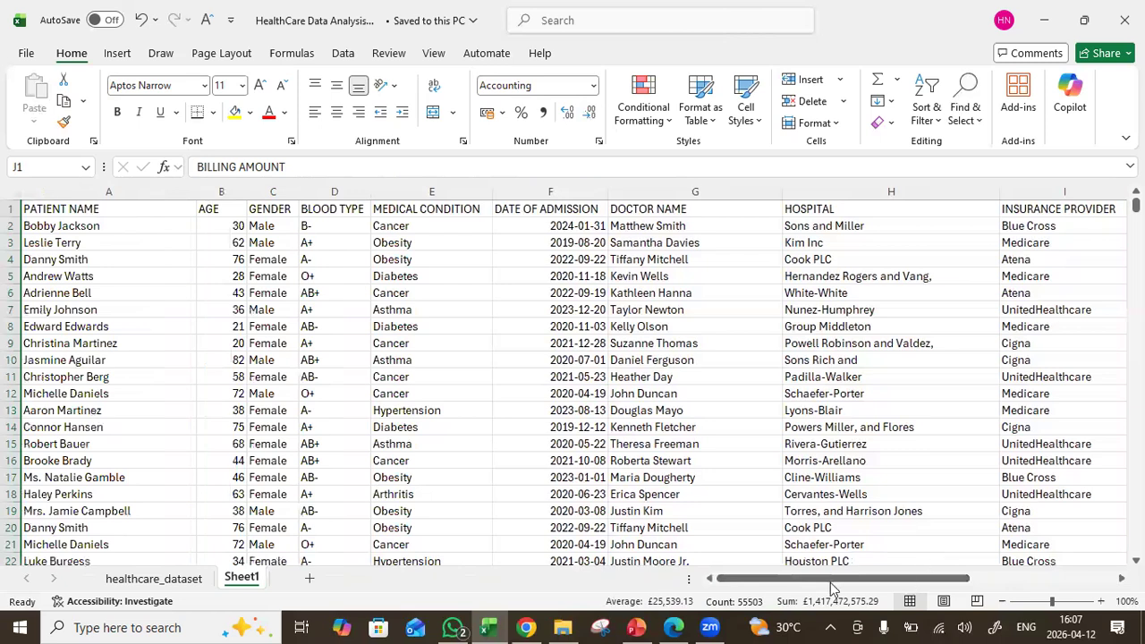
click(18, 196)
click(343, 53)
click(560, 99)
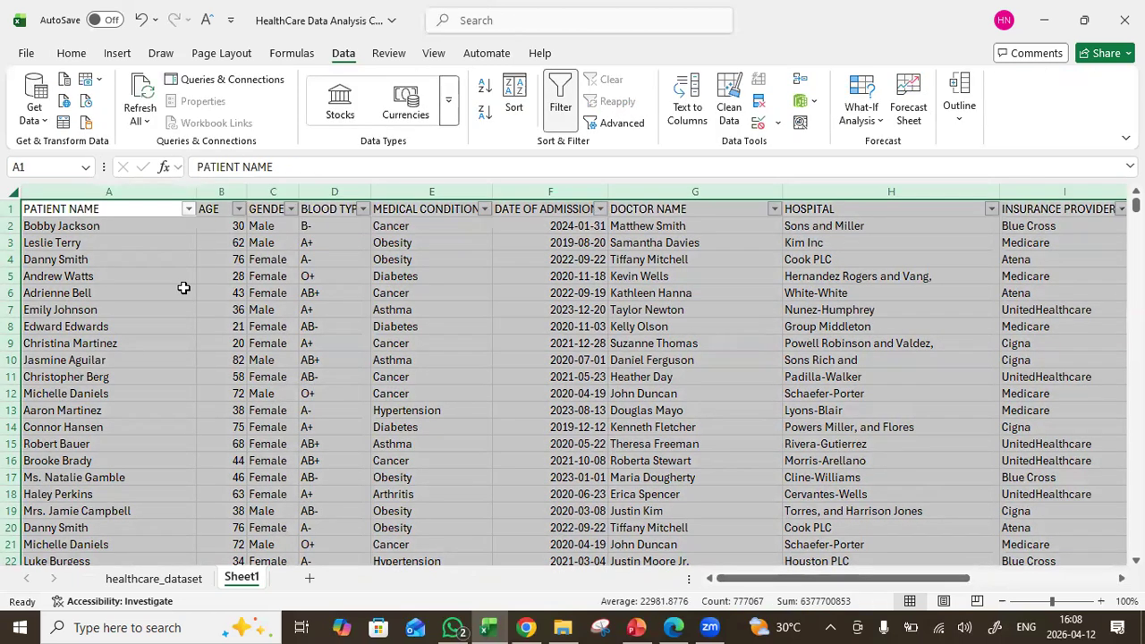
click(179, 213)
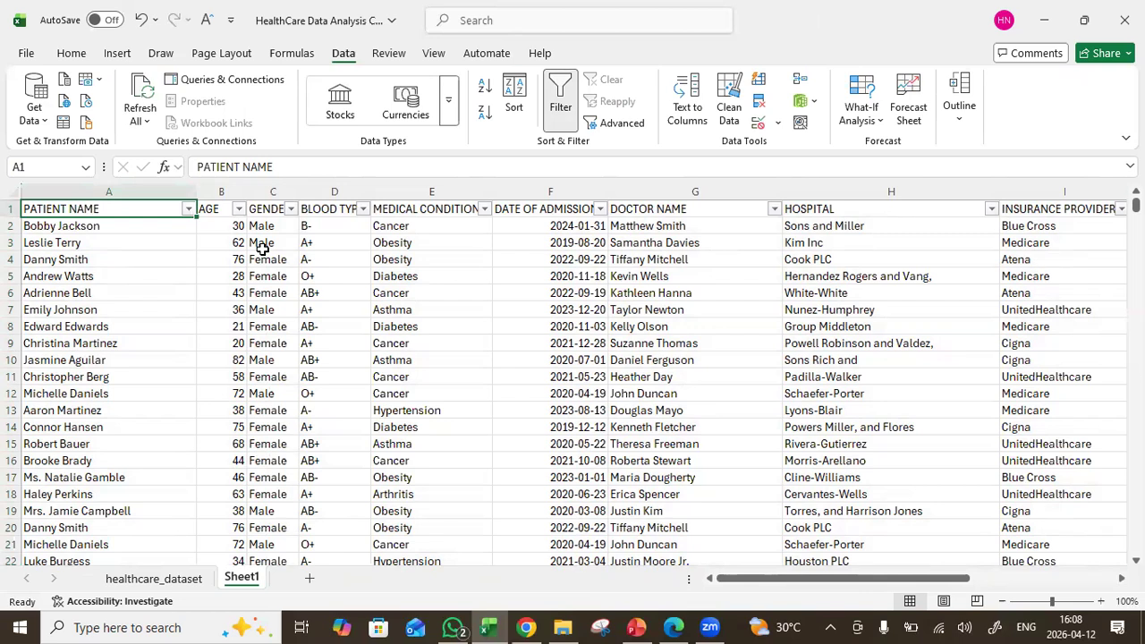
Examine the values offered in the BLOOD TYPE filter, including blanks, and close it without filtering
click(364, 213)
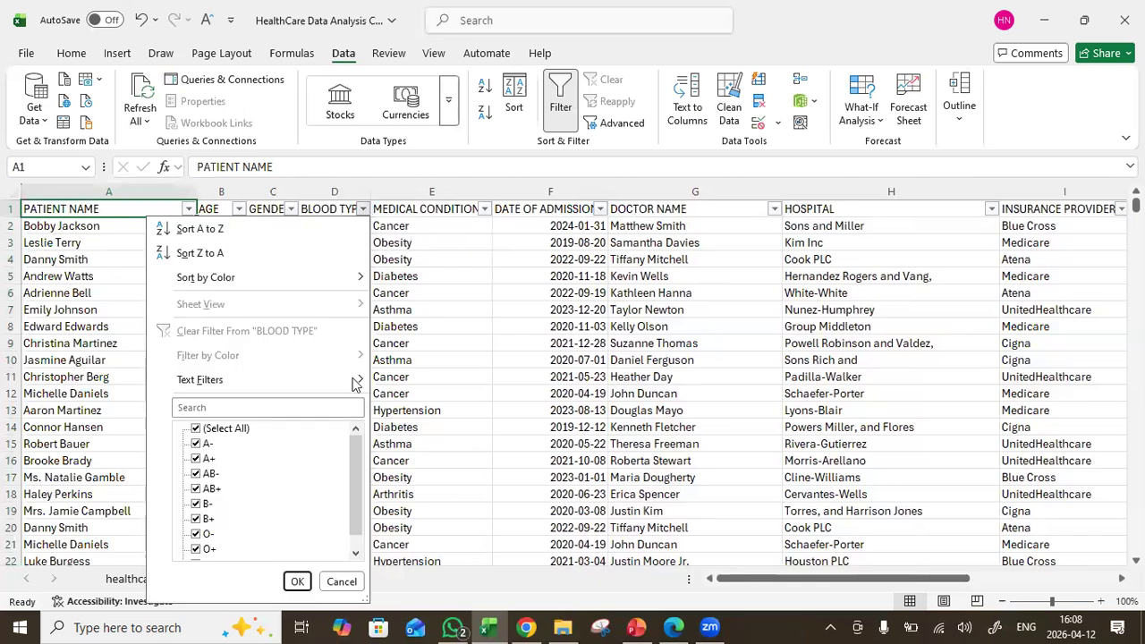
scroll(355, 501, down, 1)
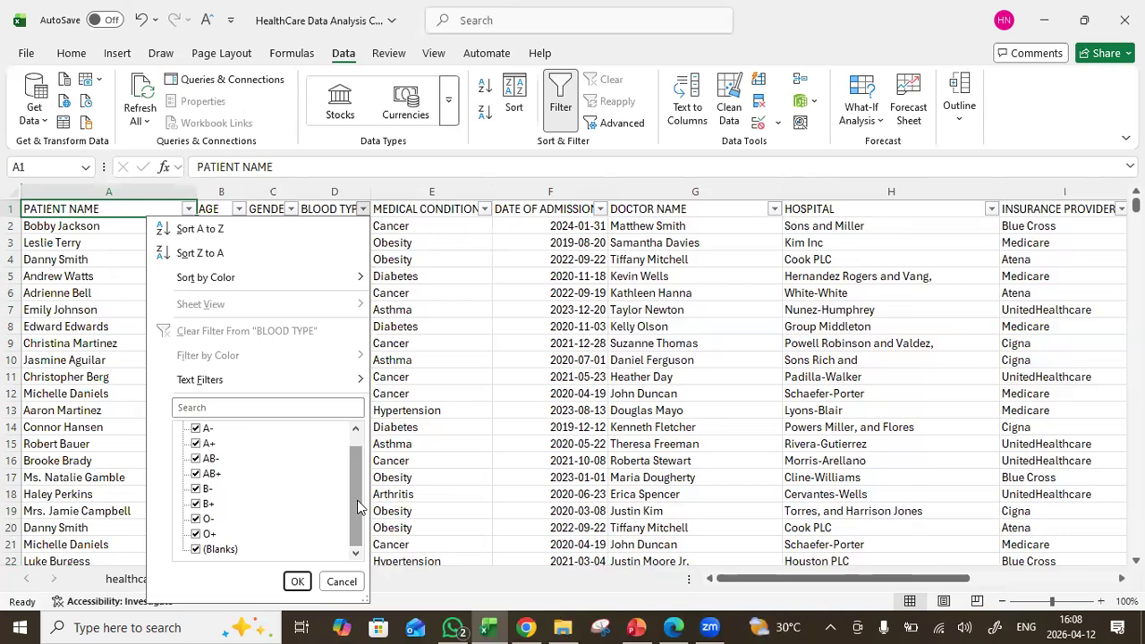
drag(357, 507, 362, 457)
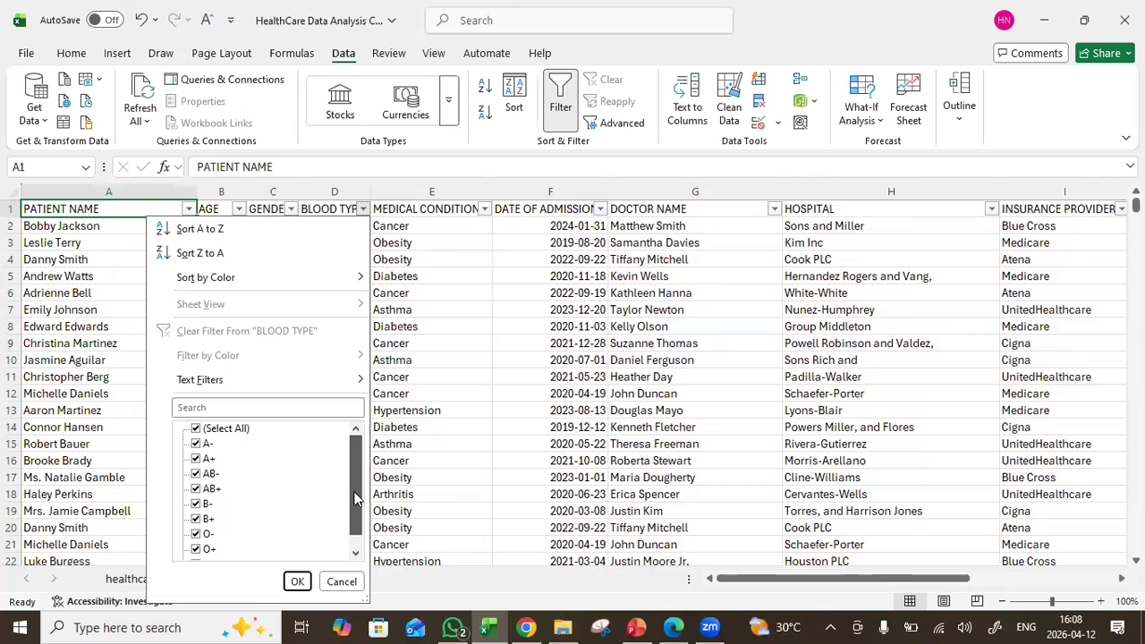
drag(359, 499, 358, 515)
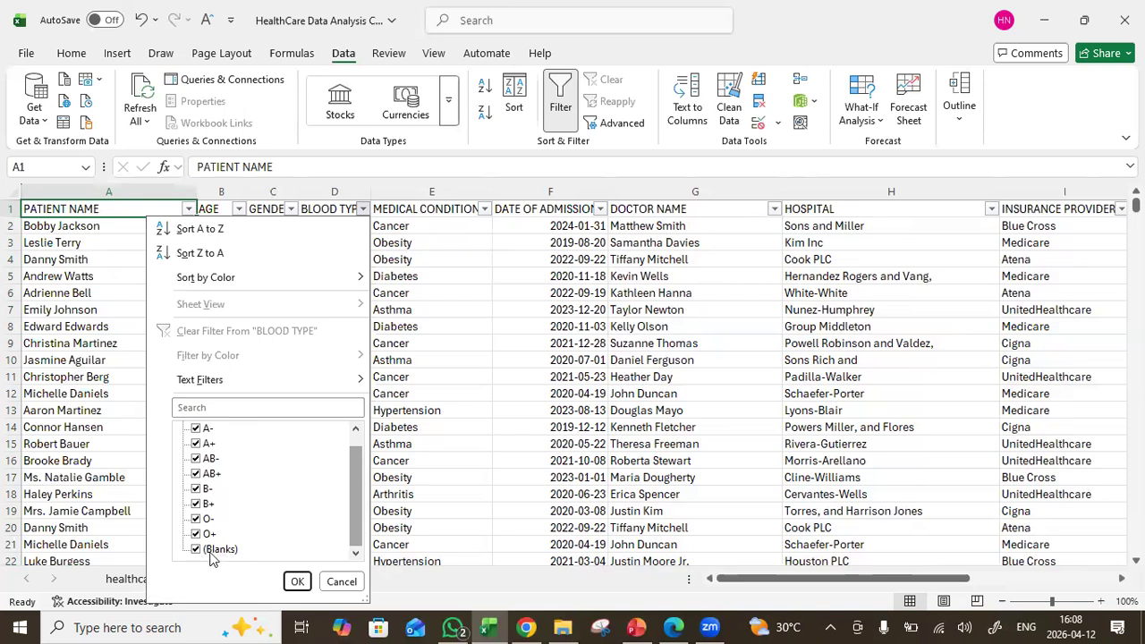
click(341, 583)
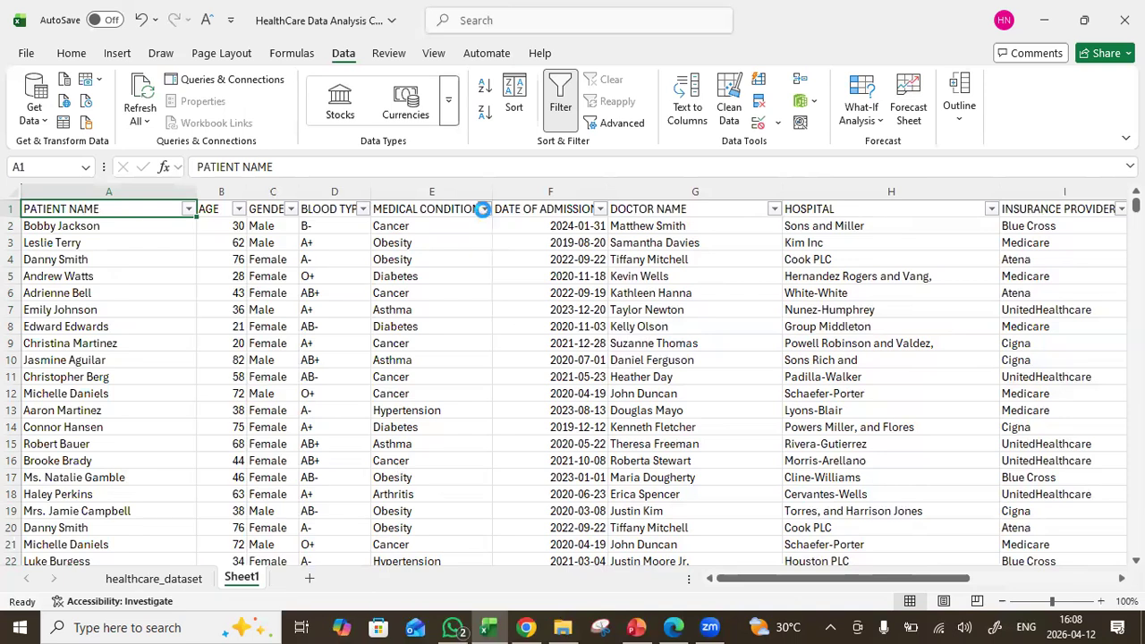
Filter the MEDICAL CONDITION column to show only blank entries
click(484, 211)
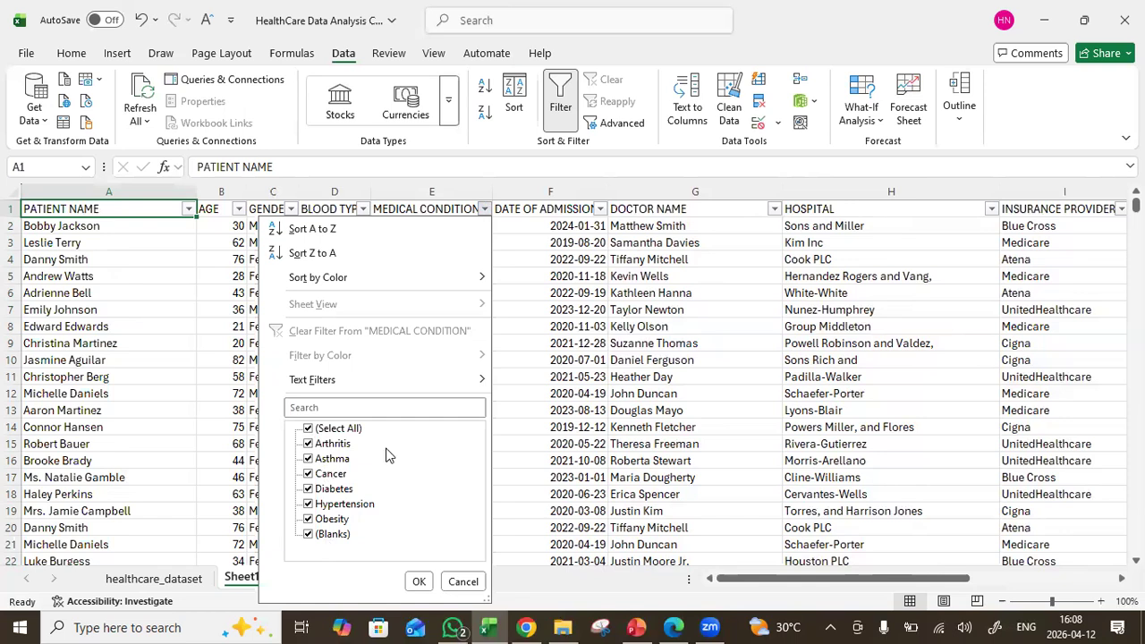
click(308, 428)
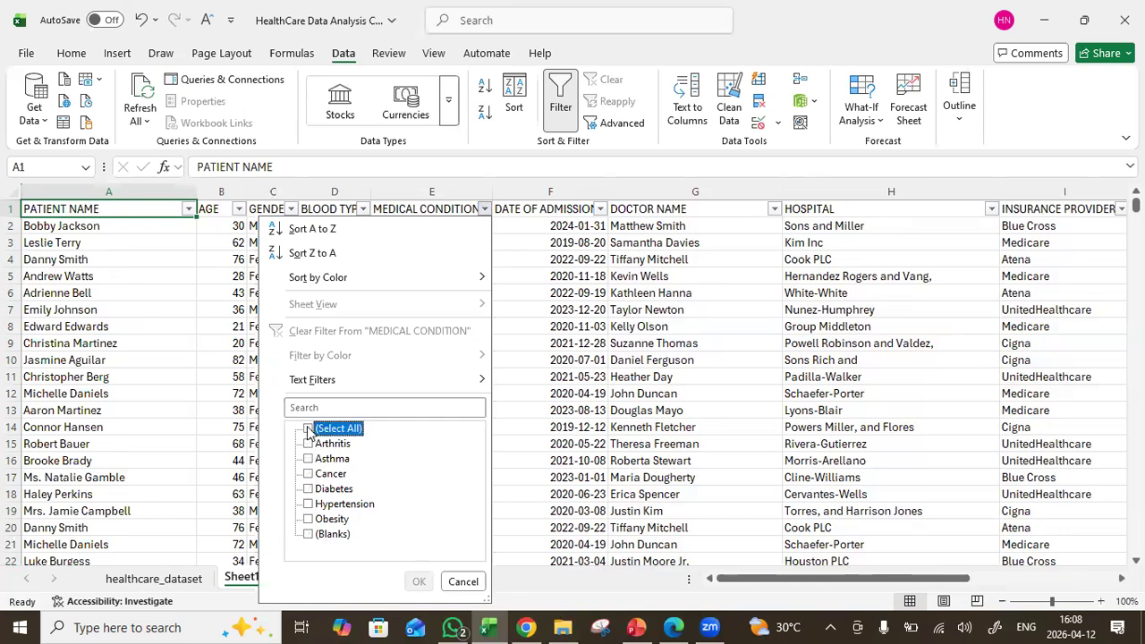
click(309, 535)
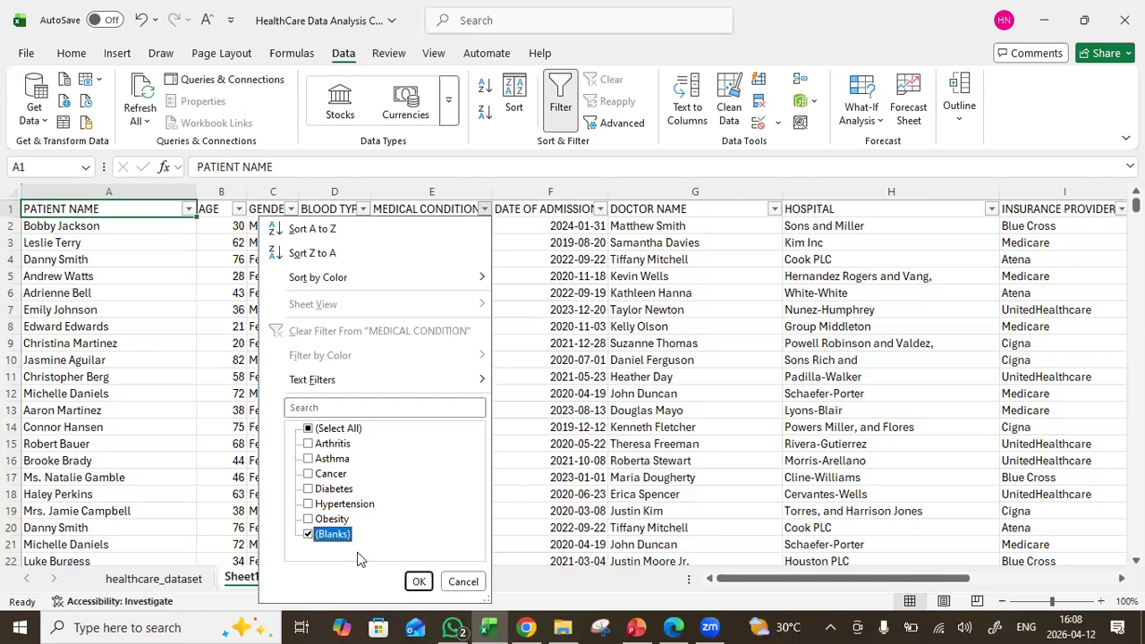
click(419, 582)
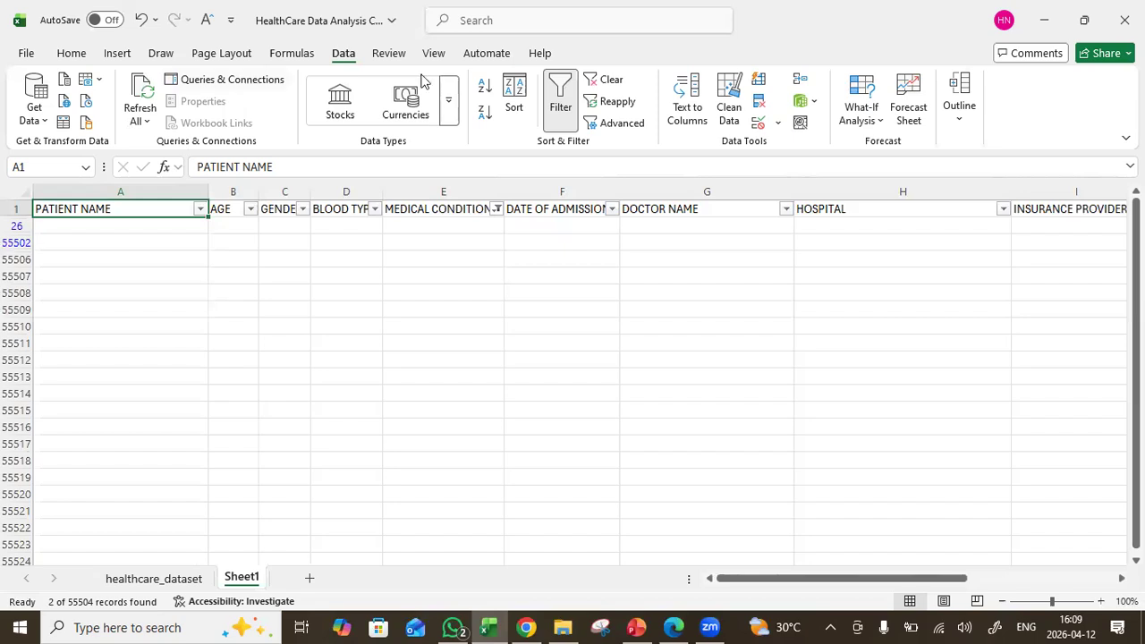
click(375, 207)
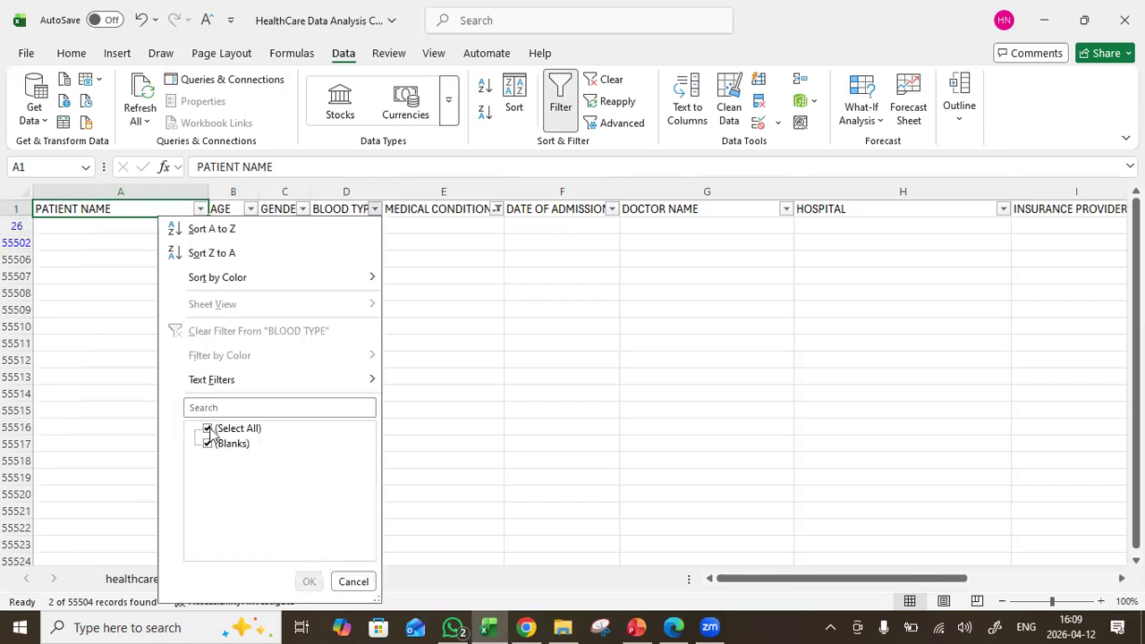
click(208, 430)
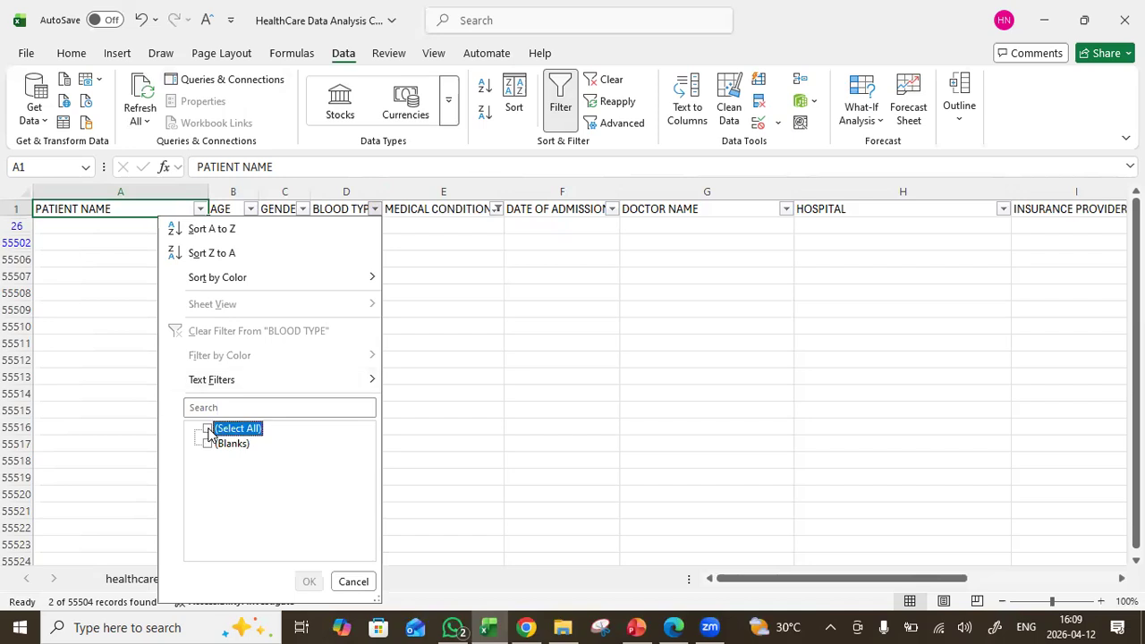
click(209, 430)
click(211, 431)
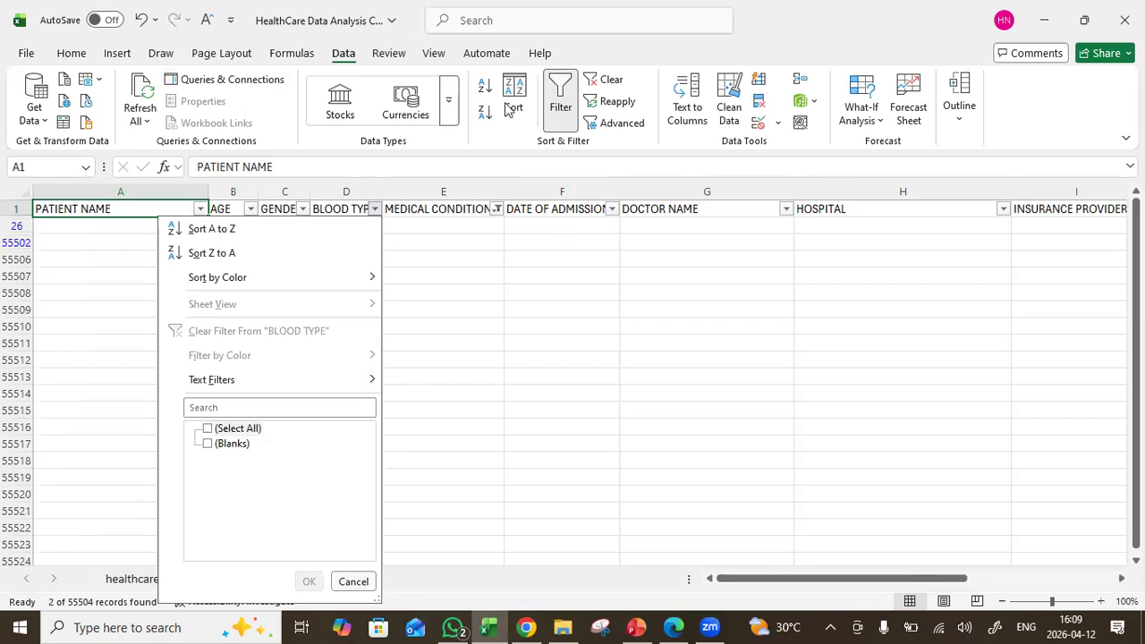
click(560, 115)
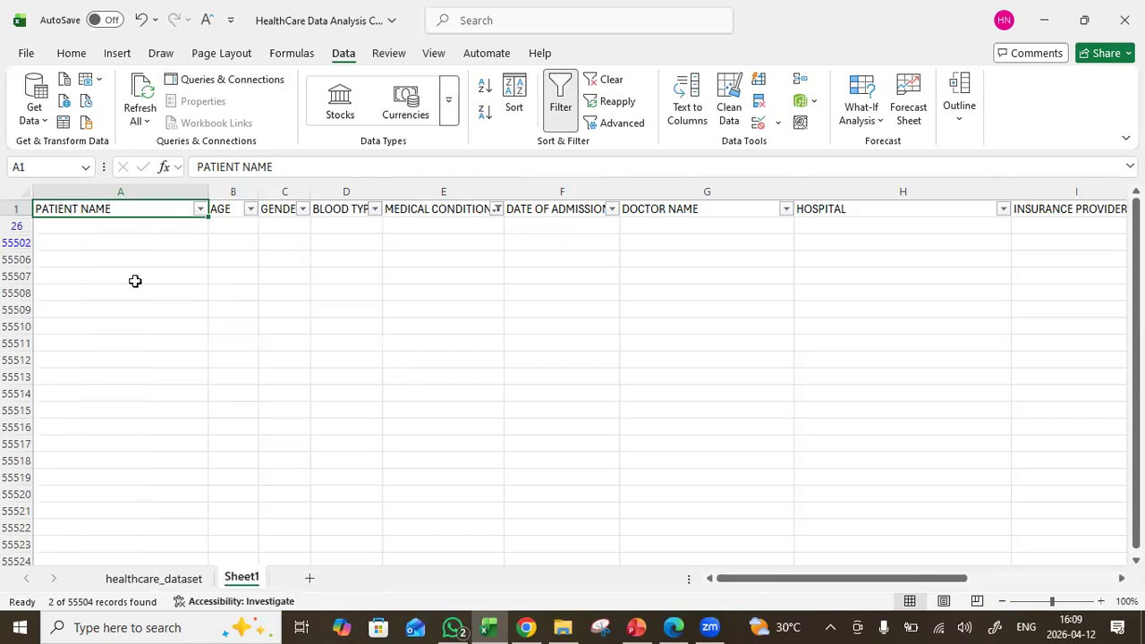
Remove the current filters, turn filters back on for the whole sheet, and close the GENDER filter without filtering
key(ctrl+shift+l)
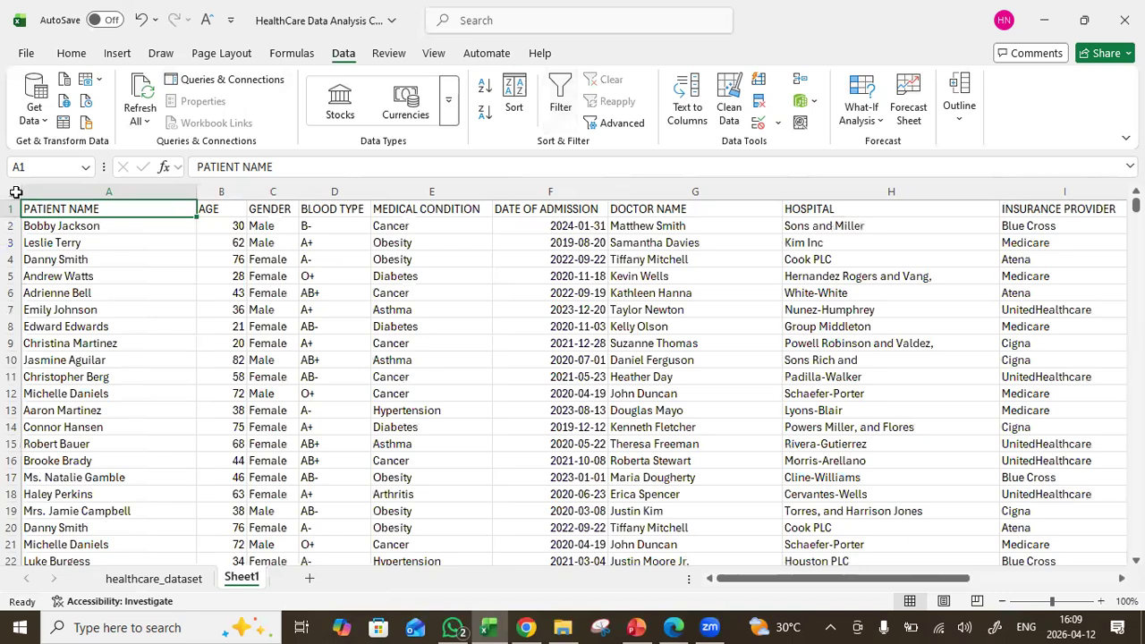
click(15, 192)
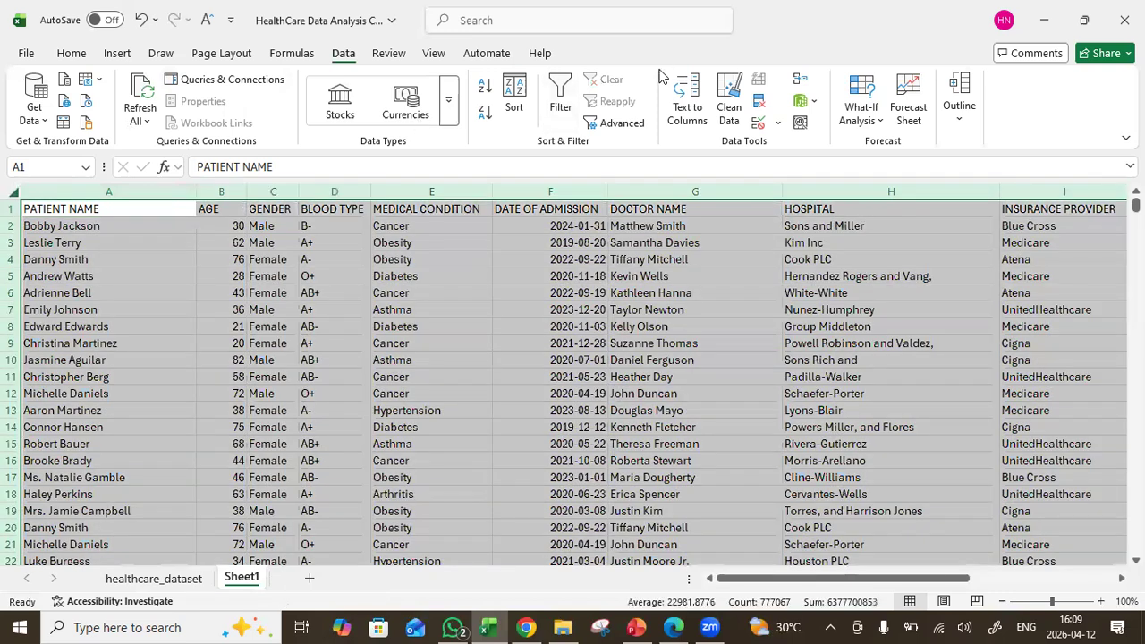
click(561, 98)
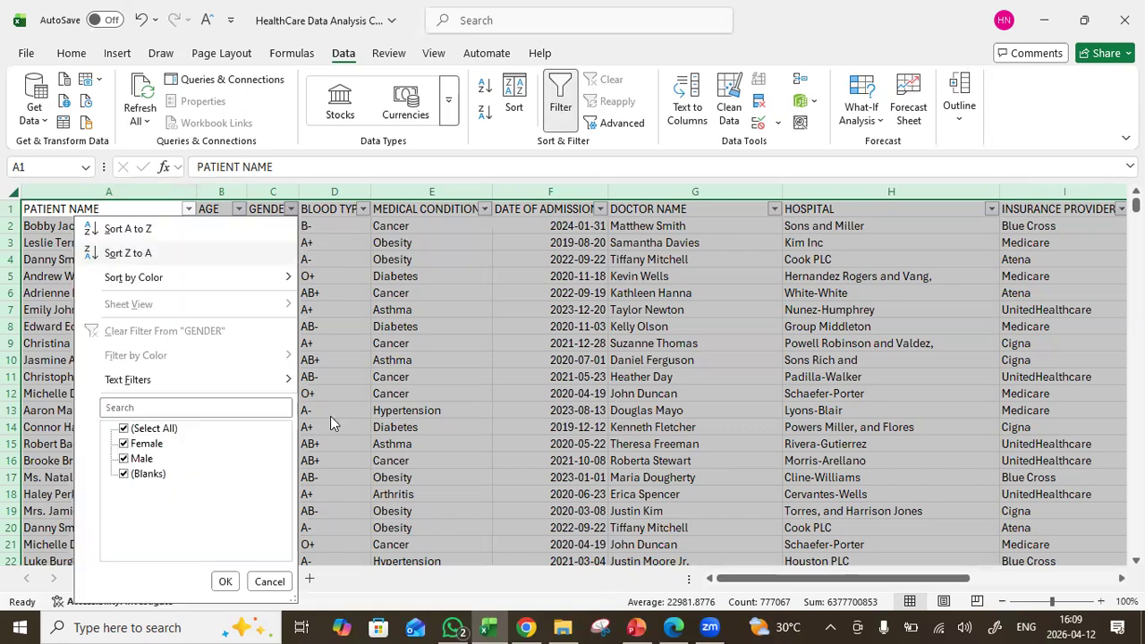
click(281, 581)
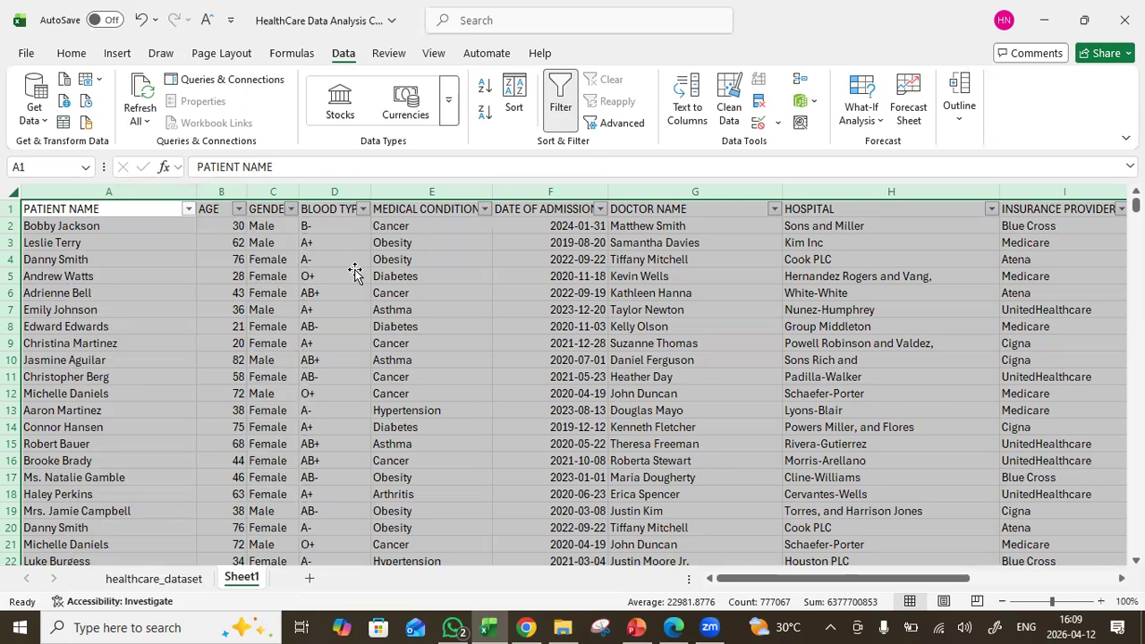
click(356, 273)
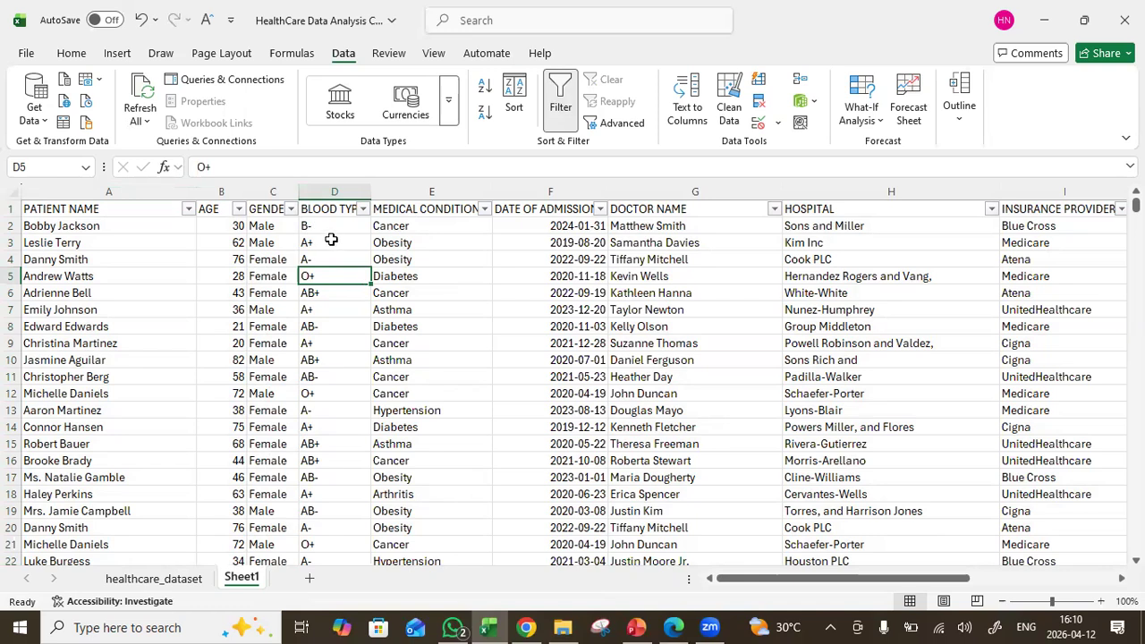
Filter the GENDER column to show only blank entries
click(288, 209)
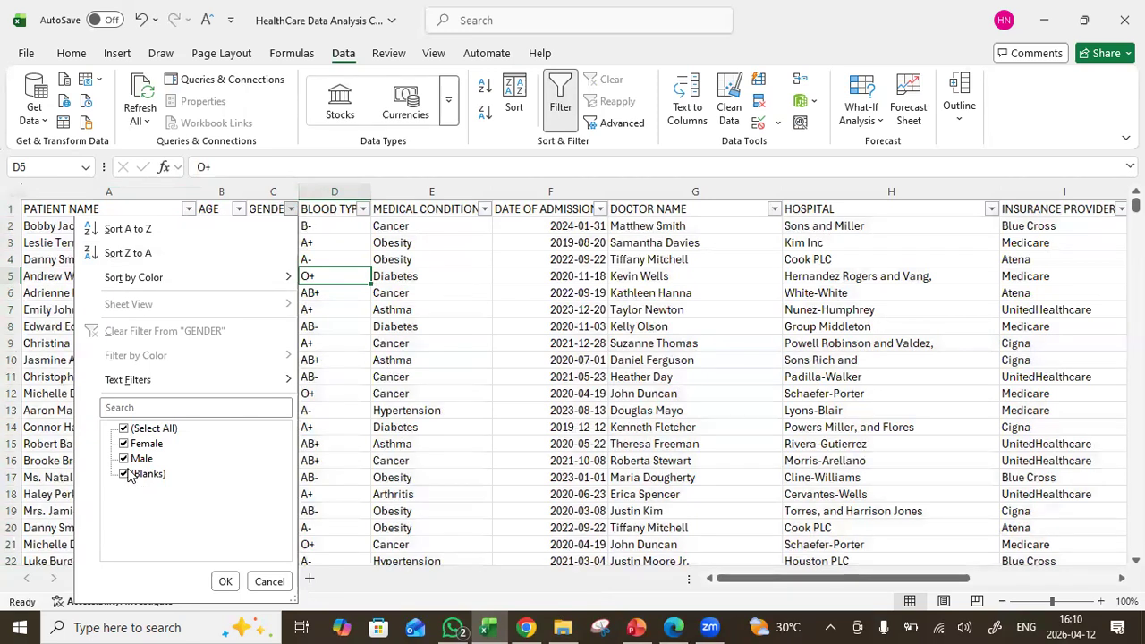
double_click(125, 473)
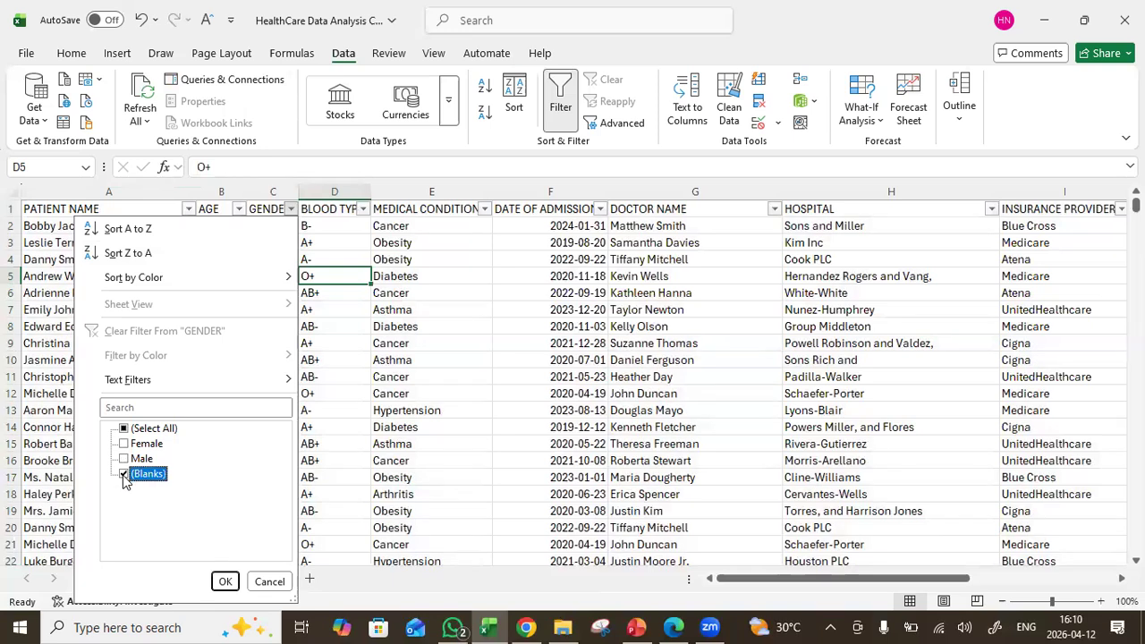
click(225, 582)
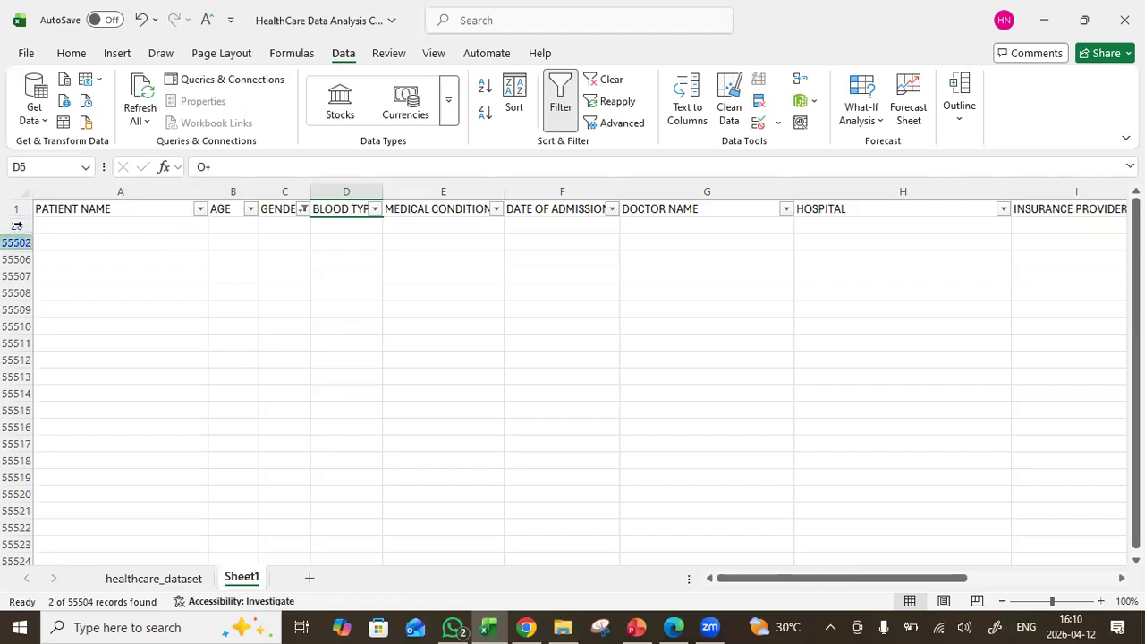
Delete the filtered blank rows 26 and 55502 from Sheet1
drag(16, 225, 17, 242)
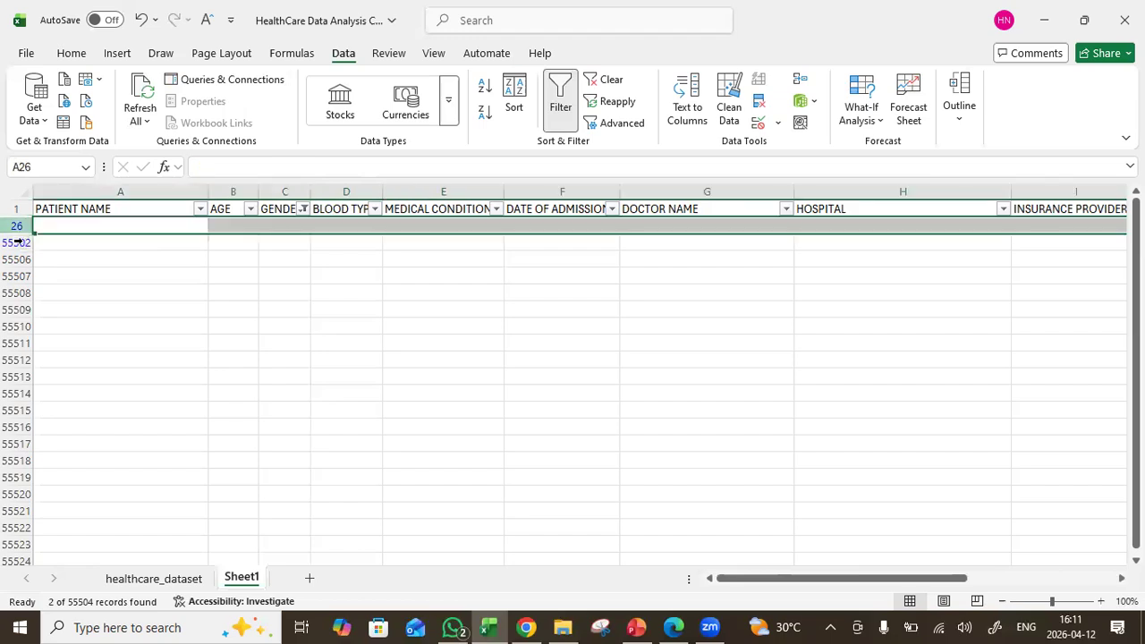
click(16, 242)
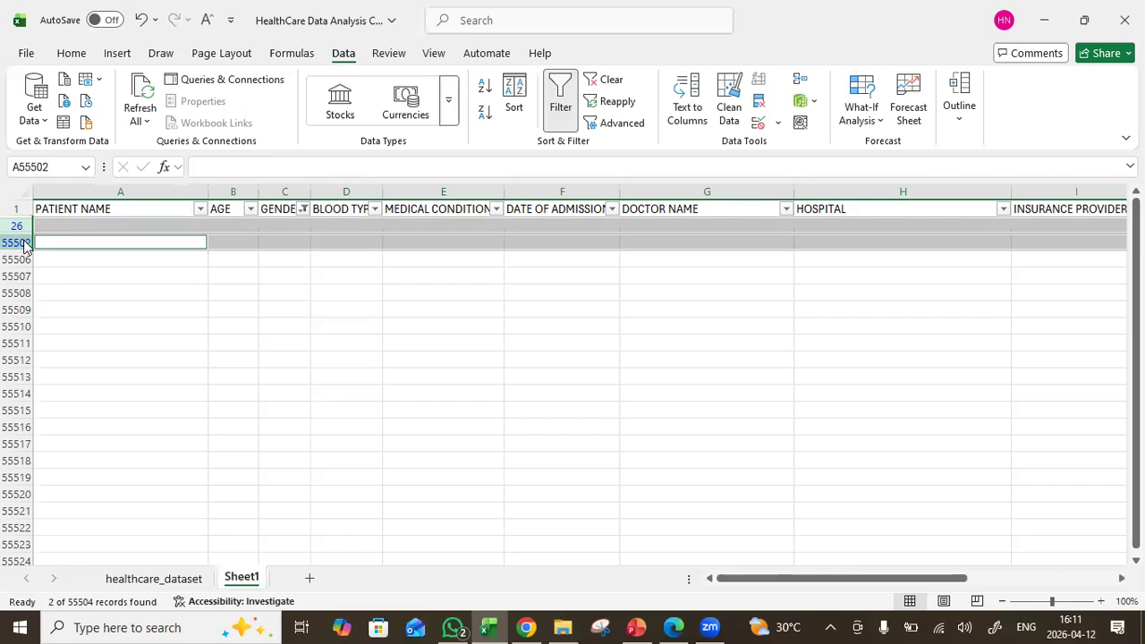
right_click(105, 458)
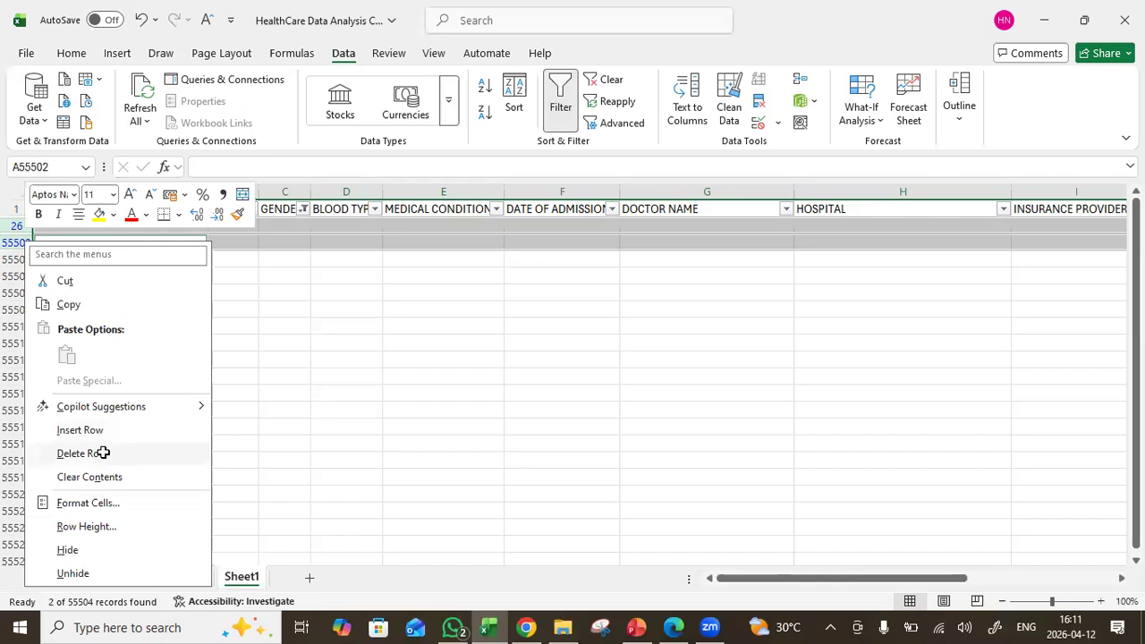
click(83, 453)
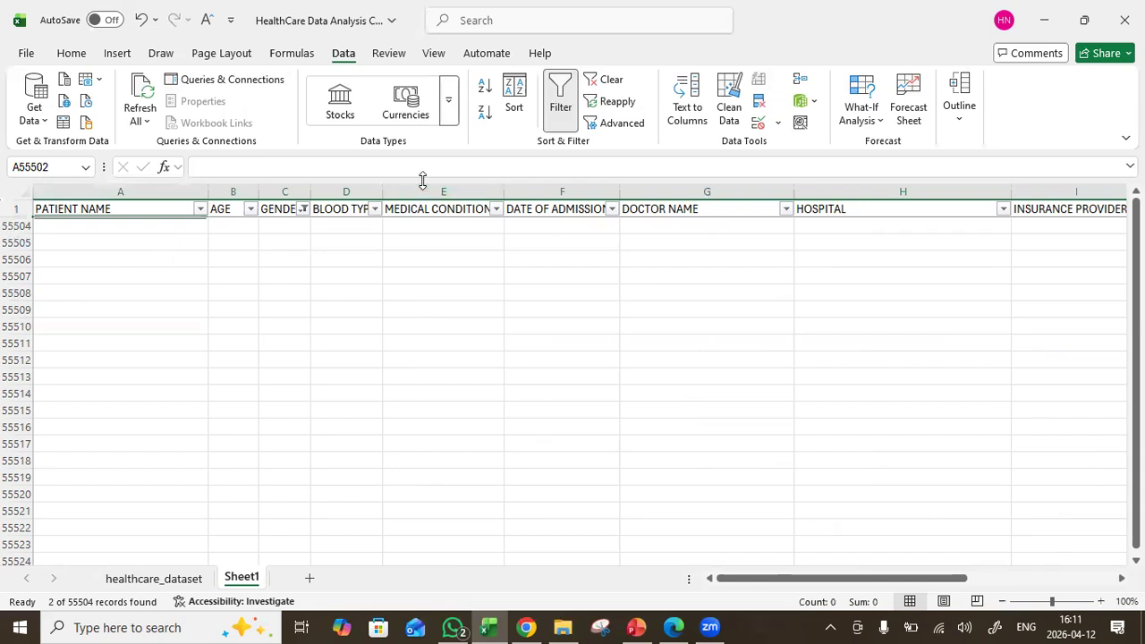
Remove the GENDER filter, turn filters on again for the whole sheet, and check the values offered in the GENDER filter
click(560, 109)
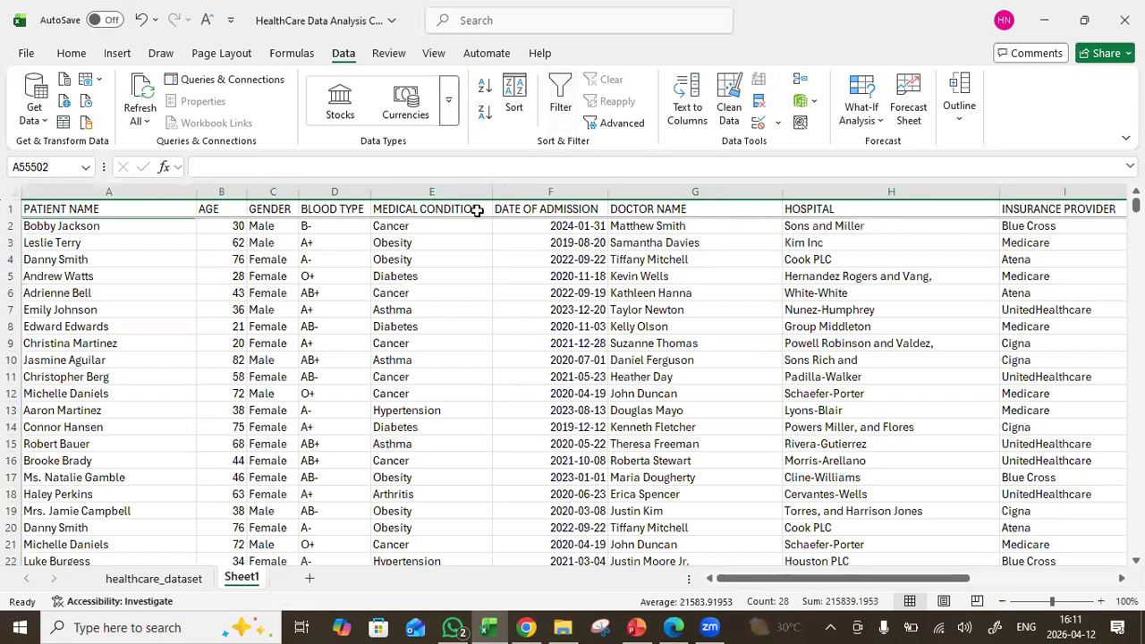
click(560, 106)
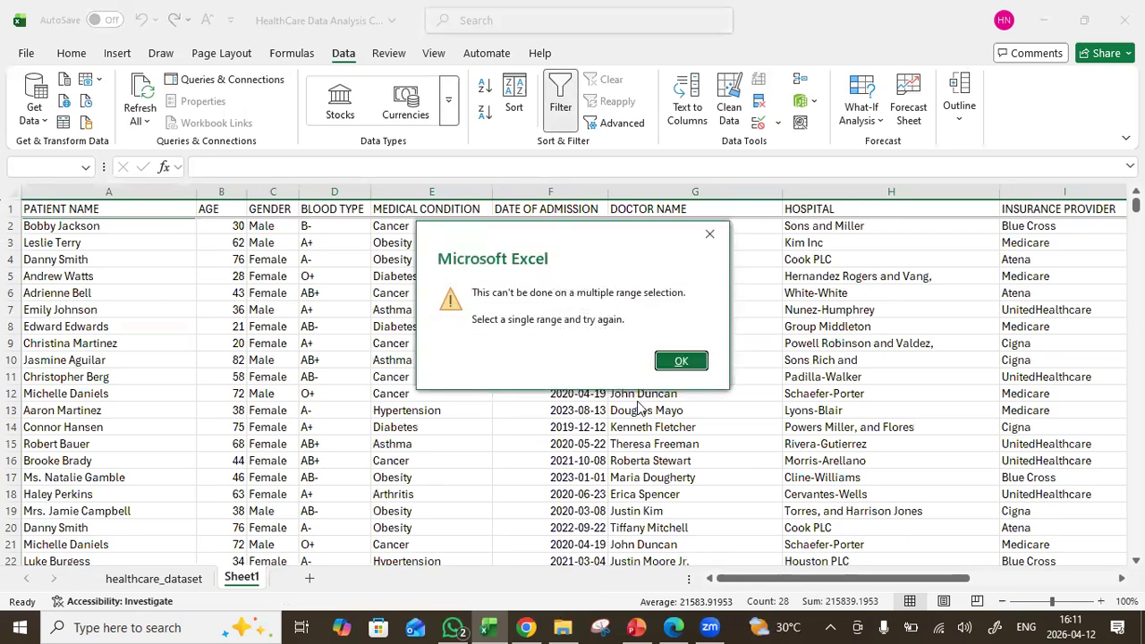
click(682, 360)
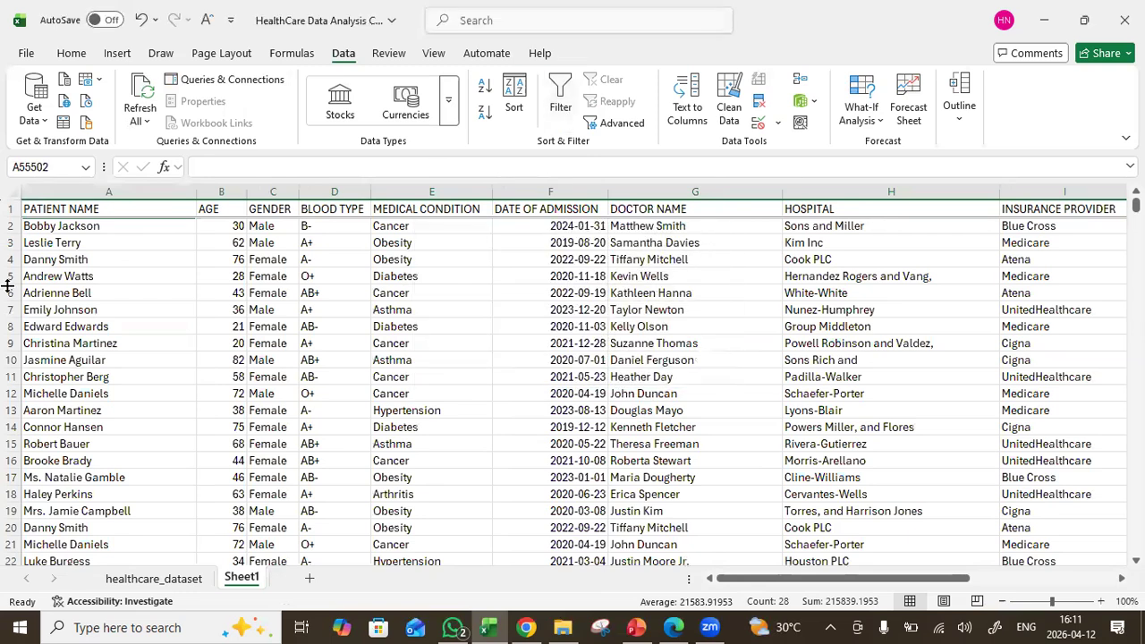
click(8, 193)
click(563, 105)
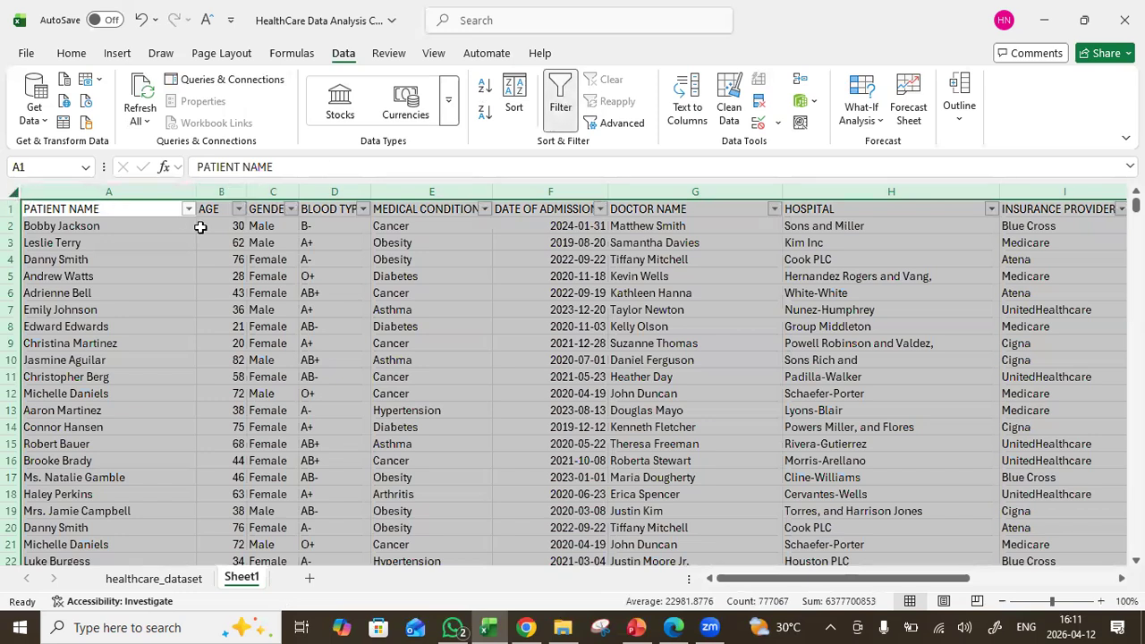
click(290, 209)
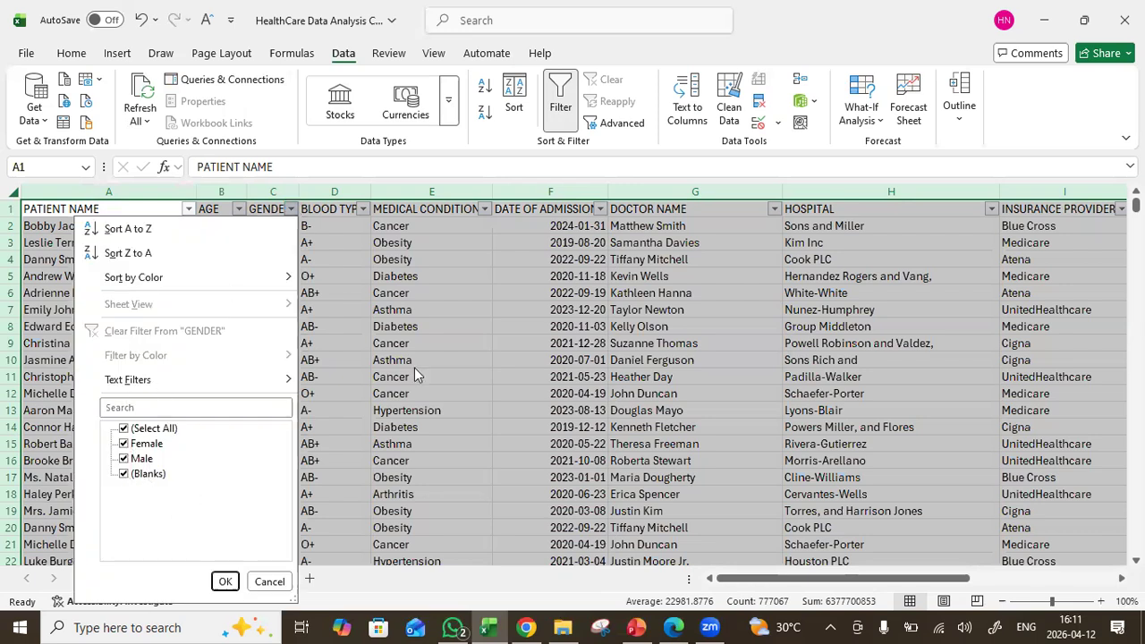
click(423, 331)
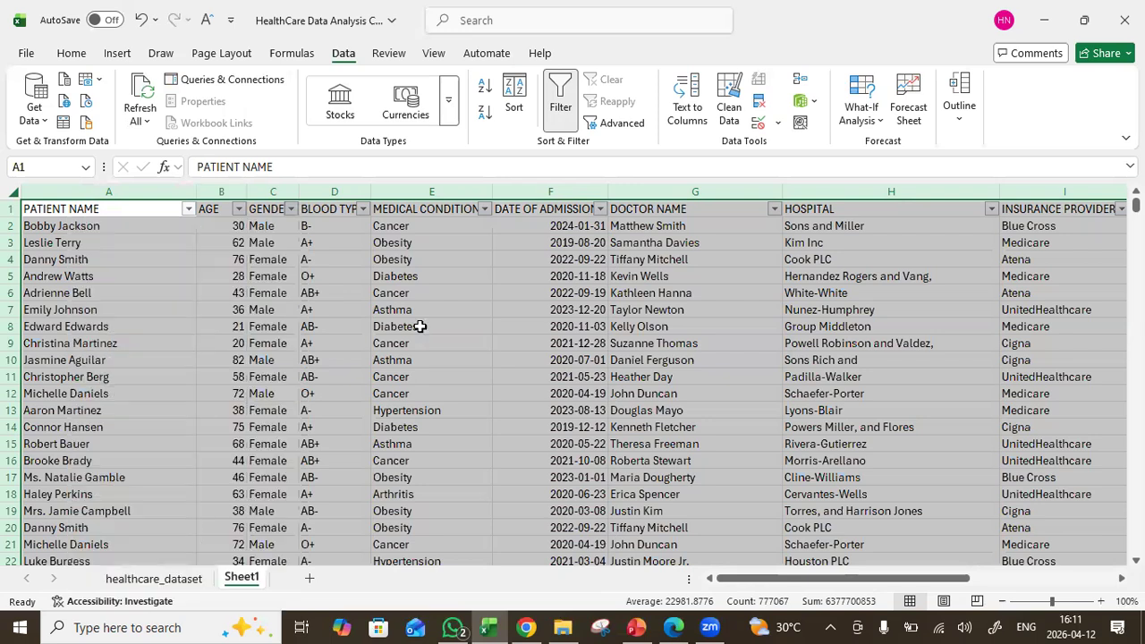
Filter the BLOOD TYPE column to show only blank entries
click(364, 209)
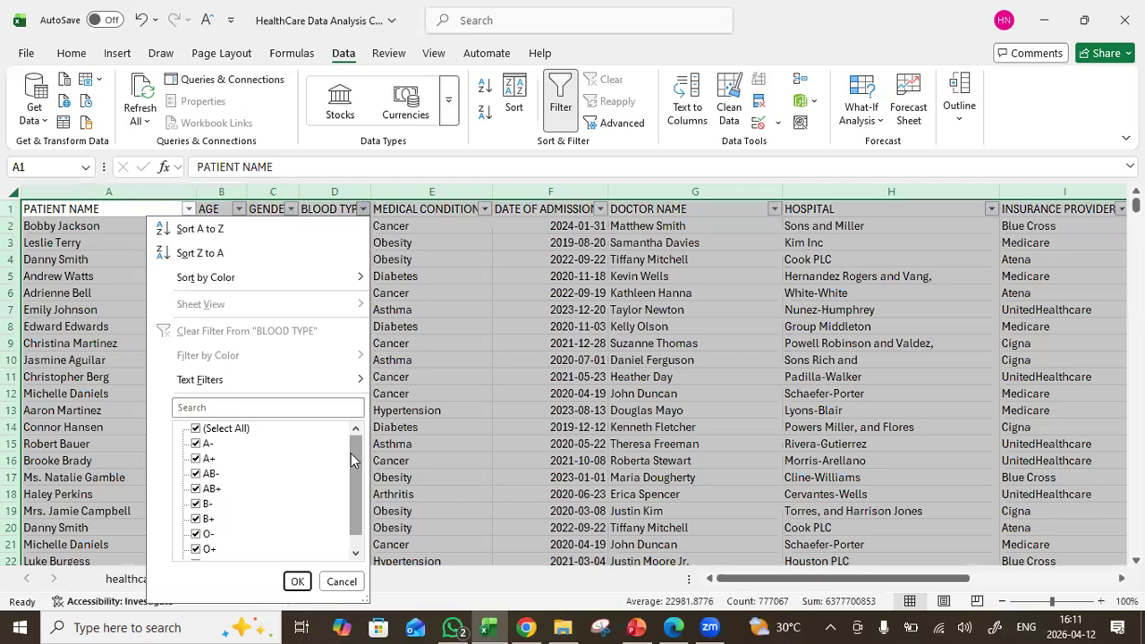
drag(356, 452, 359, 532)
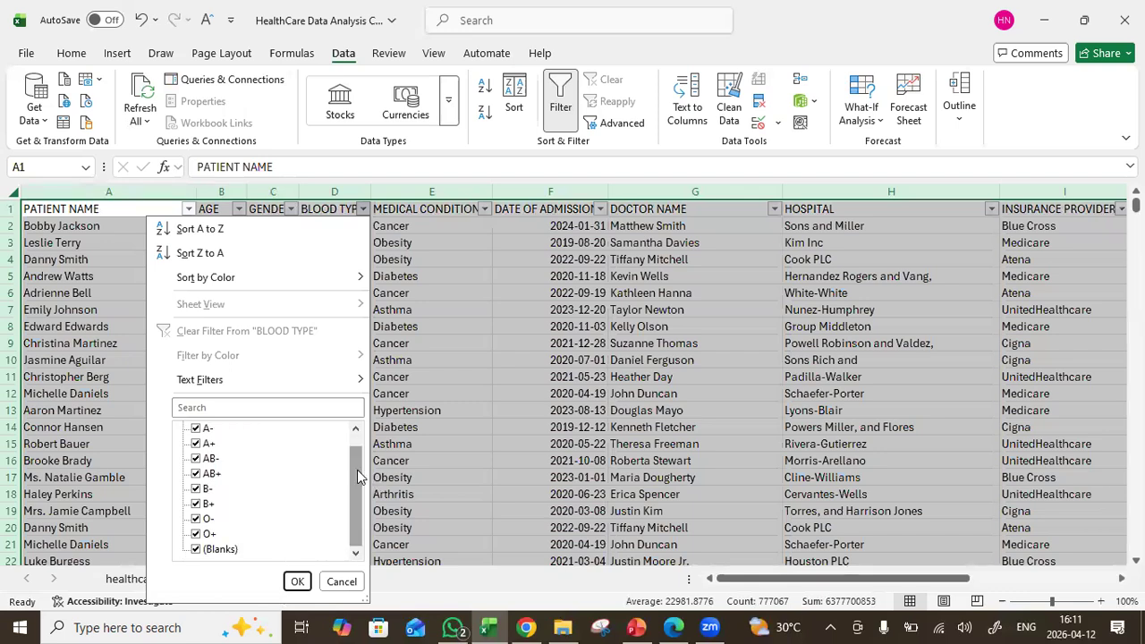
scroll(355, 470, up, 2)
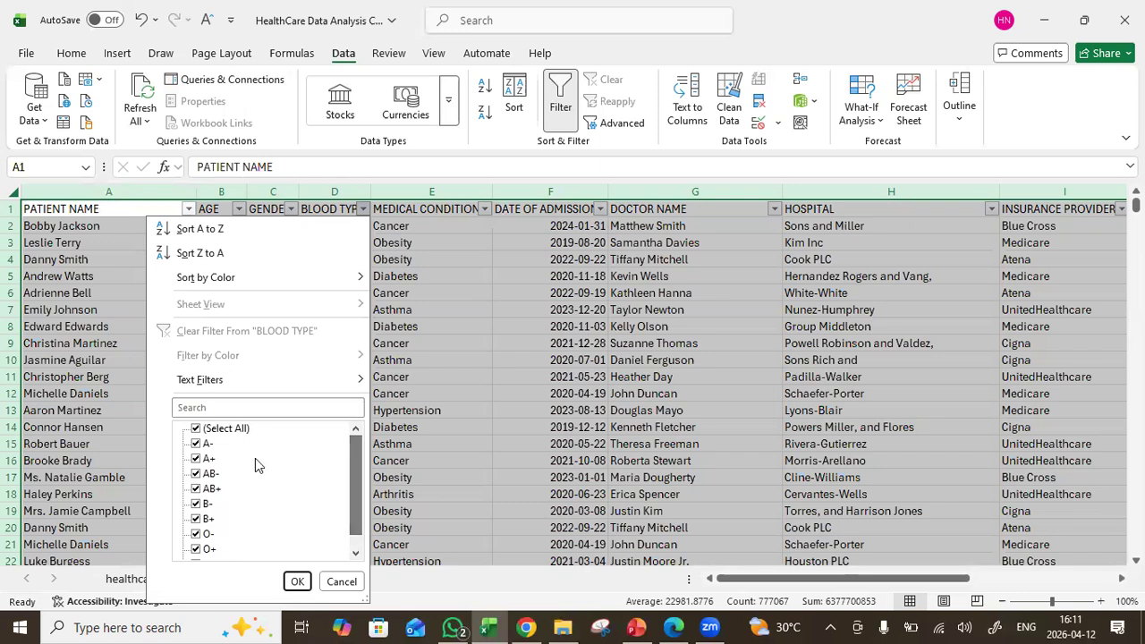
click(196, 429)
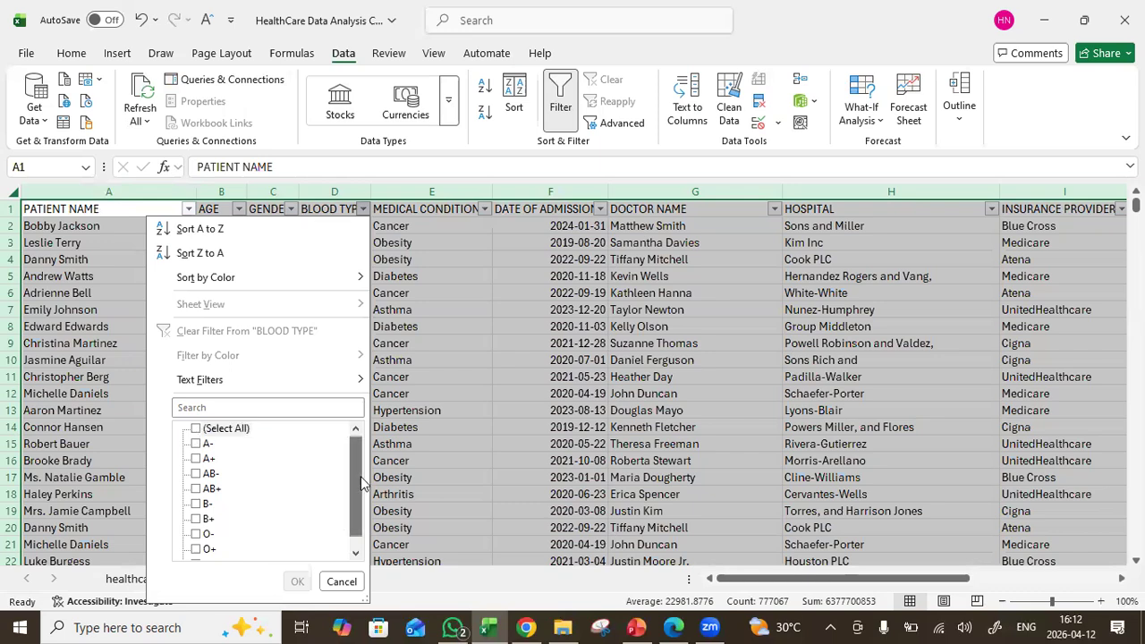
scroll(349, 510, down, 1)
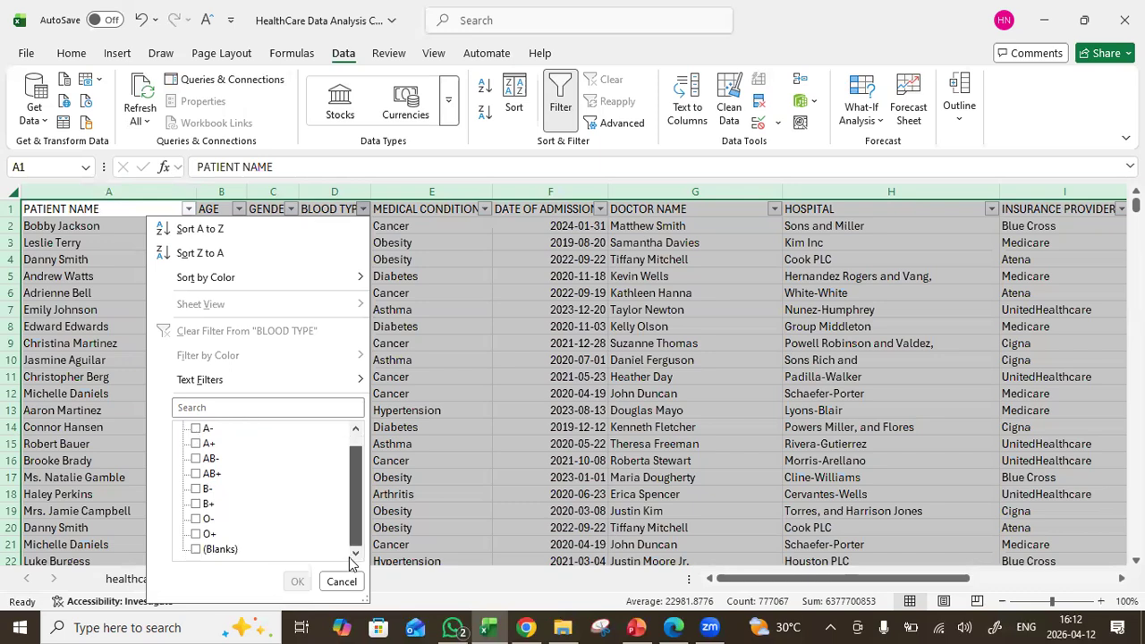
click(196, 550)
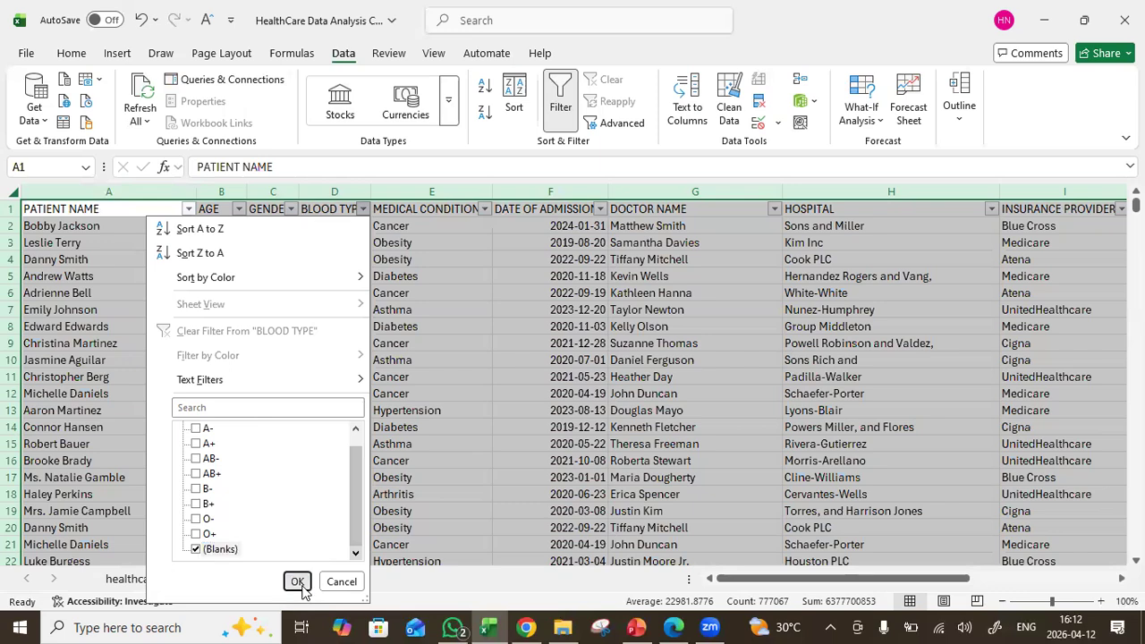
click(304, 581)
Delete the filtered blank rows 55504 and 55505 from Sheet1
click(92, 261)
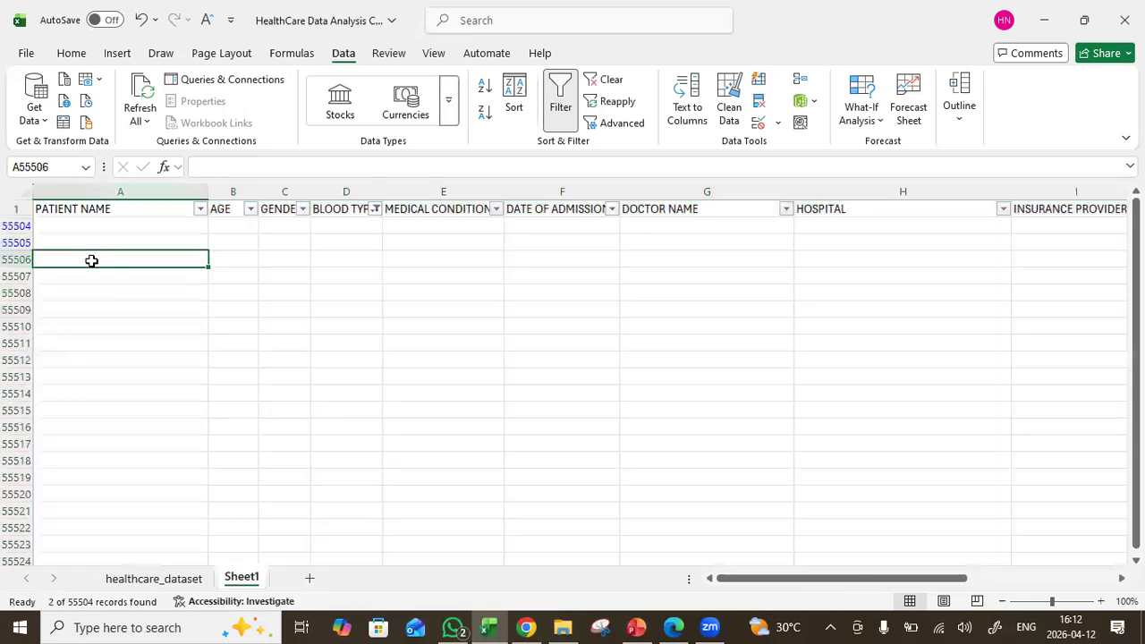
click(13, 226)
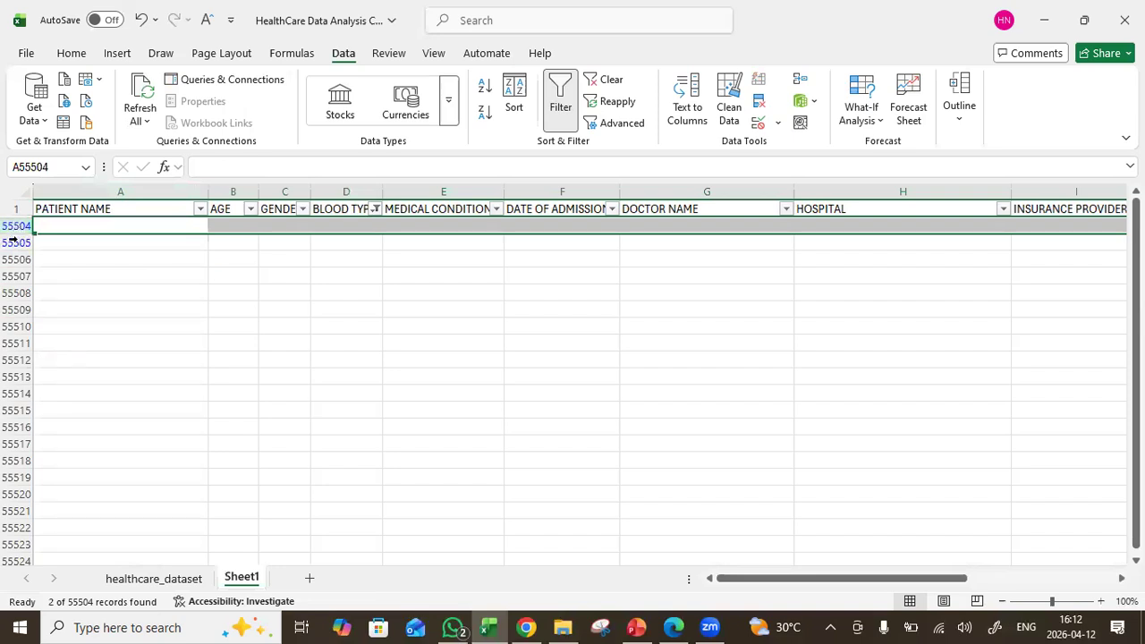
ctrl+click(13, 242)
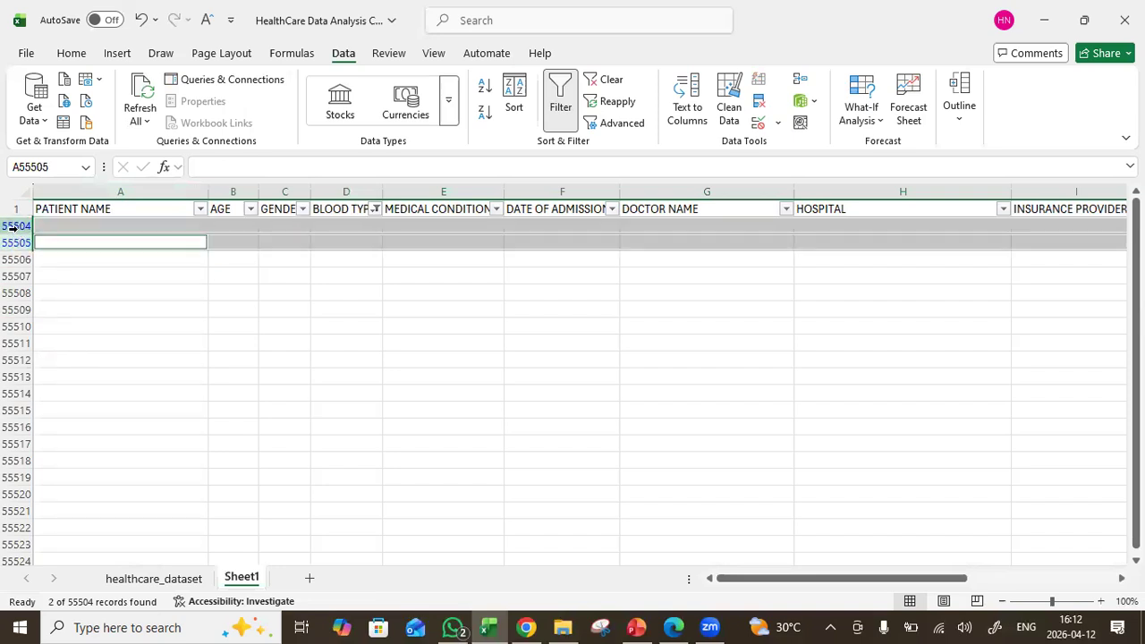
right_click(14, 227)
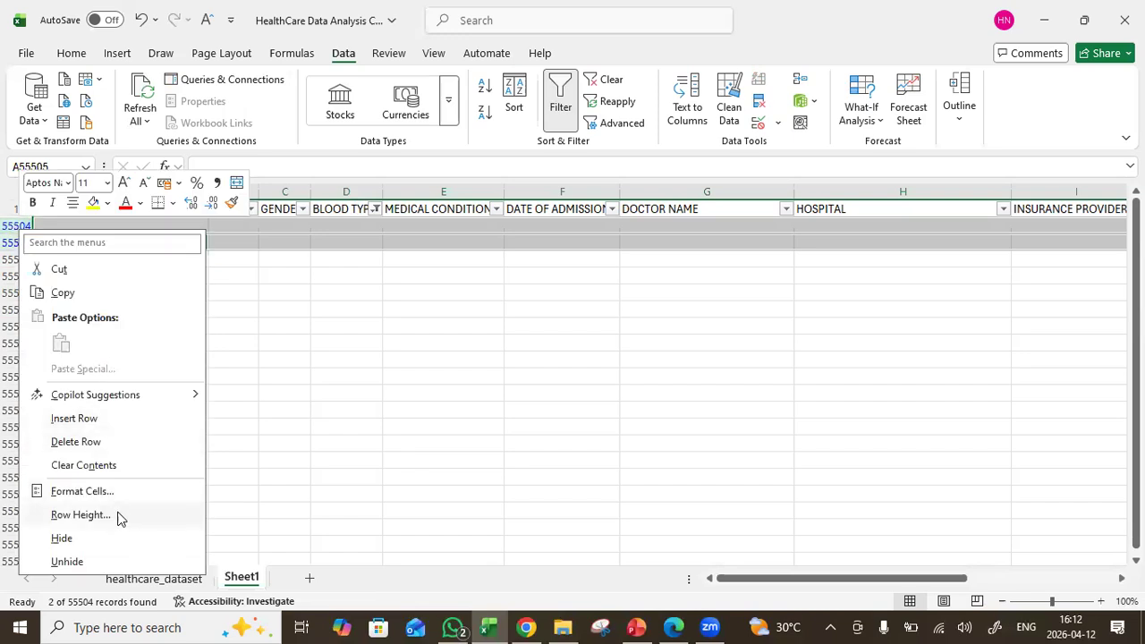
click(107, 442)
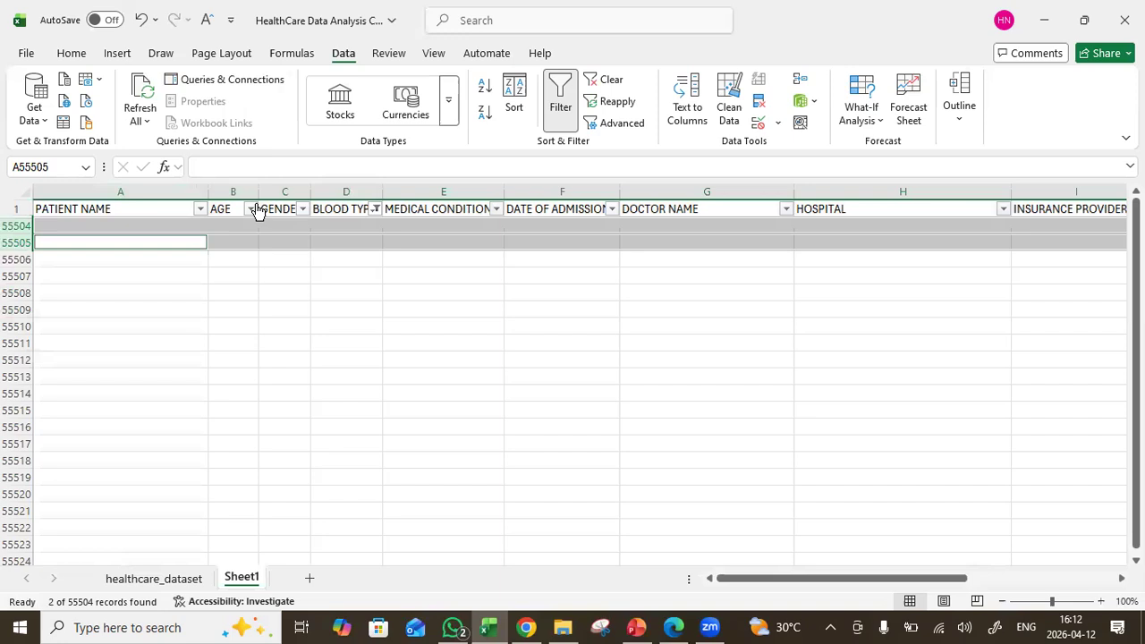
Reset the BLOOD TYPE filter so that all blood types are selected again
click(376, 209)
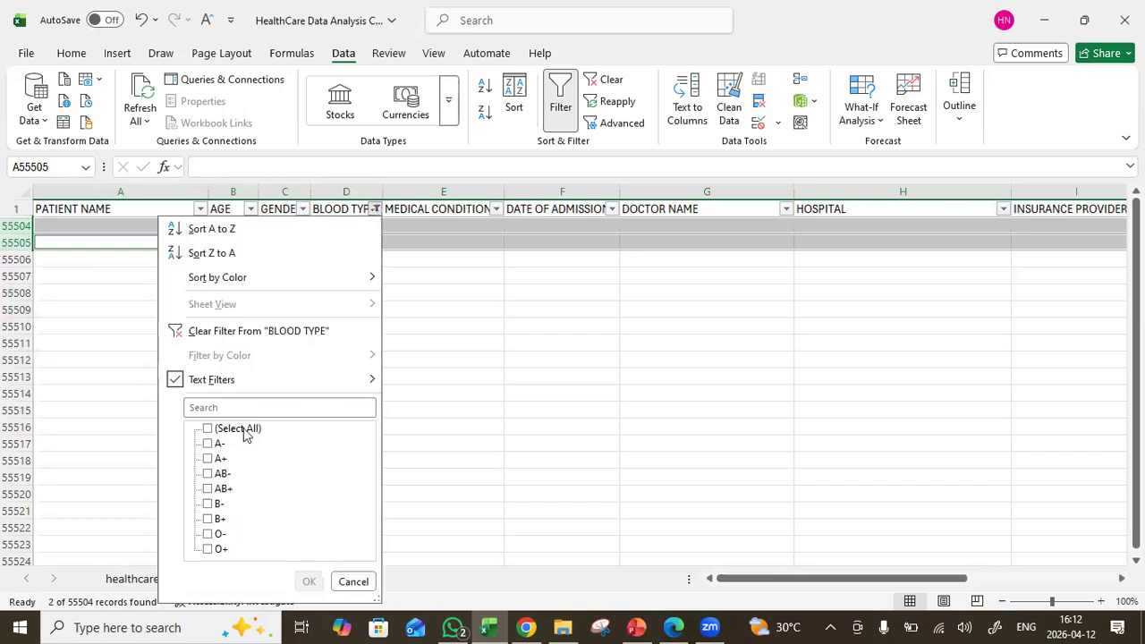
click(209, 430)
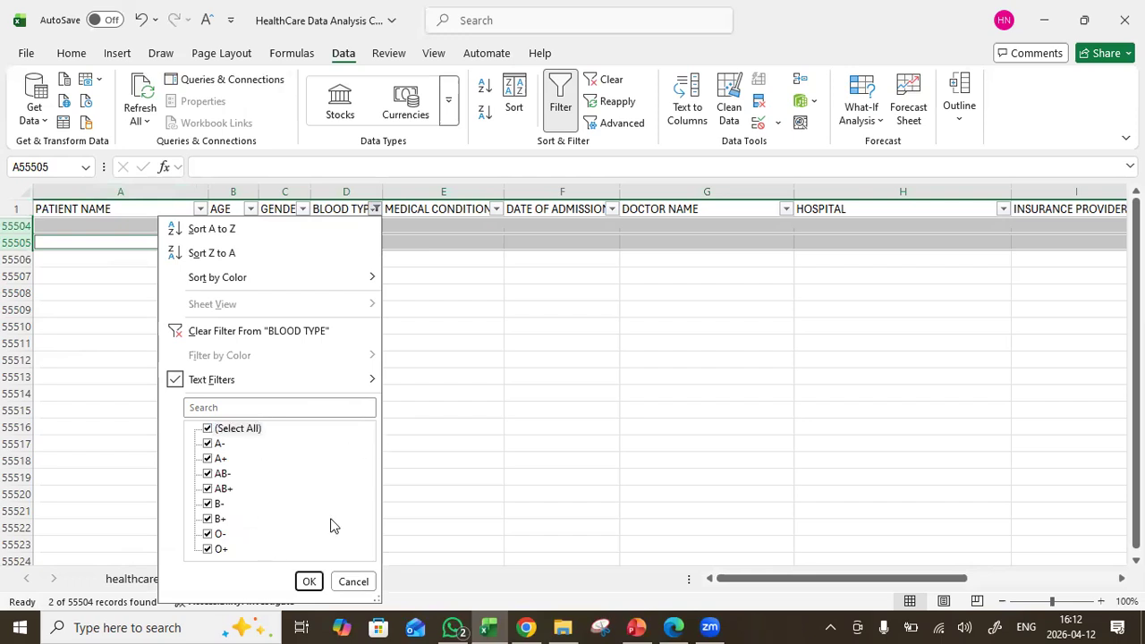
click(309, 582)
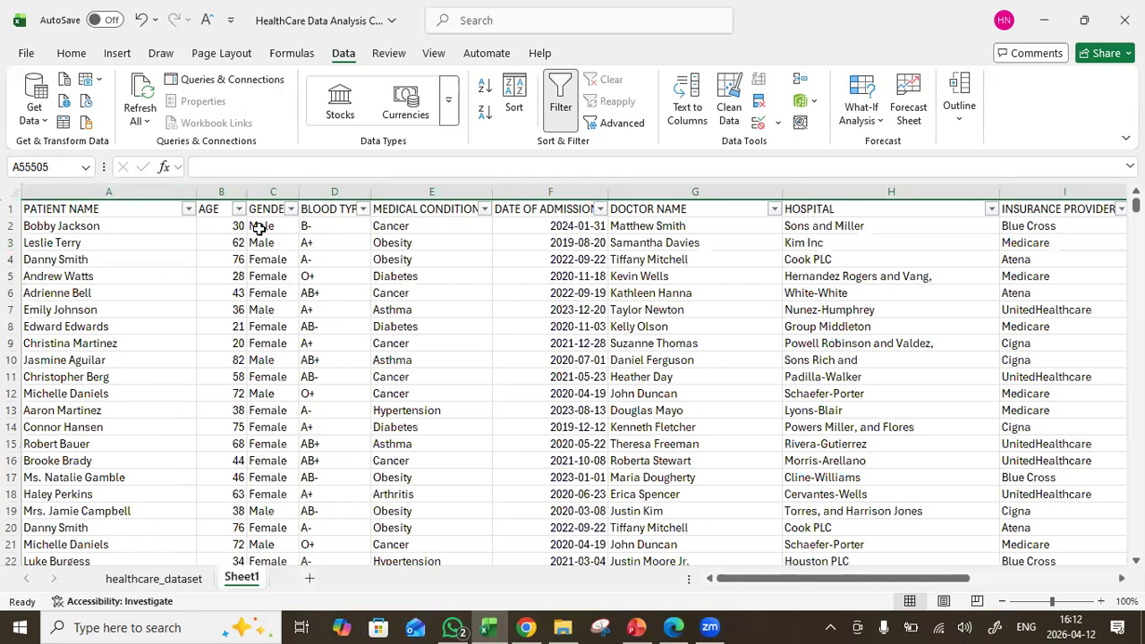
Check the GENDER and DATE OF ADMISSION filter lists for blank entries without applying a filter
click(291, 208)
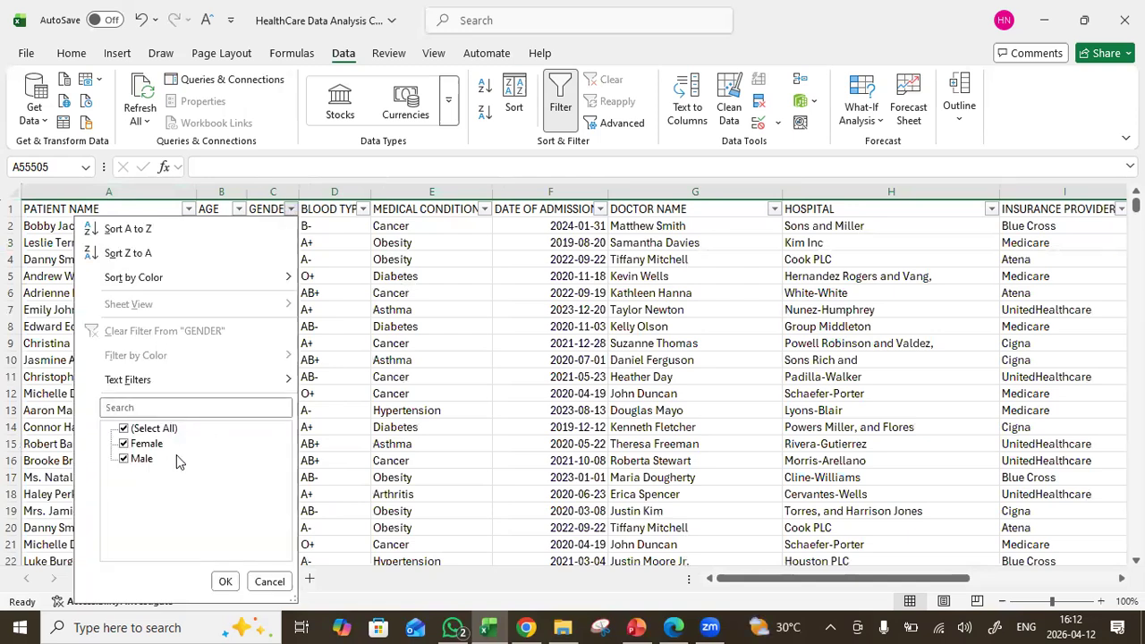
click(269, 581)
click(602, 207)
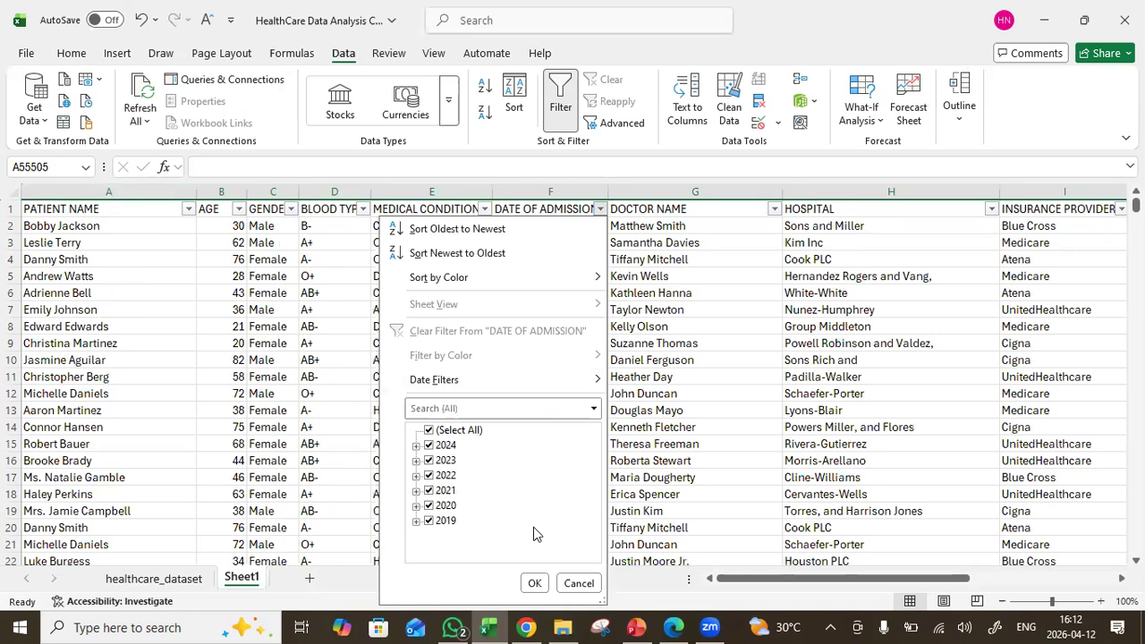
click(579, 583)
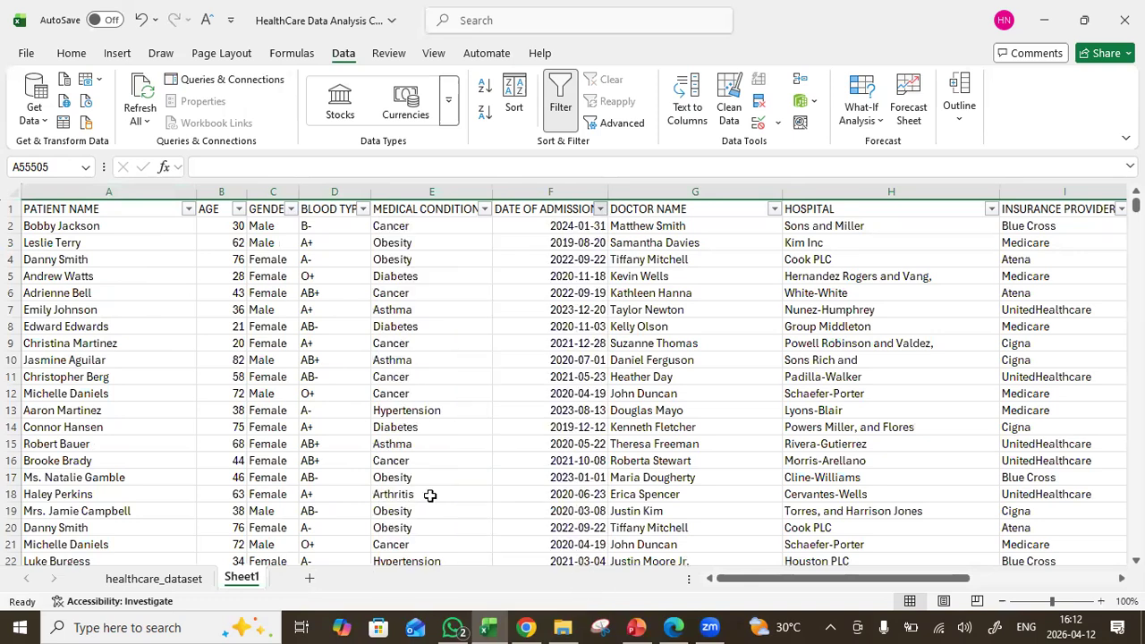
Filter the PATIENT NAME column to show only blank entries and review the filtered rows down to the end of the data
click(188, 211)
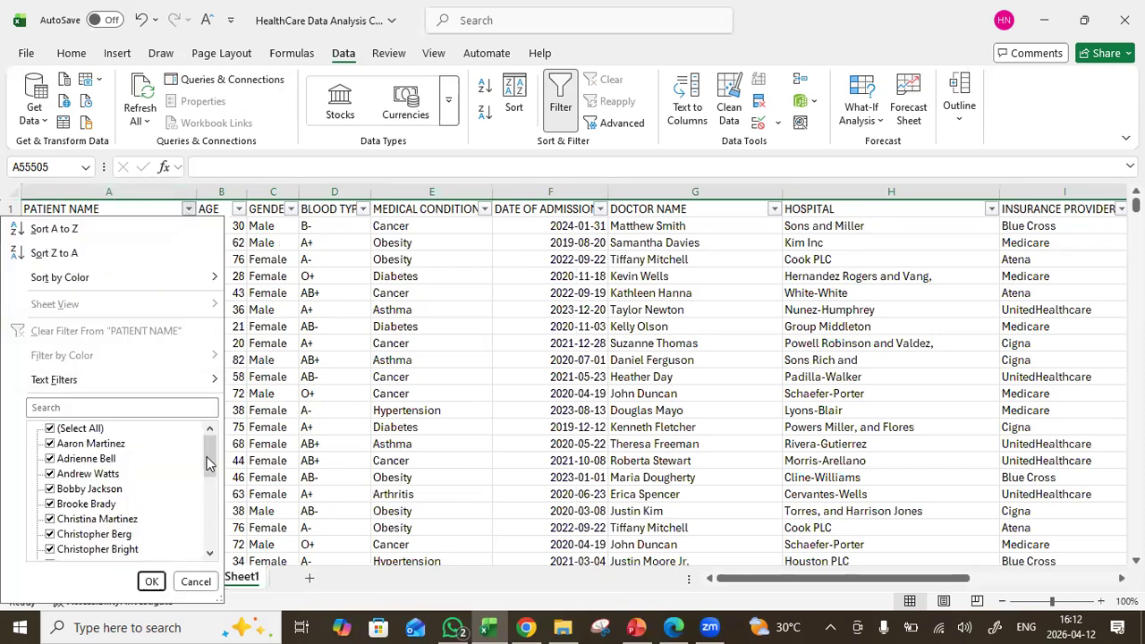
scroll(188, 551, down, 10)
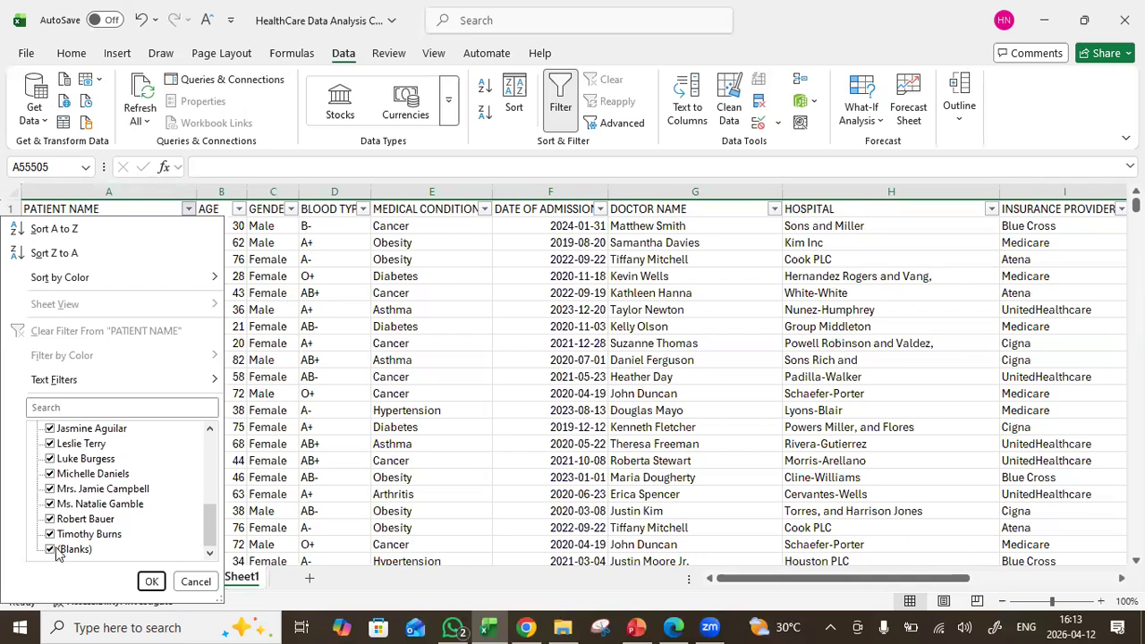
drag(212, 534, 212, 458)
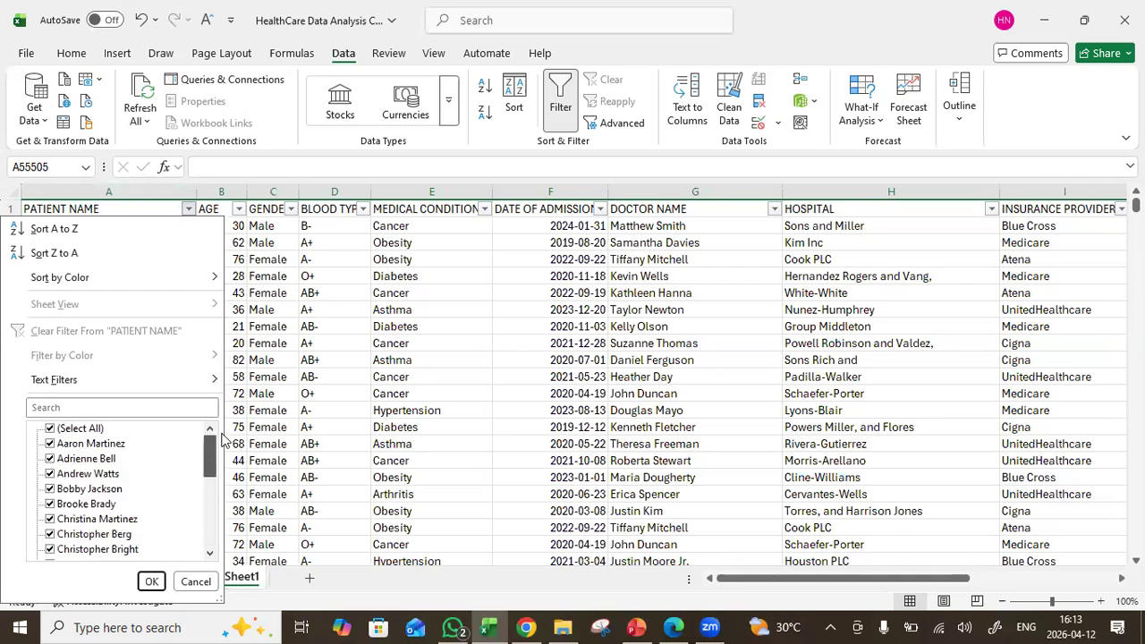
click(49, 429)
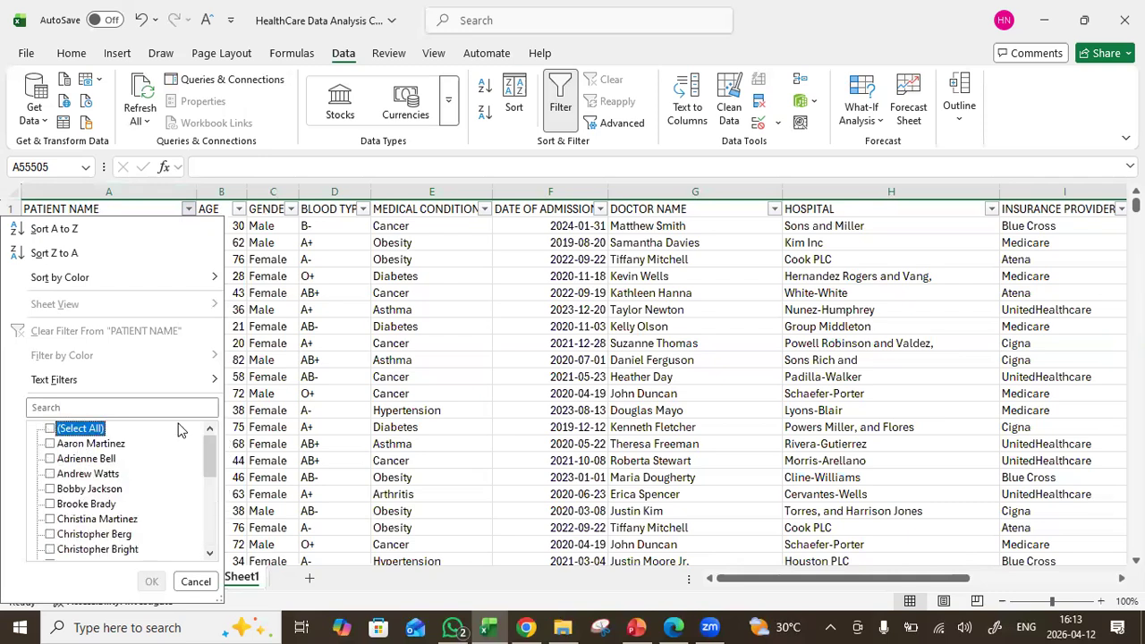
drag(213, 447, 224, 540)
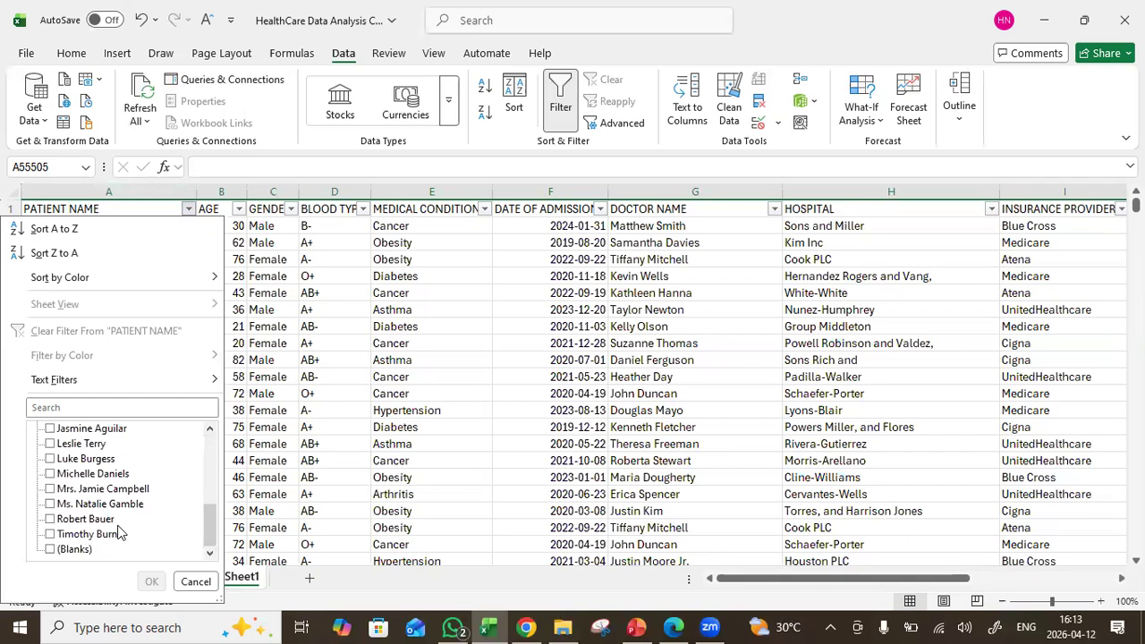
click(51, 548)
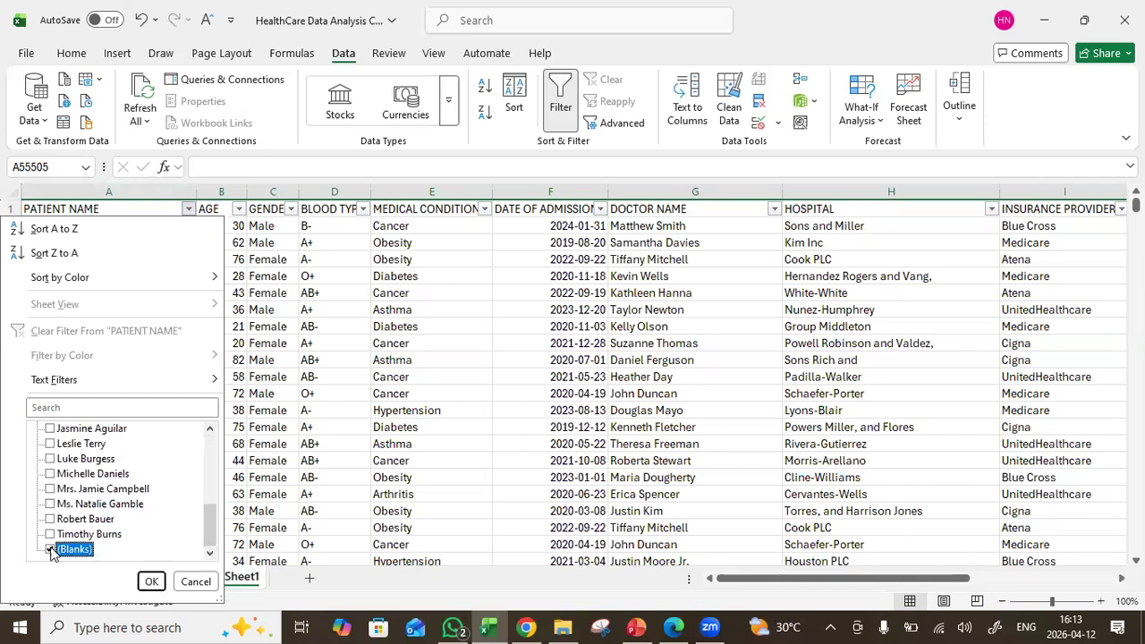
click(152, 582)
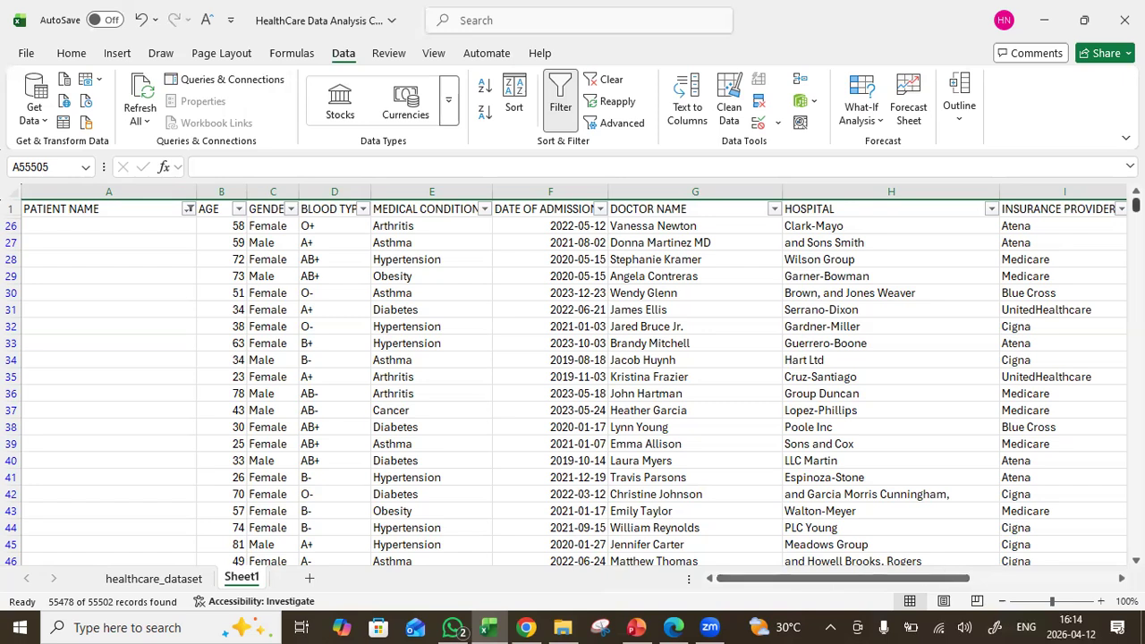
drag(1136, 206, 1136, 545)
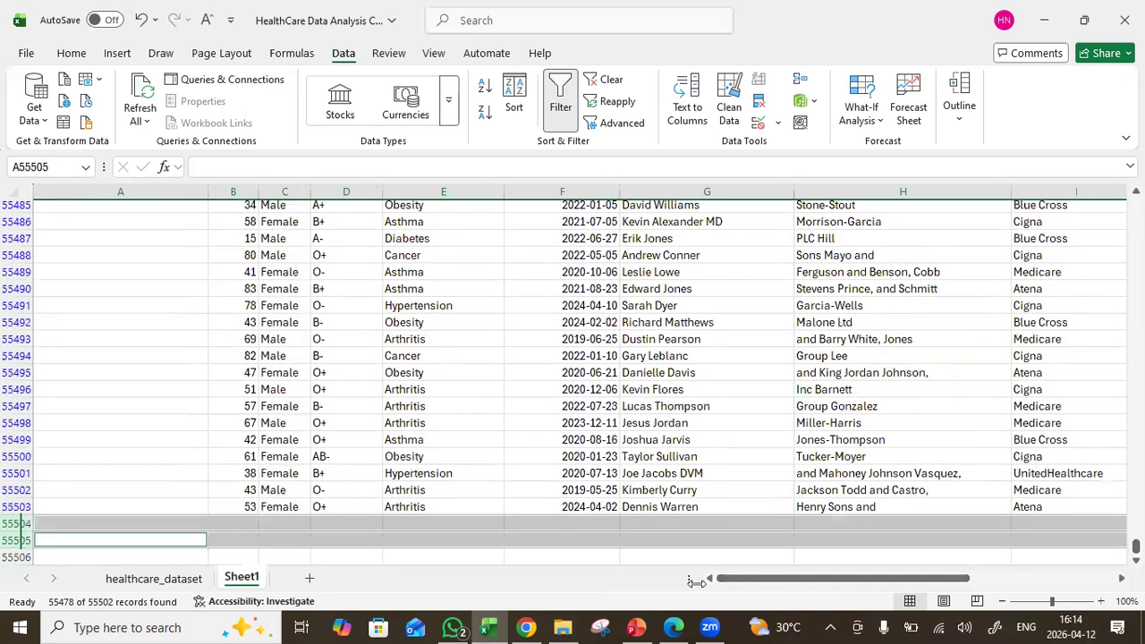
In the healthcare_dataset sheet, examine the NAME column from A2 down for gaps, including row 26 and the rows below it
click(143, 580)
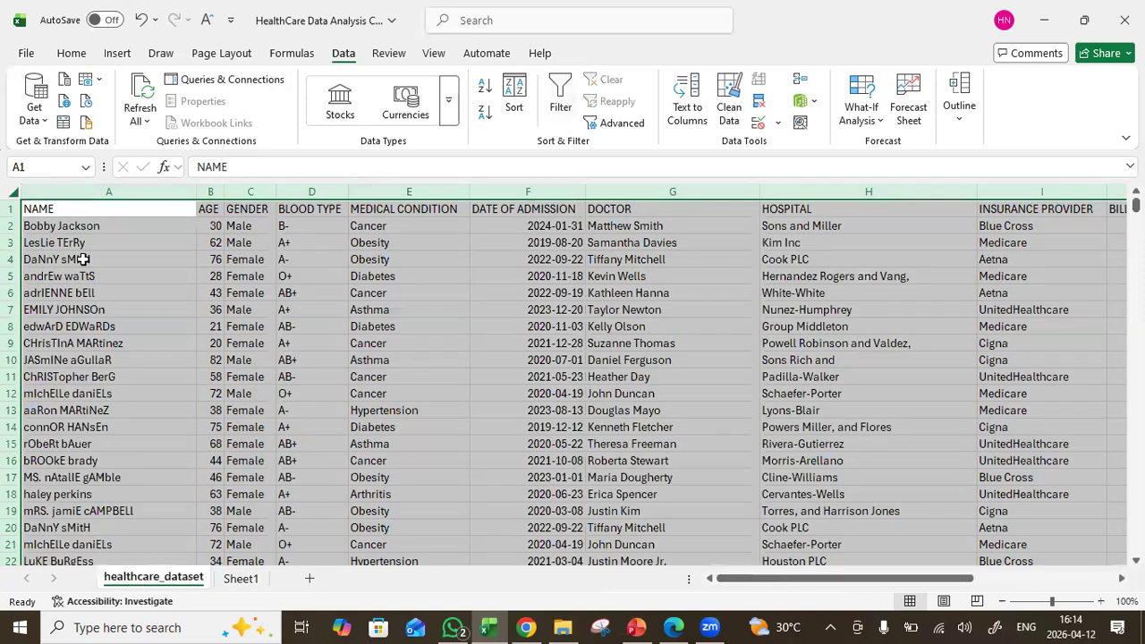
click(87, 222)
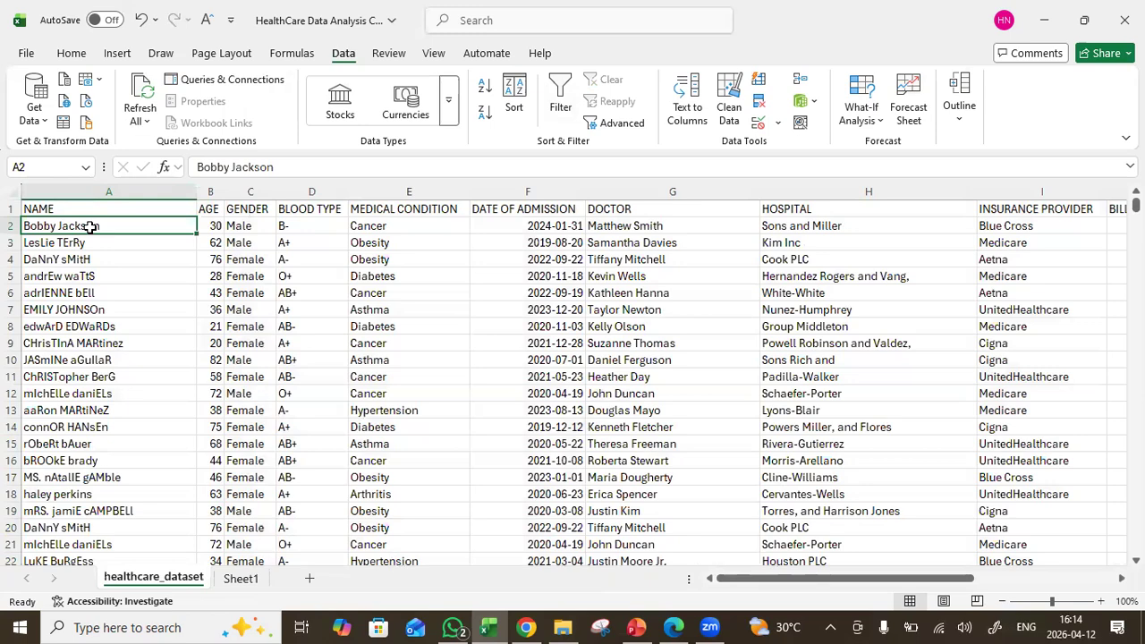
key(ctrl+shift+Down)
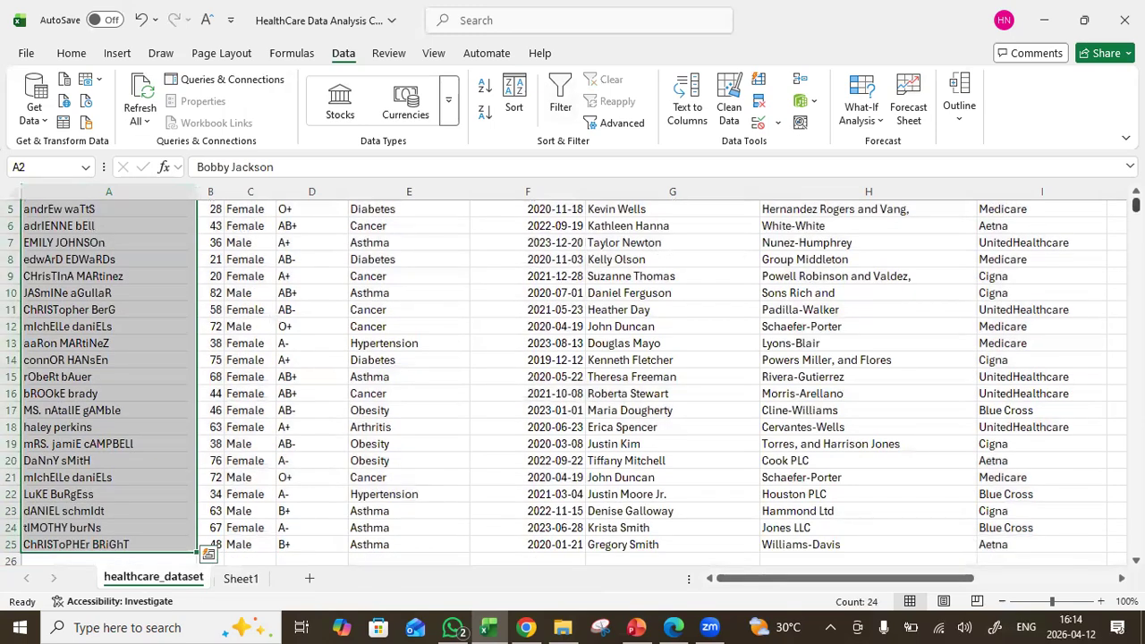
mouse_move(1135, 206)
mouse_down()
mouse_move(1135, 234)
mouse_move(1135, 204)
mouse_up()
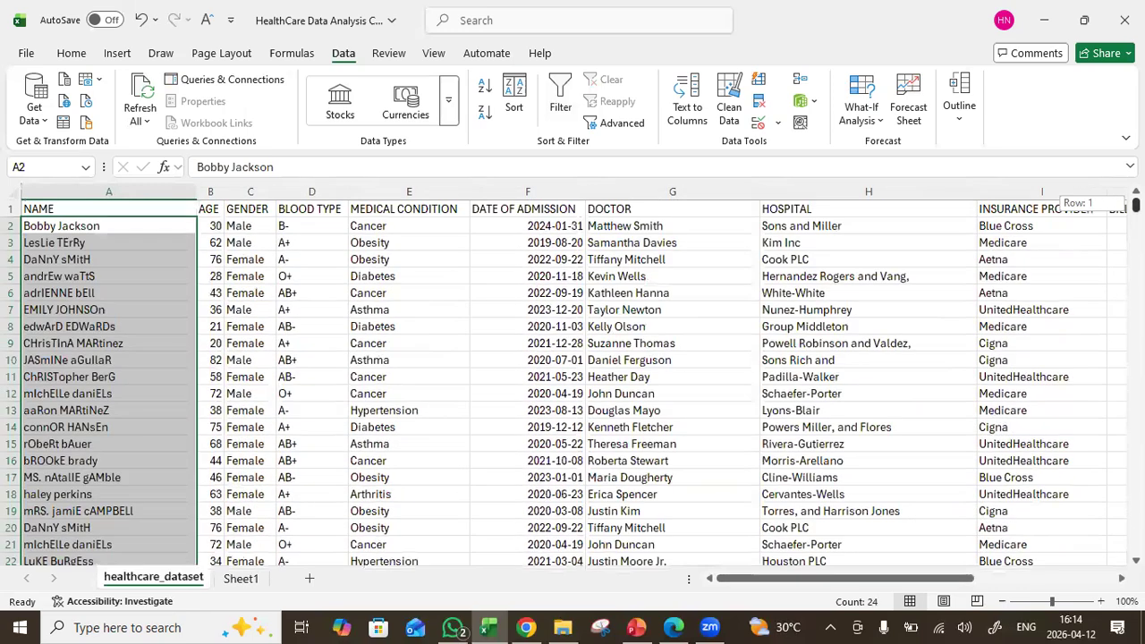
scroll(573, 383, down, 7)
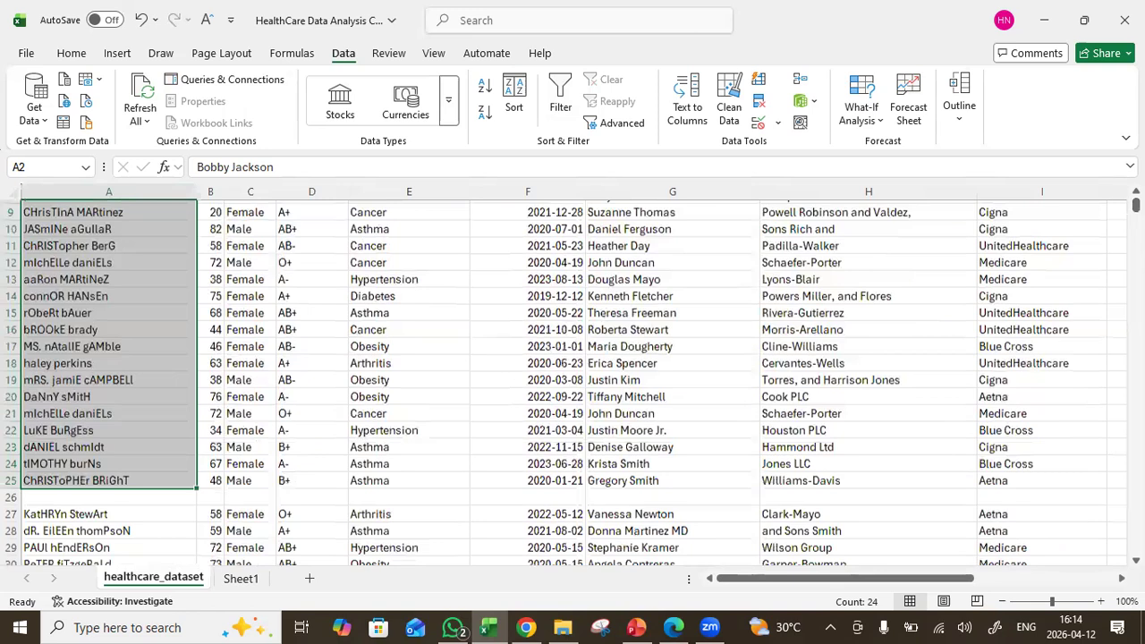
scroll(573, 383, up, 2)
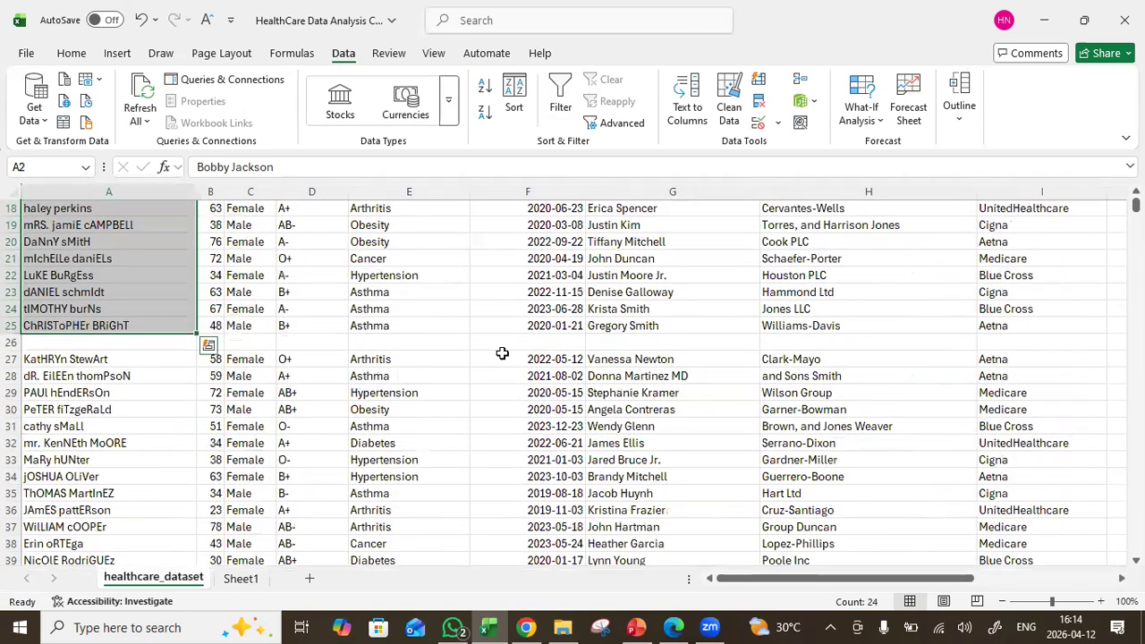
click(12, 343)
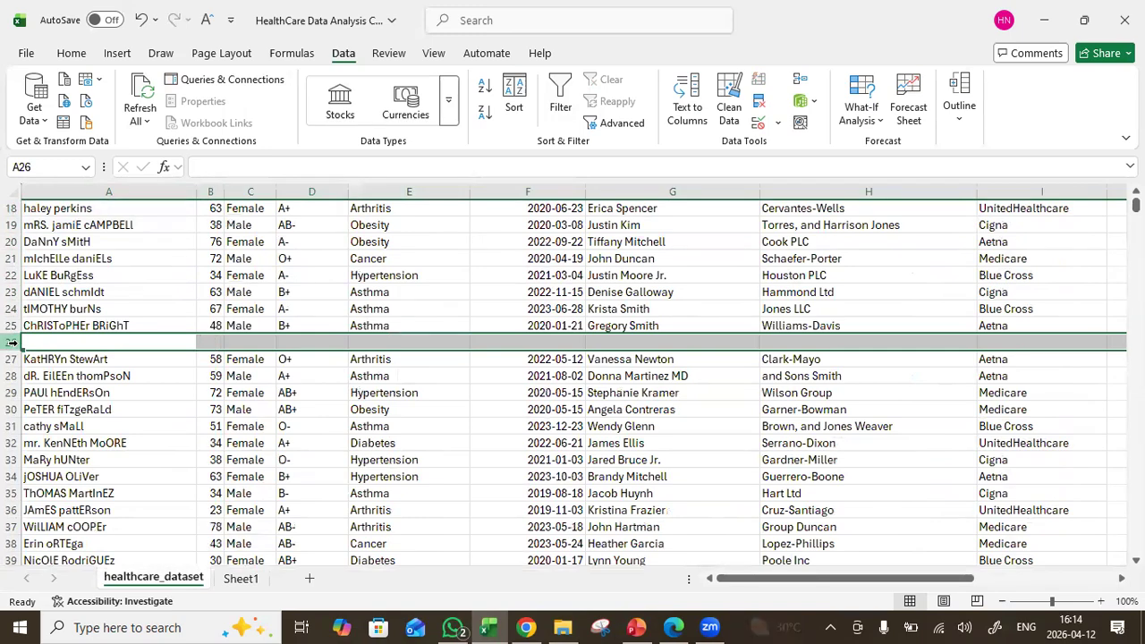
scroll(12, 345, down, 7)
scroll(12, 343, down, 8)
scroll(12, 343, down, 5)
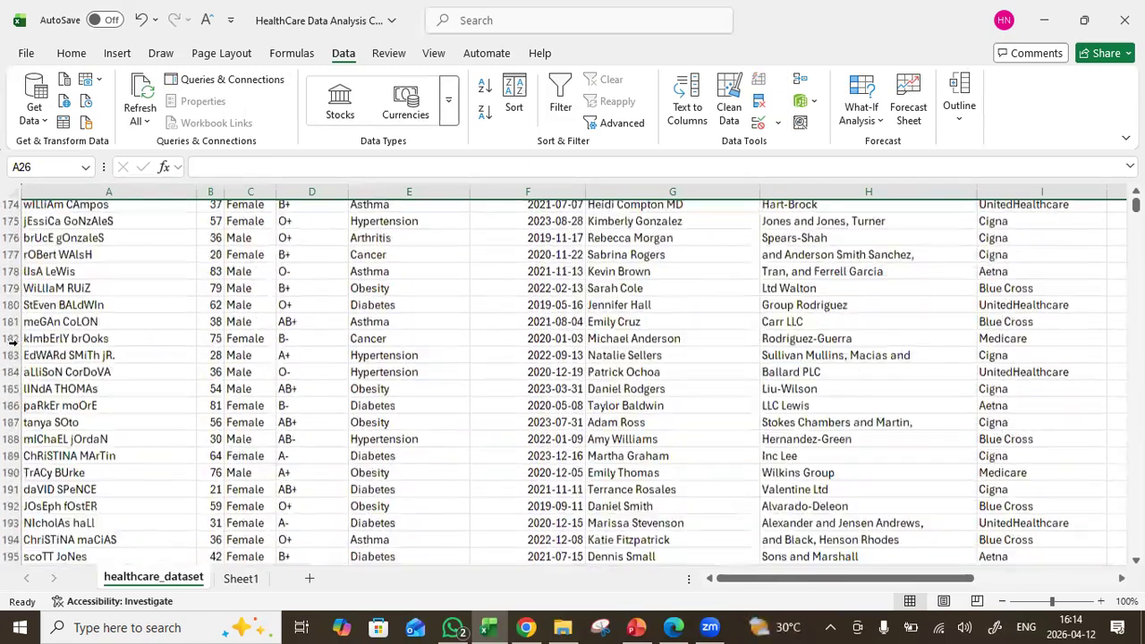
scroll(11, 344, up, 15)
scroll(321, 516, up, 4)
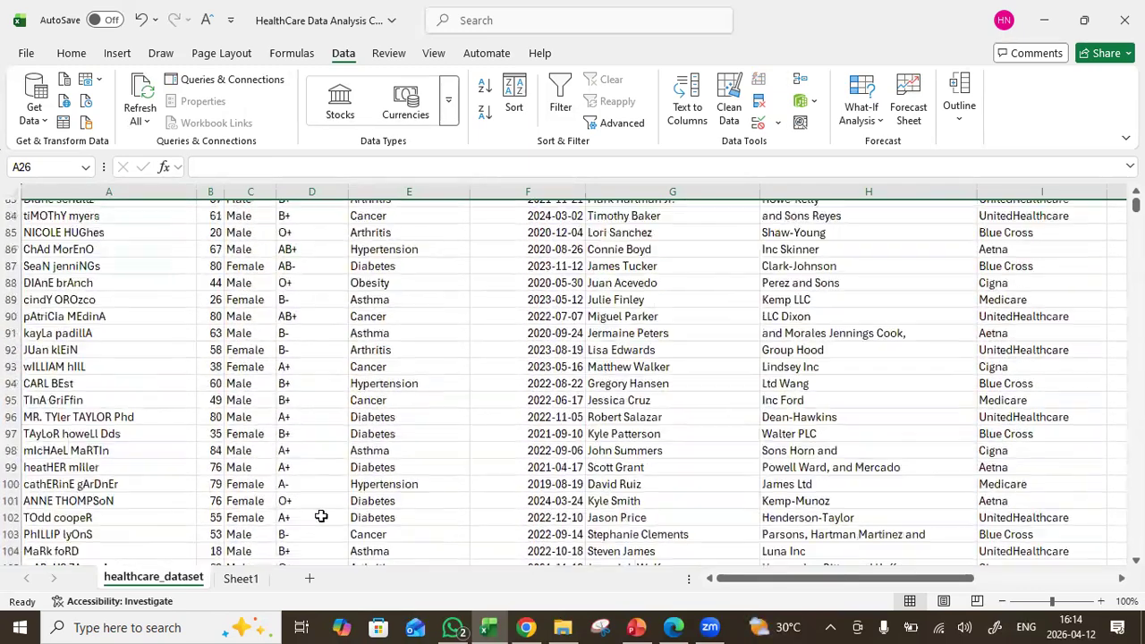
Compare the filtered PATIENT NAME rows in Sheet1 with the names in the original healthcare_dataset sheet
click(243, 579)
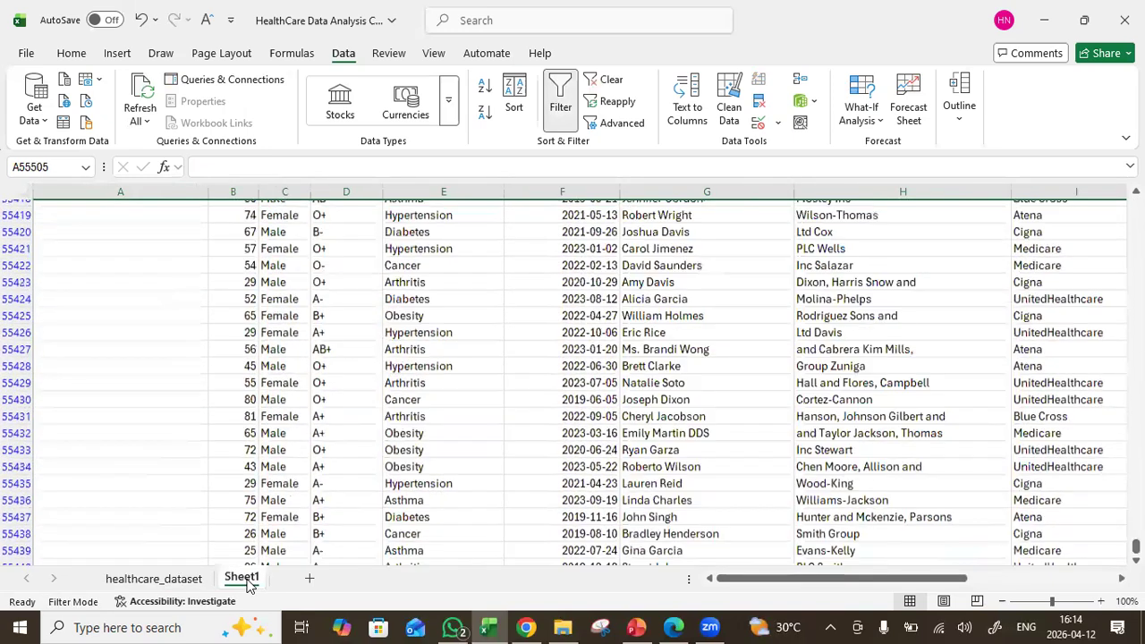
scroll(8, 468, up, 10)
scroll(13, 406, up, 7)
scroll(608, 372, up, 10)
scroll(608, 372, up, 1)
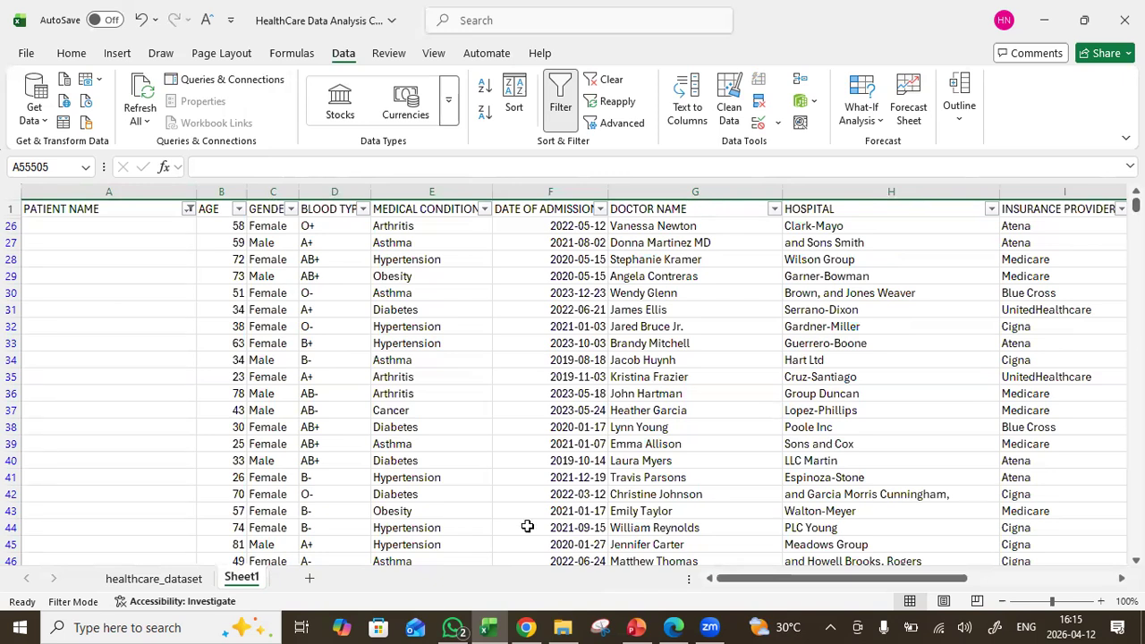
click(164, 582)
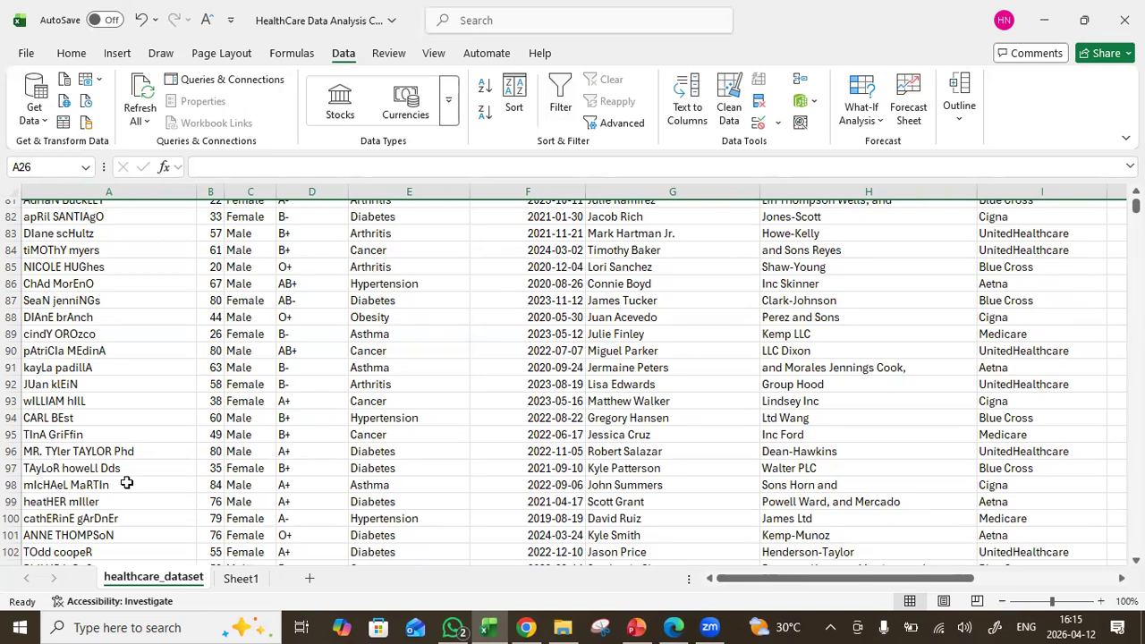
click(242, 580)
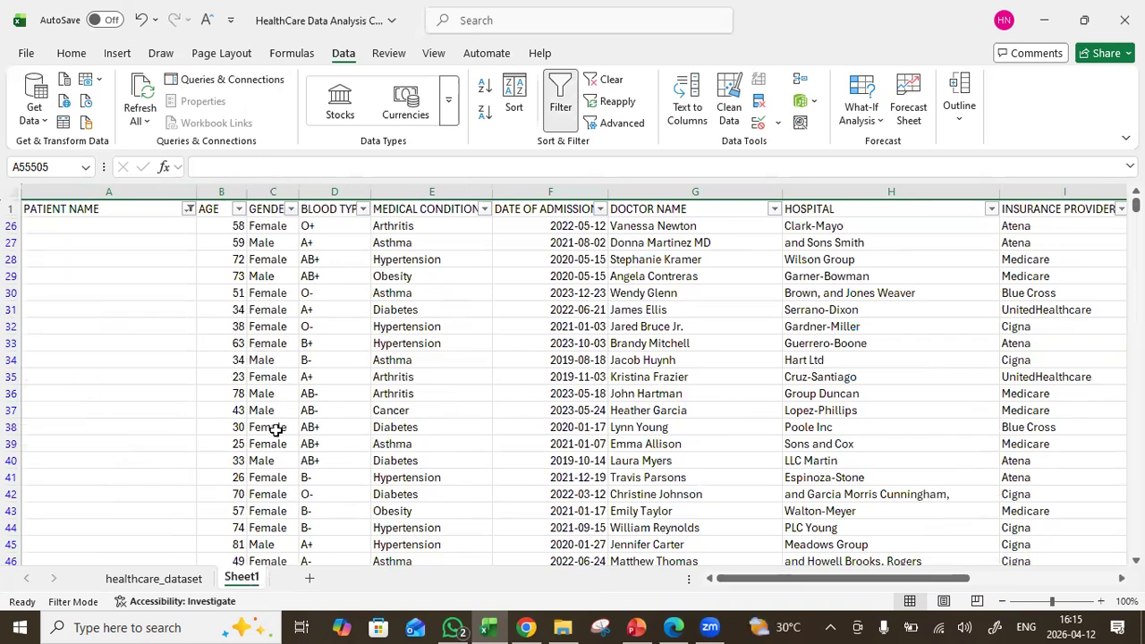
scroll(203, 424, up, 1)
click(185, 578)
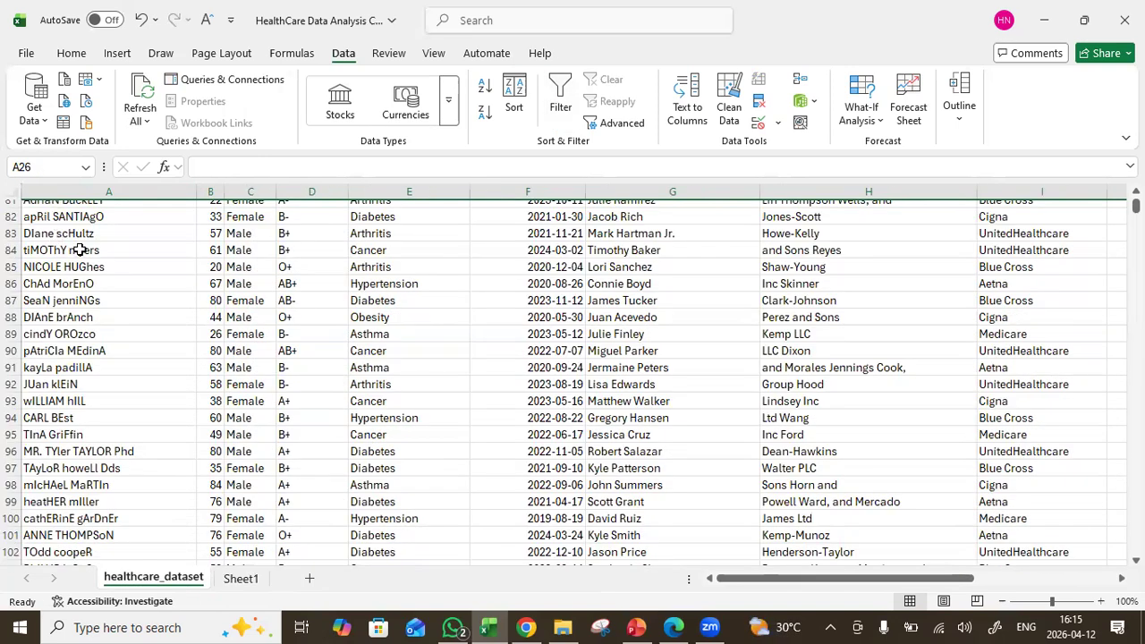
scroll(62, 243, up, 14)
scroll(79, 250, down, 20)
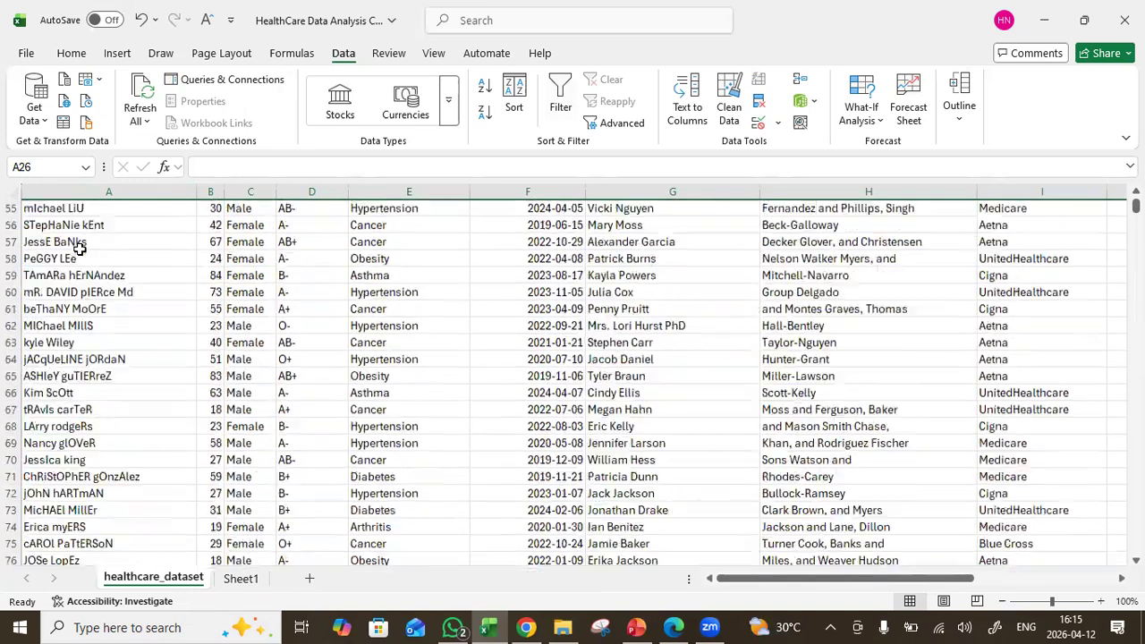
scroll(82, 265, down, 3)
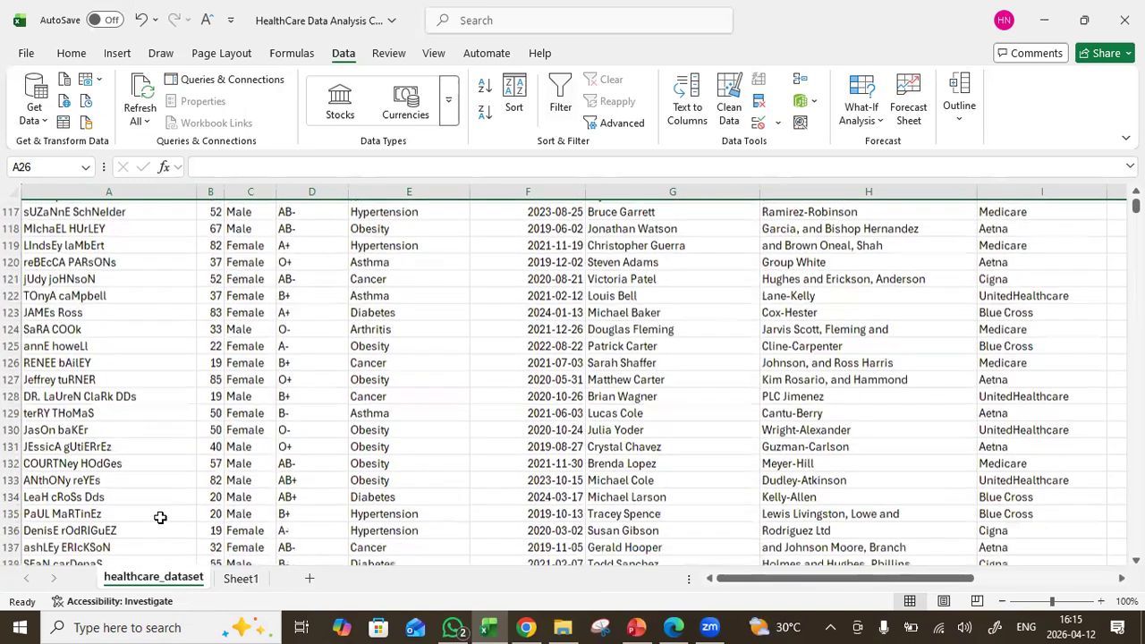
click(242, 579)
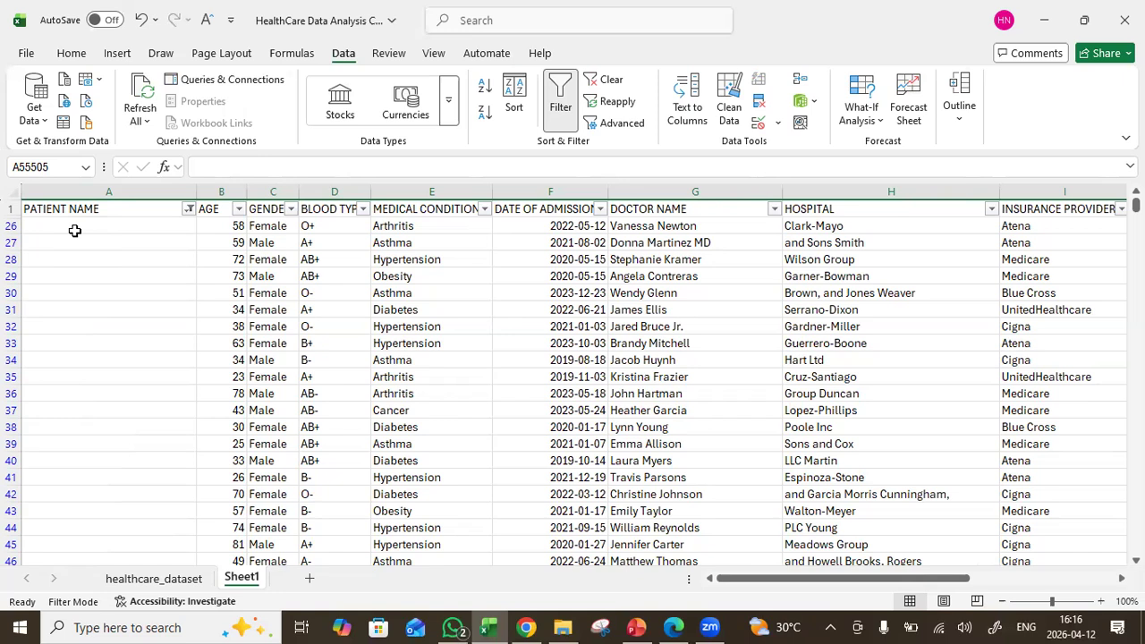
Select the entire healthcare_dataset sheet and examine its last rows of data
click(171, 580)
scroll(134, 286, up, 12)
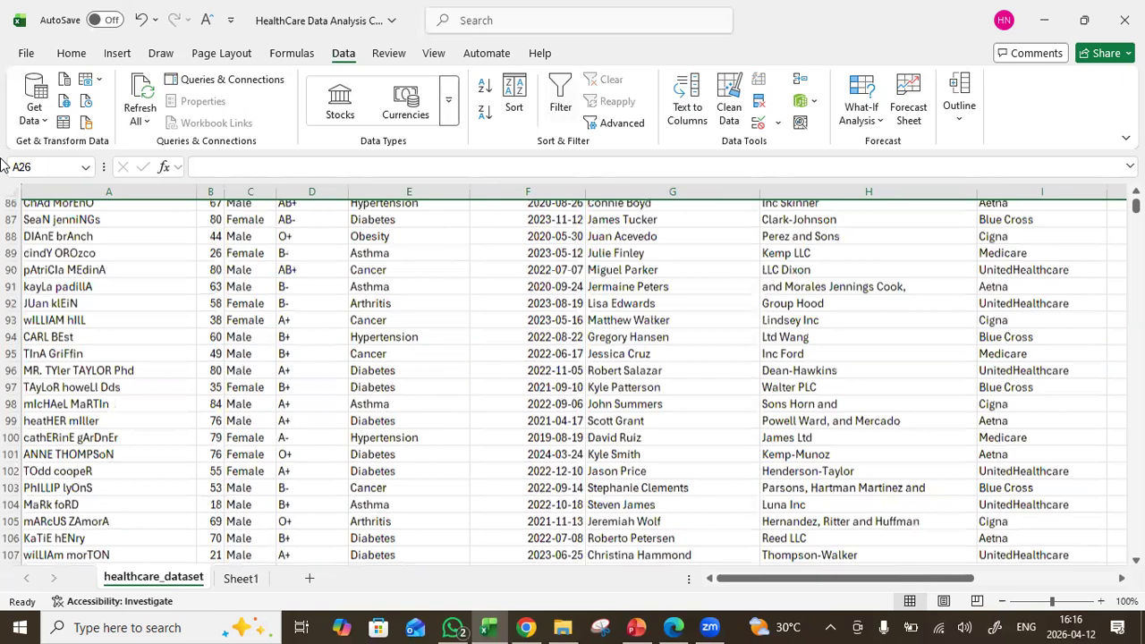
scroll(13, 197, up, 1)
click(12, 193)
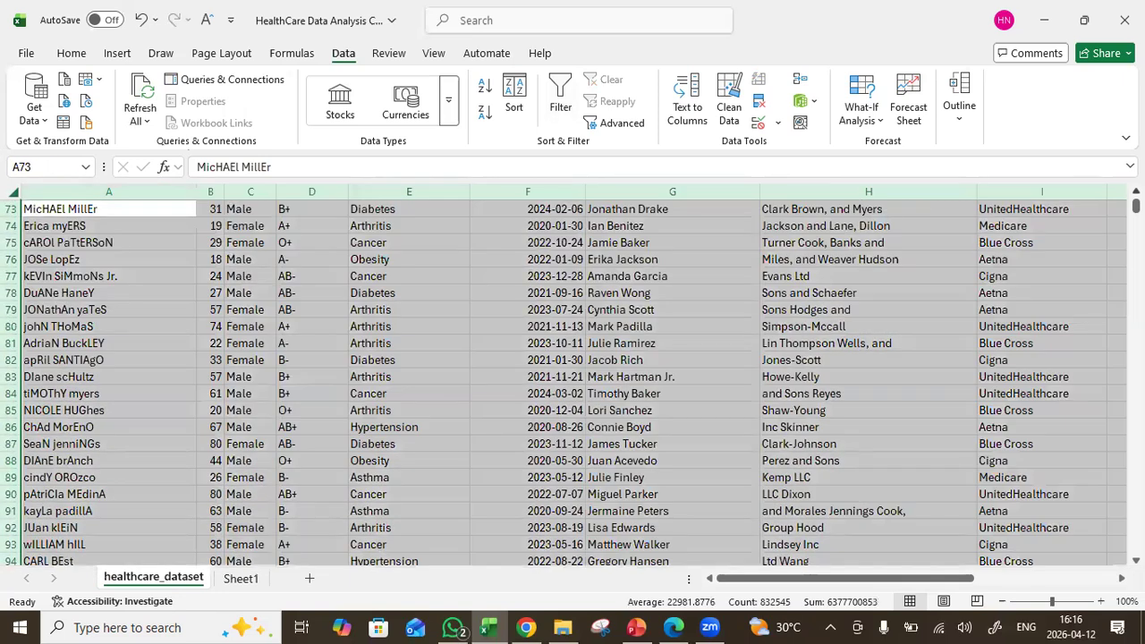
drag(1136, 205, 1135, 545)
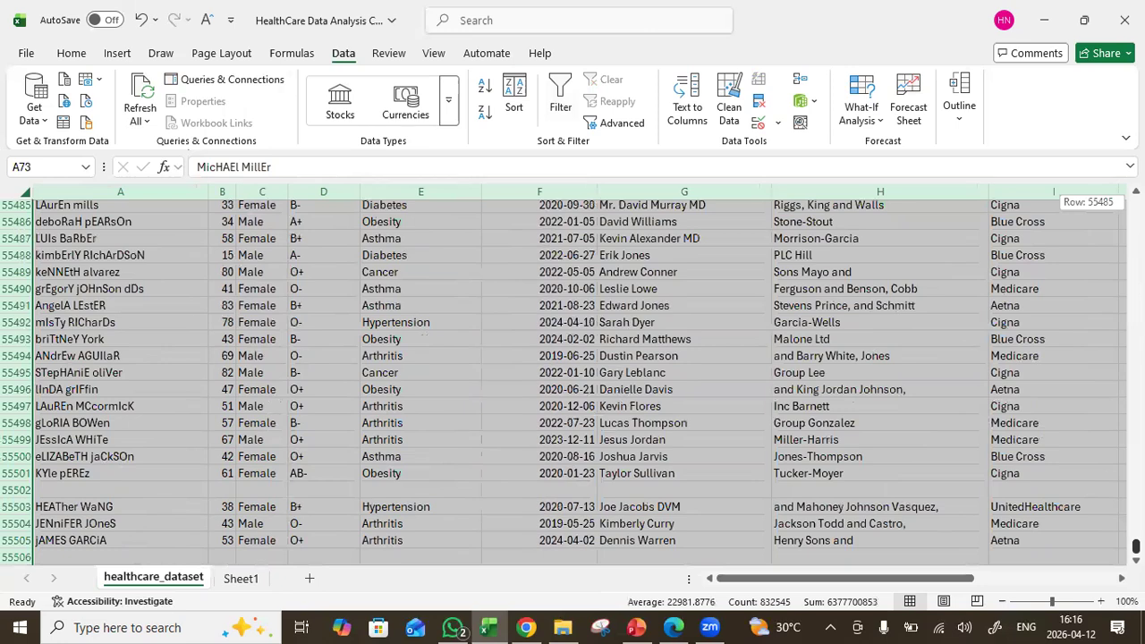
drag(1136, 545, 1136, 546)
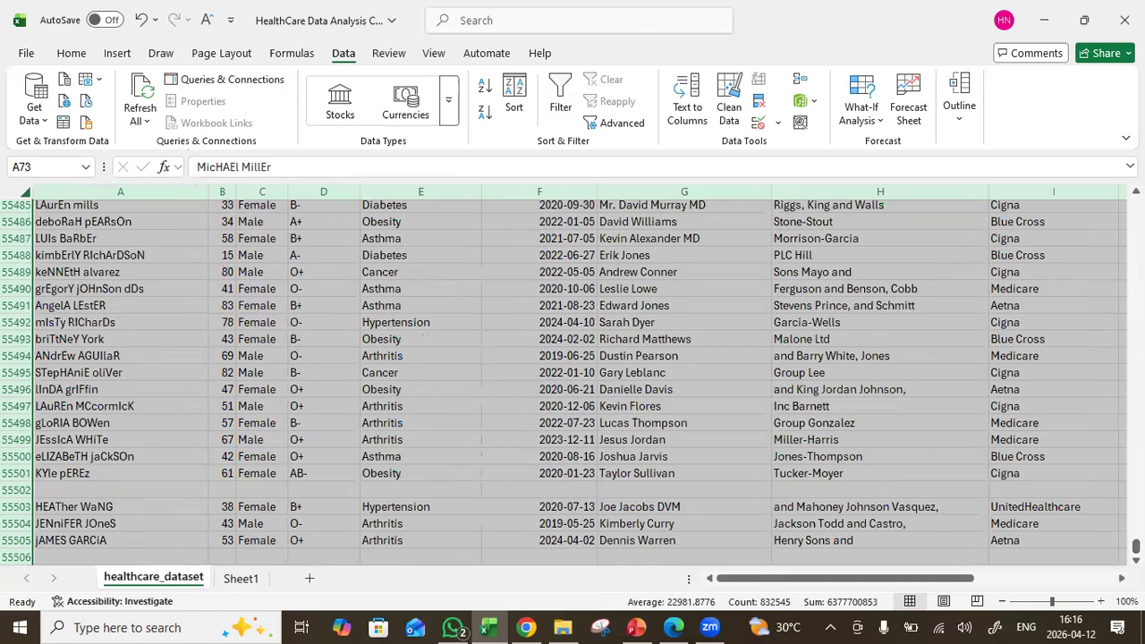
Check below row 55505 of the healthcare_dataset sheet for further data, and examine the rows above it for gaps
scroll(573, 376, down, 6)
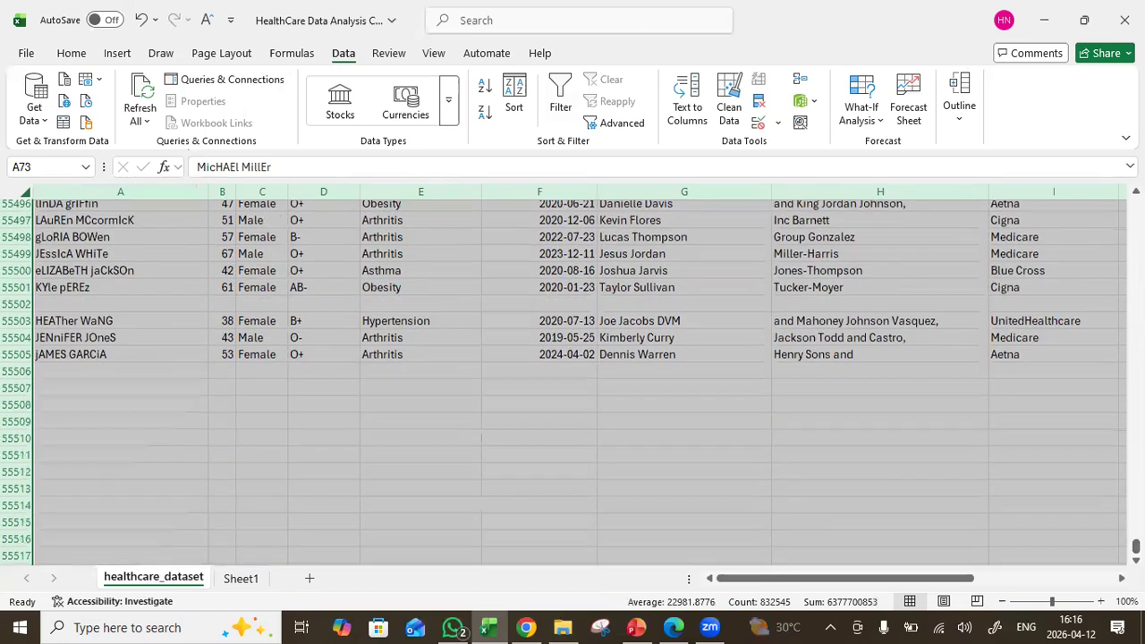
scroll(573, 376, down, 12)
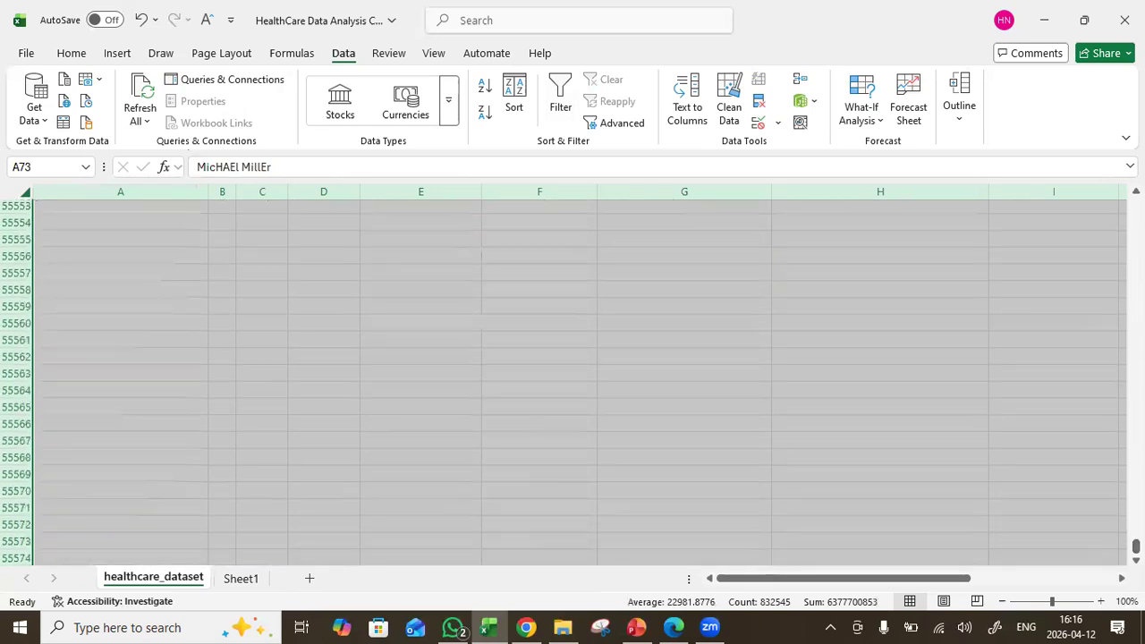
scroll(572, 375, up, 16)
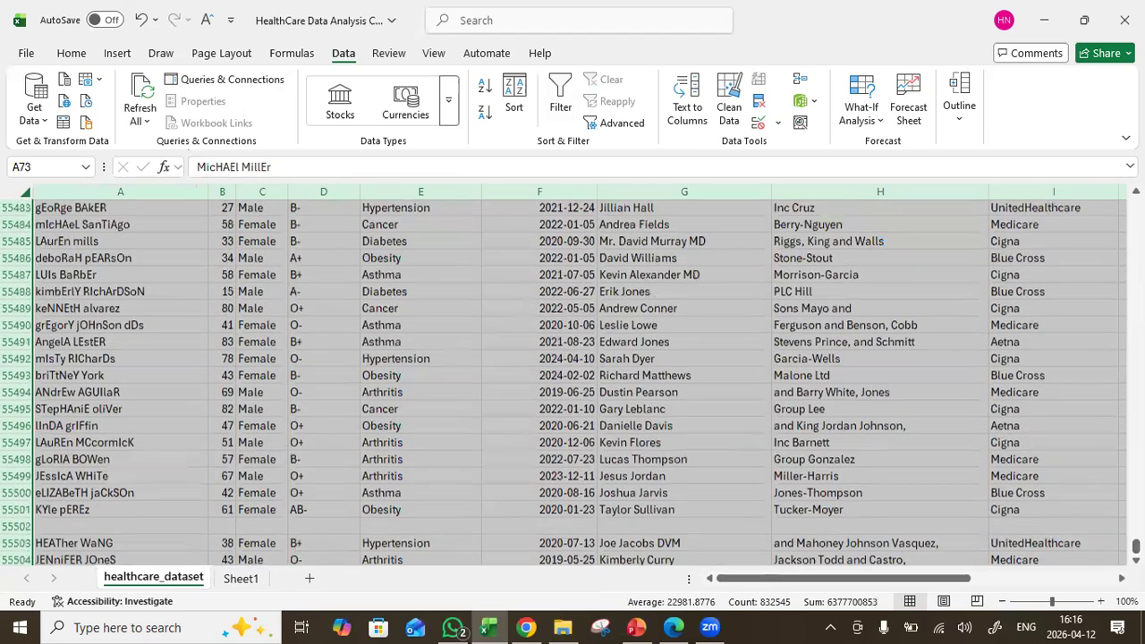
scroll(573, 376, up, 5)
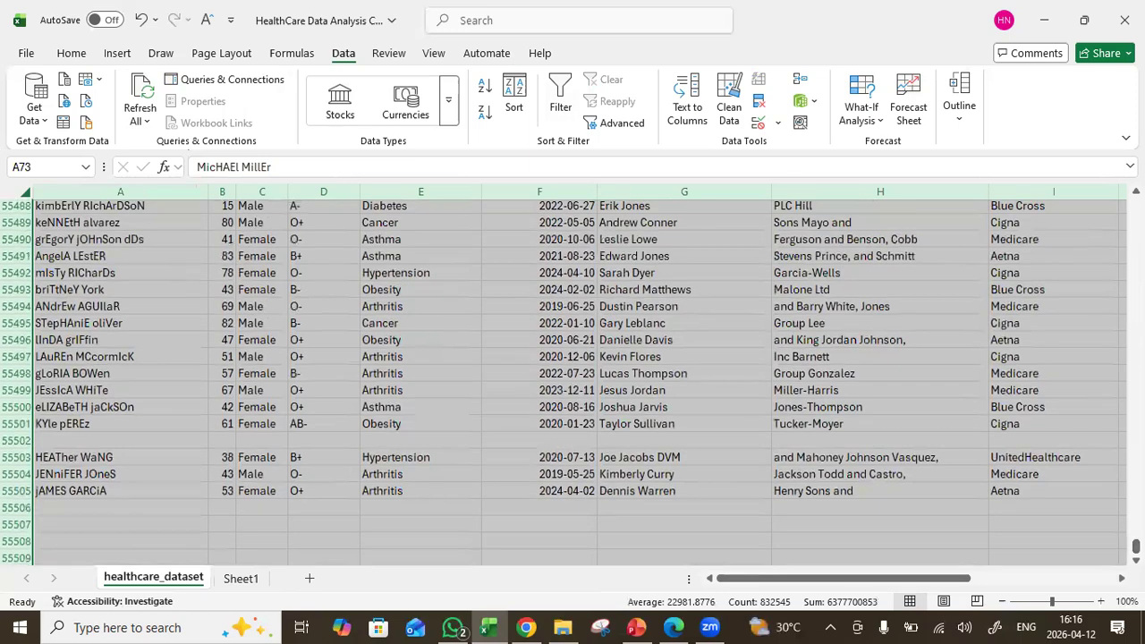
scroll(573, 376, up, 15)
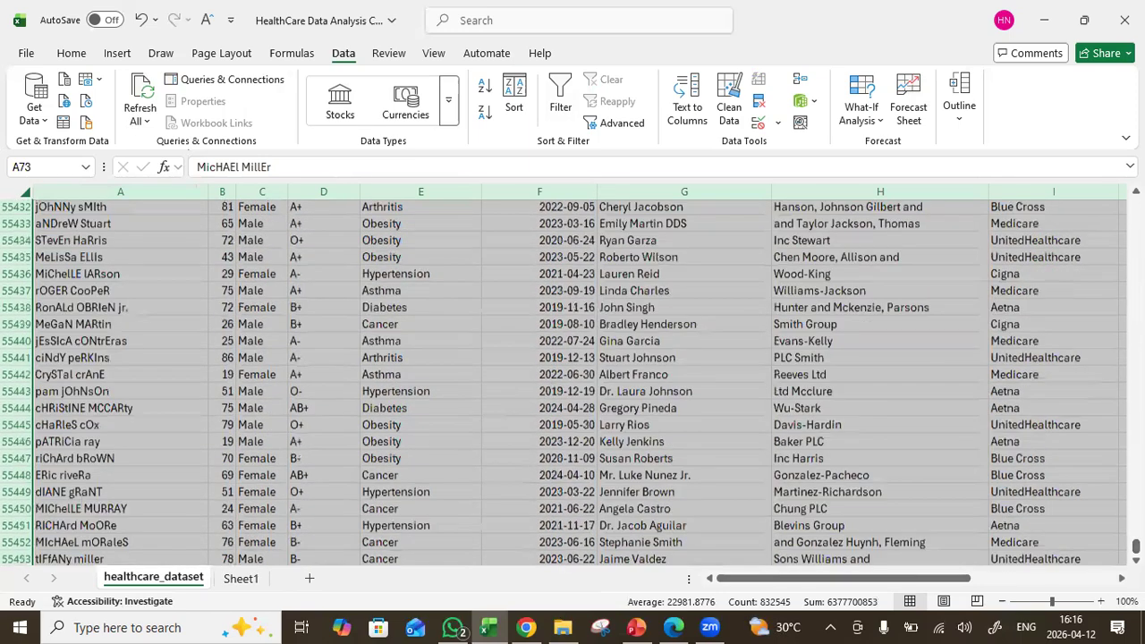
scroll(573, 376, up, 14)
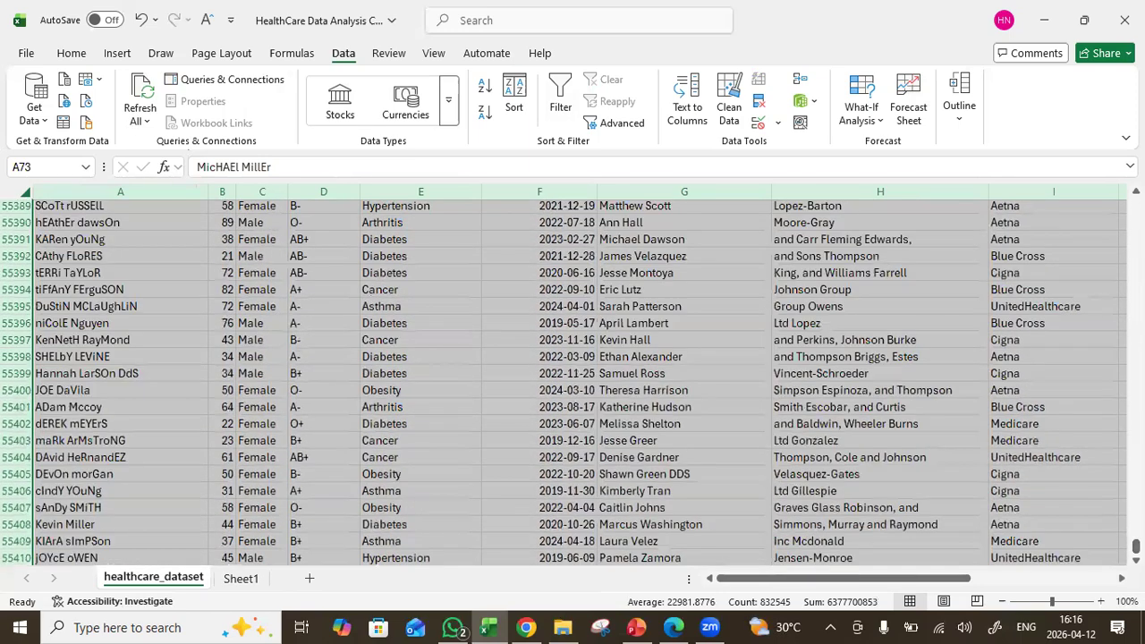
scroll(573, 376, up, 17)
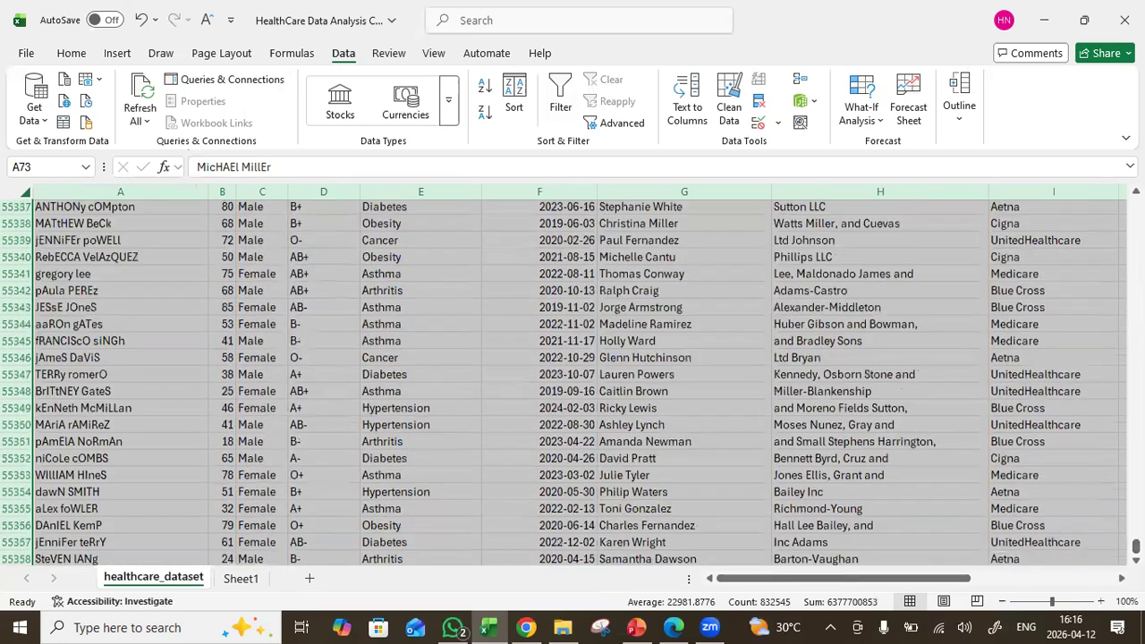
scroll(573, 376, up, 12)
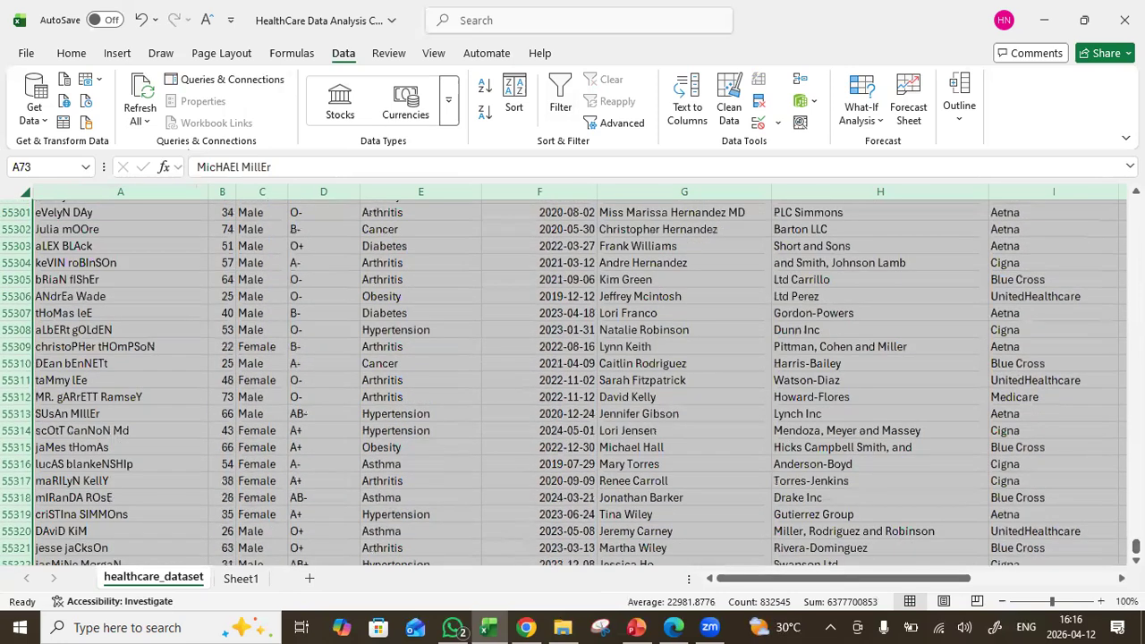
scroll(573, 376, up, 20)
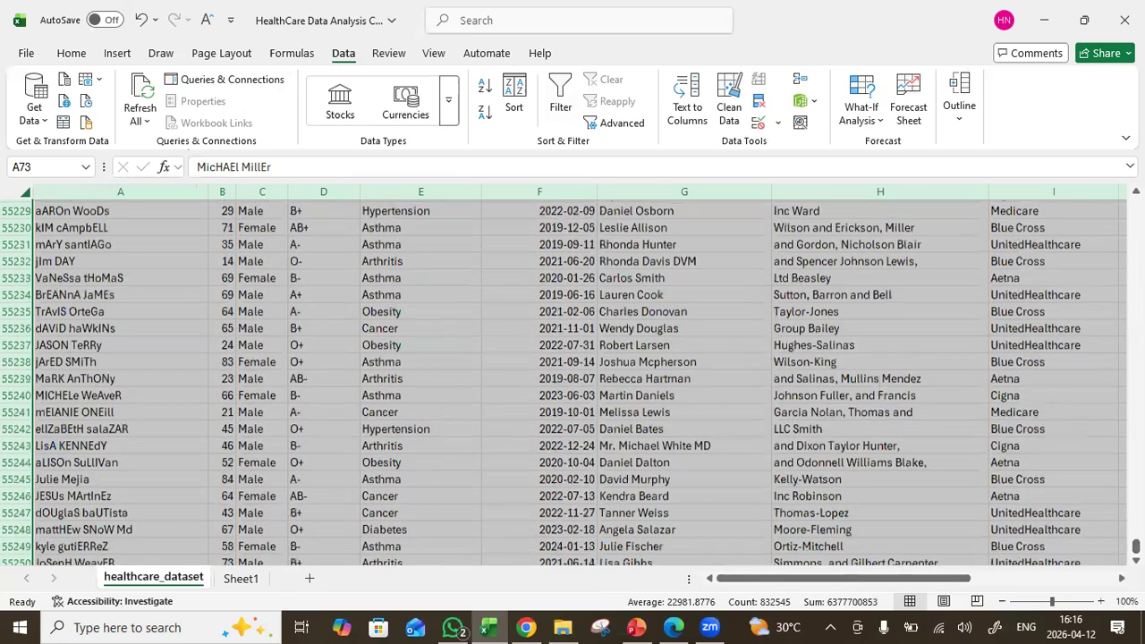
scroll(573, 376, up, 20)
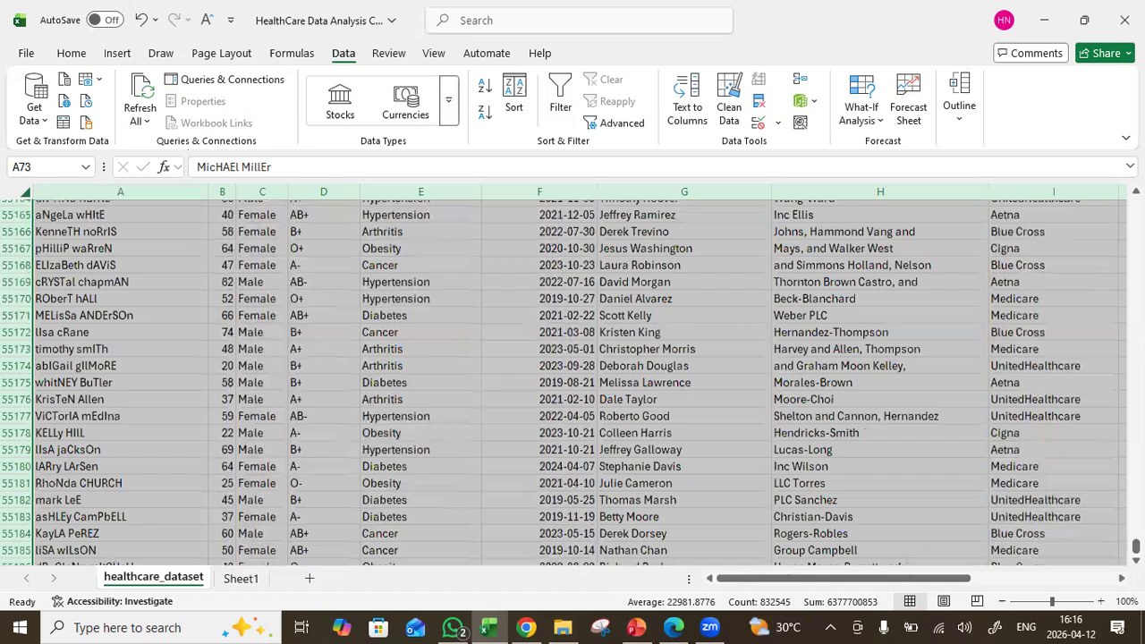
scroll(573, 376, up, 8)
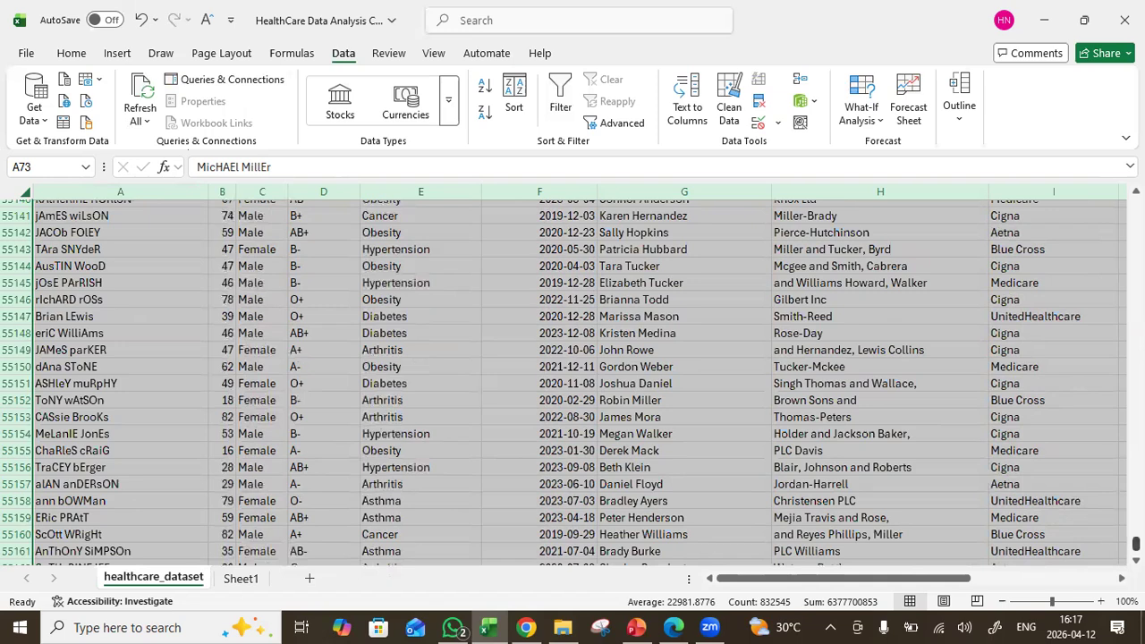
Copy the entire healthcare_dataset sheet into a new blank worksheet, starting at cell A1
drag(1135, 545, 1136, 205)
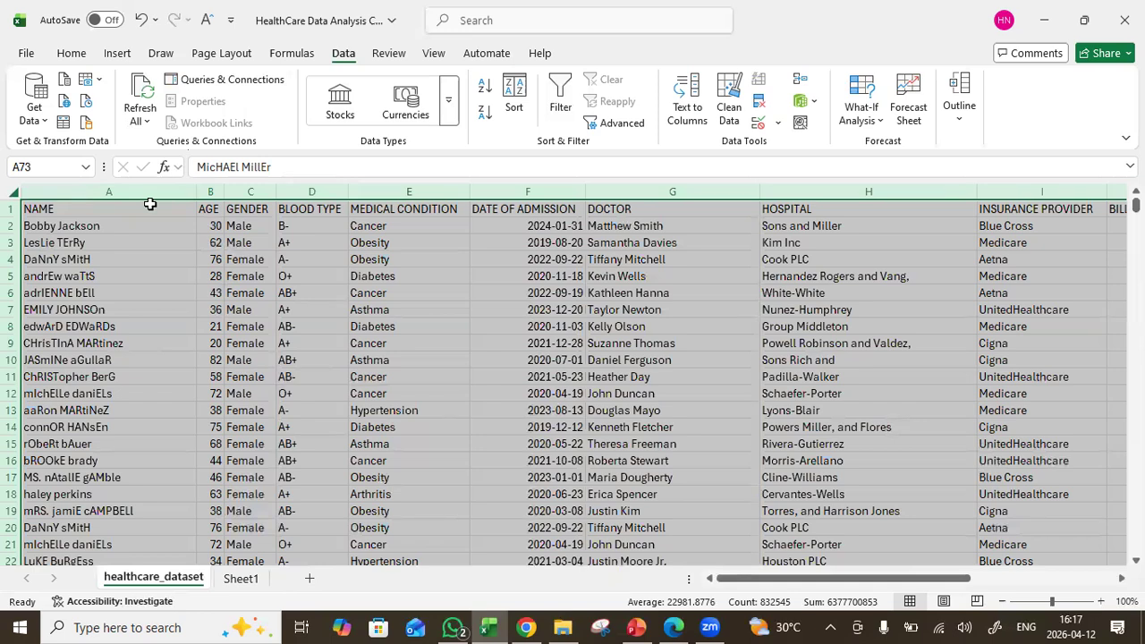
key(ctrl+c)
click(311, 582)
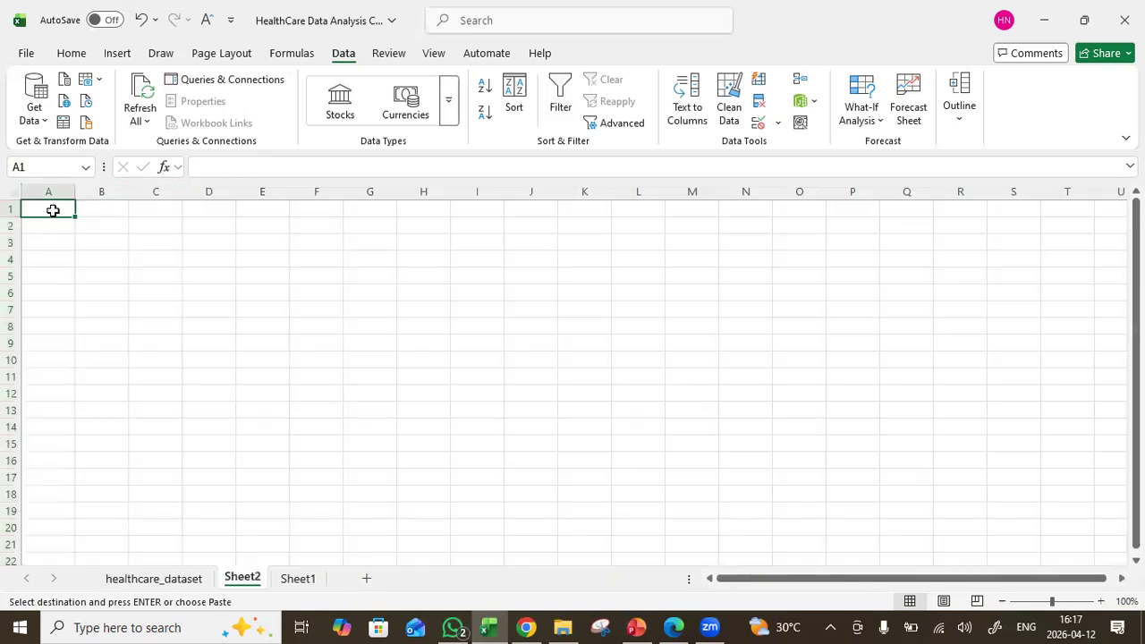
key(ctrl+v)
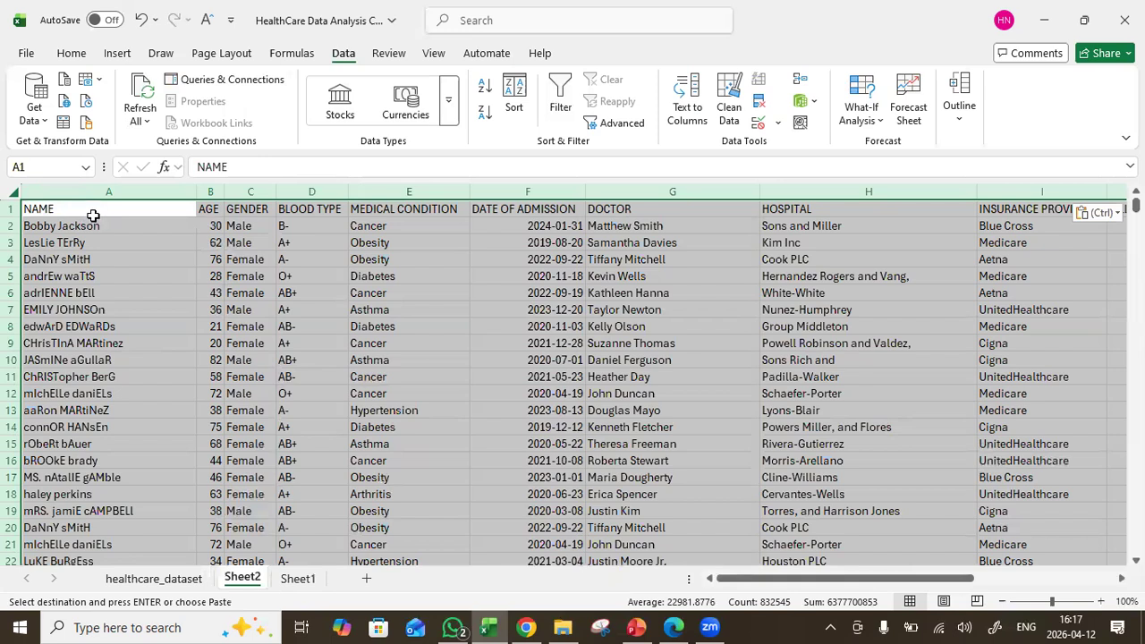
Turn on filters for the whole dataset in Sheet2
click(14, 196)
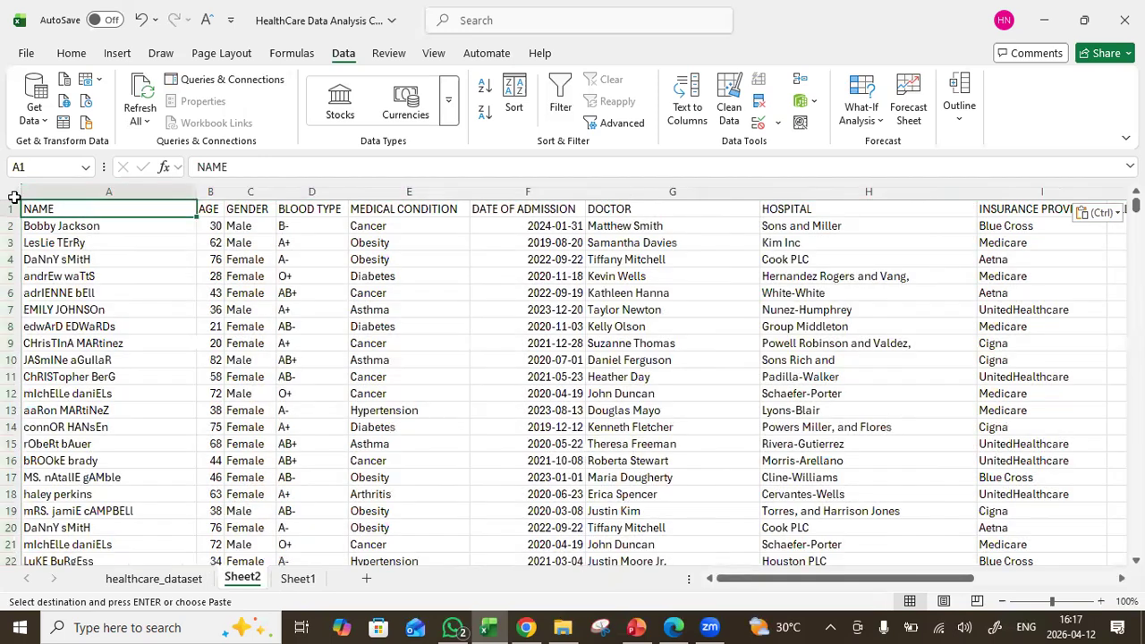
key(ctrl+a)
click(562, 97)
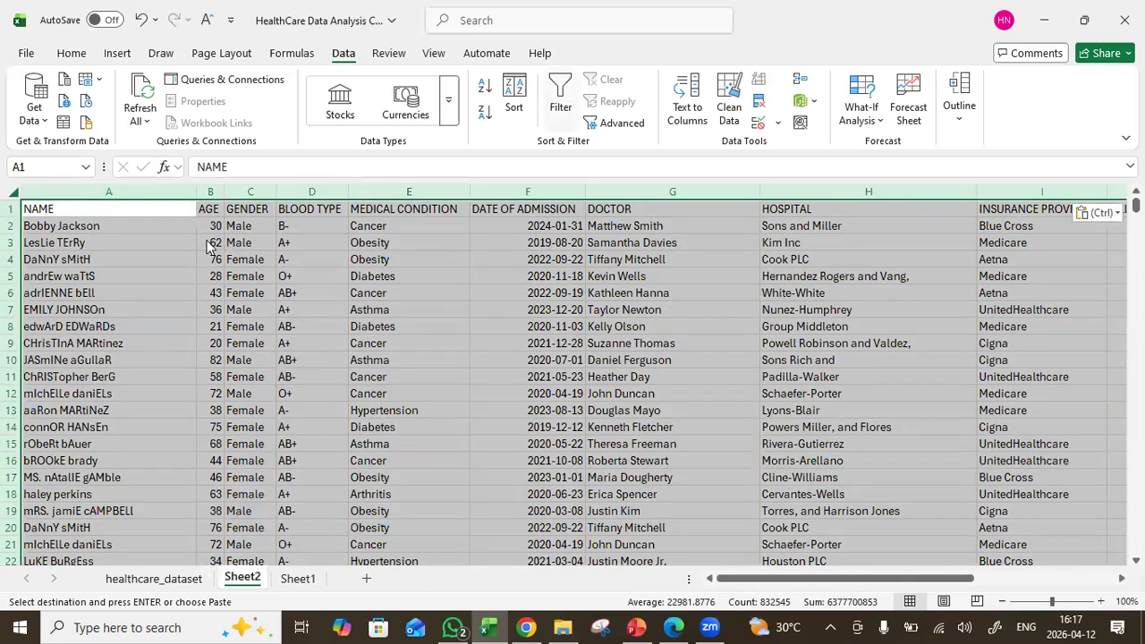
Filter the NAME column in Sheet2 to show only the blank entries
click(186, 209)
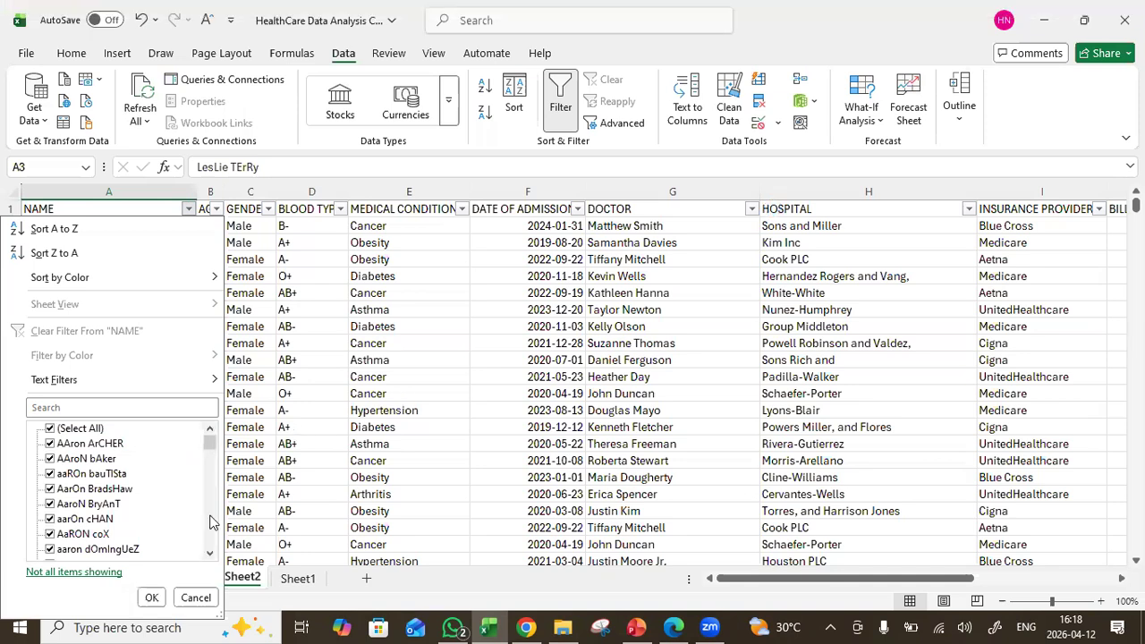
drag(211, 443, 211, 559)
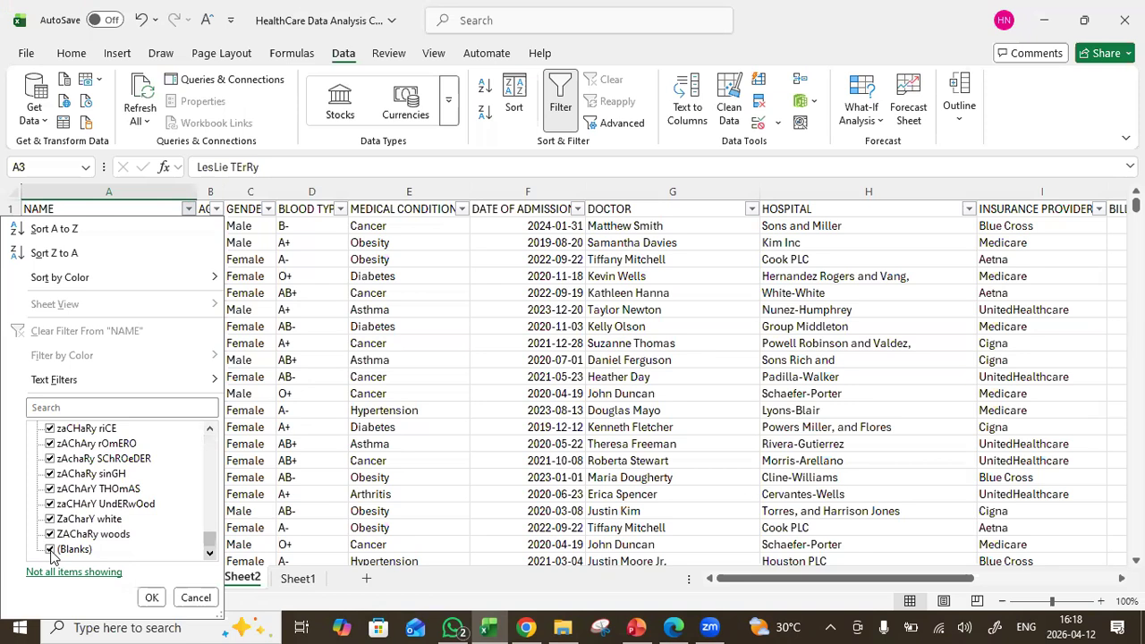
click(50, 550)
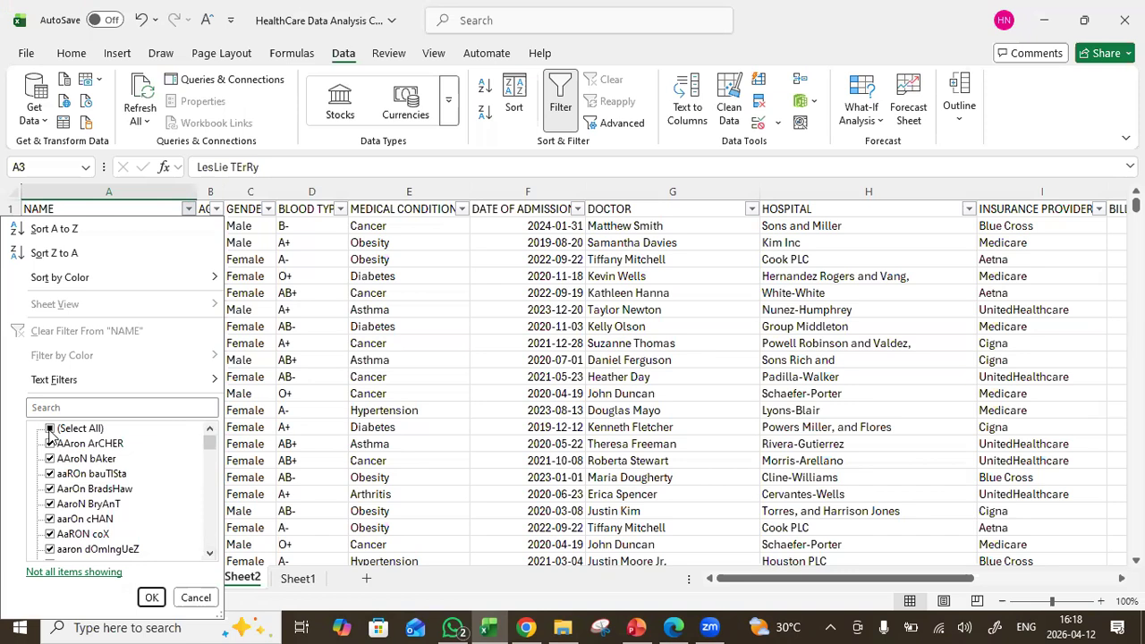
click(50, 429)
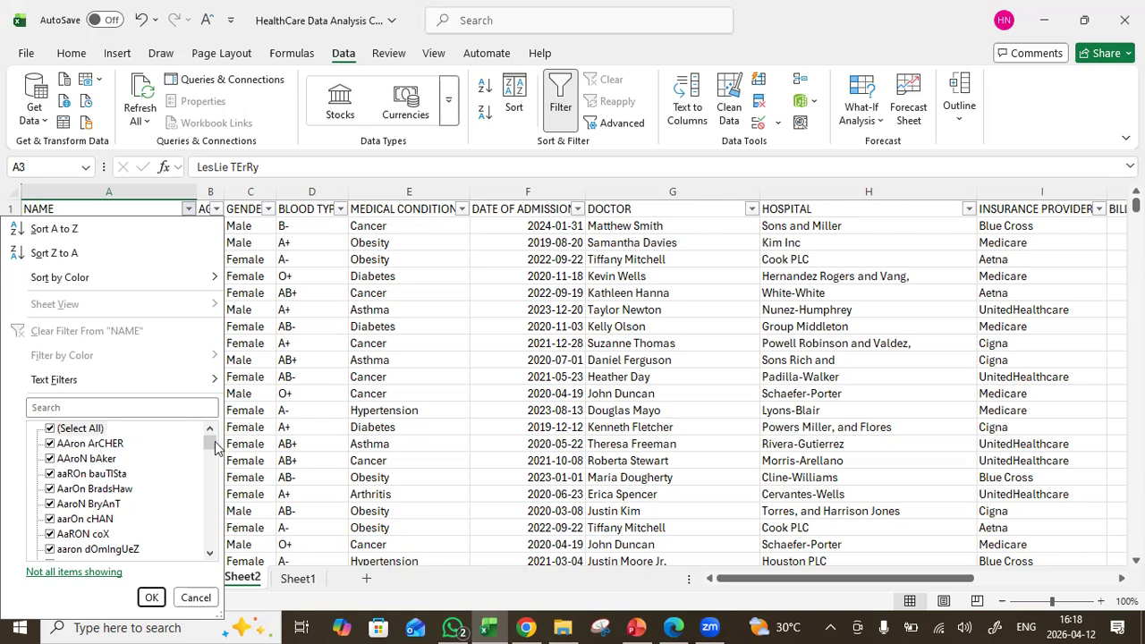
key(space)
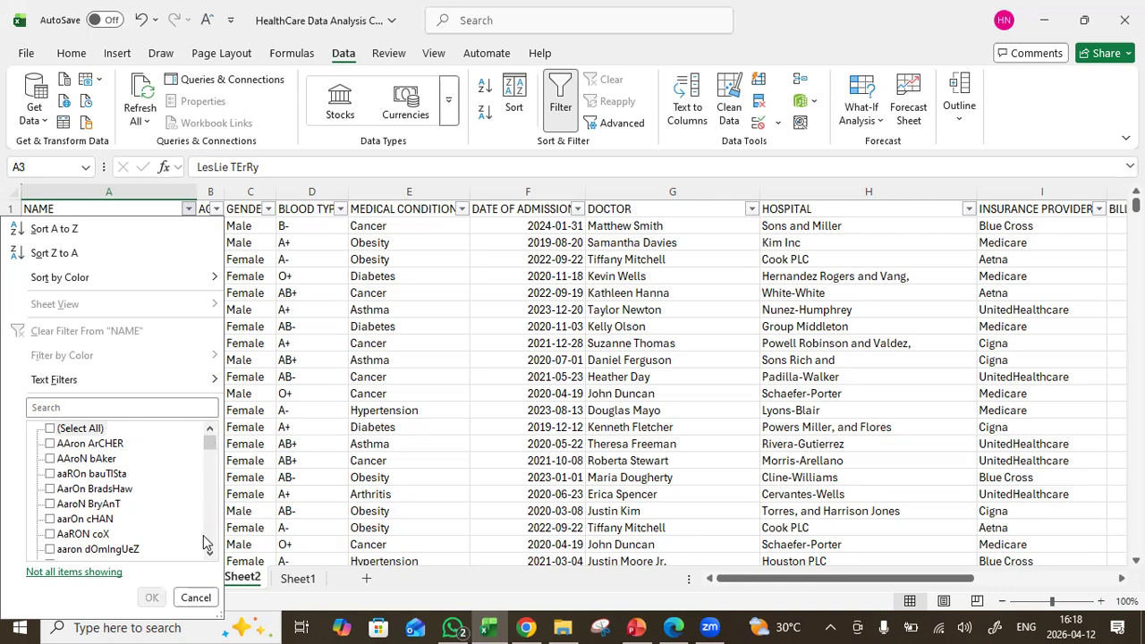
key(End)
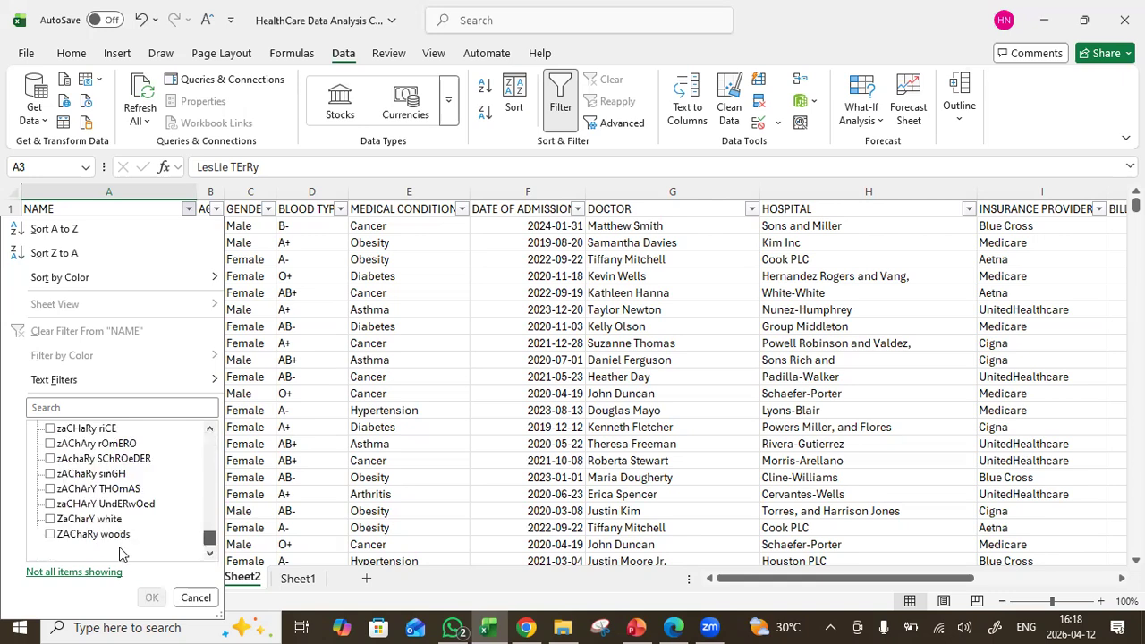
scroll(49, 555, down, 1)
click(51, 552)
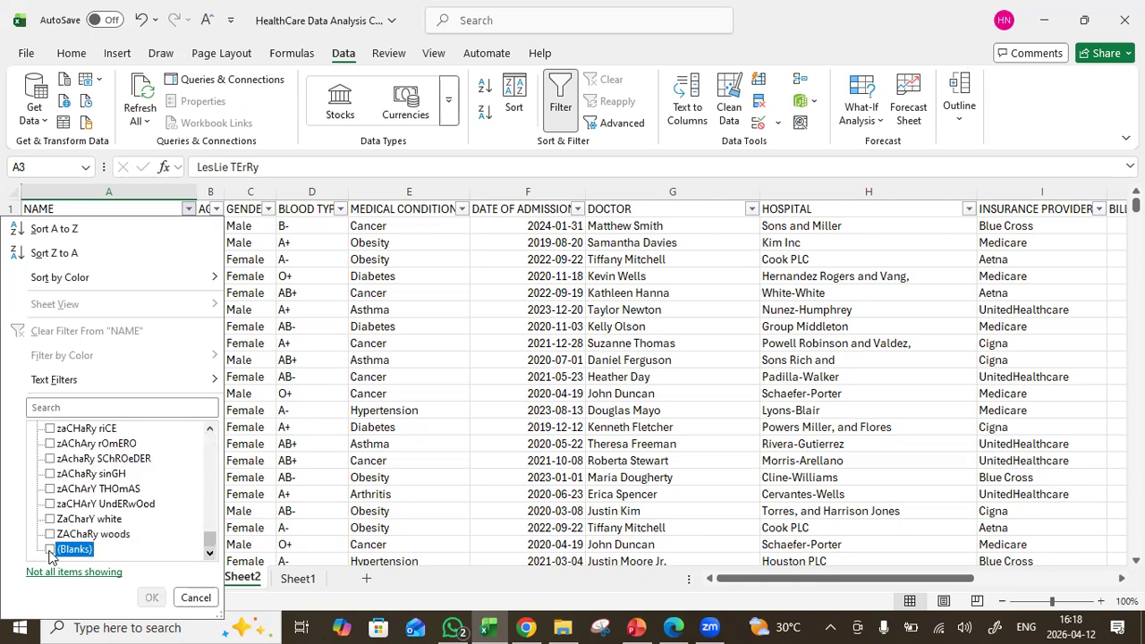
click(51, 550)
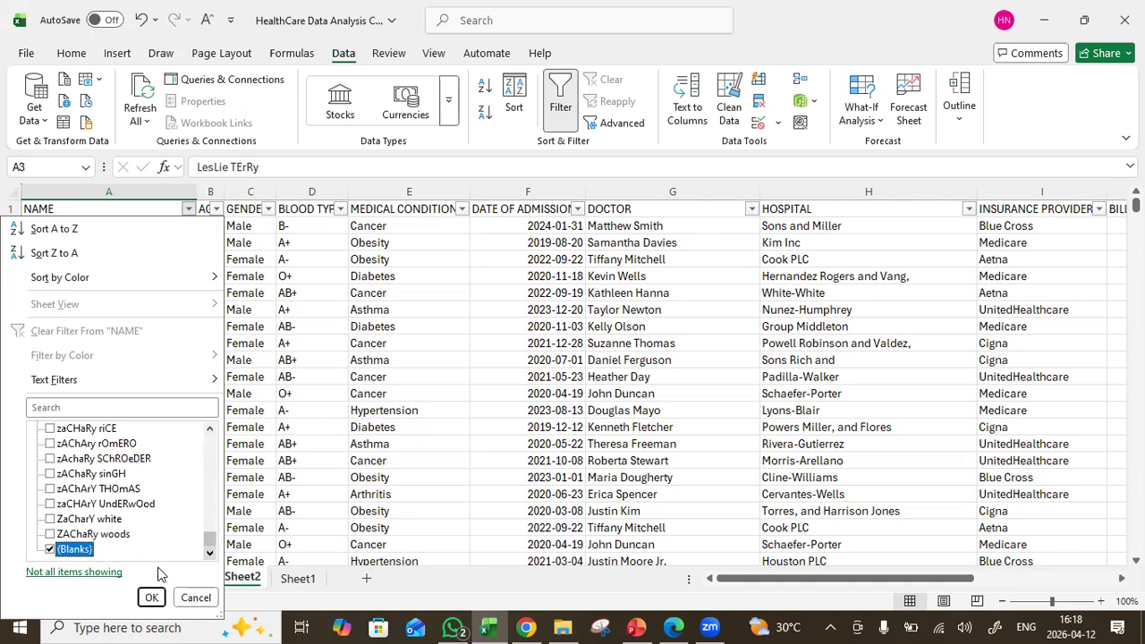
click(152, 596)
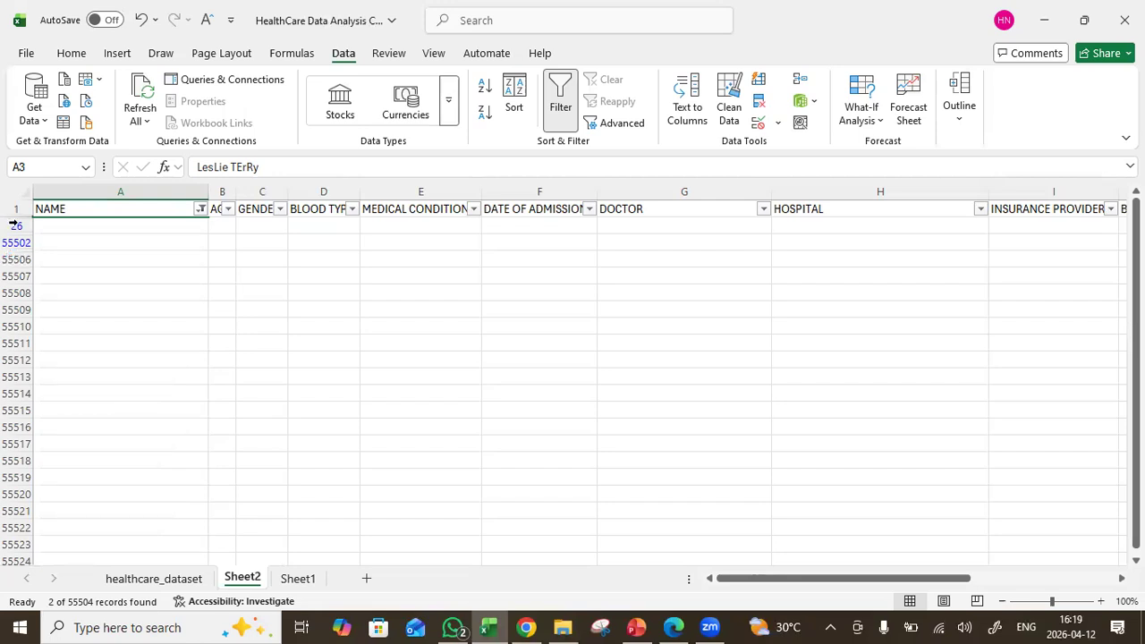
Delete the blank rows 26 and 55502 from Sheet2, and turn off the filter to show all records
click(16, 230)
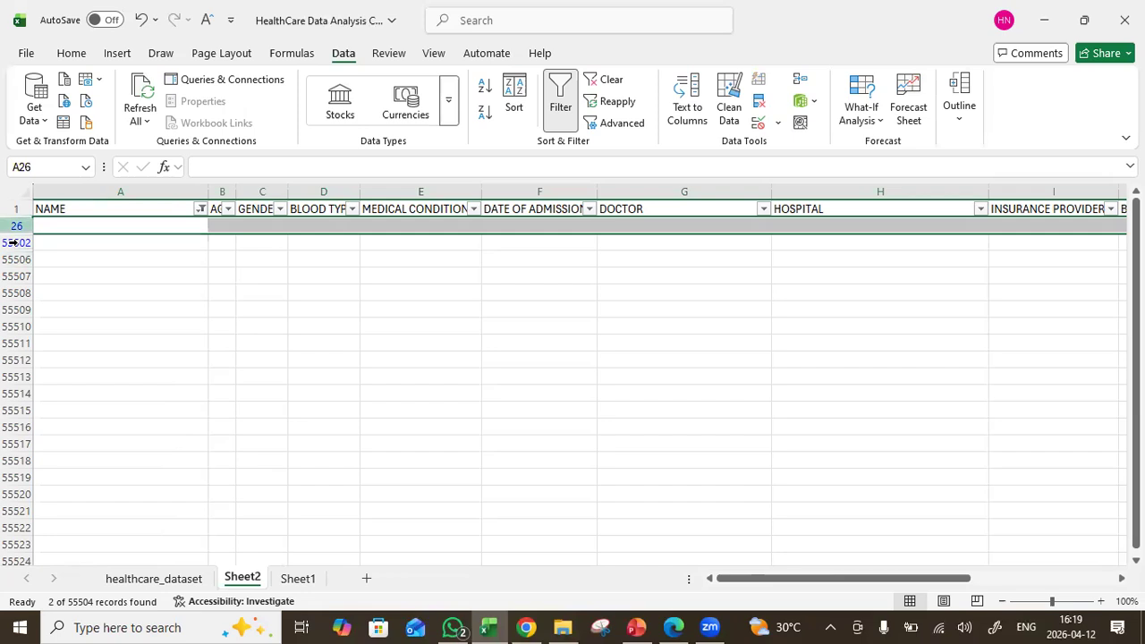
shift+click(13, 242)
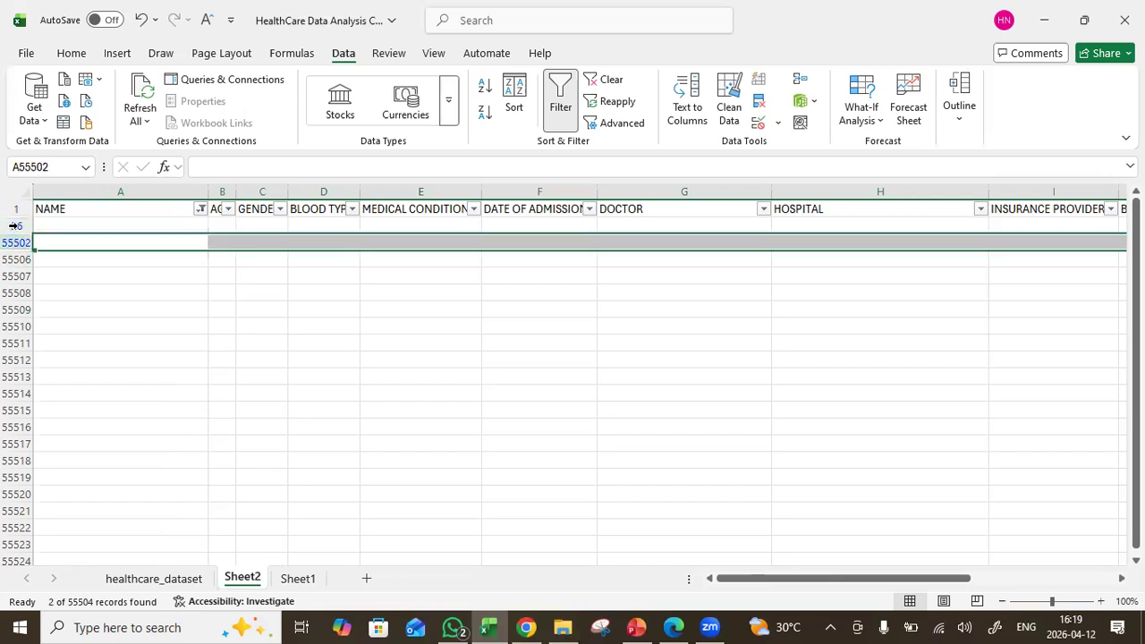
drag(14, 225, 69, 239)
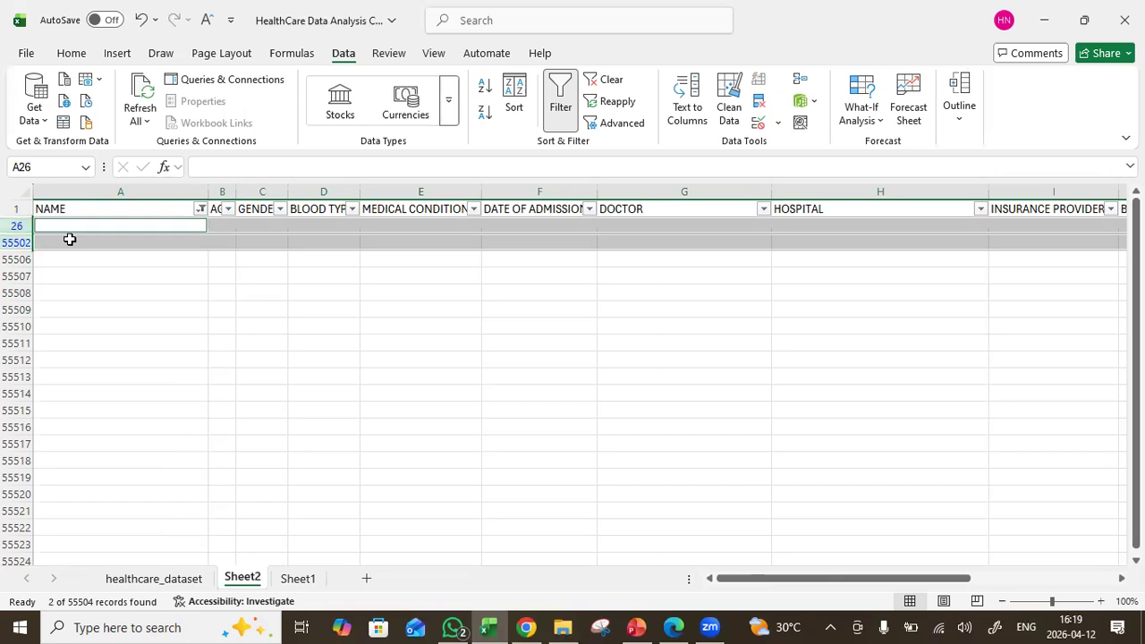
right_click(70, 242)
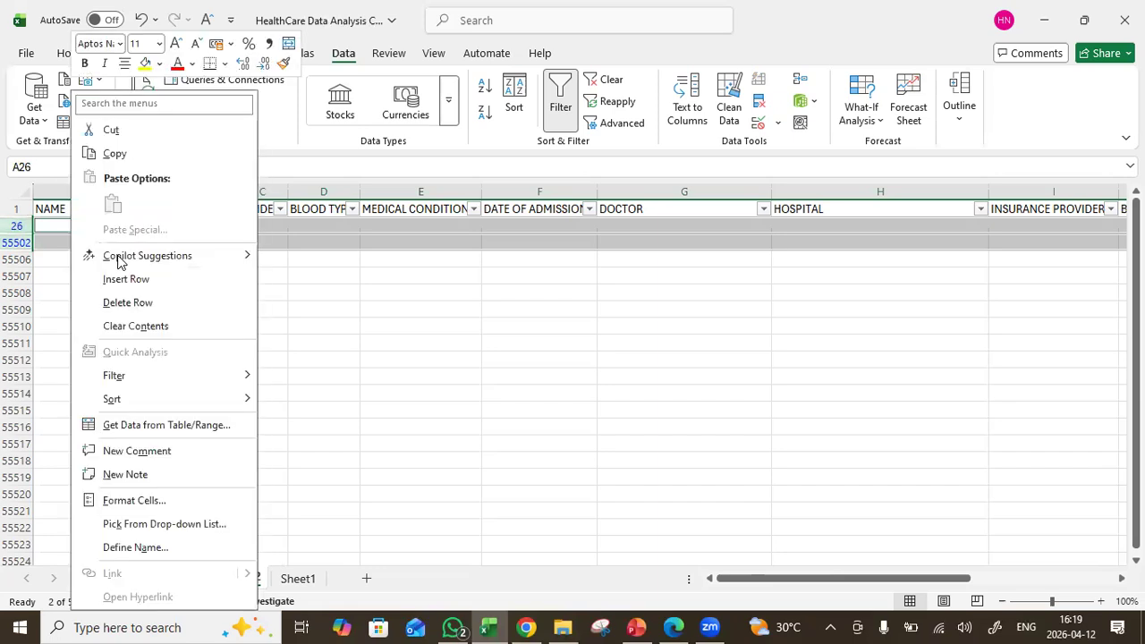
click(136, 307)
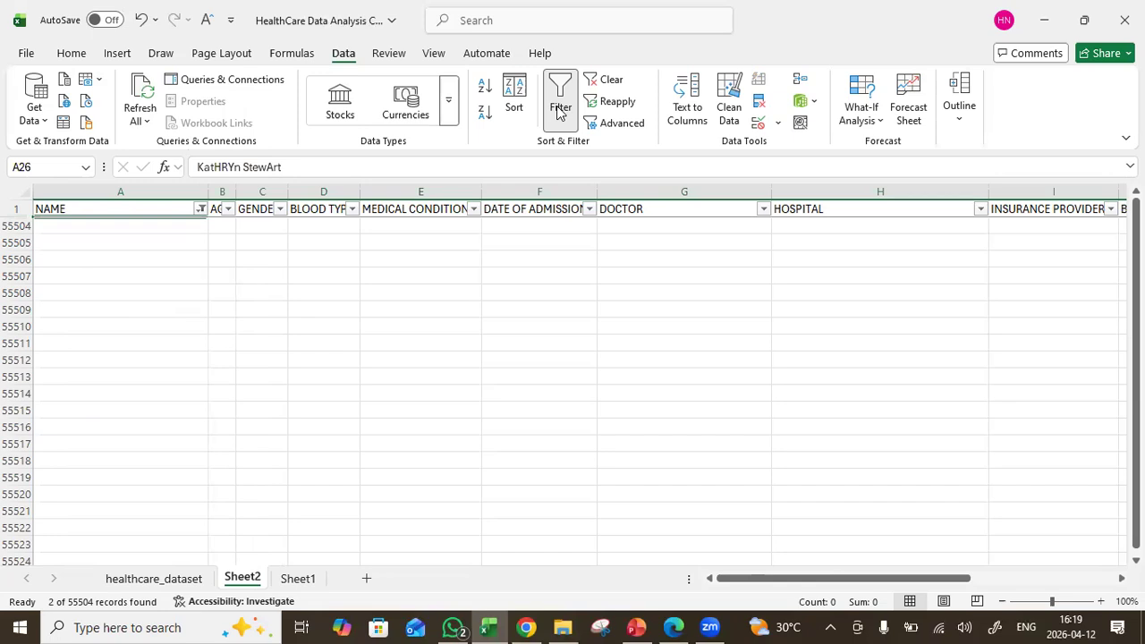
click(558, 109)
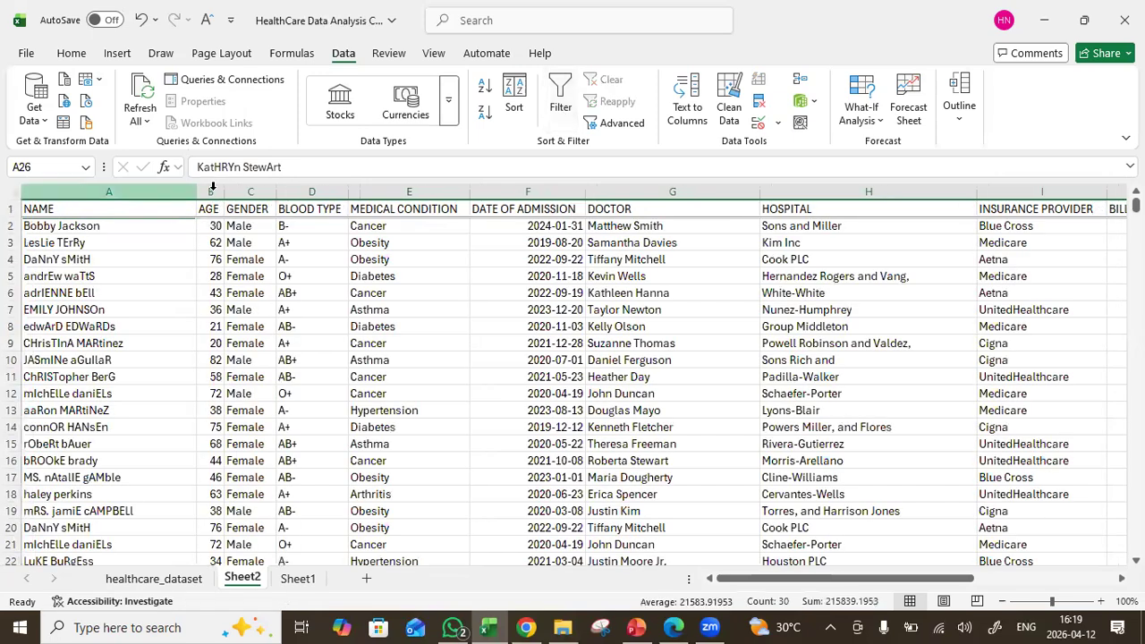
Insert a blank column between NAME and AGE in Sheet2, and select its cell B2
click(212, 189)
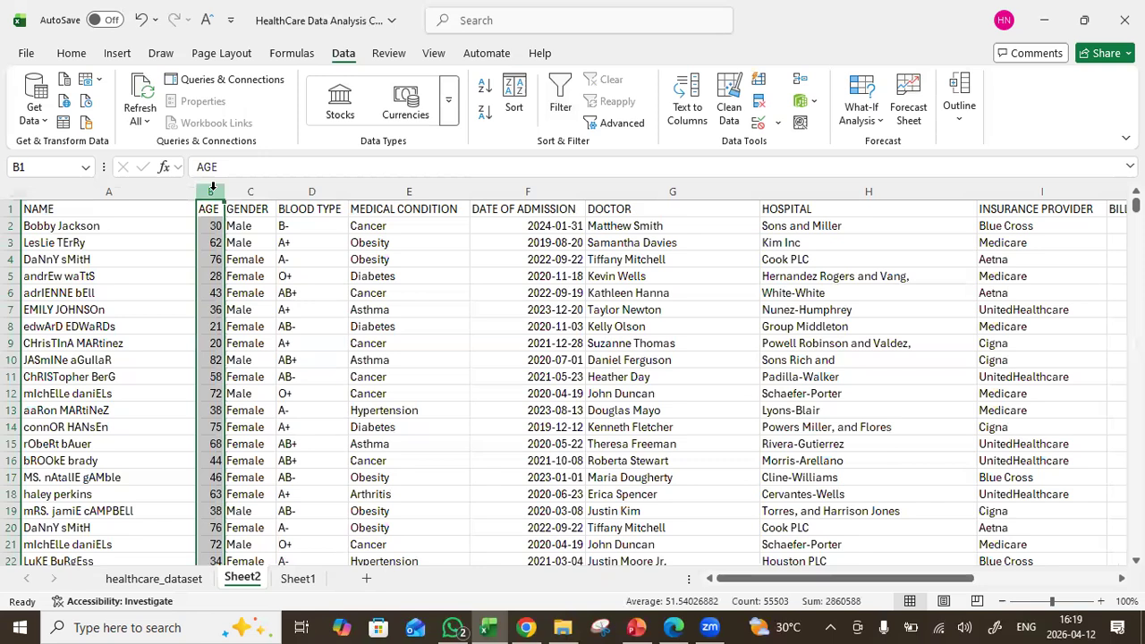
right_click(242, 378)
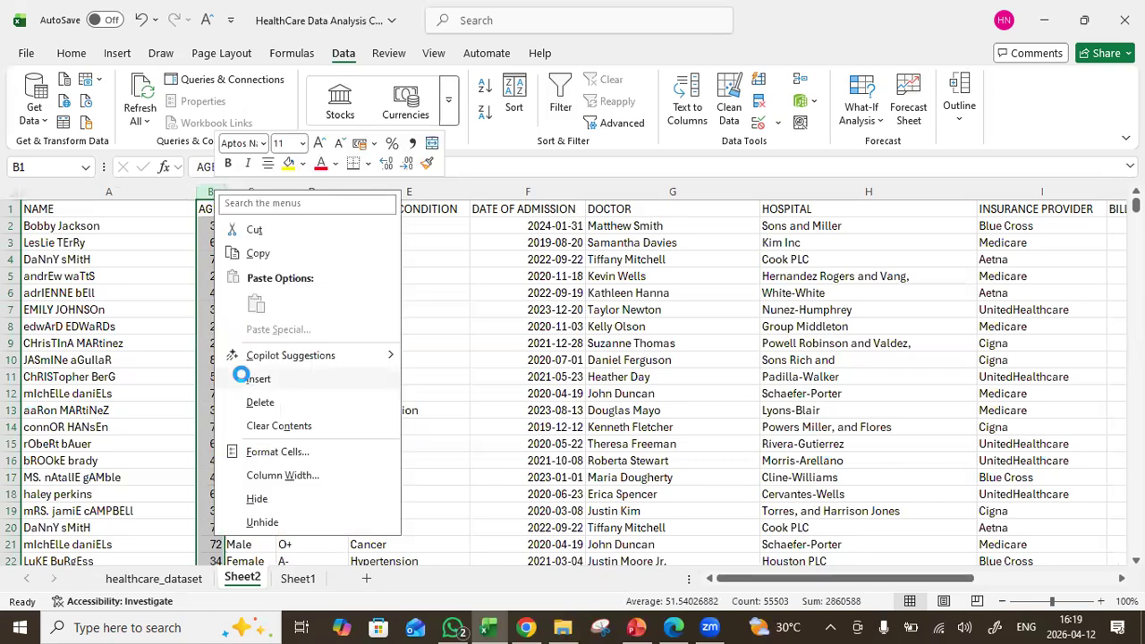
click(242, 378)
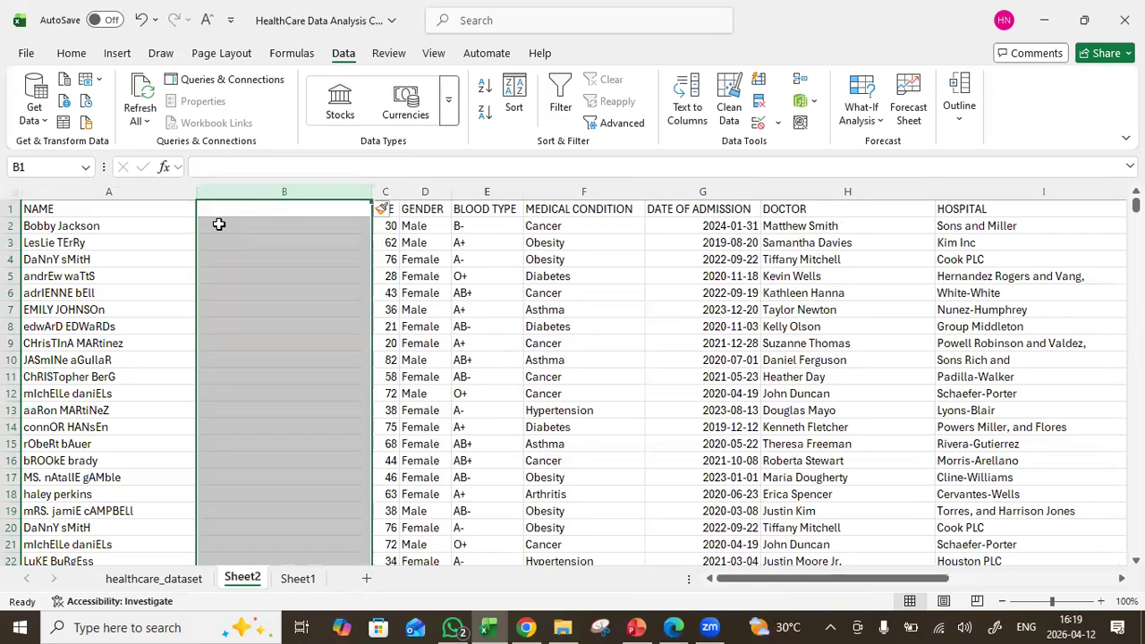
click(218, 224)
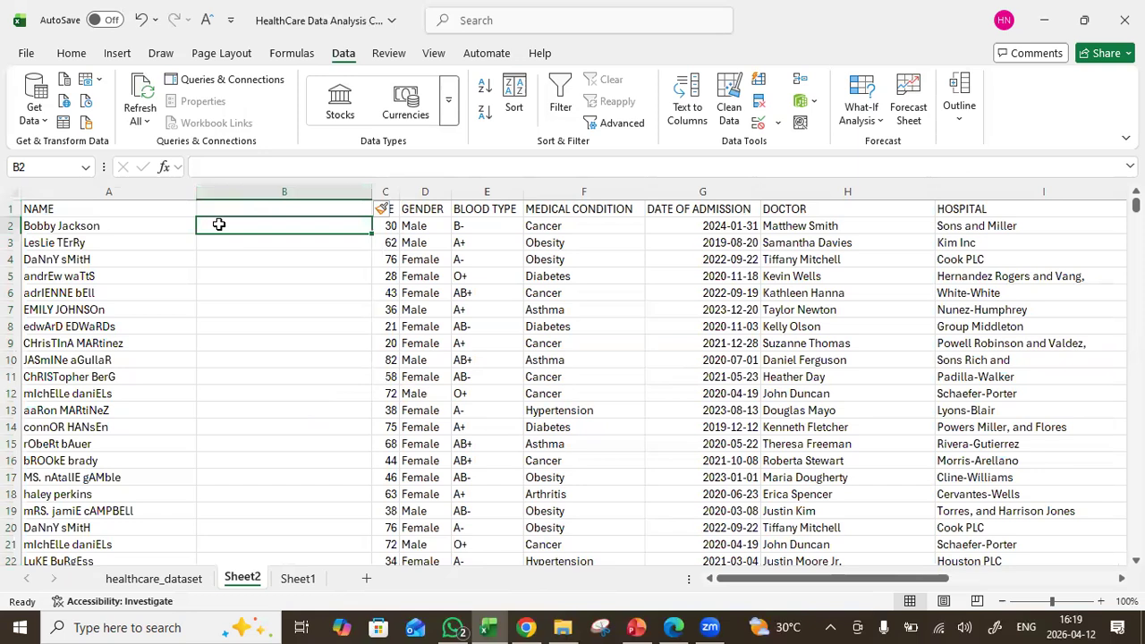
Enter the formula =PROPER(A2) in cell B2 to convert the first patient's name to proper case
double_click(221, 225)
text(=)
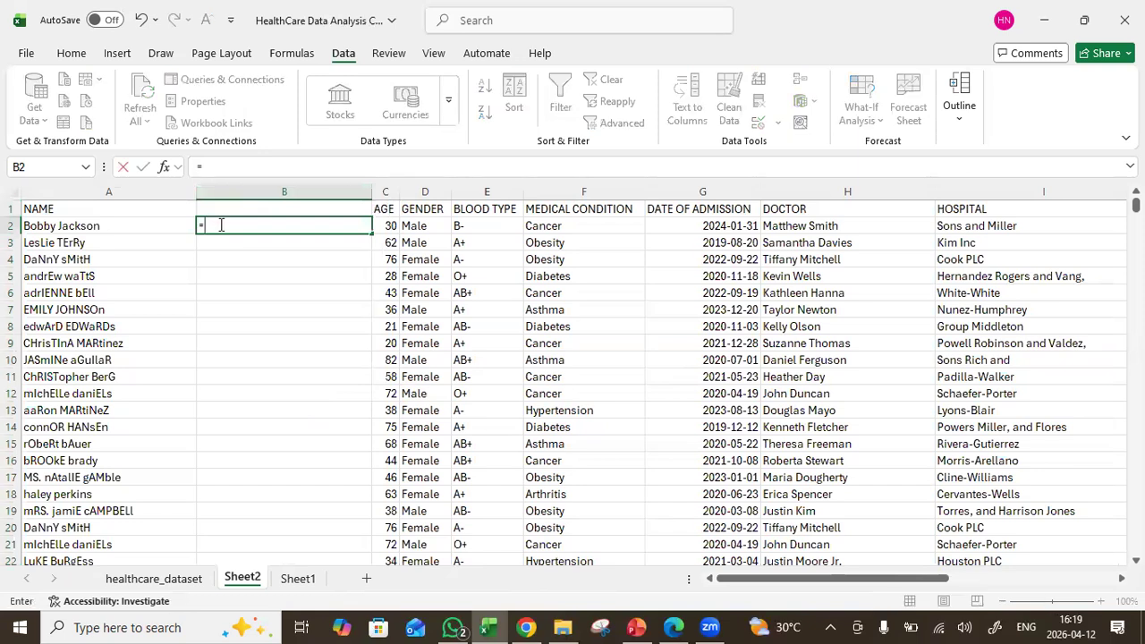
text(prope)
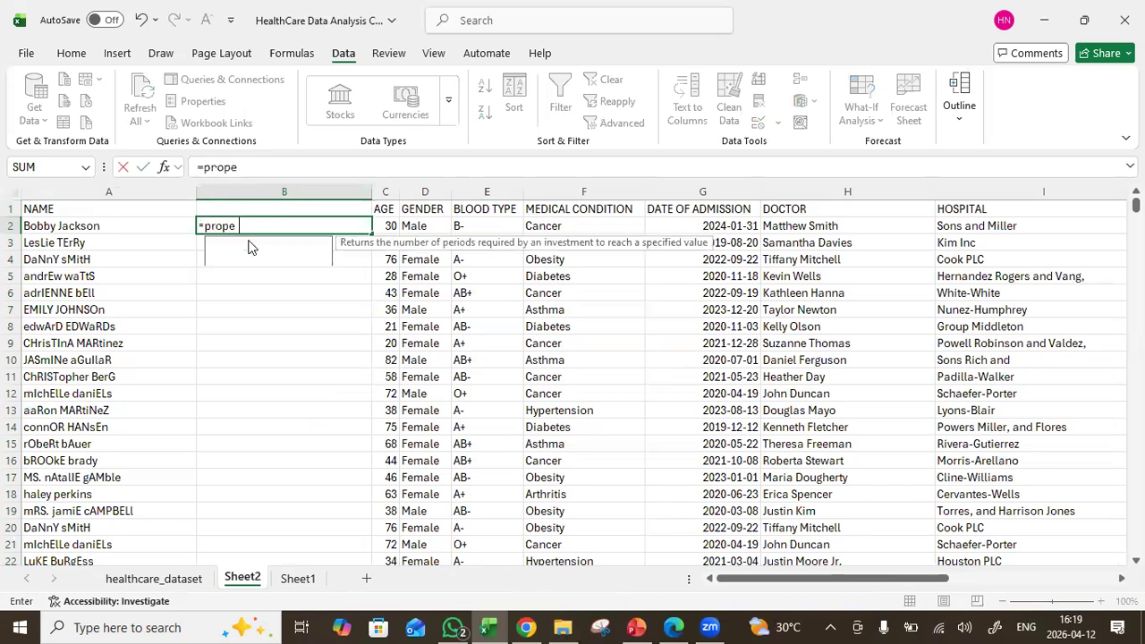
double_click(251, 248)
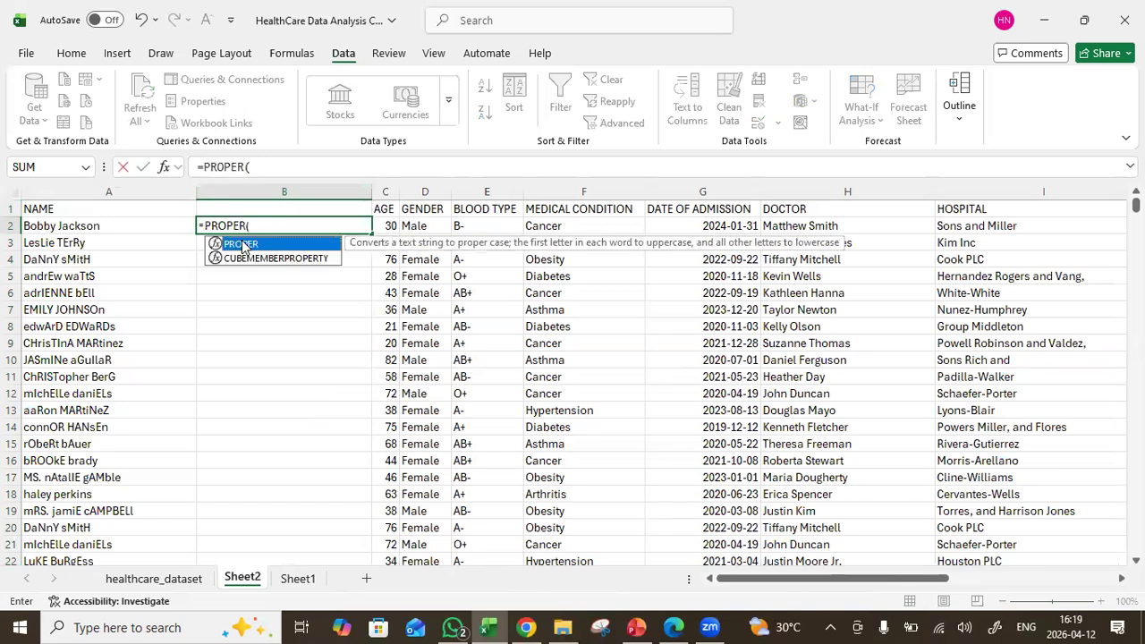
click(147, 227)
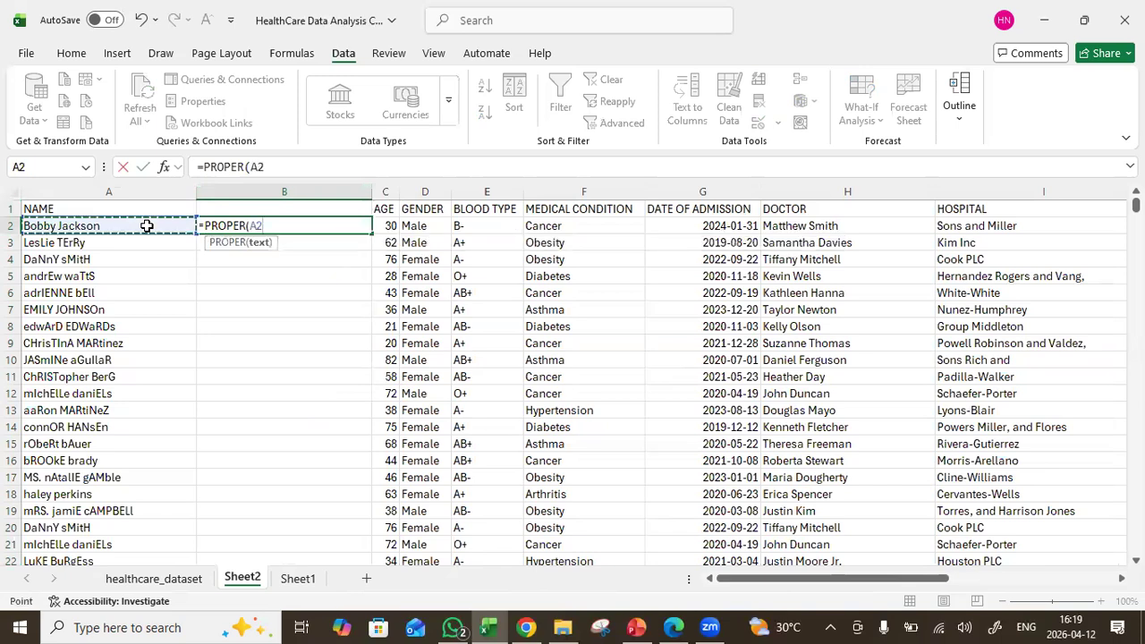
text())
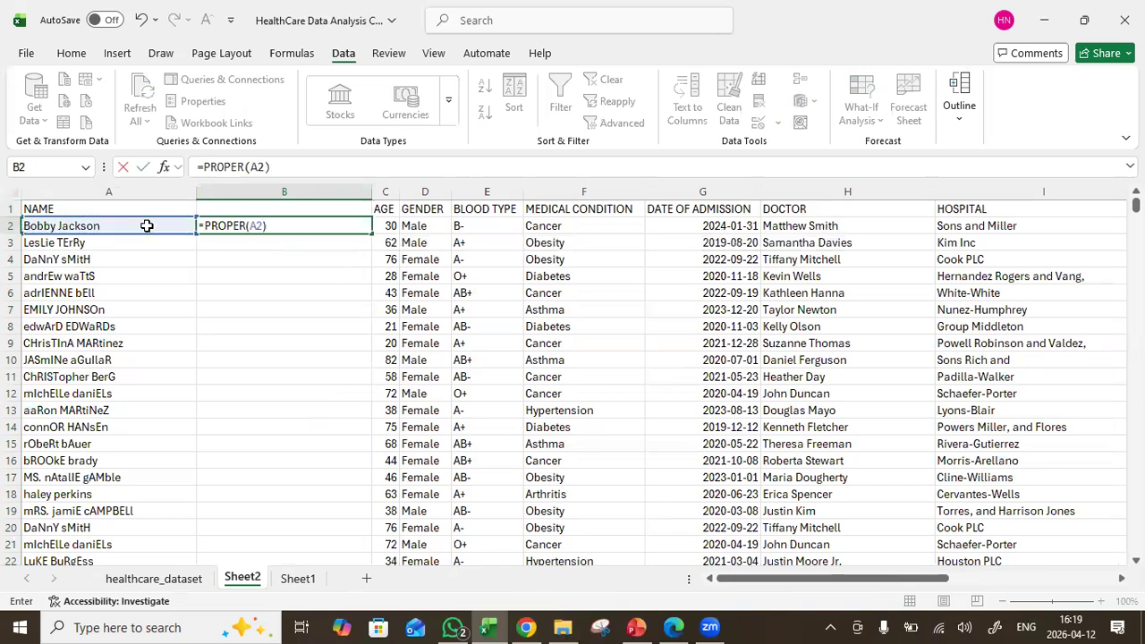
key(ctrl+Return)
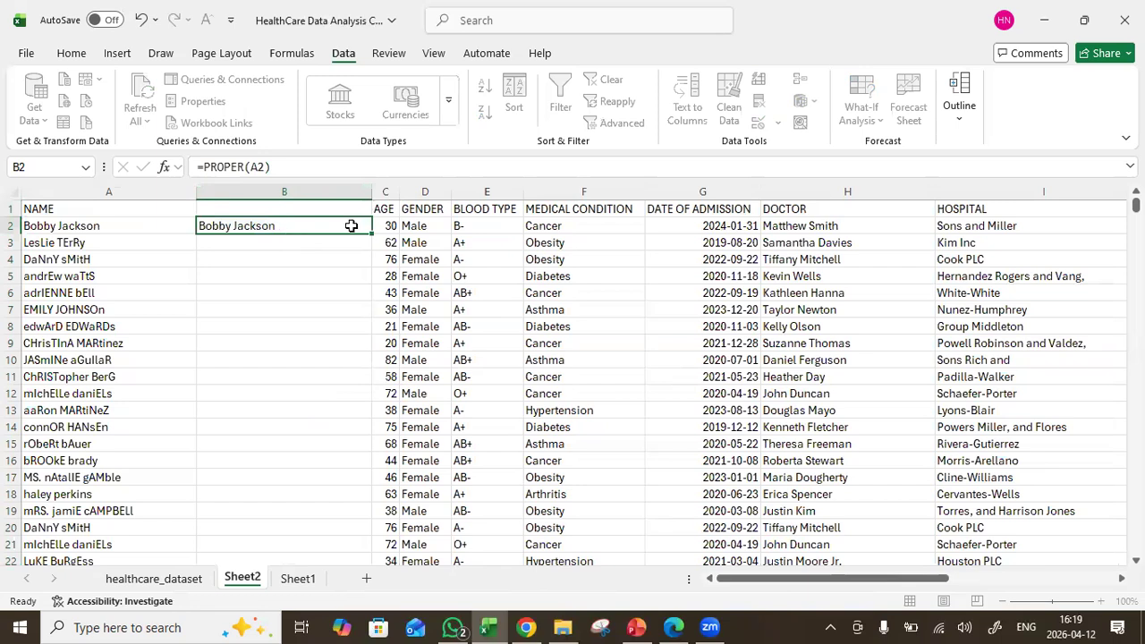
Fill the PROPER formula from B2 down column B to the last record
key(Down)
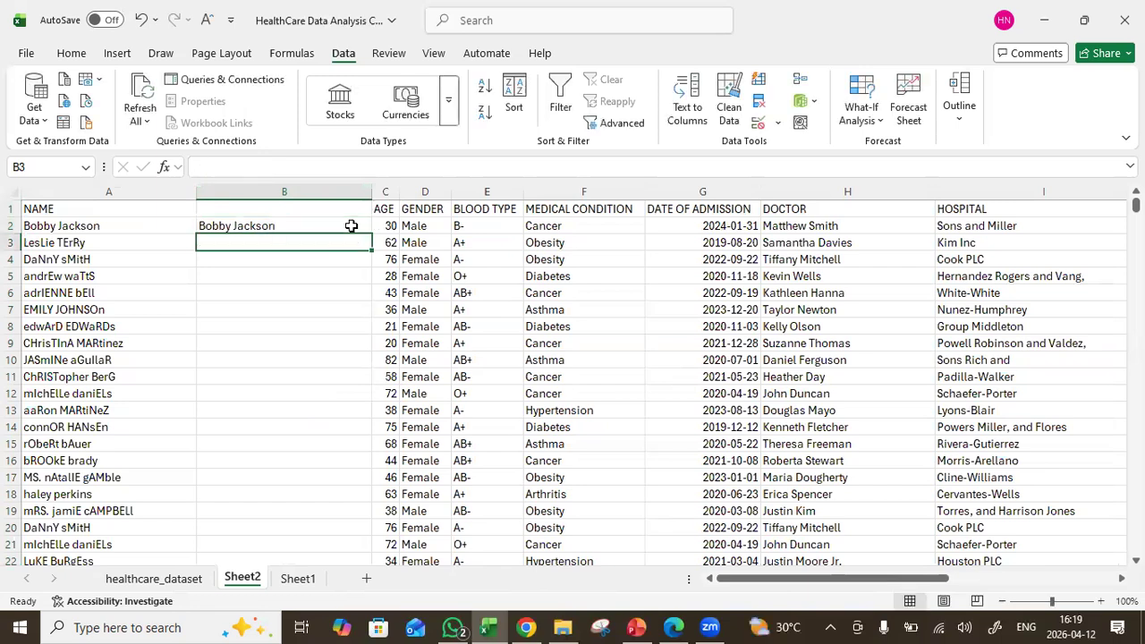
key(Up)
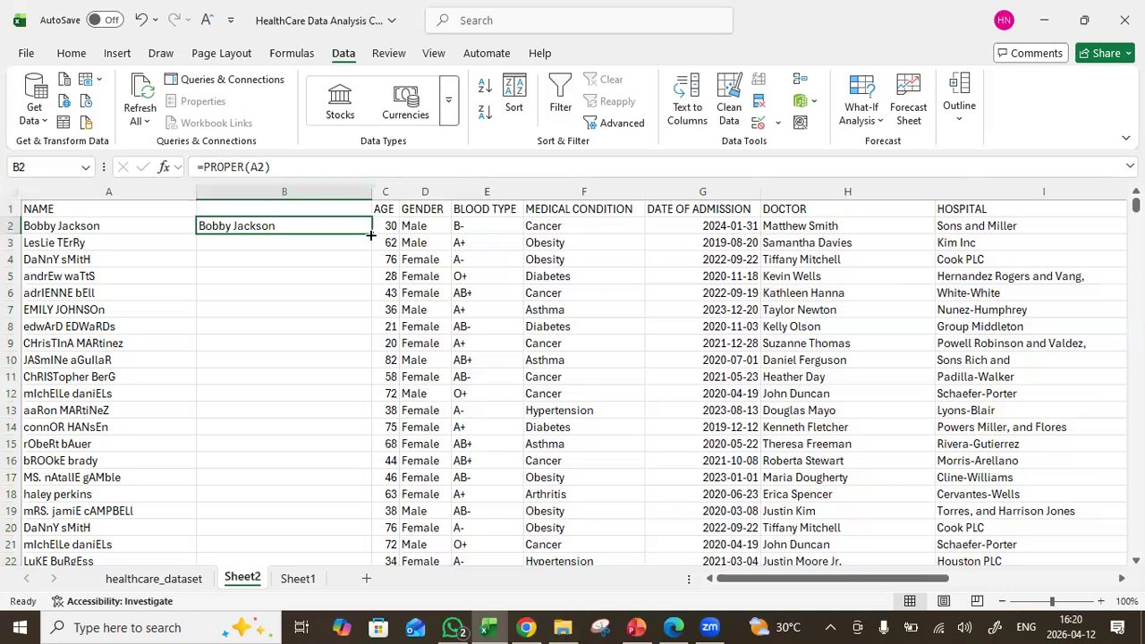
double_click(372, 235)
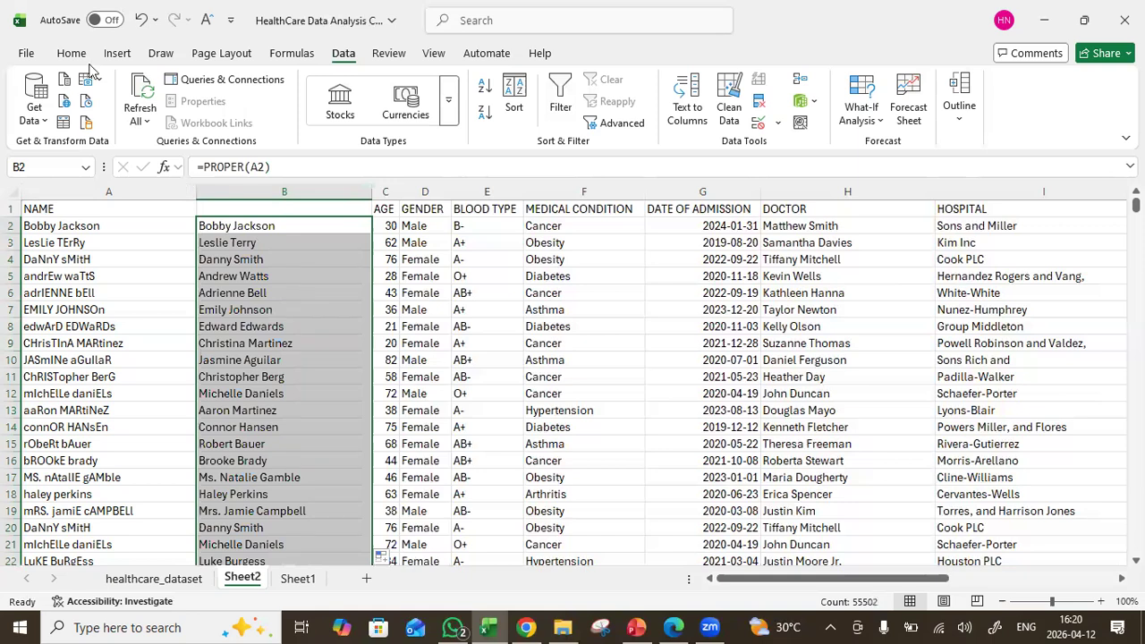
Copy the proper-case names in column B and paste them over themselves as values only
key(ctrl+c)
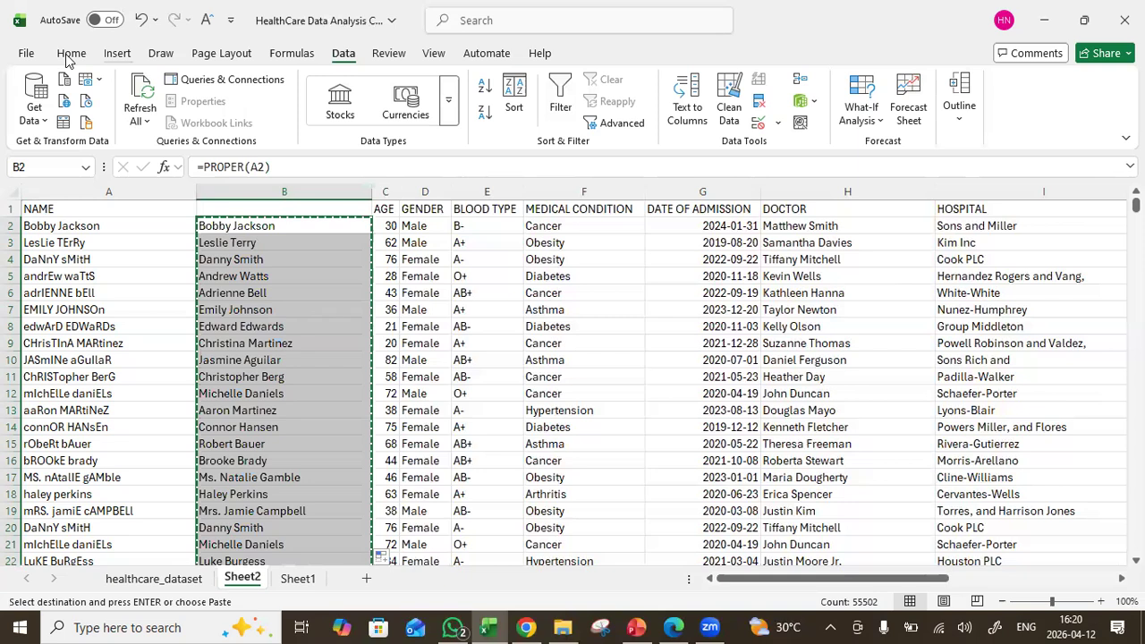
click(69, 58)
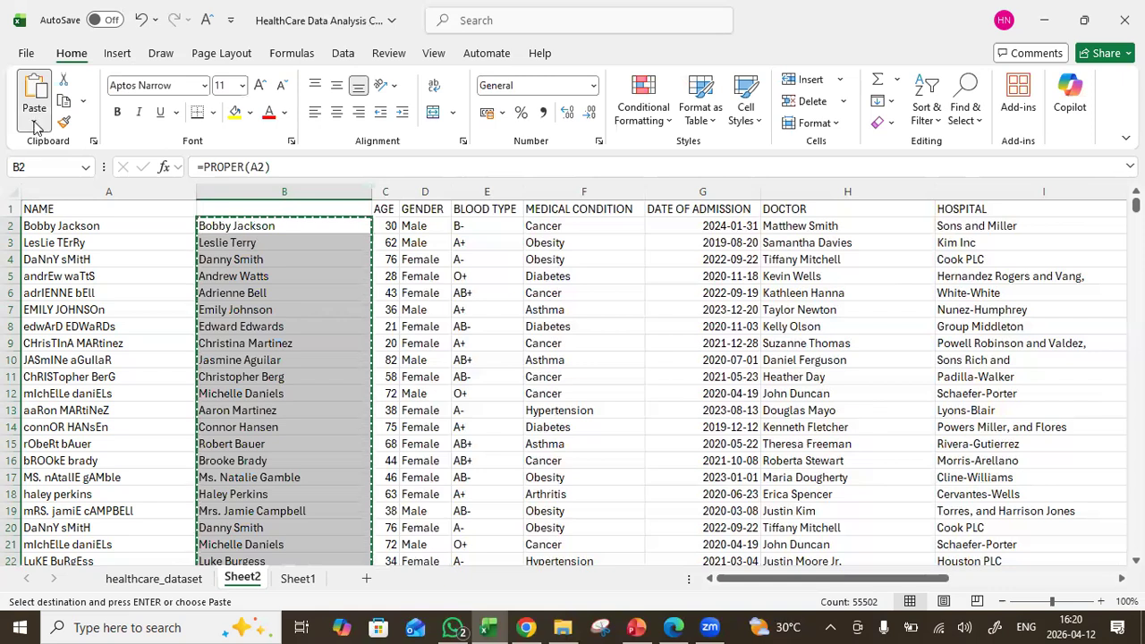
key(ctrl+v)
click(37, 127)
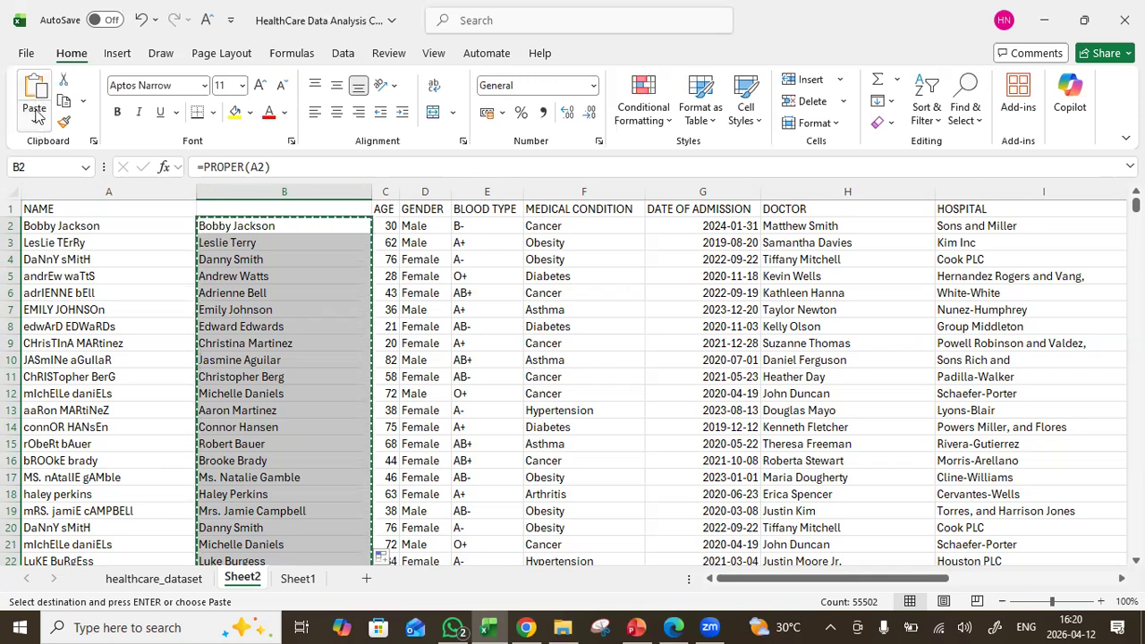
click(36, 125)
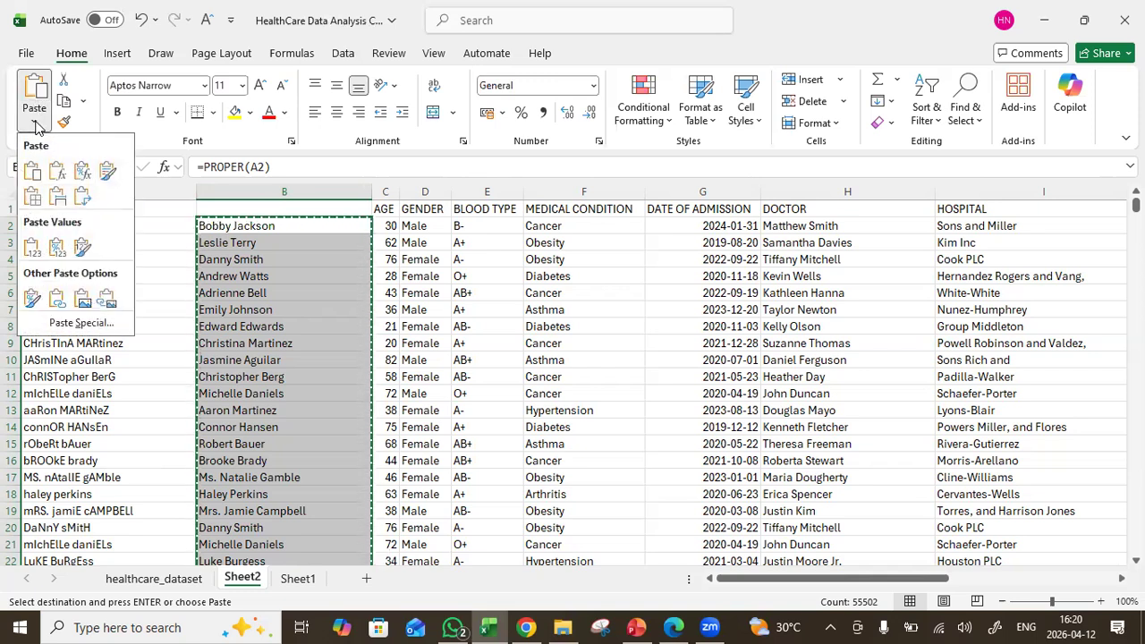
click(32, 249)
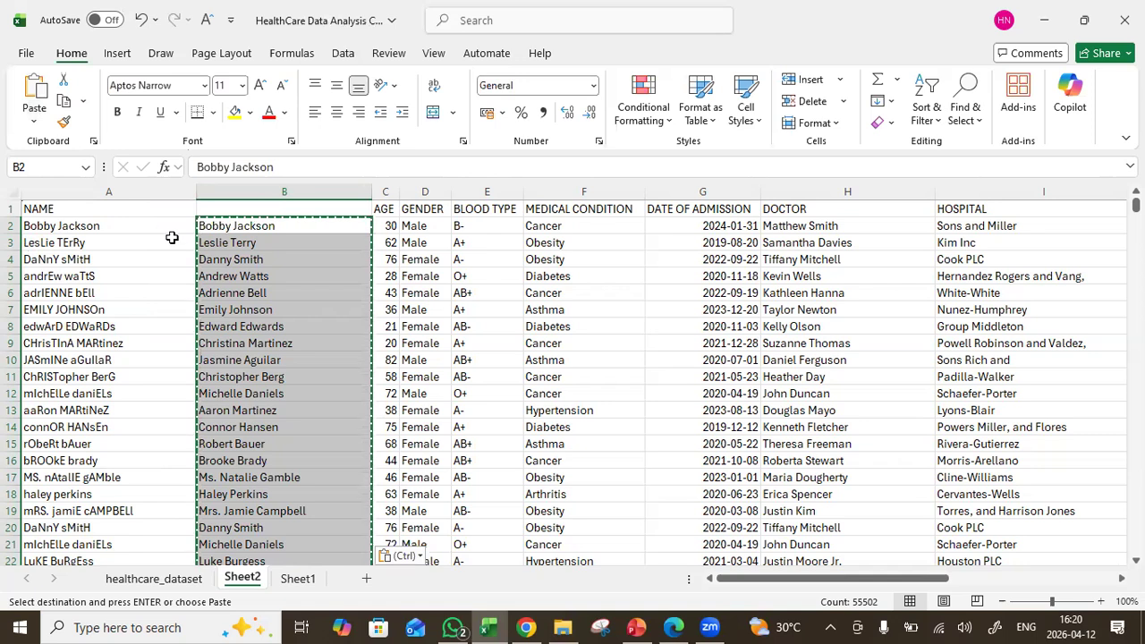
key(Escape)
Delete the original NAME column A from Sheet2, leaving the cleaned names as the first column
click(112, 191)
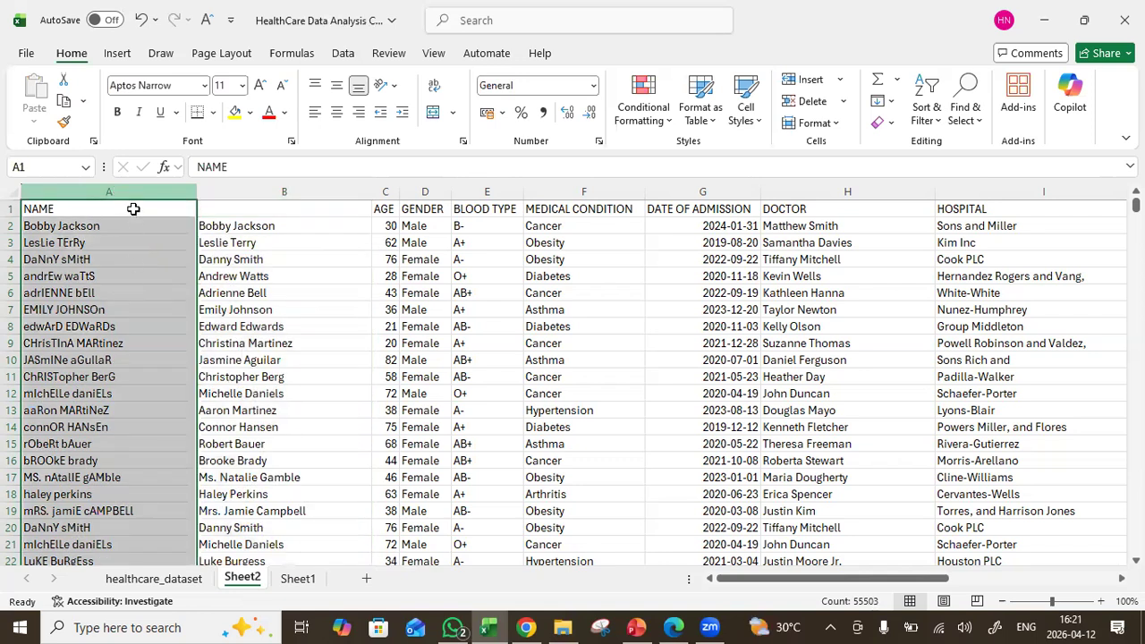
right_click(134, 190)
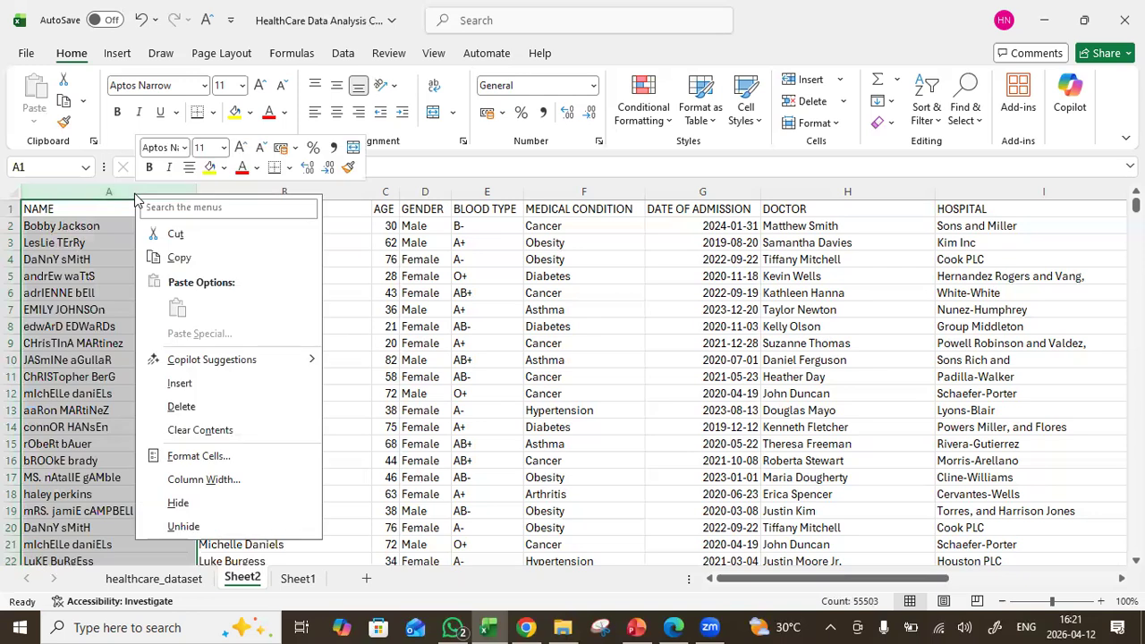
click(173, 408)
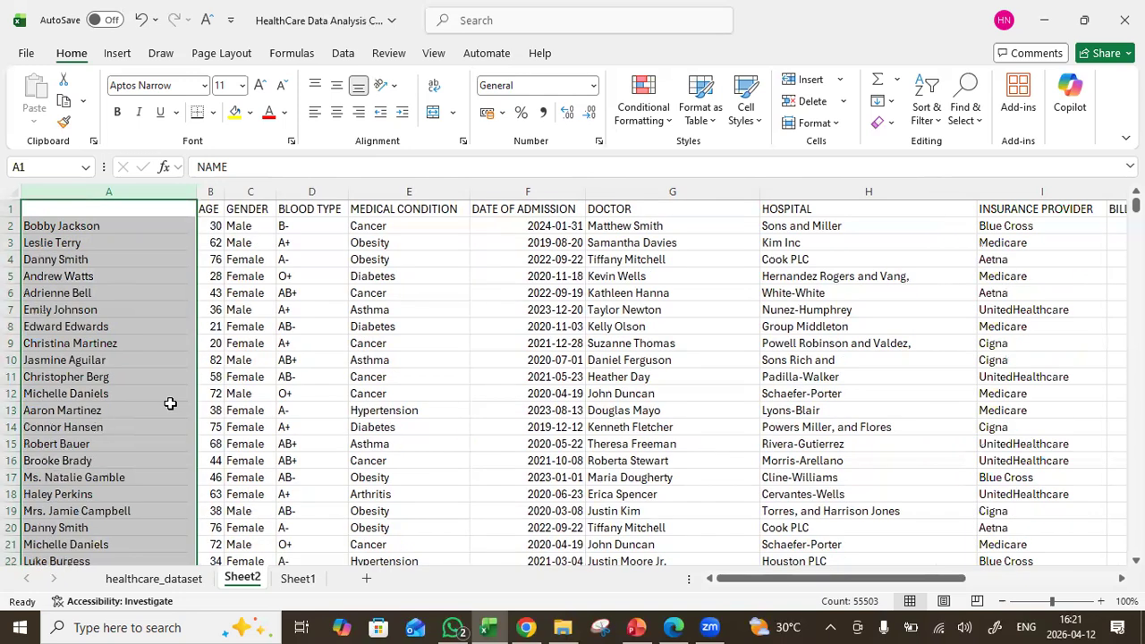
key(Delete)
Enter the header PATIENT NAMES in cell A1
click(128, 211)
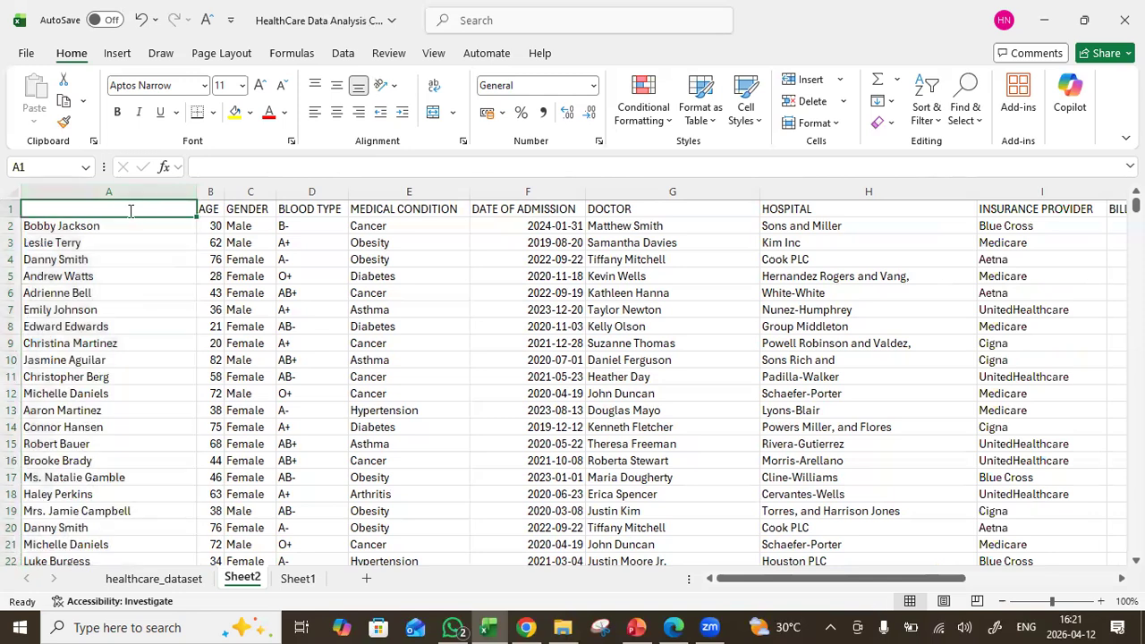
text(PATIENT nAMES)
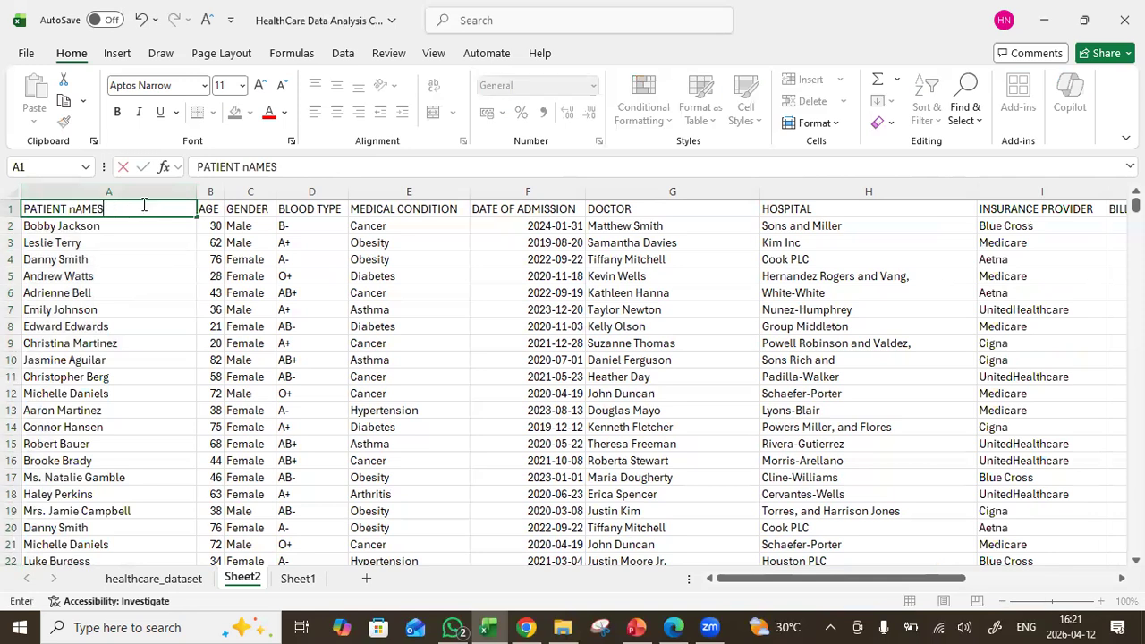
click(249, 170)
key(BackSpace)
text(N)
key(Return)
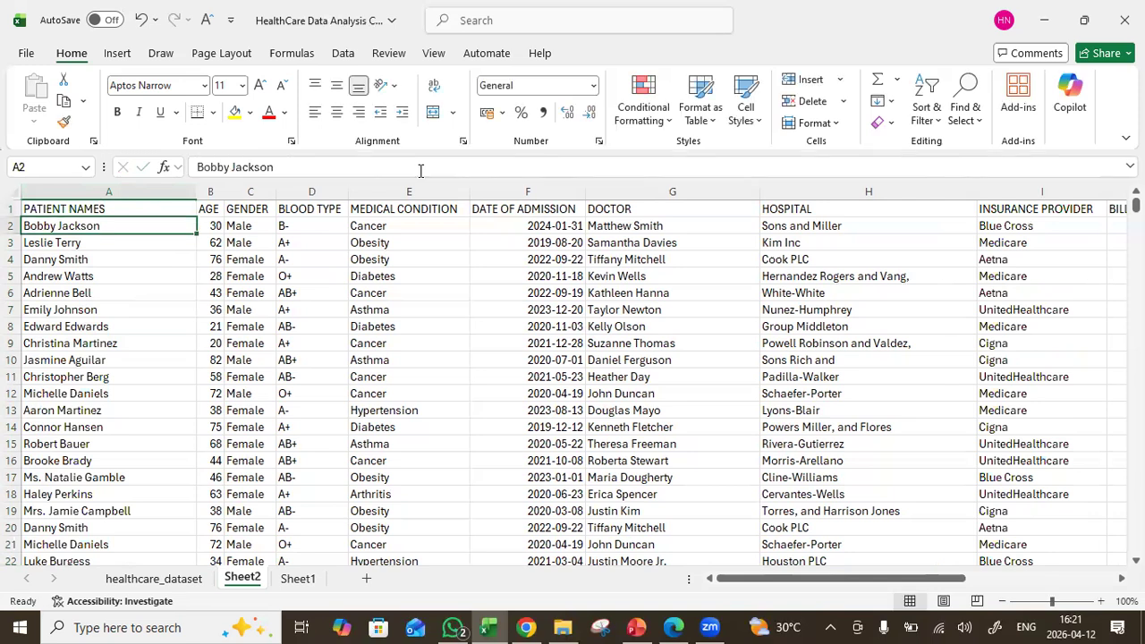
Select the patient names from A2 to the last record, and inspect the cleaned column from its end back to its start
click(151, 260)
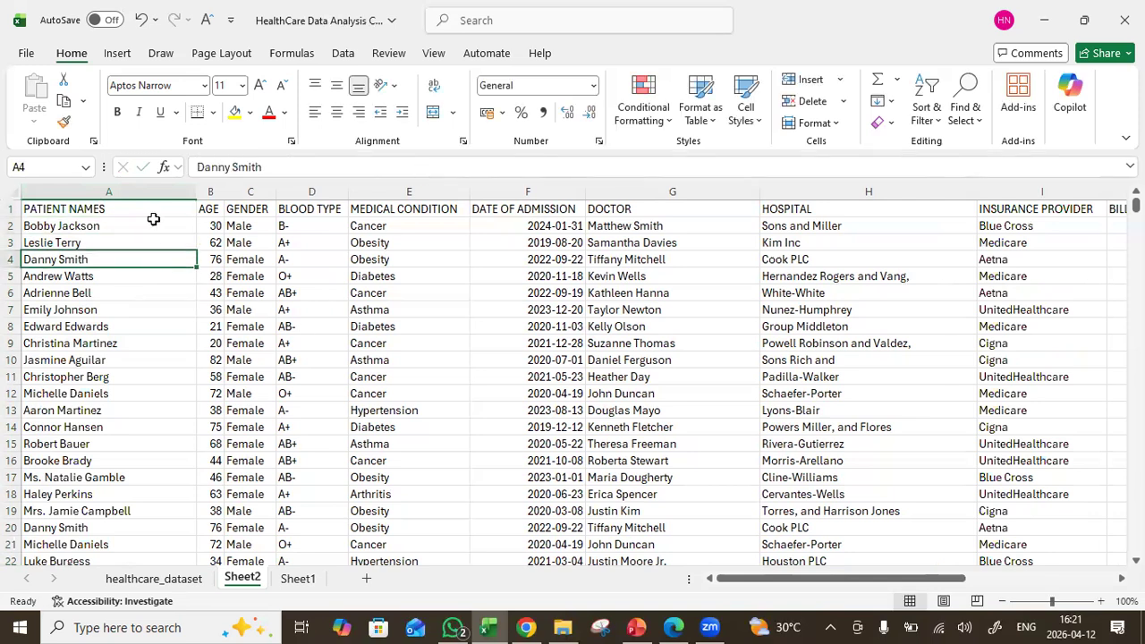
click(152, 183)
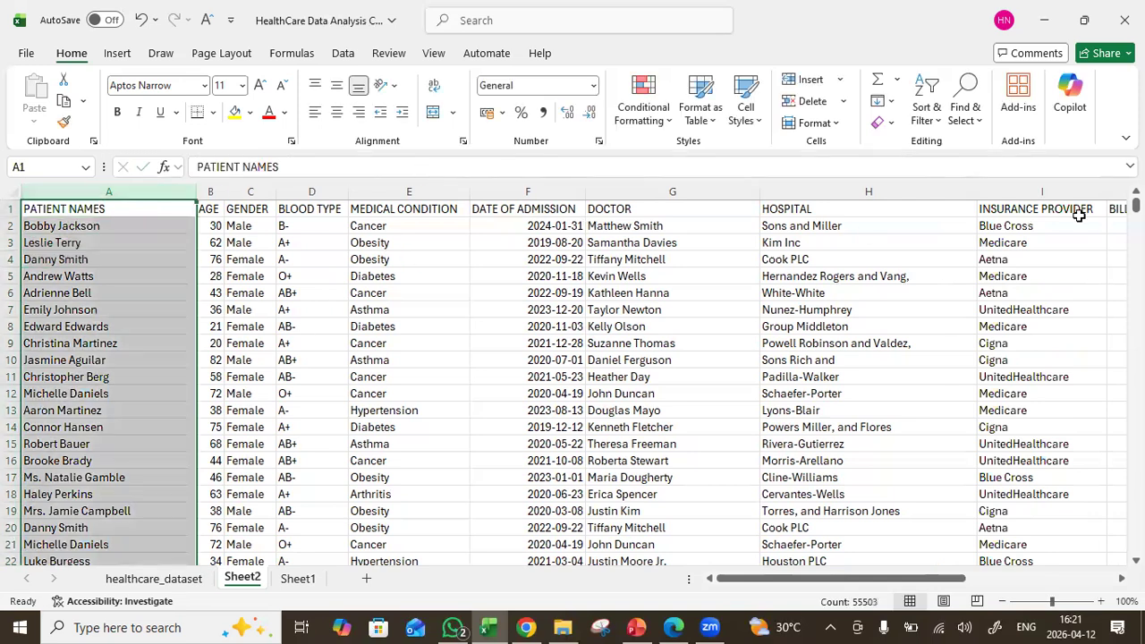
click(122, 205)
click(114, 229)
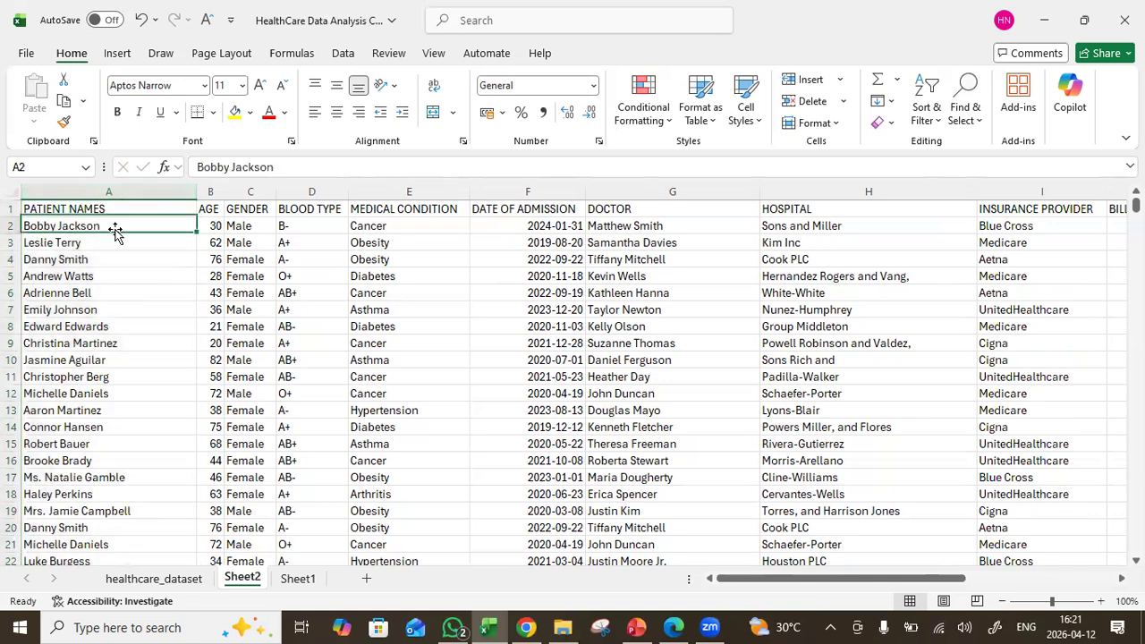
key(ctrl+shift+Down)
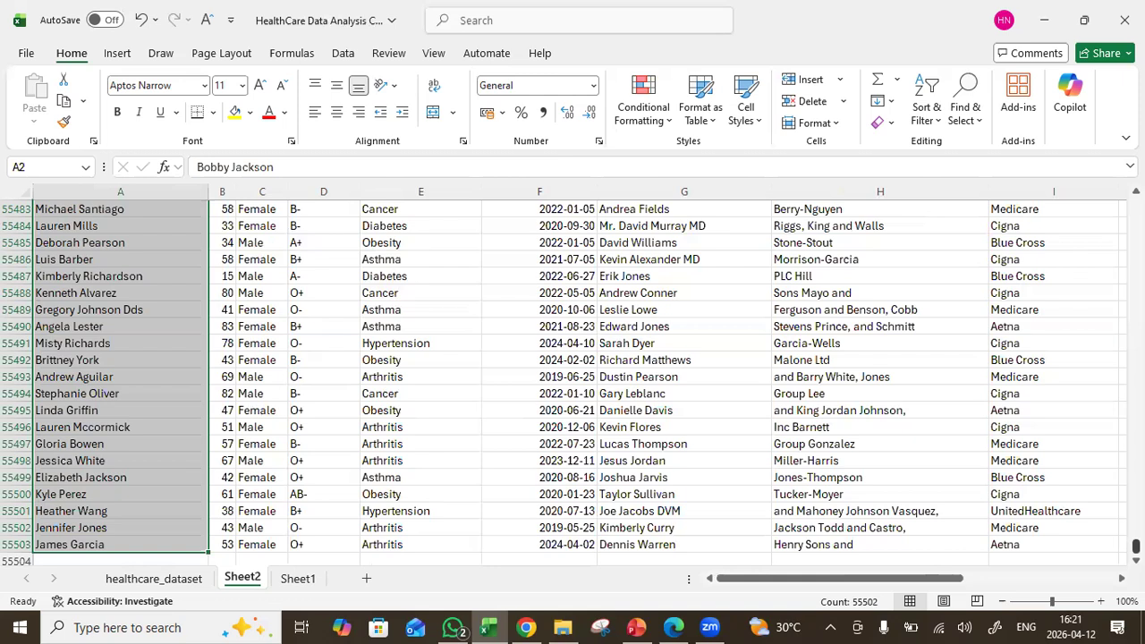
key(ctrl+v)
drag(1137, 546, 1136, 204)
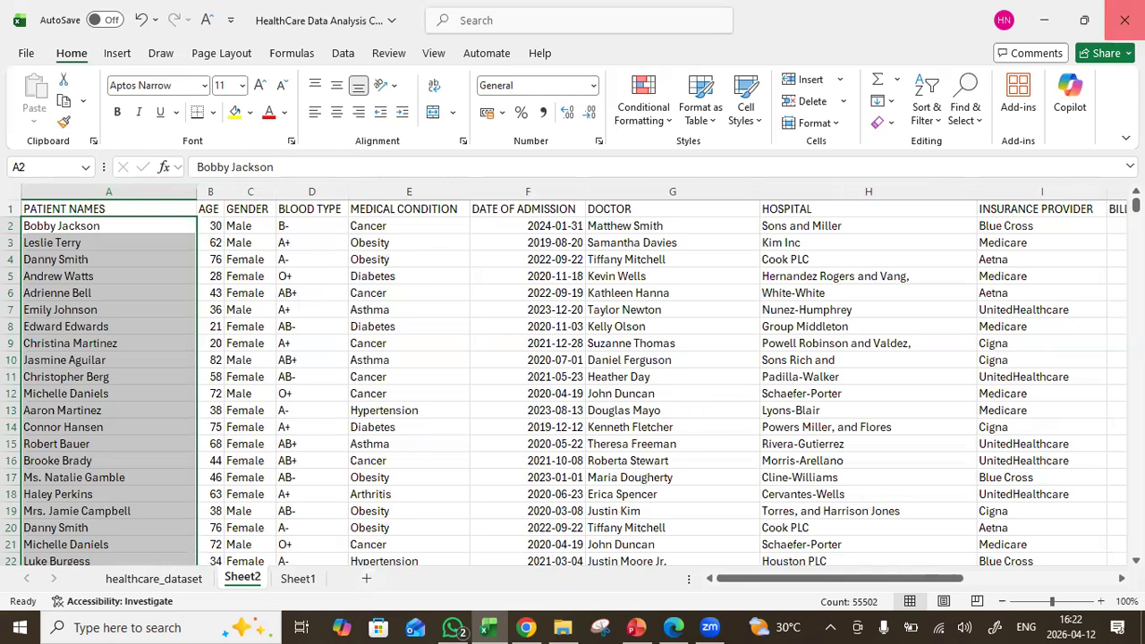
Close the HealthCare Data Analysis Class workbook with its changes saved, and create a new blank workbook in Excel
click(1125, 20)
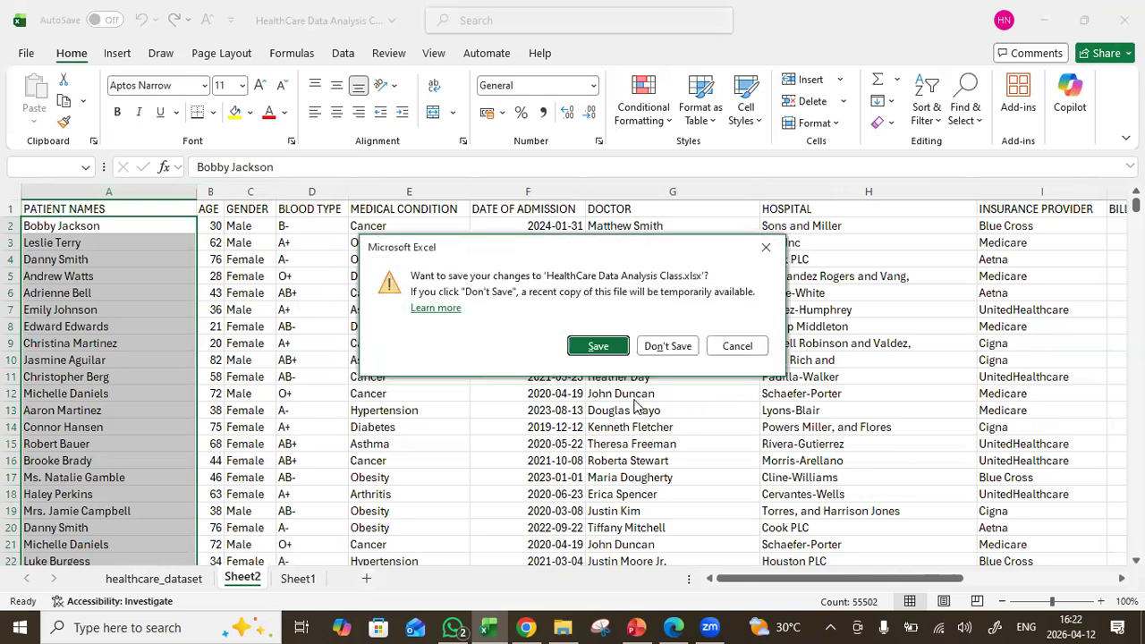
click(614, 348)
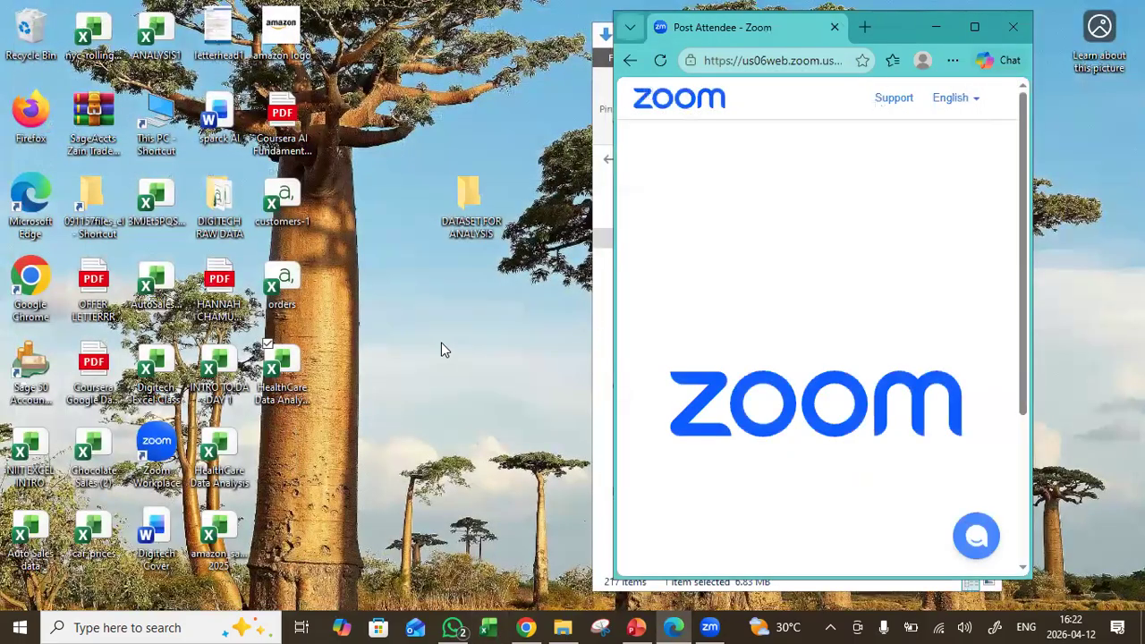
click(489, 628)
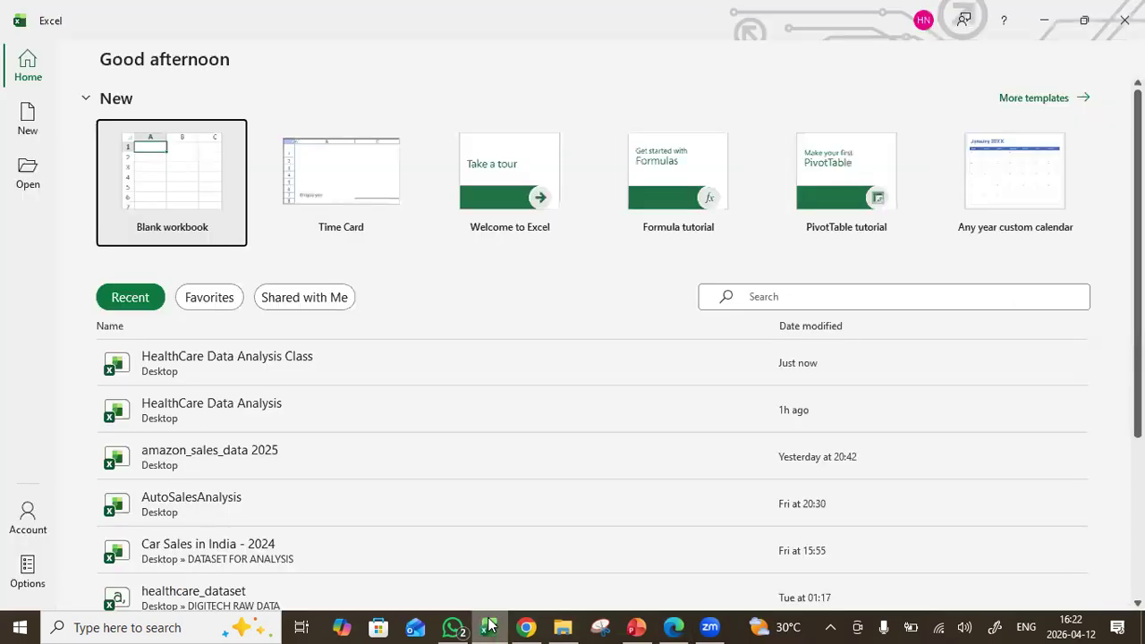
click(161, 170)
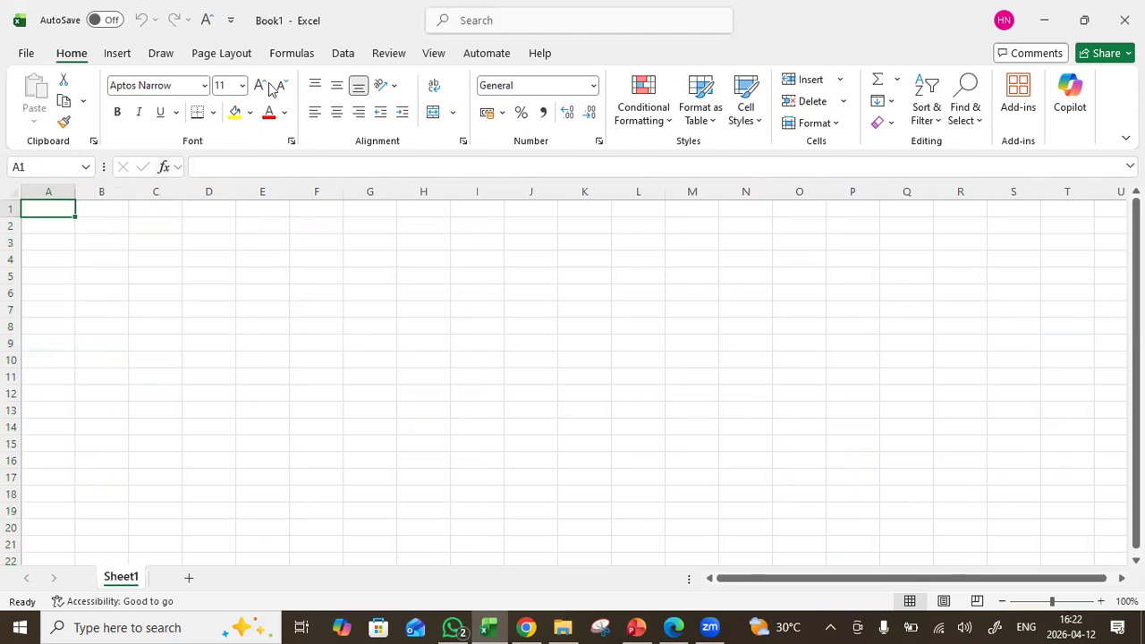
Review the Get Data source categories, and start an import from an Excel workbook
click(343, 54)
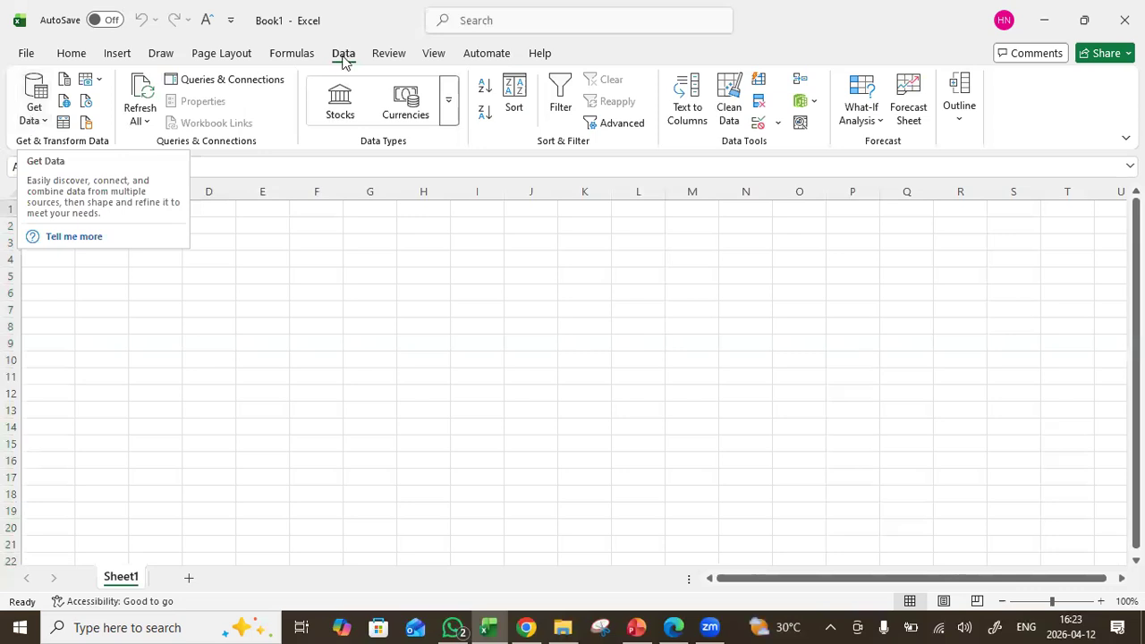
click(38, 125)
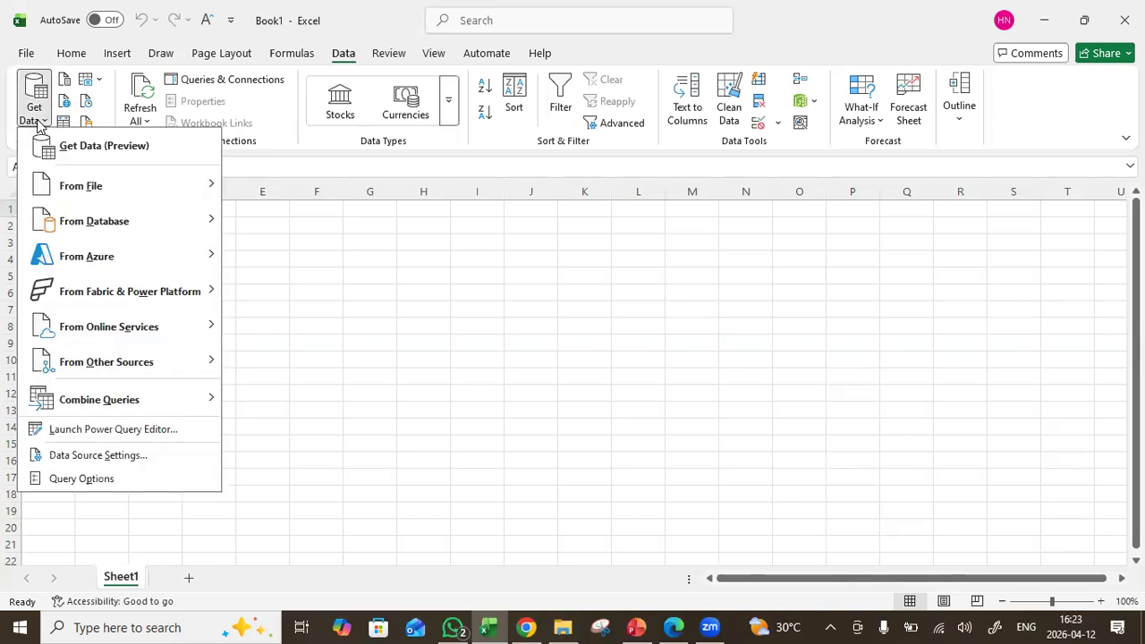
mouse_move(87, 235)
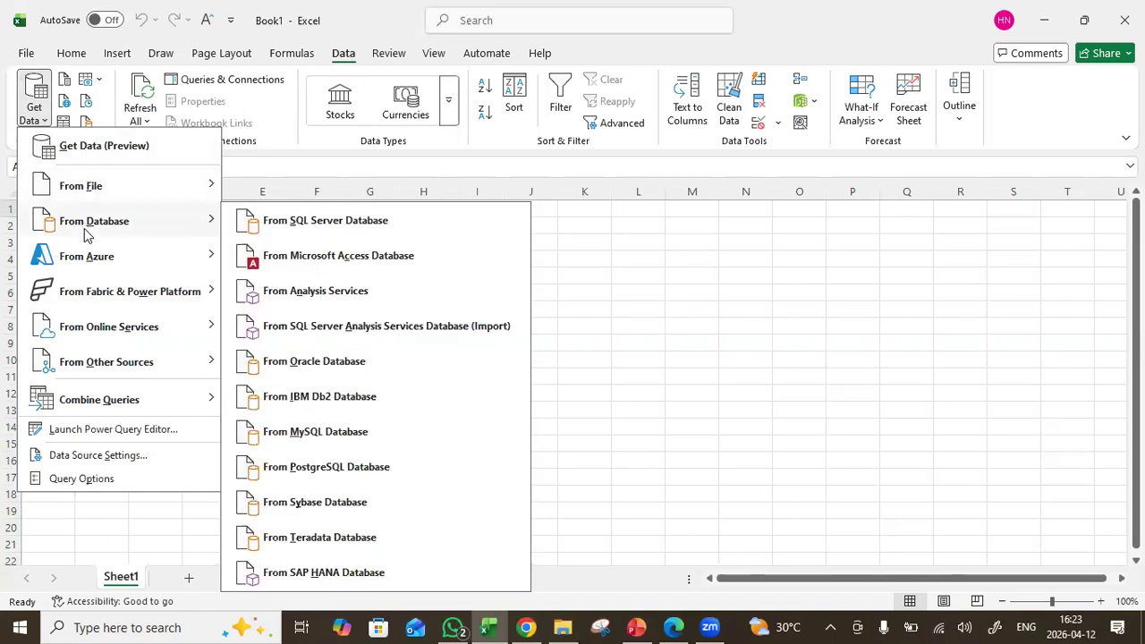
mouse_move(96, 404)
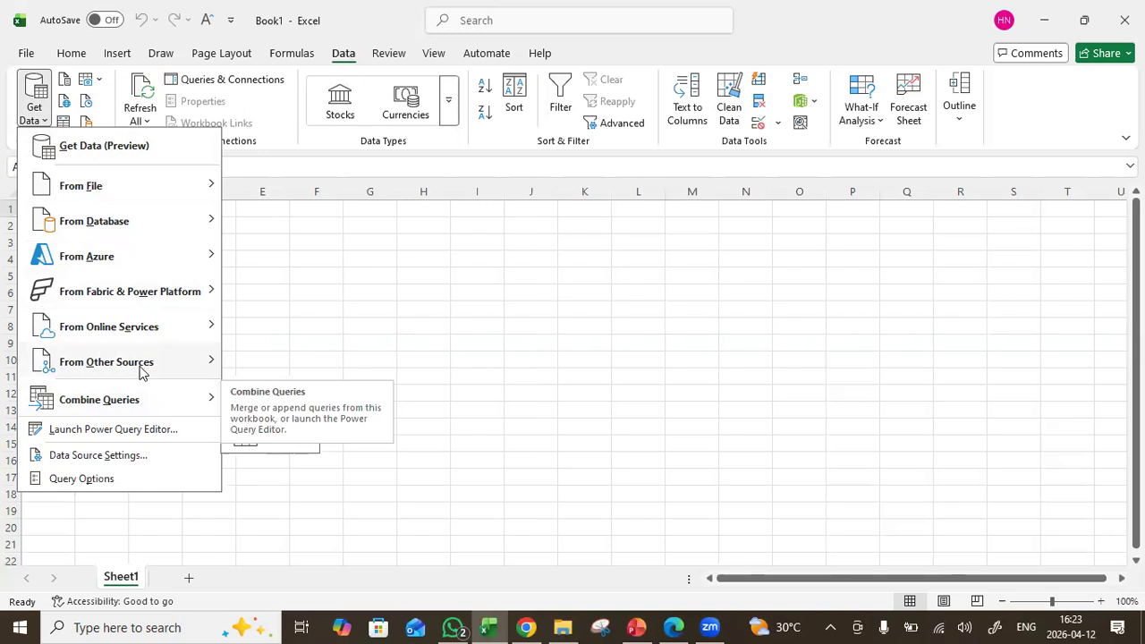
mouse_move(132, 373)
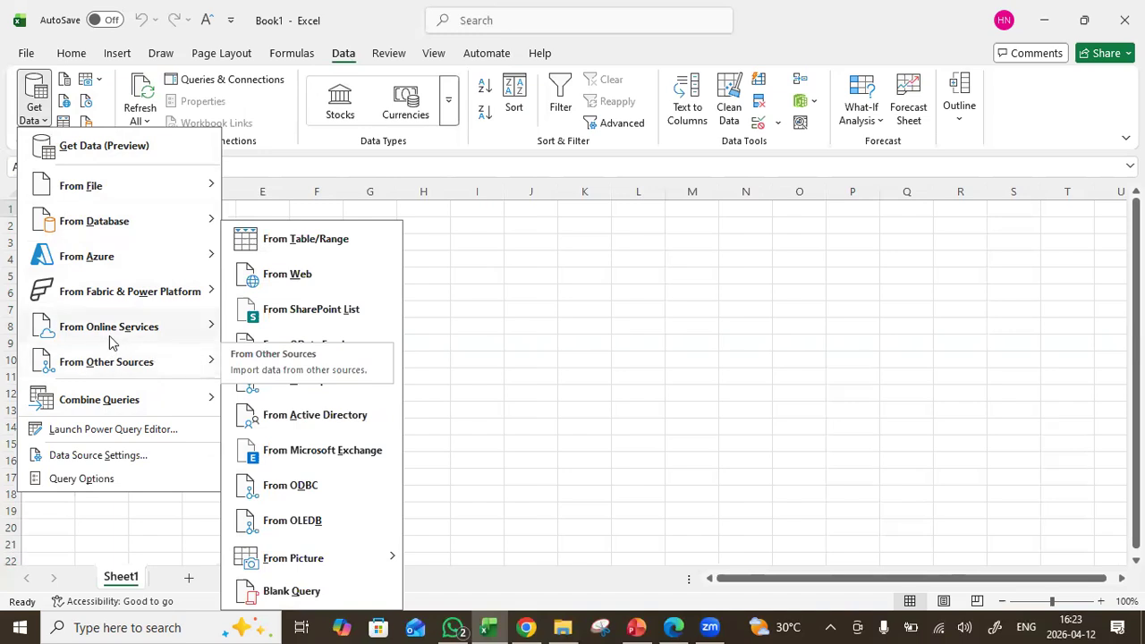
mouse_move(114, 330)
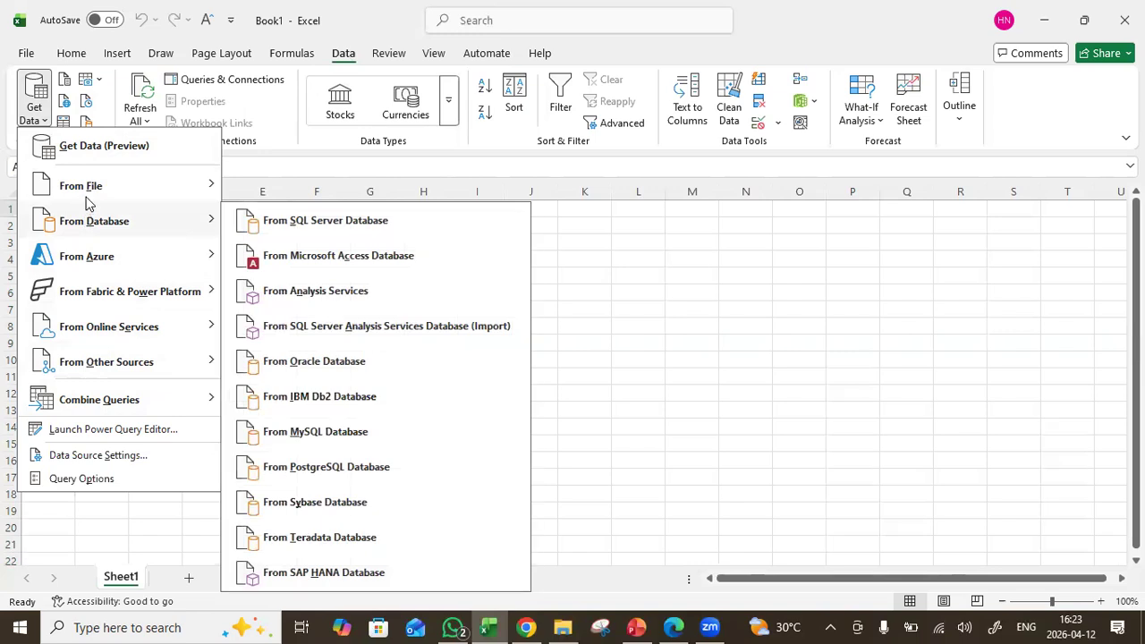
mouse_move(93, 191)
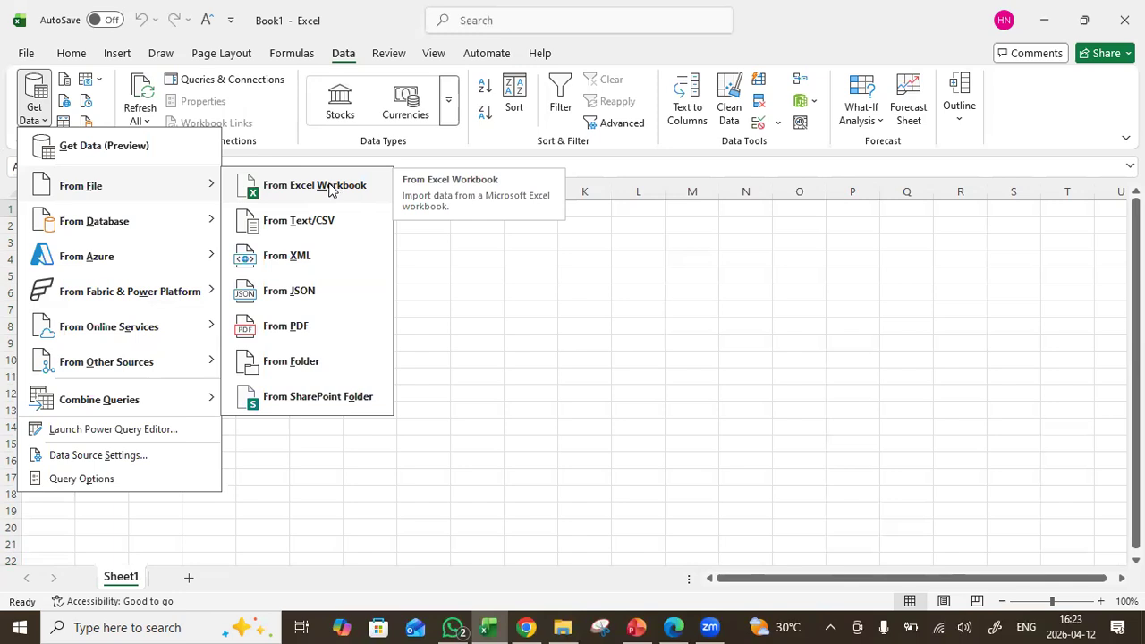
click(330, 186)
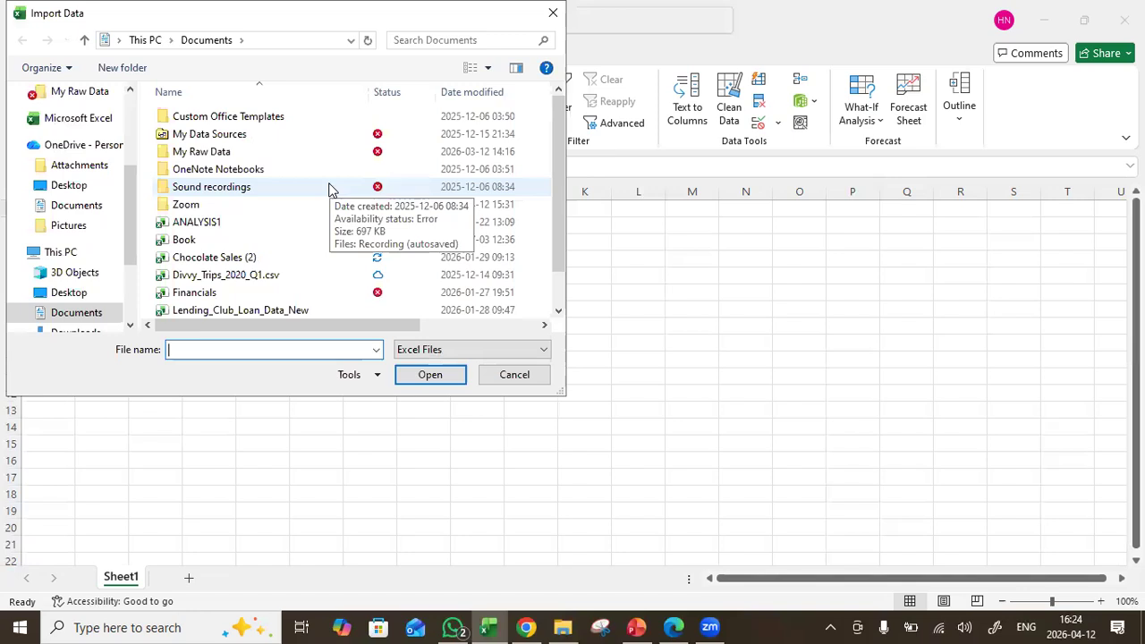
Choose the HealthCare Data Analysis Class workbook from the OneDrive Desktop, and open its healthcare_dataset sheet in Power Query Editor to transform it
click(80, 191)
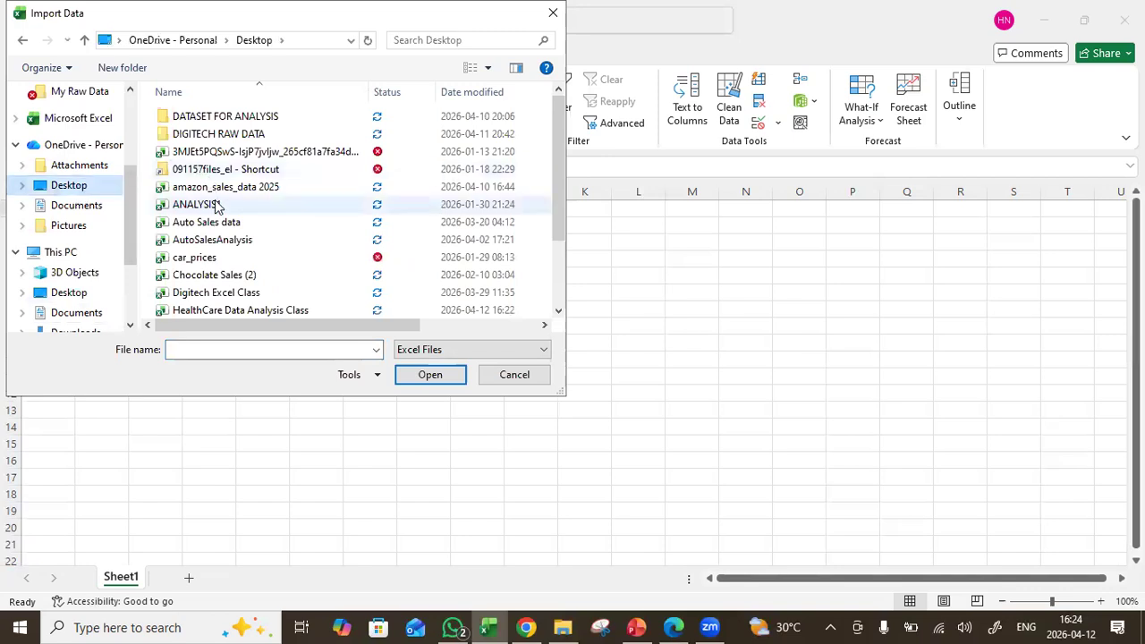
click(264, 312)
click(428, 375)
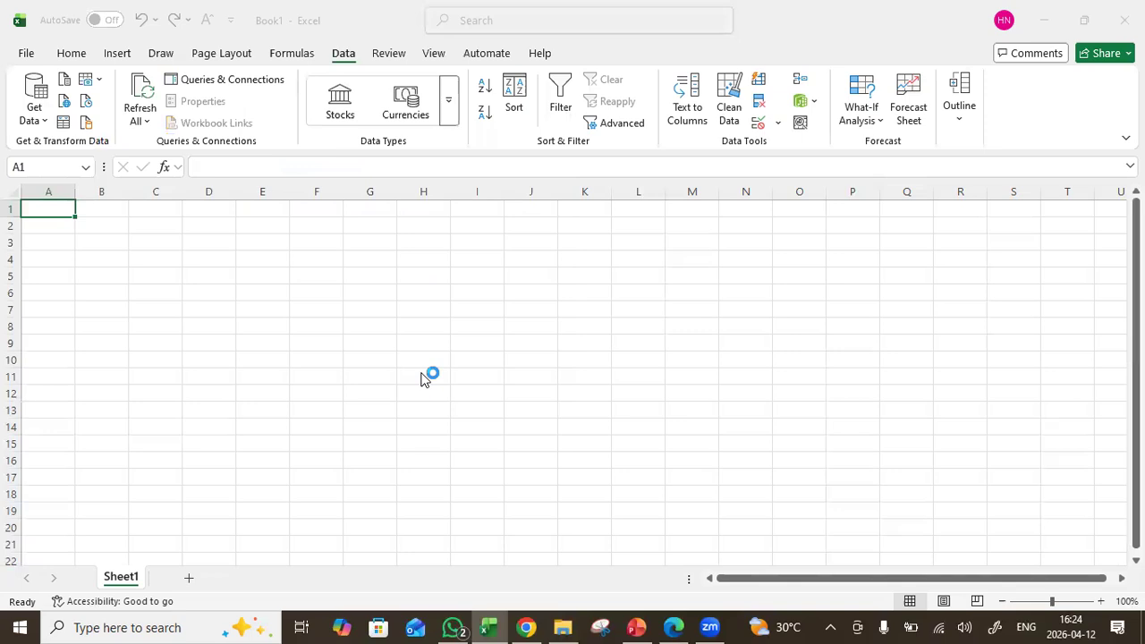
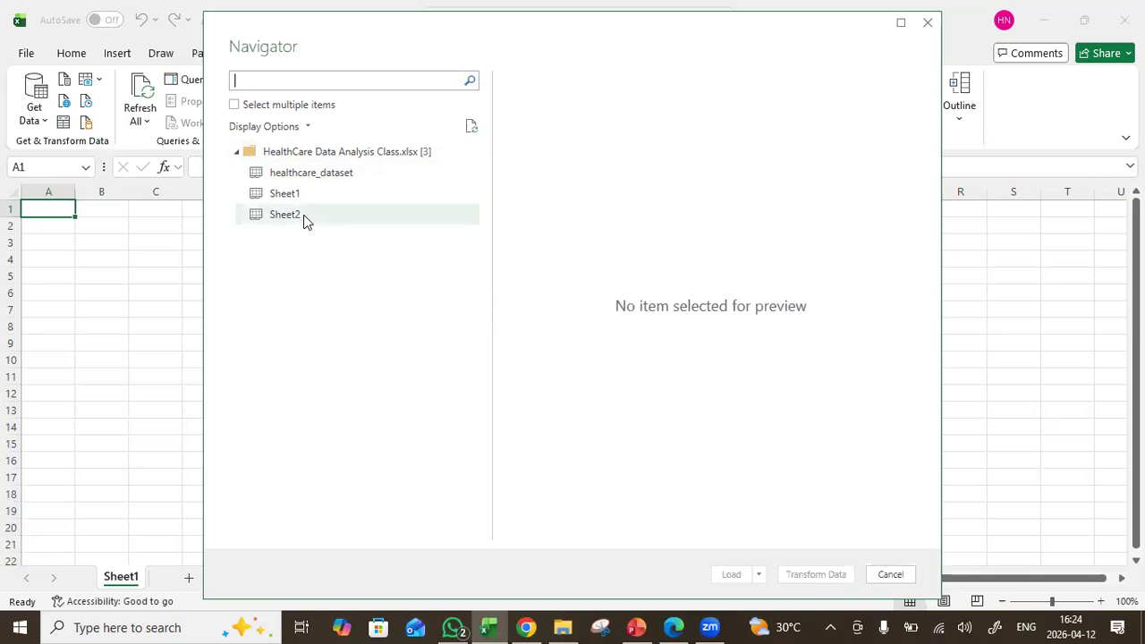
click(328, 176)
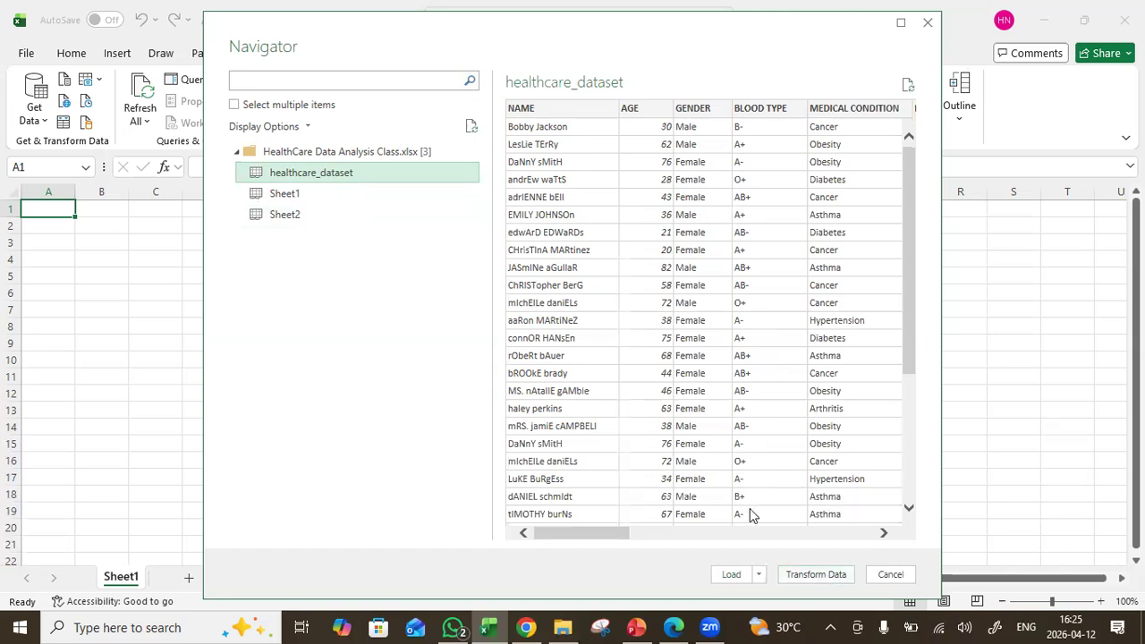
click(811, 575)
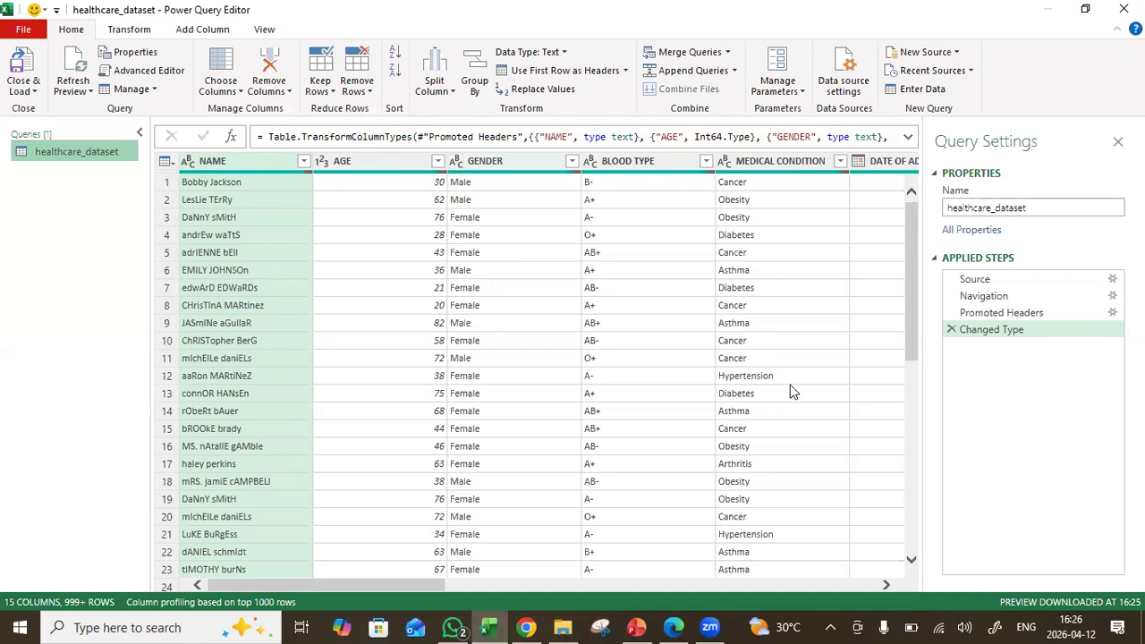
Inspect the healthcare_dataset query's columns and its null row 25, and remove all blank rows
drag(409, 585, 502, 585)
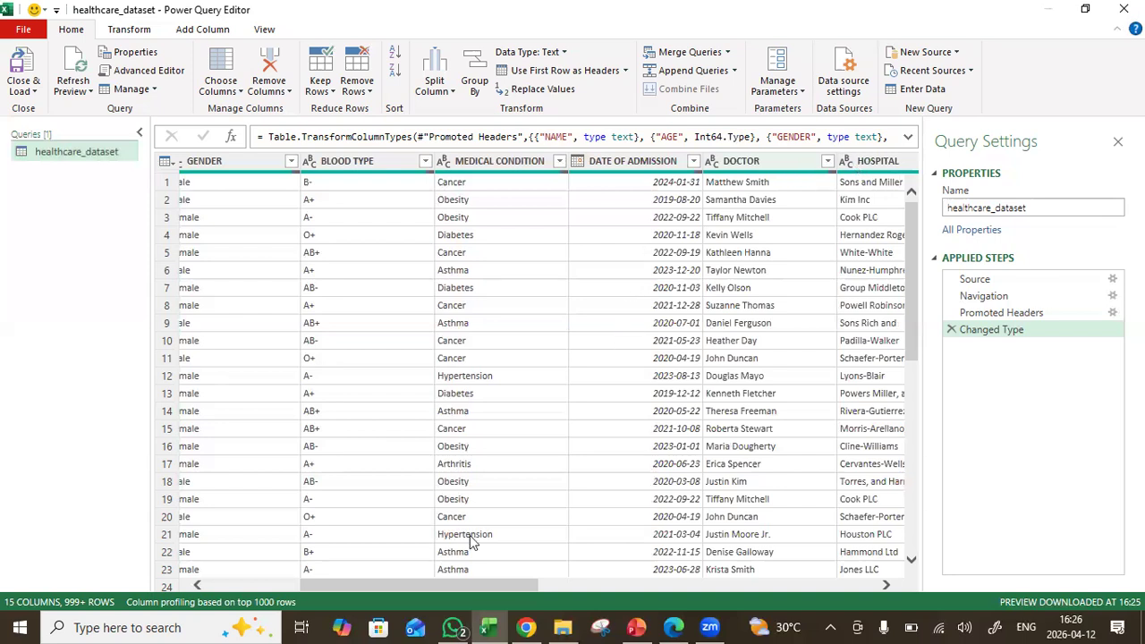
drag(458, 581, 303, 589)
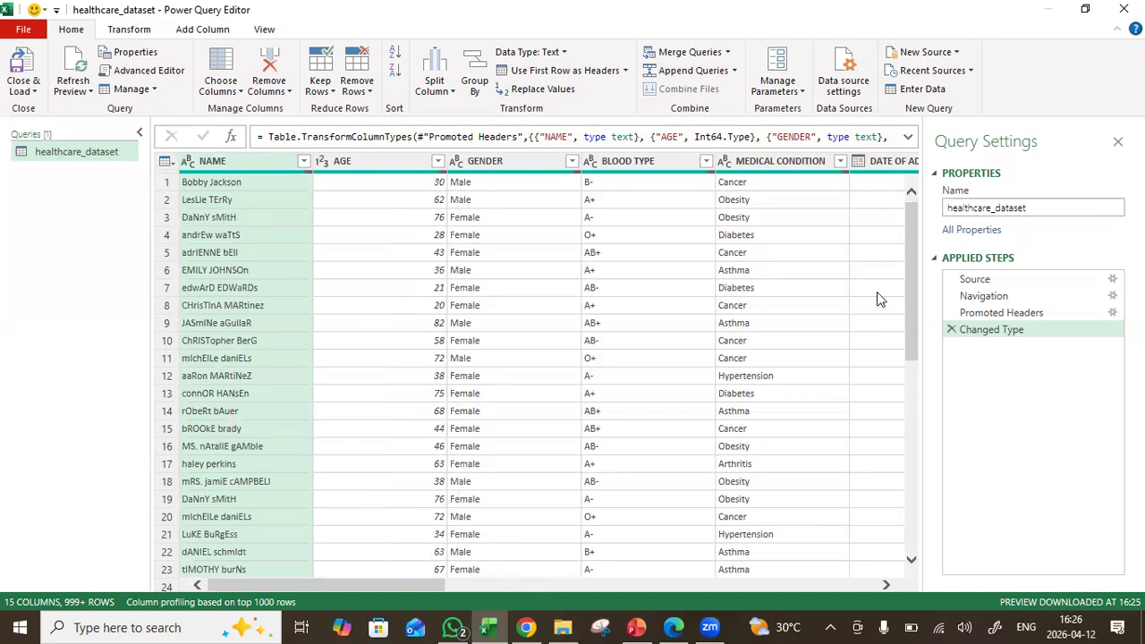
drag(907, 251, 920, 362)
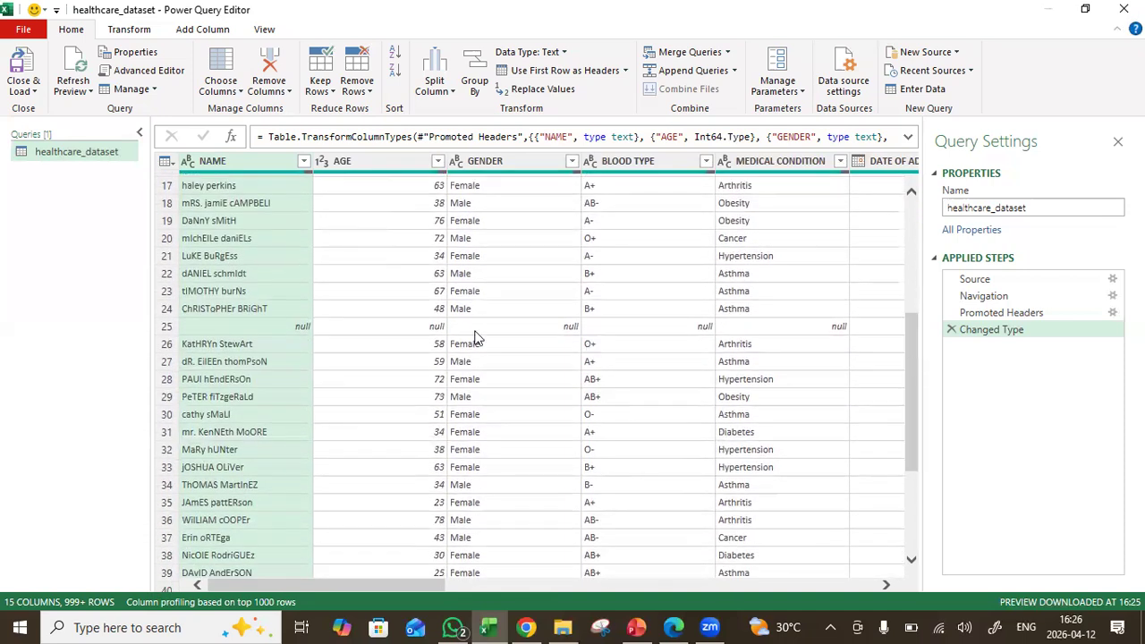
click(185, 334)
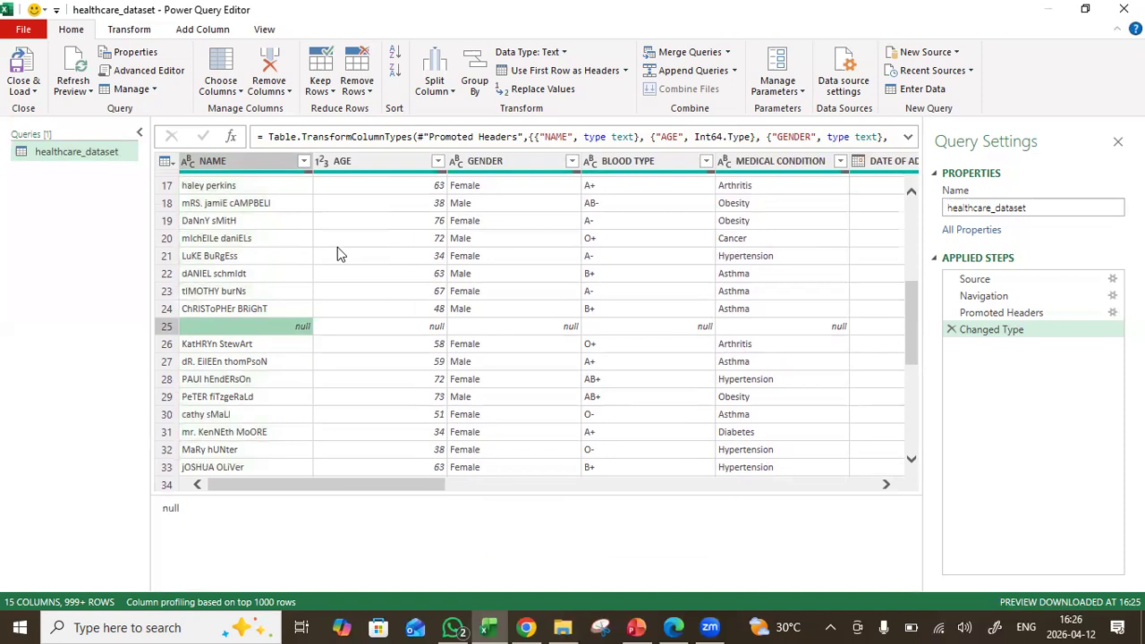
drag(914, 340, 914, 259)
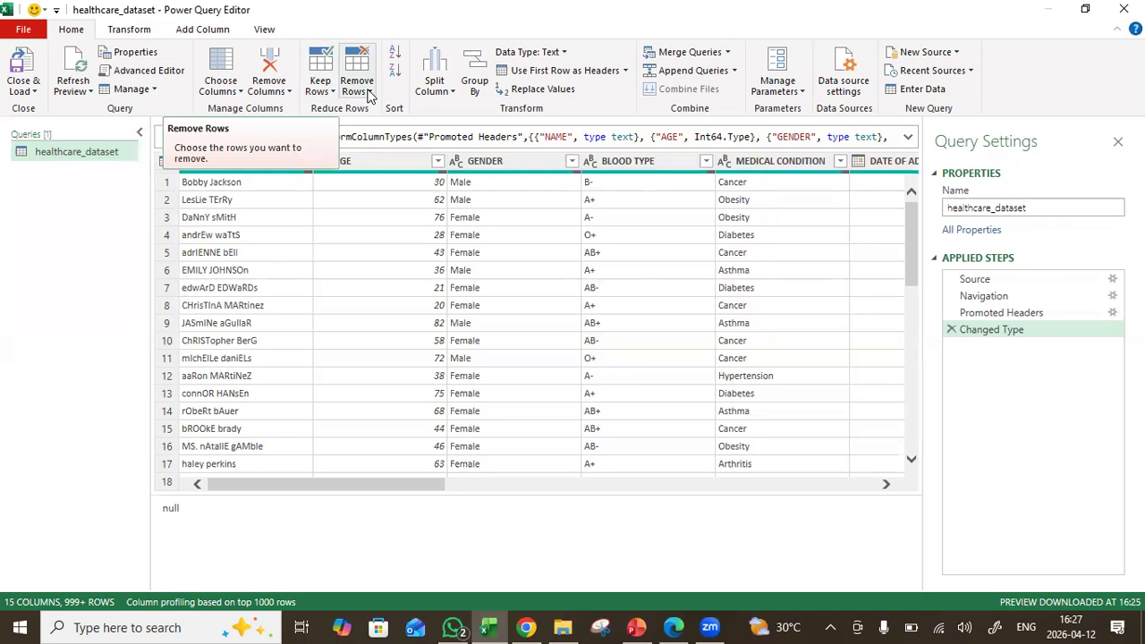
click(369, 93)
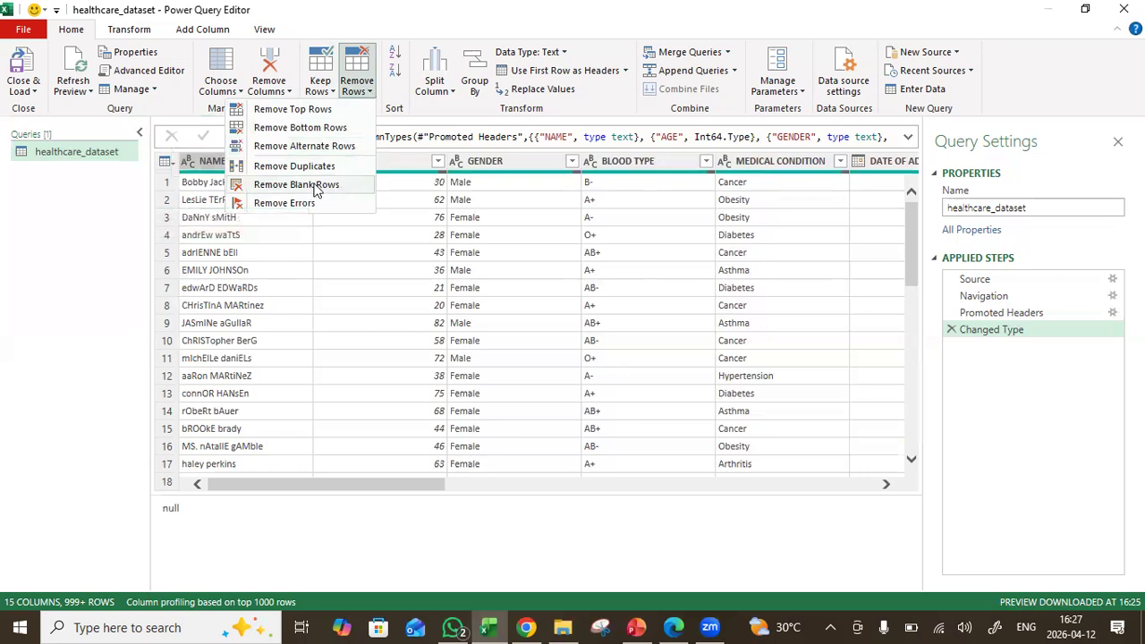
click(296, 184)
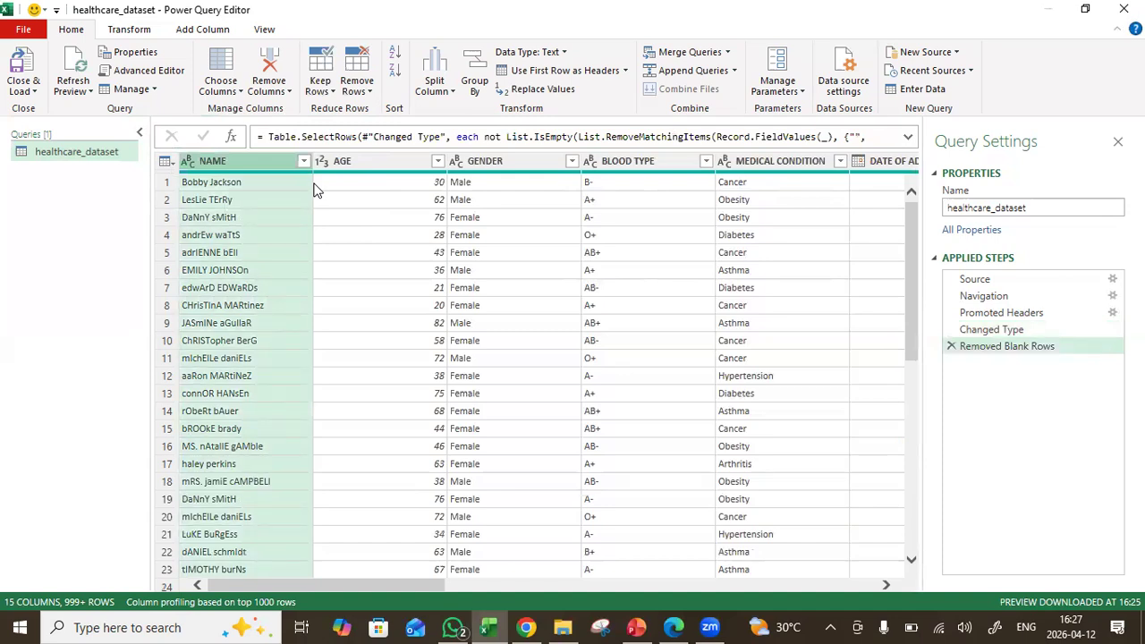
drag(912, 243, 903, 209)
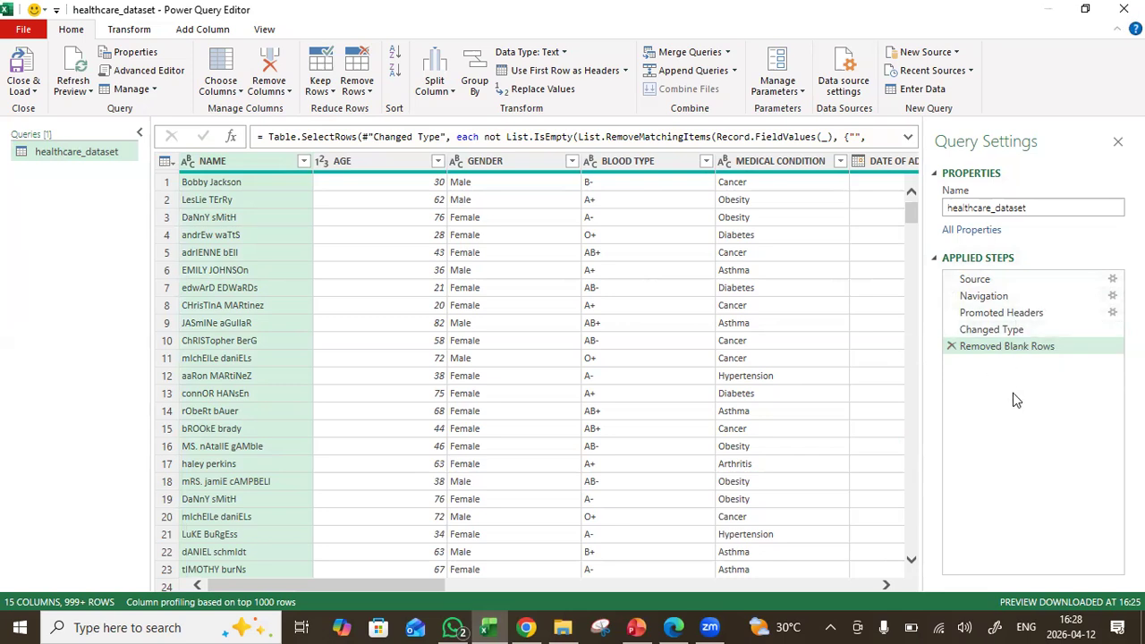
Change the AGE column's data type to Text, and delete that type change from the applied steps
click(324, 161)
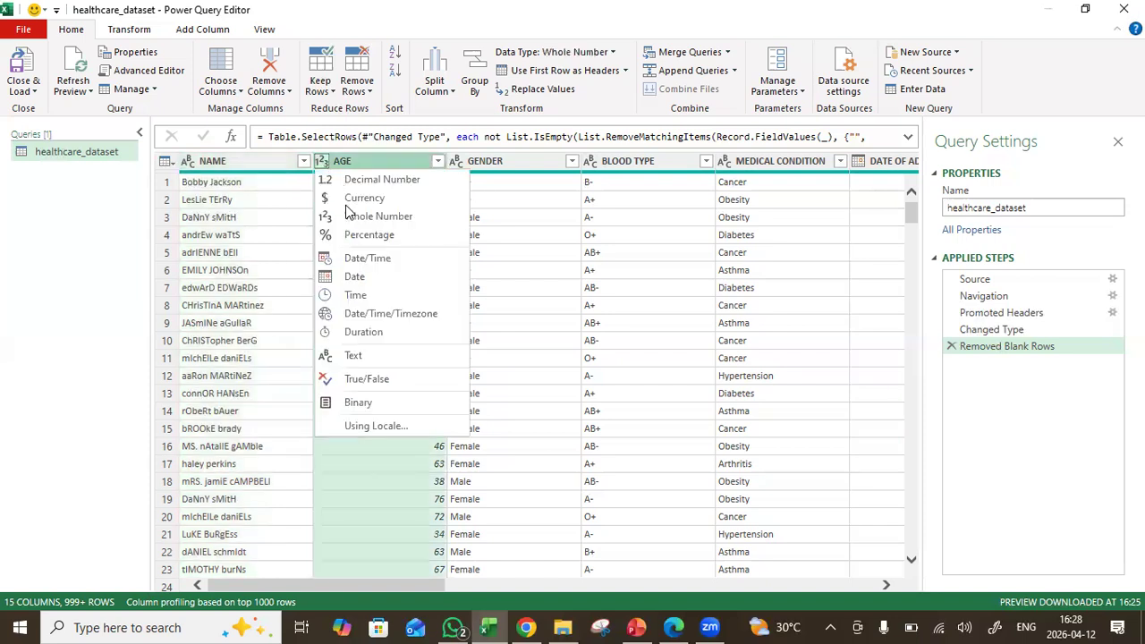
click(353, 356)
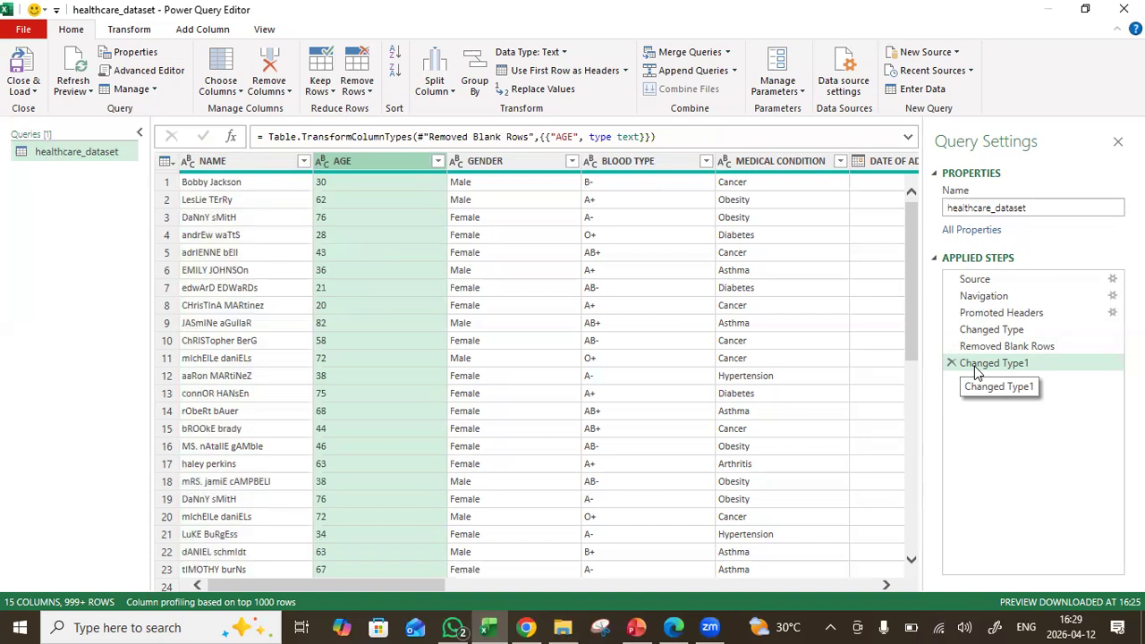
click(952, 364)
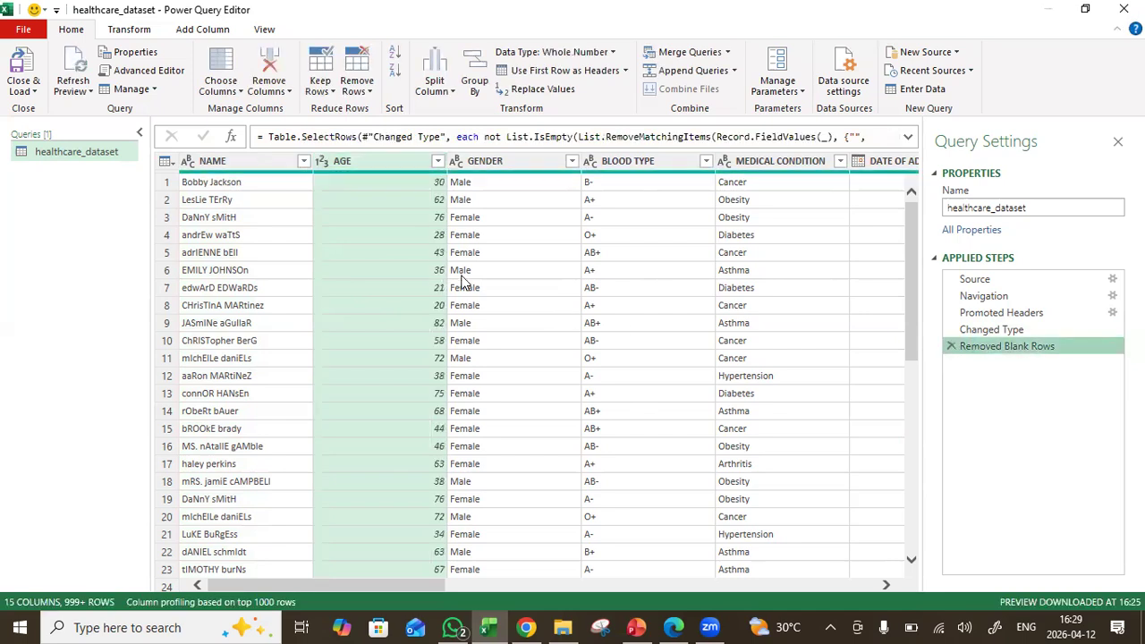
Remove the AGE column from the query, and restore it by deleting the Removed Columns step
click(268, 90)
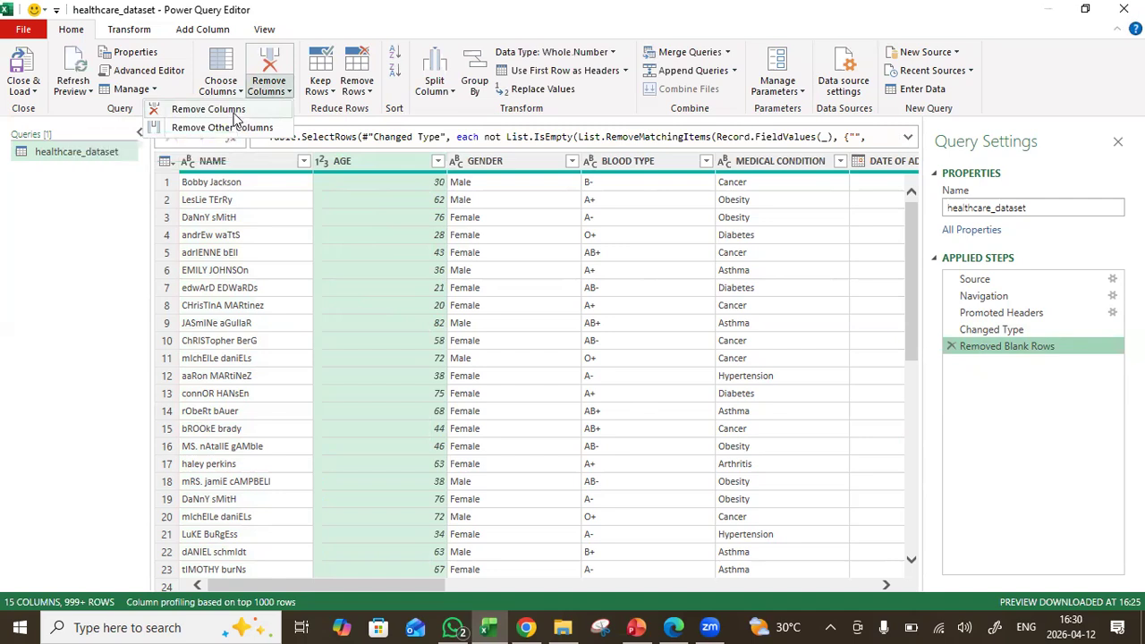
click(209, 109)
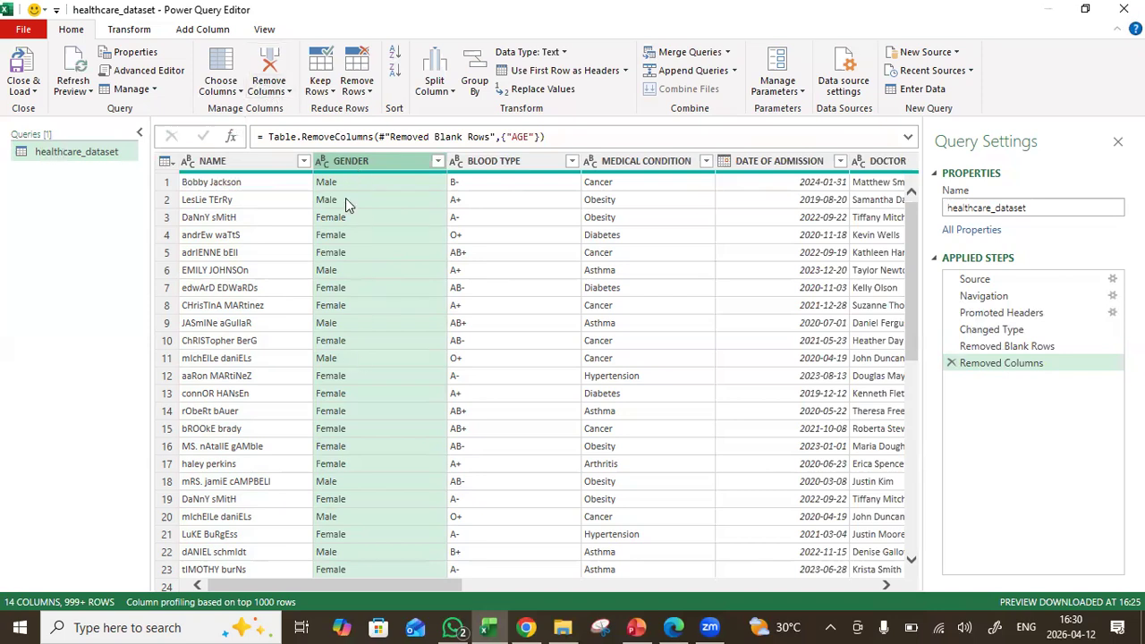
click(952, 364)
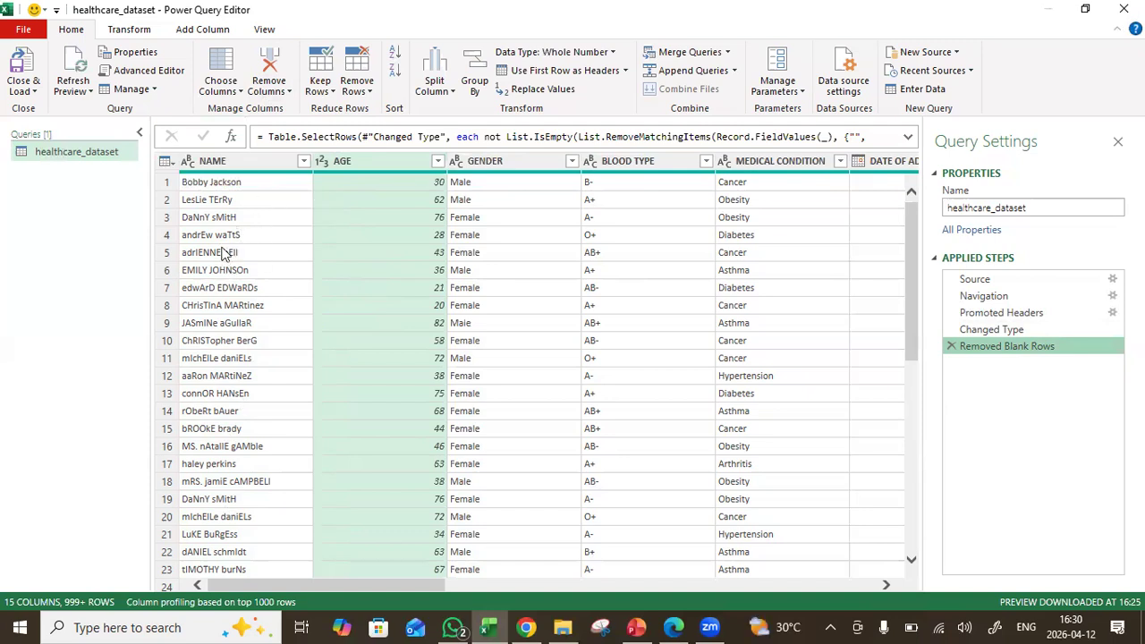
Convert the text of the NAME column to lowercase with the Format transformation
click(223, 165)
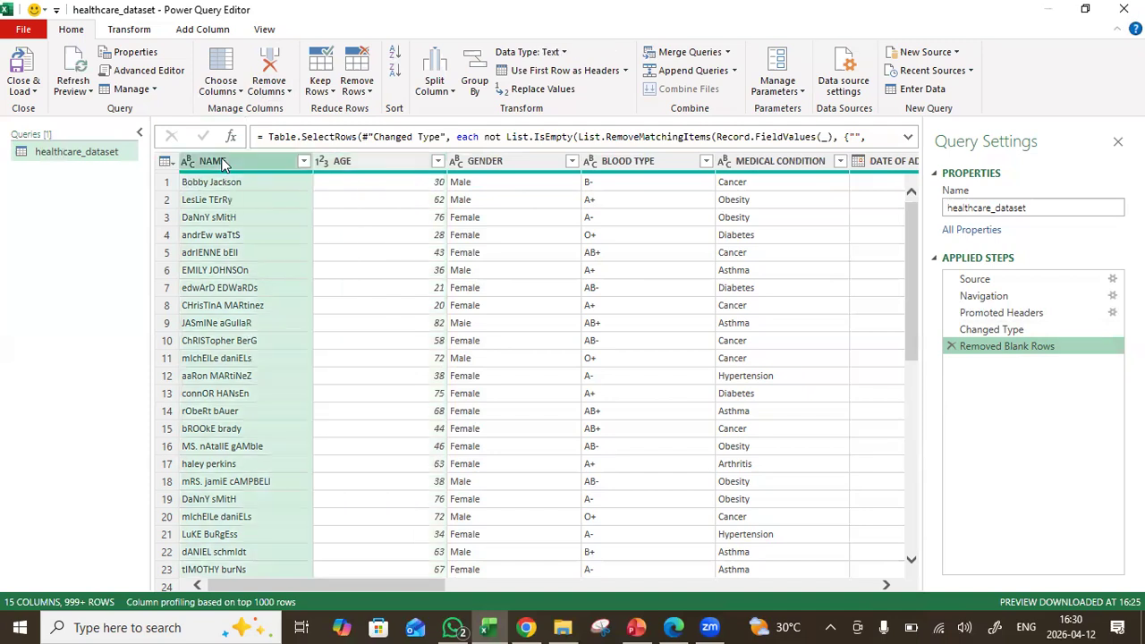
click(115, 34)
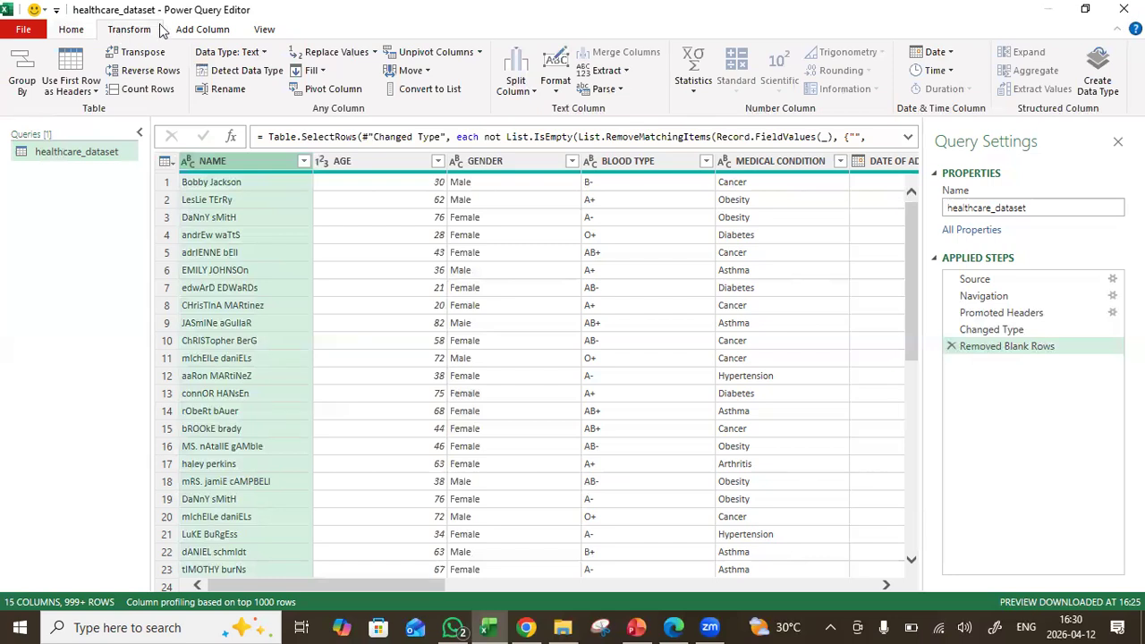
click(555, 86)
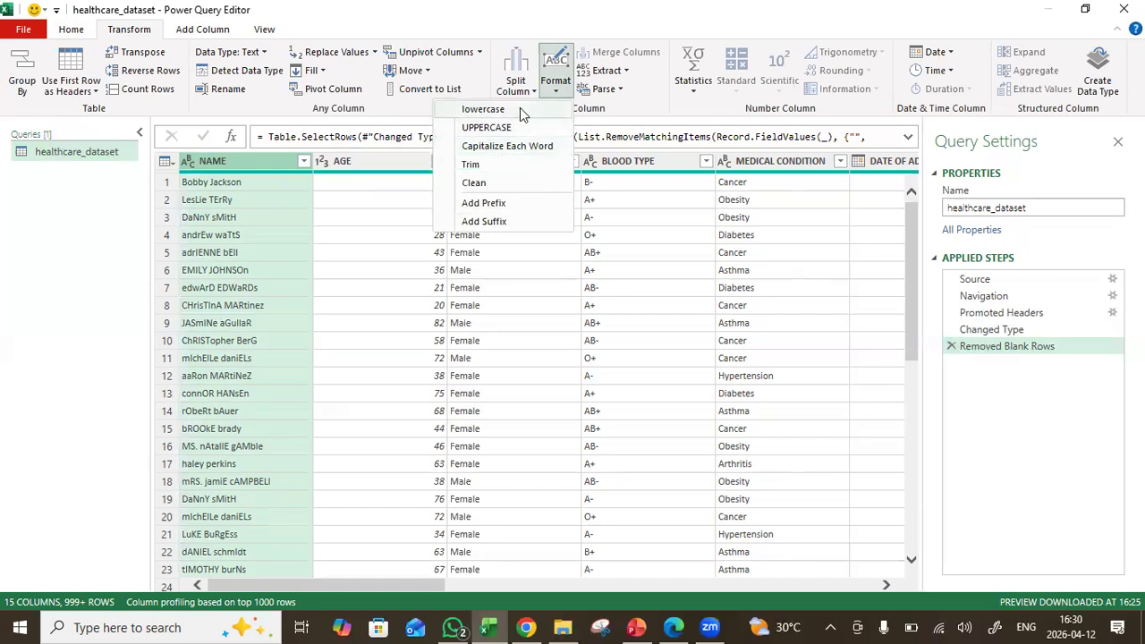
click(484, 109)
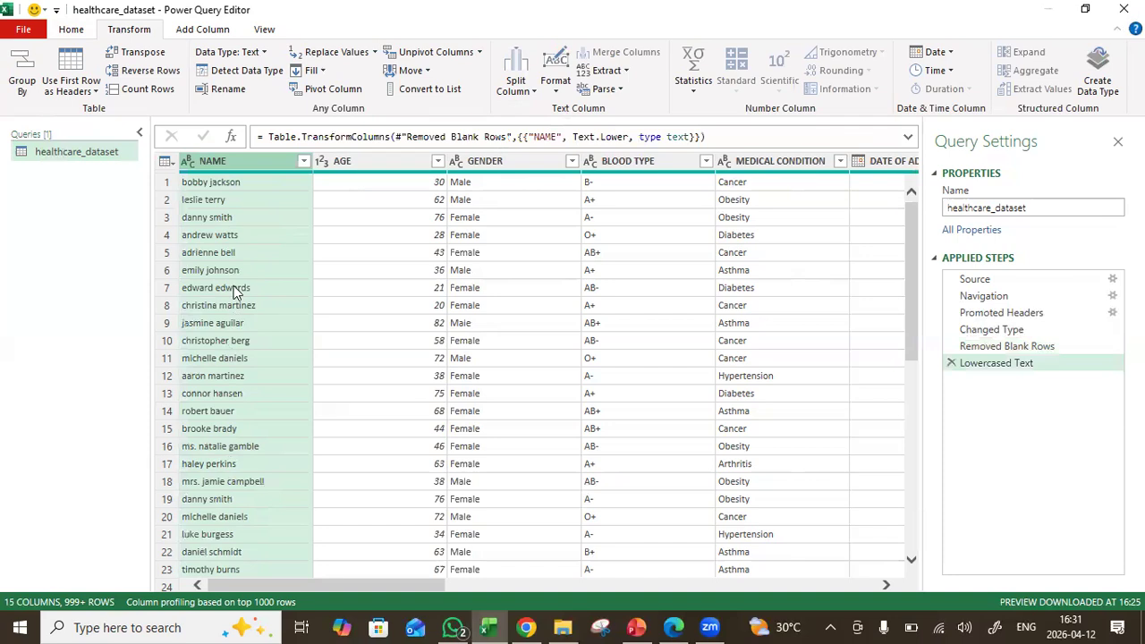
Convert the NAME column's text to uppercase, and apply Capitalize Each Word to it
click(556, 87)
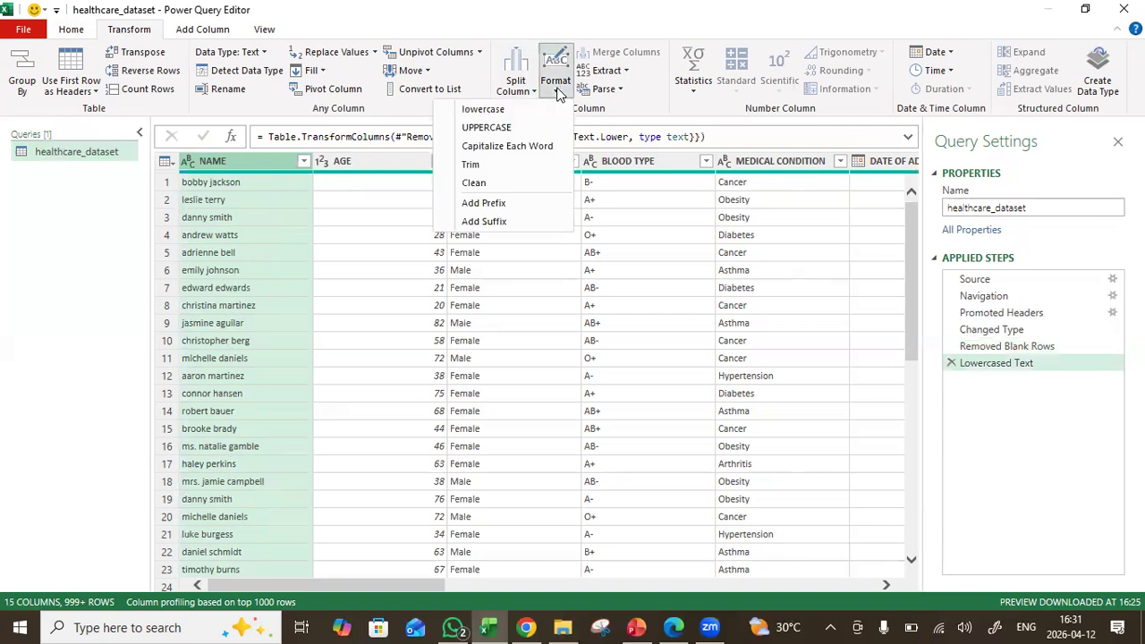
click(520, 128)
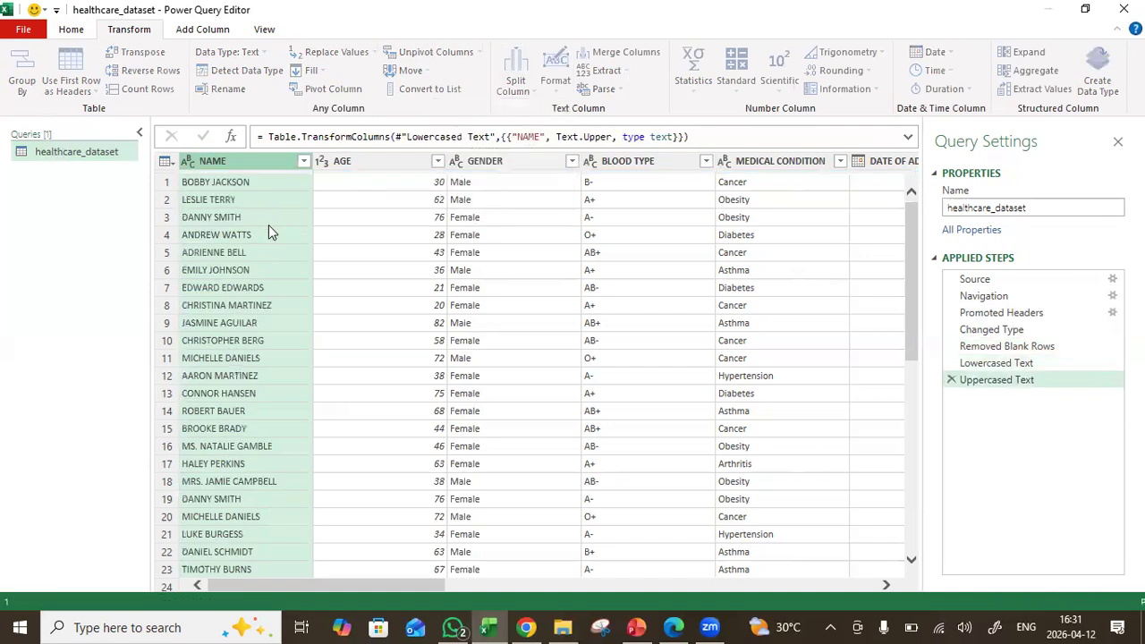
click(556, 87)
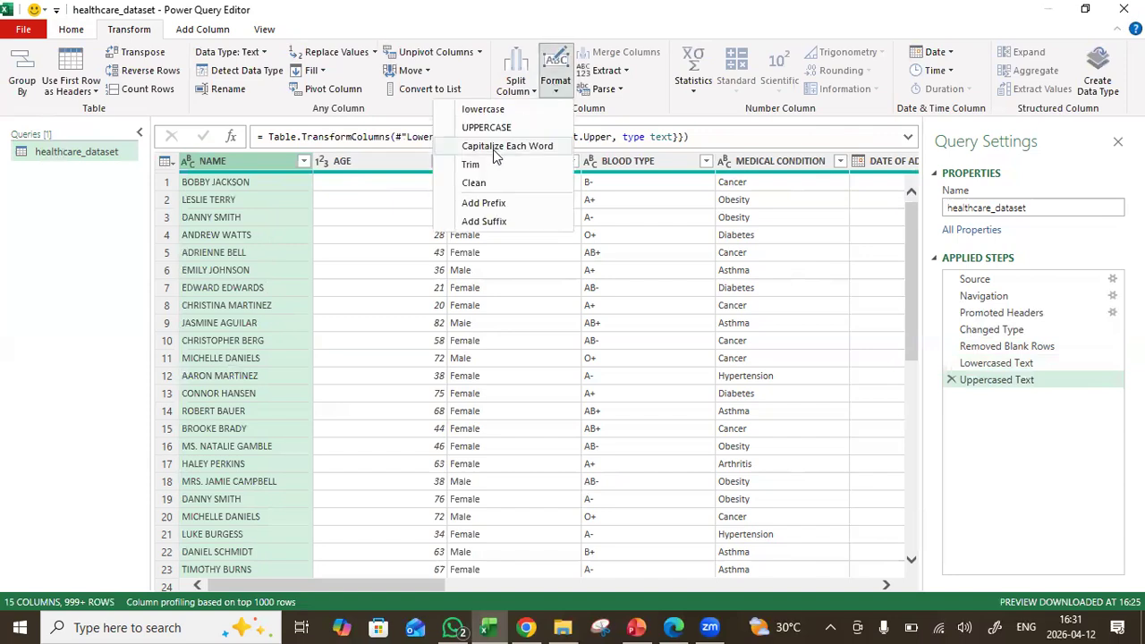
click(493, 147)
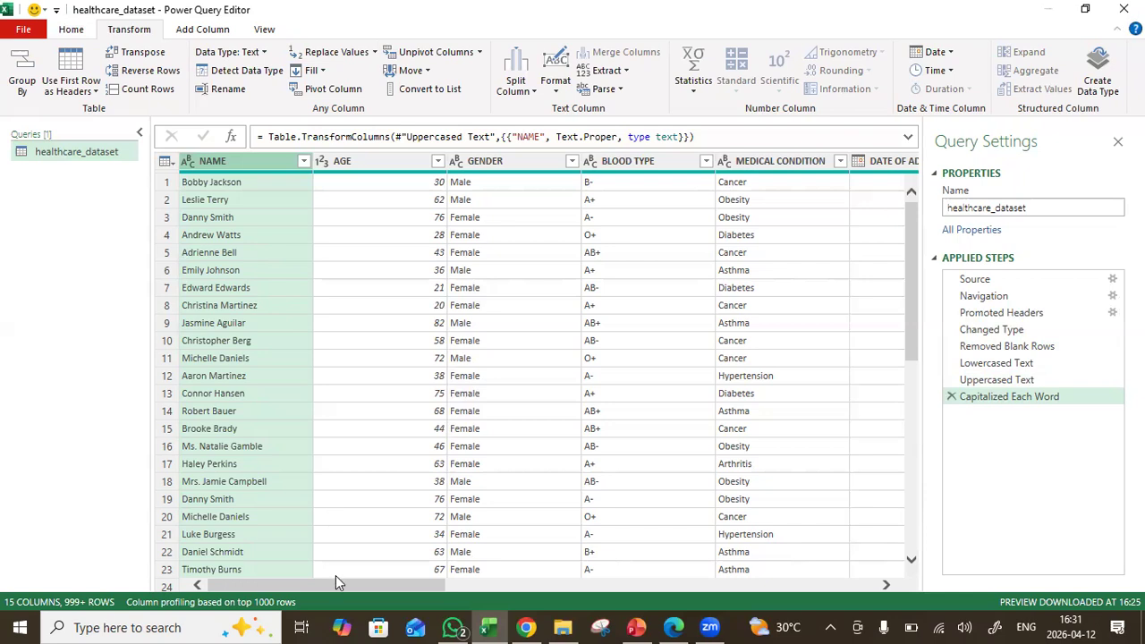
Replace the value Aetna with Atena in the INSURANCE PROVIDER column
drag(338, 583, 654, 556)
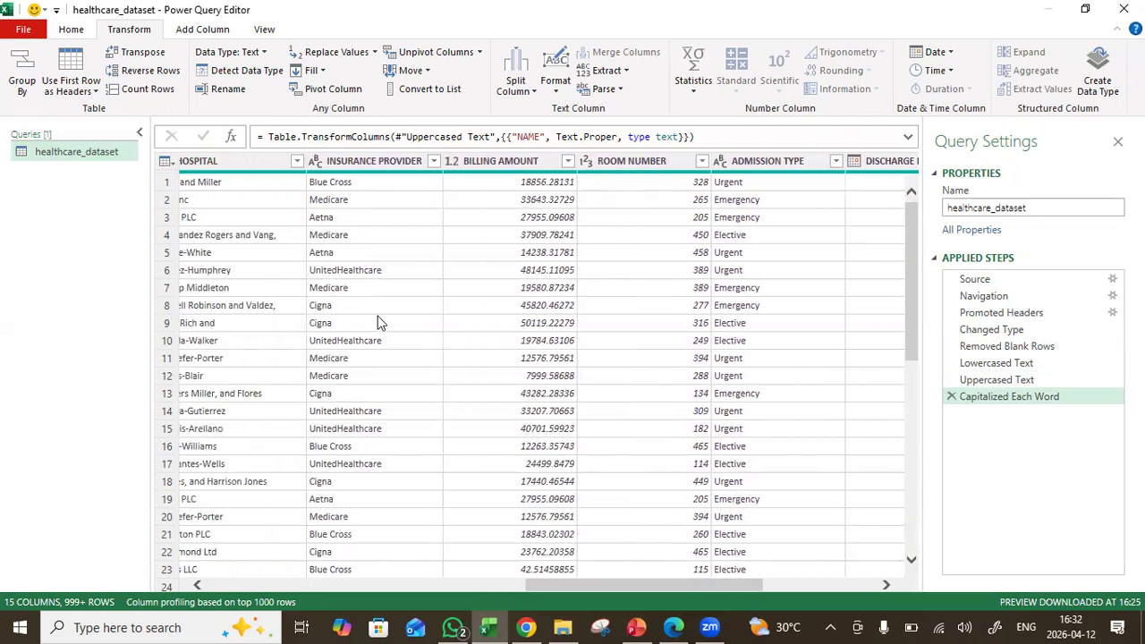
click(373, 163)
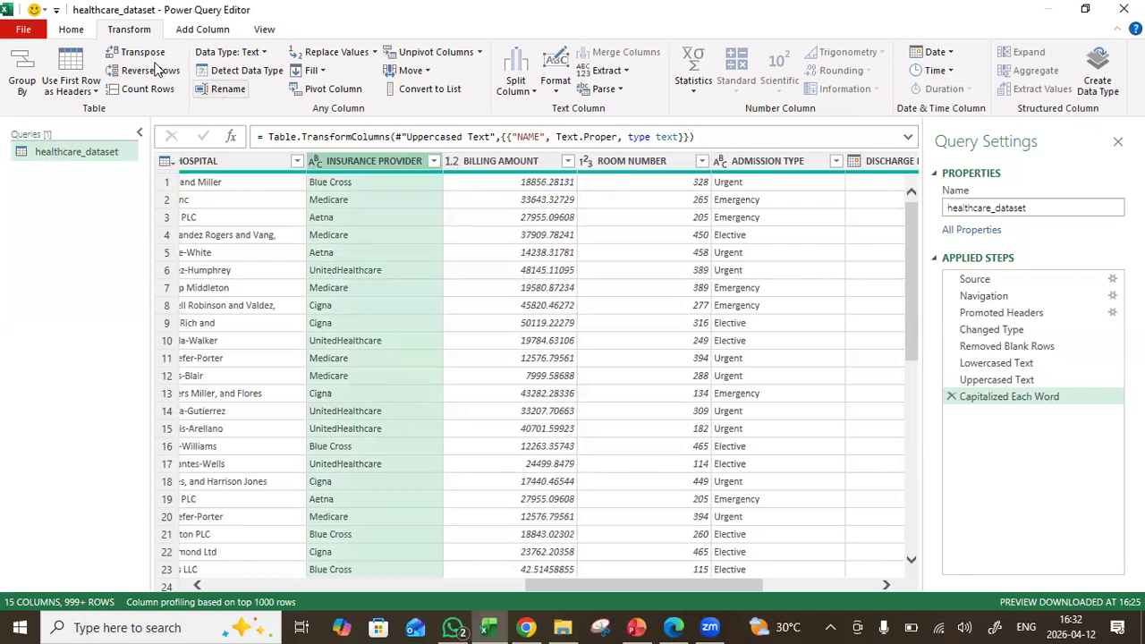
click(71, 32)
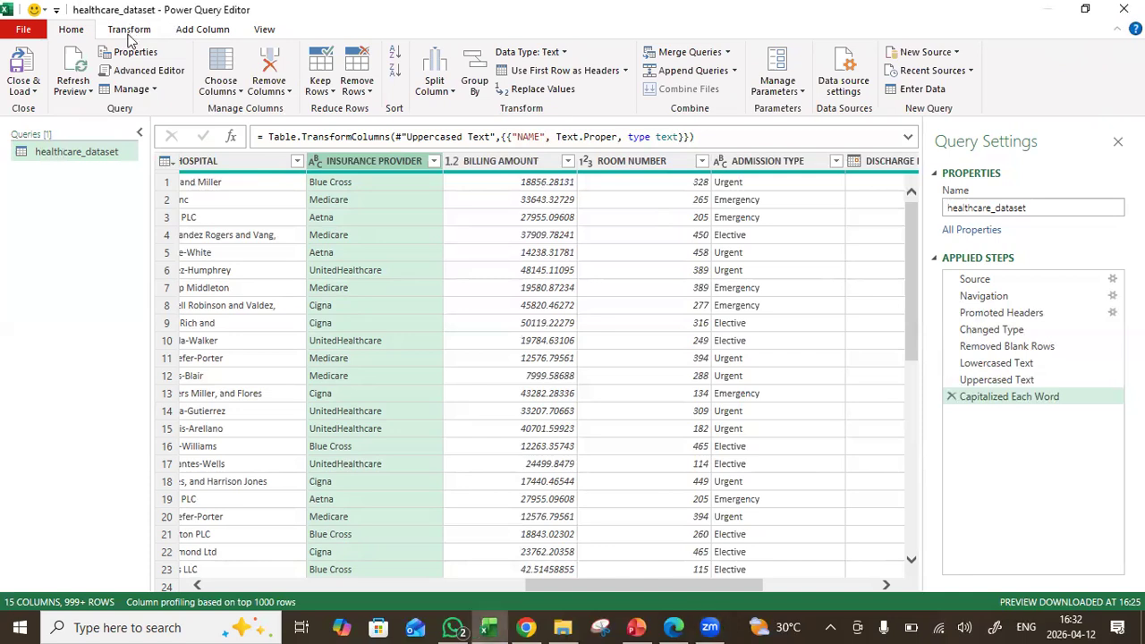
click(129, 34)
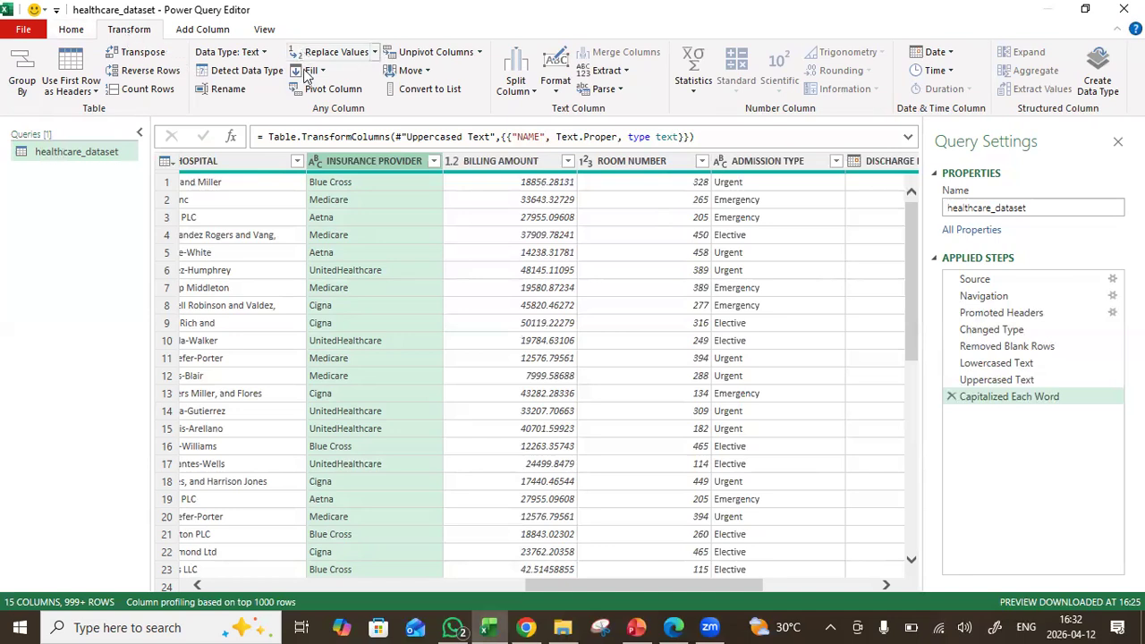
click(374, 53)
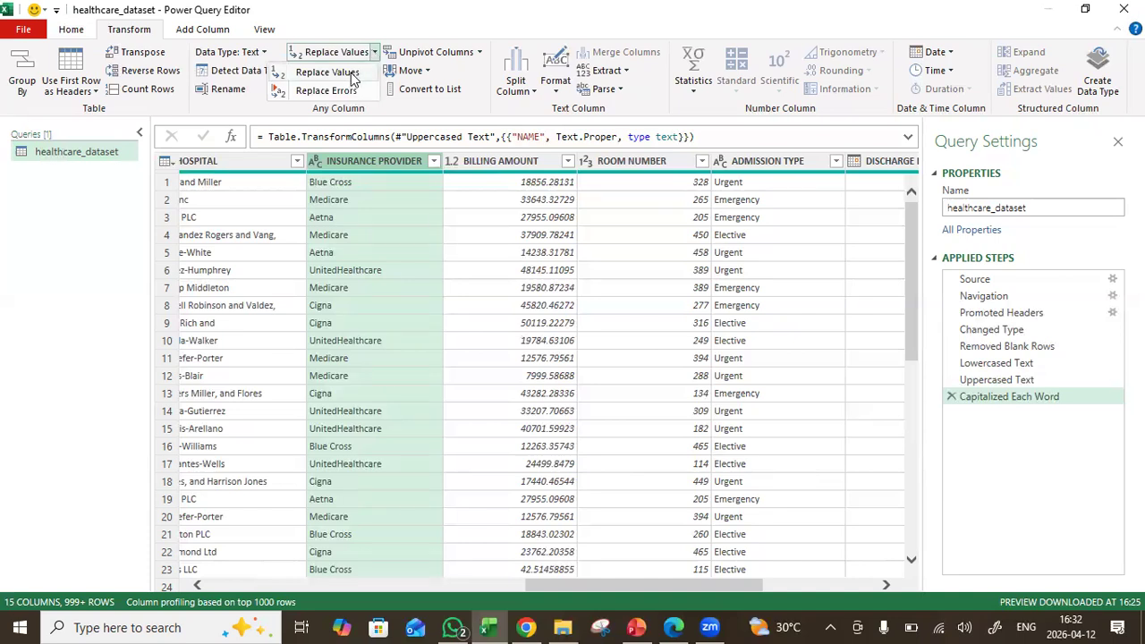
click(351, 78)
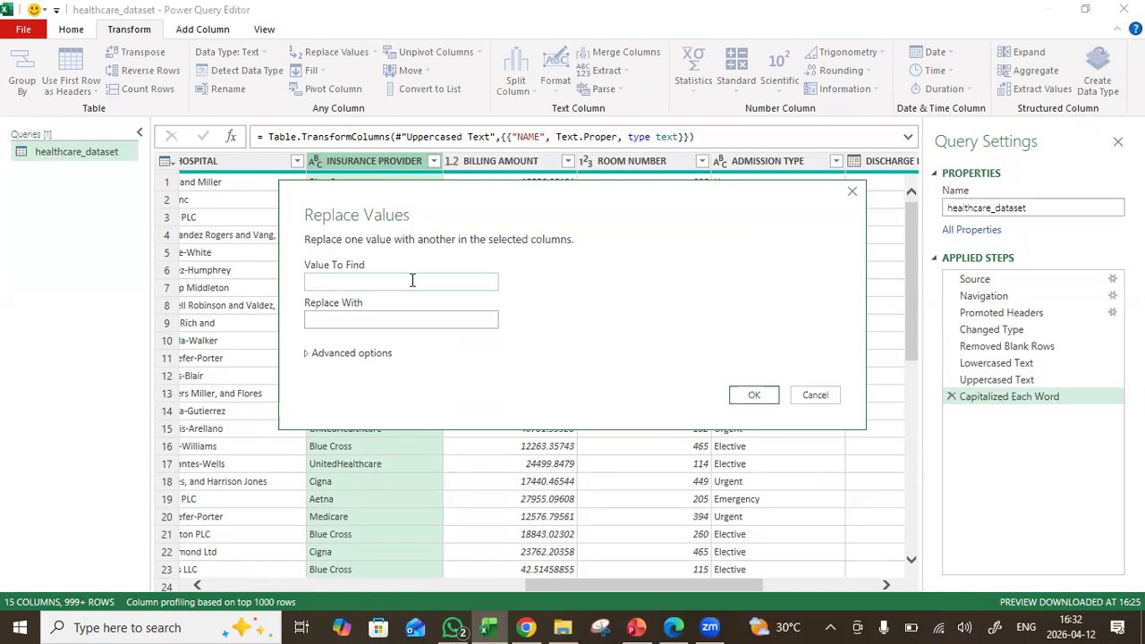
text(a)
key(BackSpace)
text(Aetna)
click(409, 318)
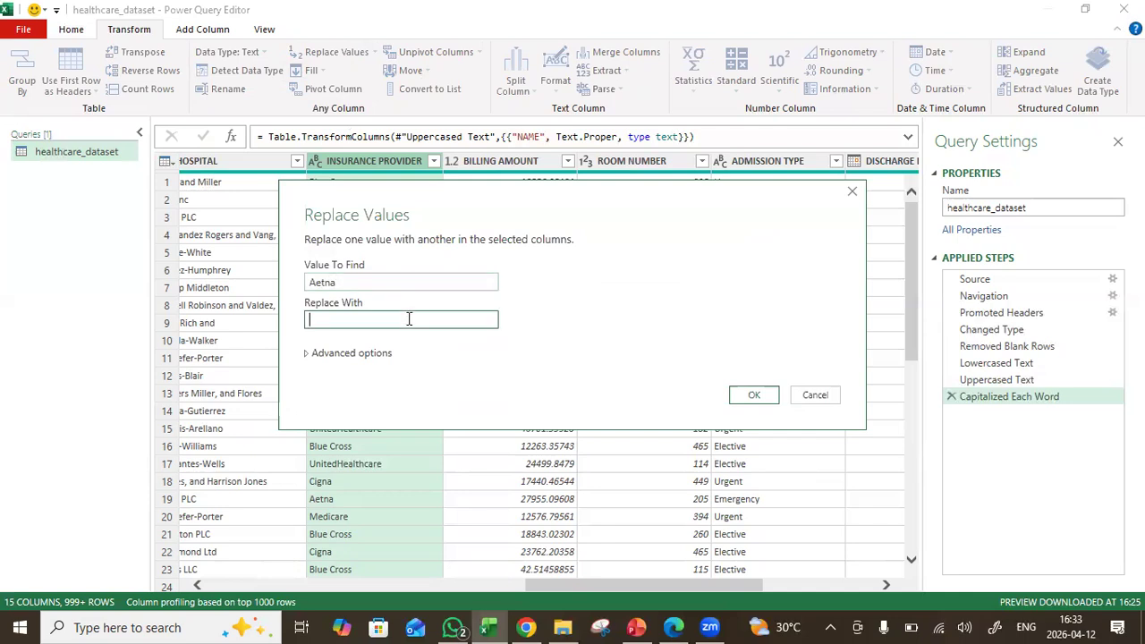
text(Atena)
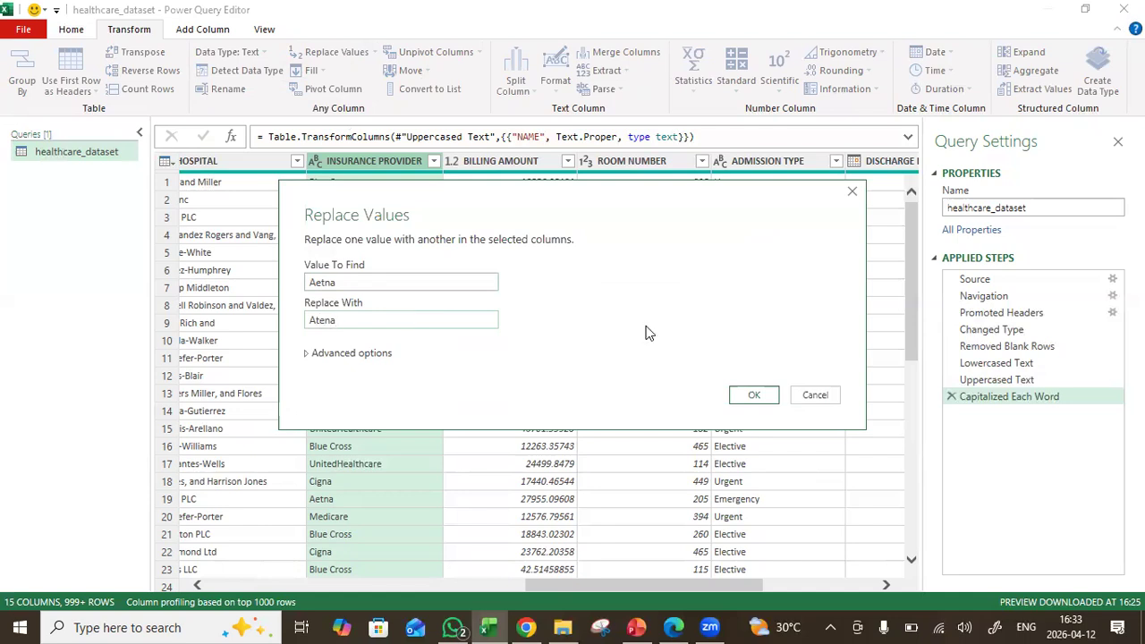
click(743, 395)
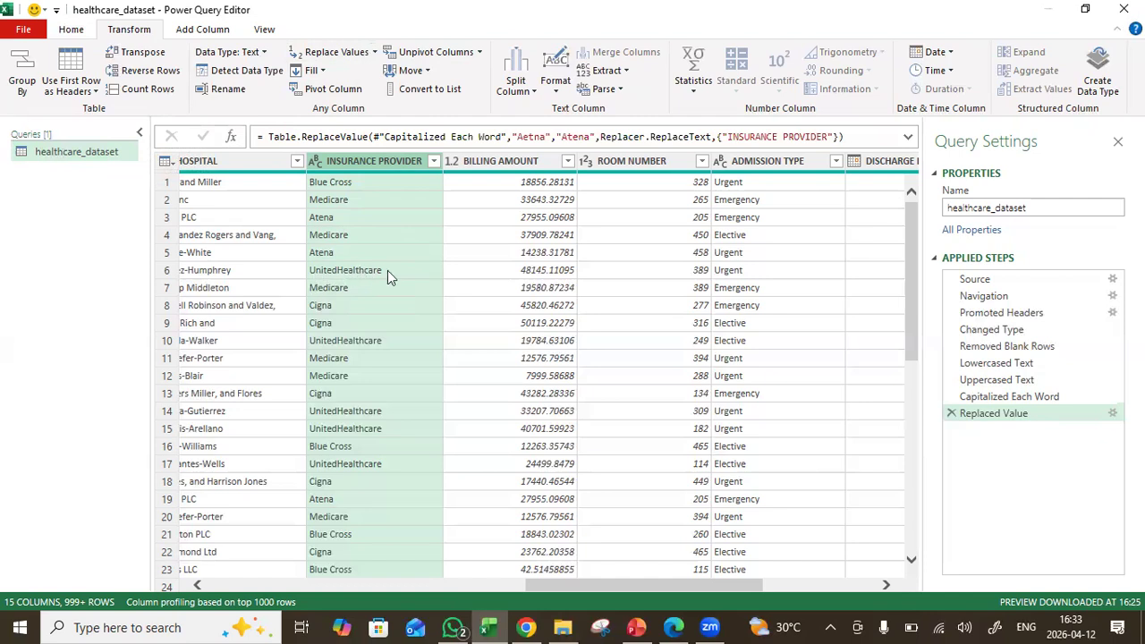
Replace the value UnitedHealthcare with United Health Care in the INSURANCE PROVIDER column
click(374, 53)
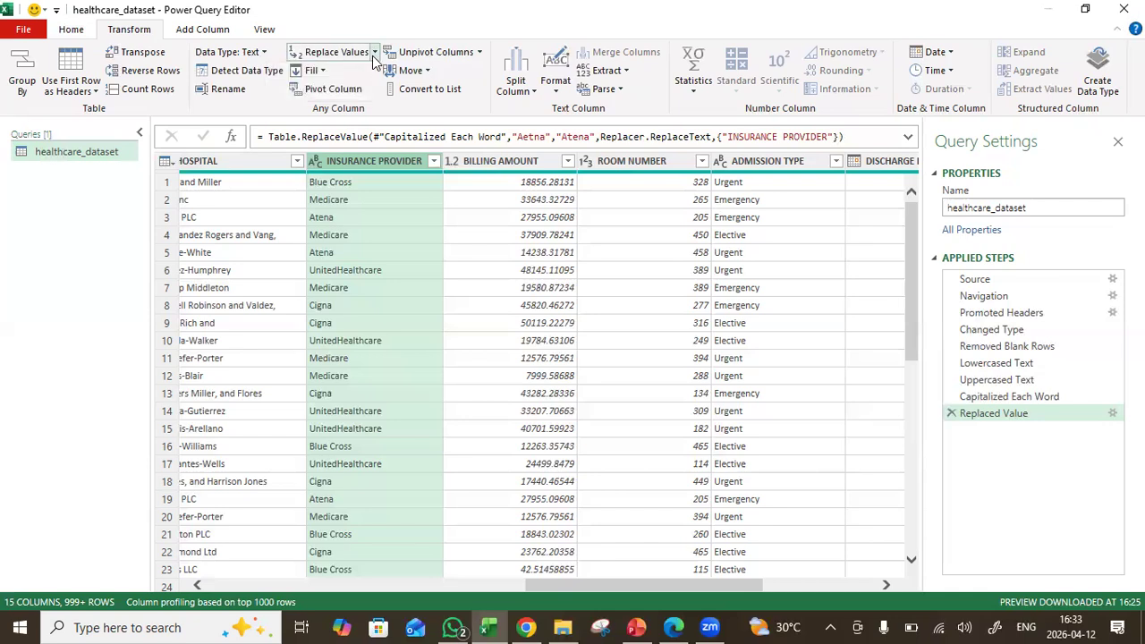
click(349, 75)
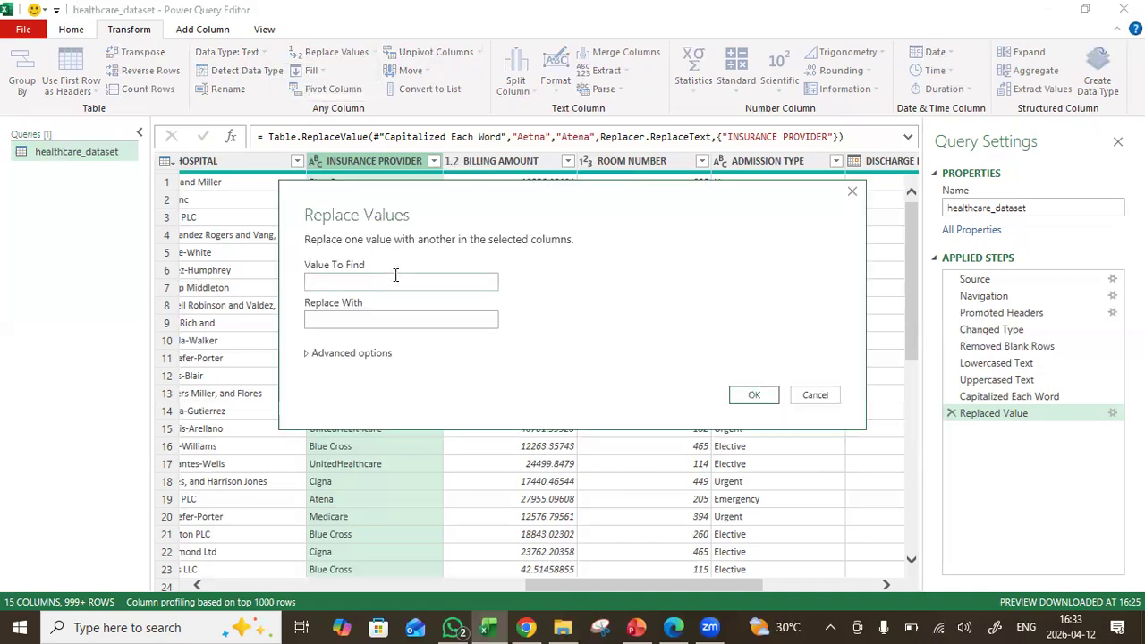
text(UnitedHealthcare)
click(394, 319)
text(United Hea)
key(BackSpace)
key(BackSpace)
text(ealth Care)
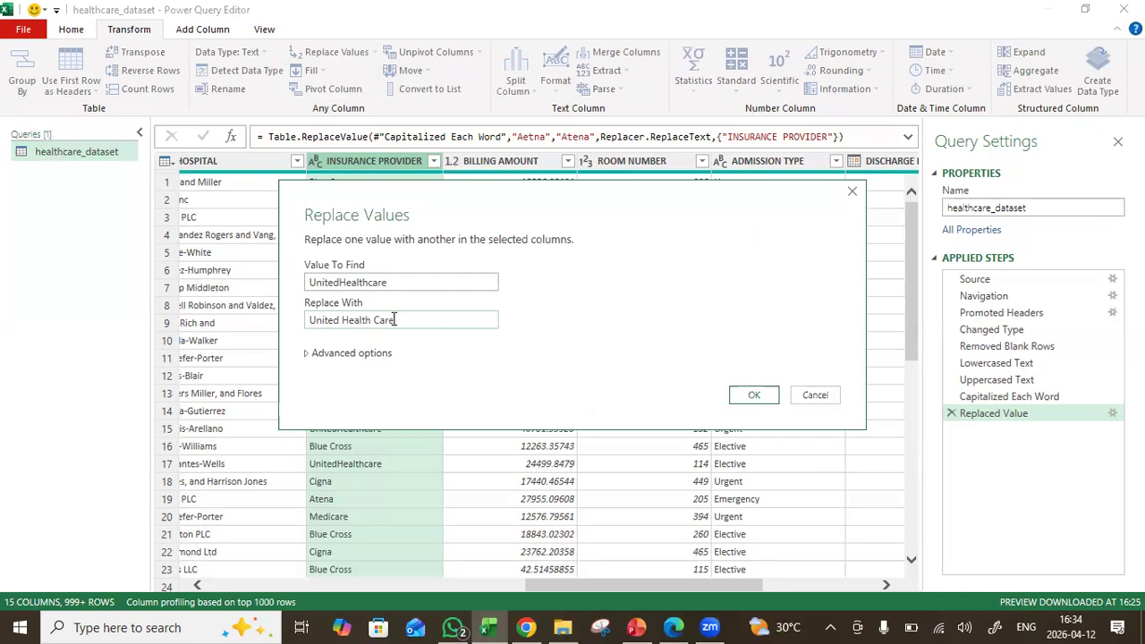
click(752, 395)
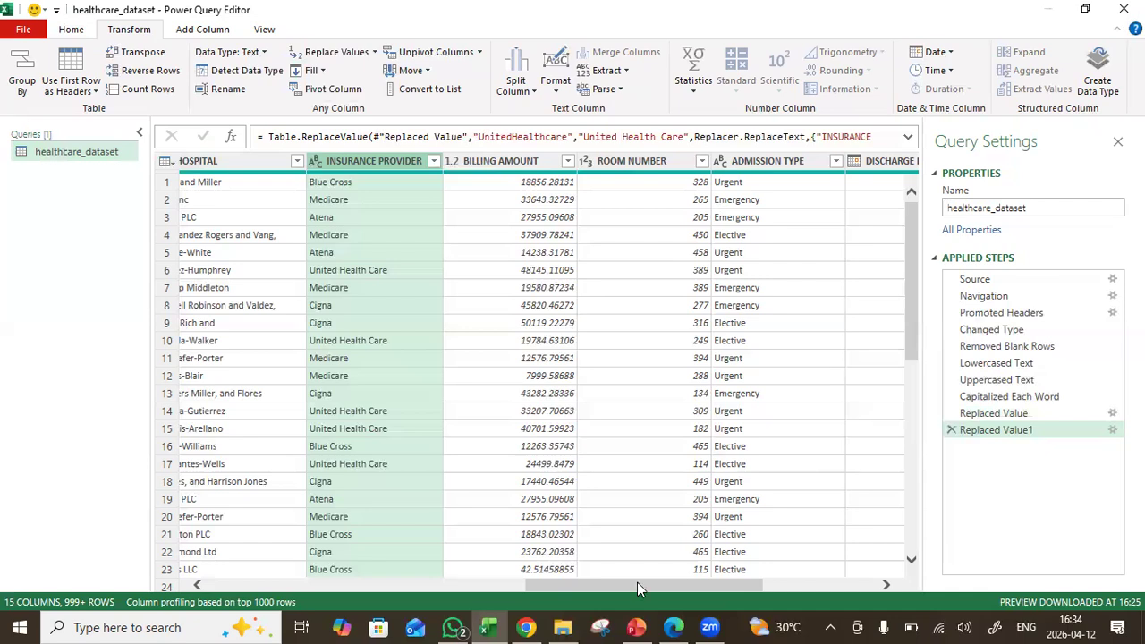
Rename the NAME column to PATIENT NAME
drag(637, 582, 302, 588)
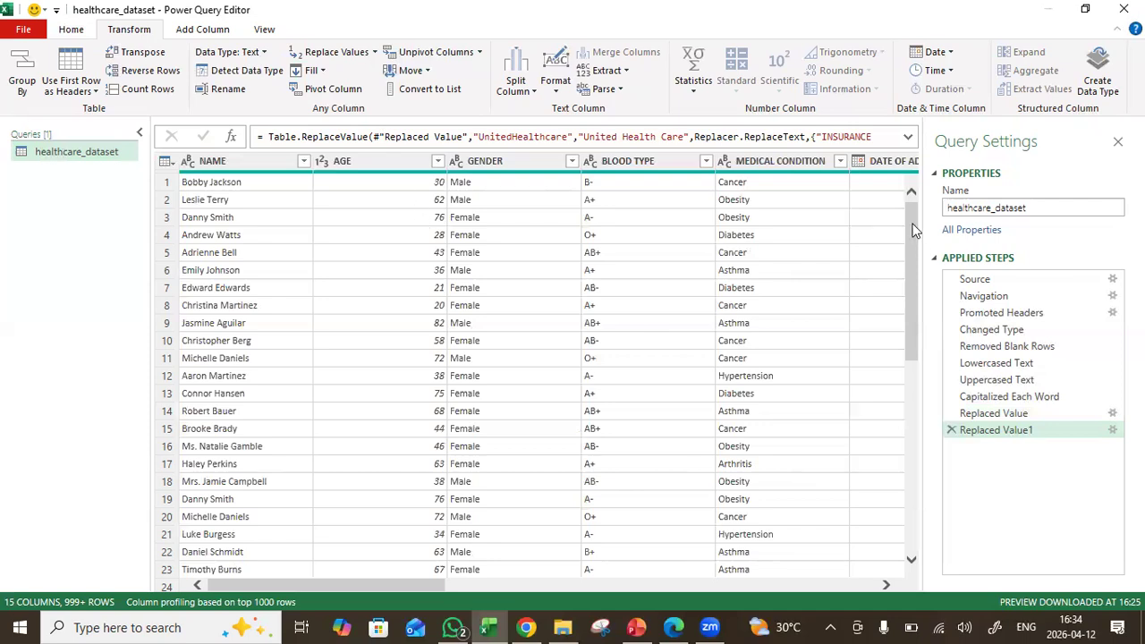
drag(914, 231, 906, 202)
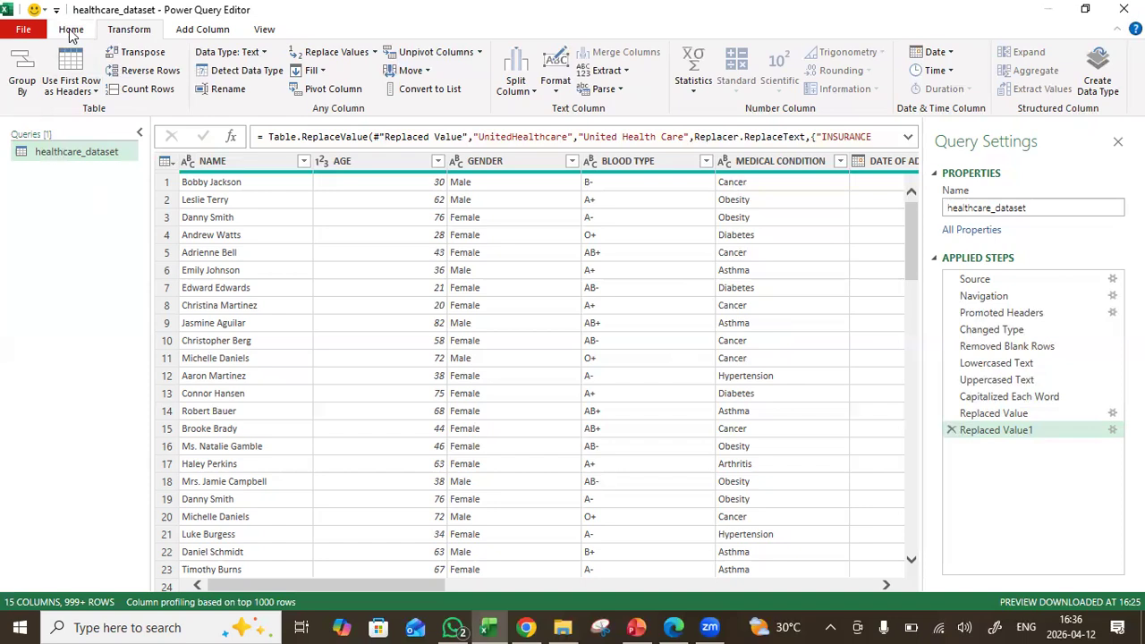
click(222, 166)
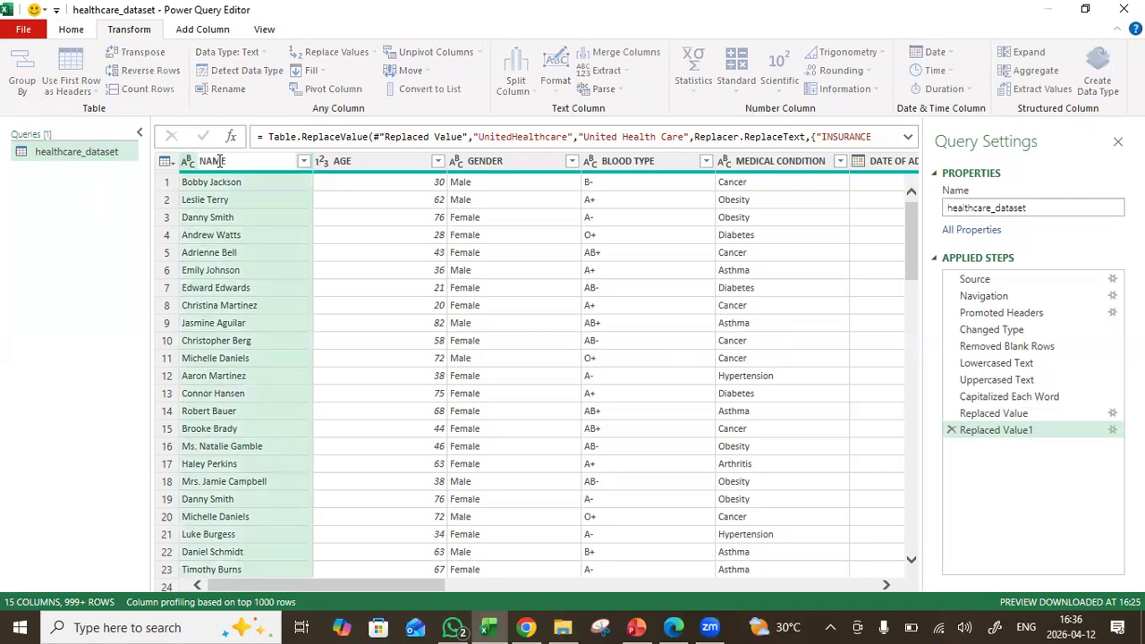
double_click(234, 159)
text(PATIENT NAME)
key(Return)
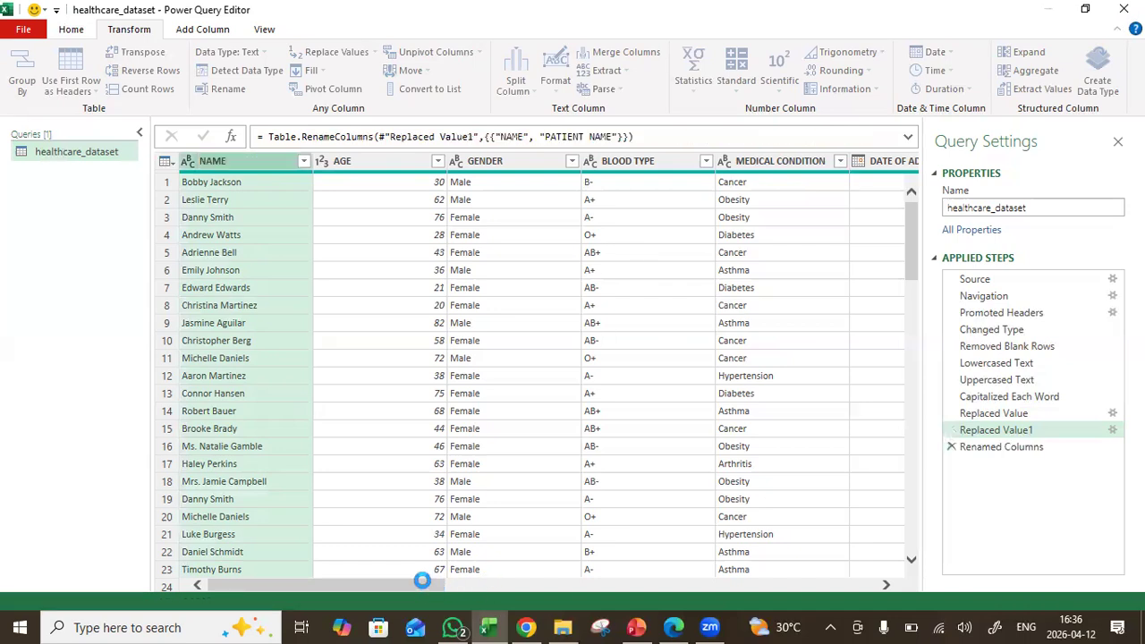
Rename the DOCTOR column to DOCTOR NAME
click(483, 583)
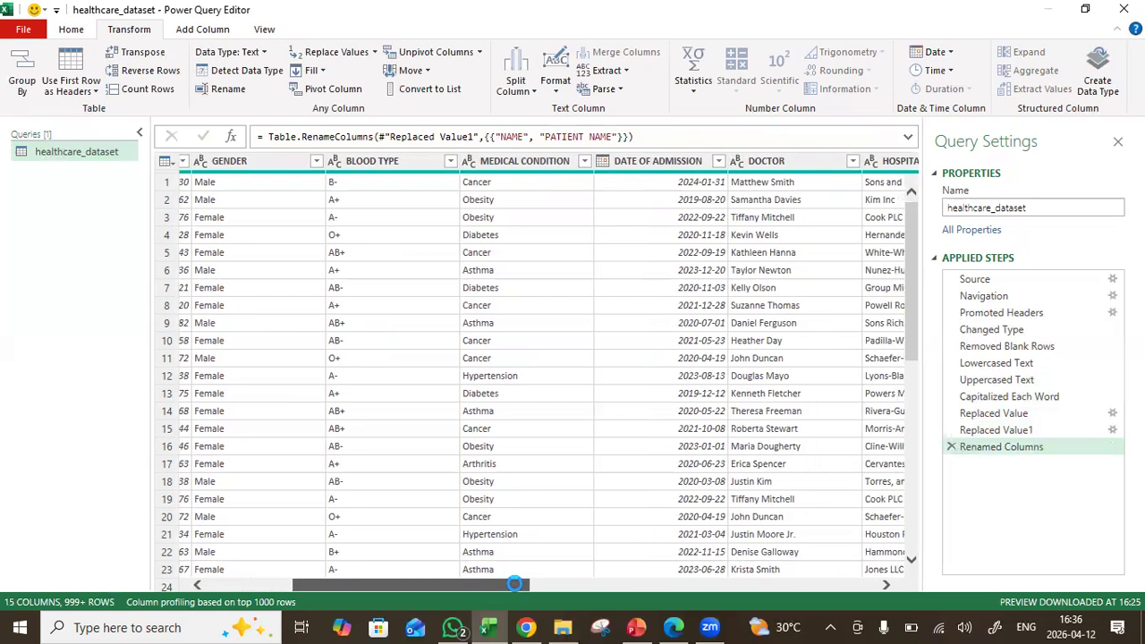
double_click(620, 163)
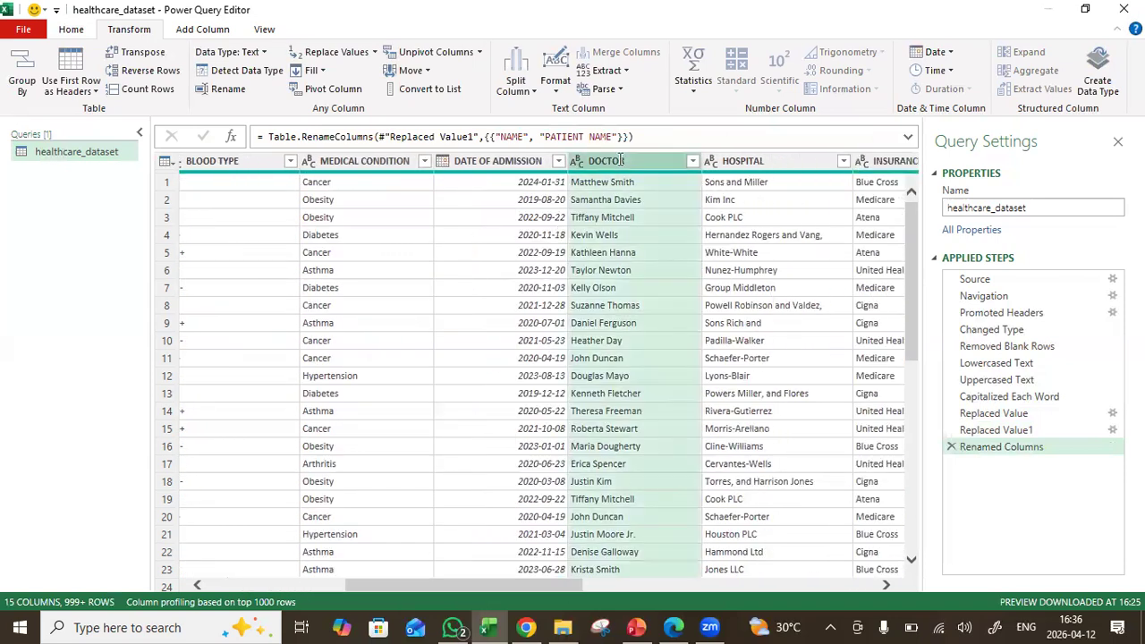
click(629, 161)
text(NAM)
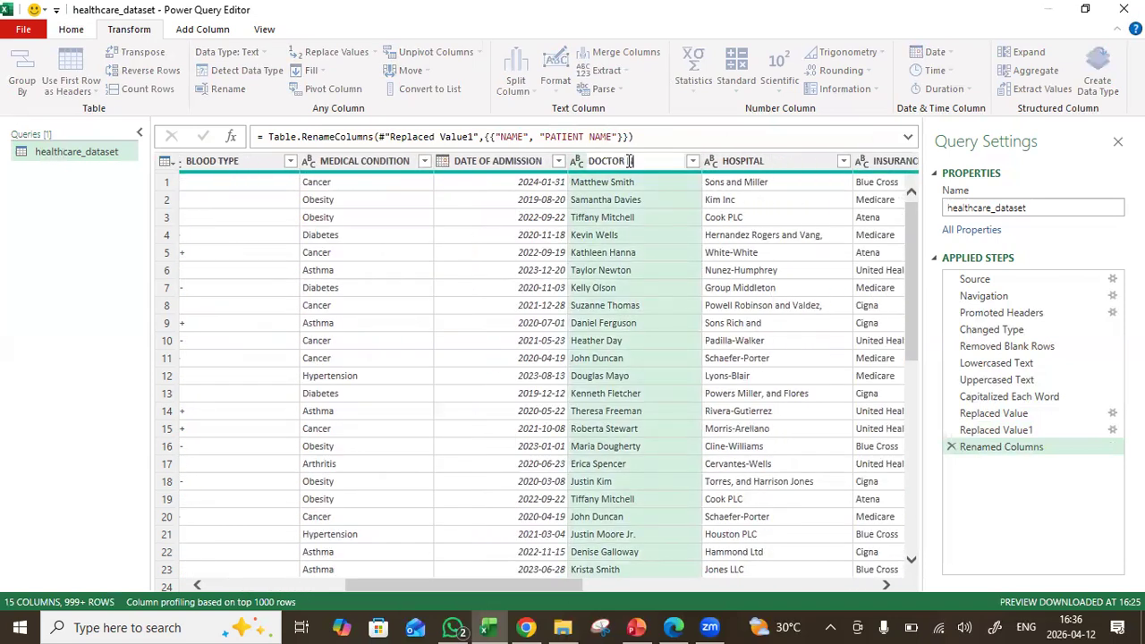
text(E)
key(Return)
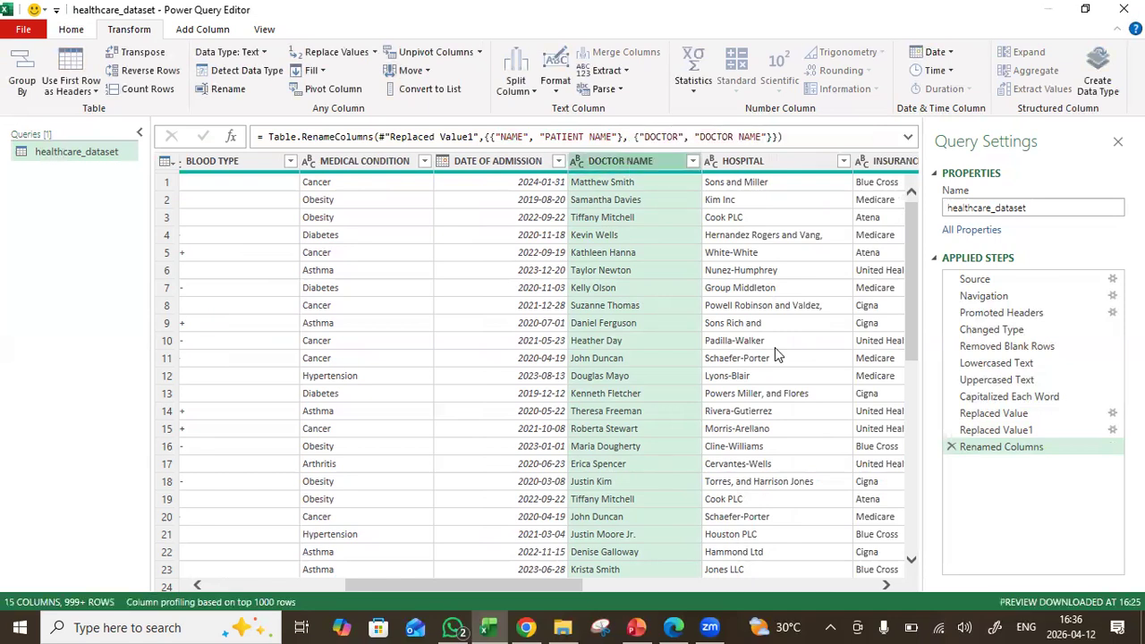
Close the query editor and load the cleaned query into the workbook, and dismiss the Queries & Connections pane
drag(499, 588, 374, 577)
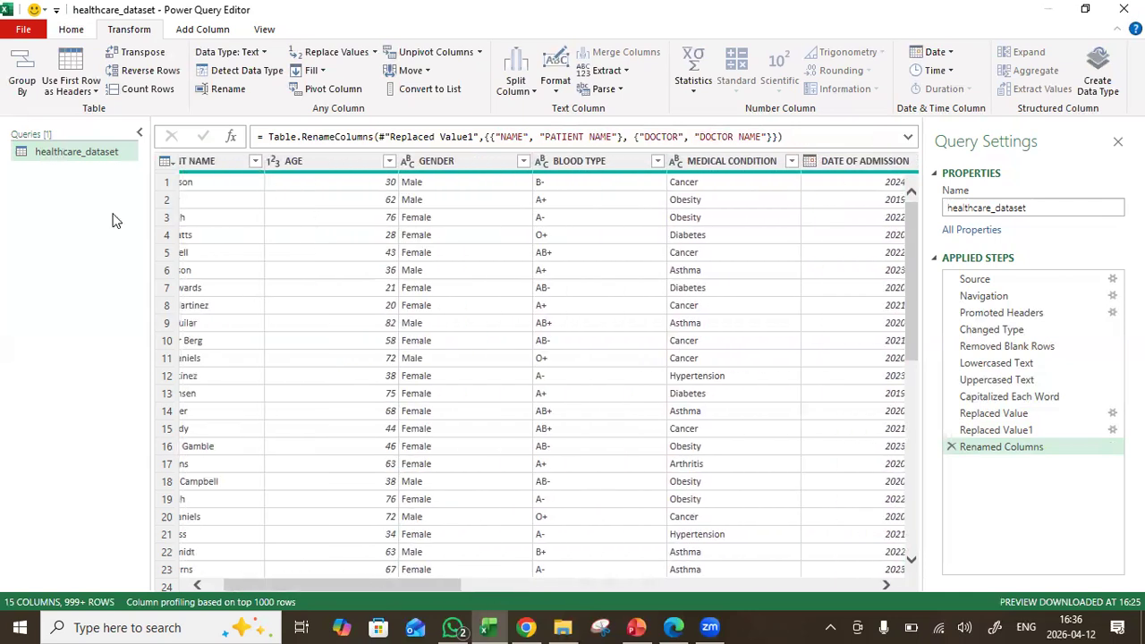
click(67, 30)
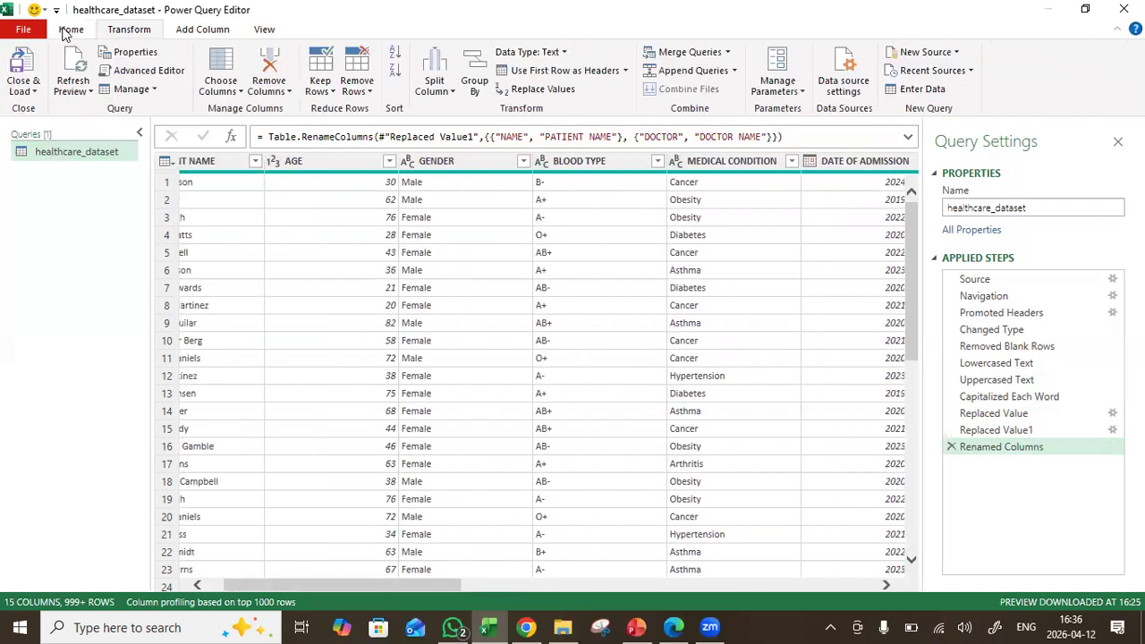
click(34, 93)
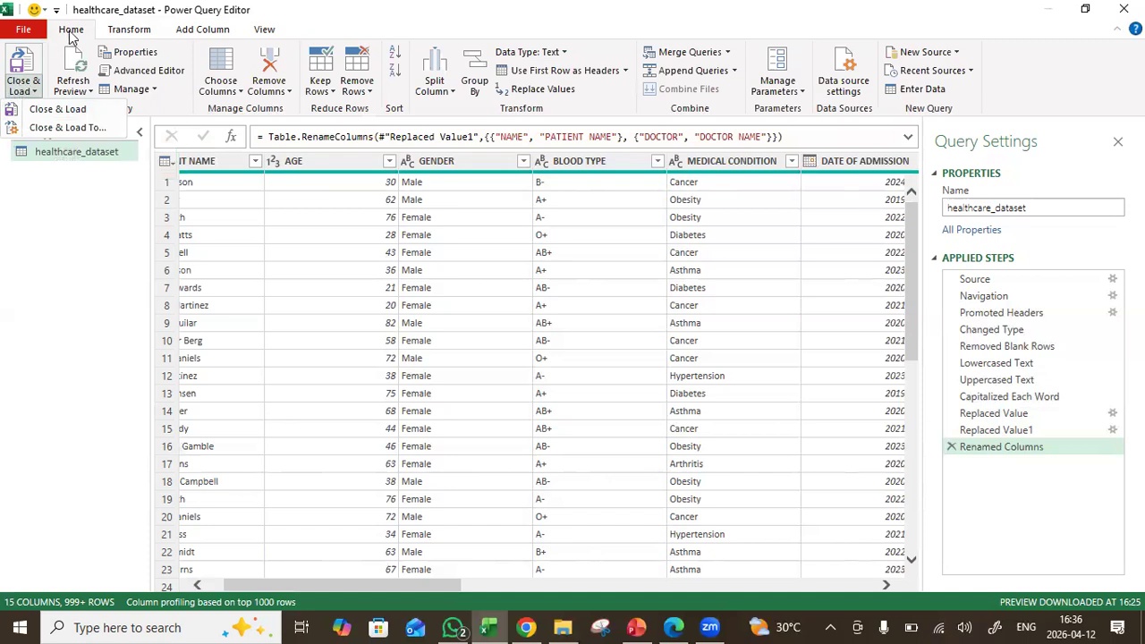
click(51, 111)
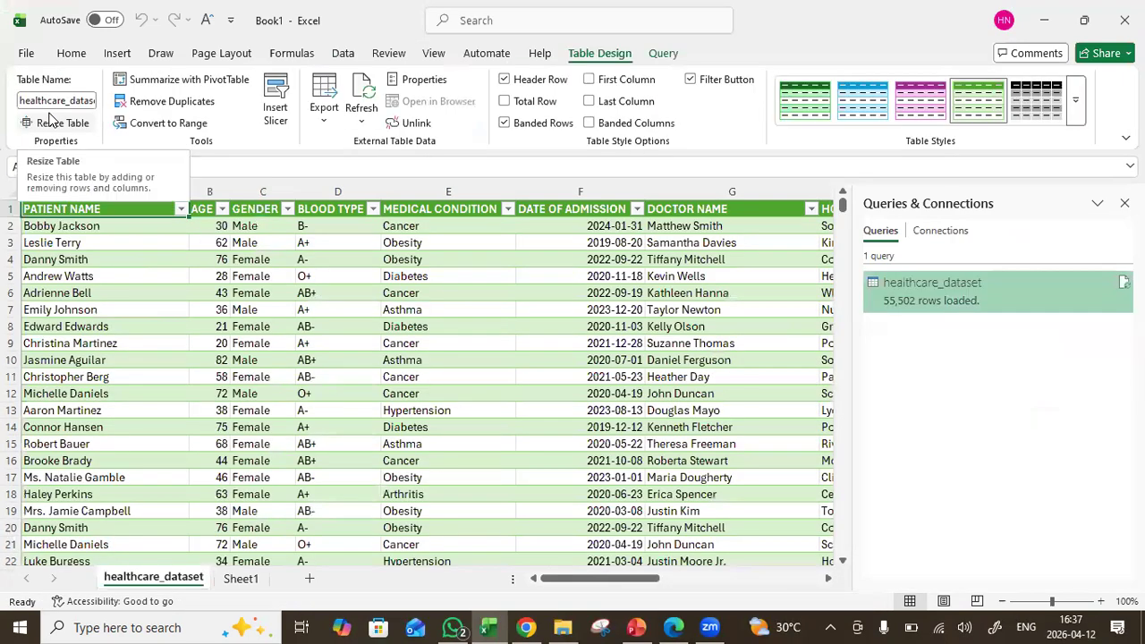
click(1099, 204)
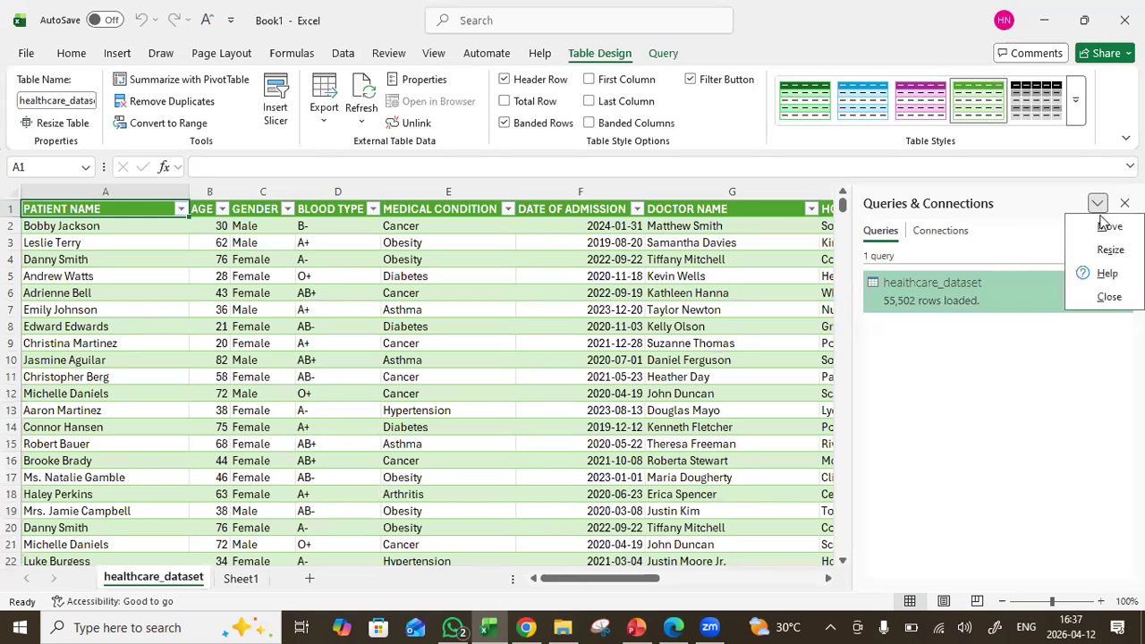
click(1111, 250)
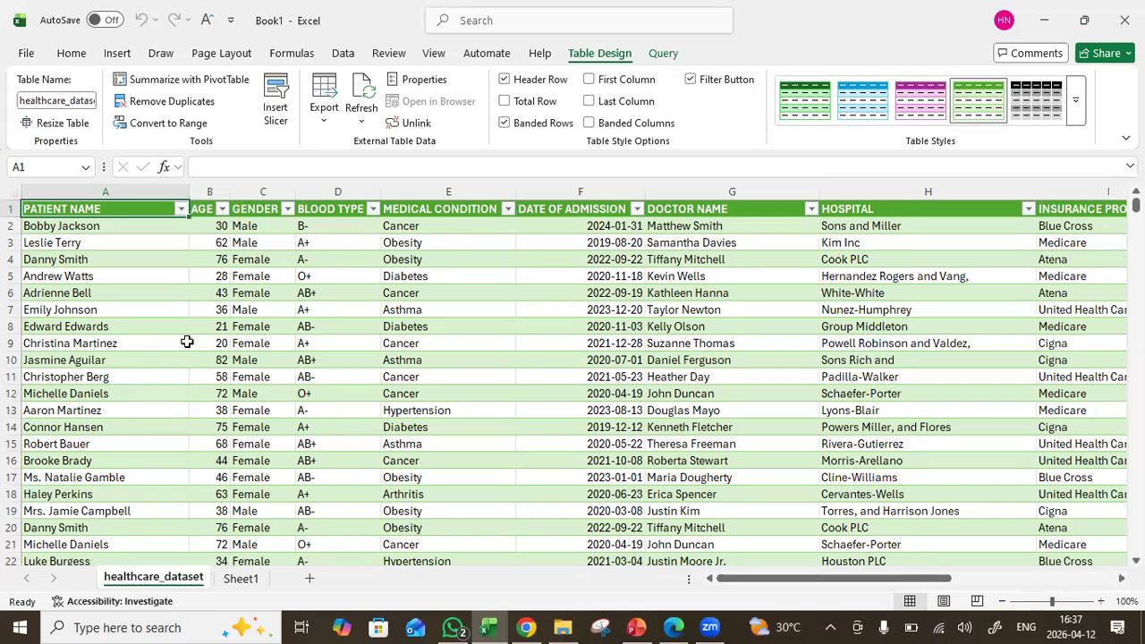
Add a new blank worksheet directly after healthcare_dataset, and return to the healthcare_dataset sheet
click(252, 583)
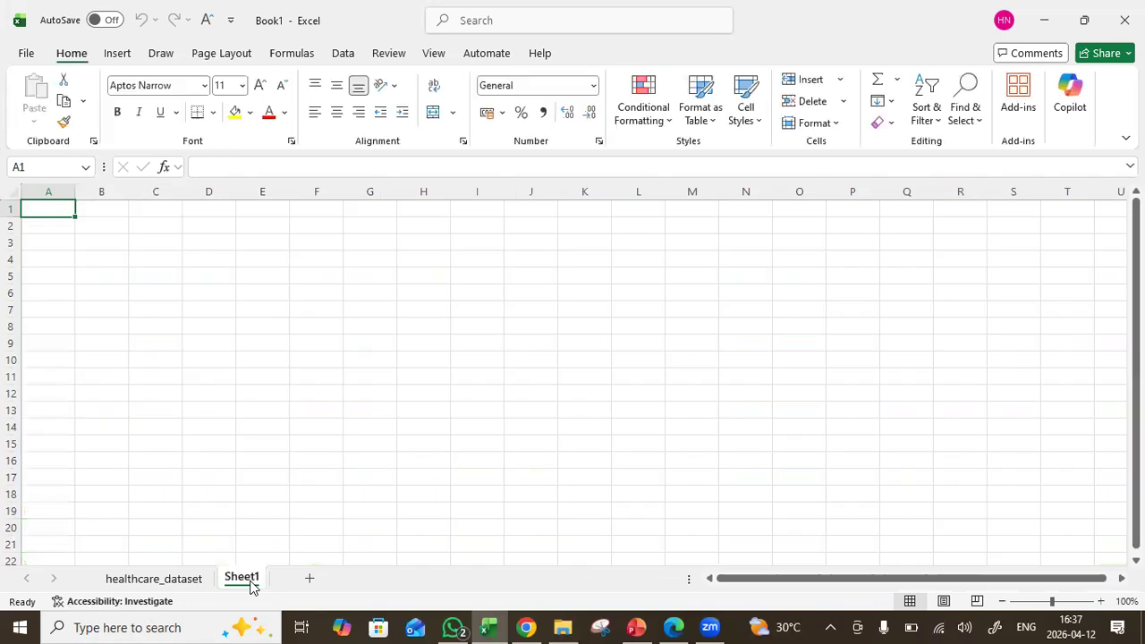
click(168, 583)
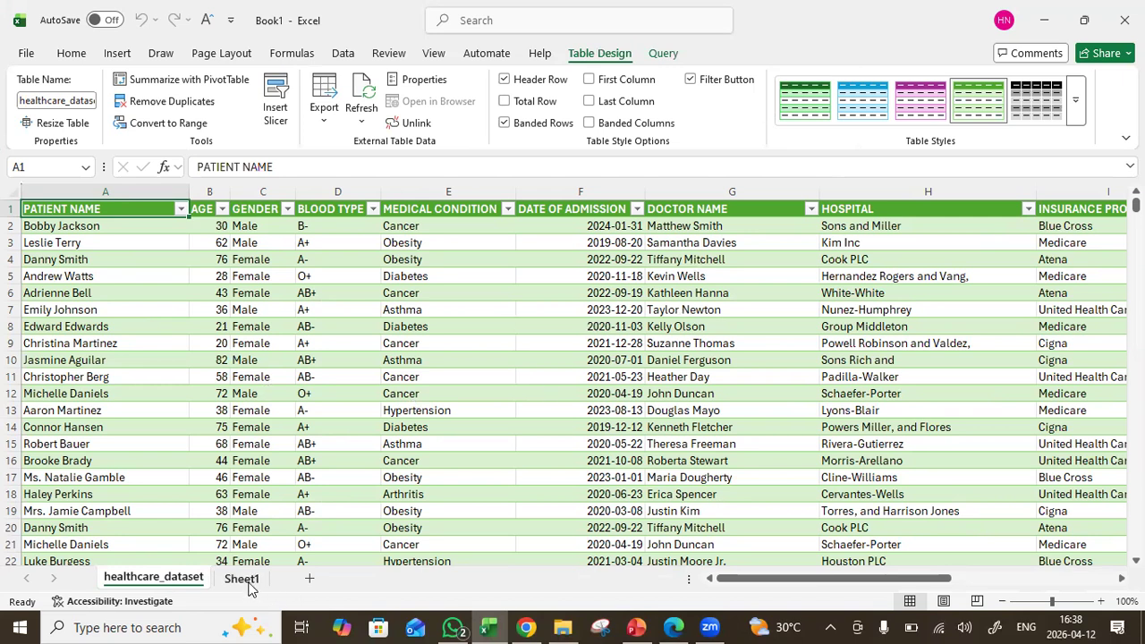
click(310, 581)
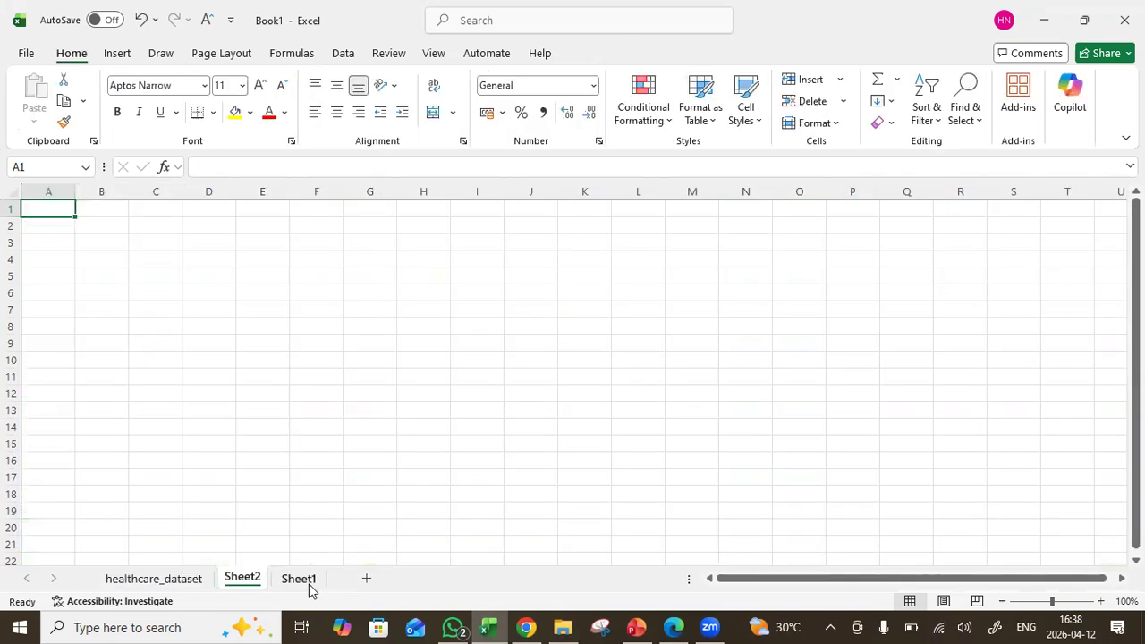
click(199, 583)
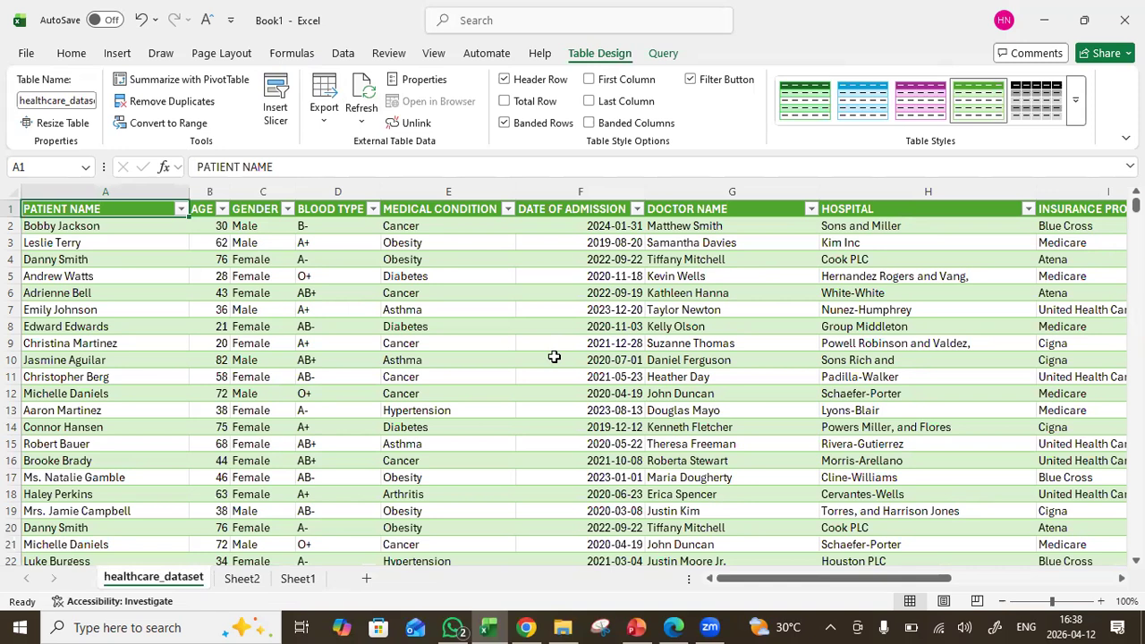
Switch to Chrome, search Google Images for "DASHBOARD" in a new tab, and preview the TheDataLabs dashboard example
click(527, 627)
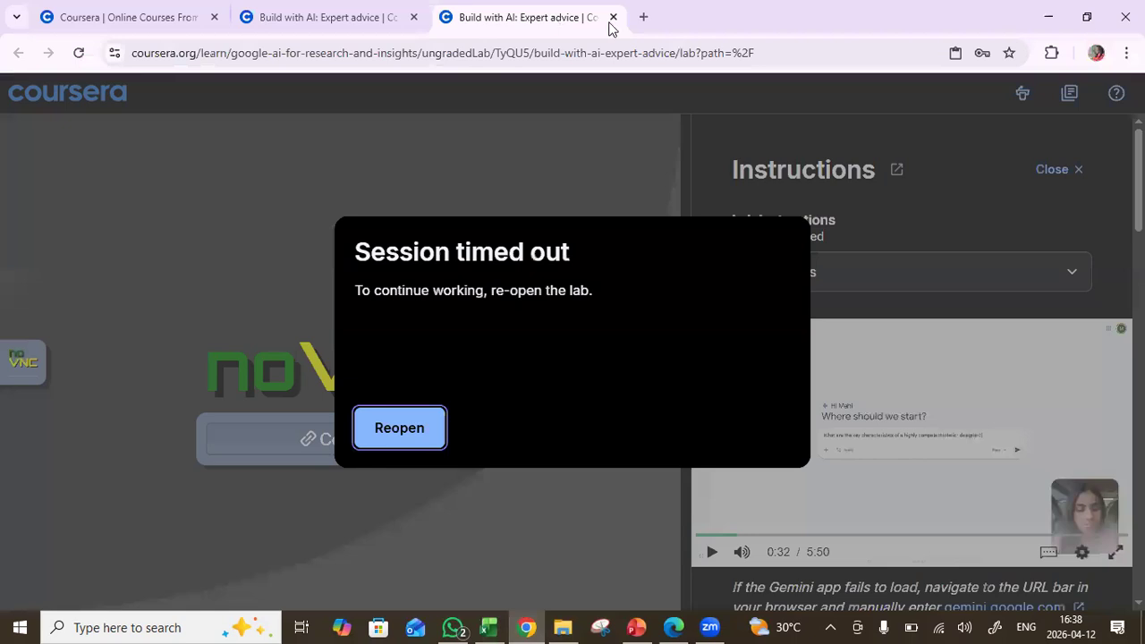
click(645, 17)
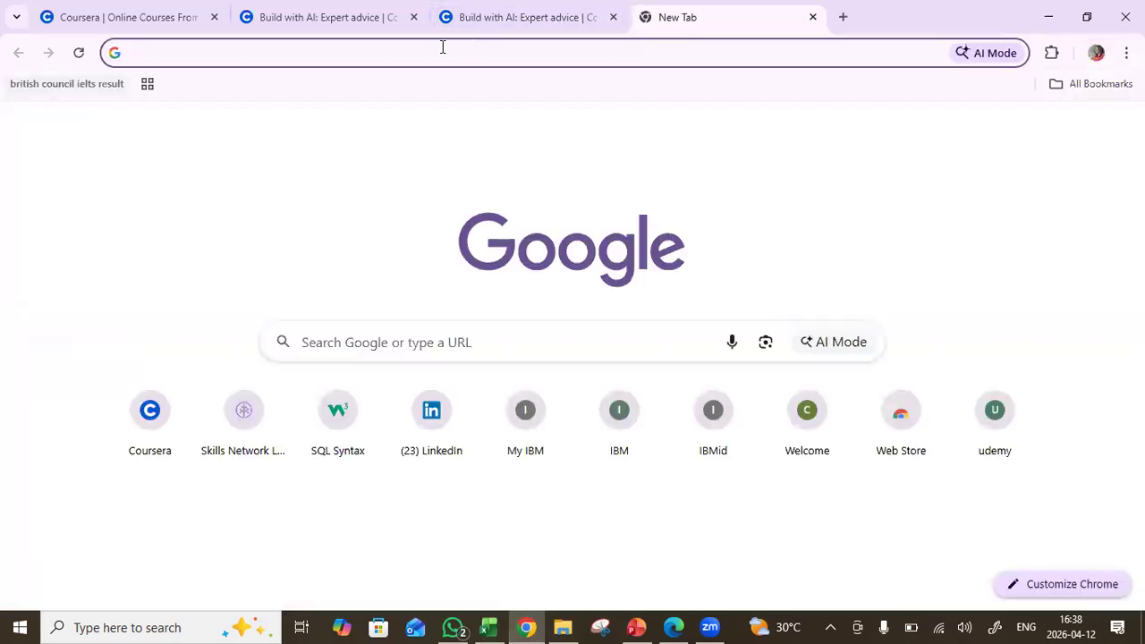
text(DASHNB)
key(BackSpace)
key(BackSpace)
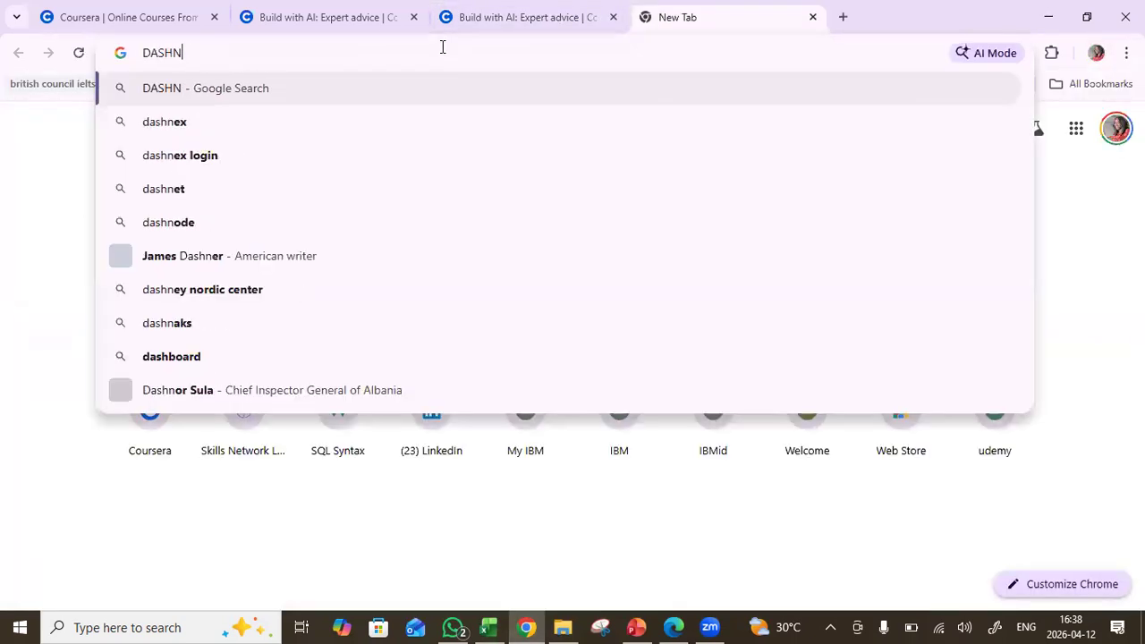
text(BOARD)
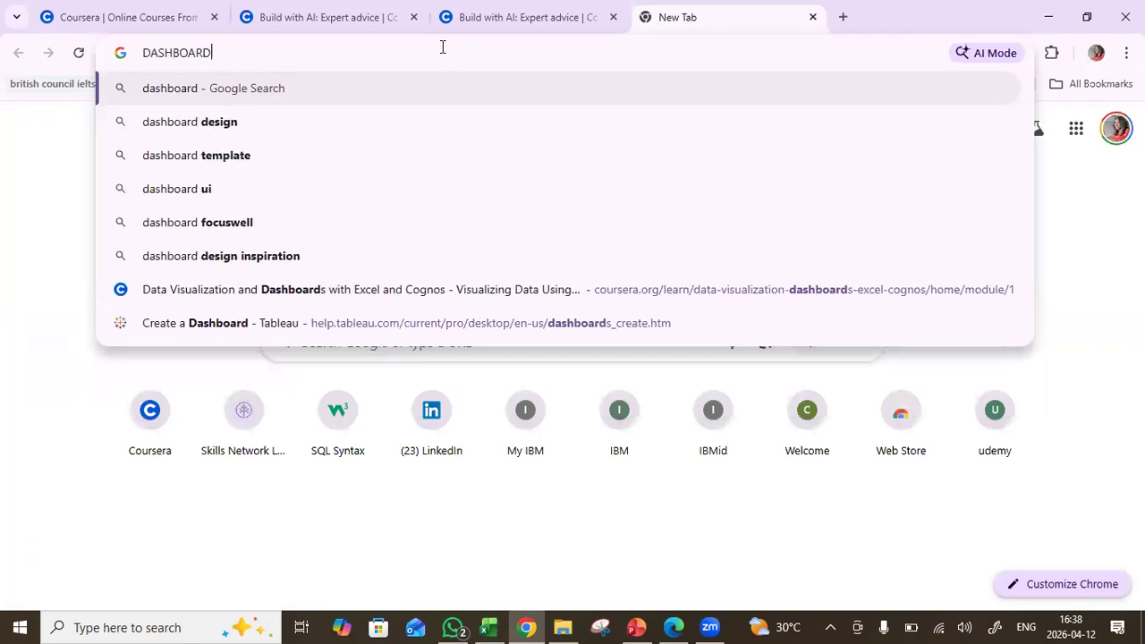
key(Return)
click(230, 178)
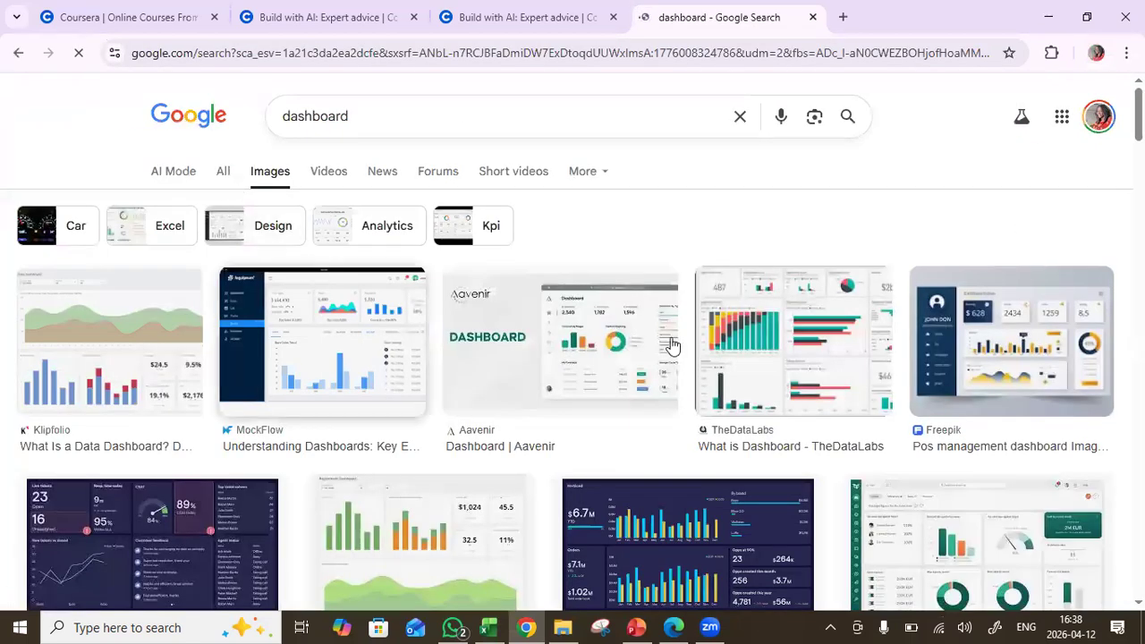
click(750, 349)
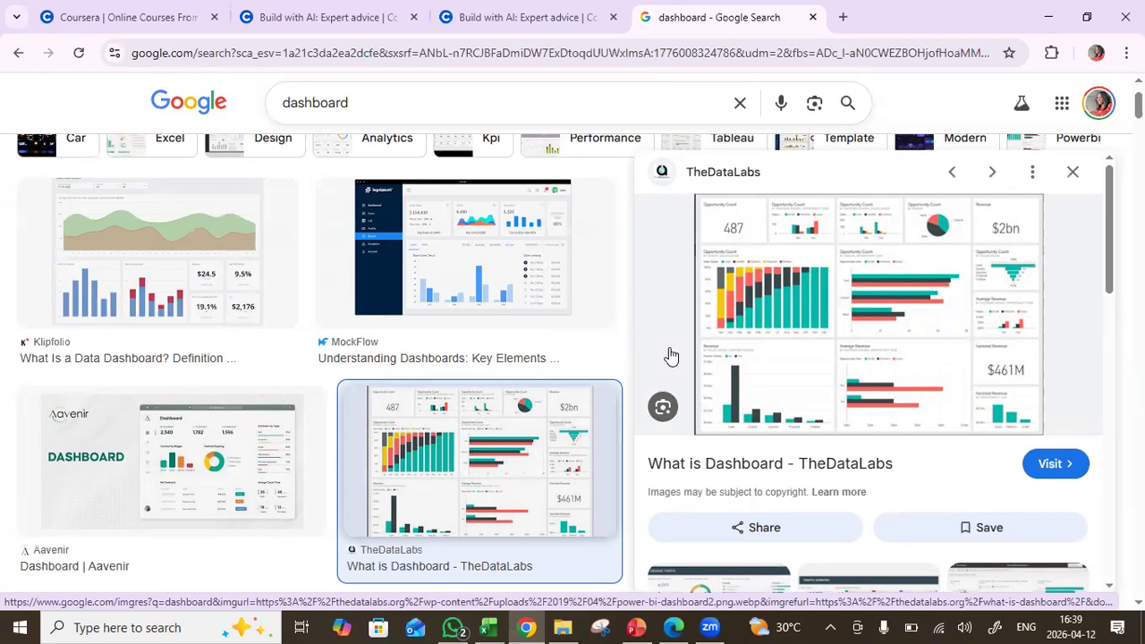
Switch back to the Excel workbook and open header cell A1 of healthcare_dataset for editing
click(488, 627)
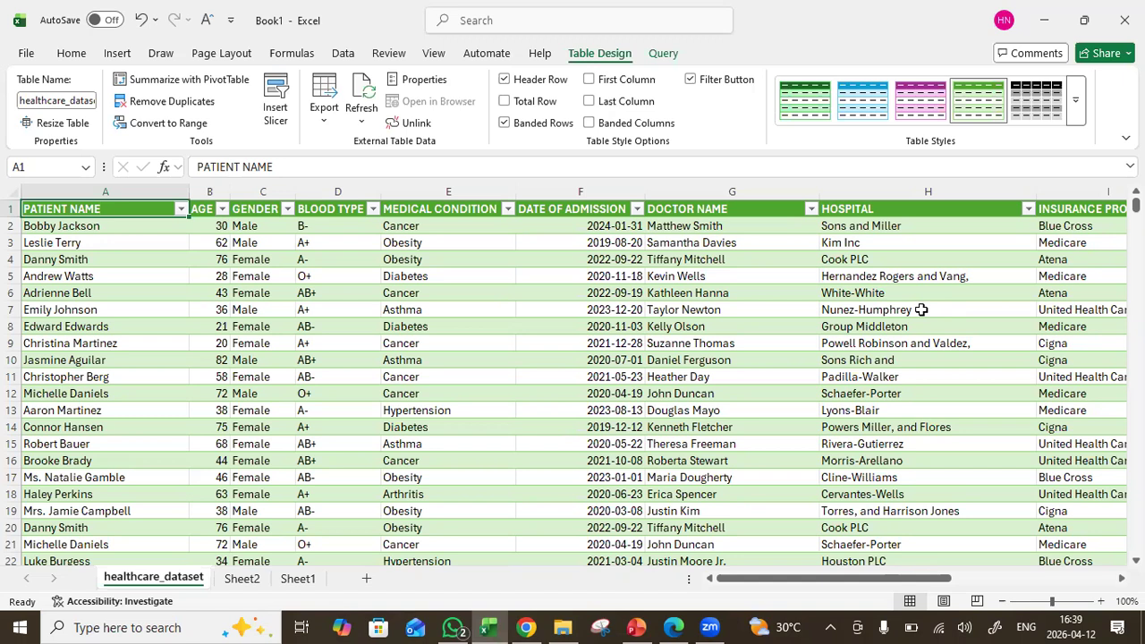
click(382, 166)
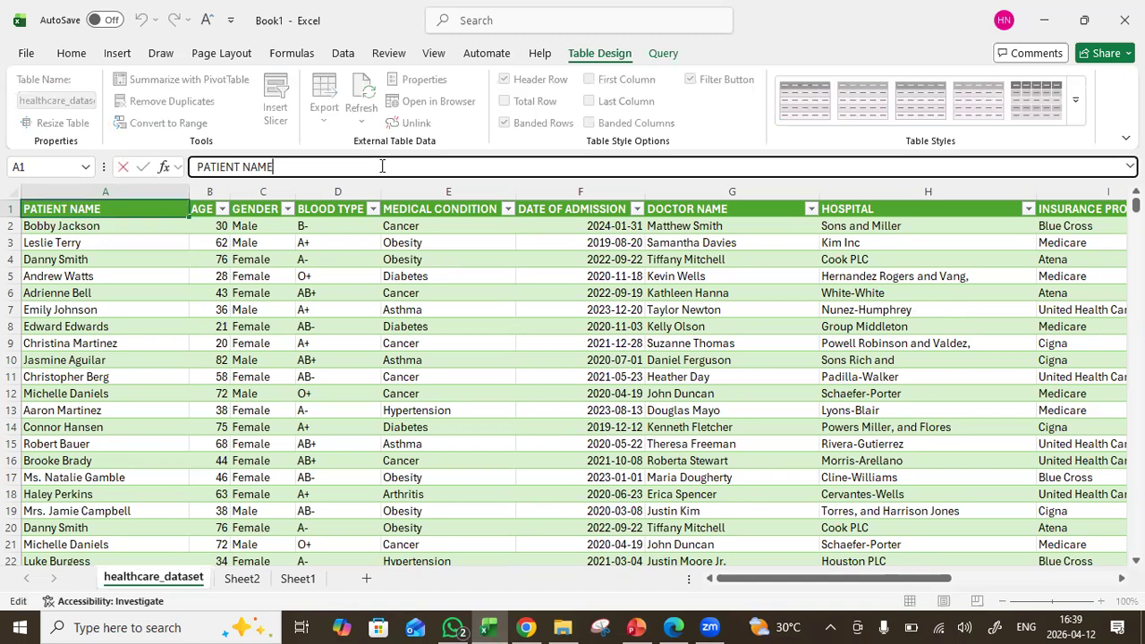